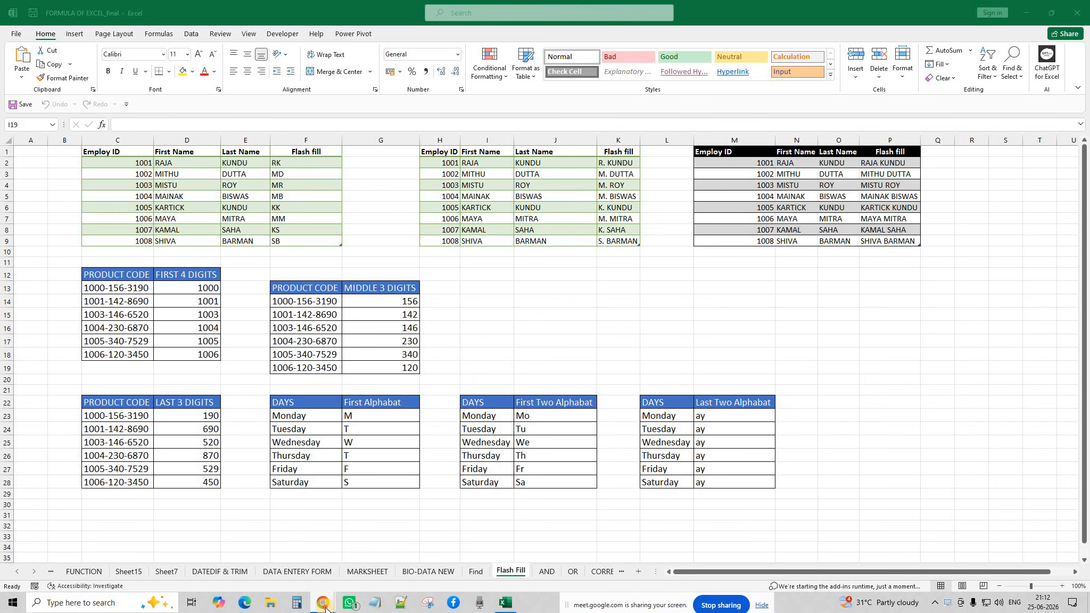
Bring the Excel workbook forward, restore it down and move it left beside the Meet window.
mouse_move(323, 602)
left_click(343, 535)
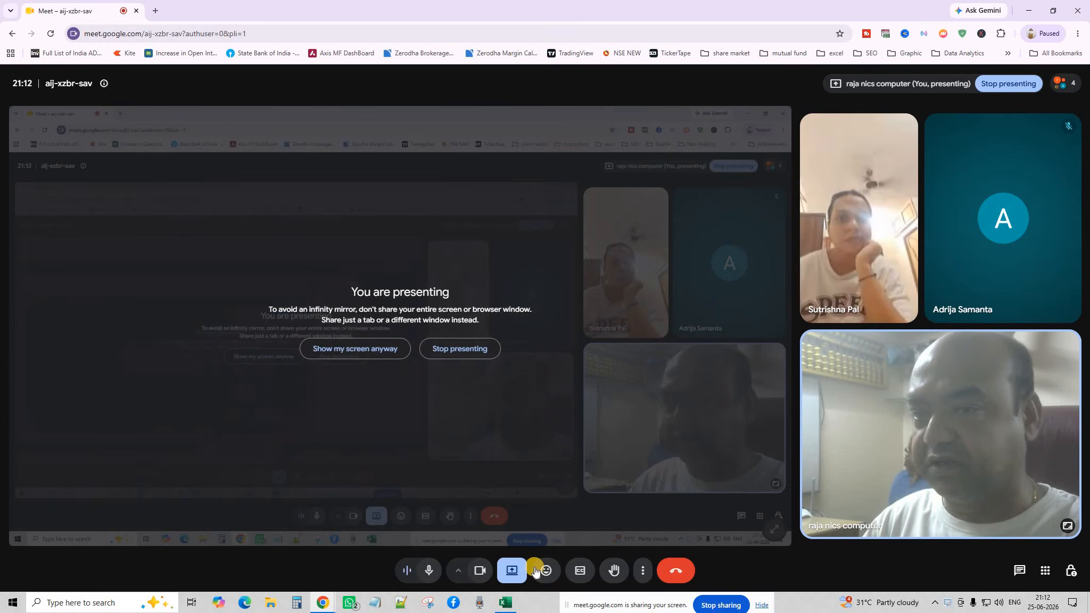
left_click(506, 603)
left_click(1050, 14)
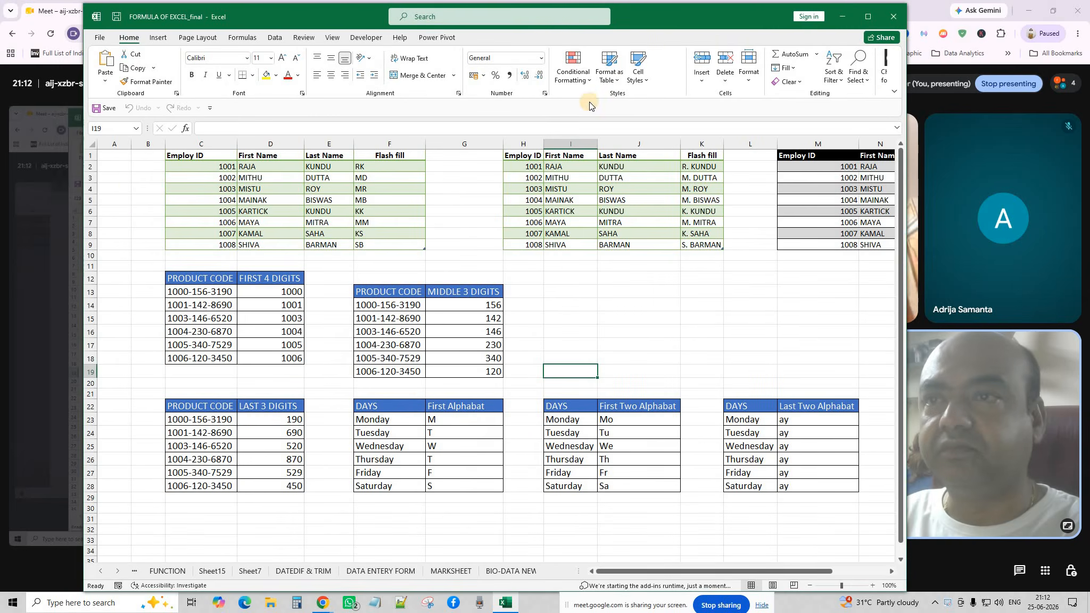
left_click_drag(654, 13, 574, 14)
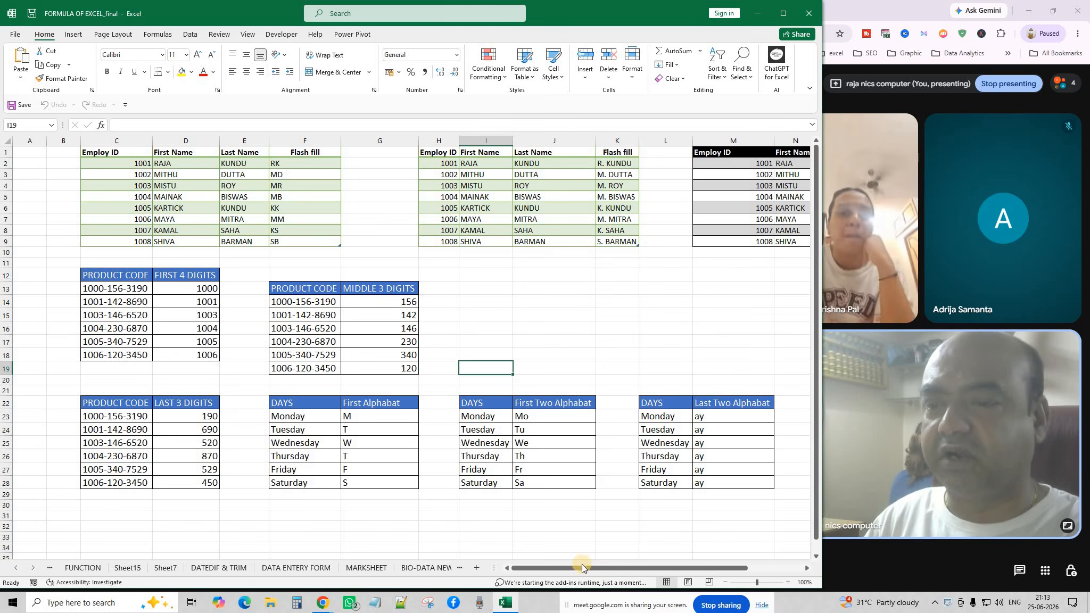
left_click_drag(582, 567, 518, 568)
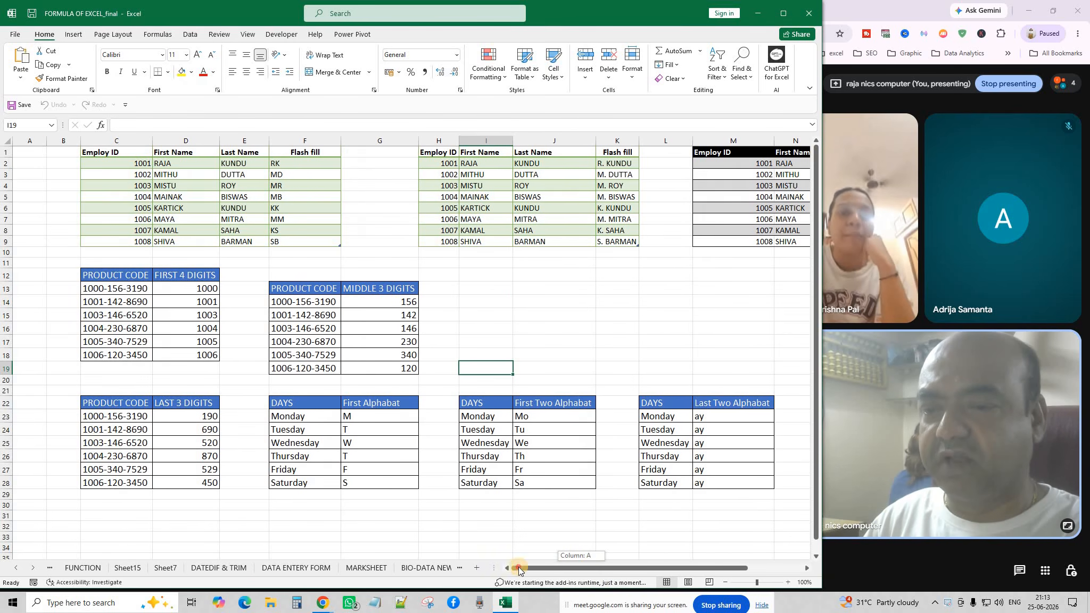
left_click(523, 292)
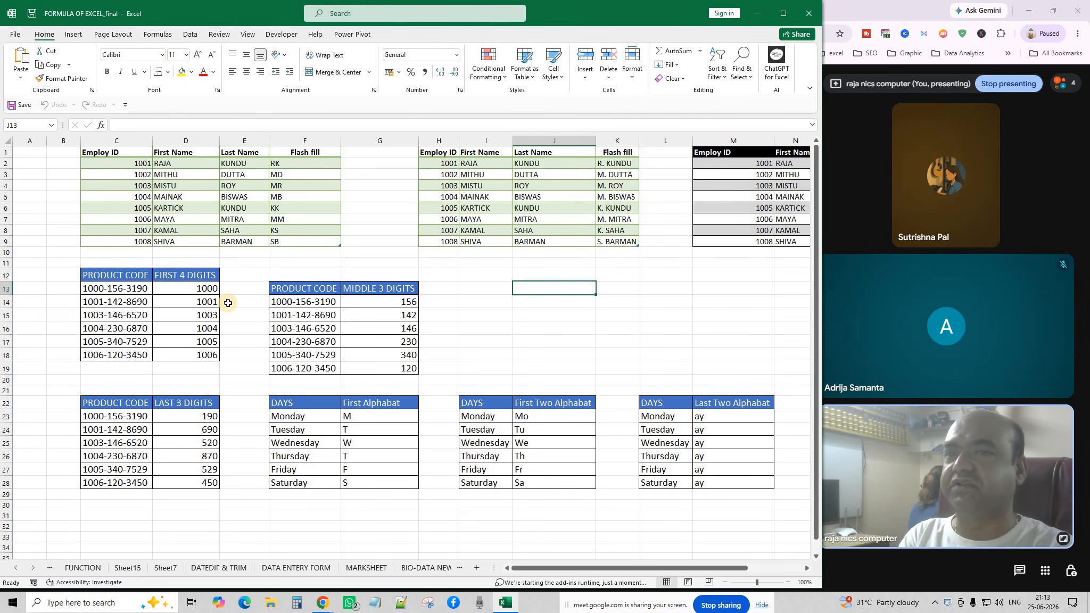
left_click(325, 163)
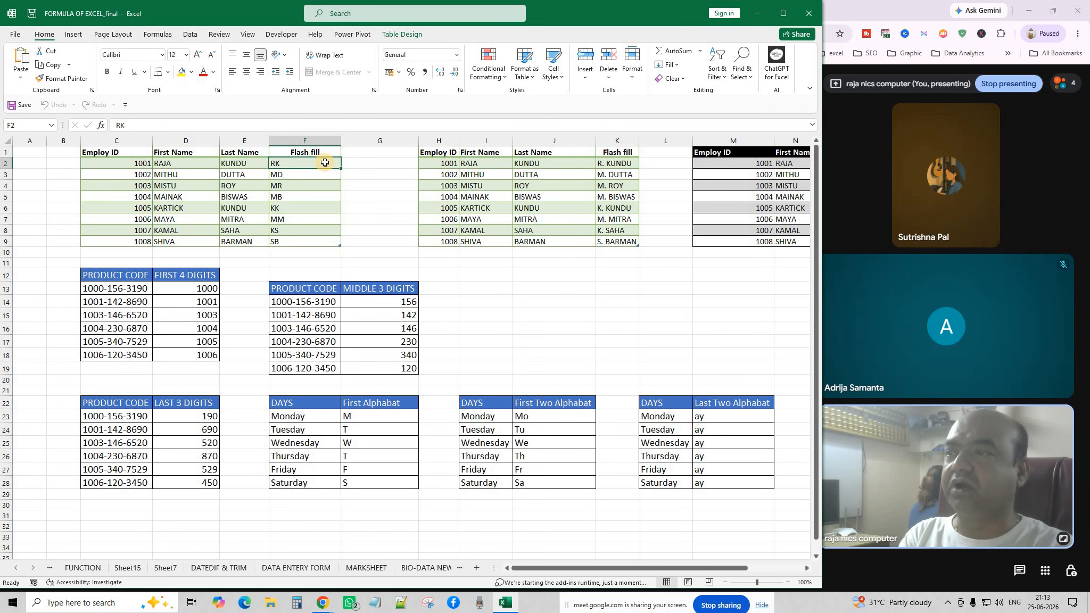
left_click(159, 165)
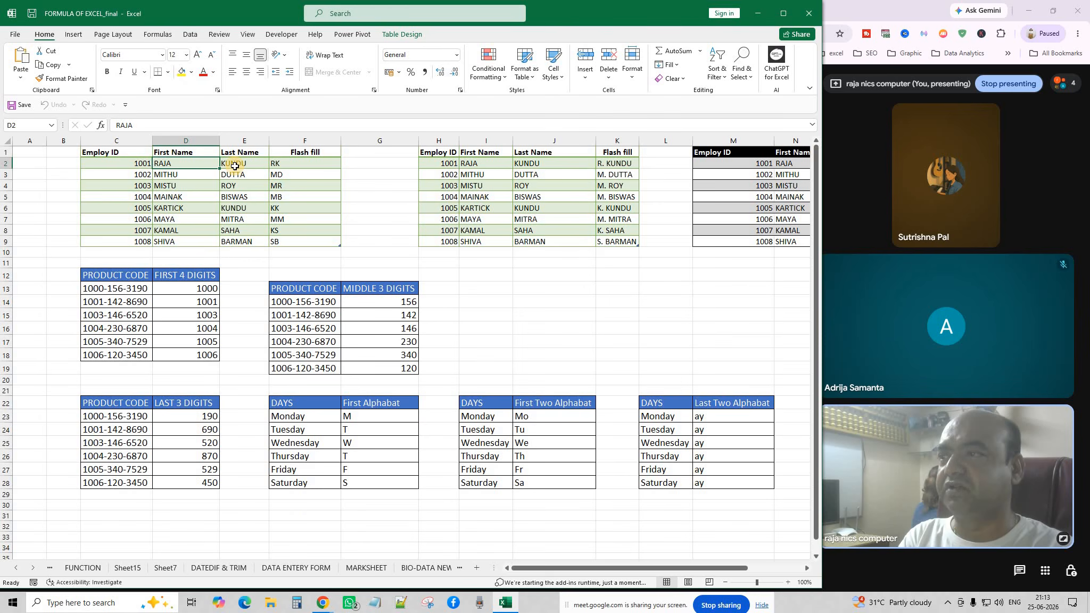
left_click(235, 166)
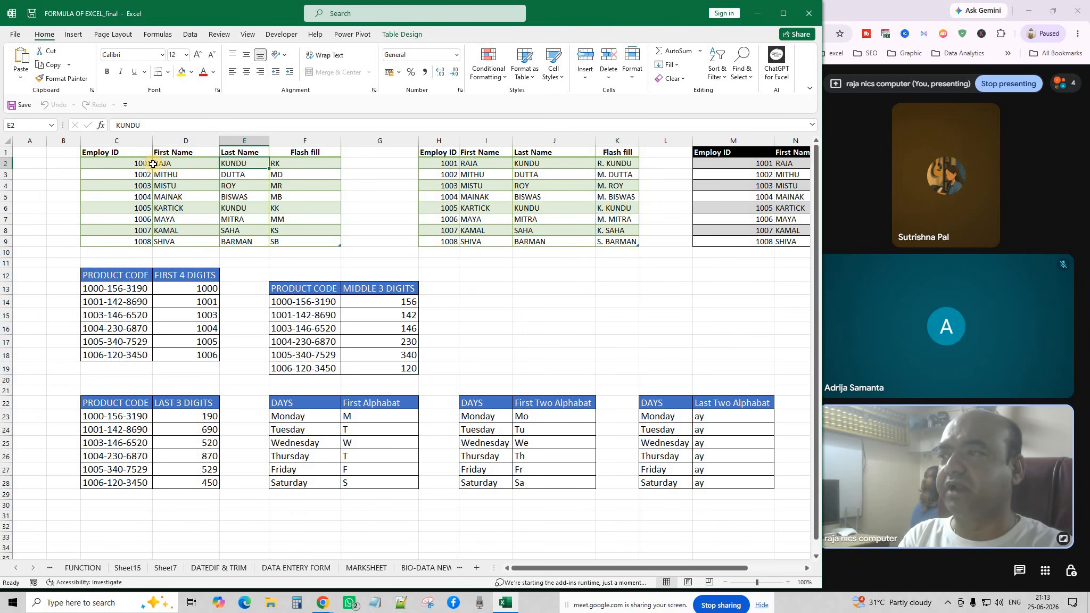
left_click(304, 164)
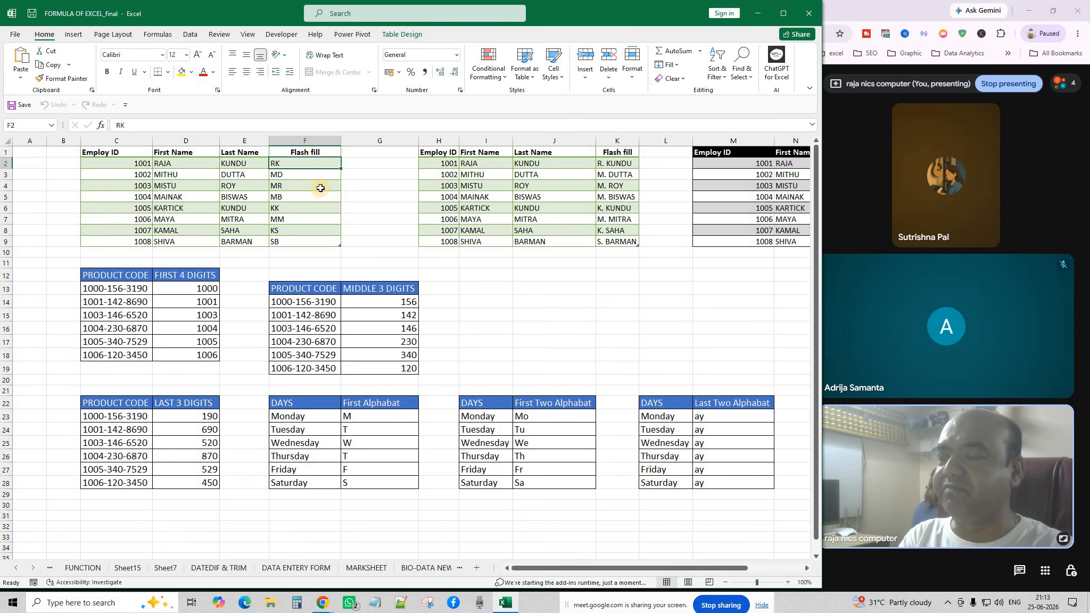
left_click(334, 214)
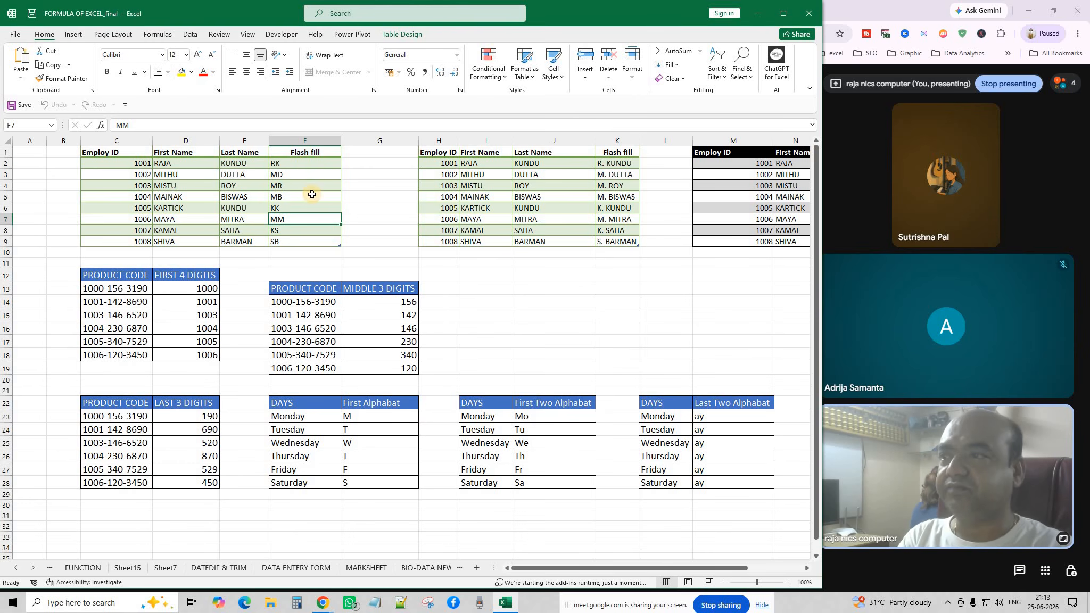
key("Up")
key("Up")
key("Up")
key("Up")
key("Up")
key("F2")
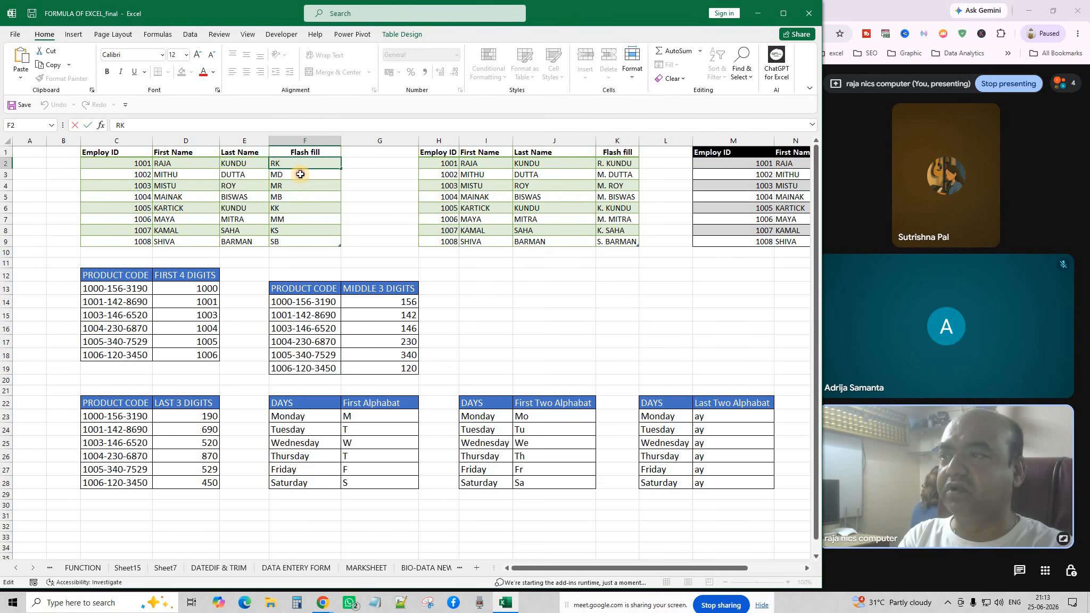
key("Escape")
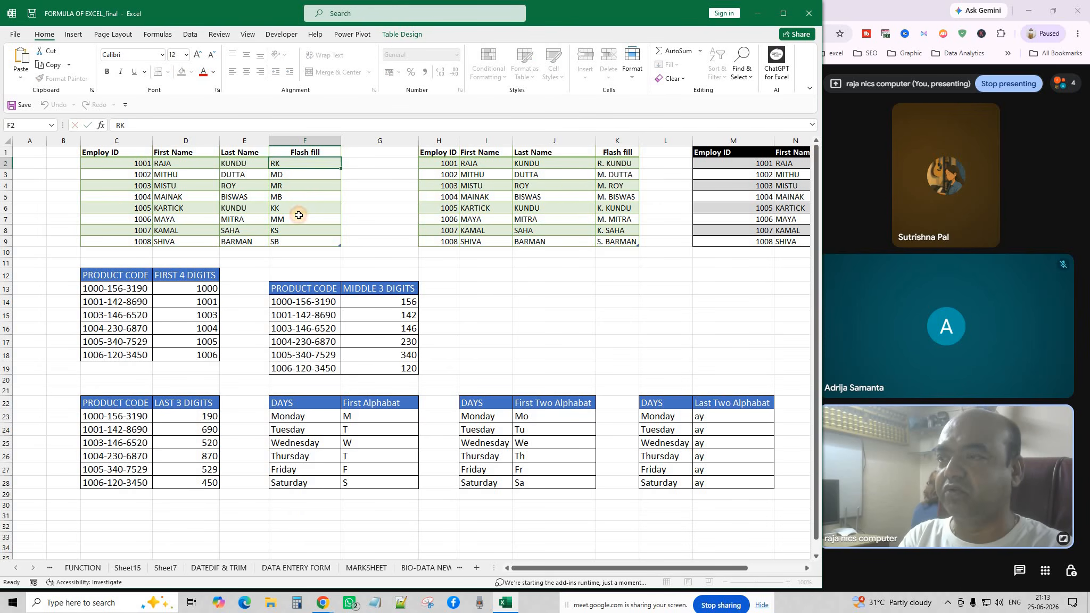
left_click(299, 215)
left_click_drag(294, 164, 298, 240)
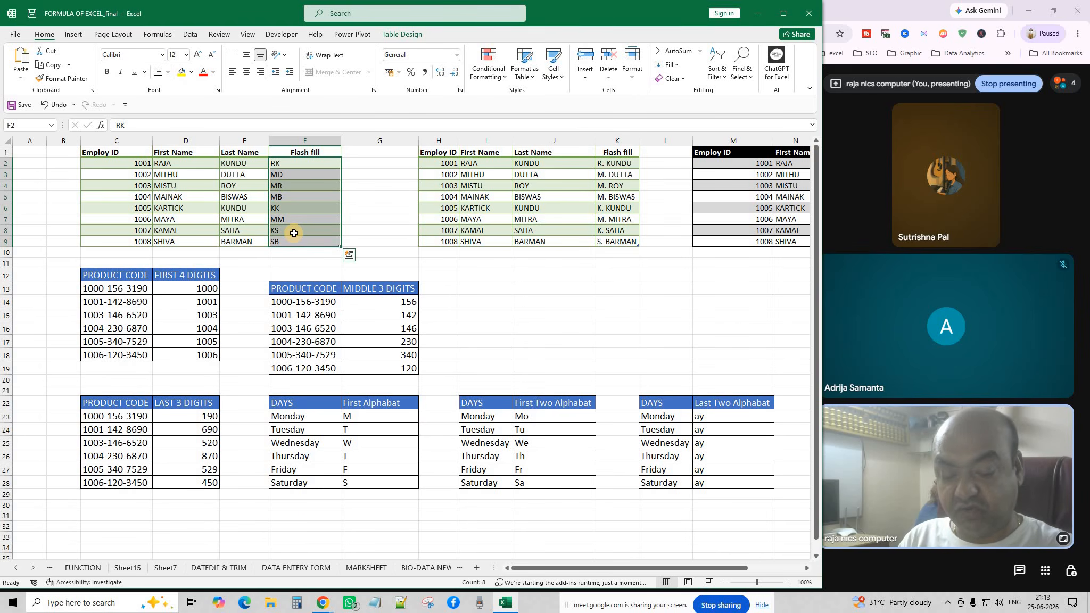
Delete the initials in F2:F9, try Flash Fill from empty F2, and dismiss the no-pattern warning.
key("Delete")
left_click(381, 197)
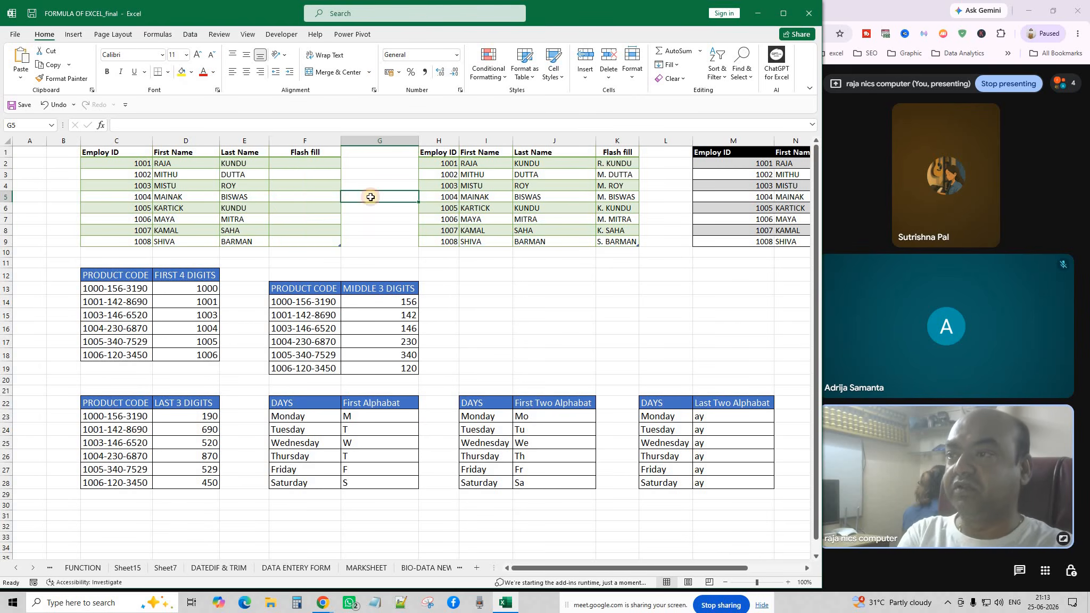
left_click(302, 163)
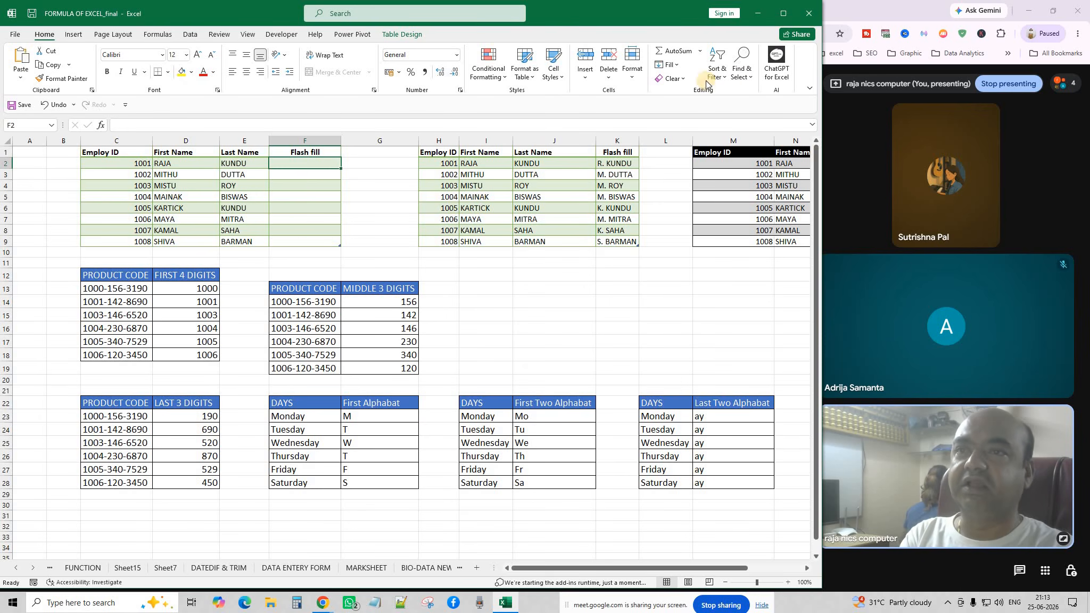
left_click(679, 64)
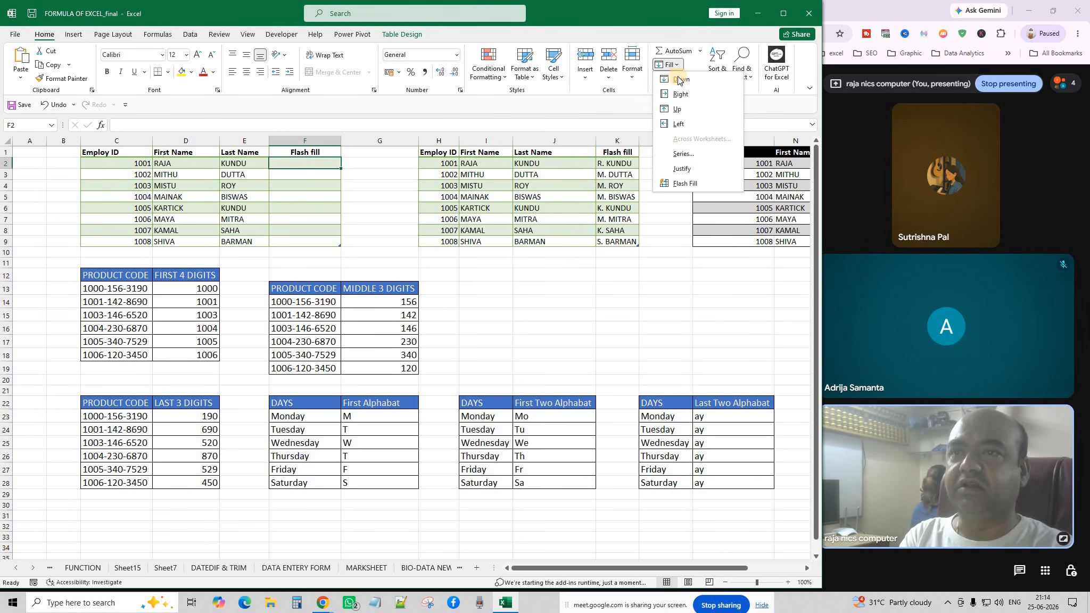
left_click(715, 183)
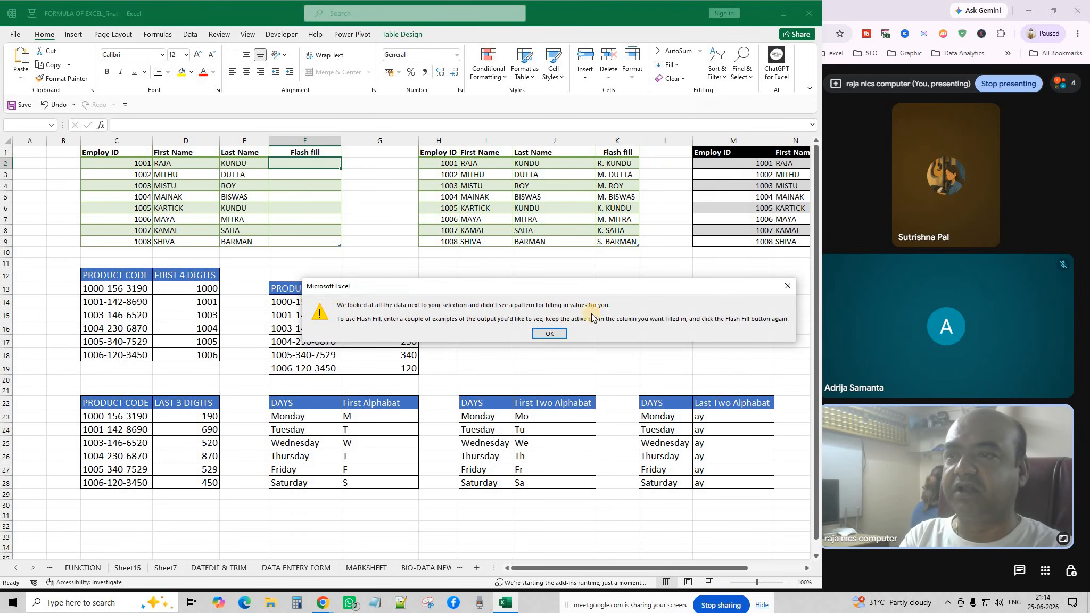
left_click(540, 334)
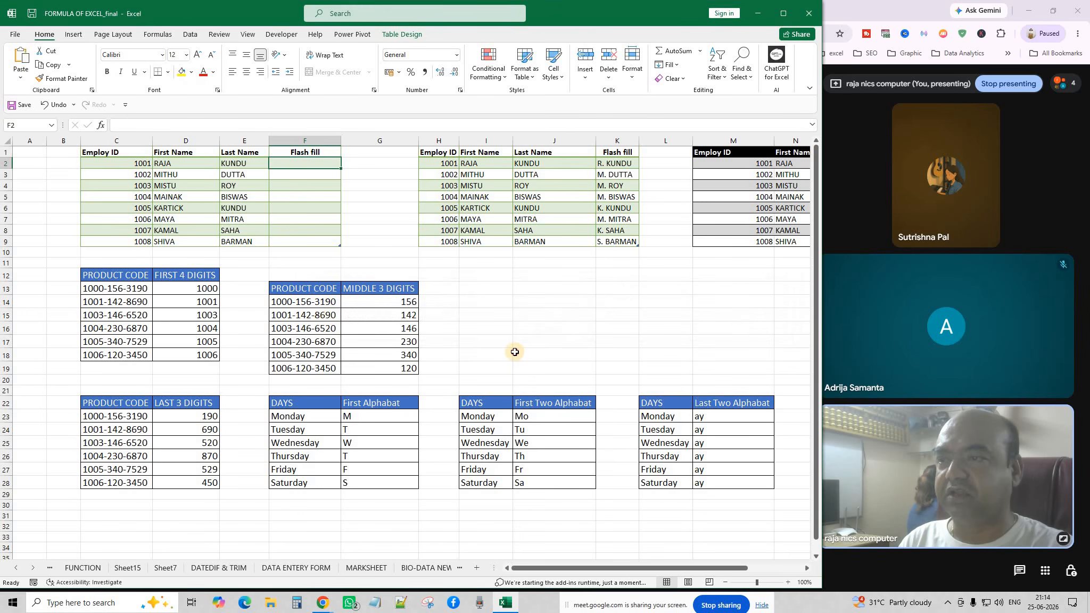
Enter RK as the example in F2 and Flash Fill the initials into F3:F9.
left_click(520, 354)
left_click(286, 162)
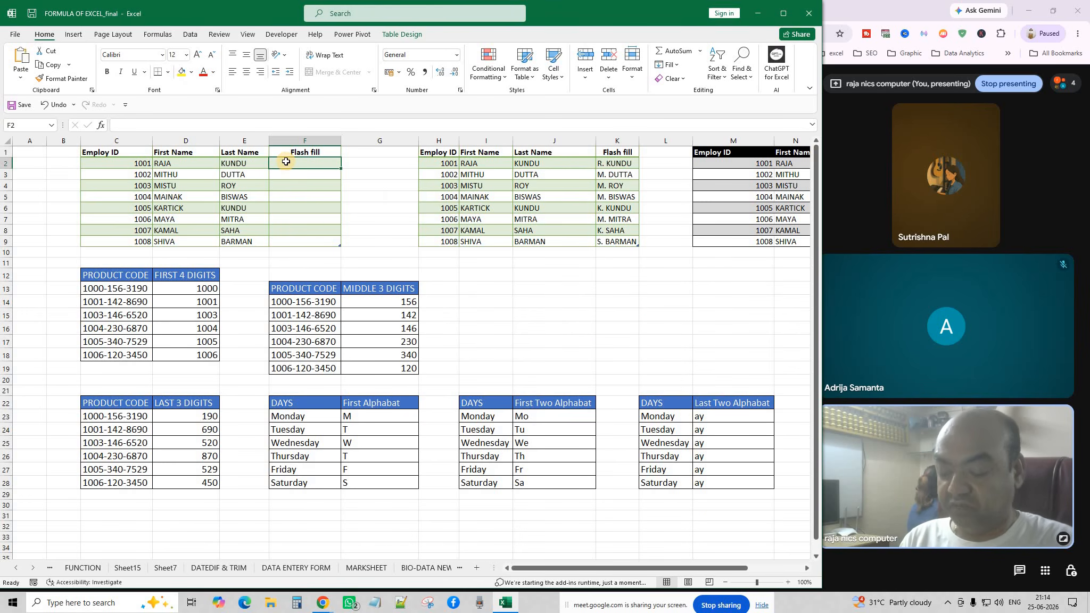
type("RK")
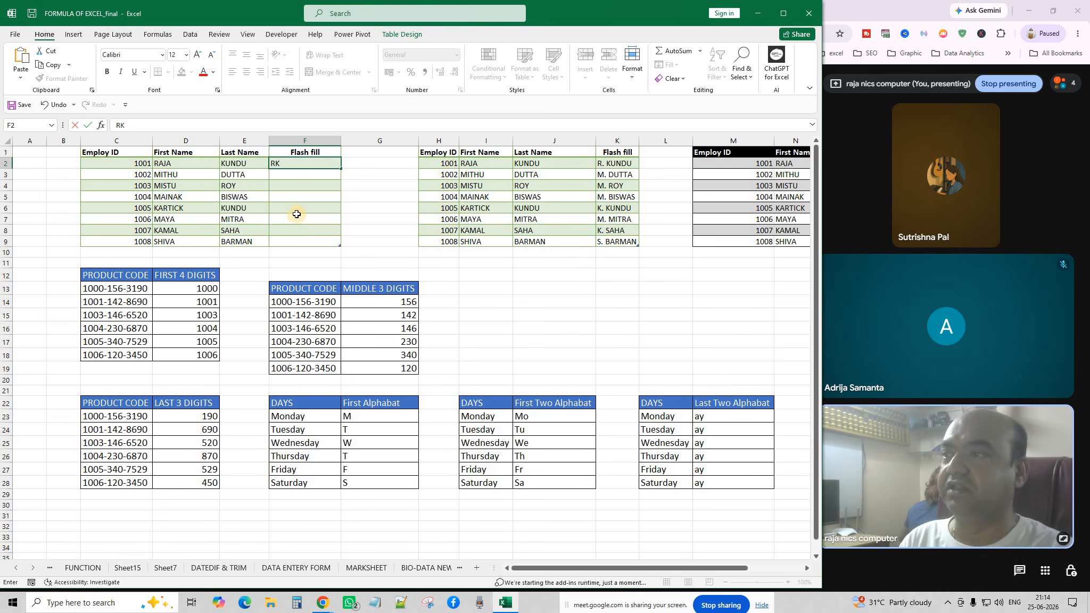
left_click(296, 214)
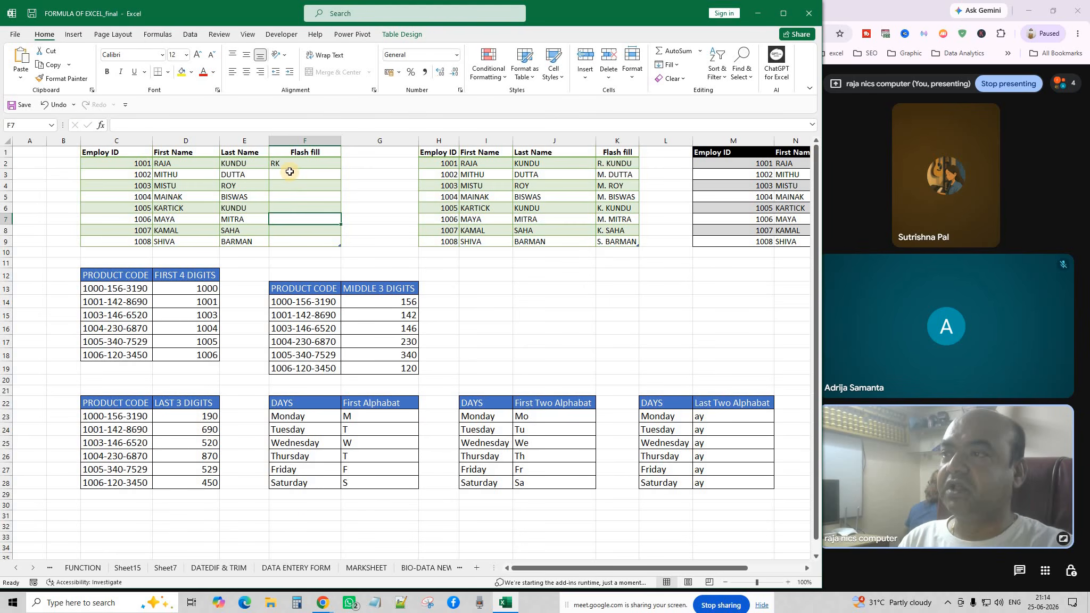
left_click(288, 175)
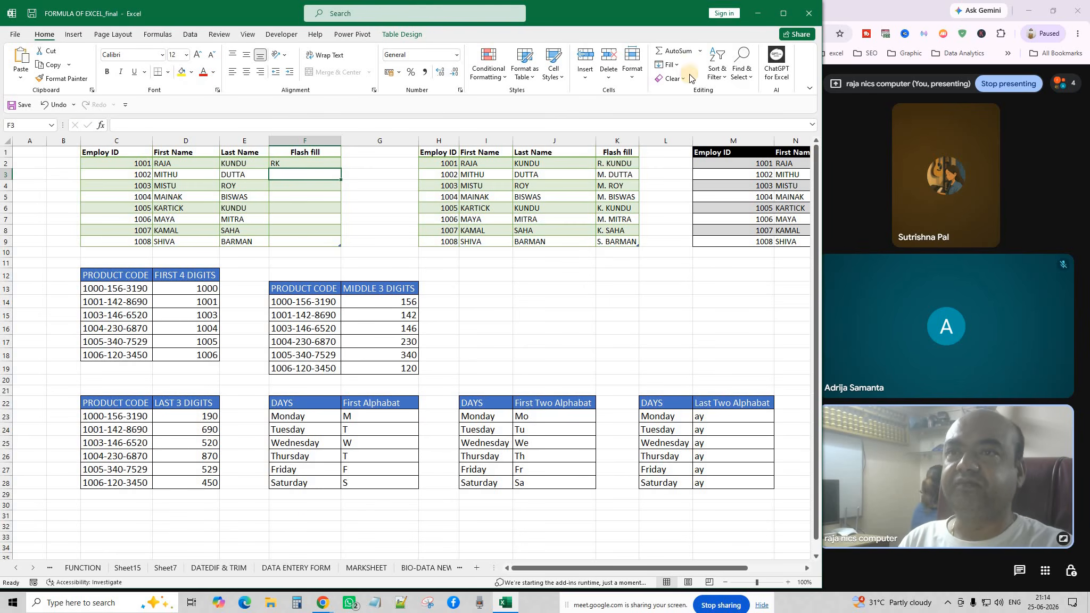
left_click(677, 64)
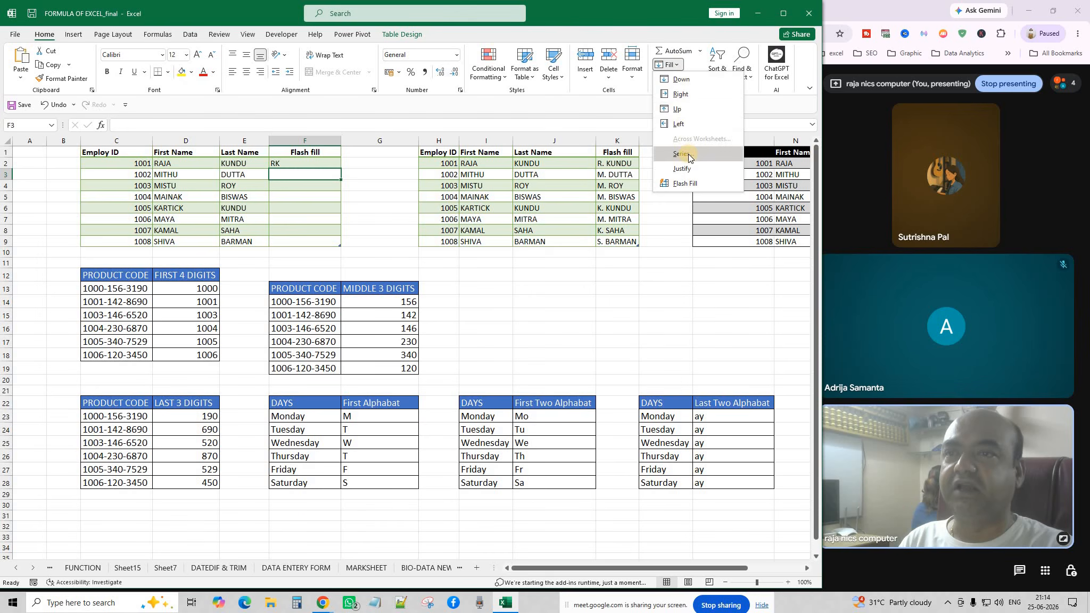
left_click(687, 184)
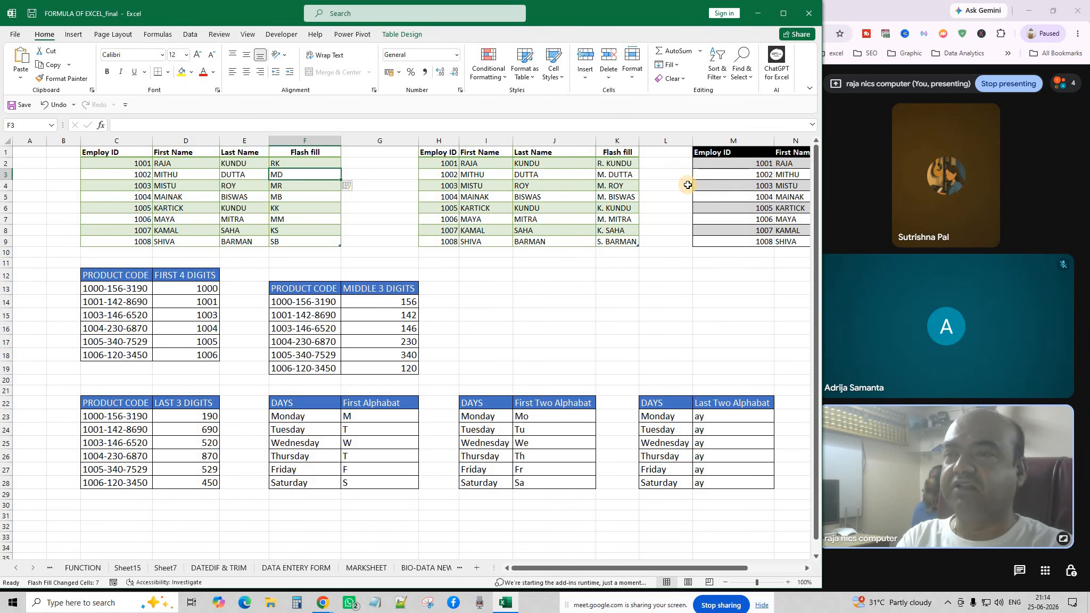
left_click(392, 243)
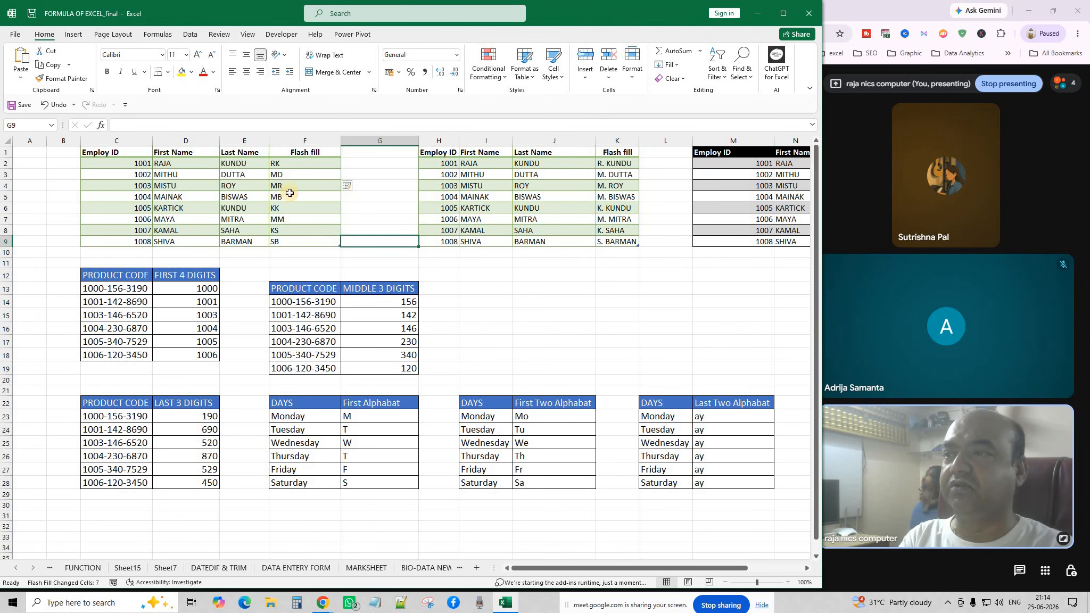
Clear the flash-filled initials in F3:F9 and run Flash Fill from F3 again.
left_click_drag(291, 163, 302, 240)
left_click(297, 240)
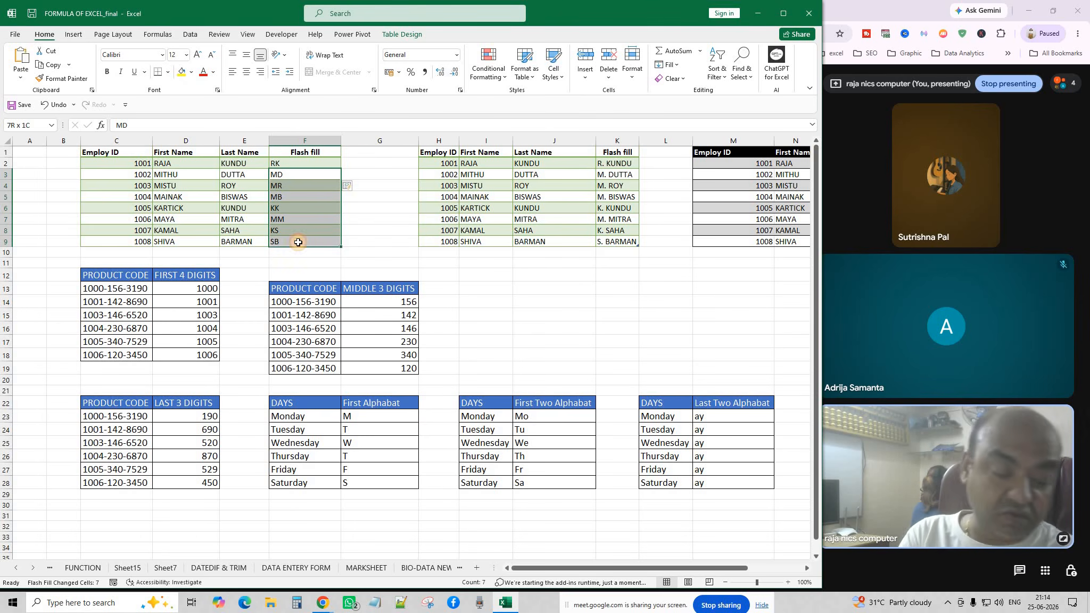
key("Delete")
left_click(397, 224)
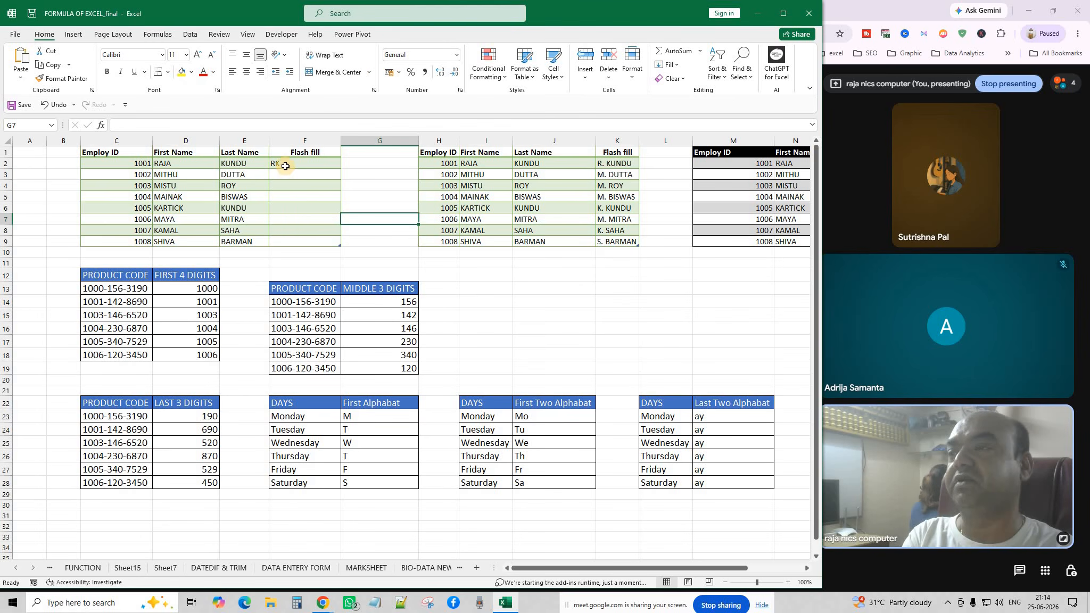
left_click(290, 174)
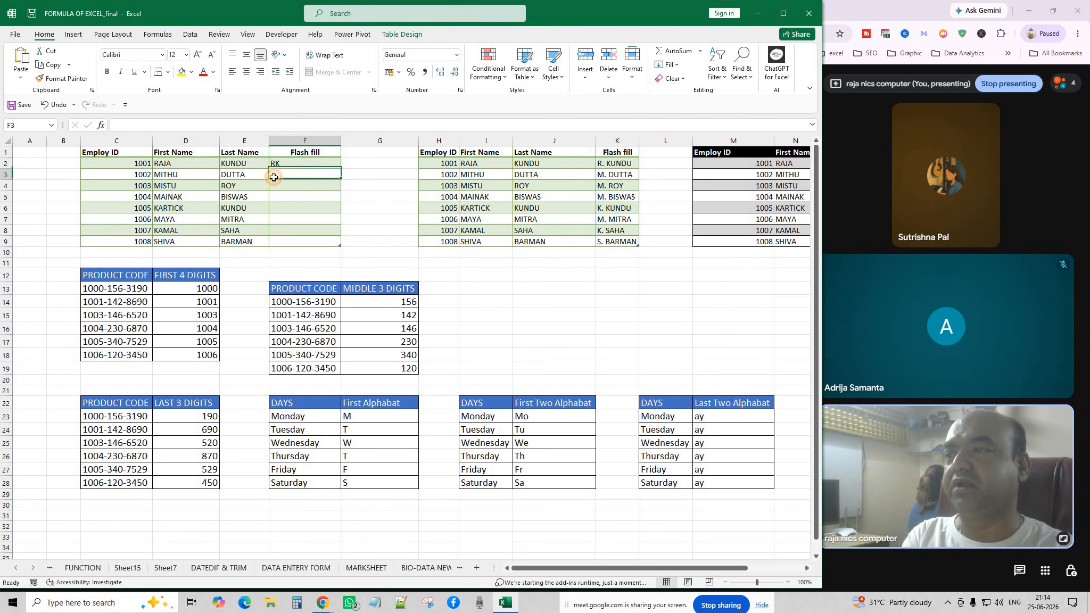
left_click(680, 65)
left_click(697, 183)
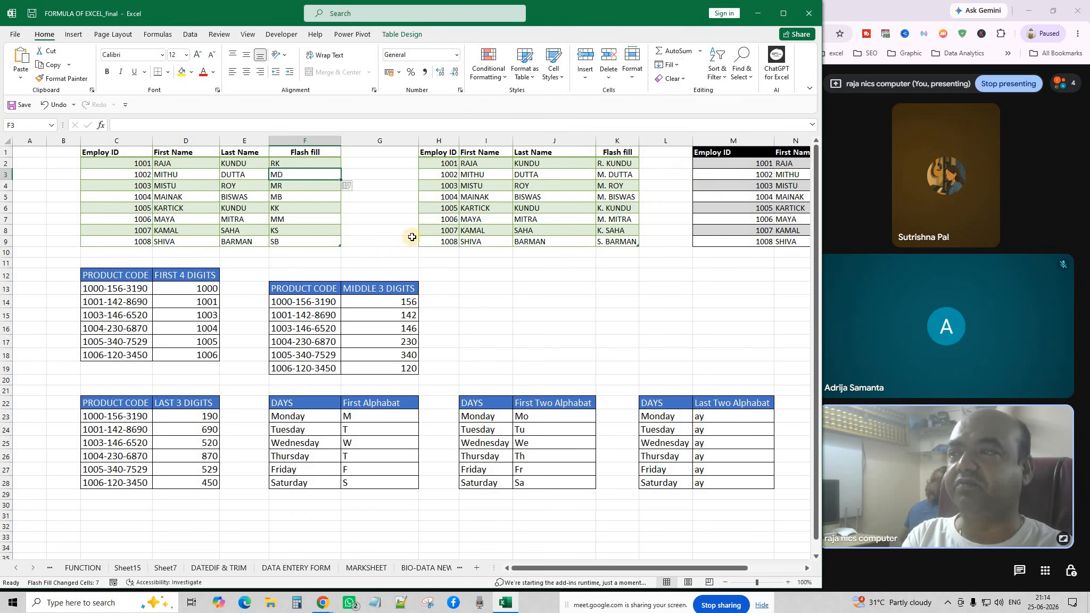
left_click(353, 206)
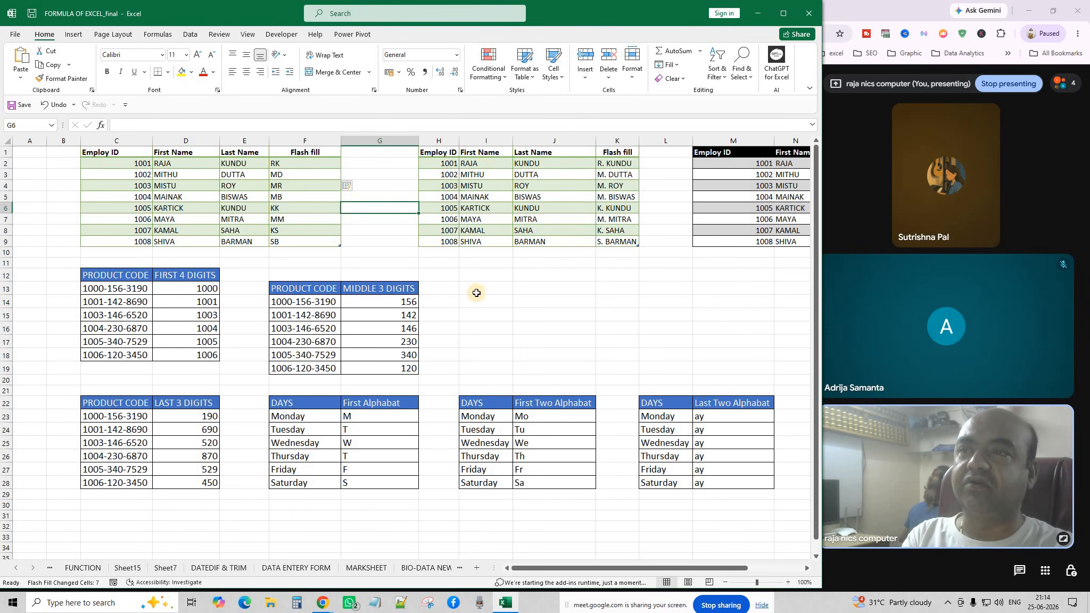
left_click(618, 164)
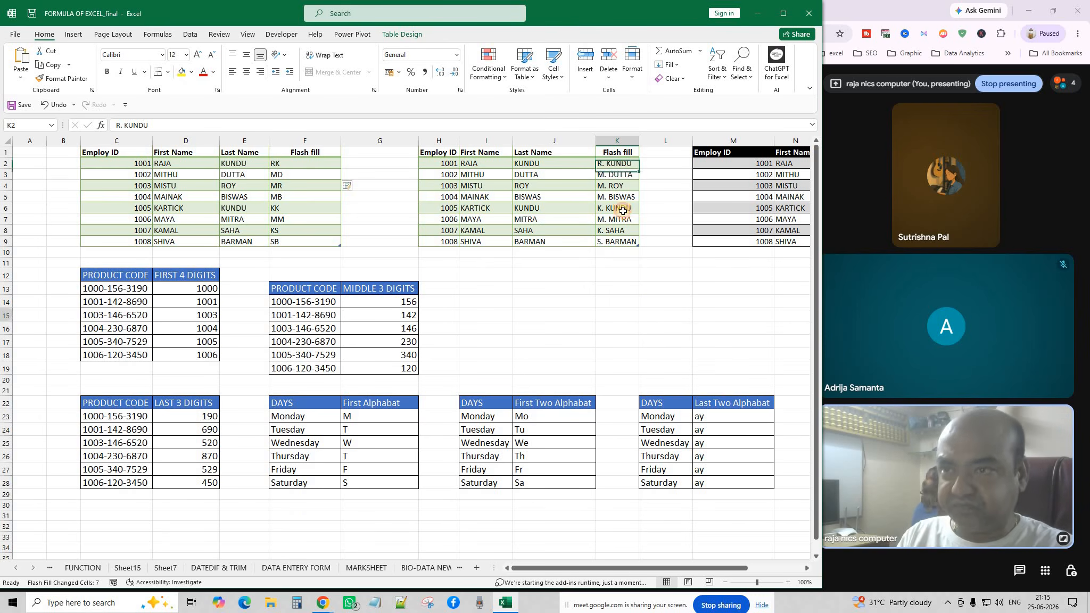
left_click_drag(621, 175, 626, 247)
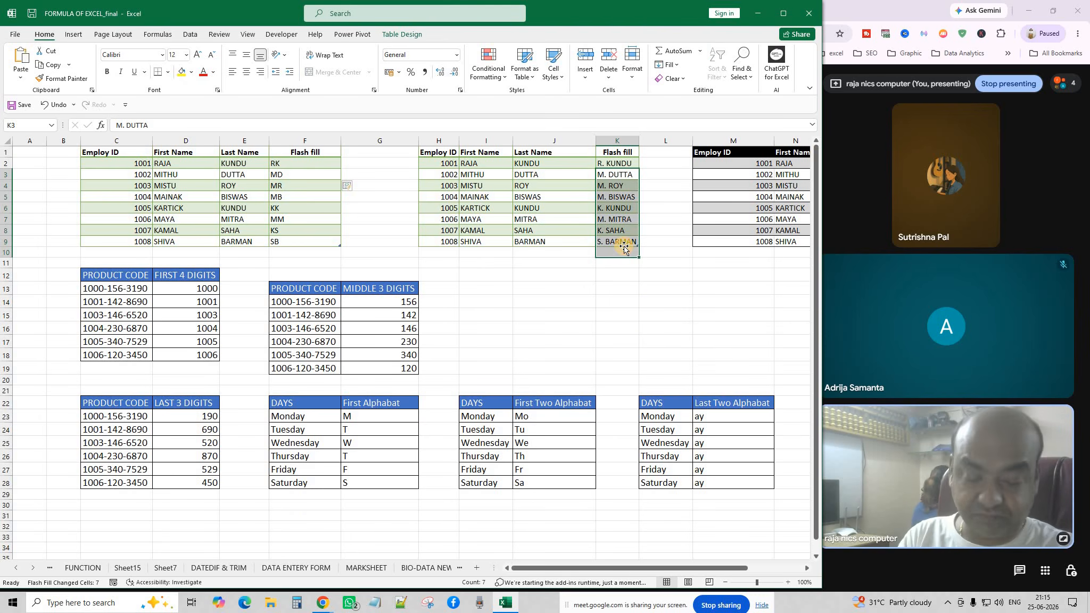
key("Delete")
left_click(665, 301)
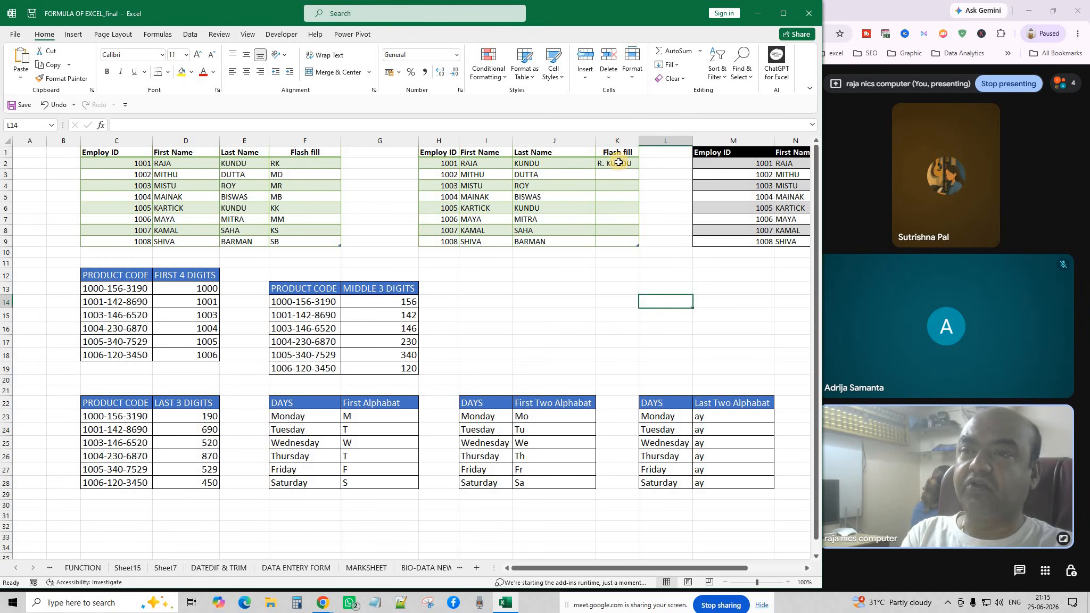
left_click(619, 162)
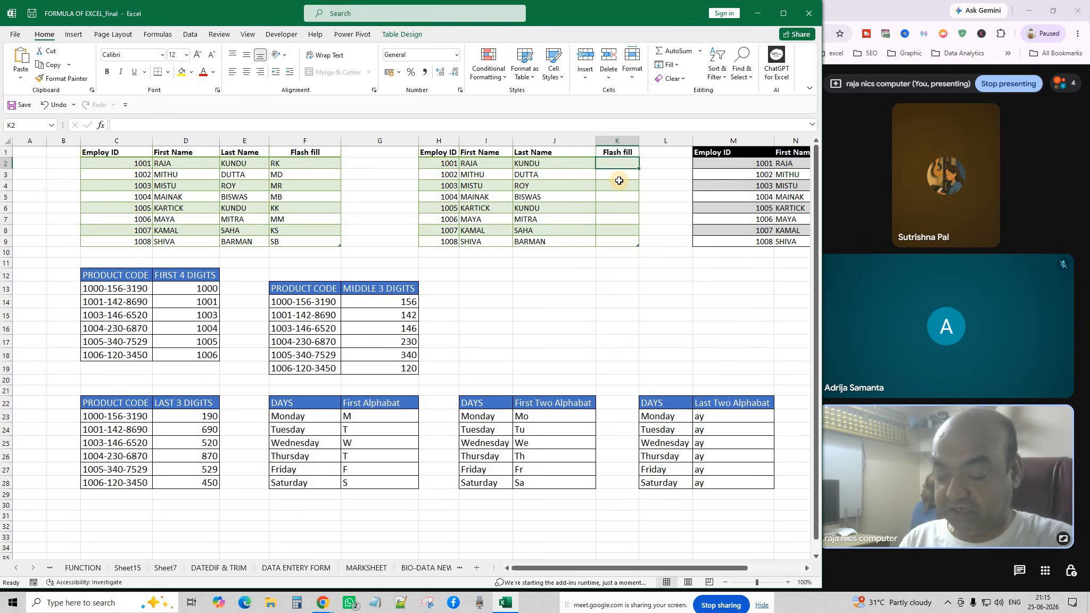
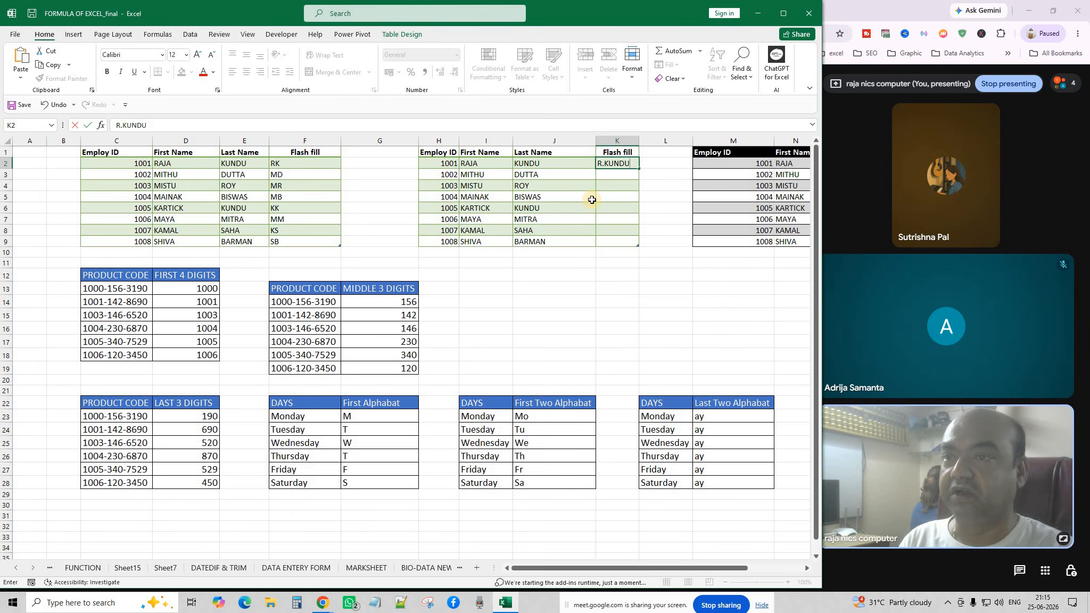
left_click(628, 193)
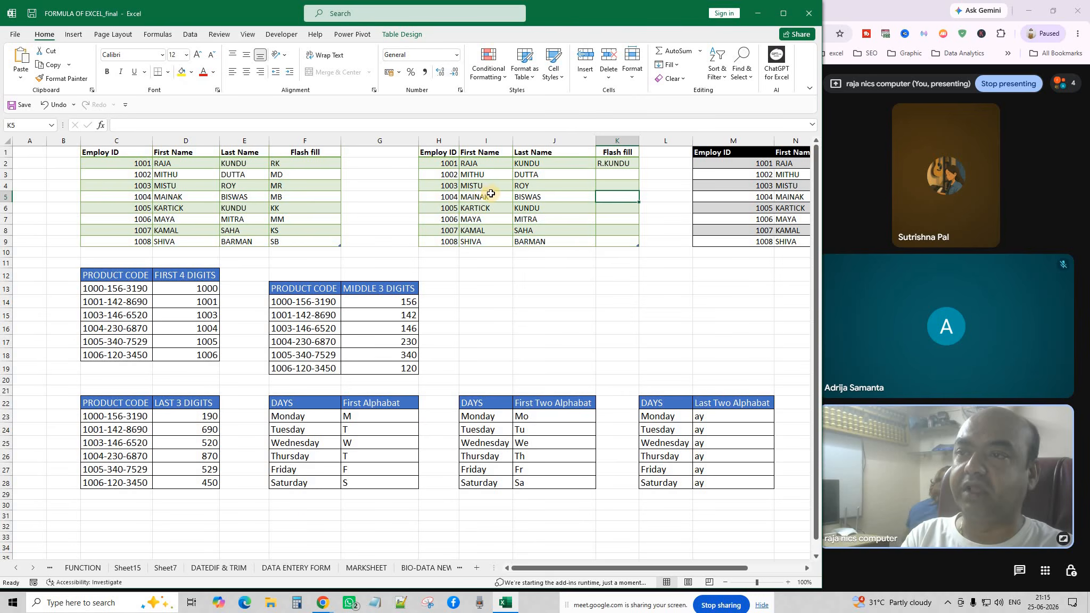
key("Up")
key("Up")
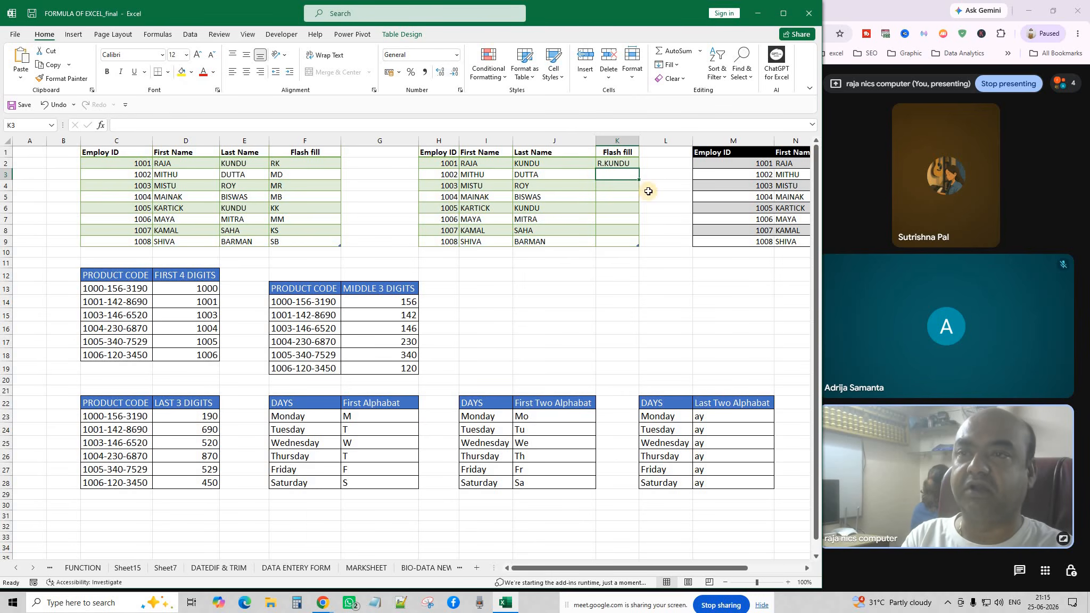
left_click(670, 65)
left_click(688, 184)
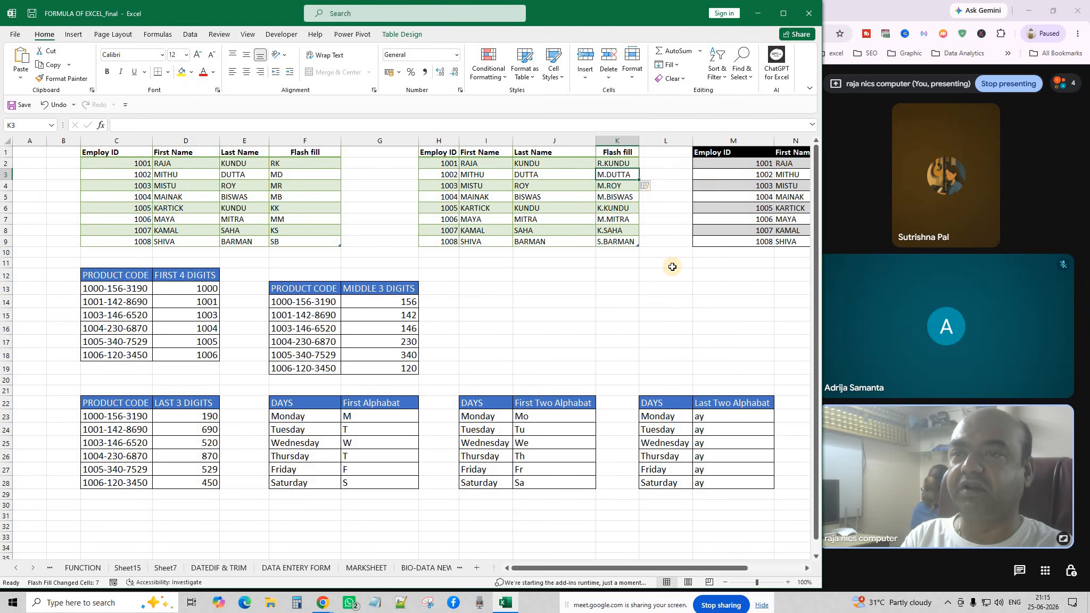
left_click(665, 278)
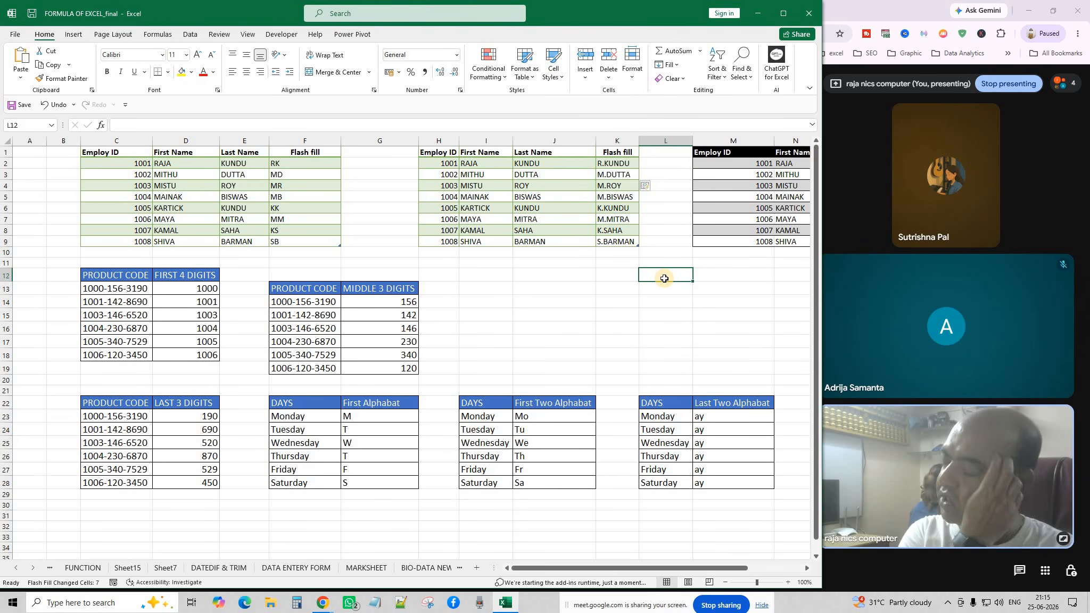
left_click(563, 297)
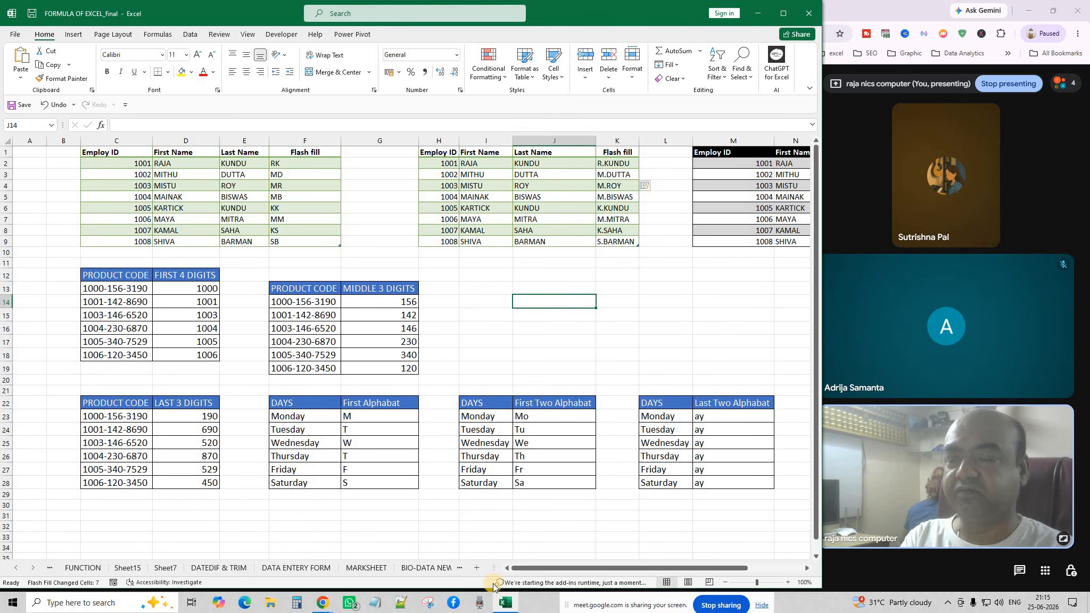
left_click_drag(525, 569, 579, 569)
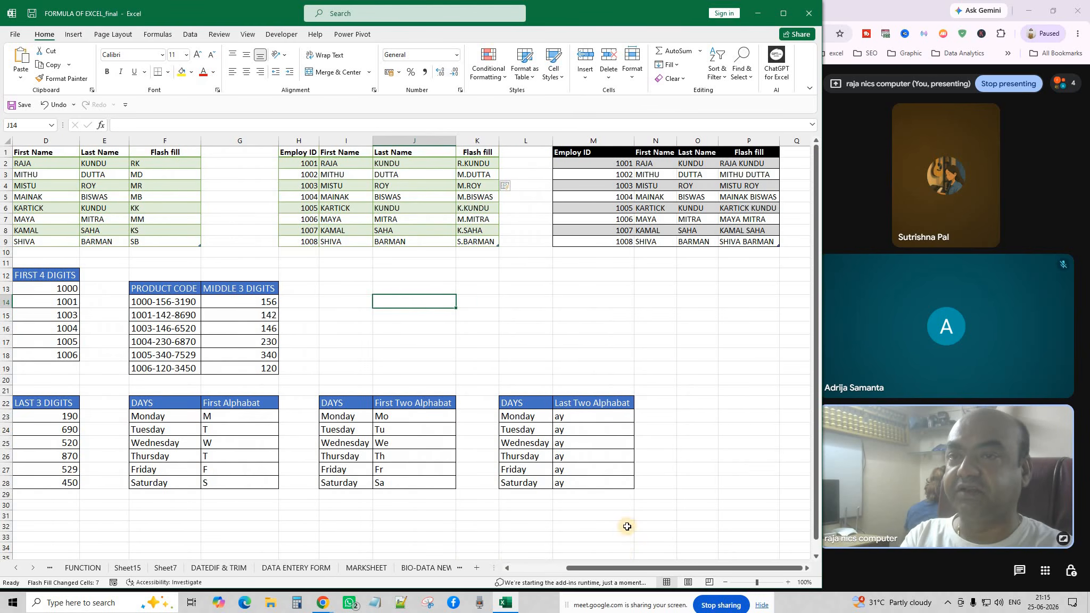
left_click_drag(773, 296, 768, 288)
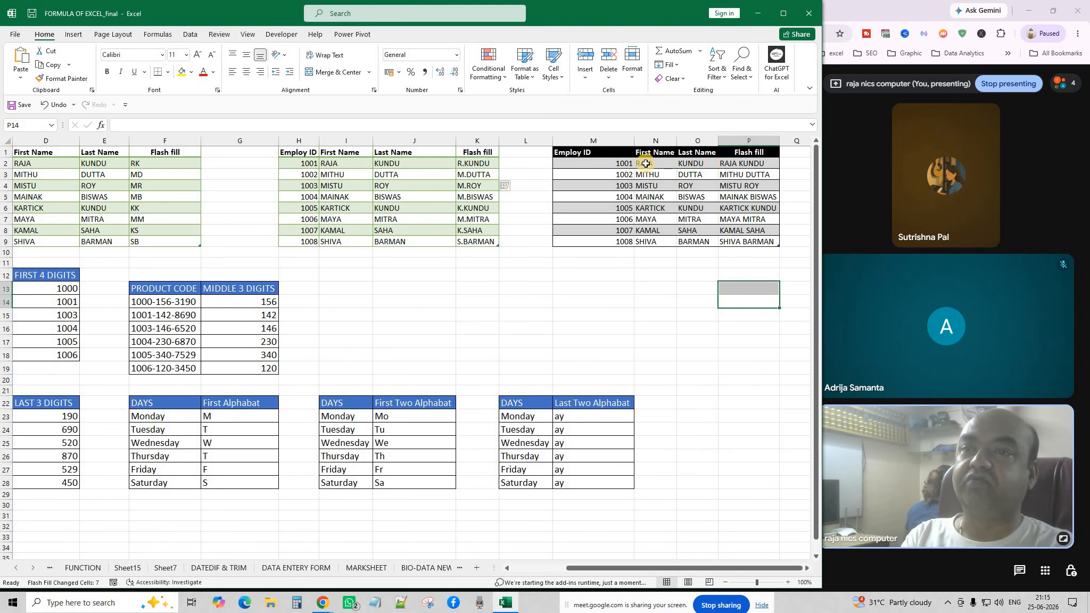
left_click_drag(746, 163, 753, 244)
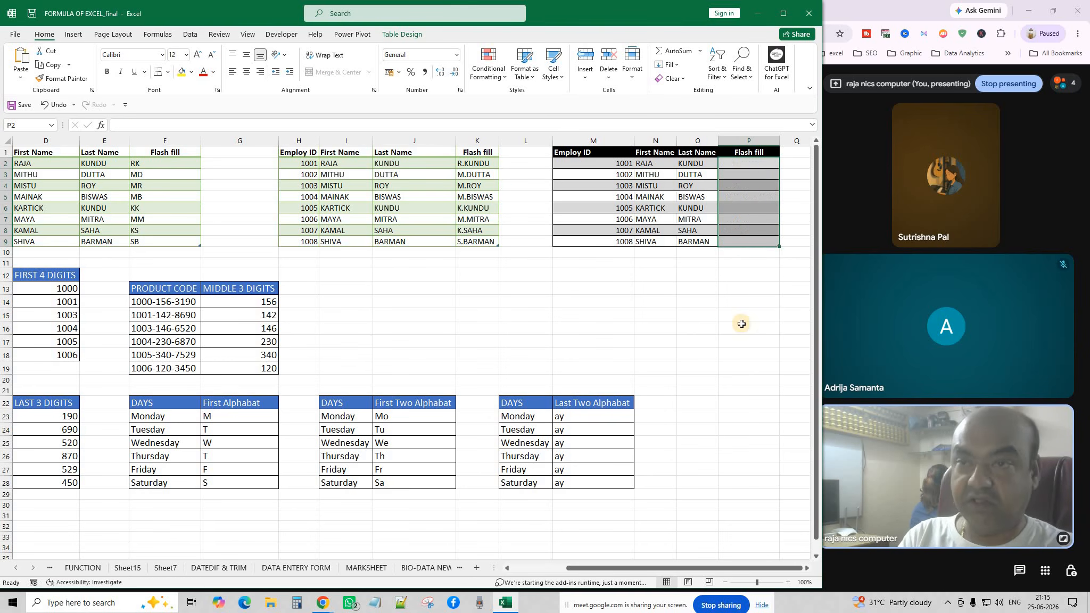
key("Delete")
left_click(737, 163)
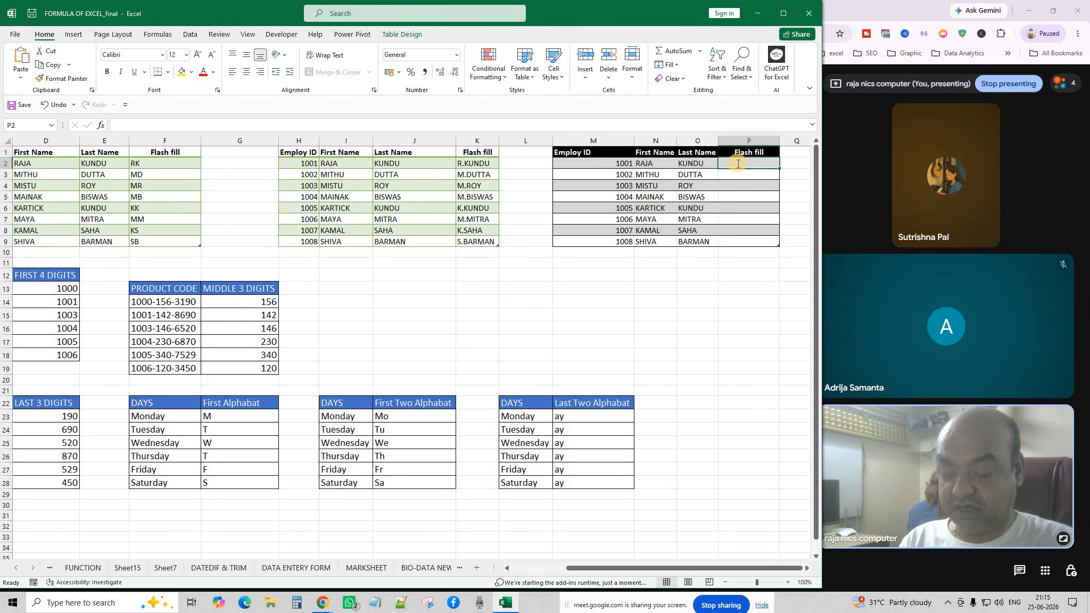
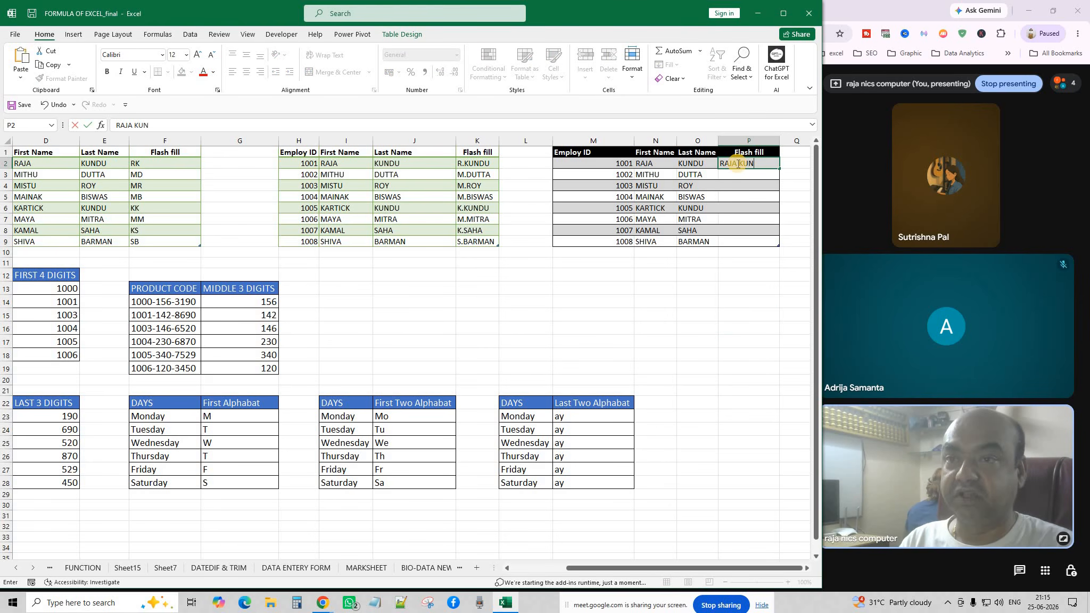
left_click(763, 285)
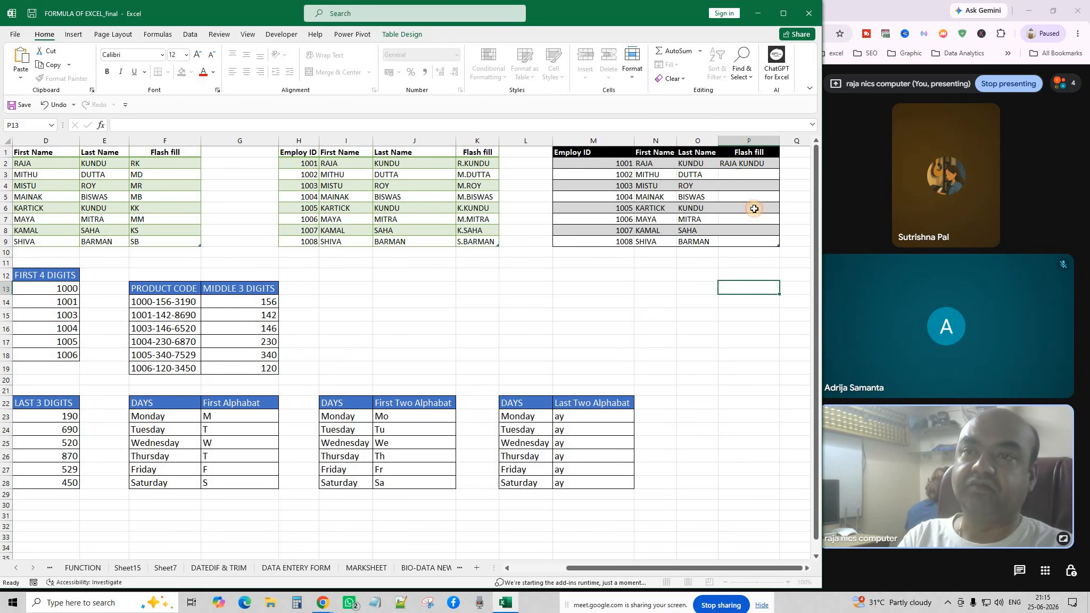
left_click(738, 174)
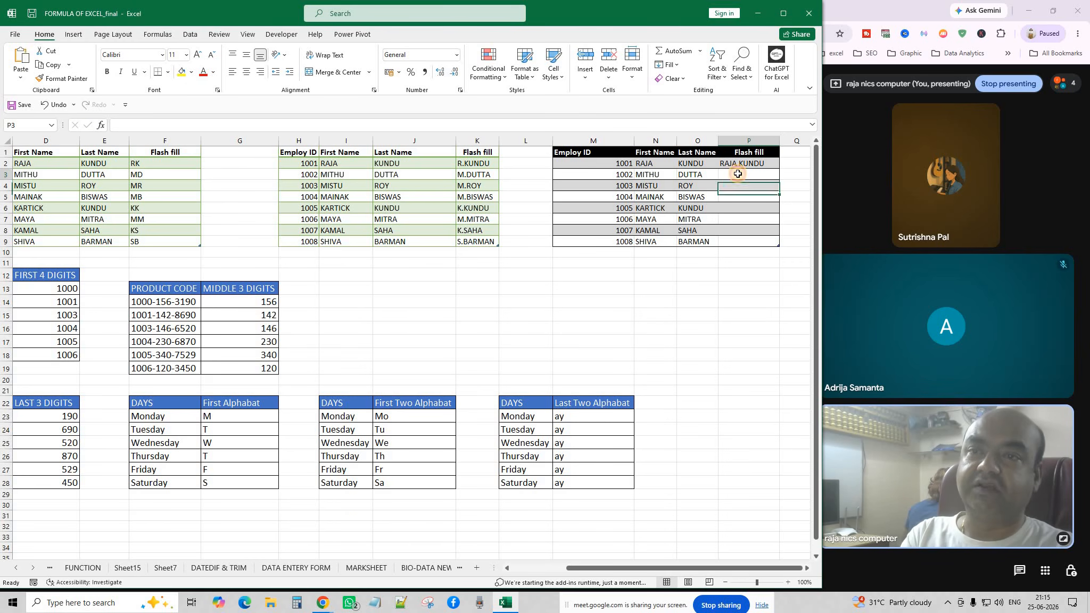
left_click(668, 64)
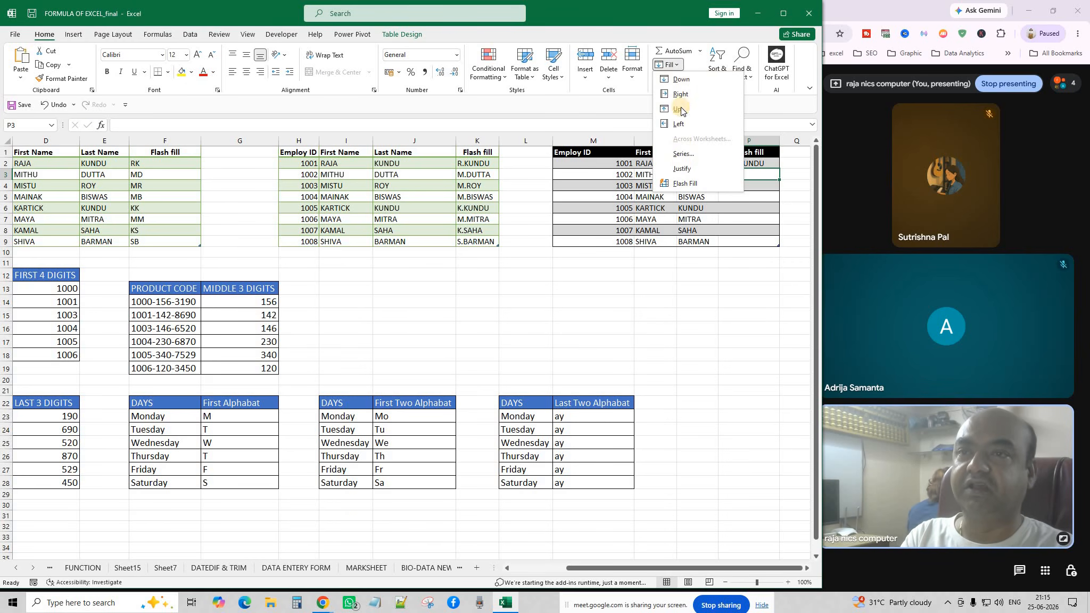
left_click(686, 183)
left_click(707, 368)
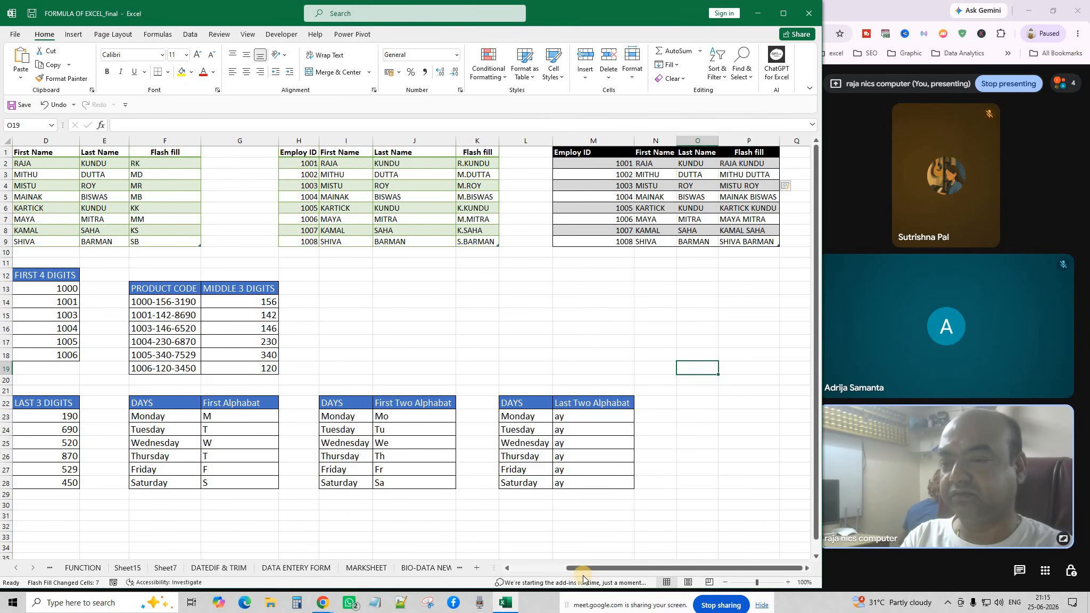
left_click_drag(583, 568, 521, 567)
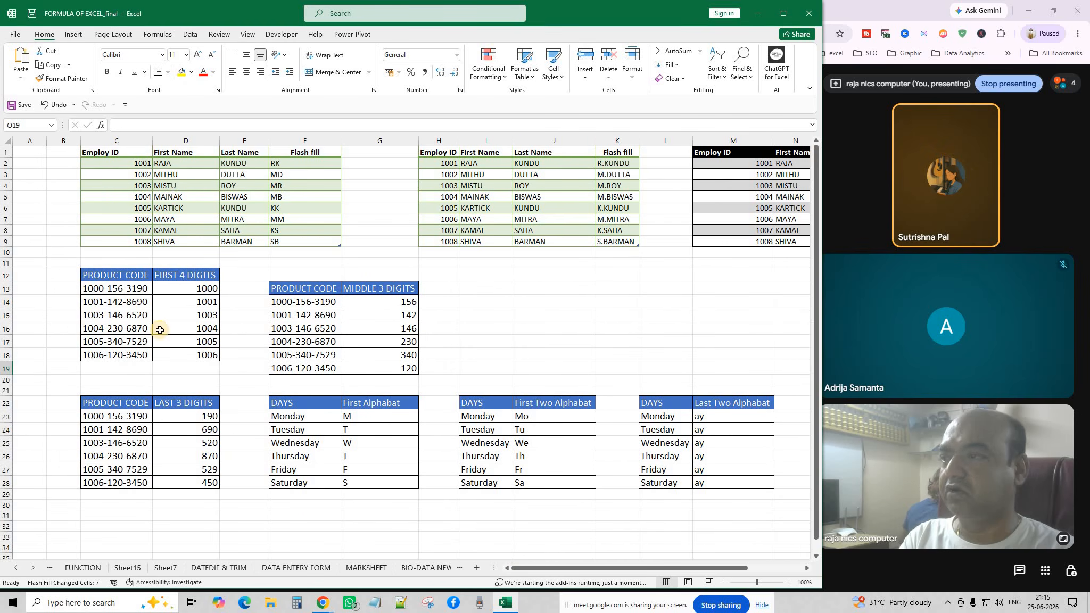
Inspect the FIRST 4 DIGITS values 1000–1006 and the product codes in C13:C18.
left_click(196, 291)
left_click(198, 340)
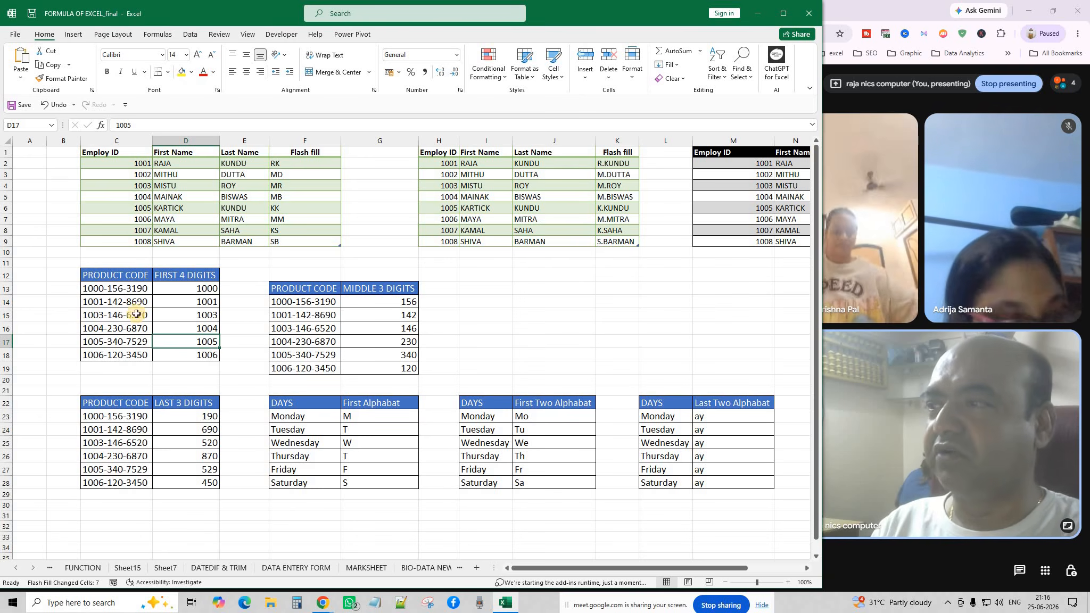
left_click_drag(131, 290, 131, 356)
left_click(108, 377)
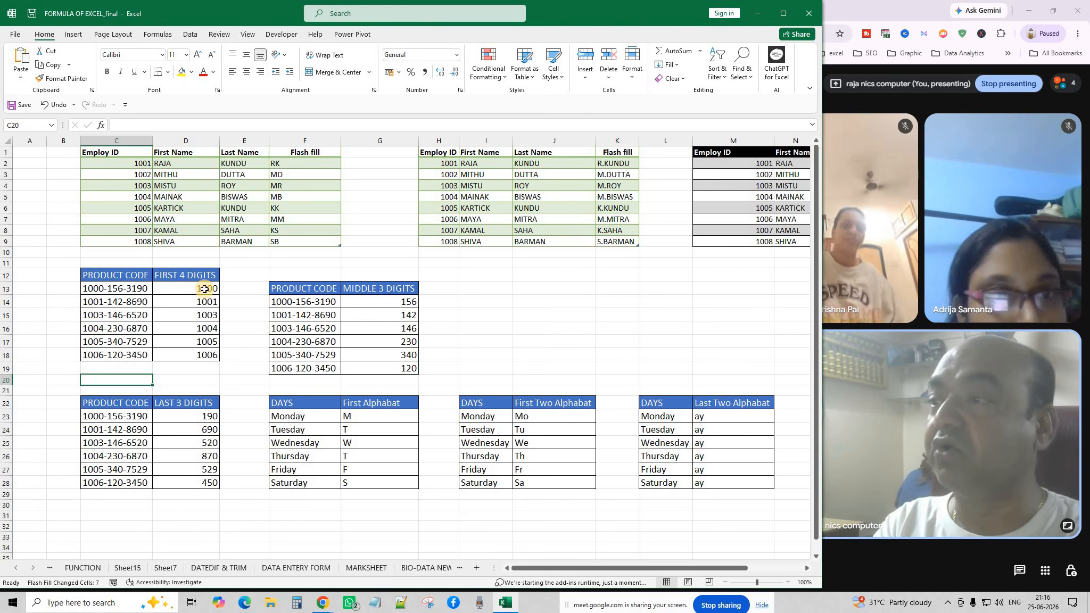
Clear D14:D18 and Flash Fill the FIRST 4 DIGITS column from the 1000 example.
left_click_drag(205, 289, 204, 363)
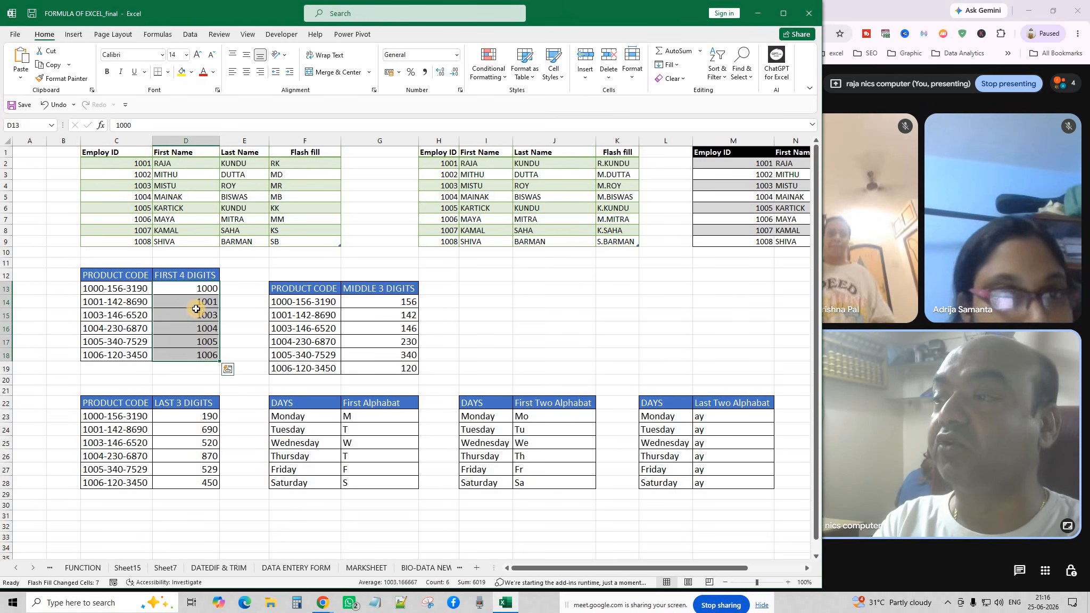
left_click_drag(200, 315, 195, 303)
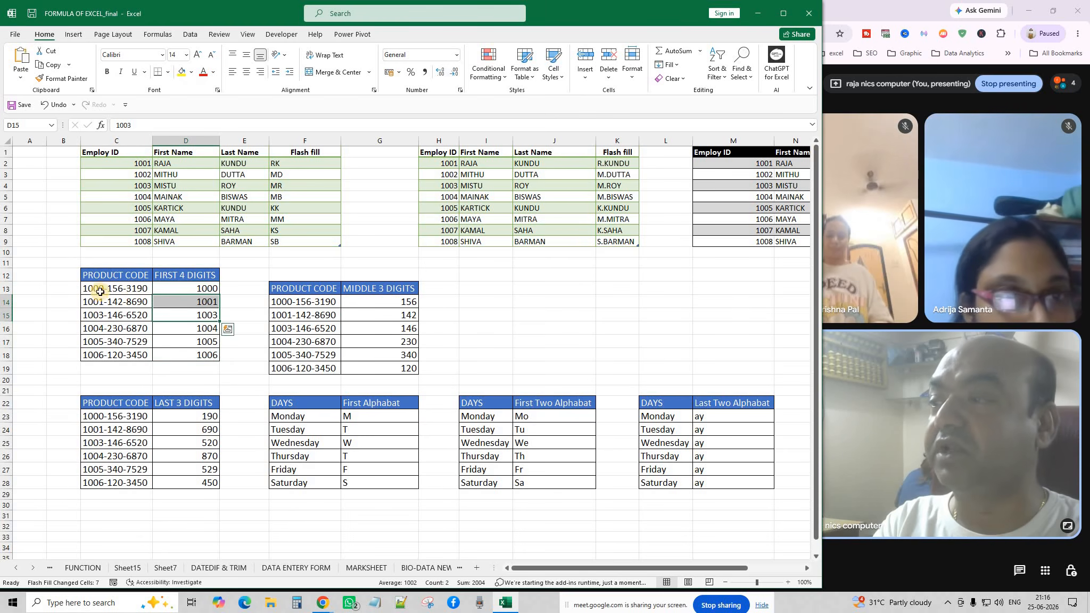
left_click(205, 328)
left_click_drag(205, 302, 209, 355)
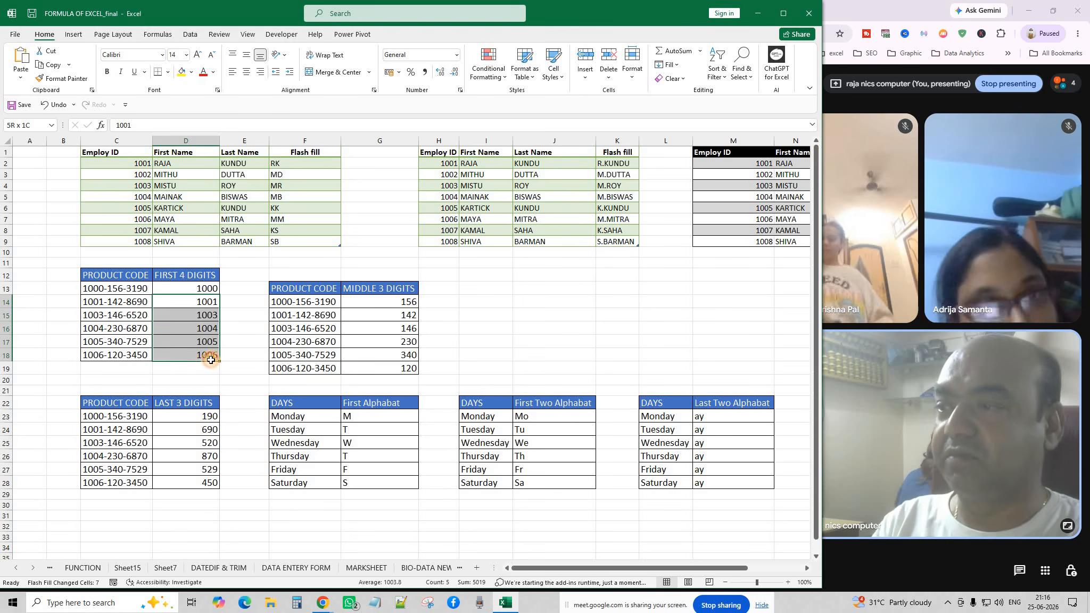
key("Delete")
left_click(233, 340)
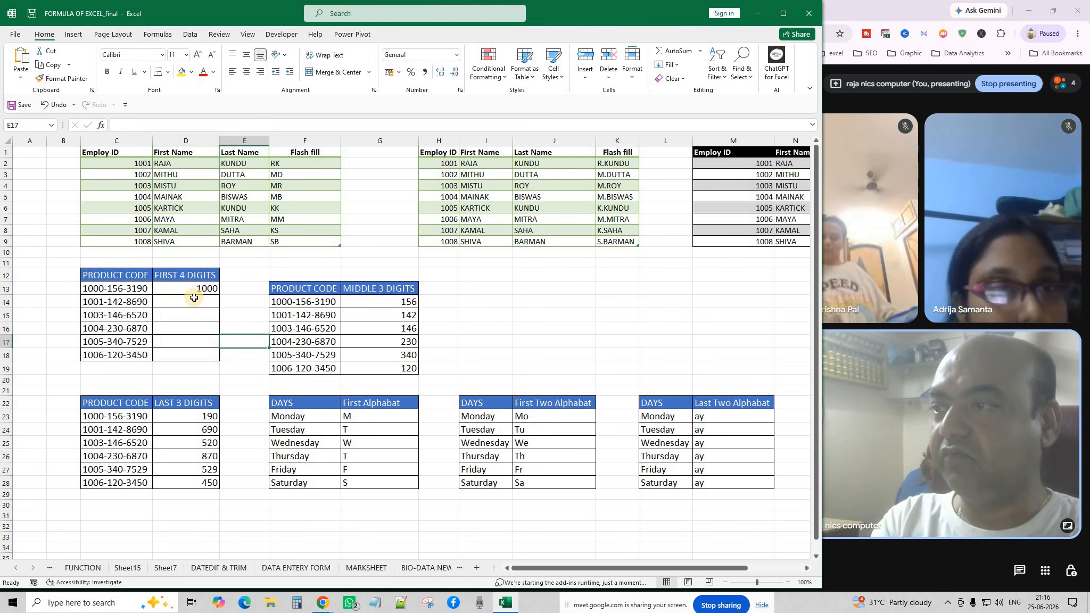
left_click(194, 293)
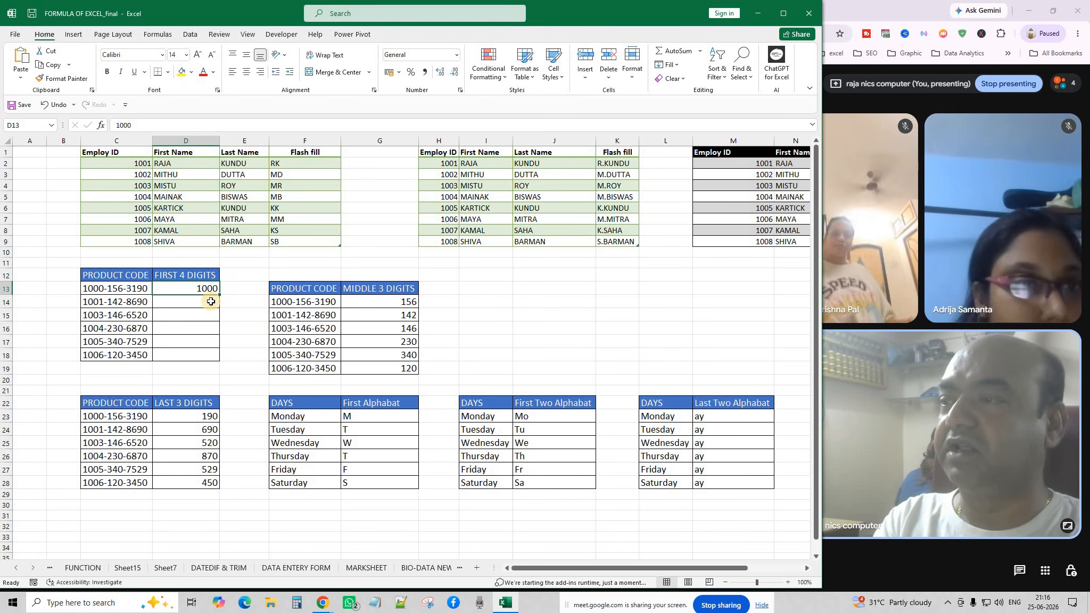
left_click(210, 301)
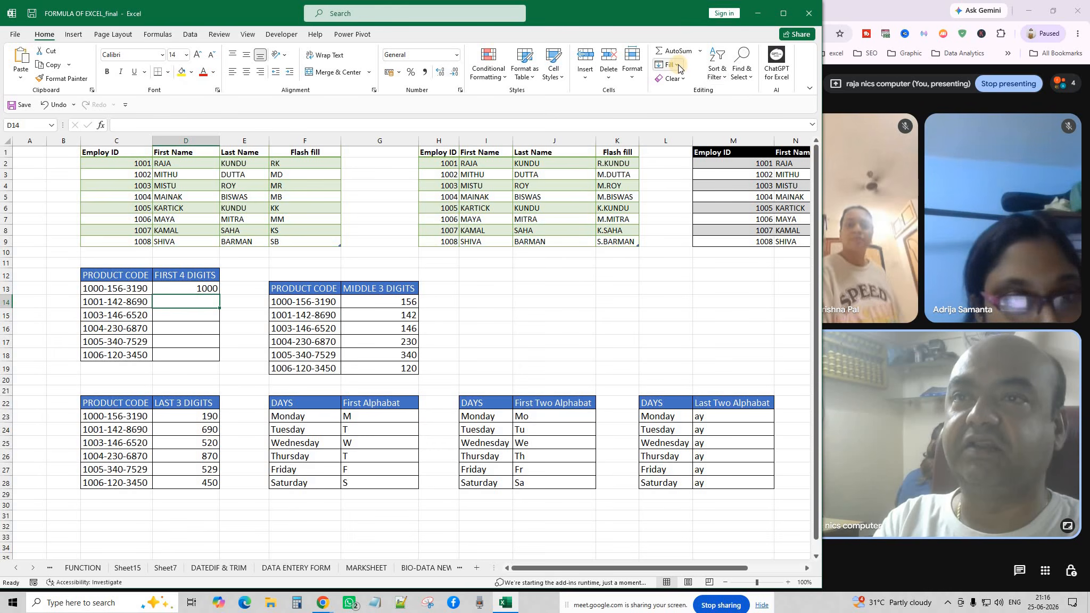
left_click(678, 66)
left_click(690, 181)
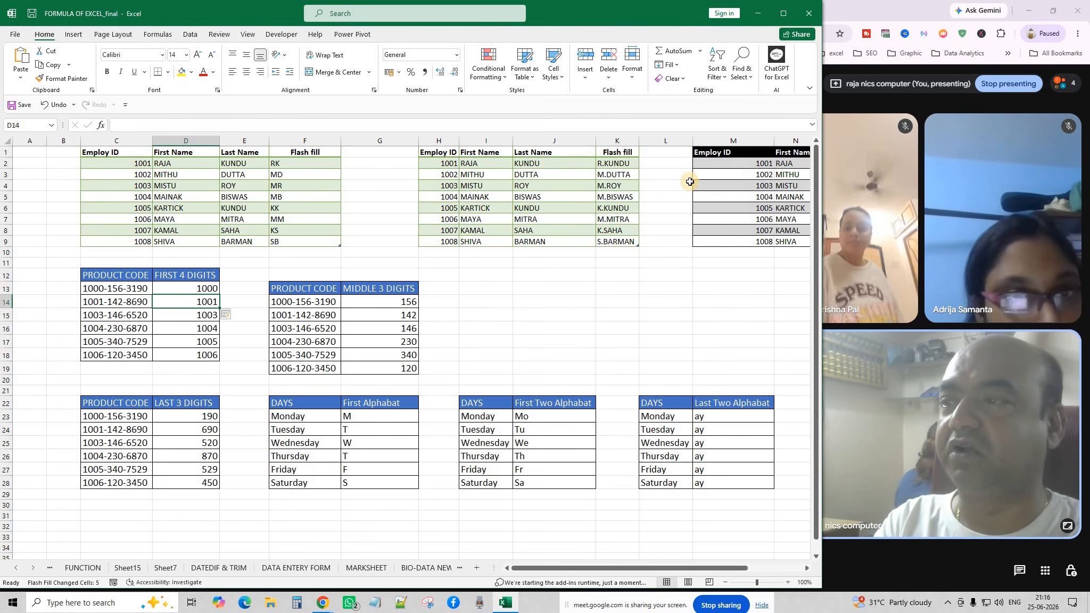
left_click(474, 331)
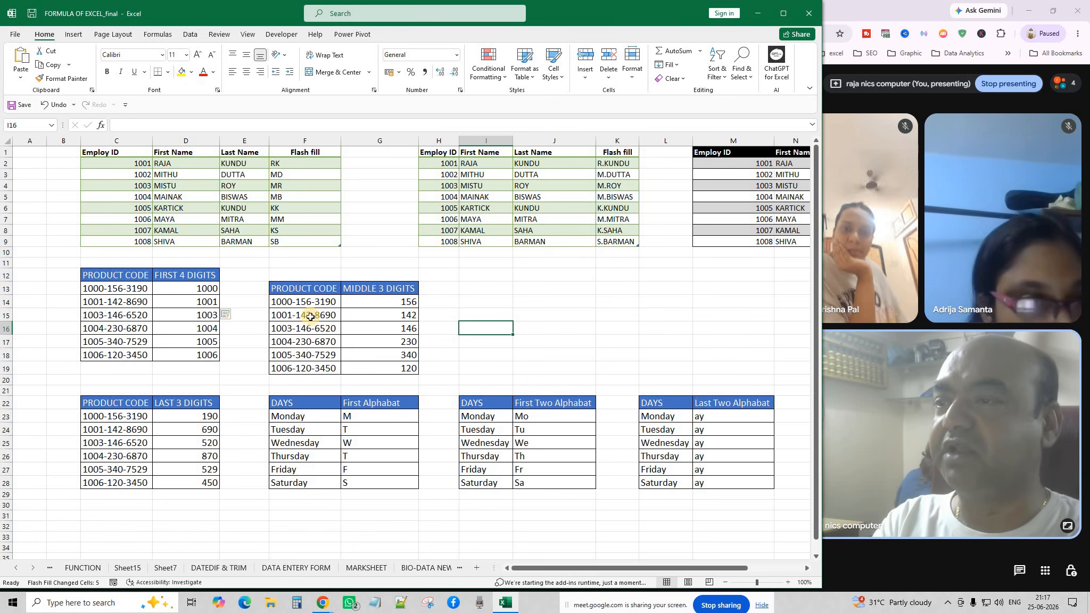
Clear G15:G19 and Flash Fill the MIDDLE 3 DIGITS from the 156 example.
left_click_drag(407, 315, 416, 372)
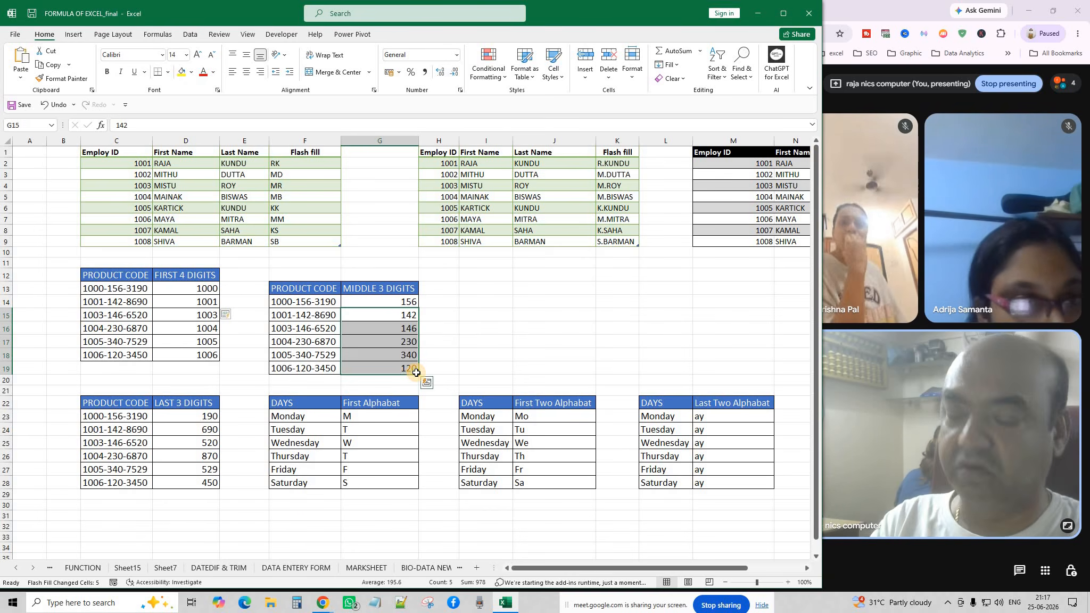
key("Delete")
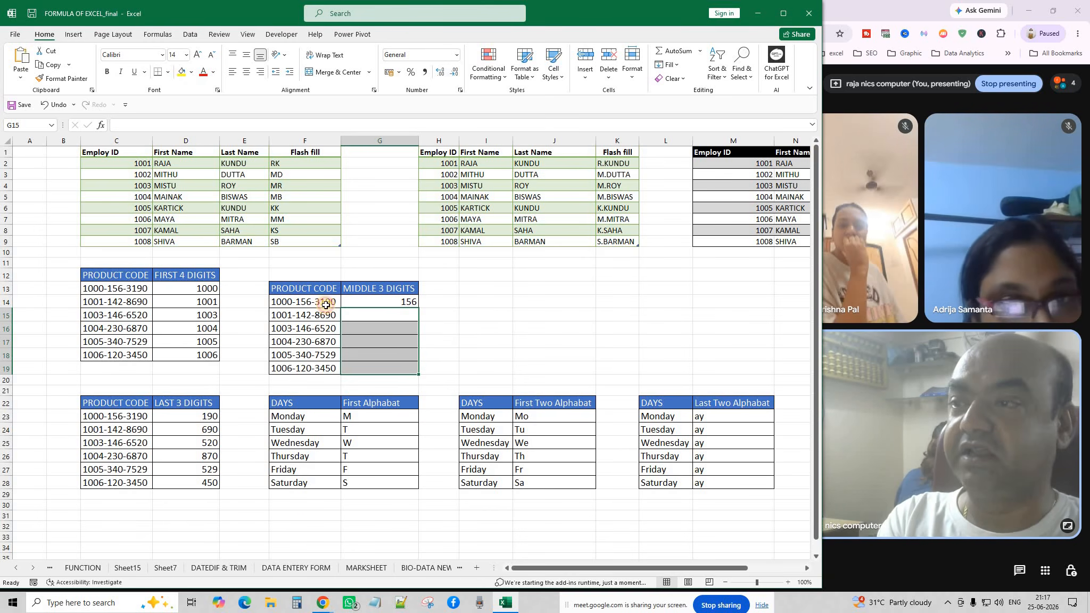
left_click(326, 304)
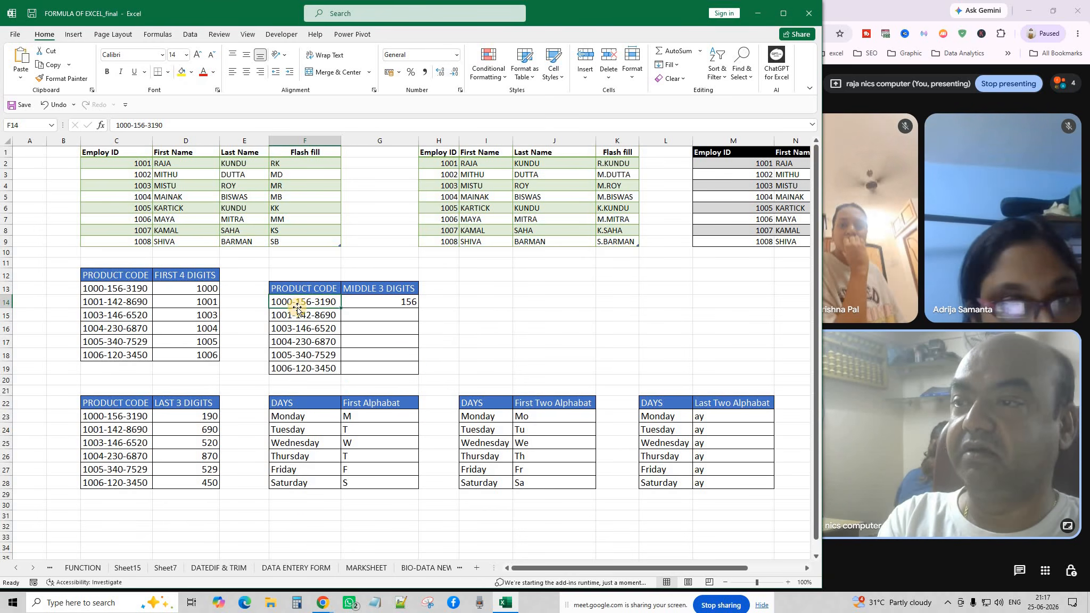
left_click(401, 315)
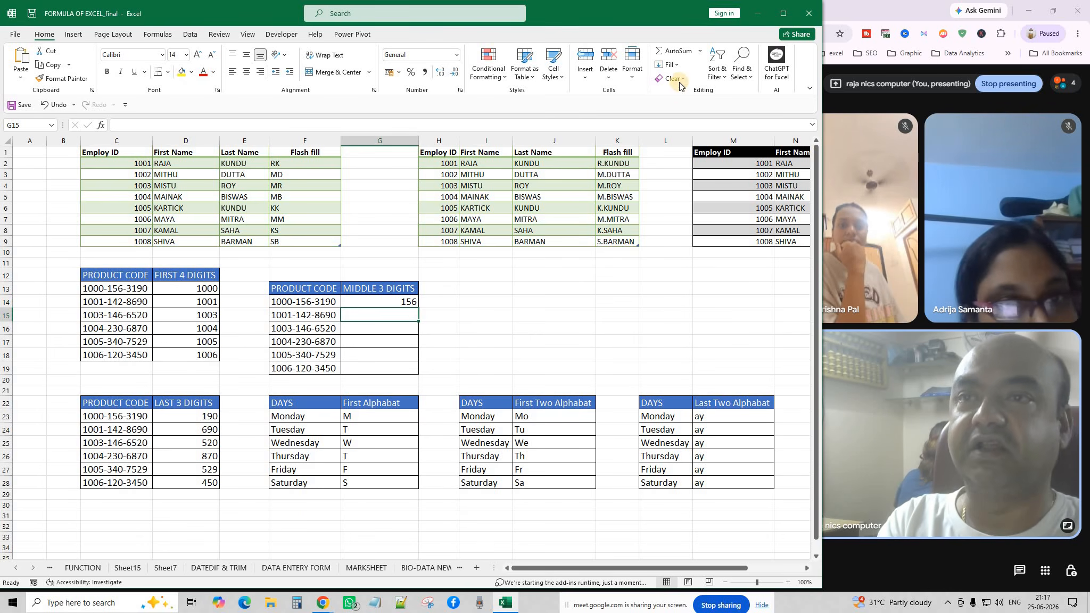
left_click(677, 65)
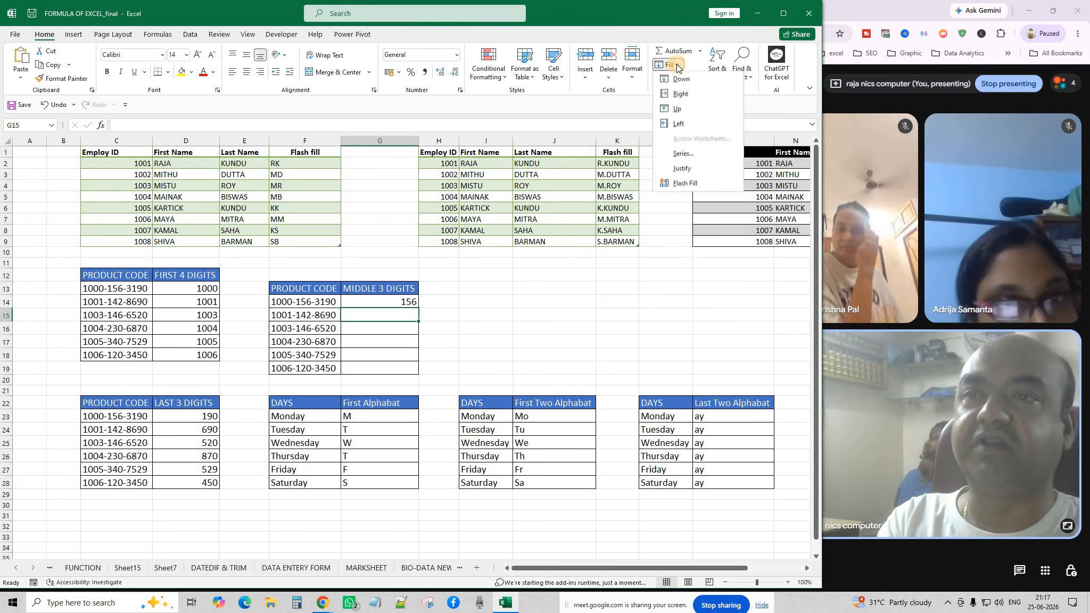
left_click(687, 185)
left_click(484, 351)
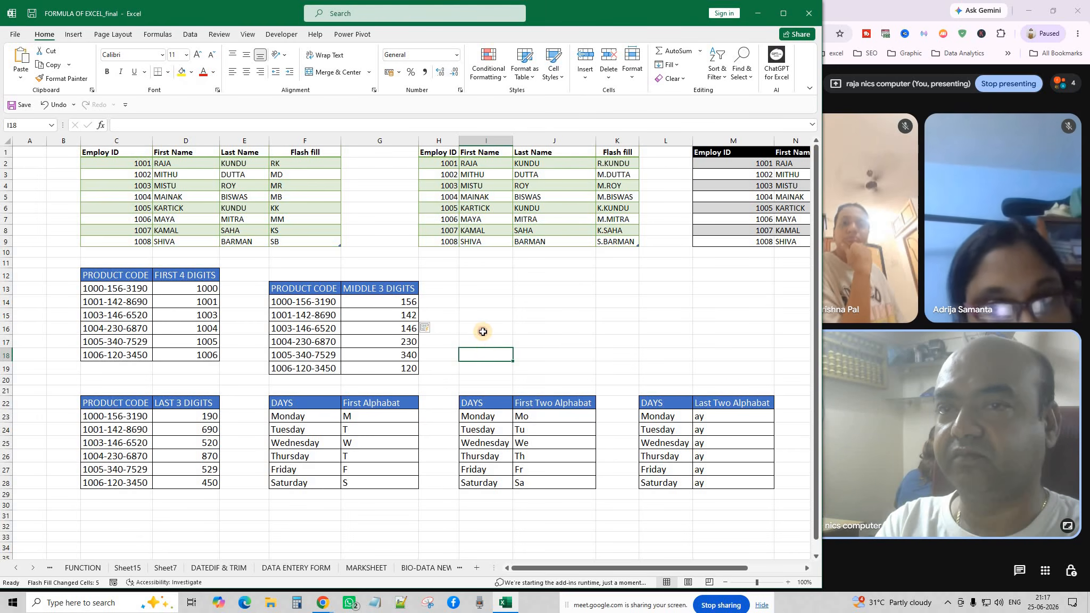
left_click(485, 328)
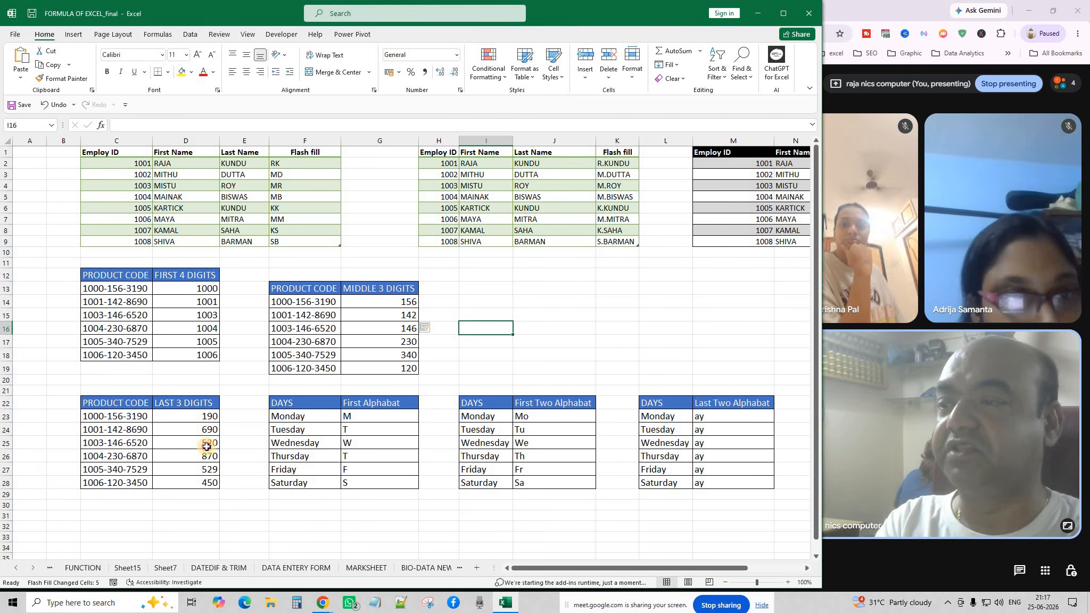
Clear D24:D28 and Flash Fill the LAST 3 DIGITS below the 190 example.
left_click_drag(206, 416, 207, 478)
type("1")
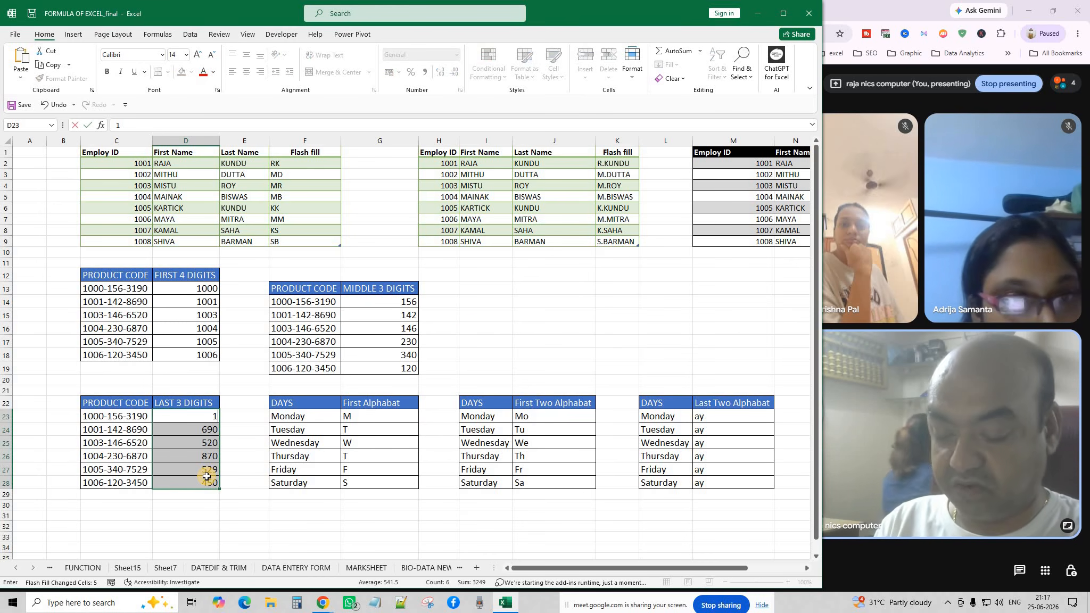
key("Escape")
left_click_drag(207, 429, 207, 485)
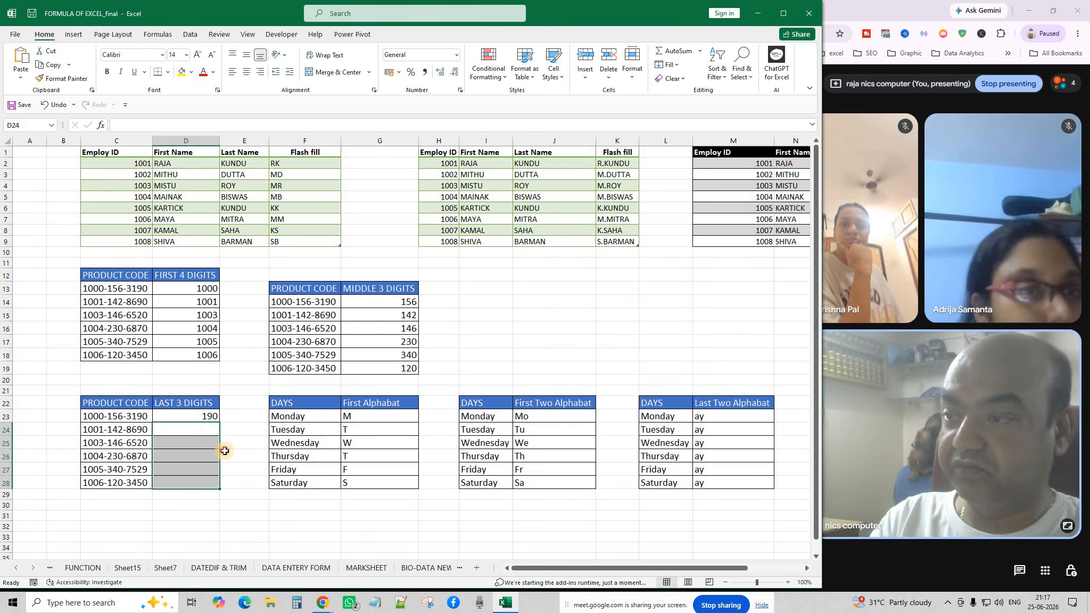
key("Delete")
left_click(201, 430)
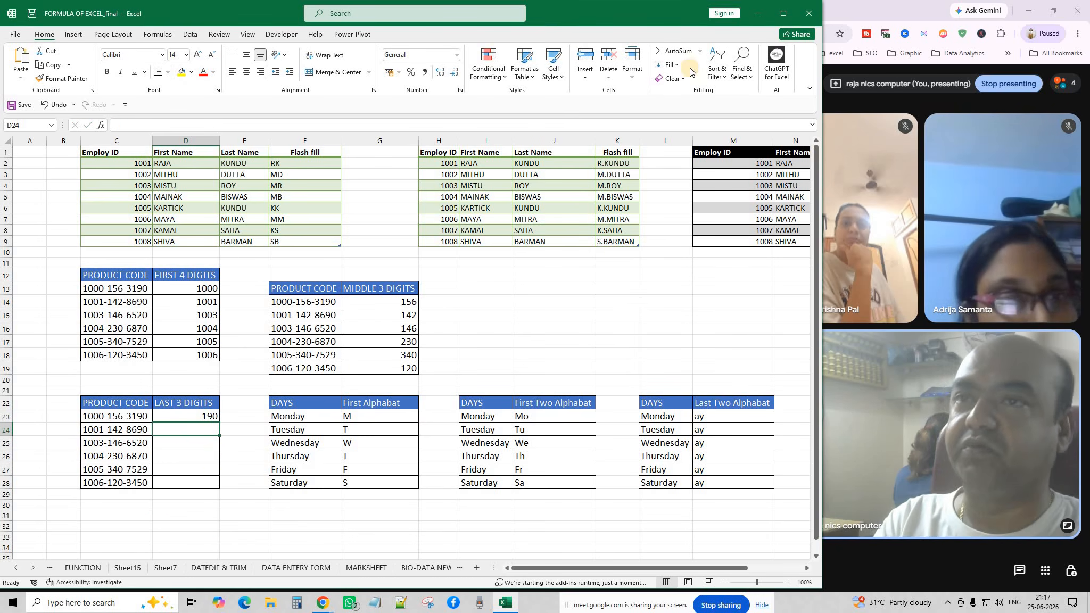
left_click(672, 65)
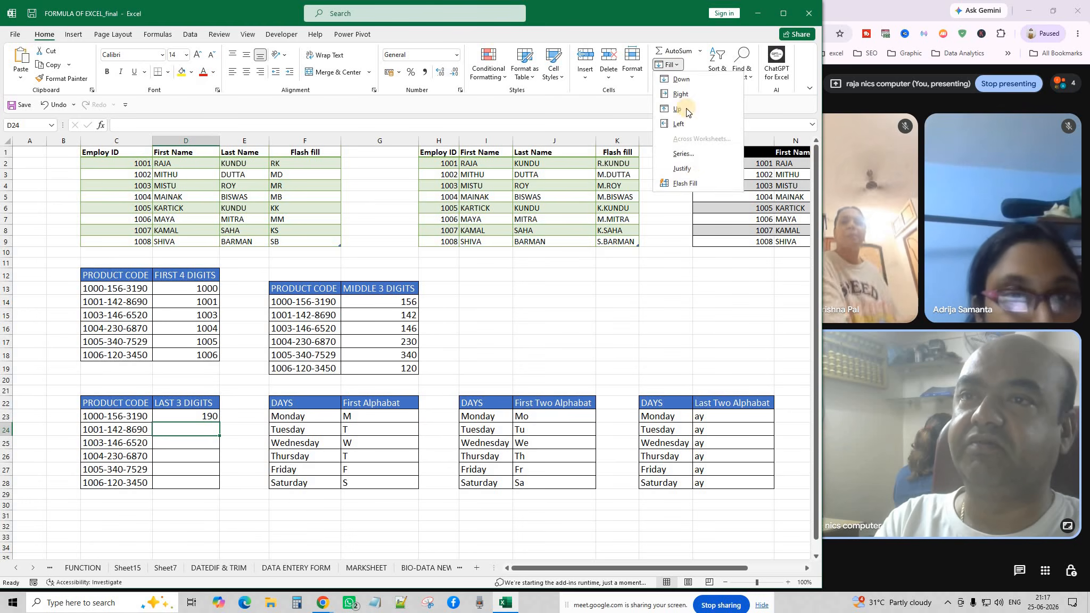
left_click(691, 183)
left_click(540, 330)
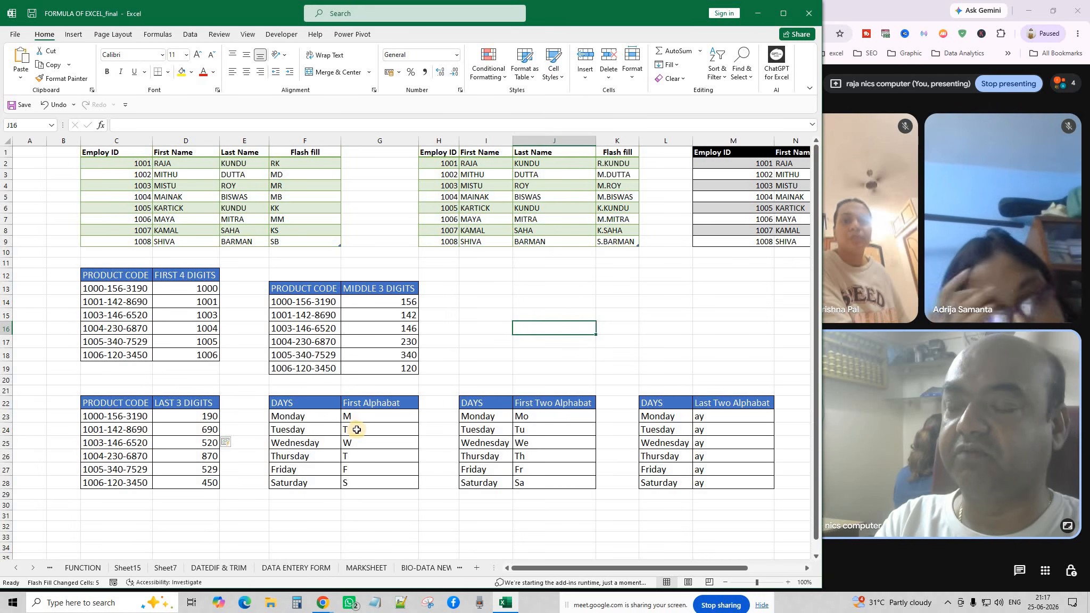
Flash Fill the First Alphabat column G24:G28 from the Monday example.
left_click_drag(355, 430, 347, 503)
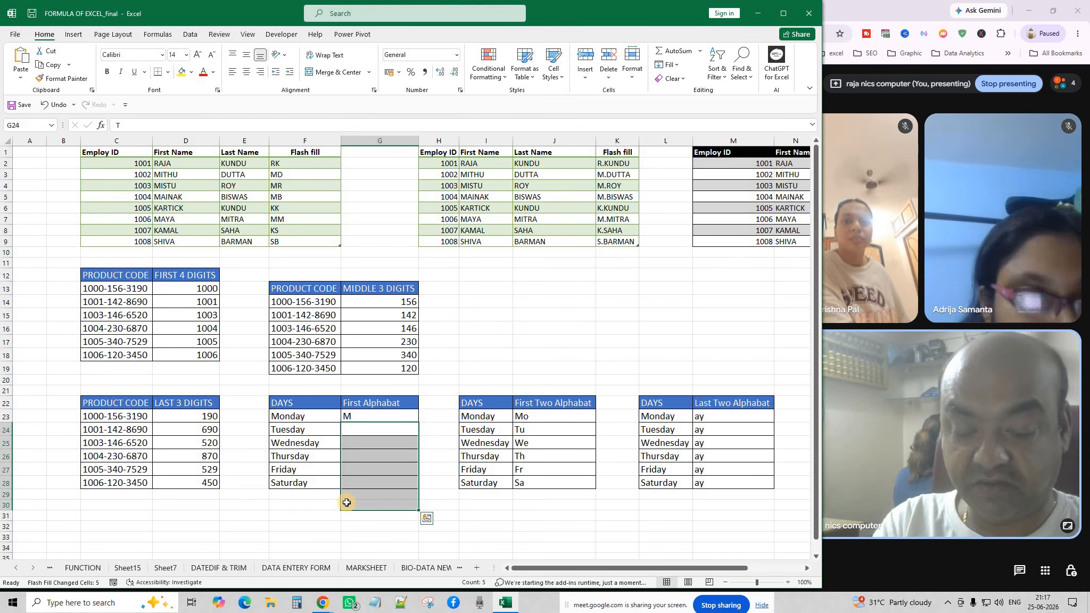
left_click(369, 431)
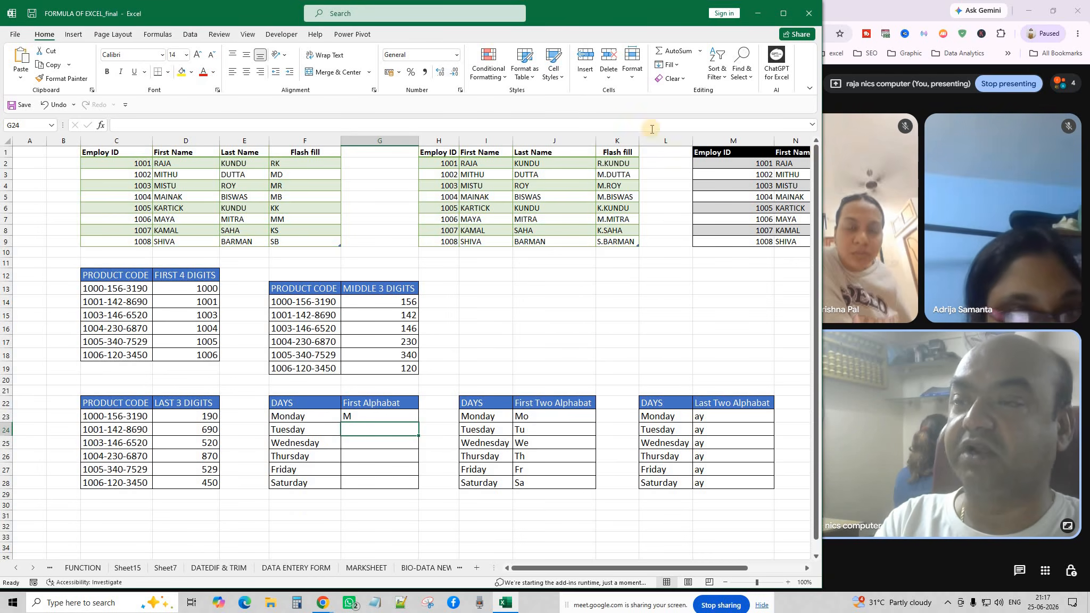
left_click(670, 64)
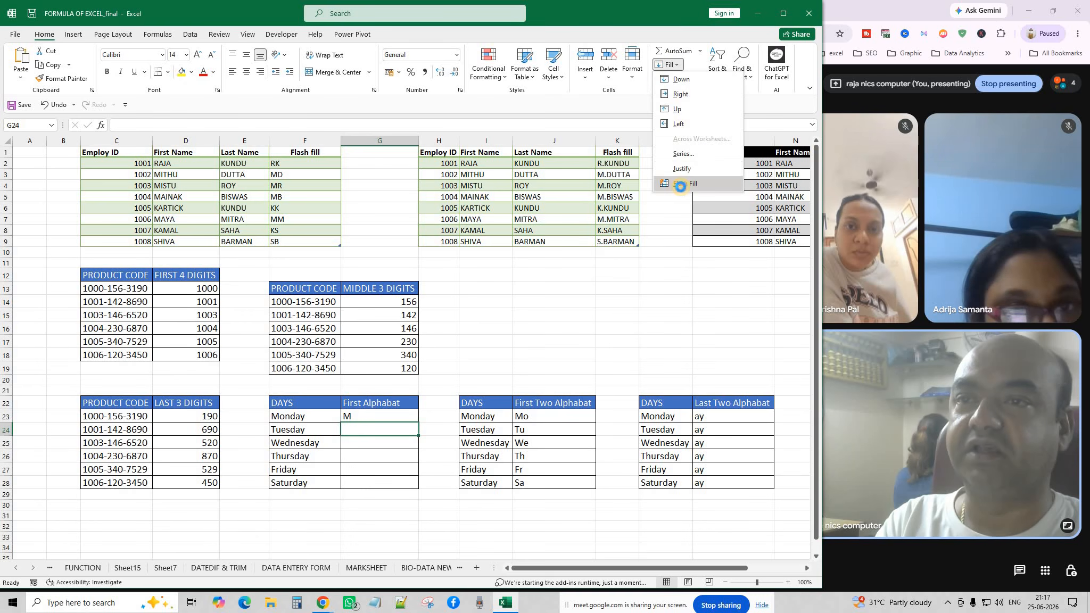
left_click(681, 184)
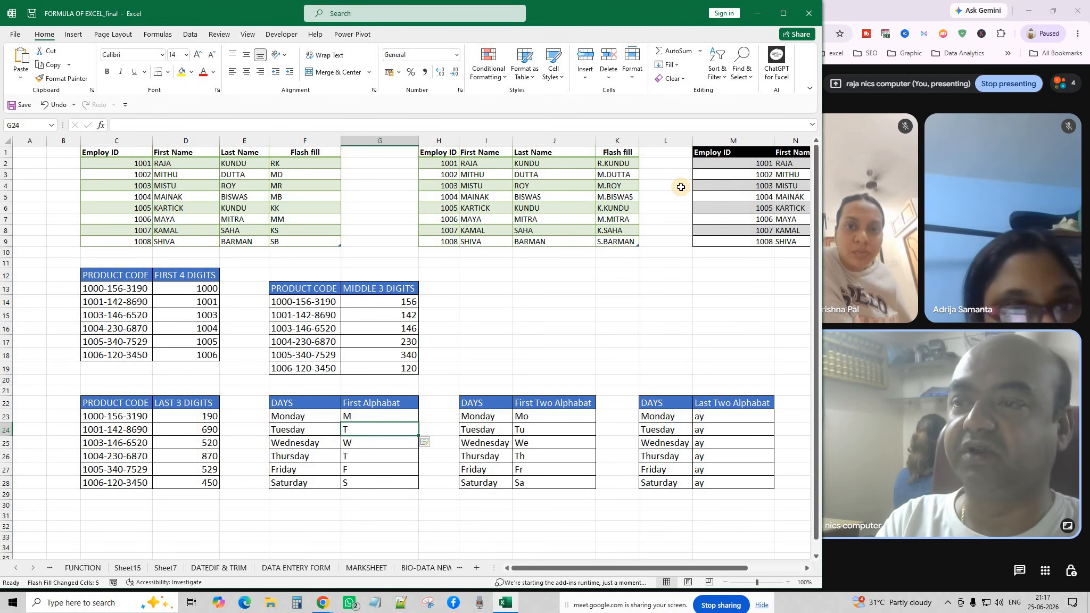
left_click(580, 353)
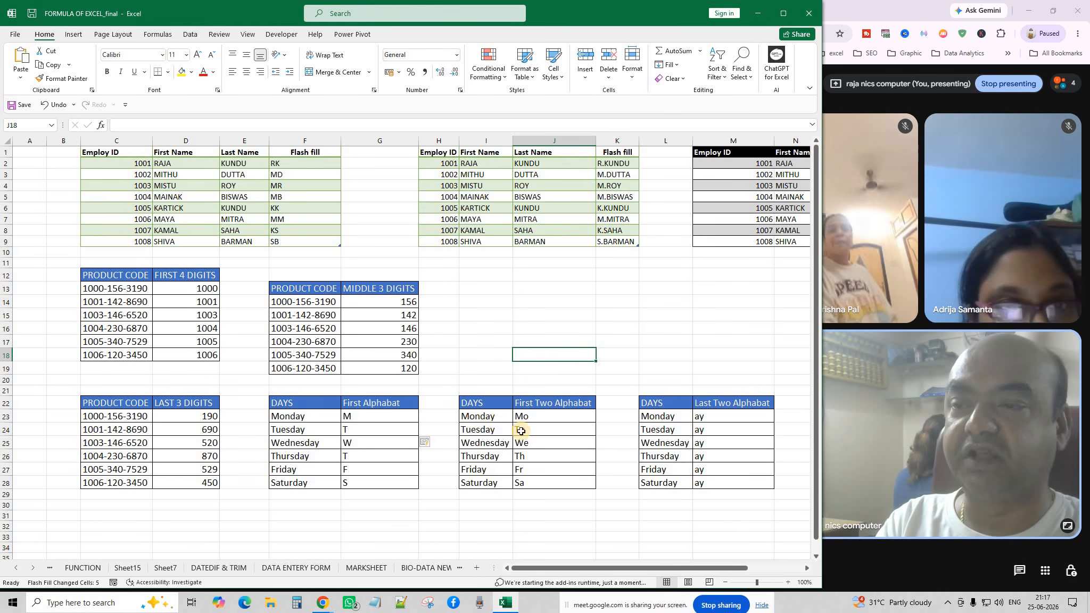
Clear J24:J28 and Flash Fill the First Two Alphabat column from the Mo example.
left_click_drag(520, 431, 533, 492)
key("Delete")
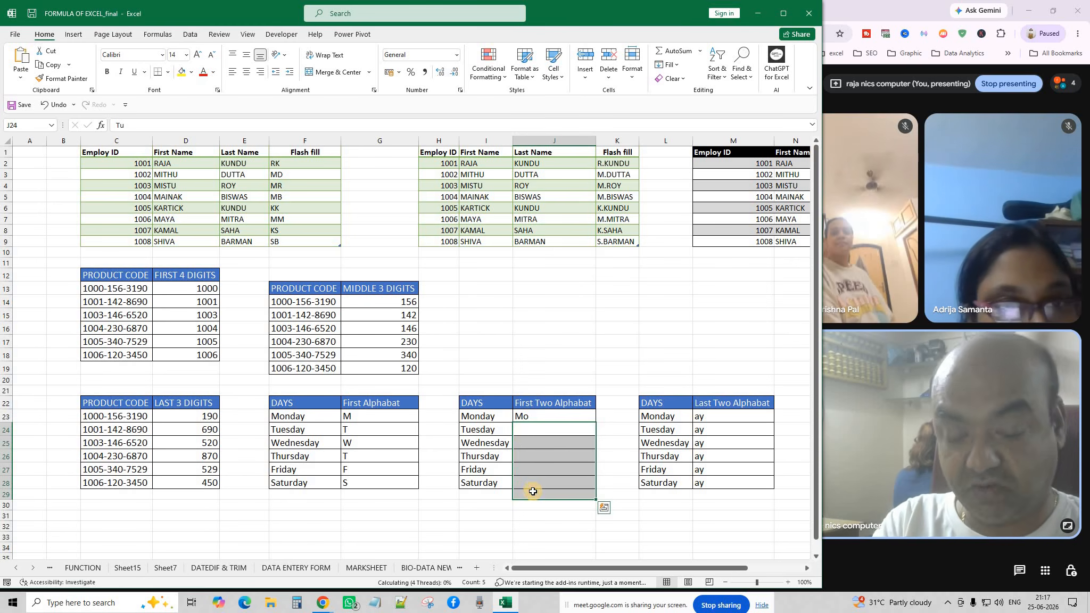
left_click(527, 466)
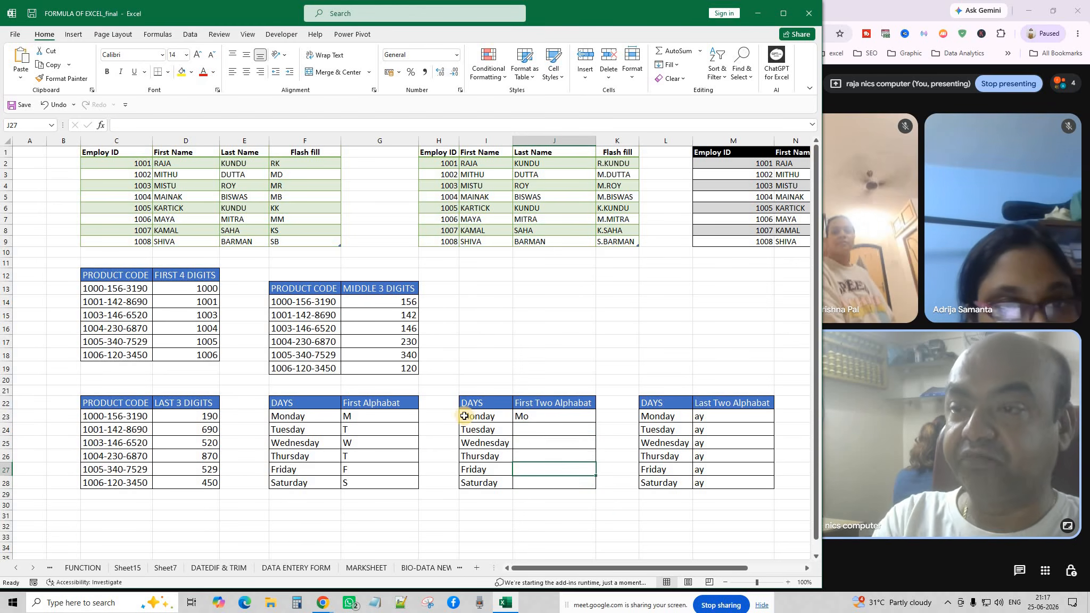
left_click(540, 426)
left_click(676, 65)
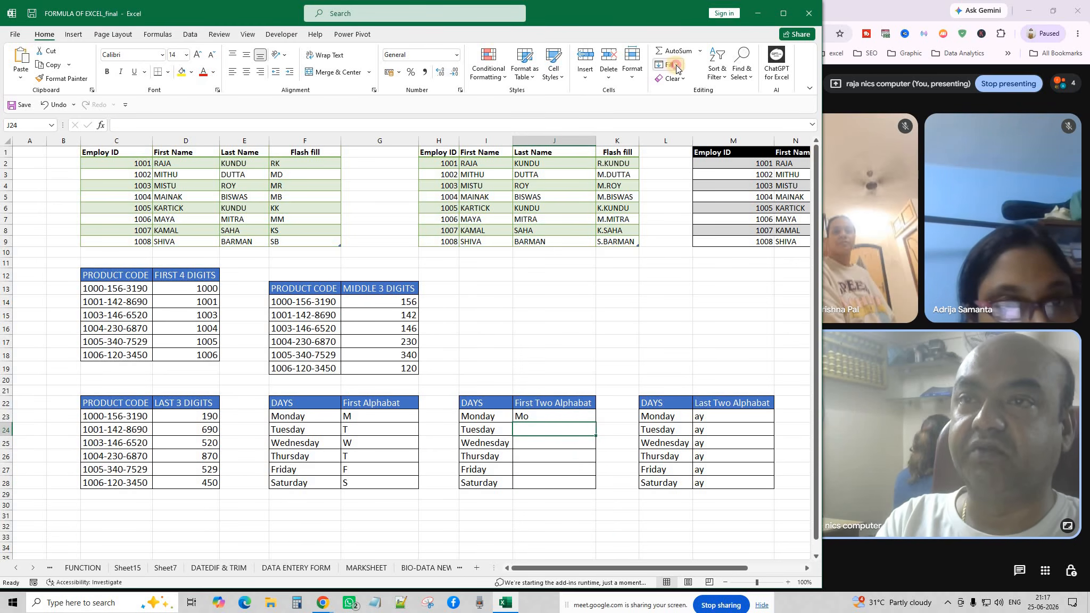
left_click(680, 185)
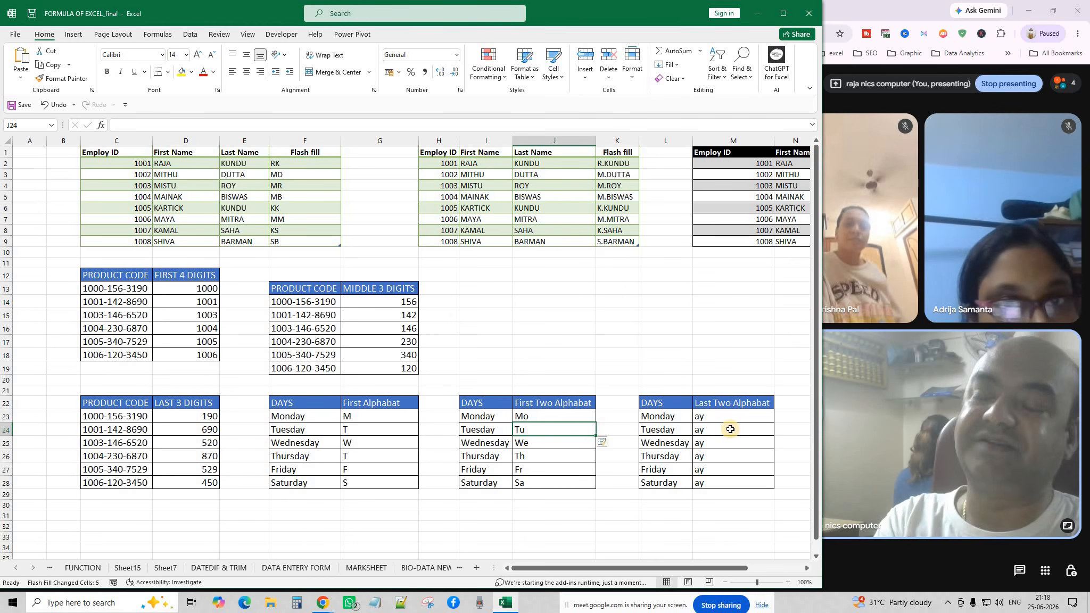
Clear the Last Two Alphabat column and enter lowercase 'ay' as the example in M23.
left_click_drag(725, 416, 716, 483)
key("Delete")
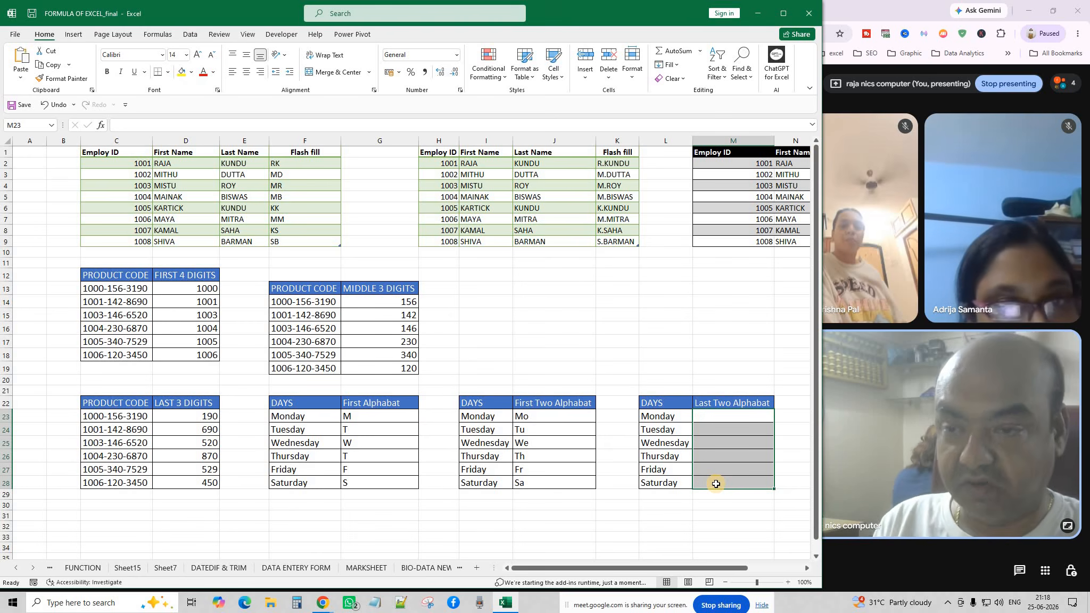
type("AY")
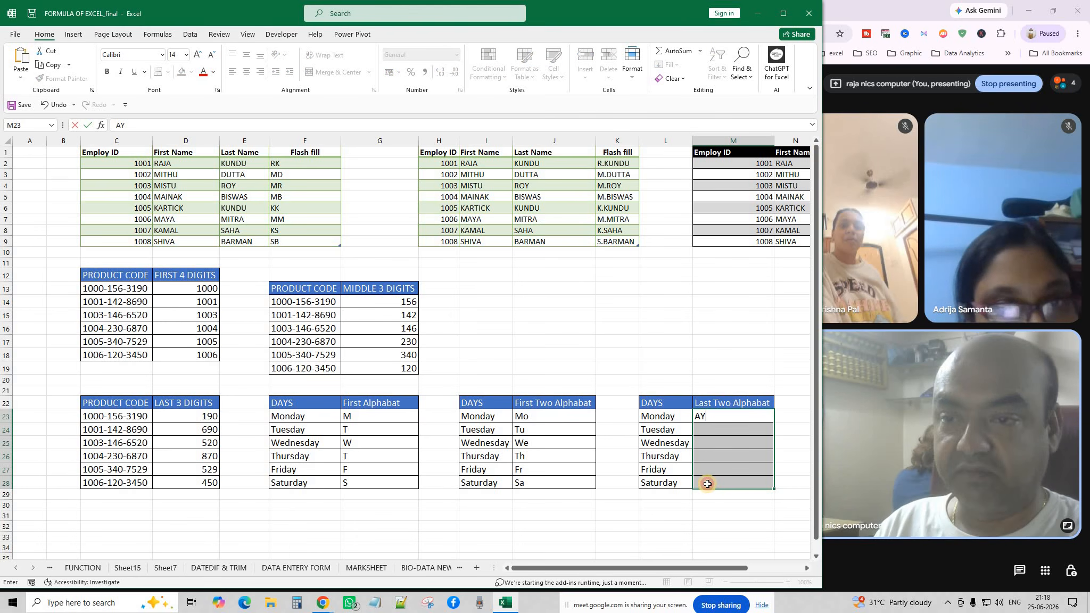
left_click(708, 484)
left_click(707, 418)
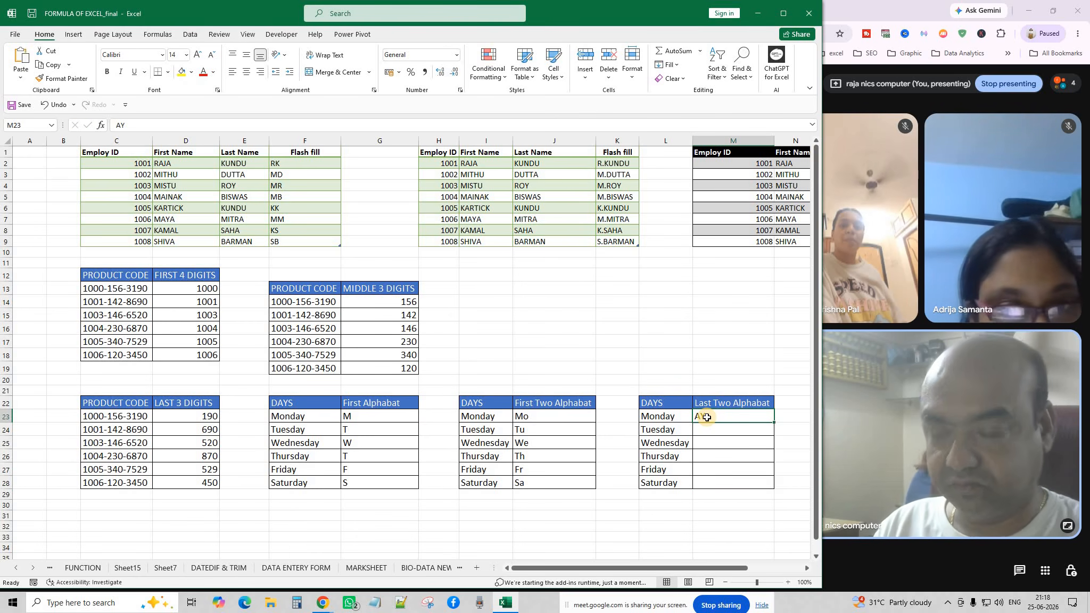
type("ay")
left_click(713, 429)
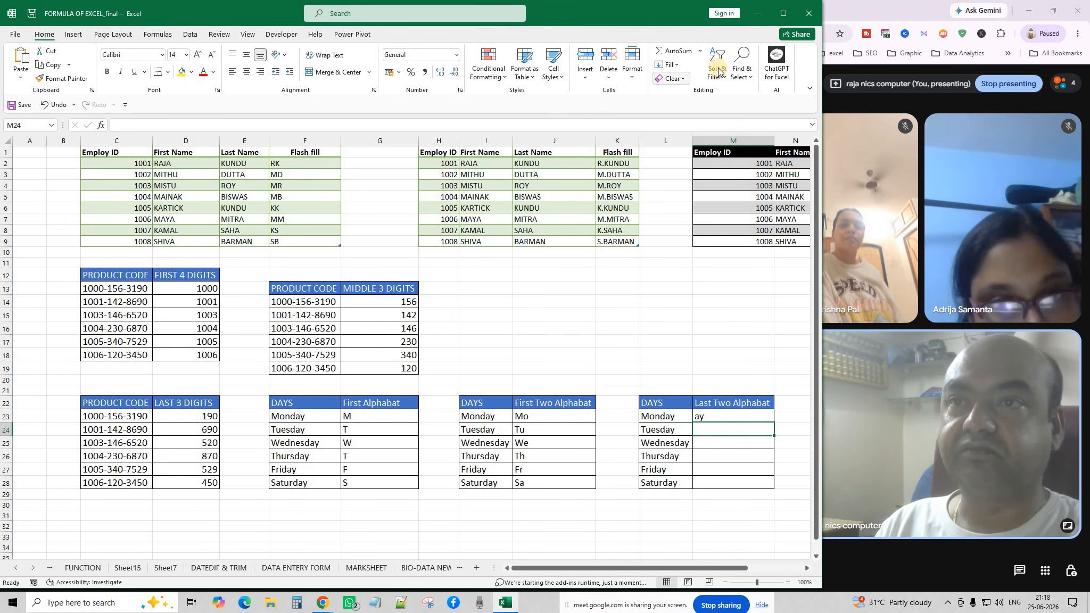
Flash Fill the Last Two Alphabat column, then clear the wrong results in M24:M28.
left_click(668, 65)
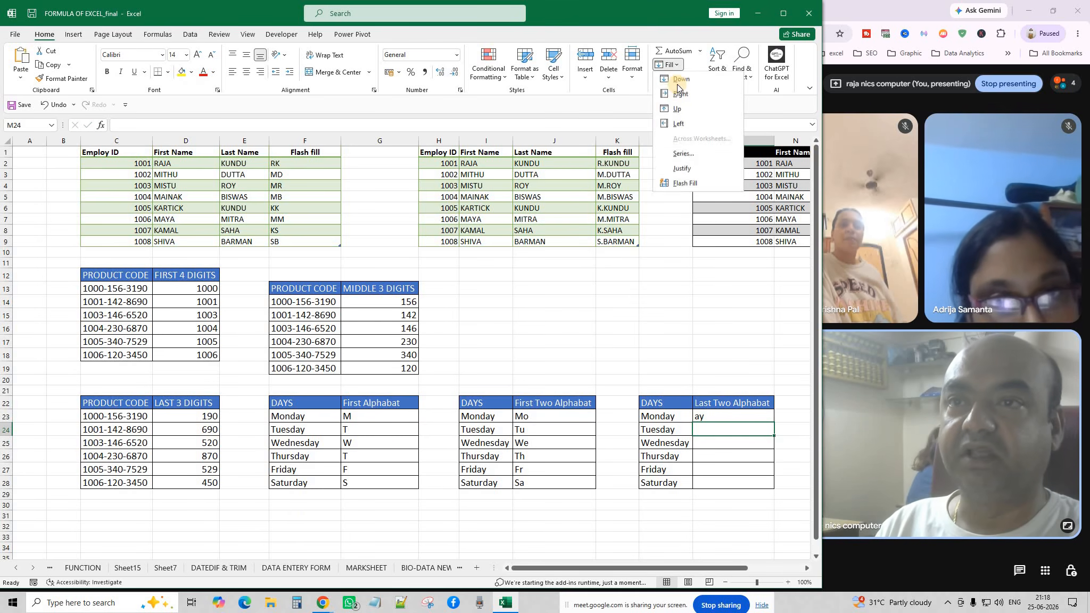
left_click(679, 182)
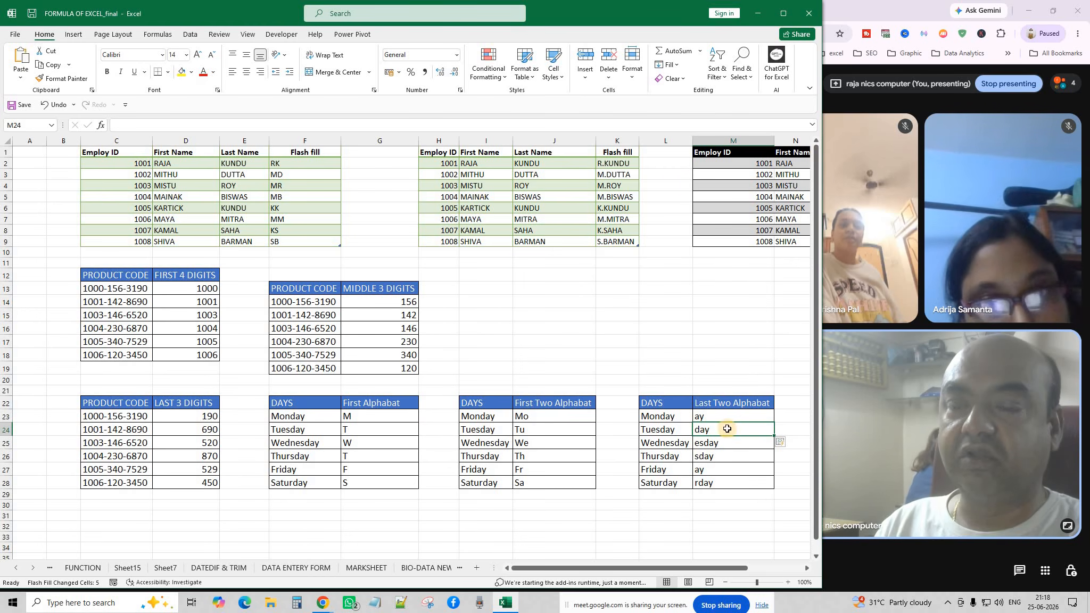
key("Up")
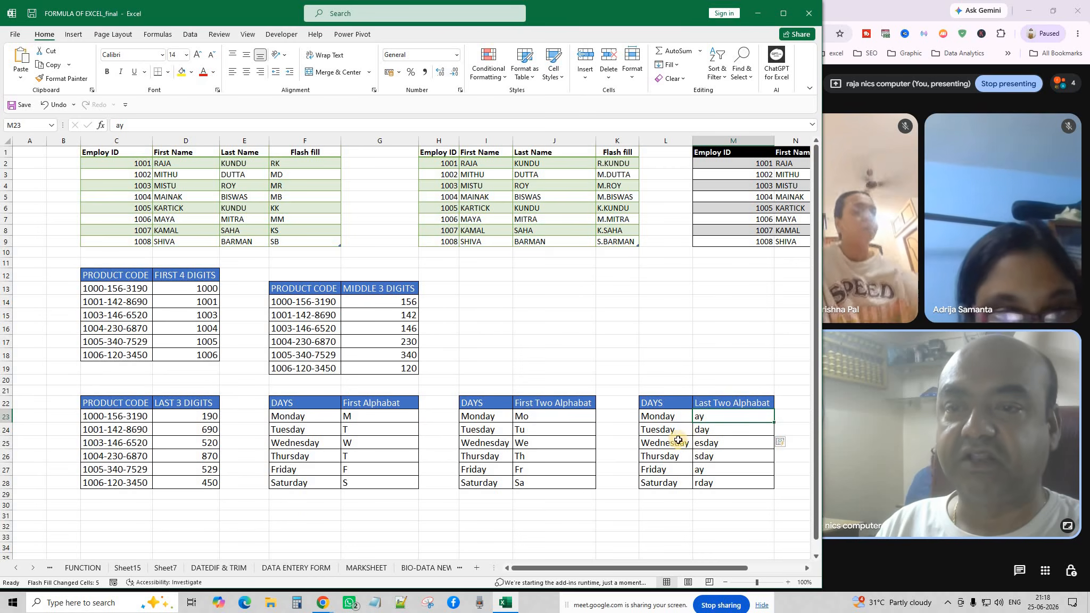
left_click_drag(708, 430, 714, 484)
key("Delete")
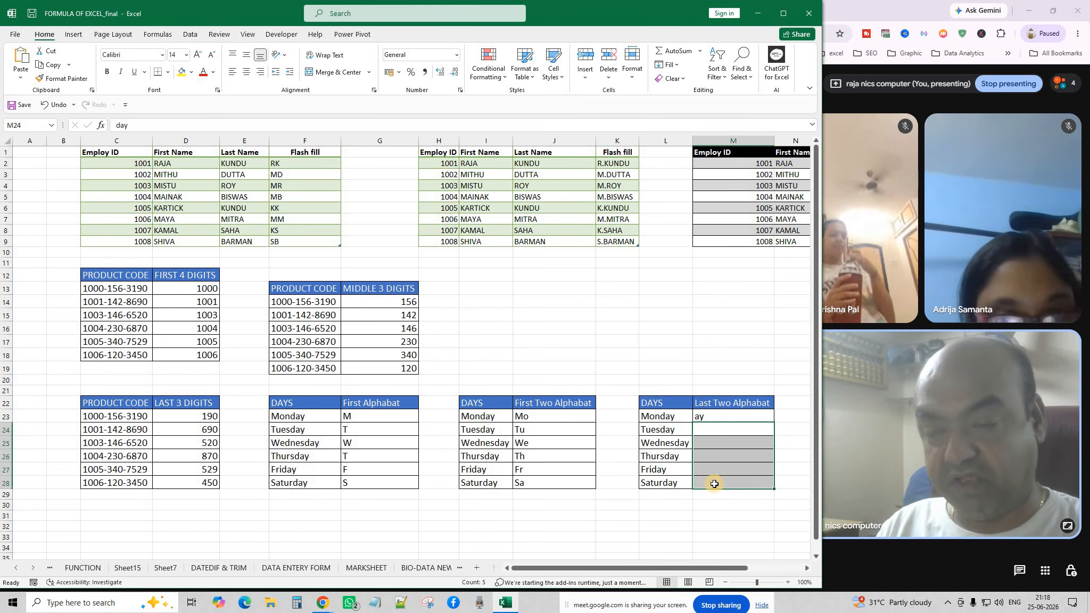
Enter a second 'ay' example in M24 and Flash Fill 'ay' into M25:M28.
left_click(713, 427)
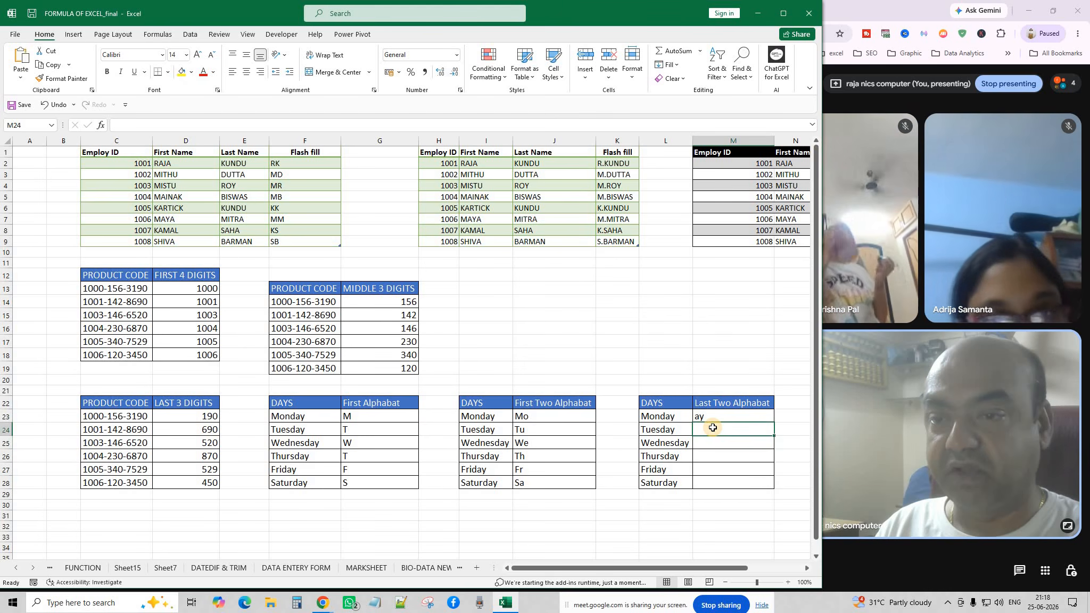
type("ay")
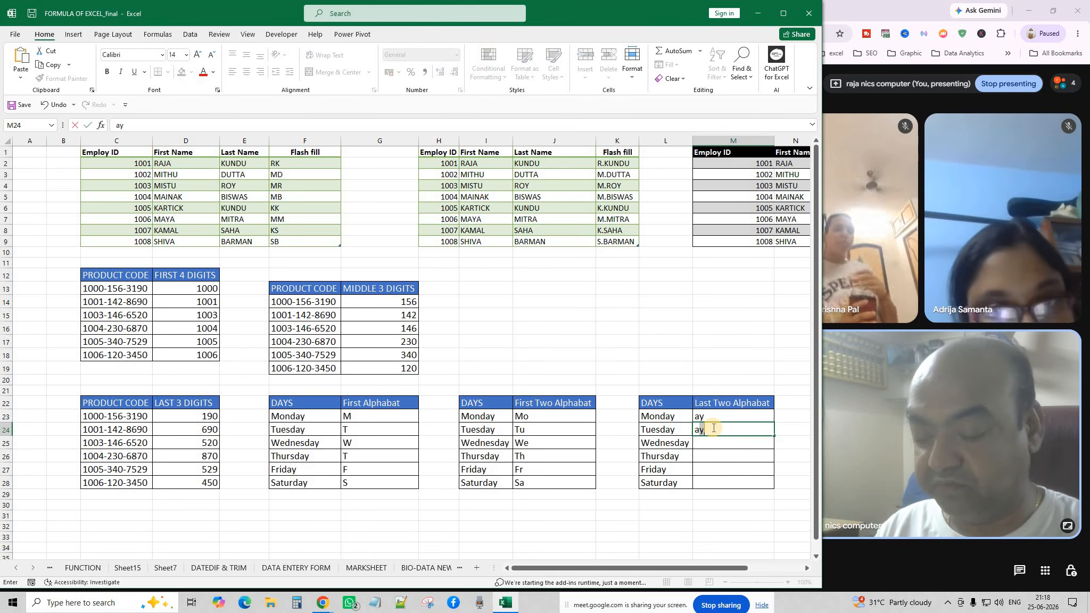
key("Return")
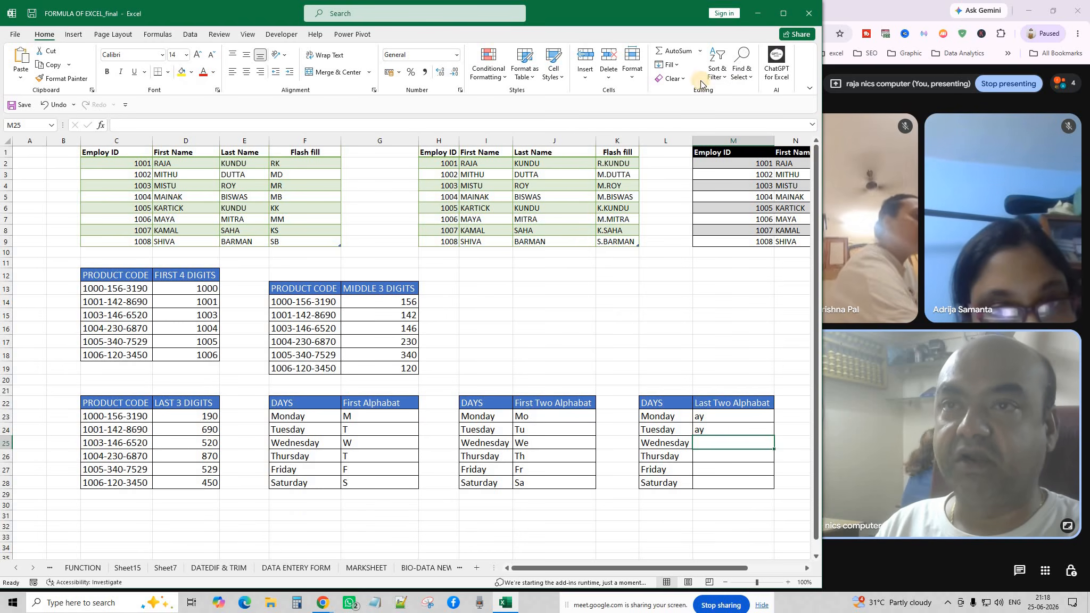
left_click(669, 64)
left_click(684, 185)
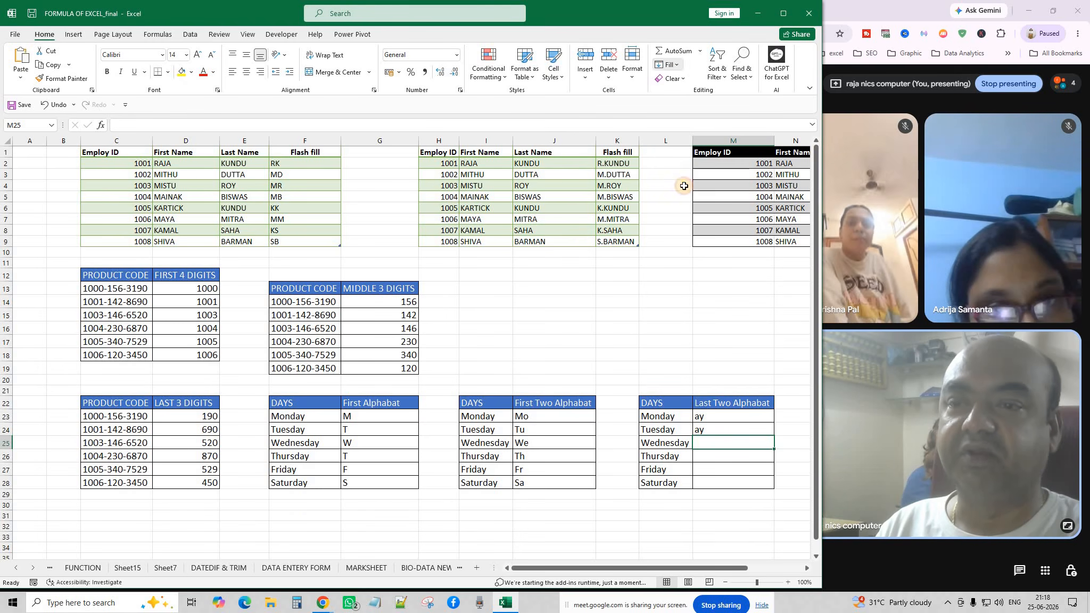
left_click(697, 504)
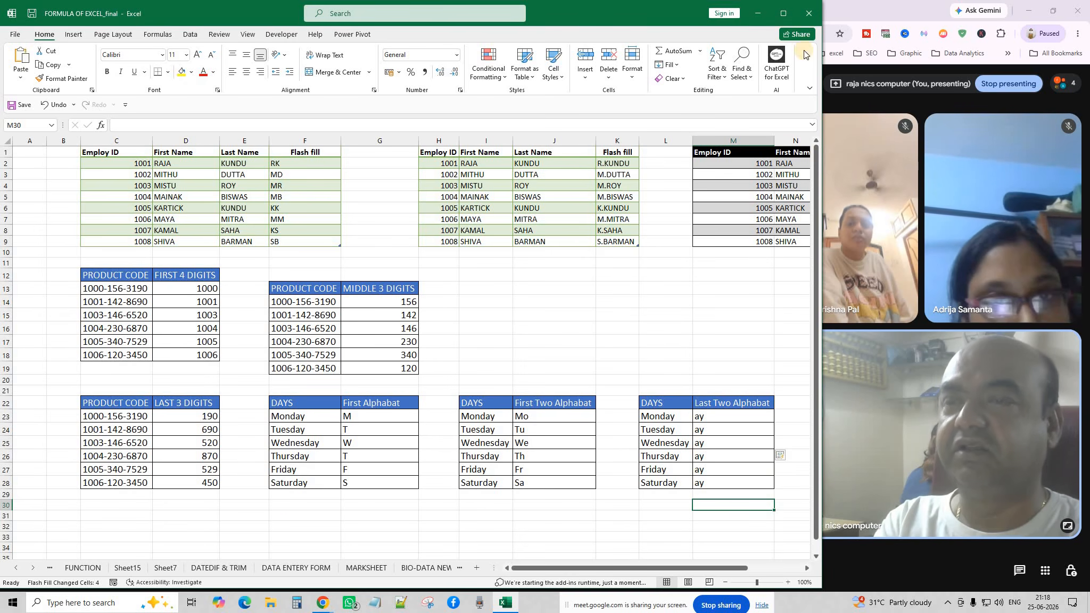
Close the workbook without saving, minimize the meeting window, and open the Chat GPT for Excel folder.
left_click(806, 17)
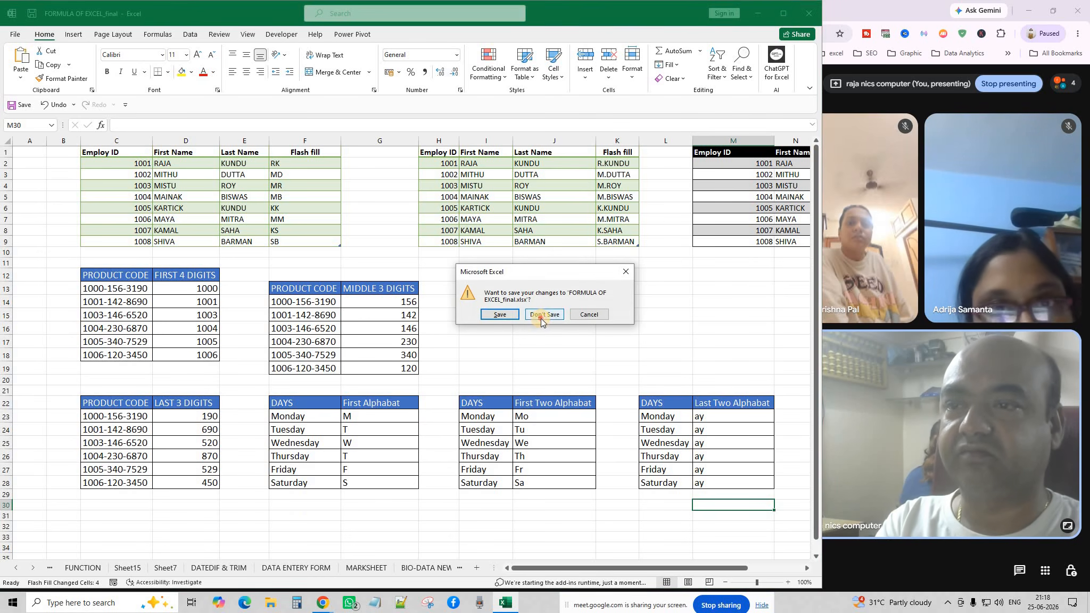
left_click(541, 318)
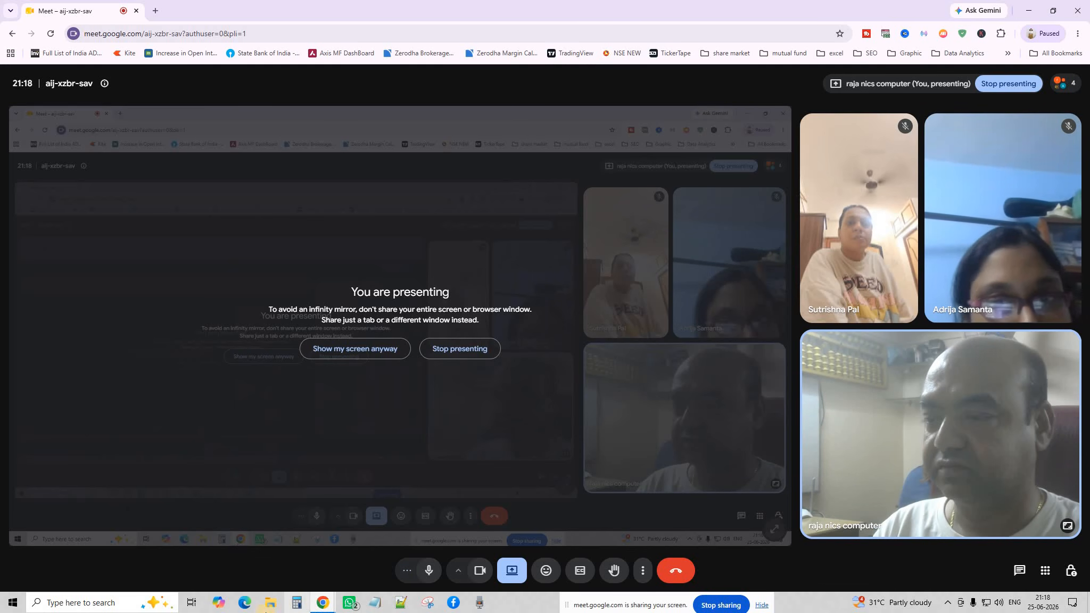
left_click(1031, 10)
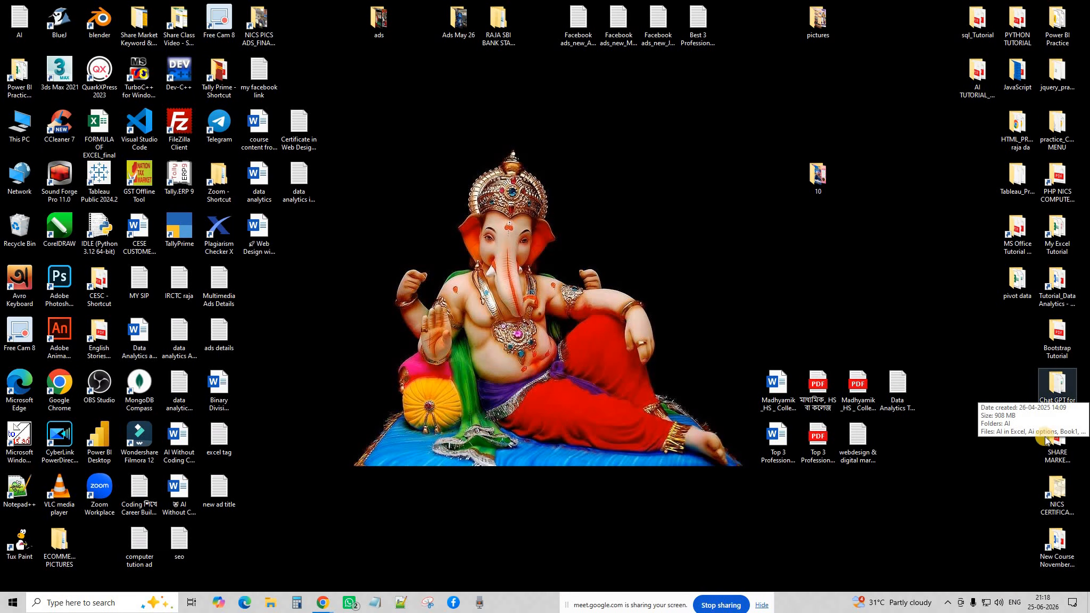
double_click(1057, 385)
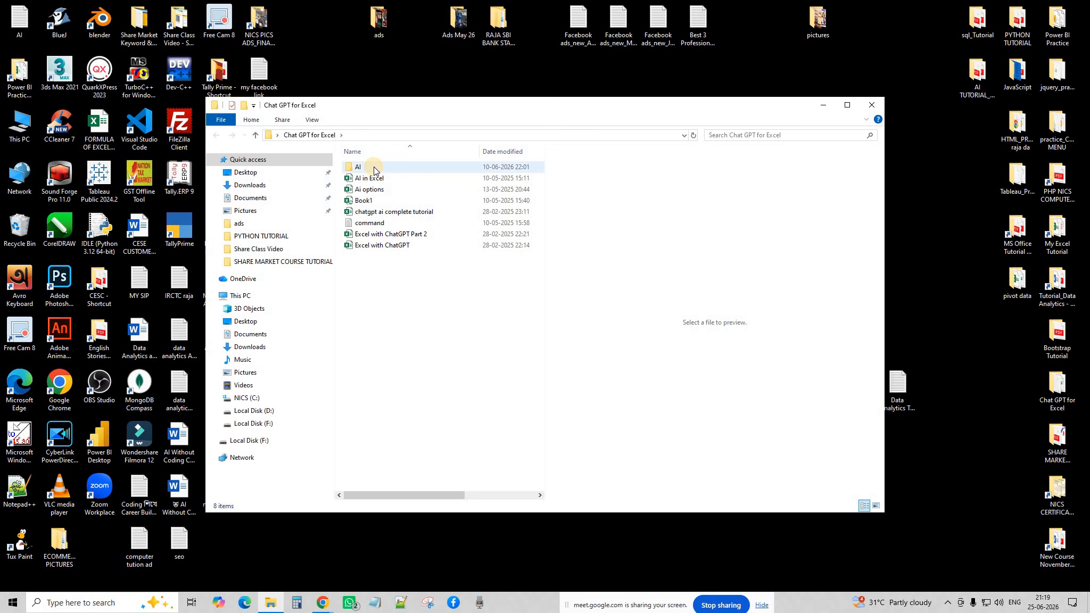
Open the AI folder, then the AI in Excel workbook.
double_click(373, 167)
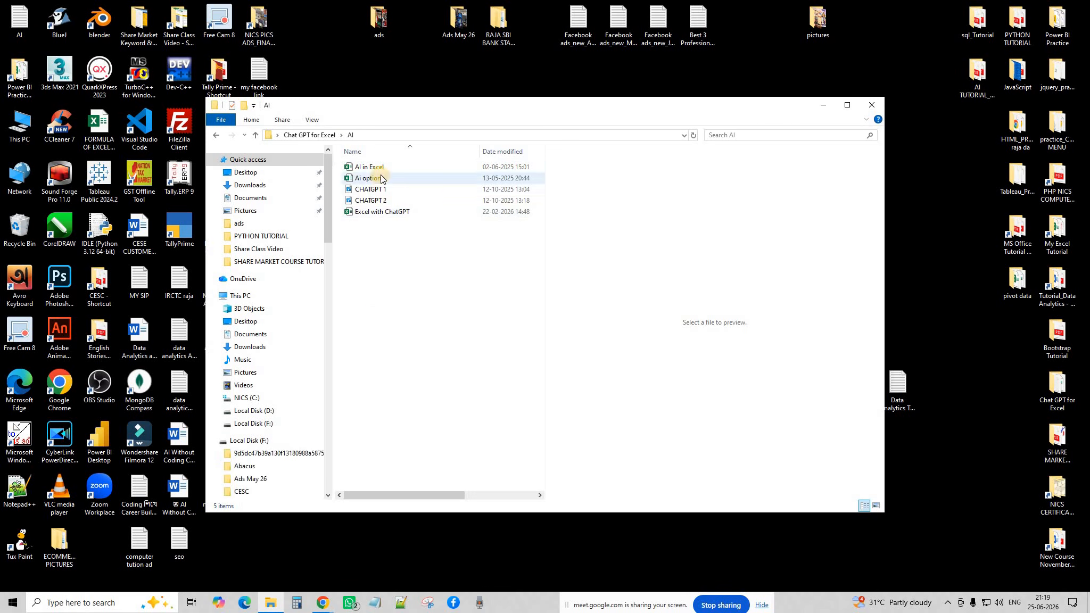
left_click(380, 166)
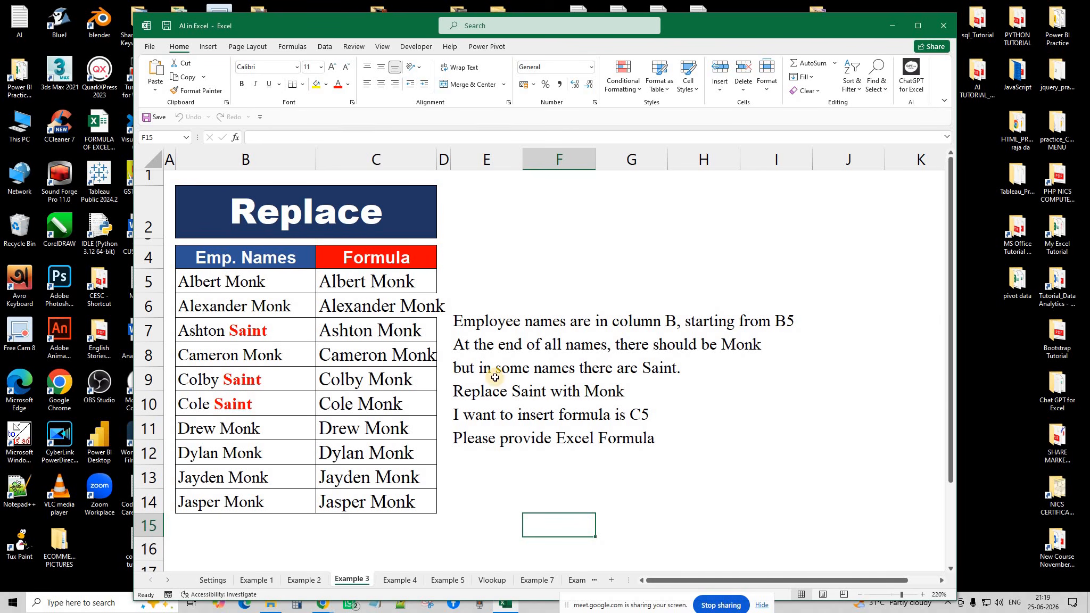
Close AI in Excel, view the AI.EXTRACT and AI.FORMAT sheets in Ai options, then close it.
left_click(939, 28)
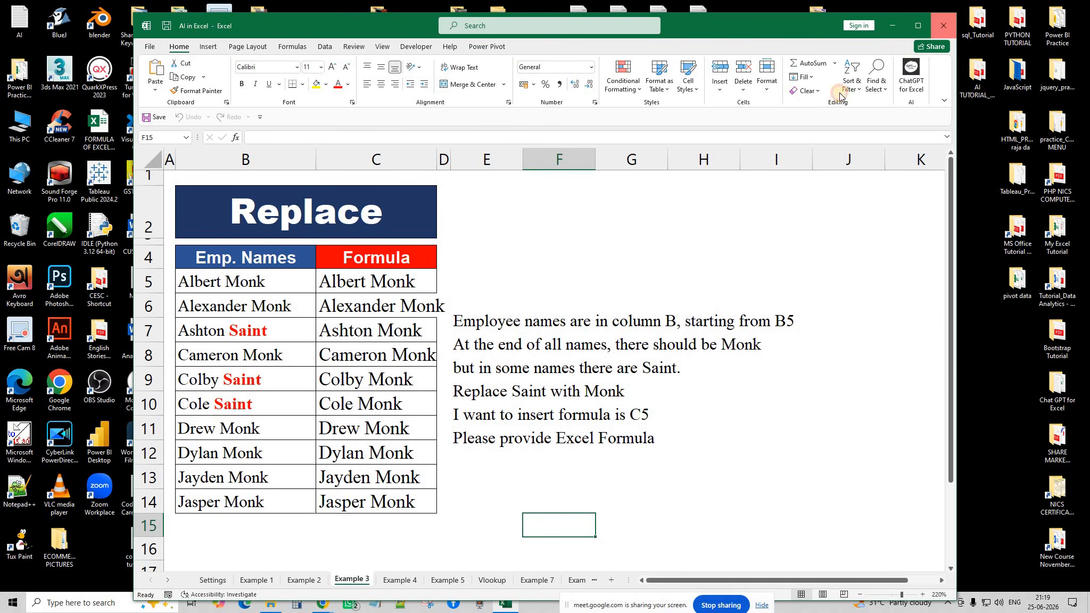
double_click(375, 179)
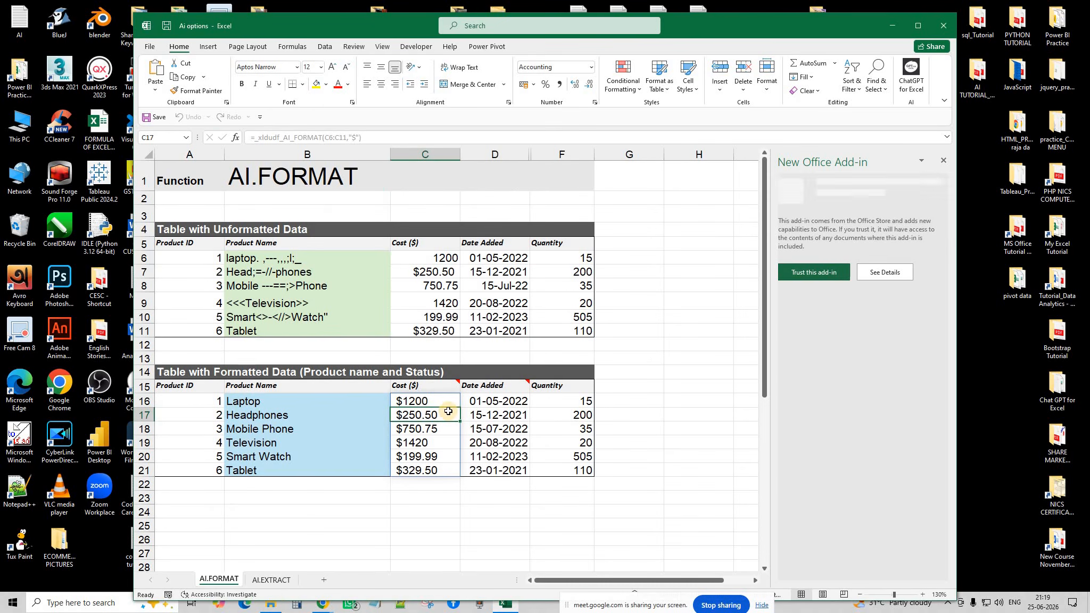
left_click(277, 579)
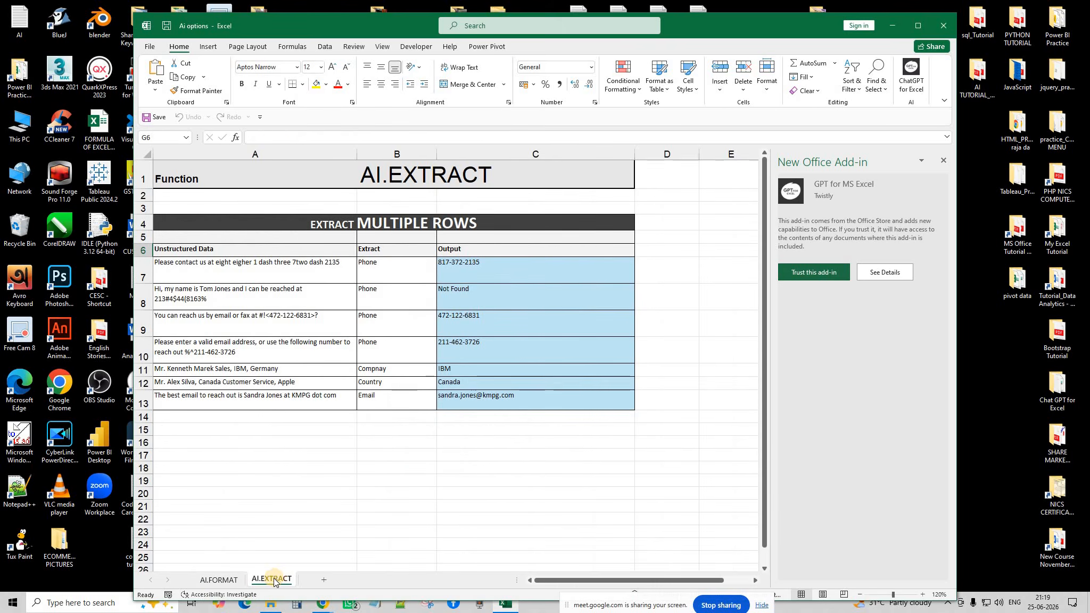
left_click(217, 579)
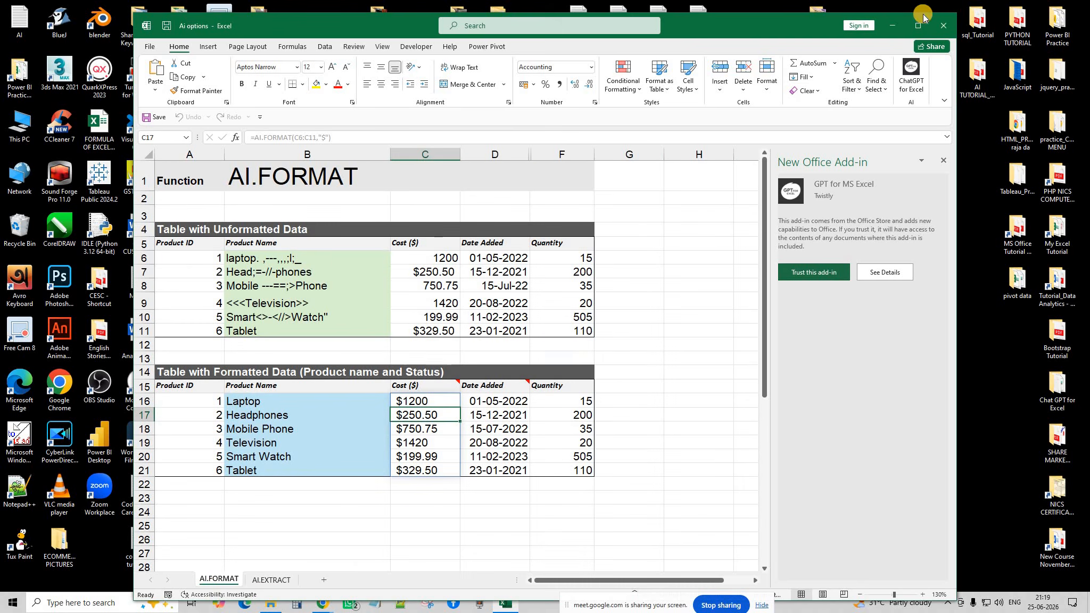
left_click(944, 25)
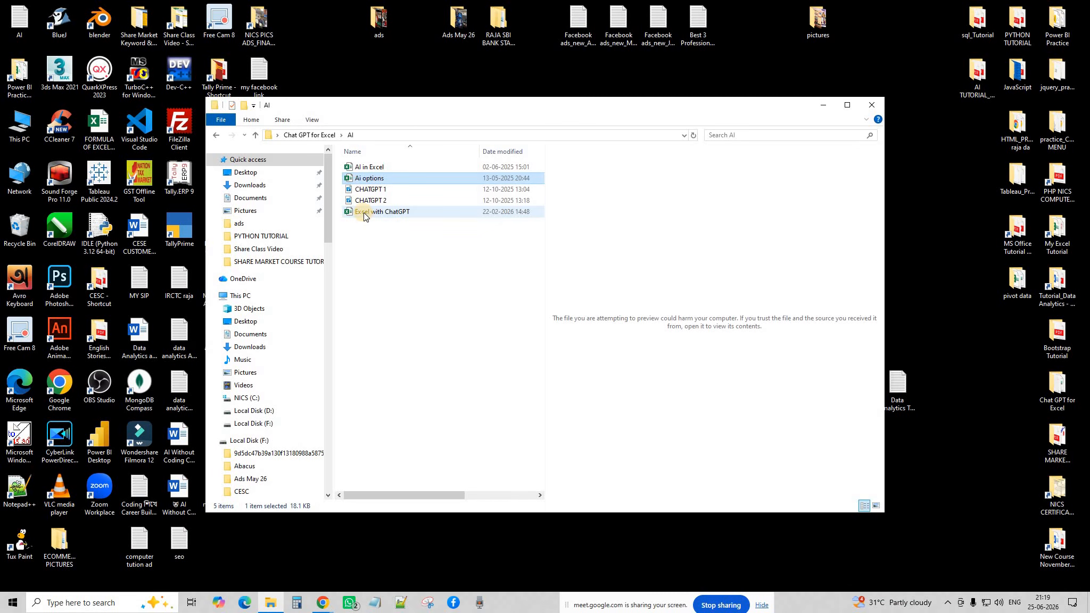
Open the Excel with ChatGPT workbook and look over Sheet2, then Sheet1's statements.
left_click(363, 212)
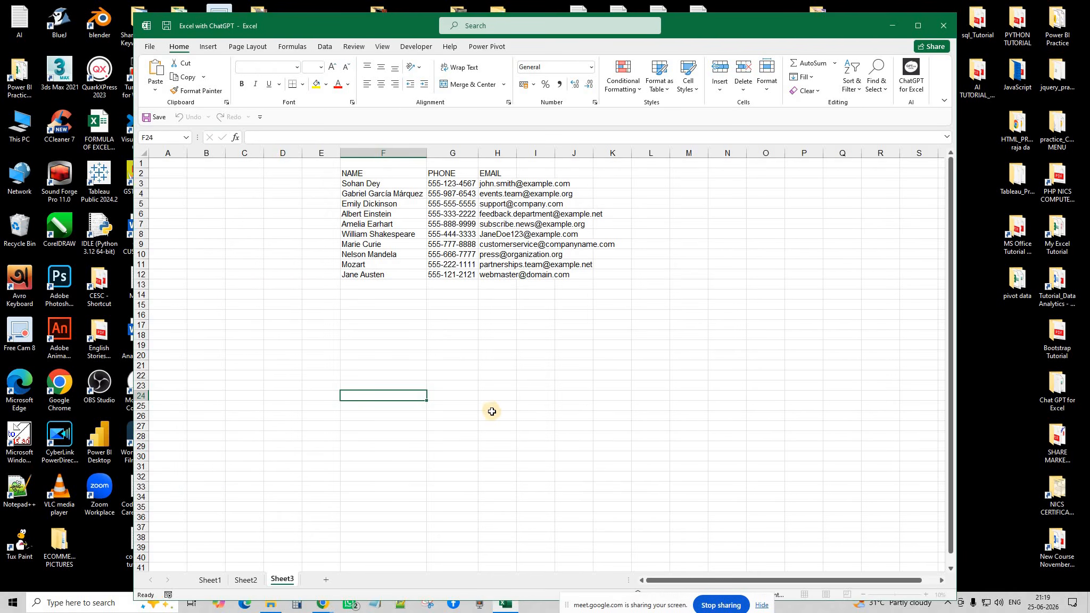
left_click(242, 581)
left_click(209, 583)
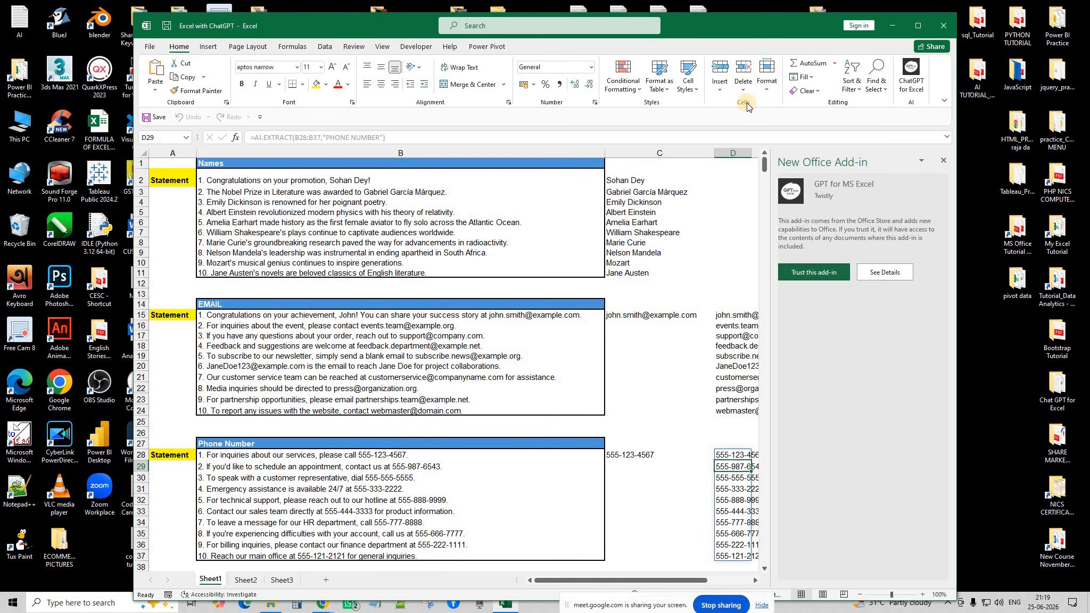
Place the Excel window on the left beside the meeting window and close the New Office Add-in pane.
left_click_drag(672, 28, 551, 20)
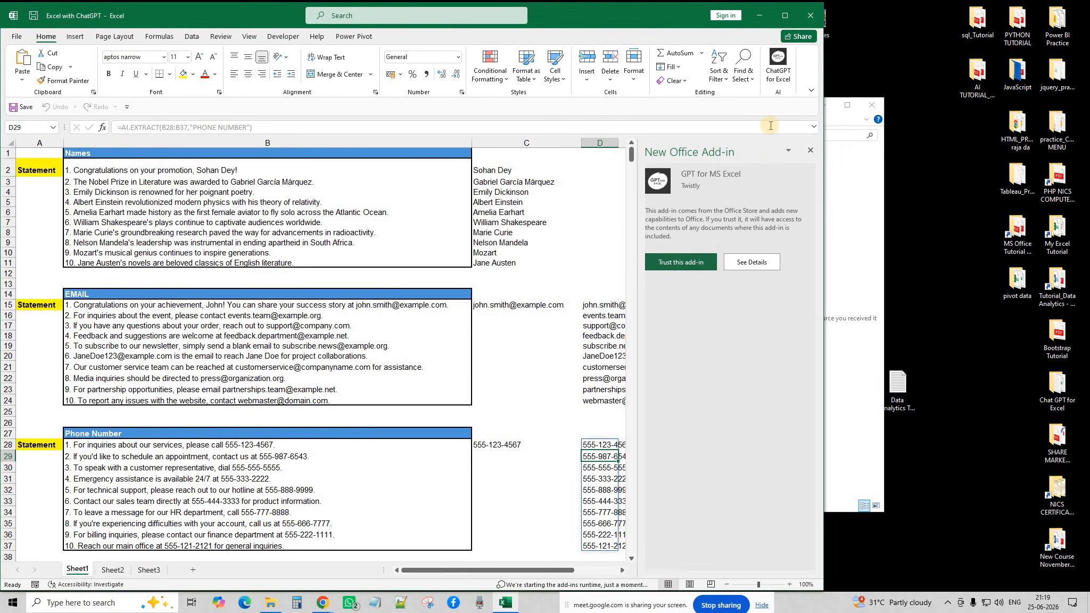
left_click(323, 603)
left_click(359, 525)
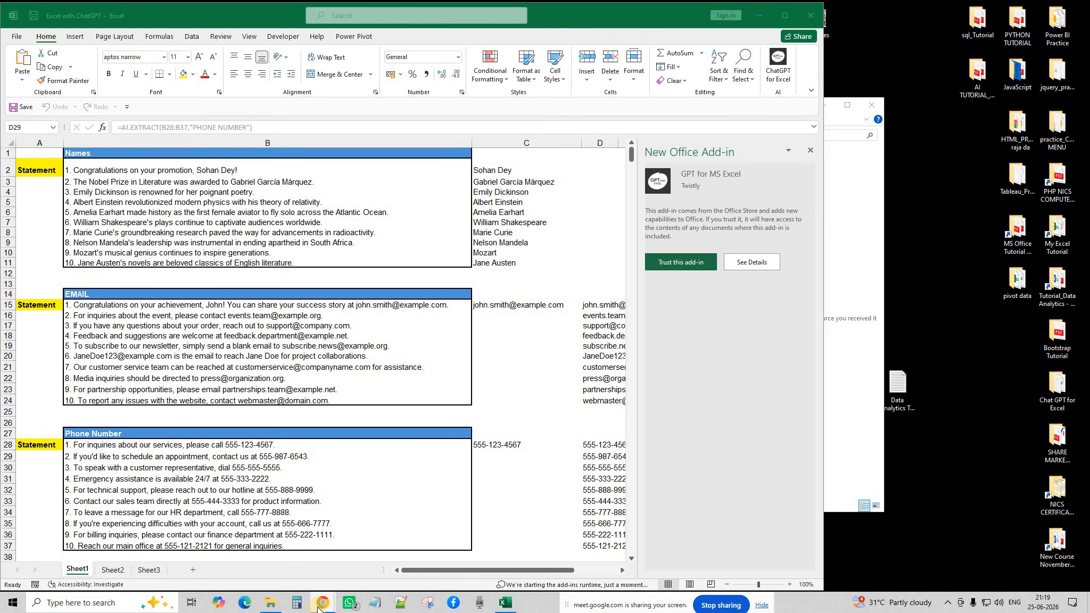
left_click(385, 521)
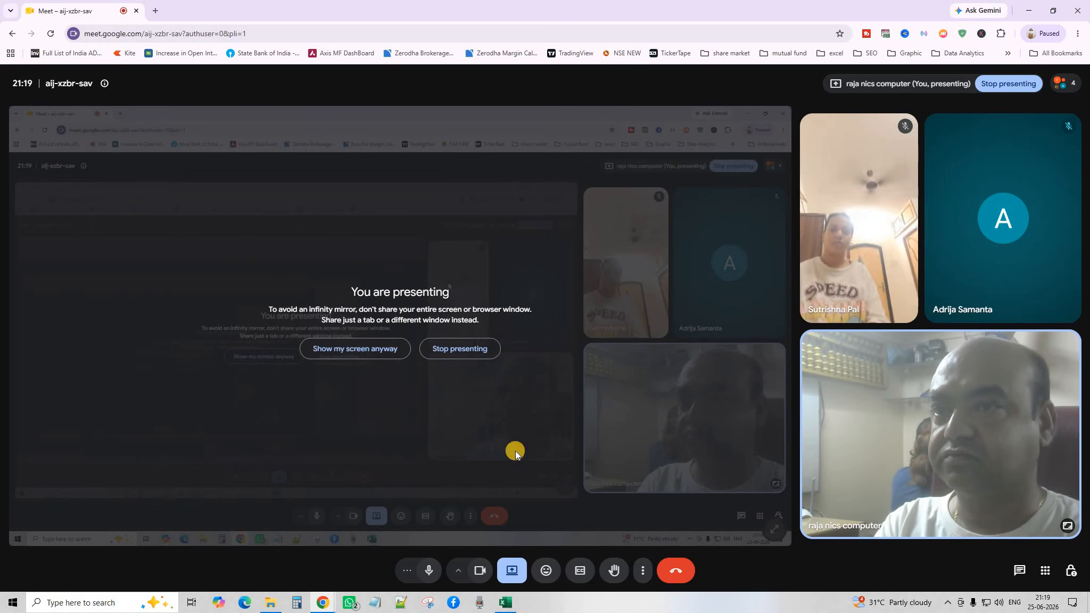
left_click(507, 603)
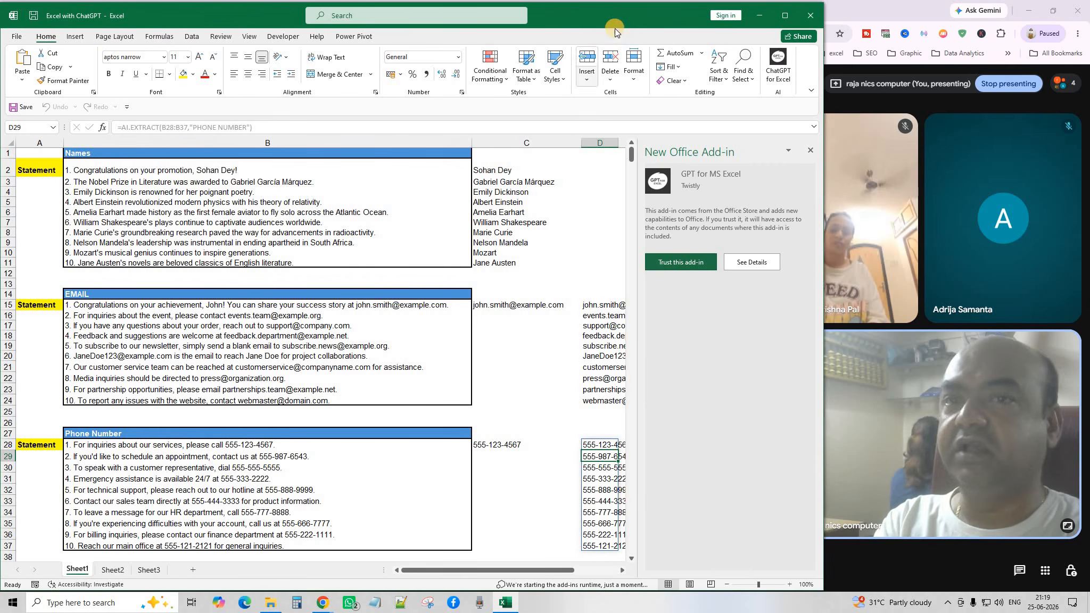
left_click_drag(624, 13, 622, 11)
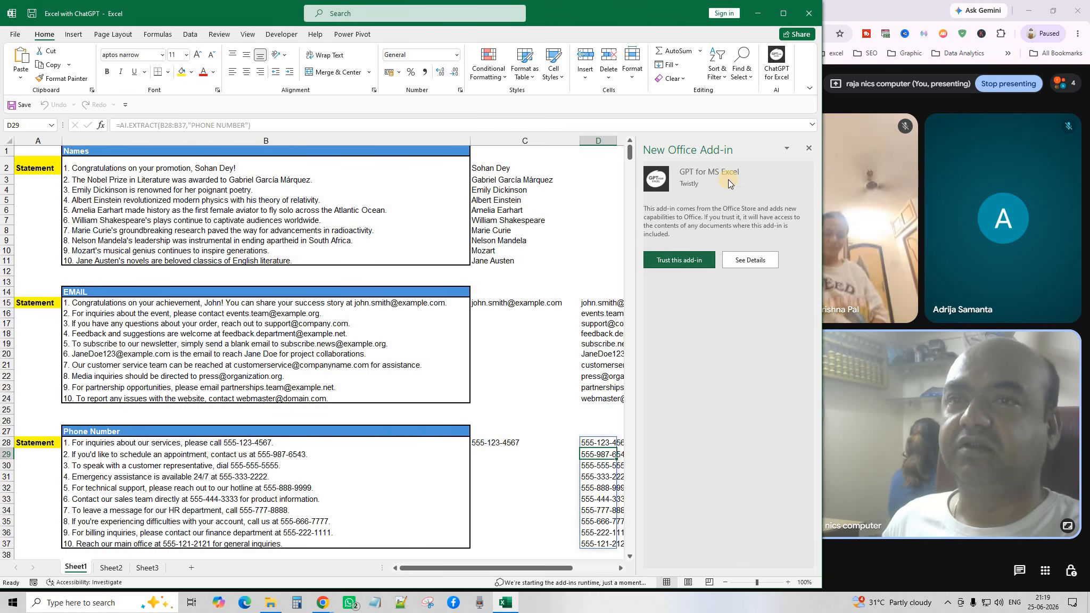
left_click(807, 149)
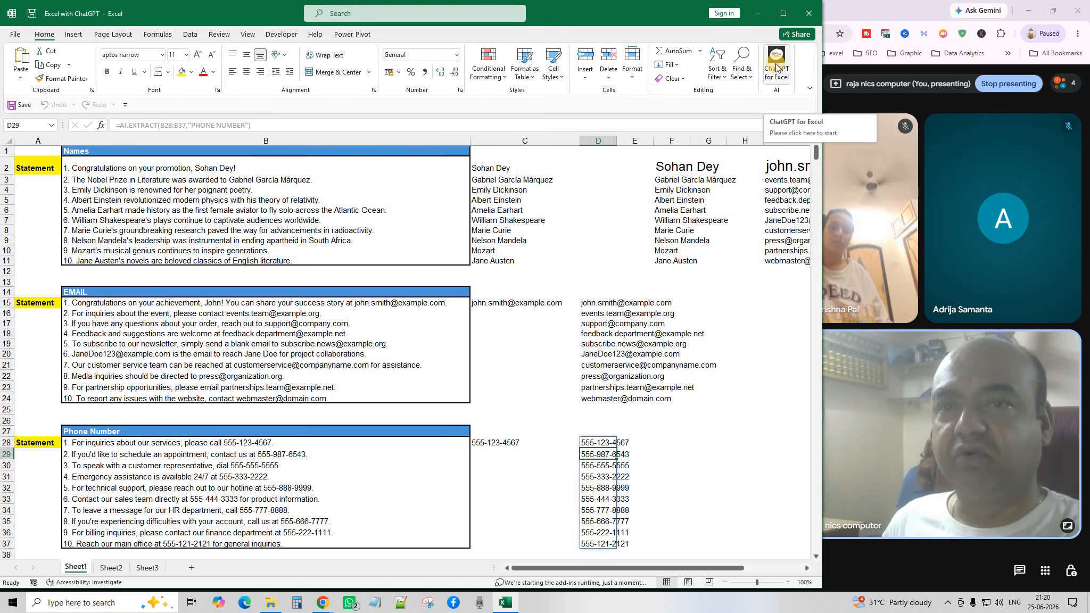
left_click(73, 35)
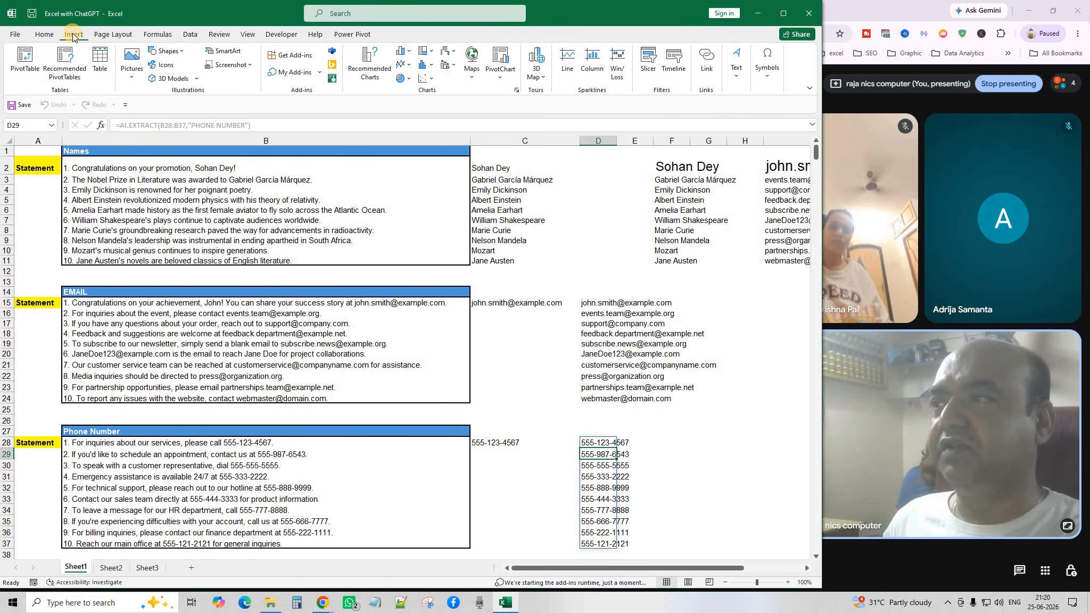
Search the Office Add-ins store for 'chat gpt for' and add GPT for MS Excel.
left_click(308, 58)
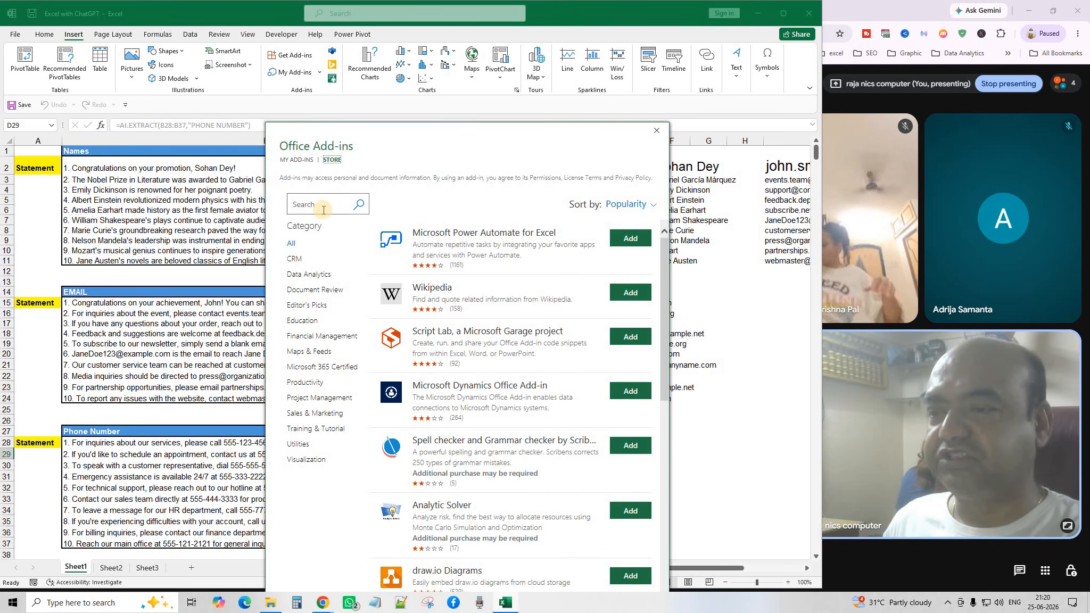
left_click(323, 210)
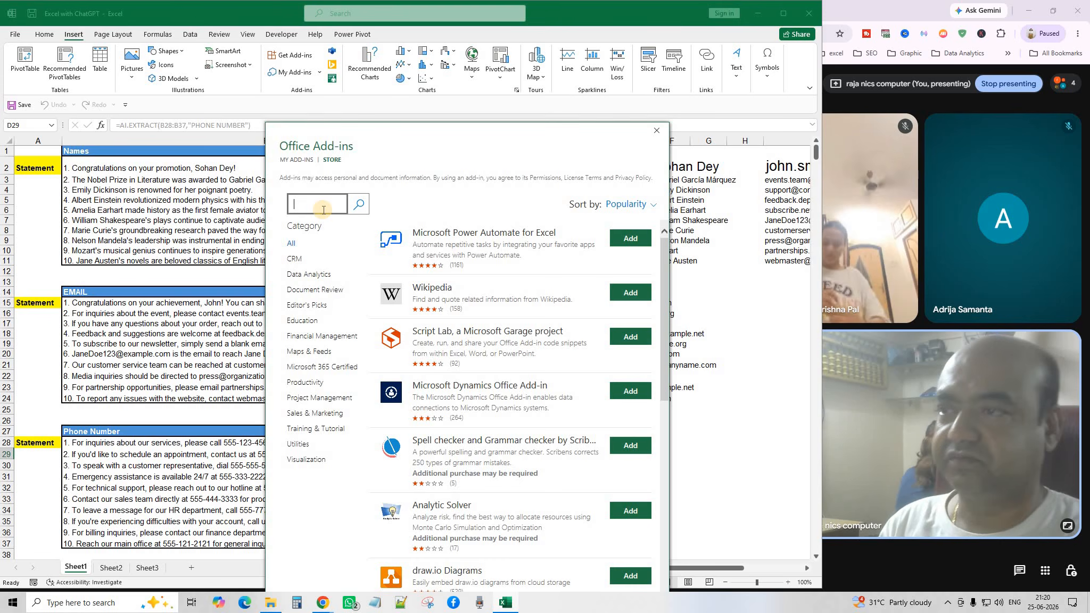
type("chat gpt")
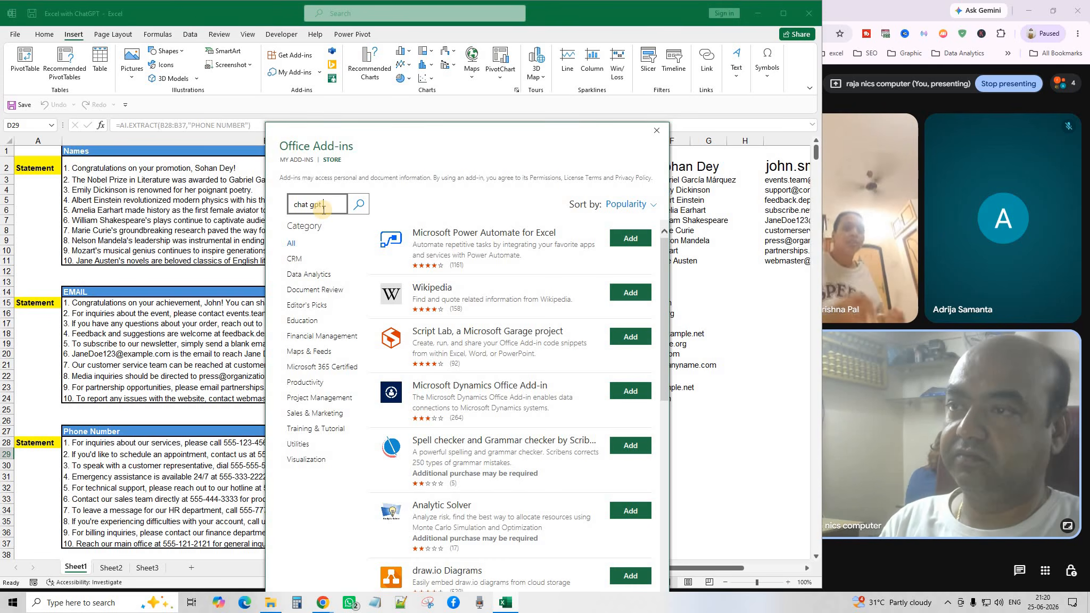
type(" for excel")
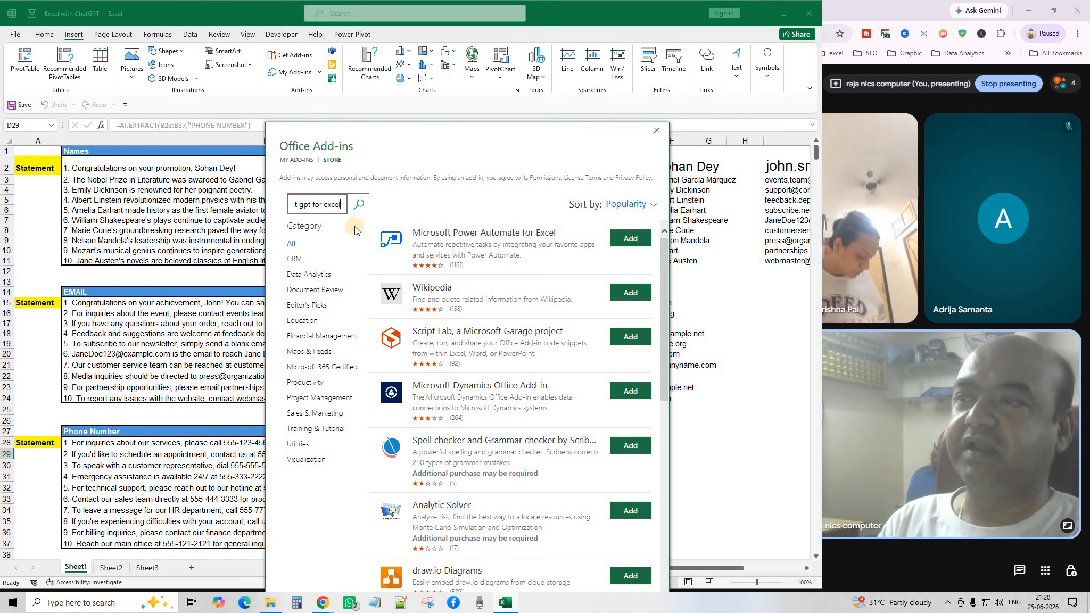
left_click_drag(284, 208, 262, 210)
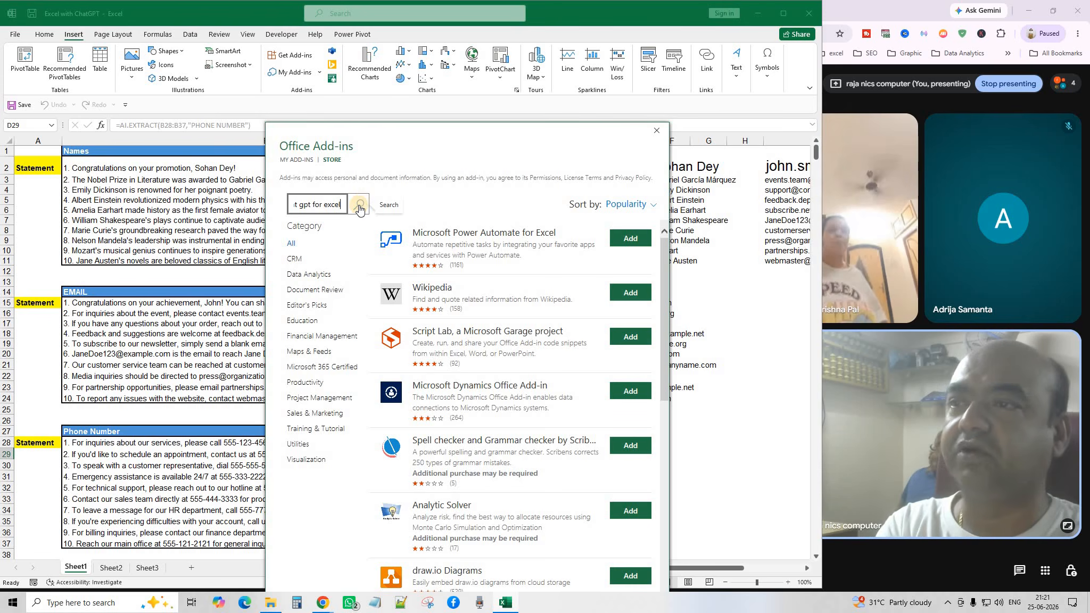
left_click(359, 206)
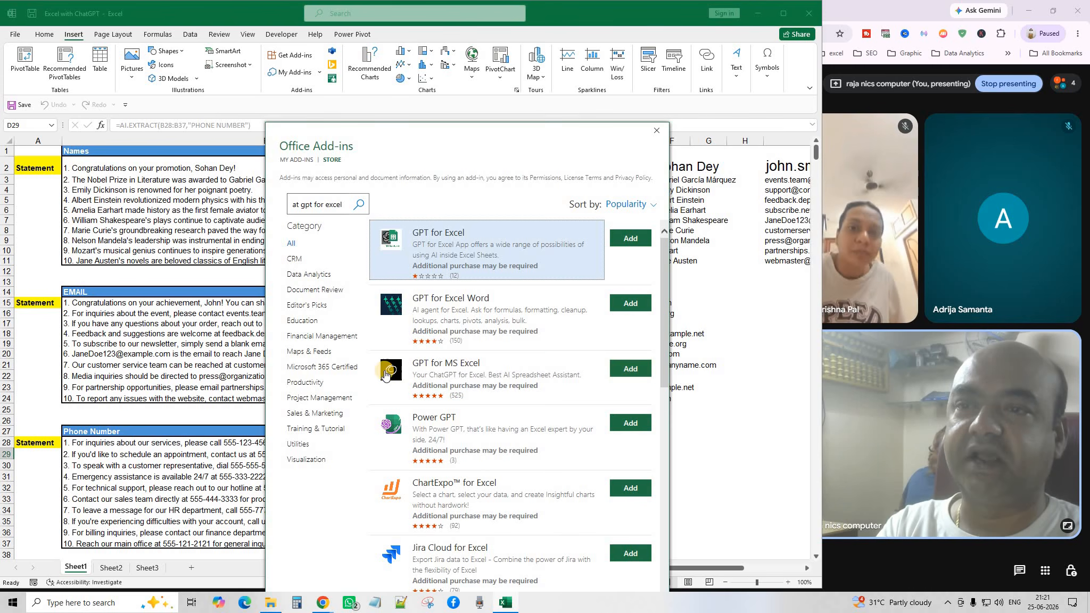
left_click(623, 369)
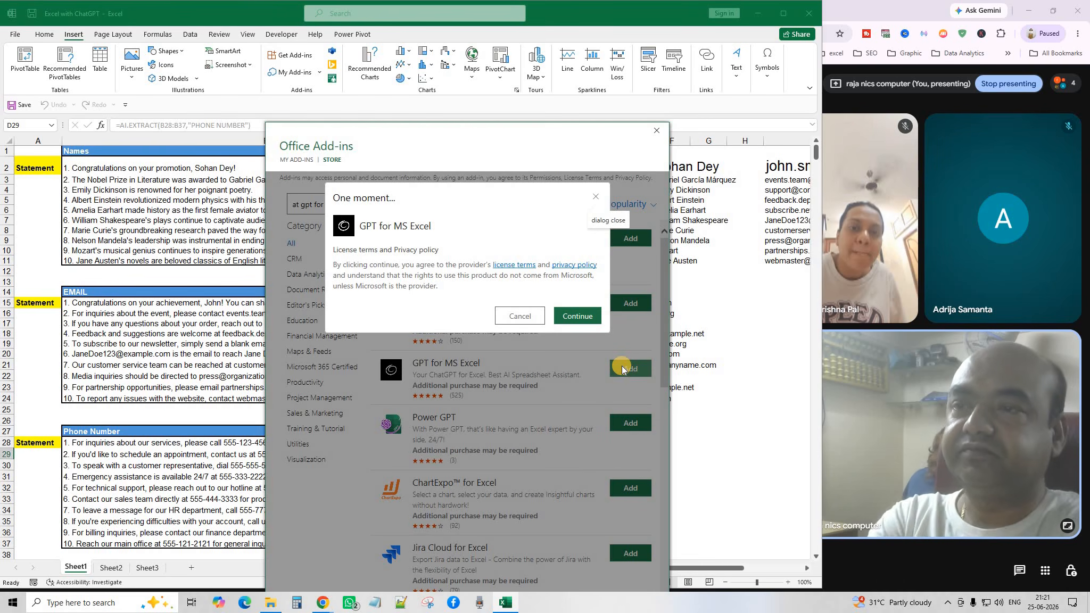
Accept the GPT for MS Excel license terms, trust the add-in, and close its pane.
left_click(581, 316)
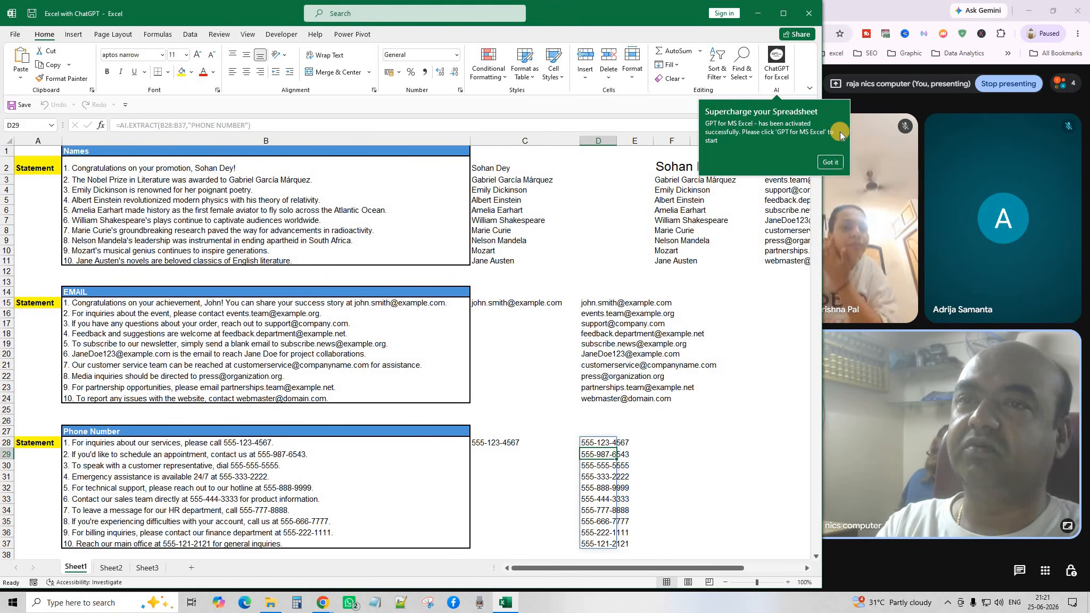
left_click(832, 164)
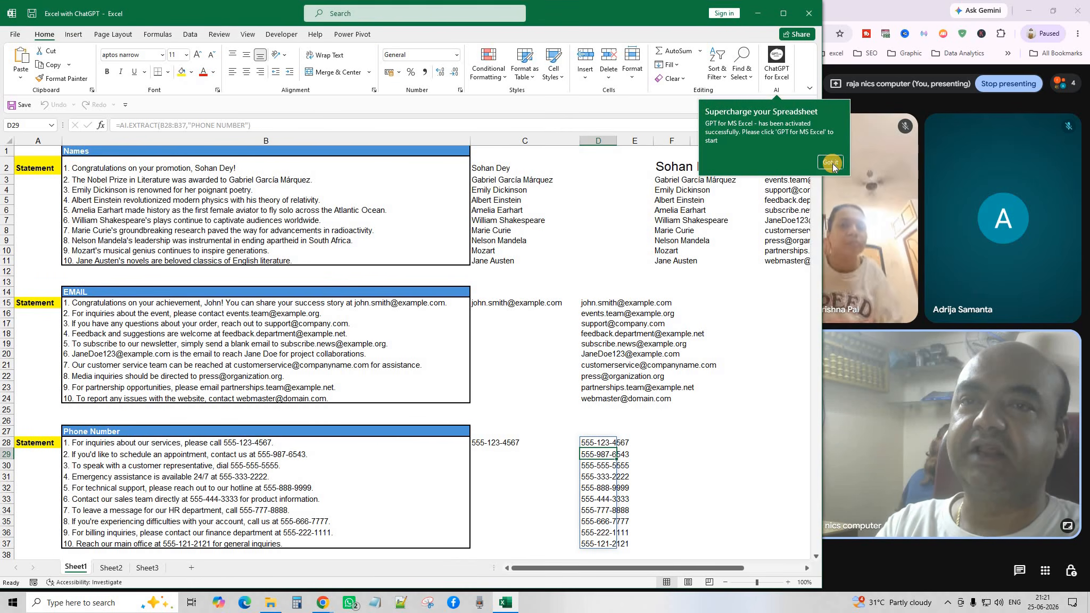
left_click(778, 70)
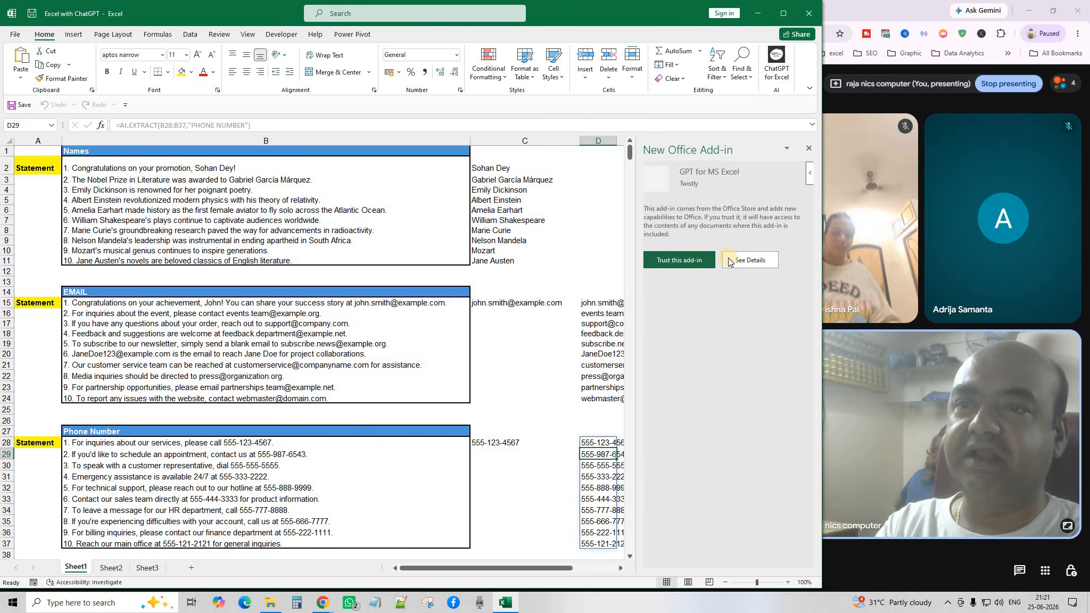
left_click(687, 260)
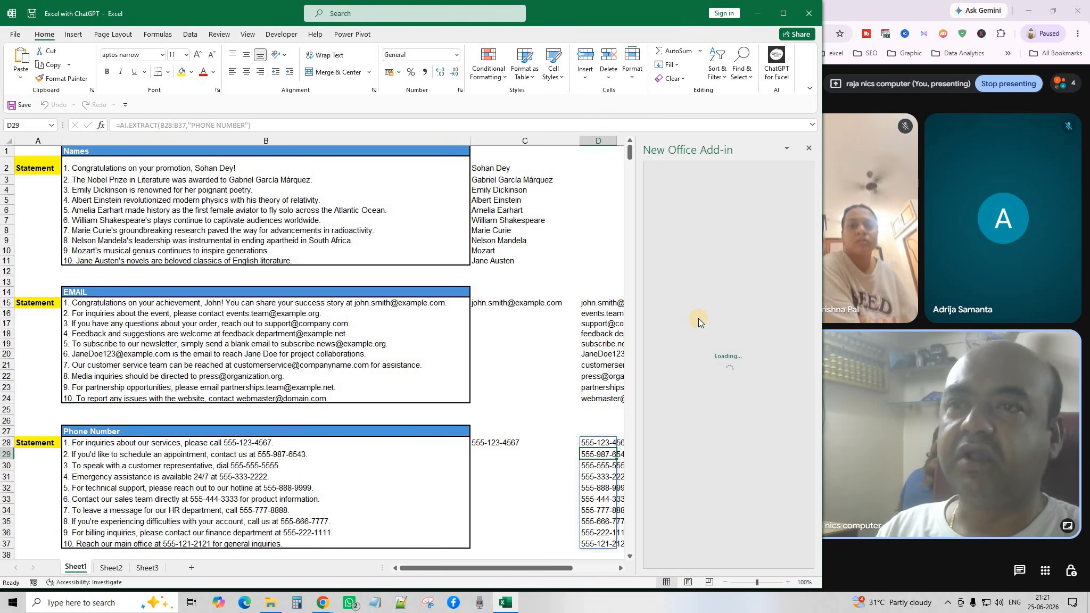
left_click(809, 148)
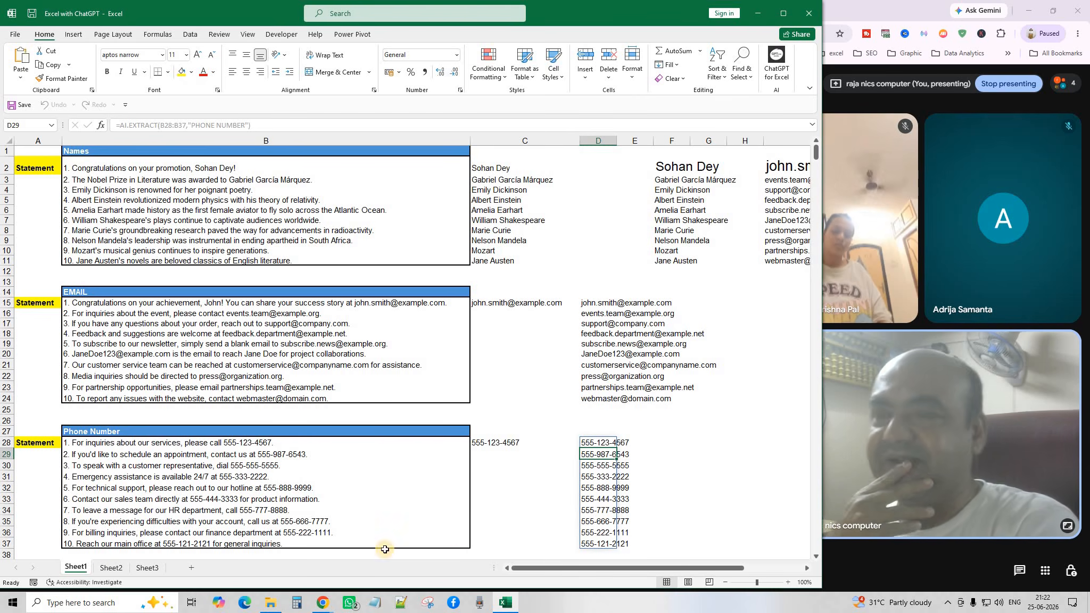
Glance at Sheet2 and Sheet3, return to Sheet1 and highlight the name statements B2:B11.
left_click(103, 572)
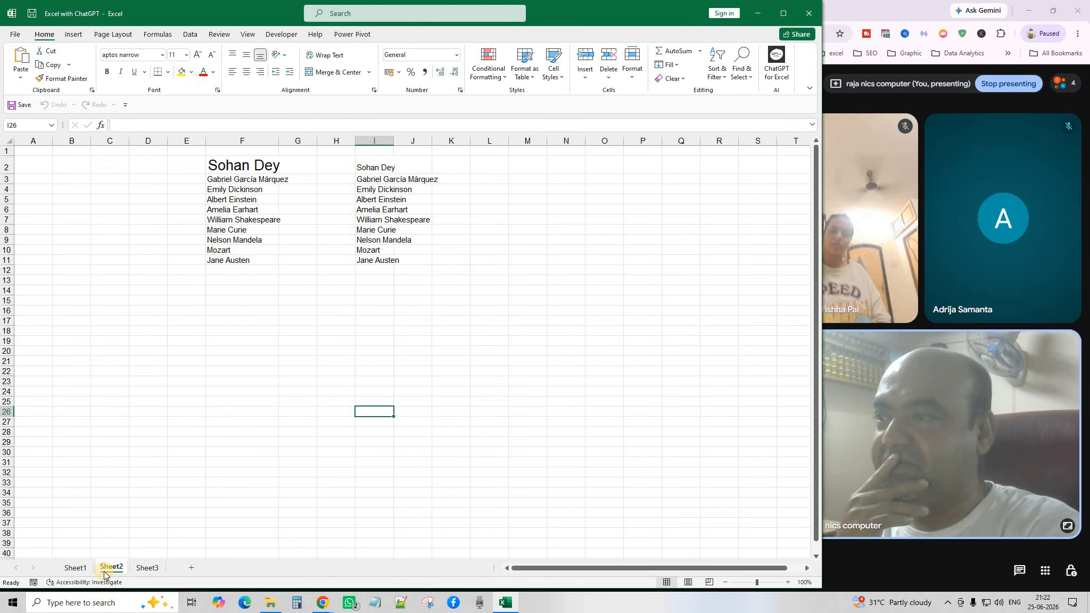
left_click(148, 570)
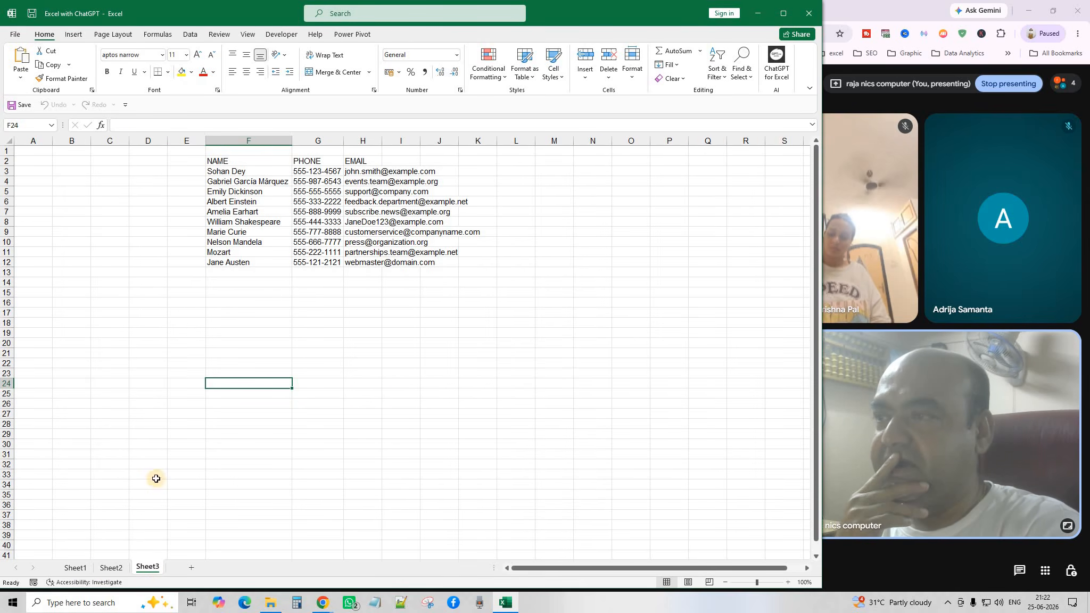
left_click(76, 568)
scroll(217, 277, "down", 1)
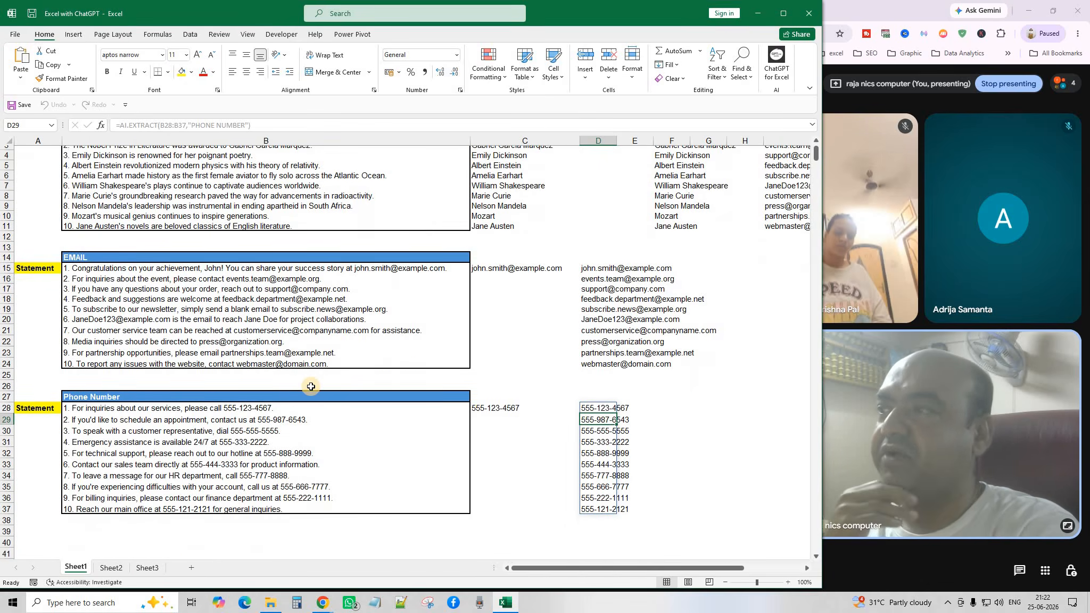
scroll(218, 277, "up", 1)
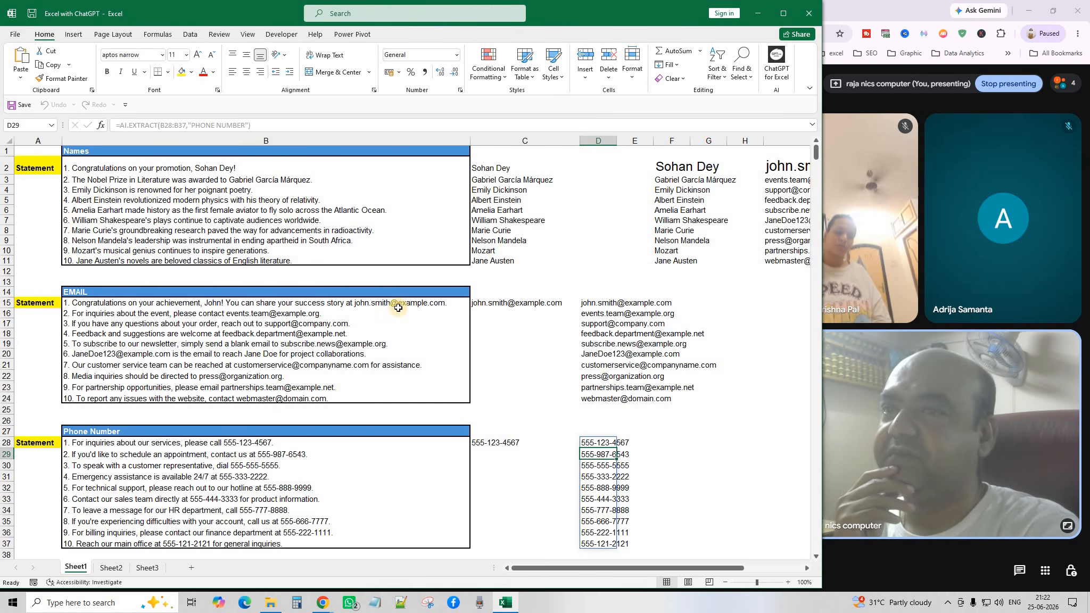
left_click(40, 169)
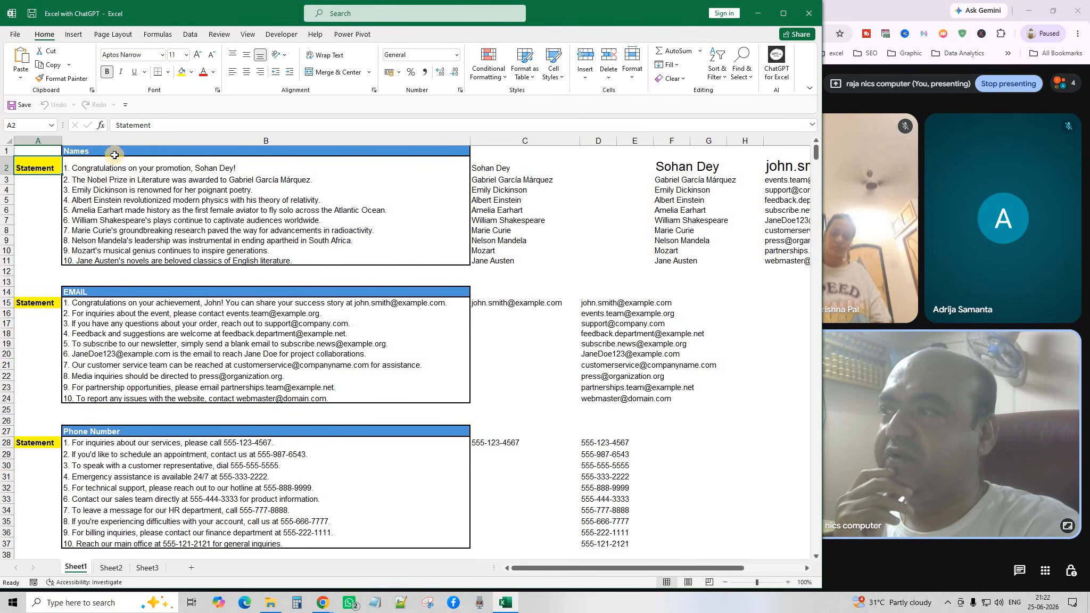
left_click_drag(112, 169, 131, 261)
left_click(243, 168)
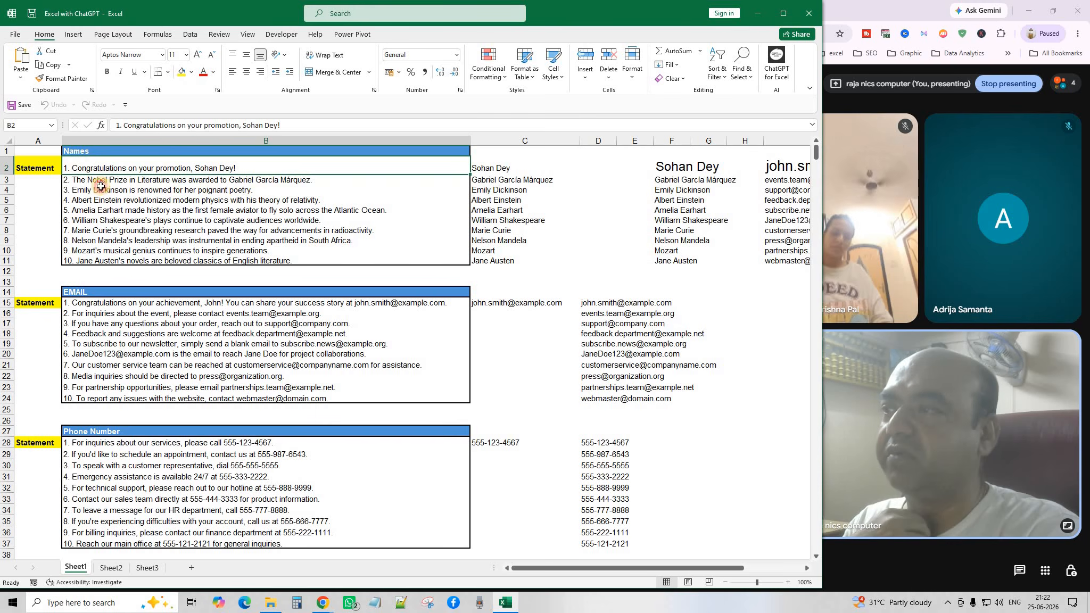
left_click_drag(101, 187, 124, 264)
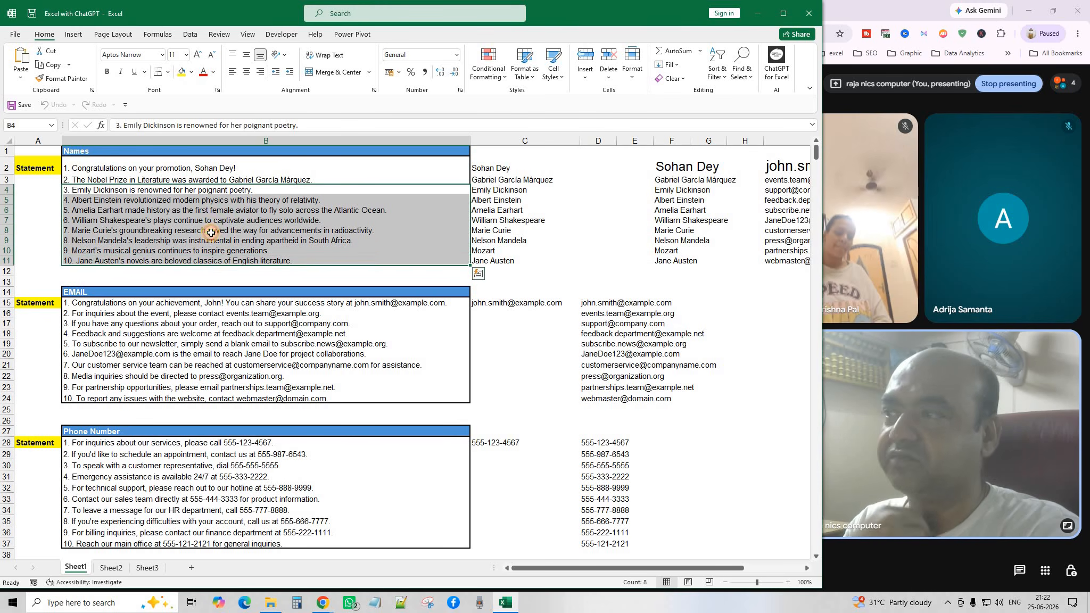
left_click(207, 213)
left_click(28, 313)
left_click(92, 296)
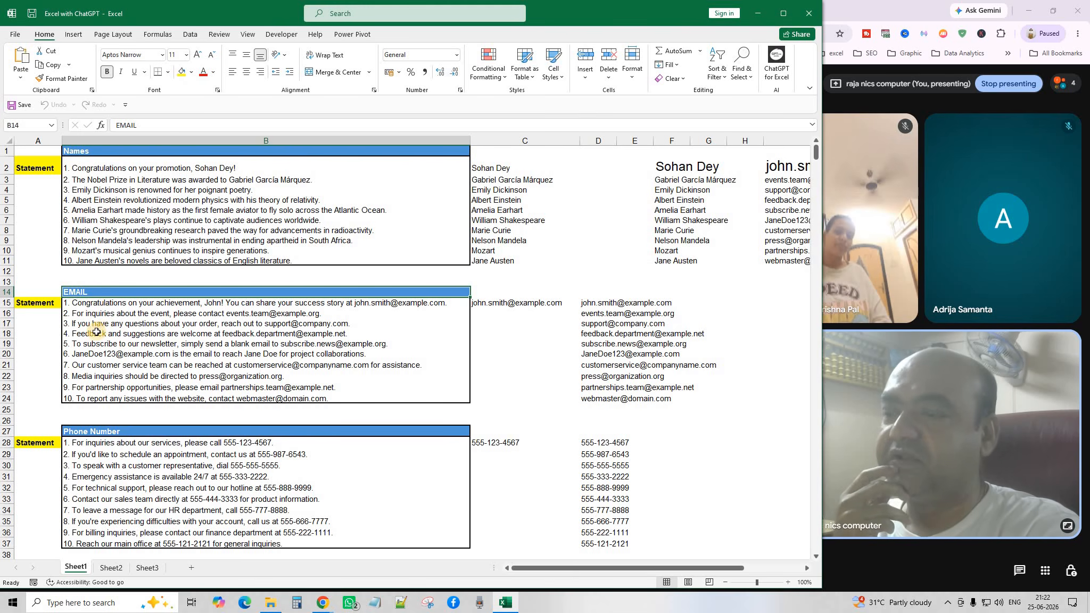
left_click_drag(113, 303, 118, 395)
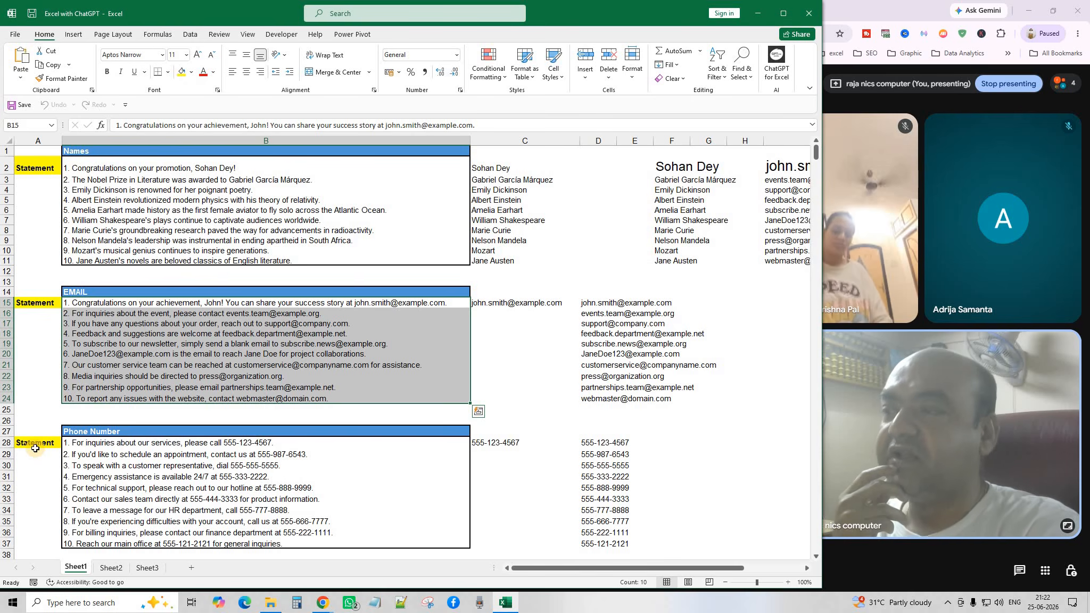
left_click(92, 432)
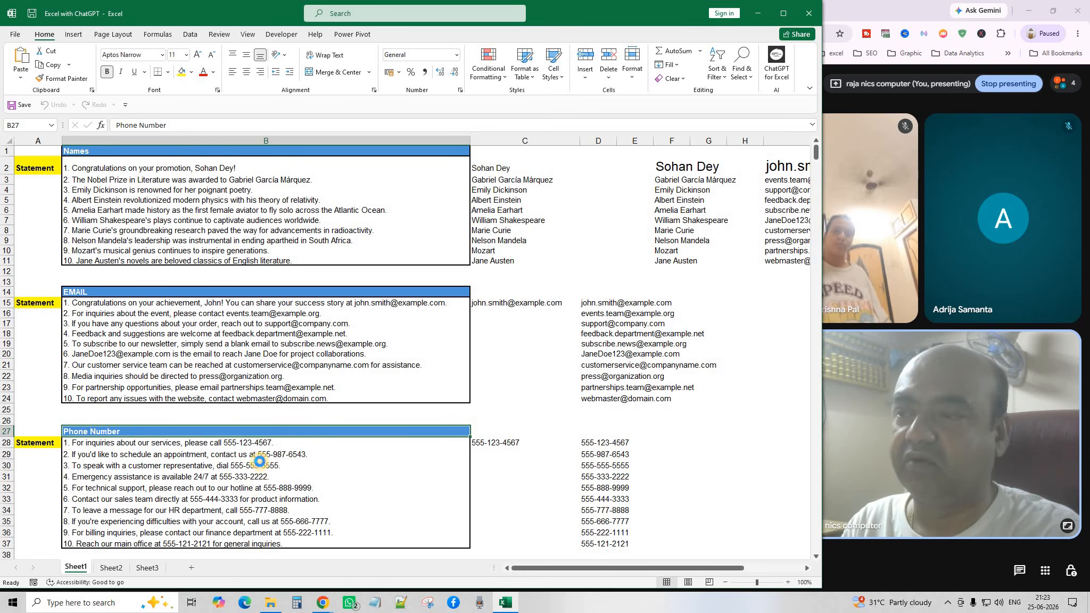
left_click_drag(259, 462, 265, 531)
left_click(295, 466)
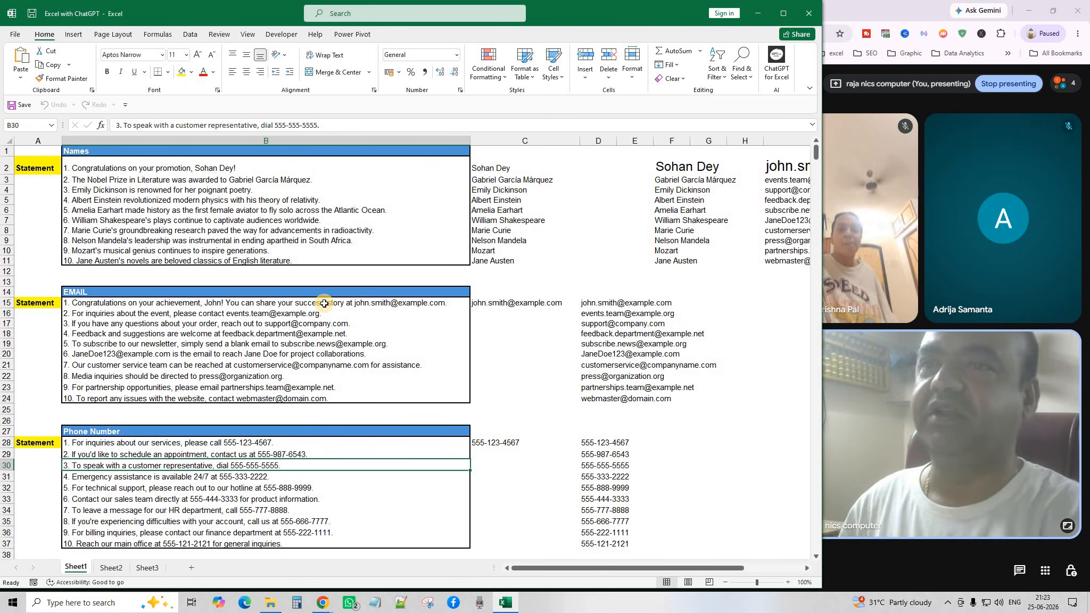
left_click(508, 167)
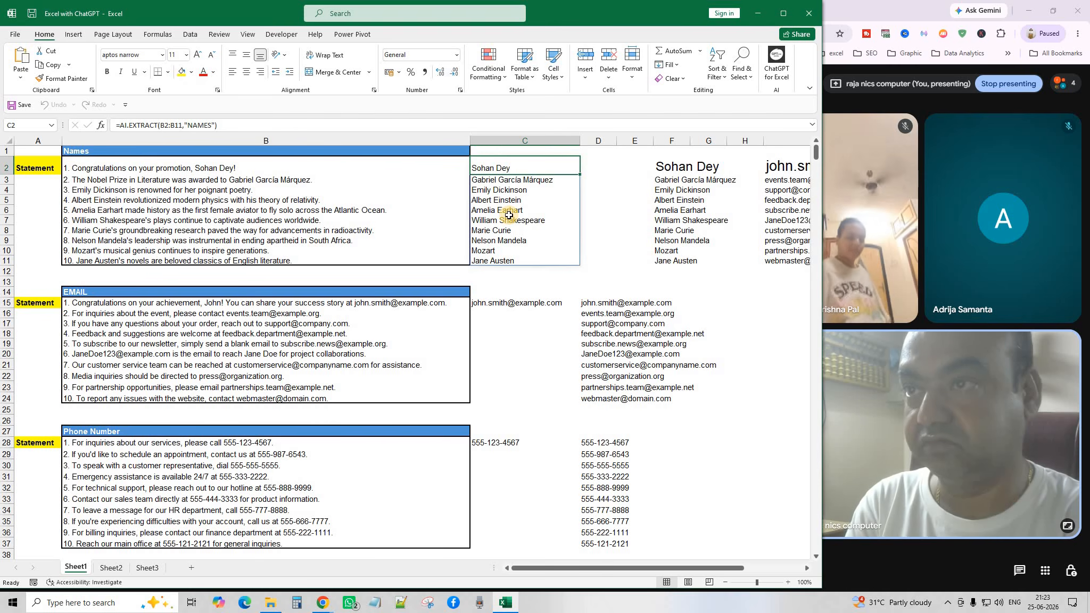
Re-enter the C2 AI.EXTRACT names formula, then delete the spilled names in C2:C11.
double_click(499, 168)
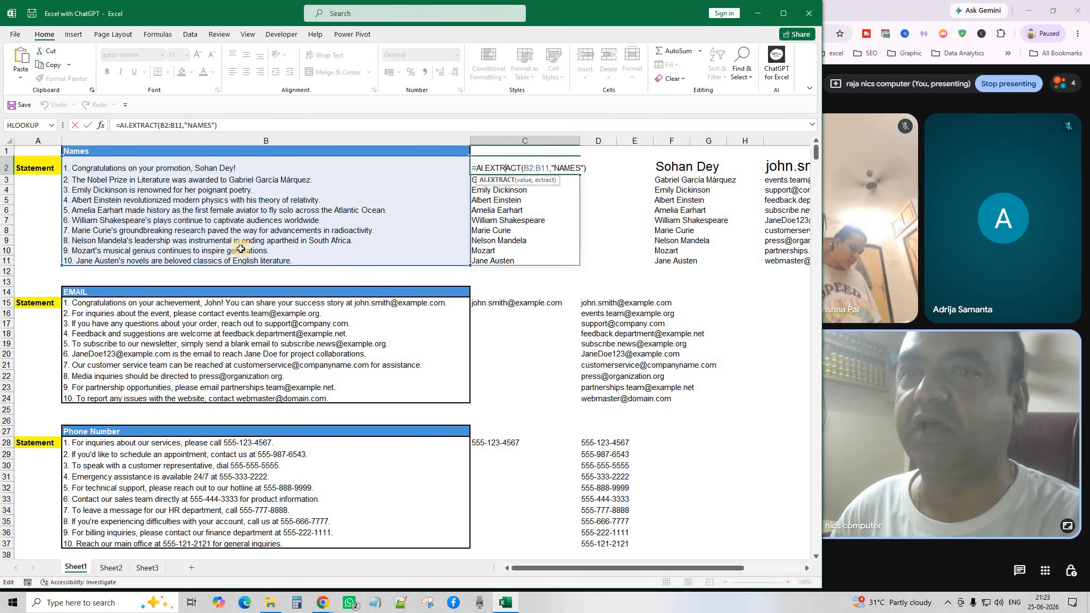
left_click(553, 171)
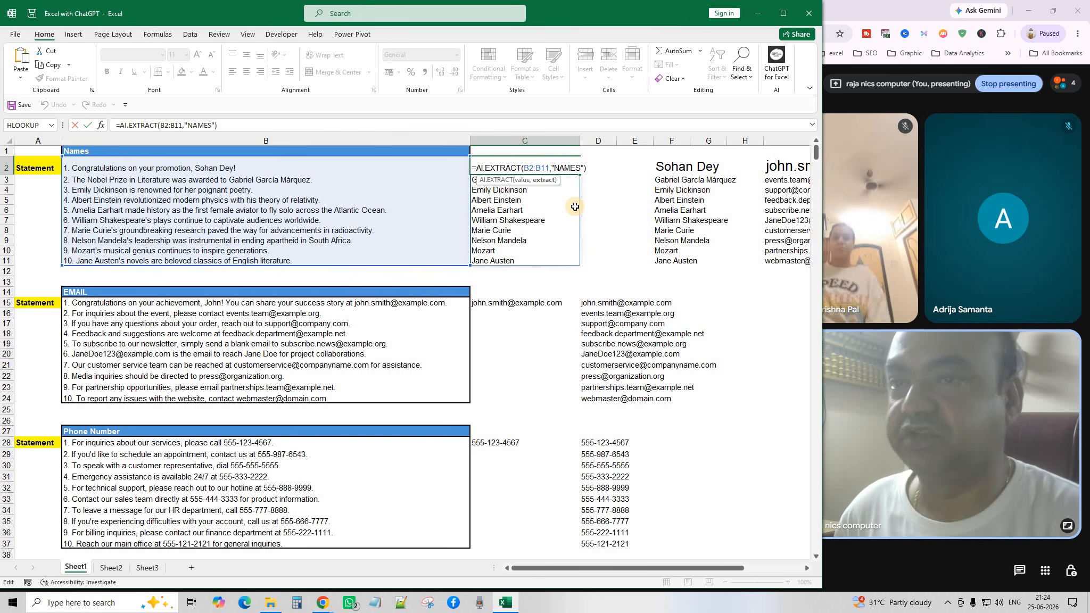
key("Return")
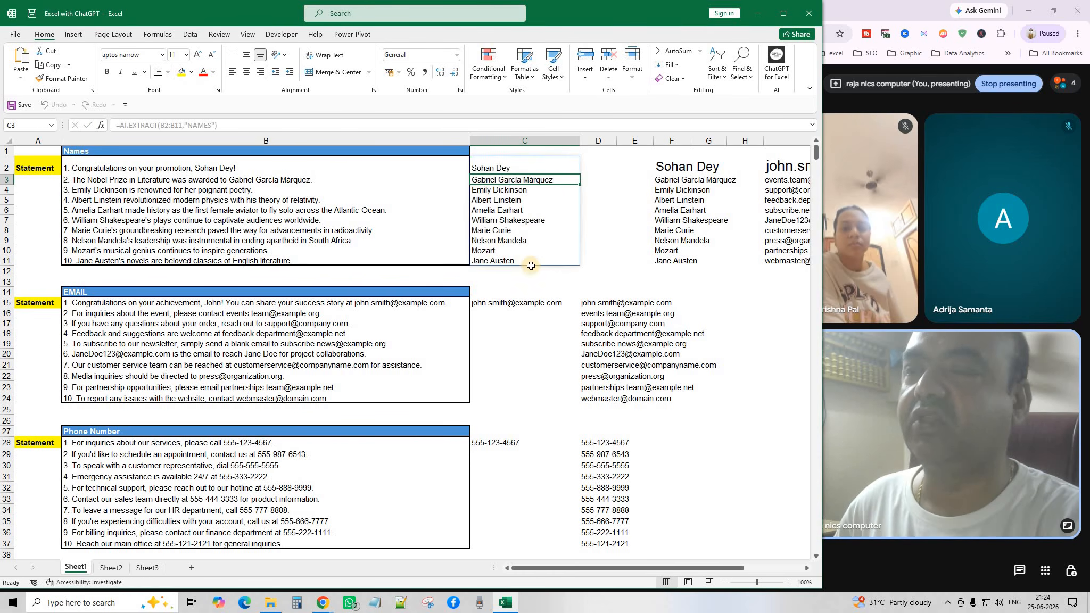
left_click_drag(525, 168, 537, 259)
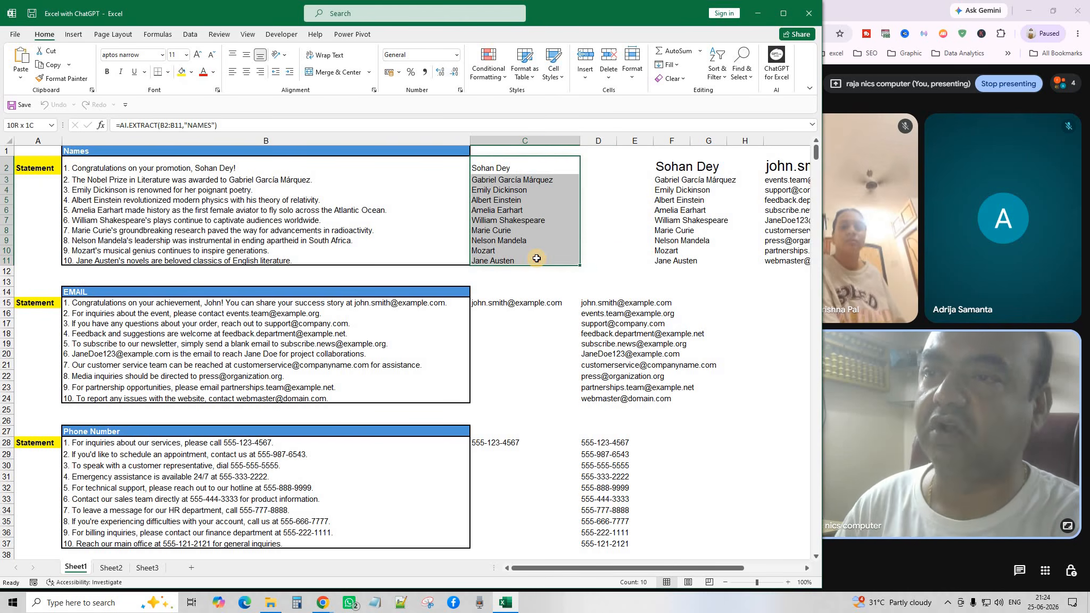
key("Delete")
Review the name statements in B2:B11.
left_click(598, 230)
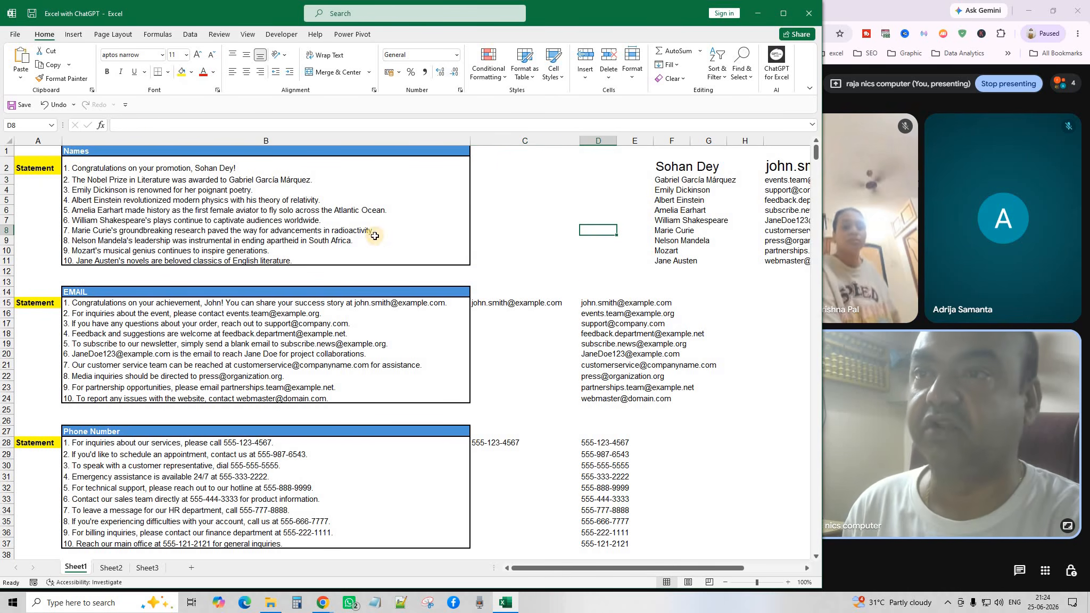
left_click(116, 160)
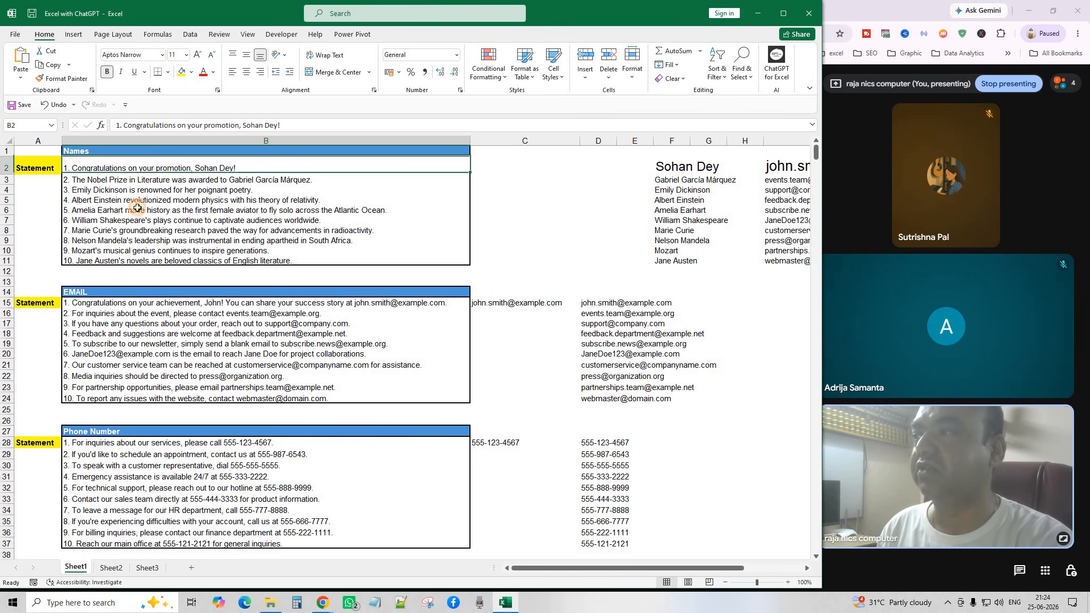
left_click_drag(137, 208, 148, 260)
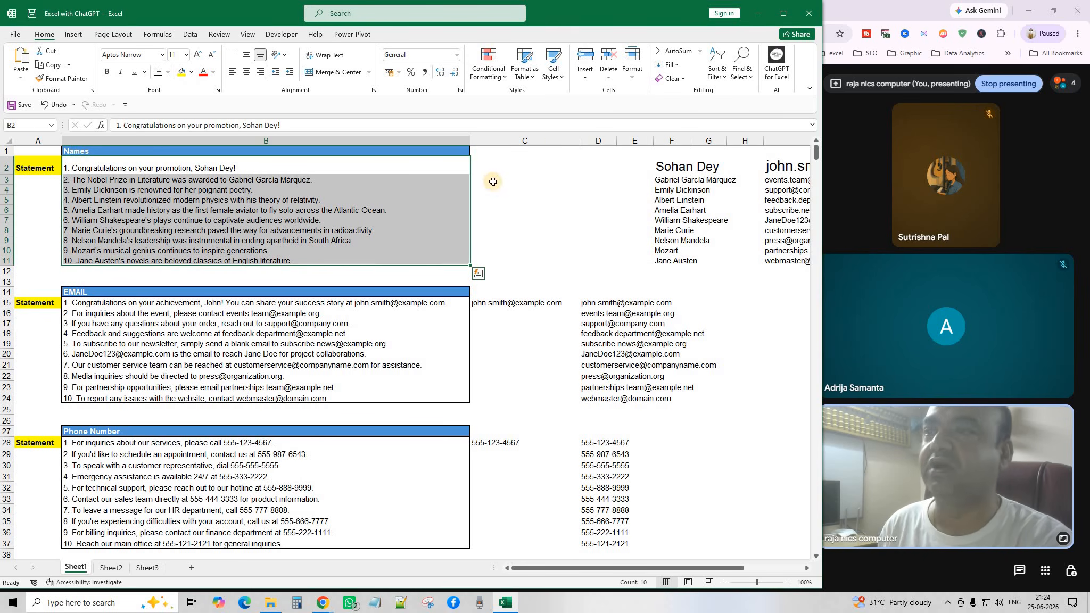
left_click(293, 180)
left_click(270, 167)
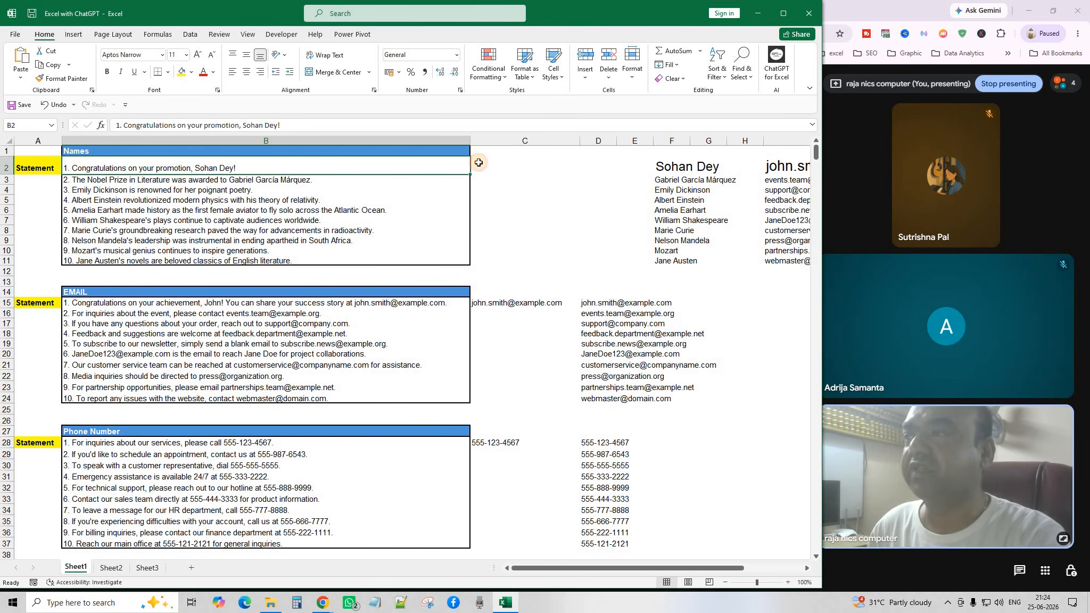
In C2, start the formula =AI.EXTRACT( using the AI function autocomplete list.
left_click(510, 167)
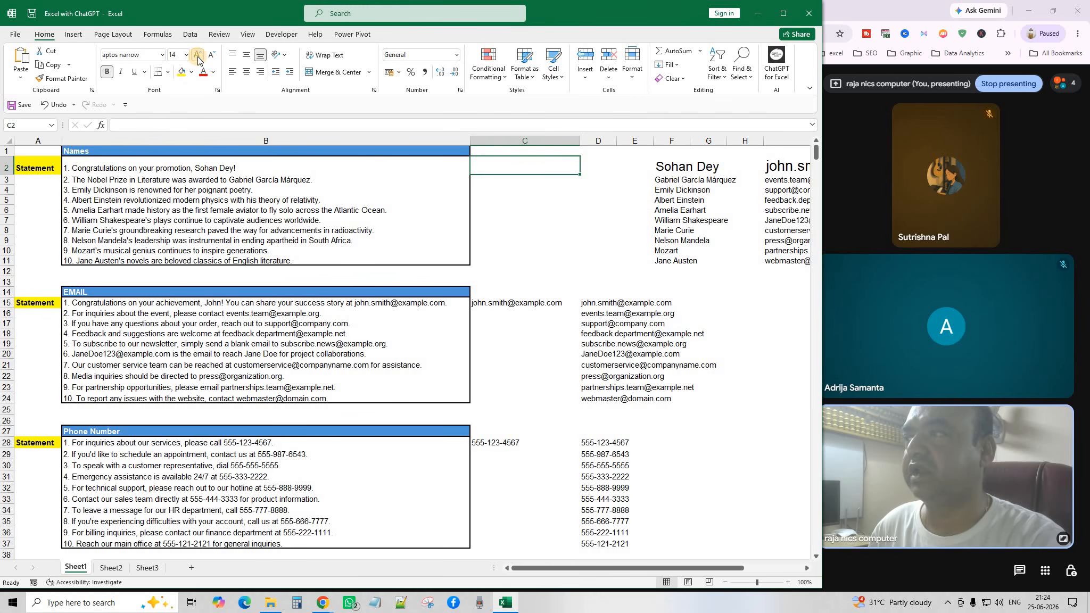
left_click(537, 207)
left_click(512, 168)
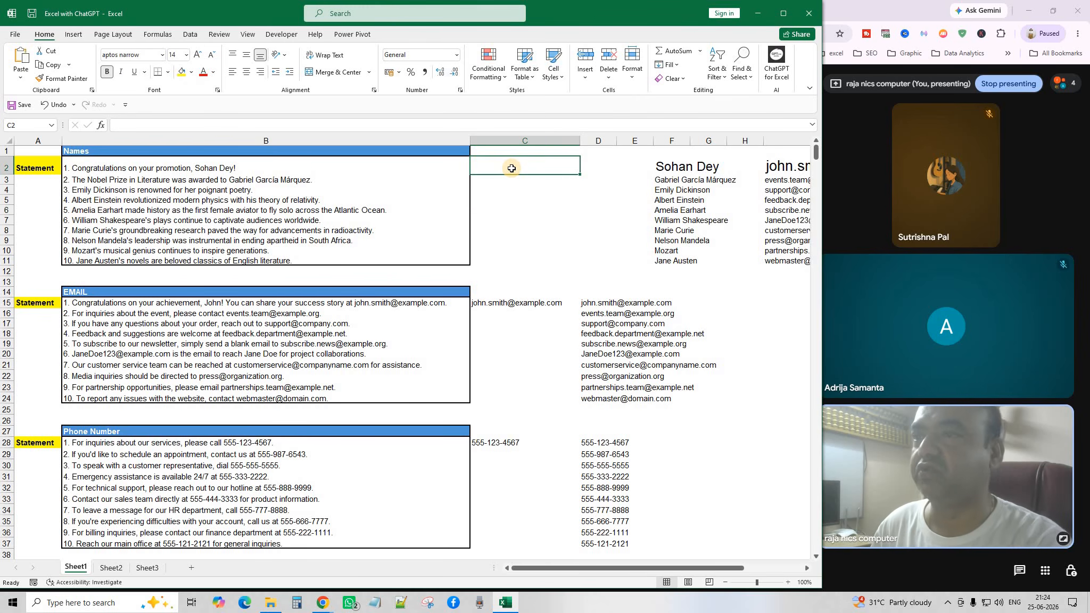
type("=ai")
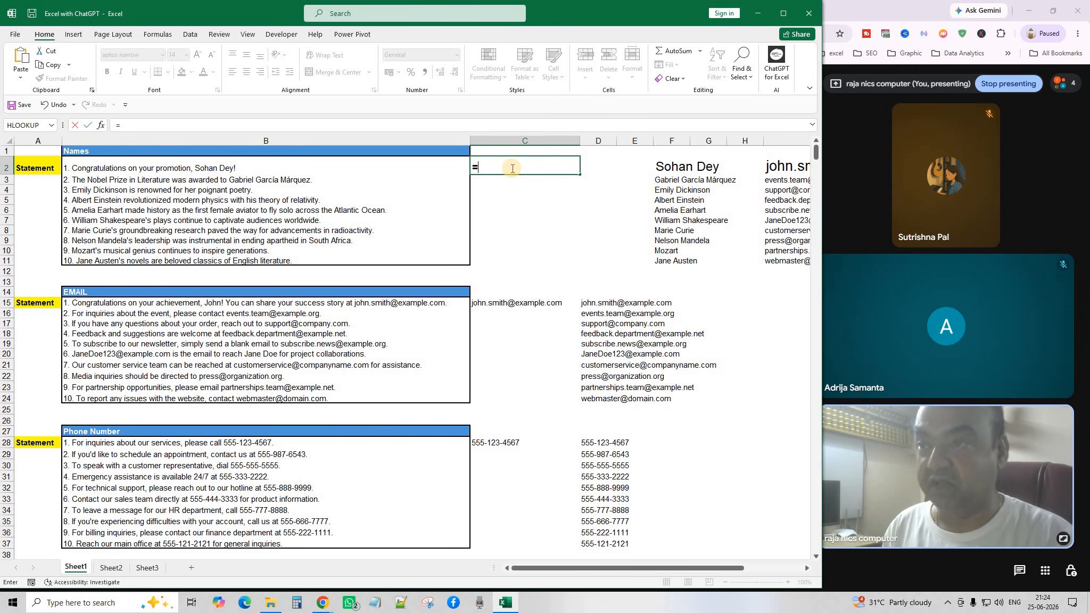
key("BackSpace")
key("BackSpace")
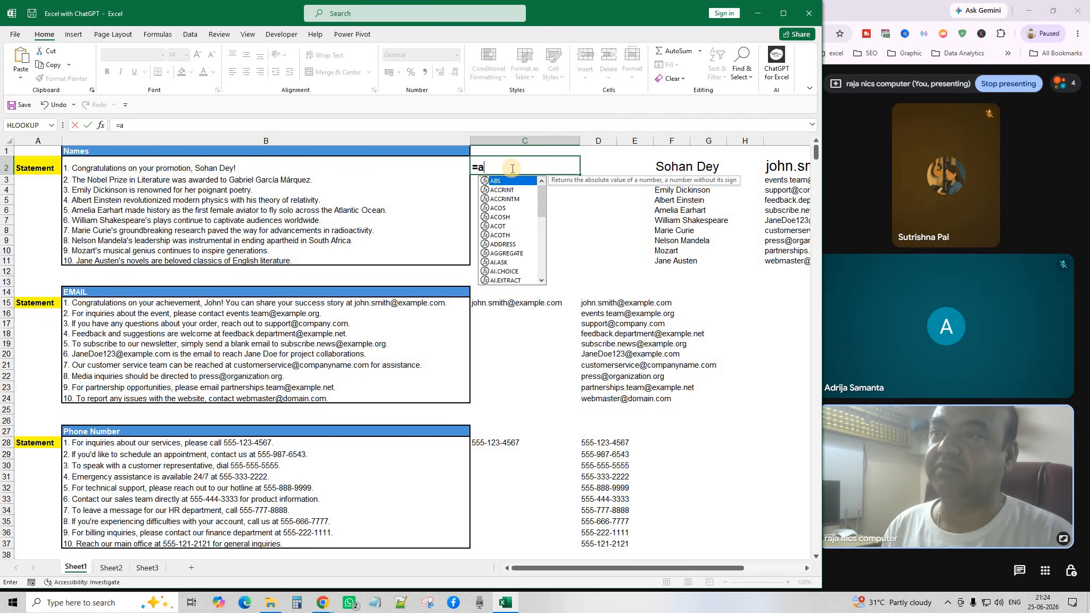
type("AI")
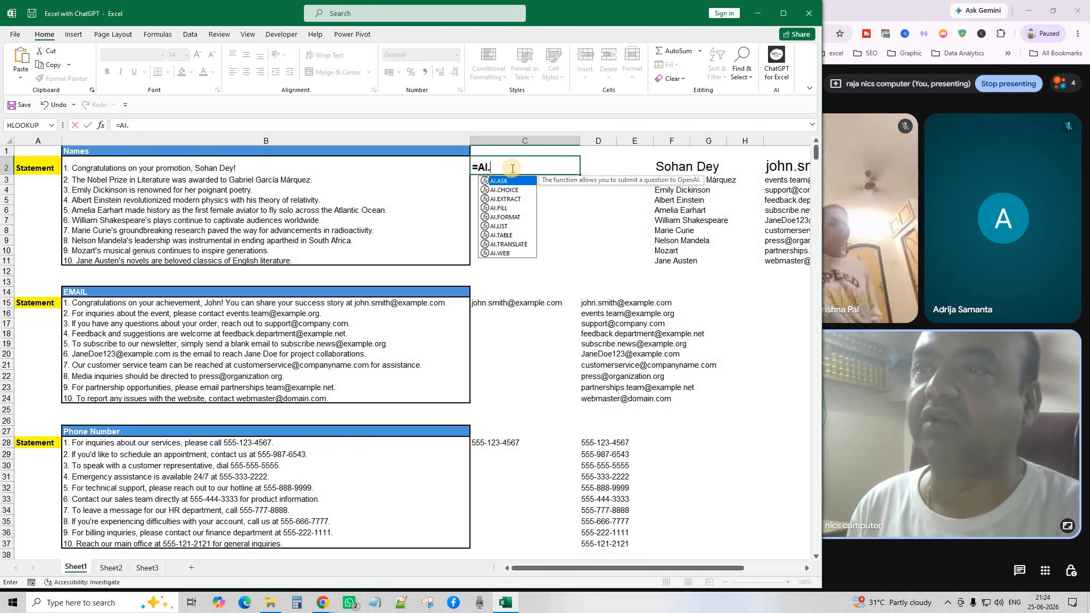
type(".")
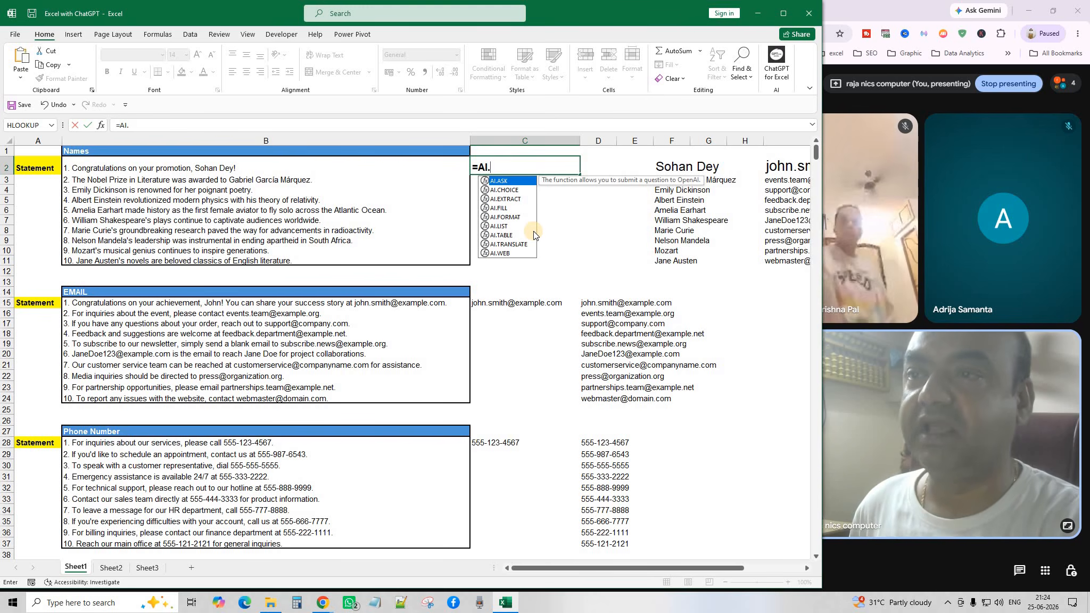
key("Down")
key("Down")
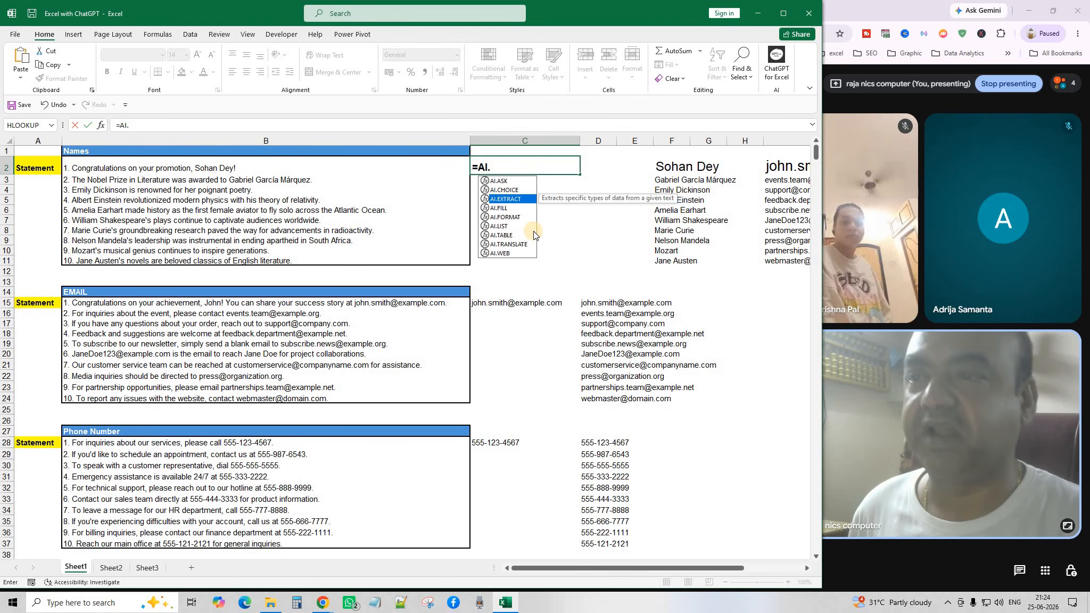
key("Tab")
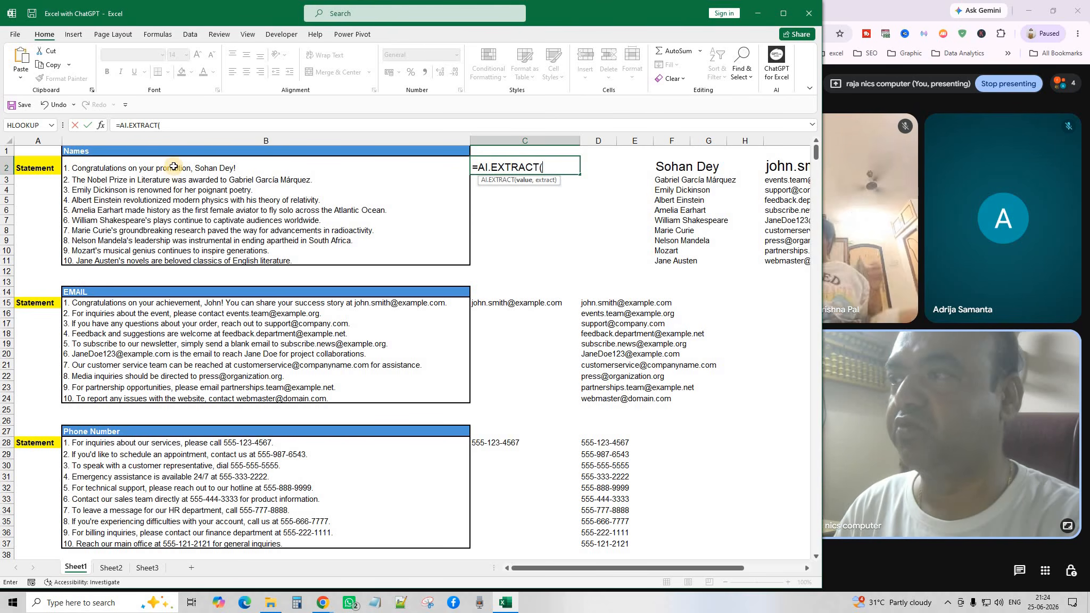
Supply B2:B11 and "NAME" as the AI.EXTRACT arguments and enter the formula.
left_click_drag(174, 168, 179, 261)
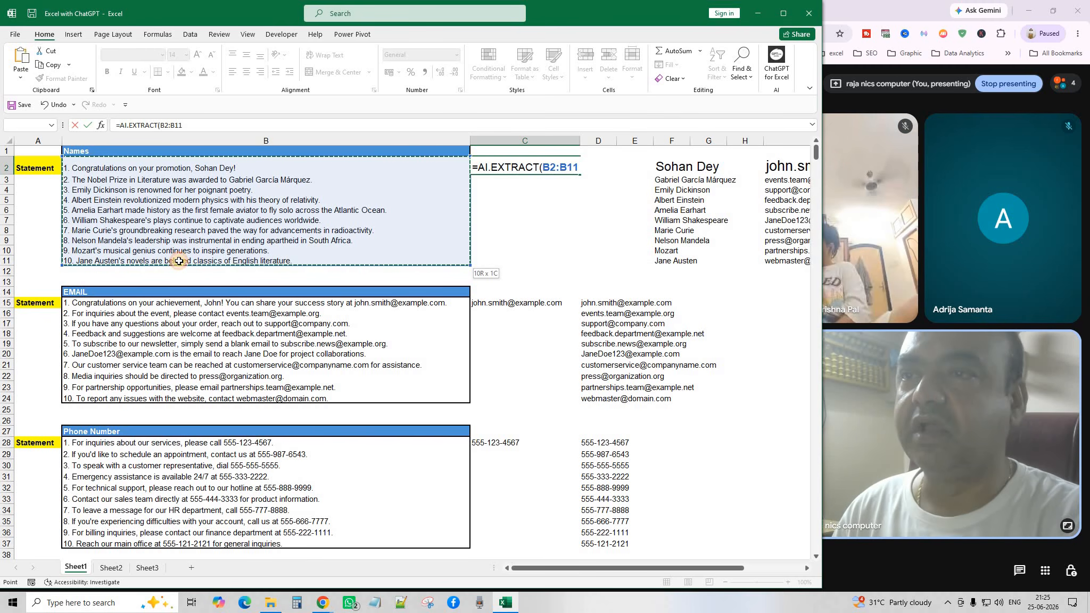
left_click(580, 169)
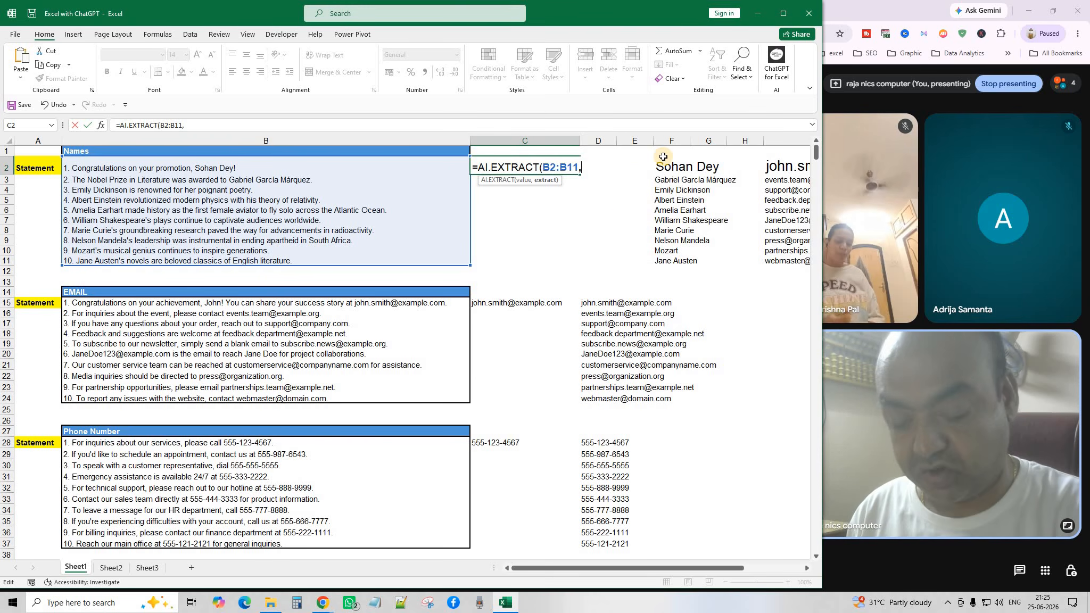
type("NAME")
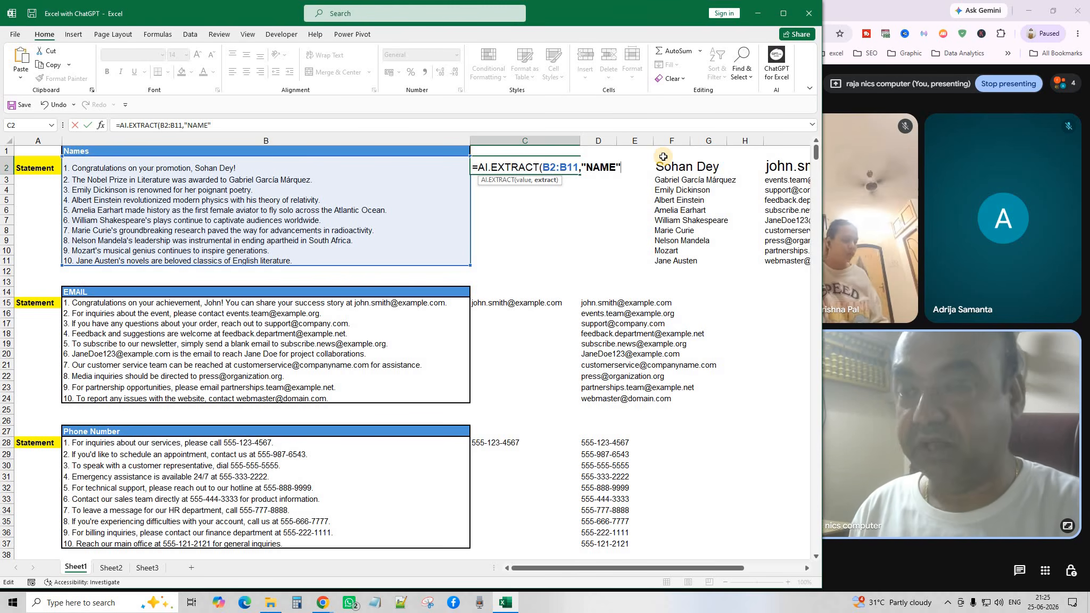
type("\")")
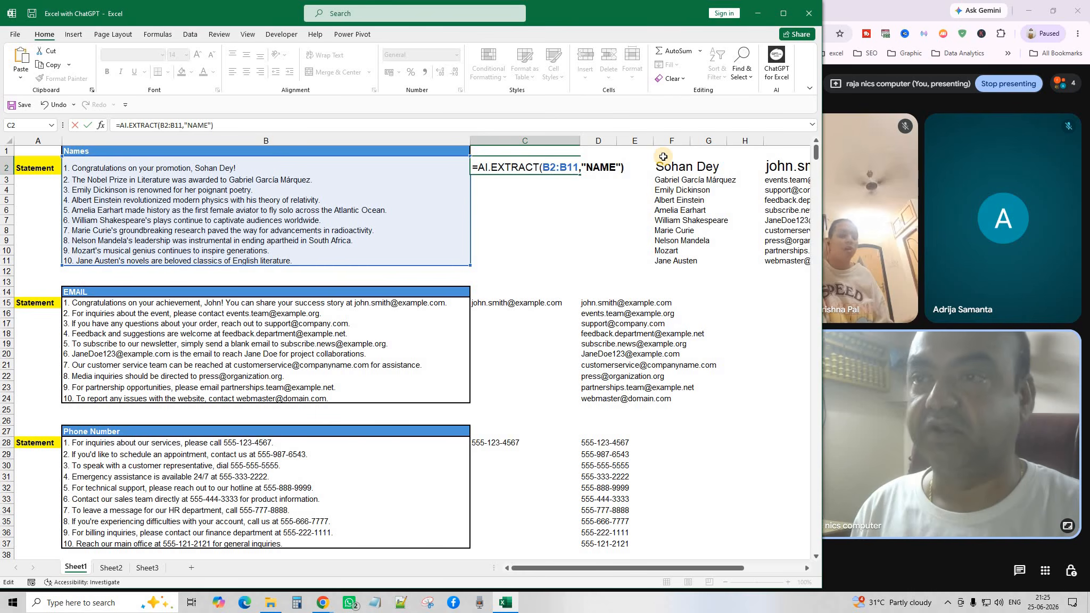
key("Return")
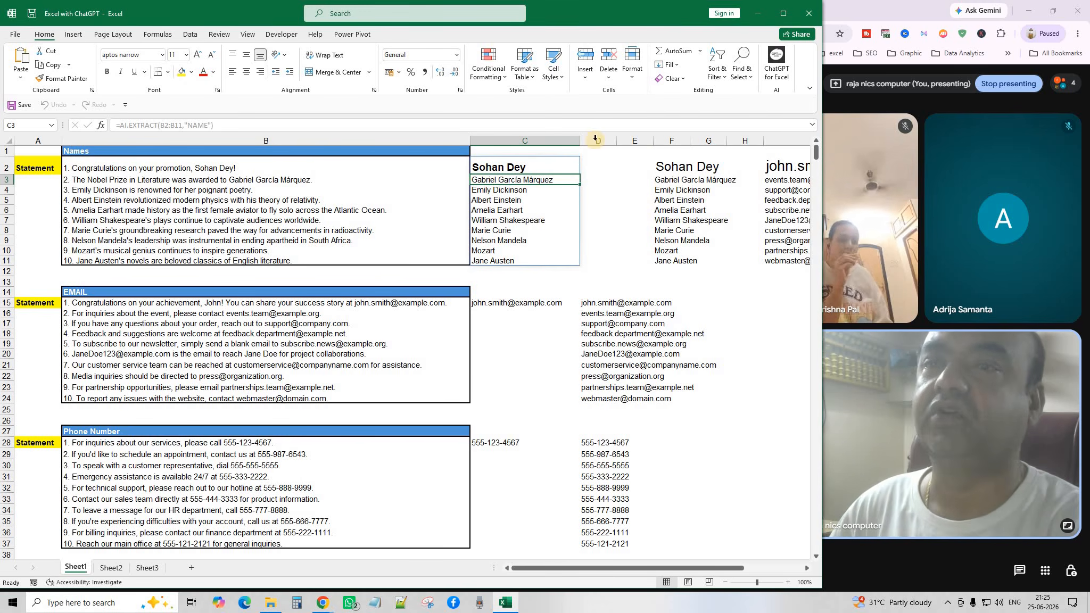
left_click(508, 220)
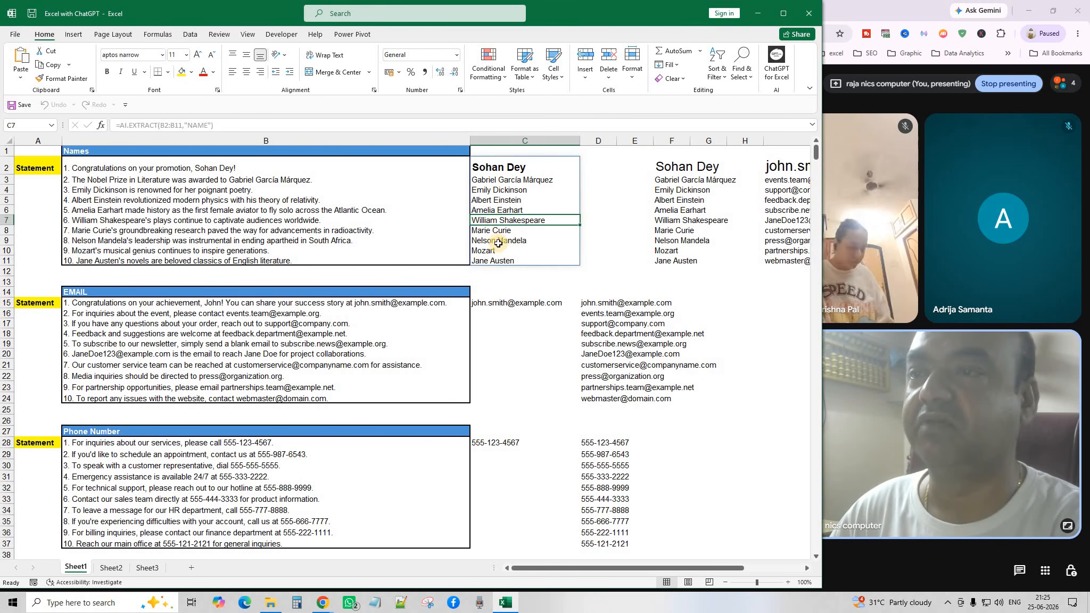
left_click(495, 271)
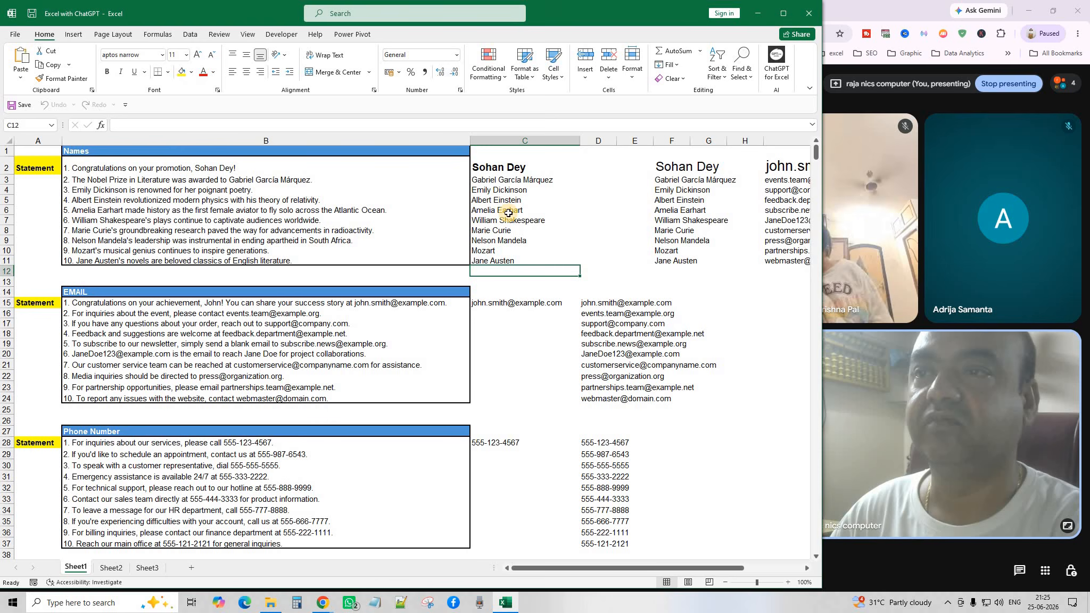
left_click(503, 180)
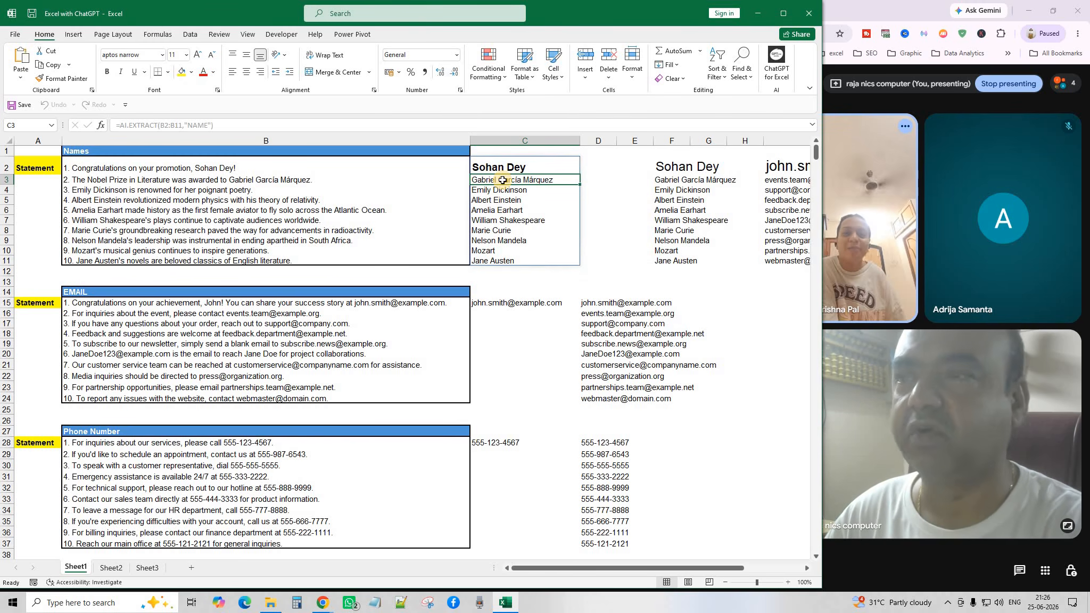
left_click_drag(506, 230, 514, 240)
left_click_drag(508, 168, 504, 261)
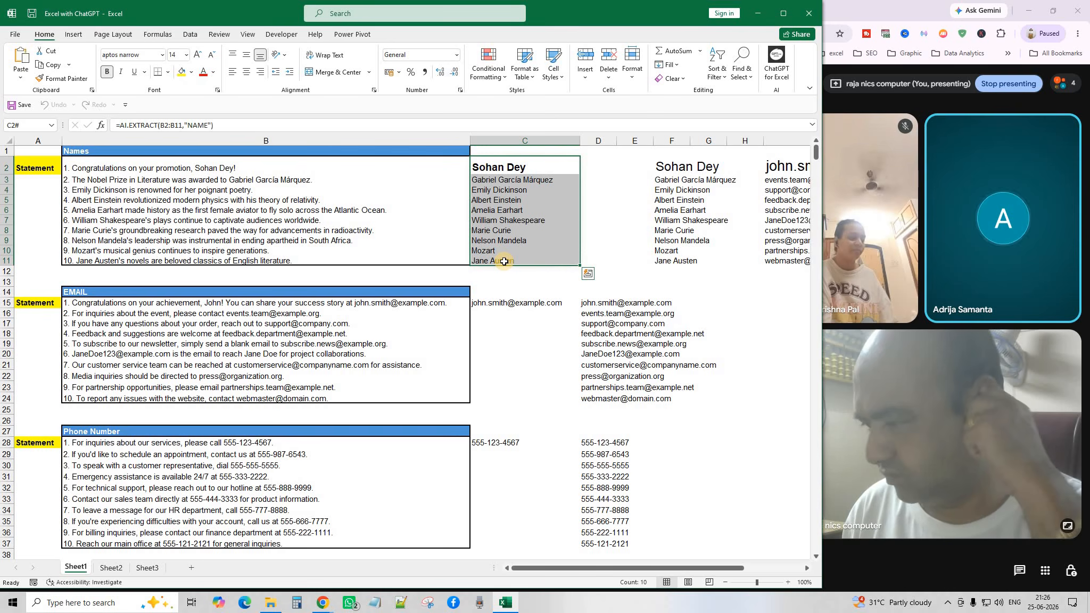
Clear C2:C11 and enter =AI.EXTRACT(B2:B11,B1) in C2, referencing the Names header.
key("Delete")
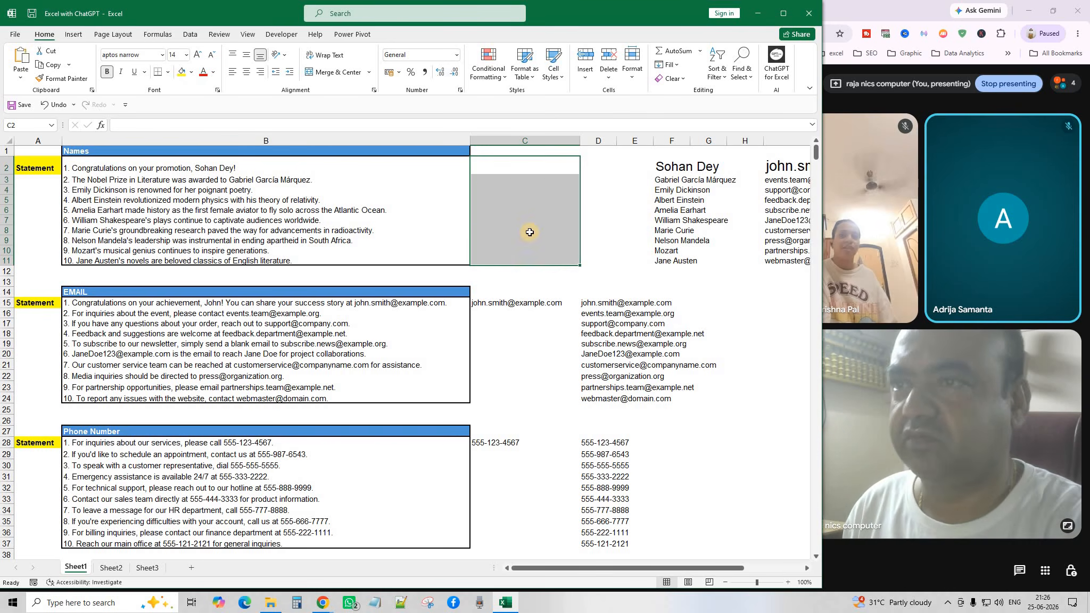
left_click(505, 162)
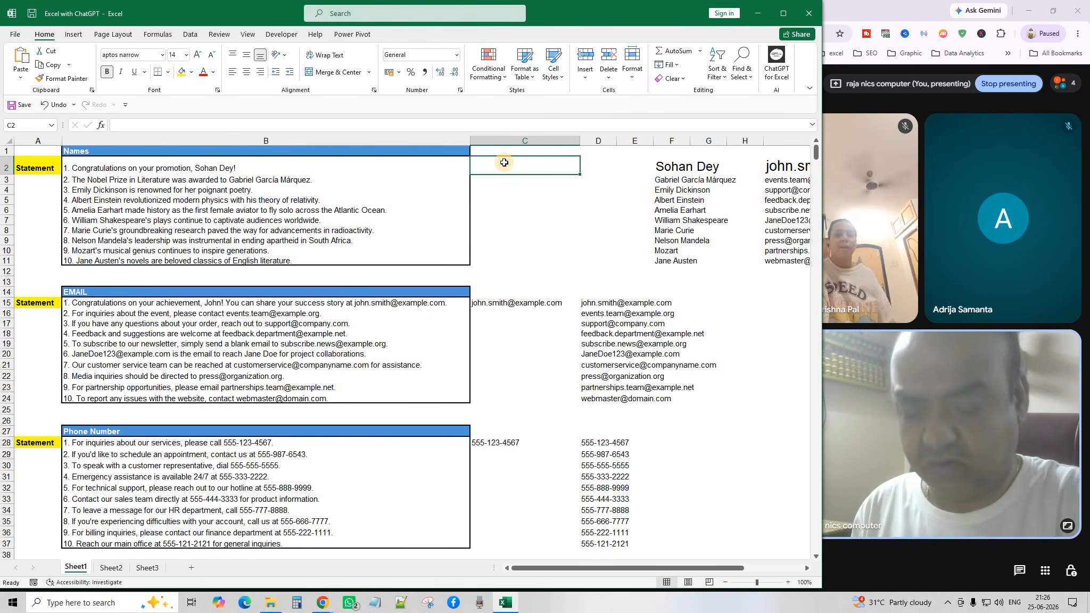
type("=")
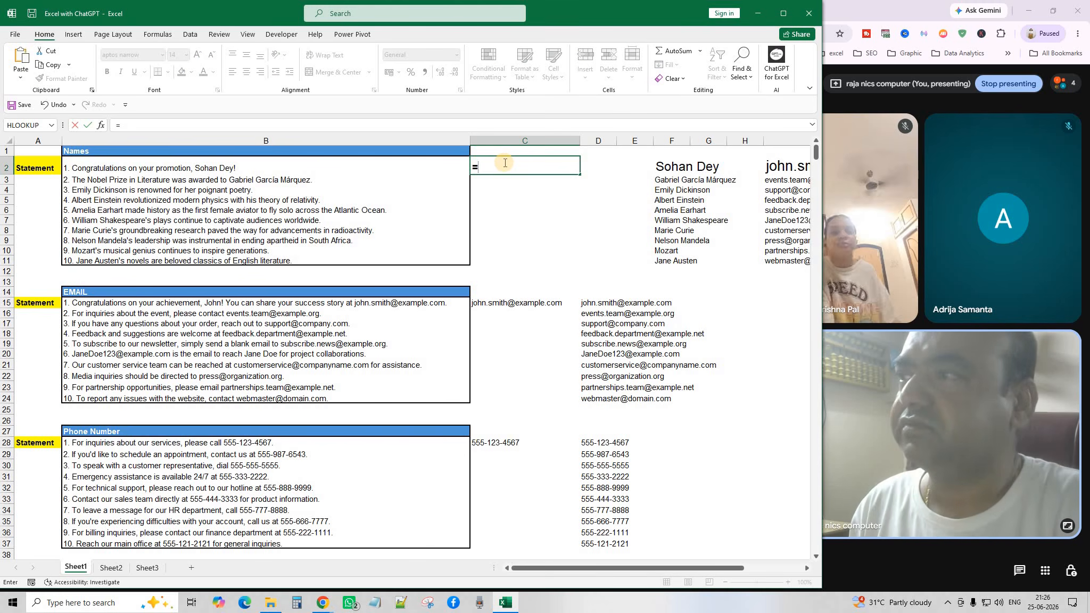
type("AI.")
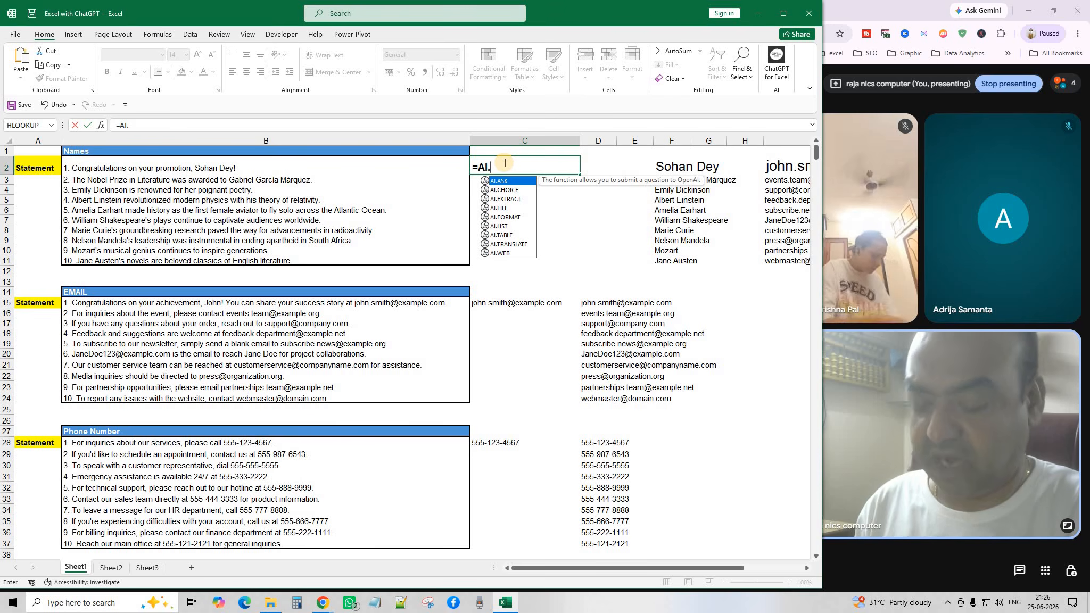
type("E")
key("Tab")
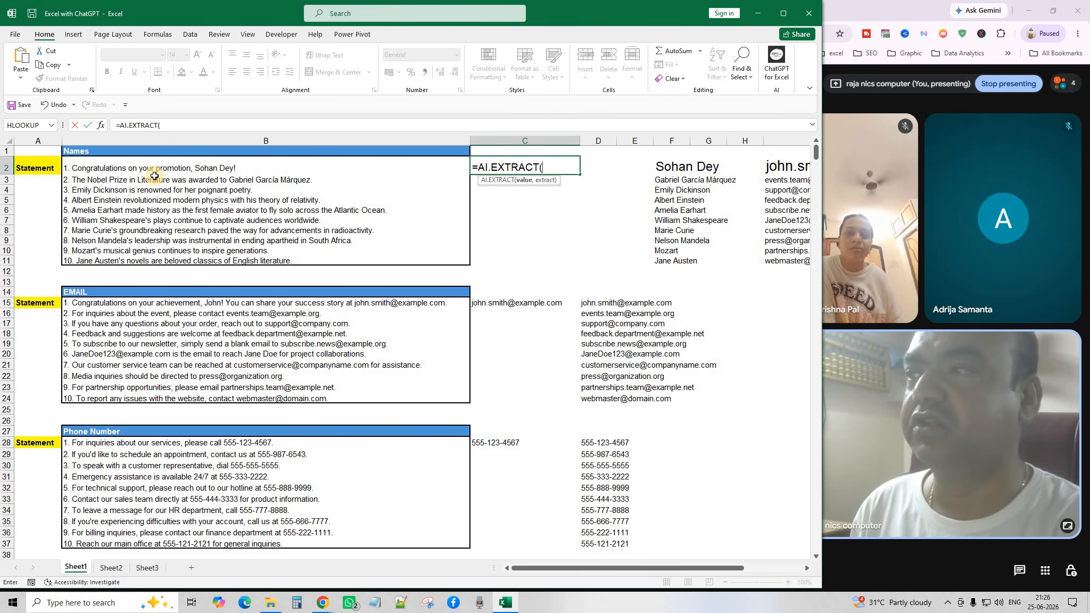
left_click_drag(154, 168, 178, 260)
type(",")
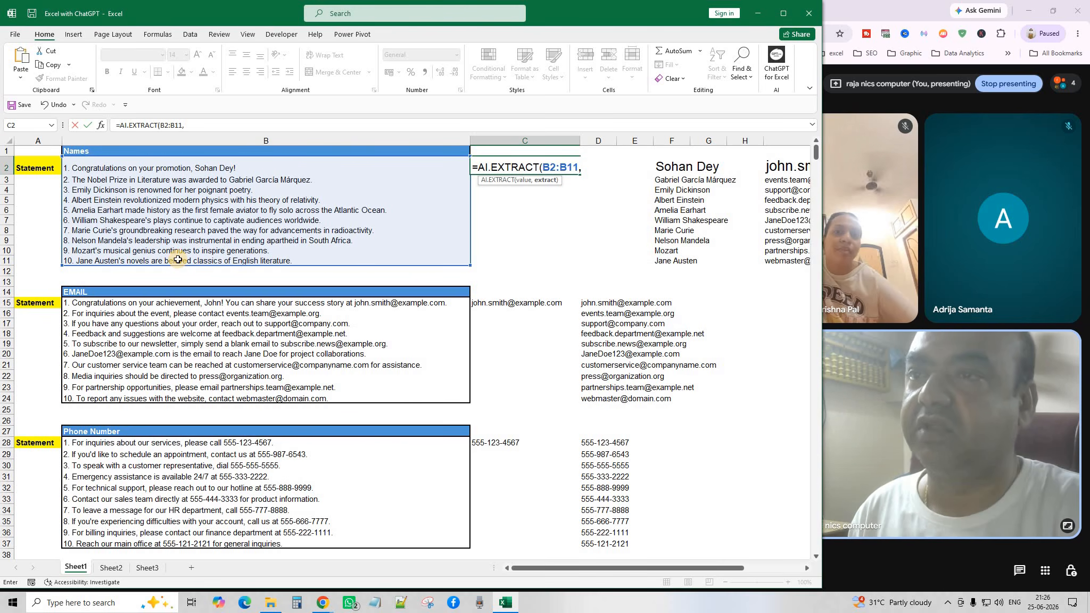
left_click(88, 154)
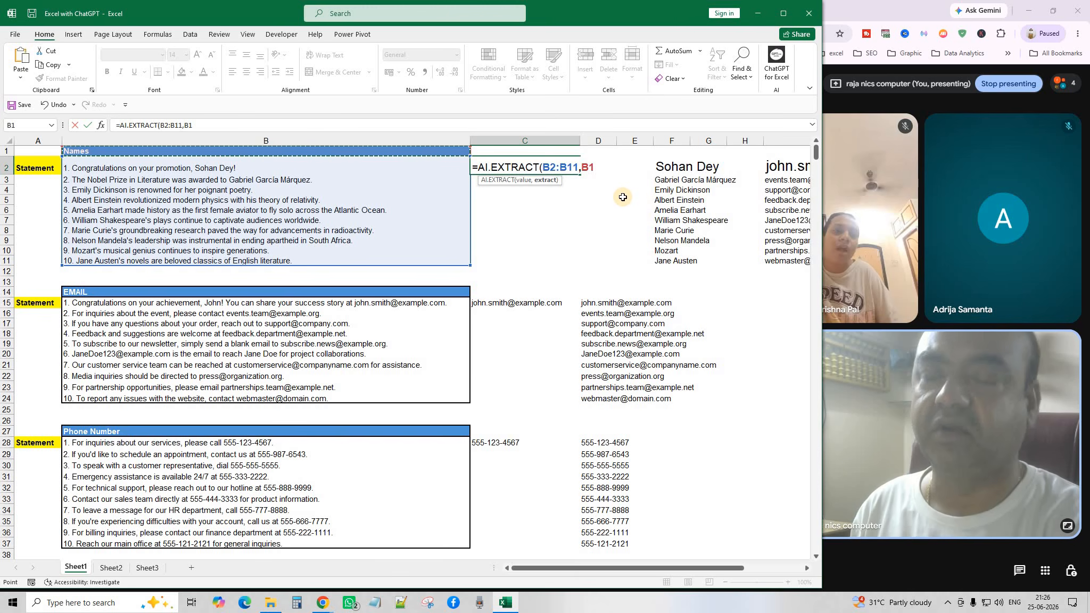
type(")")
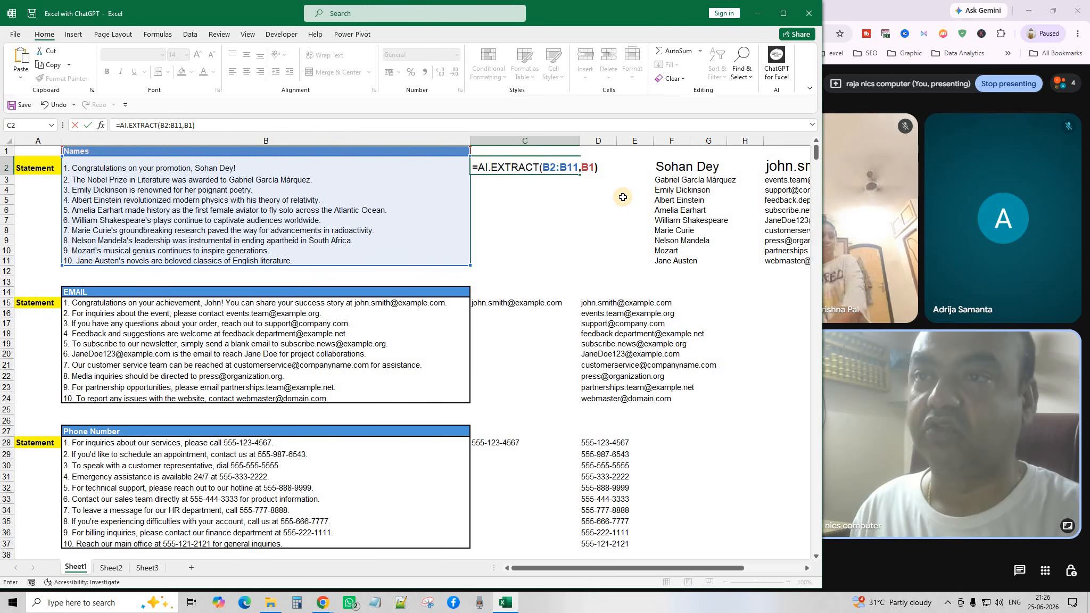
key("Return")
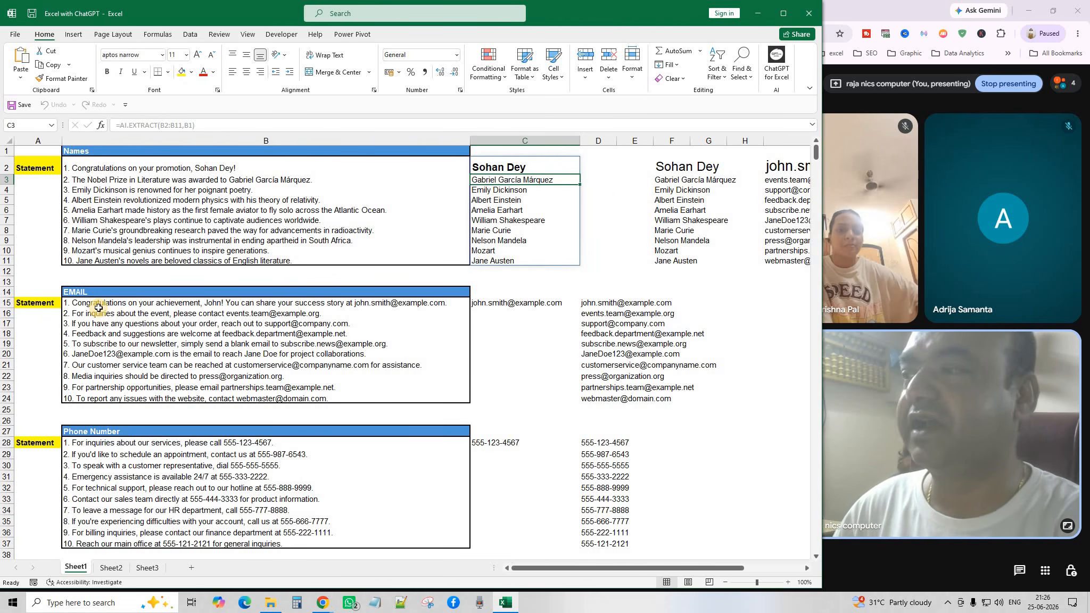
left_click_drag(106, 304, 112, 399)
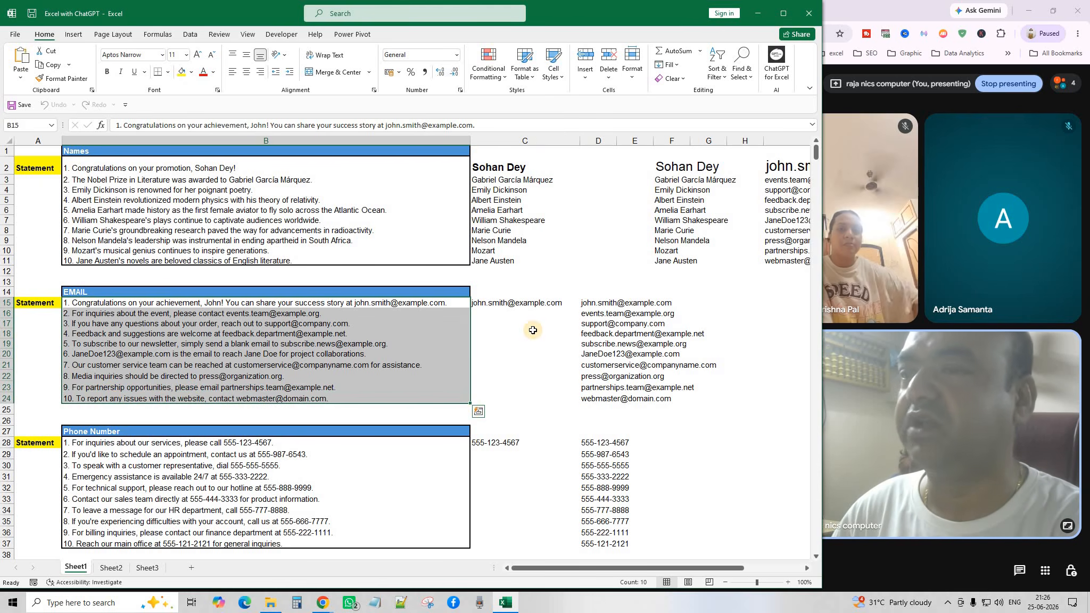
Clear the old email results in C15:F25 and format C15 as 14-point bold.
left_click(524, 331)
left_click_drag(519, 301, 653, 407)
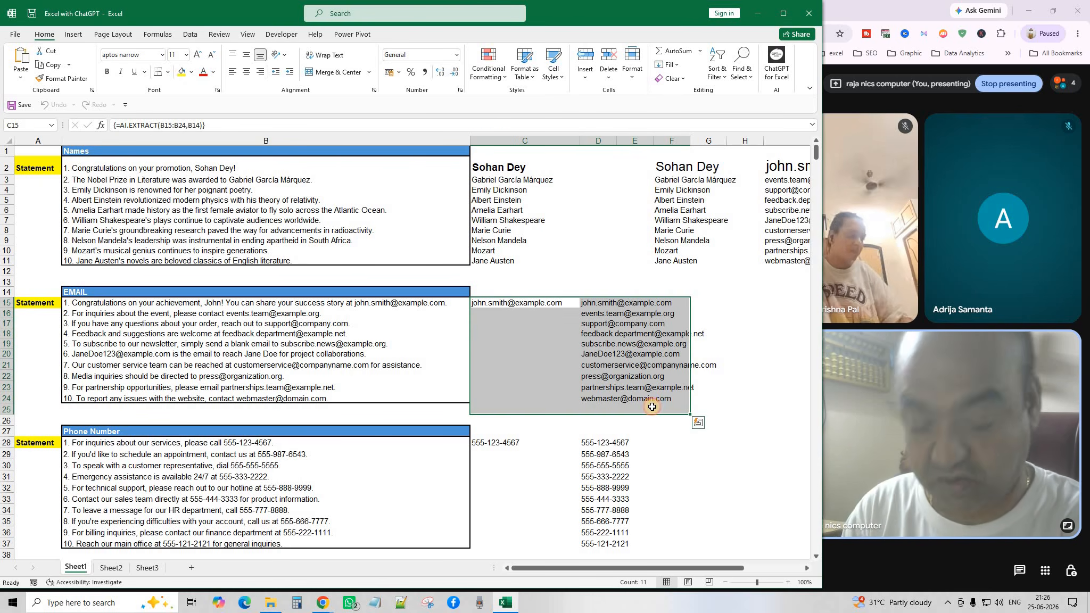
key("Delete")
left_click(505, 303)
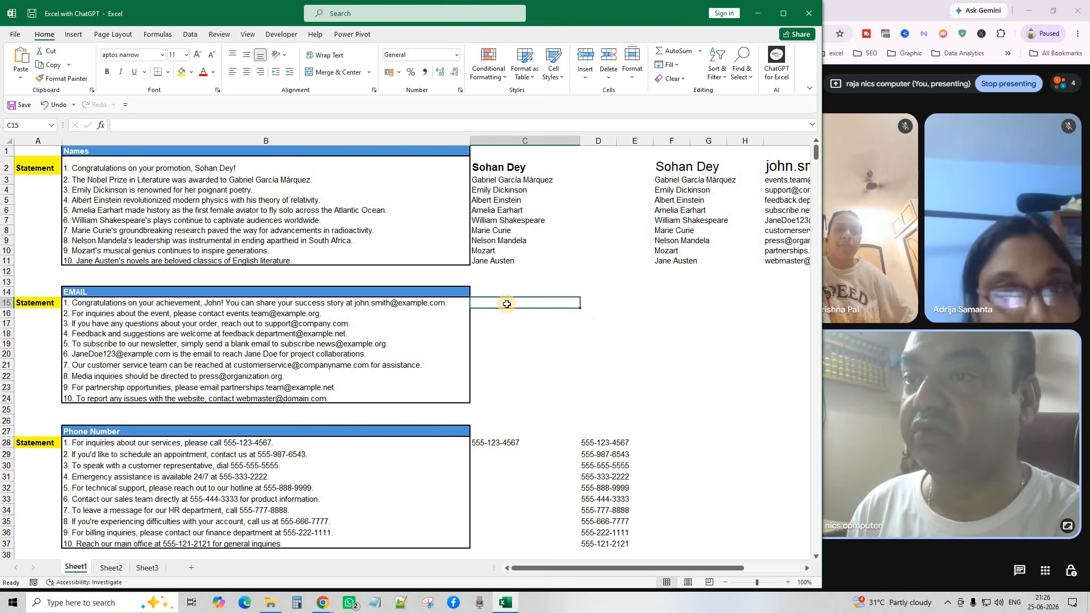
left_click(198, 55)
left_click(198, 54)
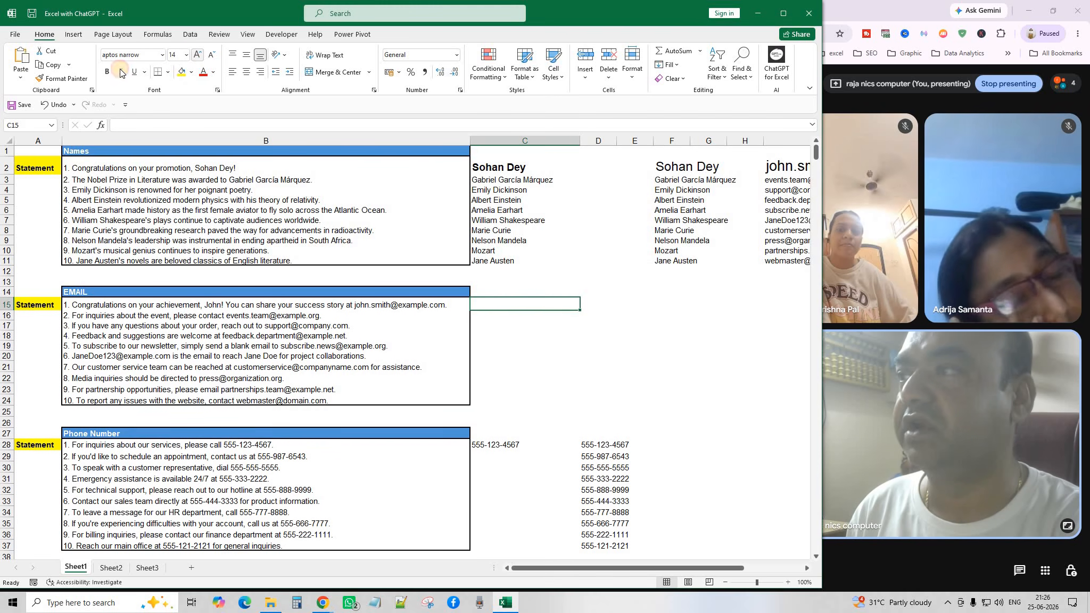
left_click(110, 72)
left_click_drag(633, 389, 665, 400)
left_click(501, 304)
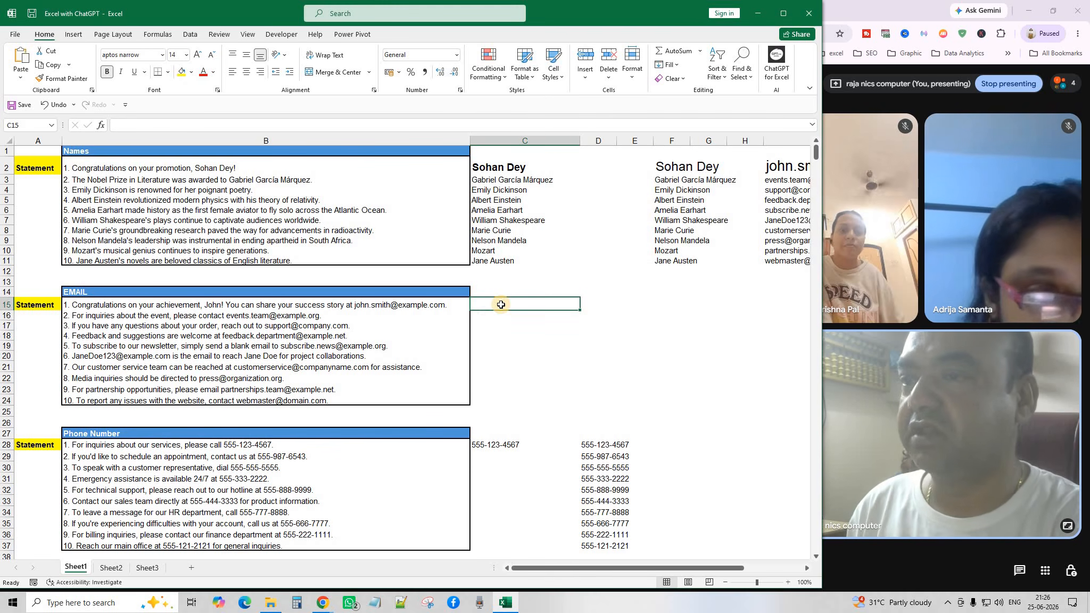
Enter =AI.EXTRACT(B15:B24,"EMAIL") in C15.
type("=A")
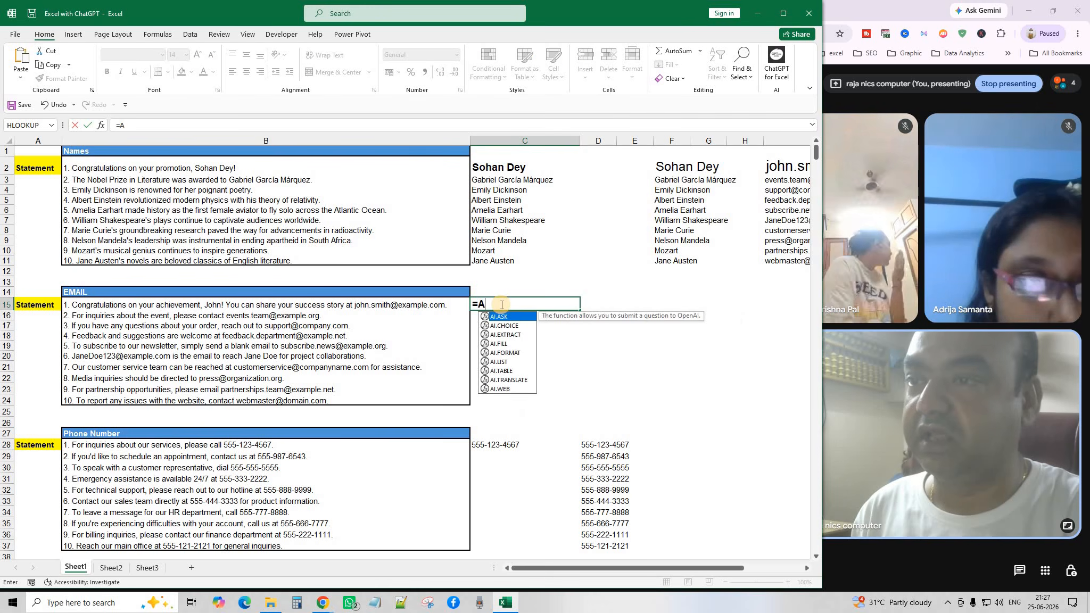
type("I.E")
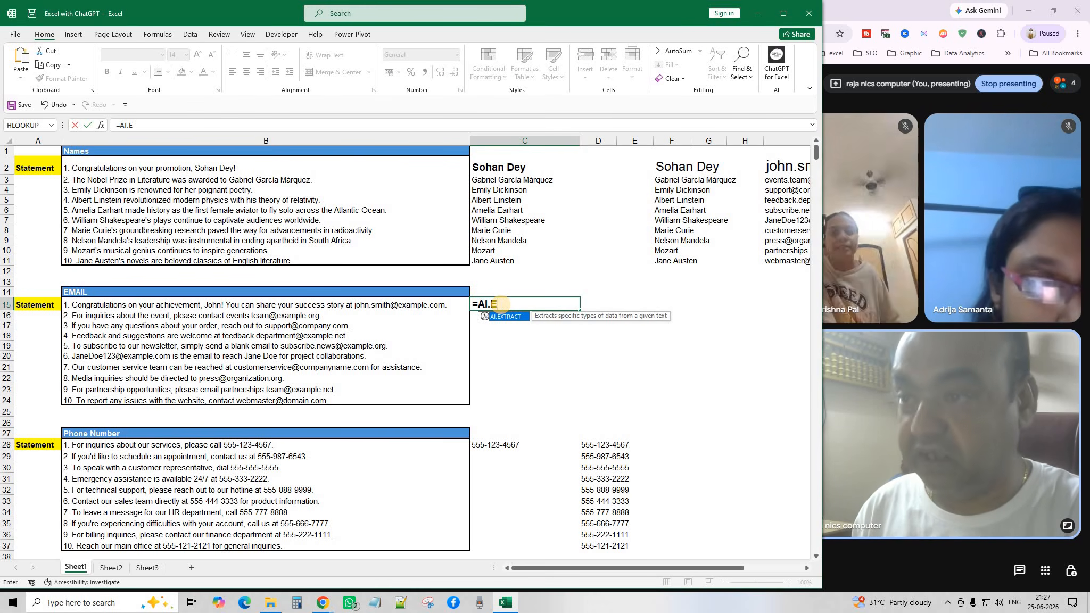
key("Tab")
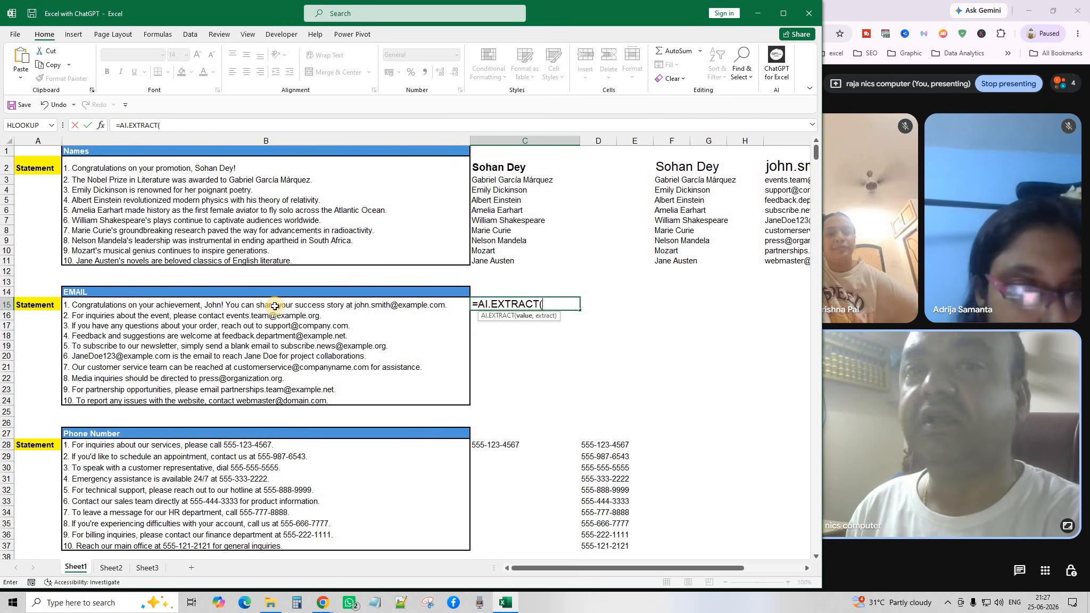
left_click_drag(275, 306, 280, 399)
type(",\"EMAIL")
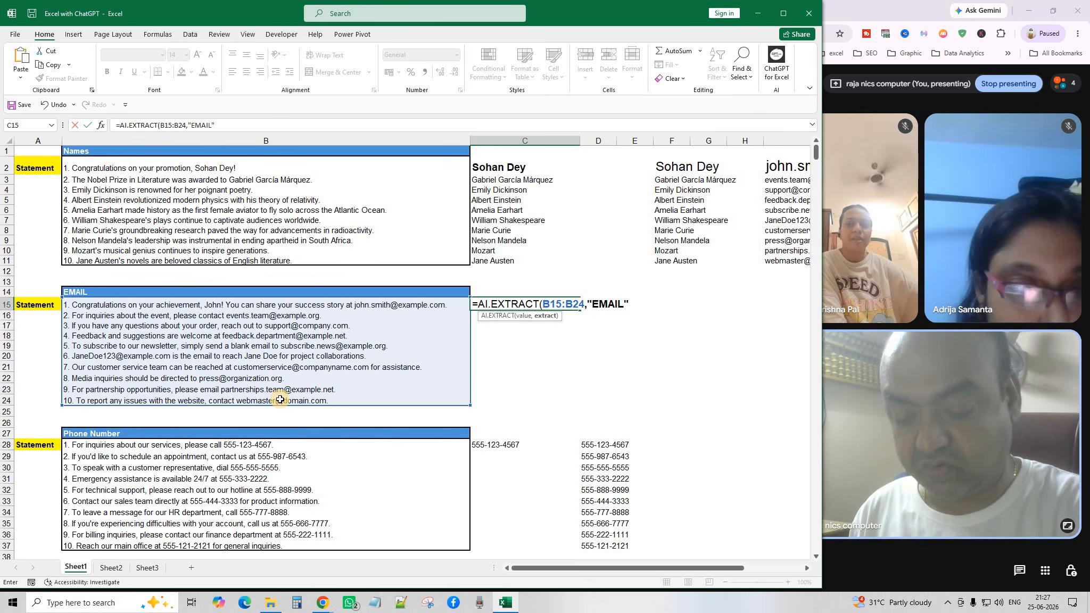
type("\")")
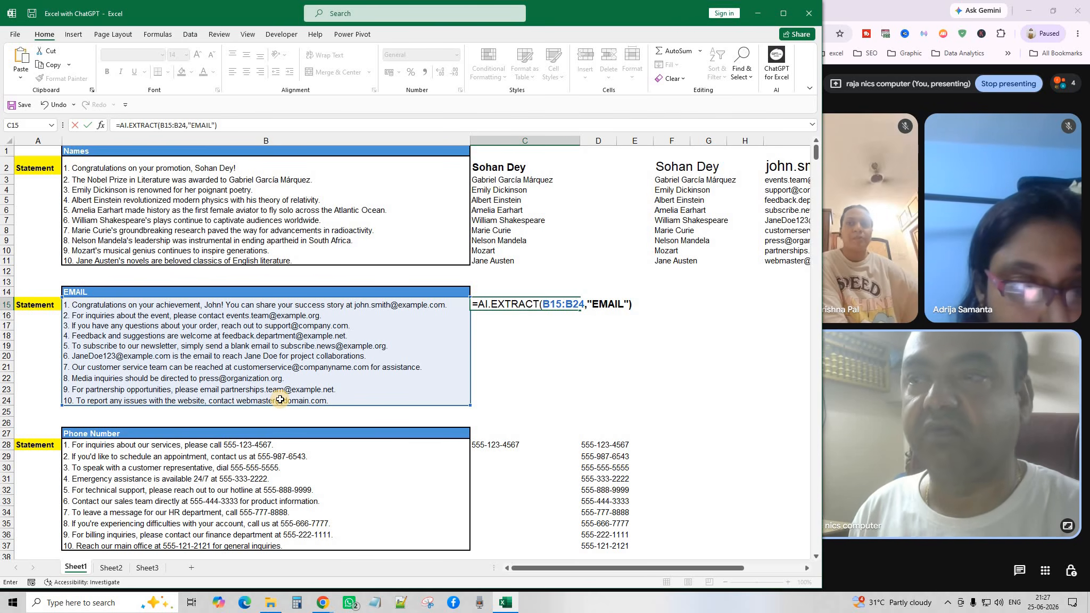
key("Return")
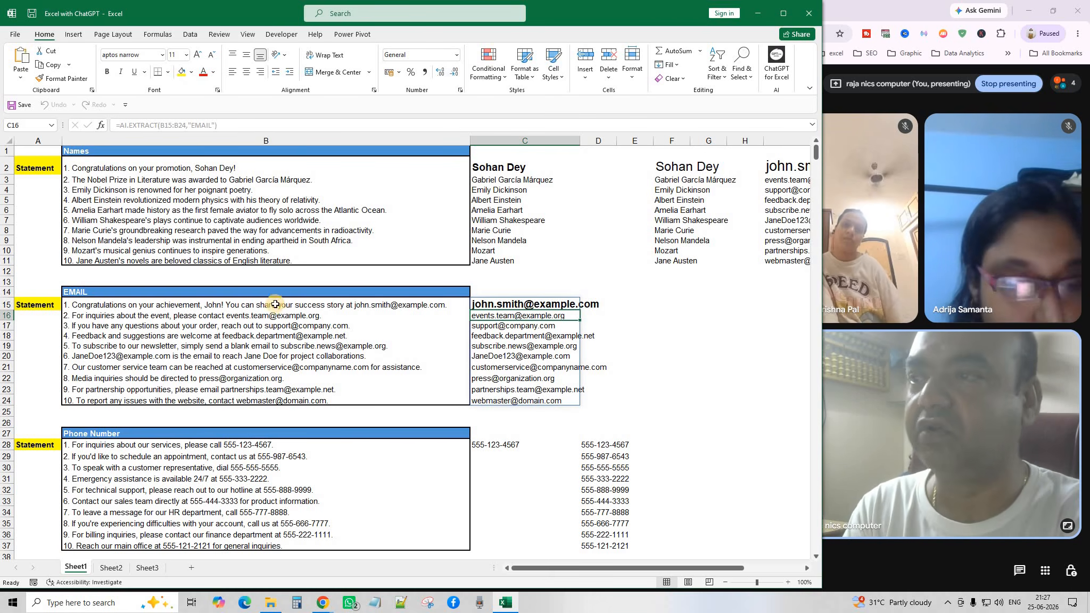
Check the email statements, recalculate C15's formula, then delete the extracted emails in column C.
left_click_drag(275, 308, 290, 335)
left_click(292, 326)
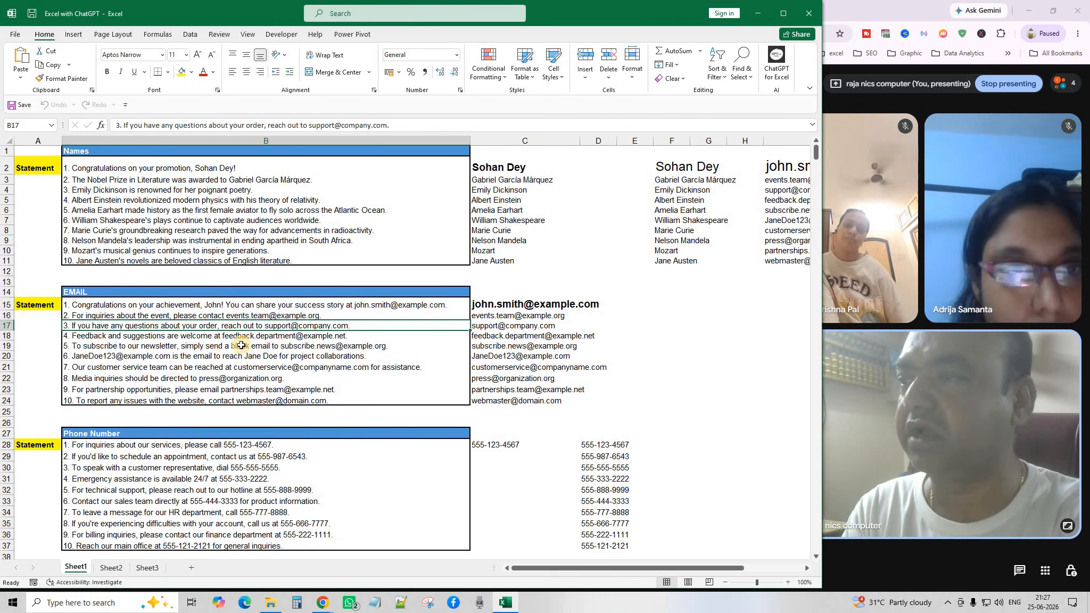
left_click(242, 346)
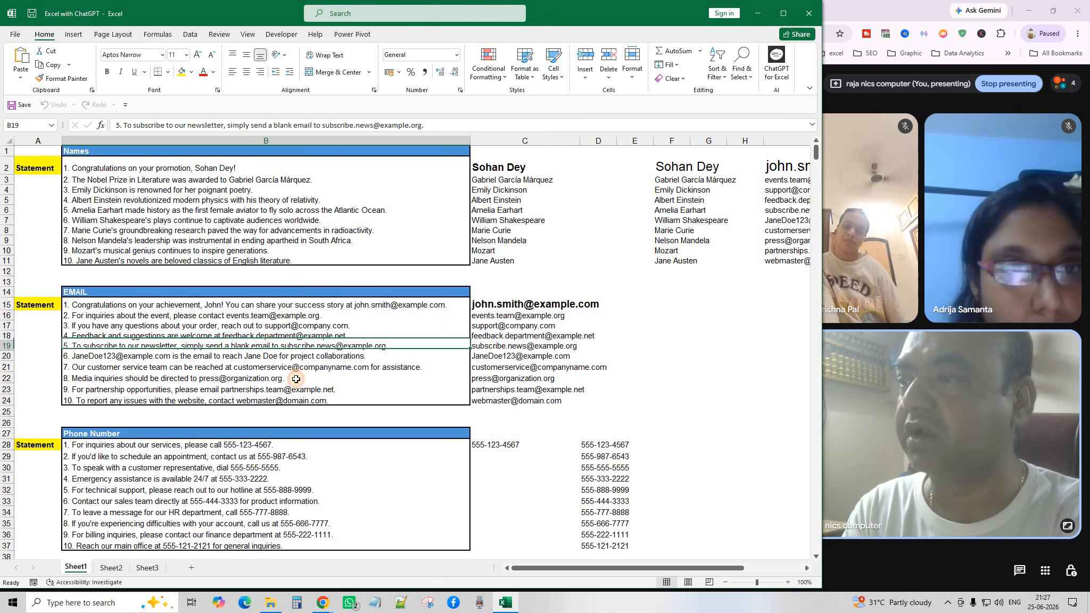
left_click(527, 345)
double_click(545, 304)
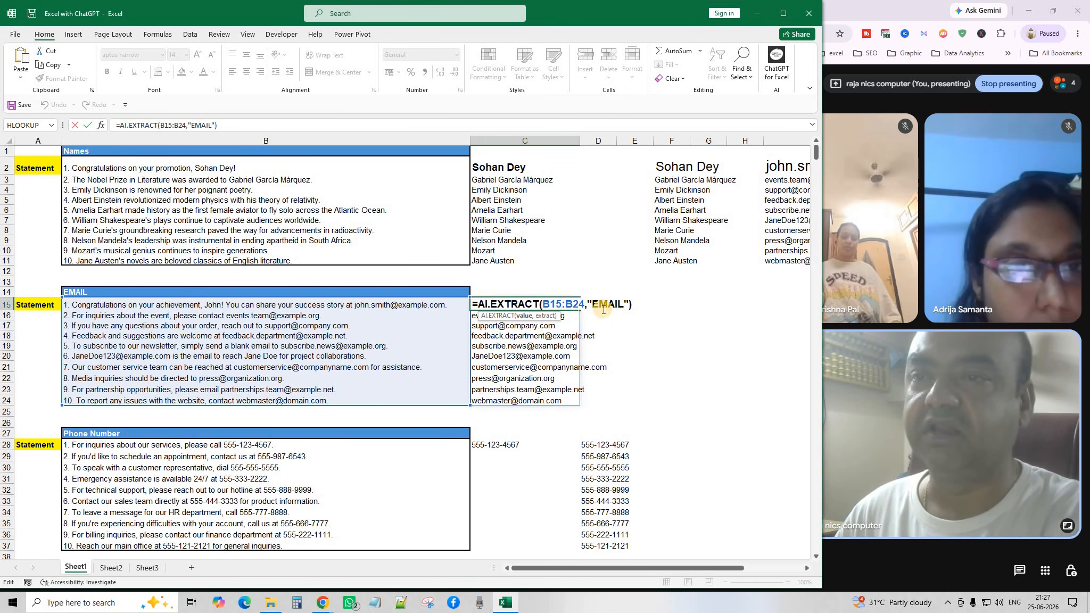
key("Return")
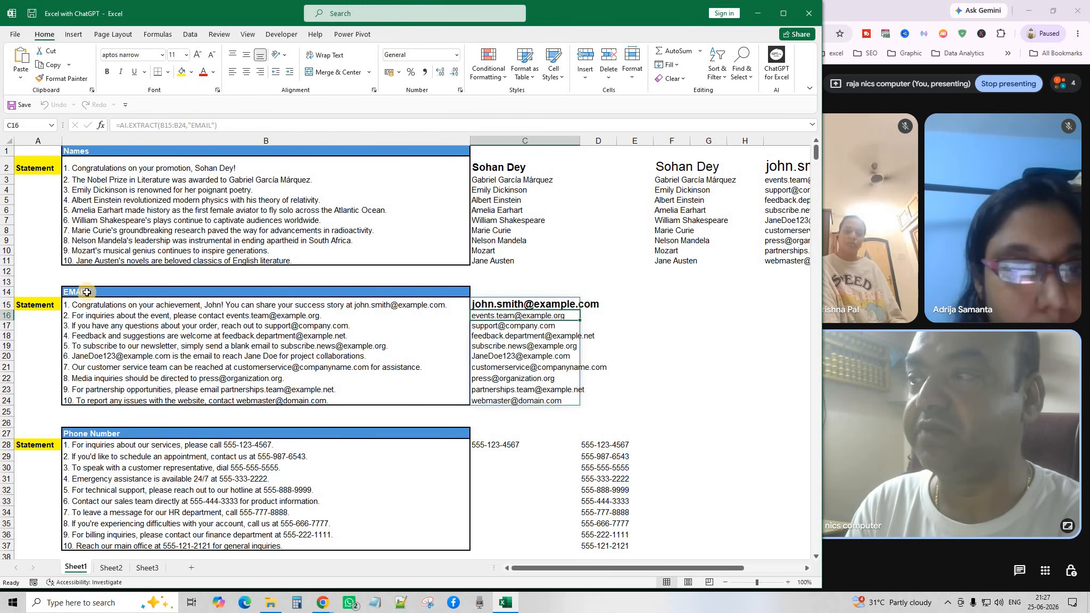
left_click_drag(506, 305, 526, 408)
key("Delete")
left_click(708, 326)
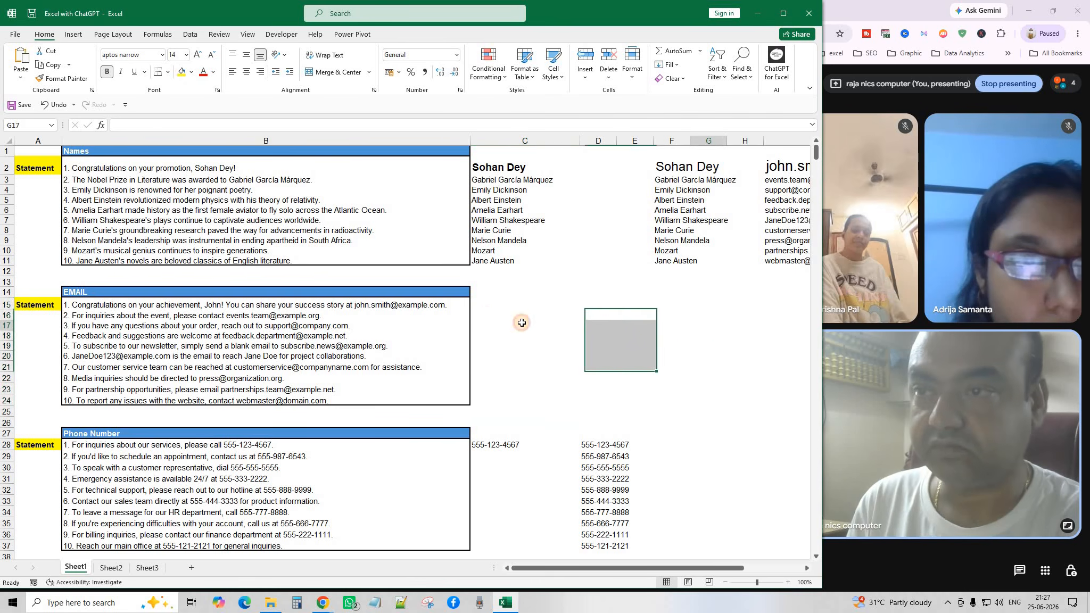
Enter =AI.EXTRACT(B15:B24,B14) in C15, using the EMAIL header, then scroll down.
left_click(486, 305)
type("=")
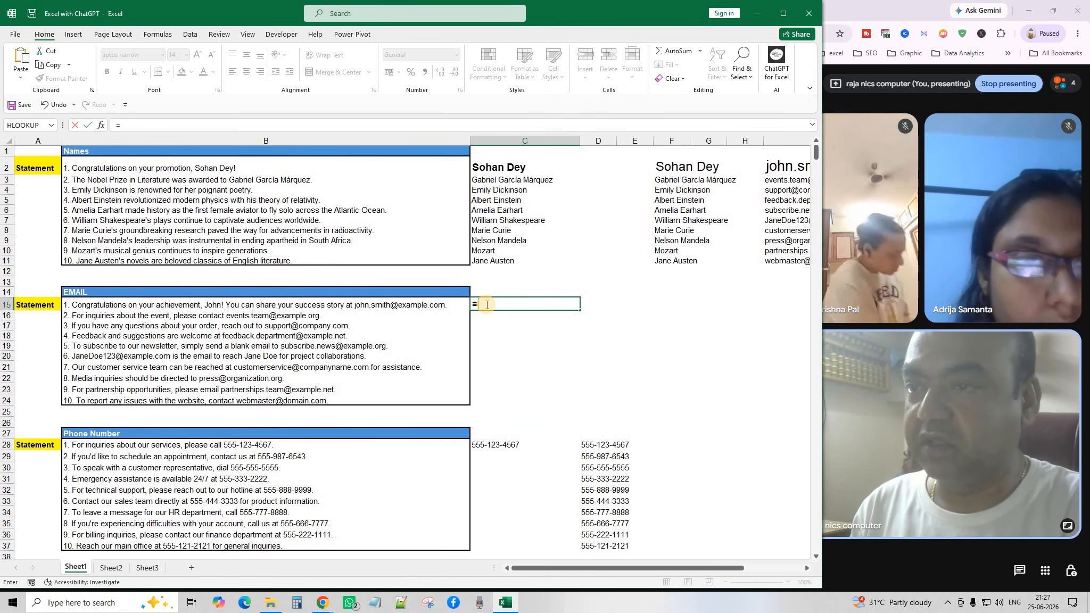
type("AI.EXTRACT(")
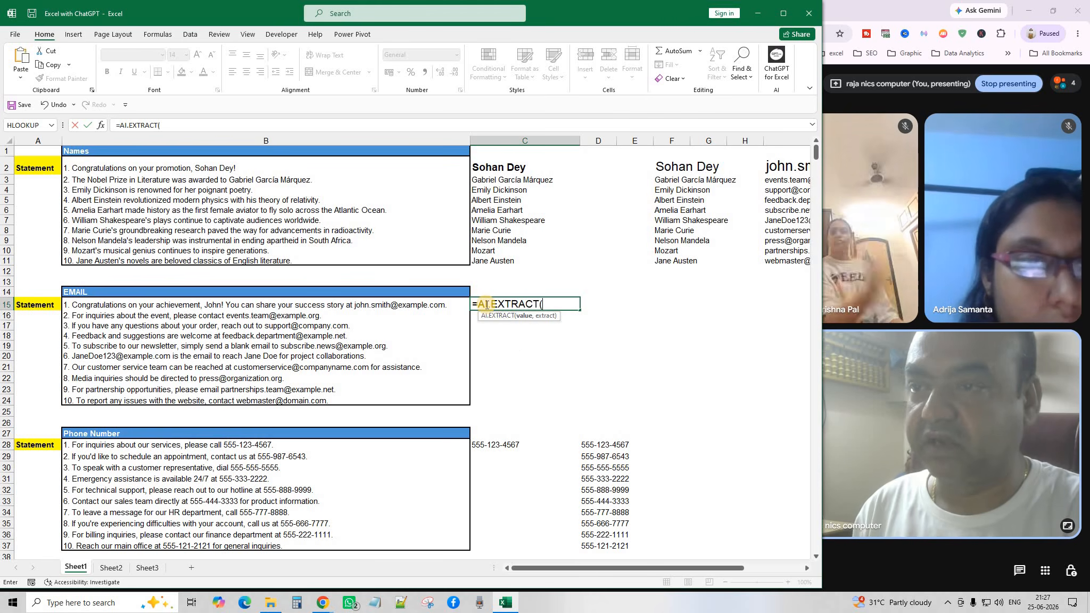
left_click_drag(304, 306, 309, 400)
type(",")
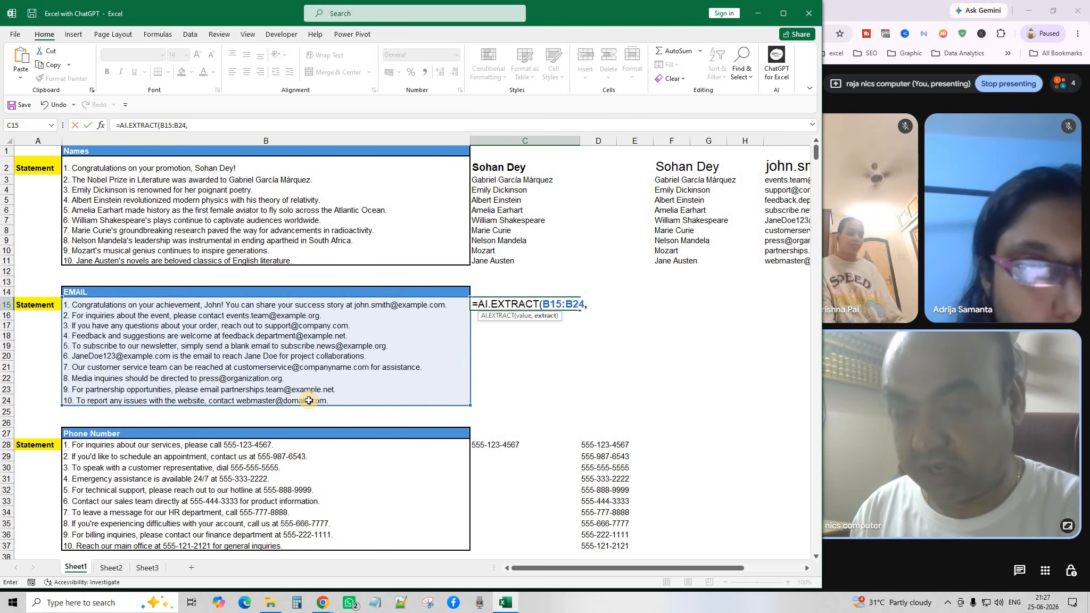
left_click(125, 292)
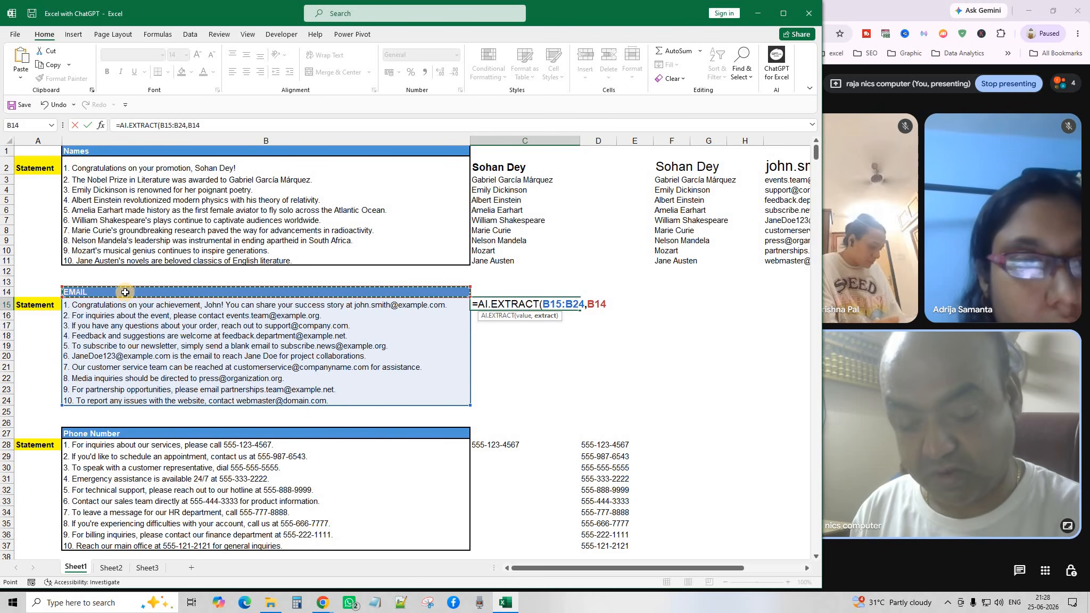
type(")")
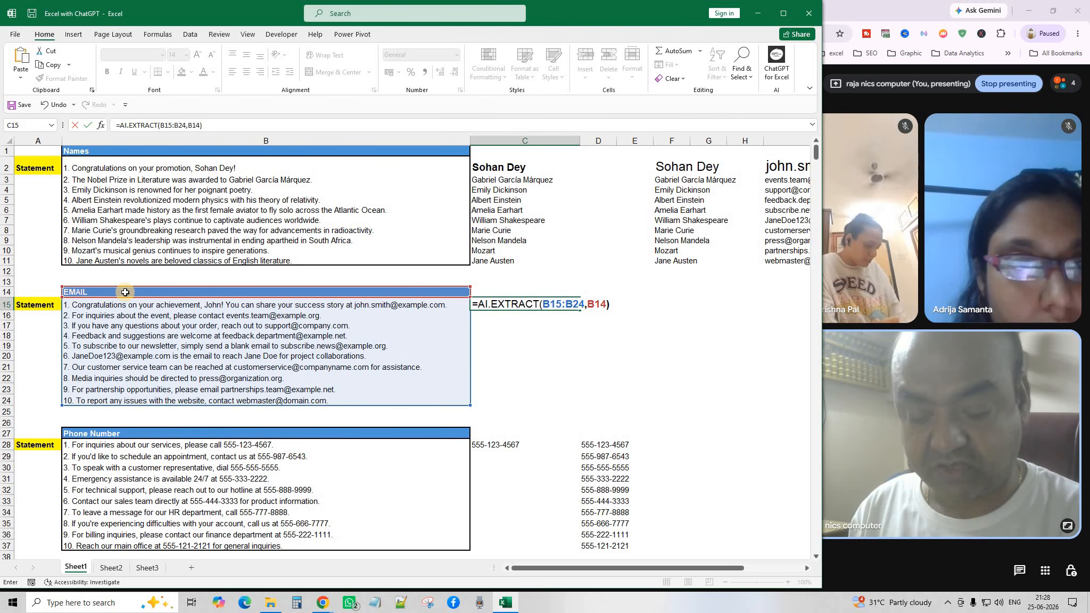
key("Return")
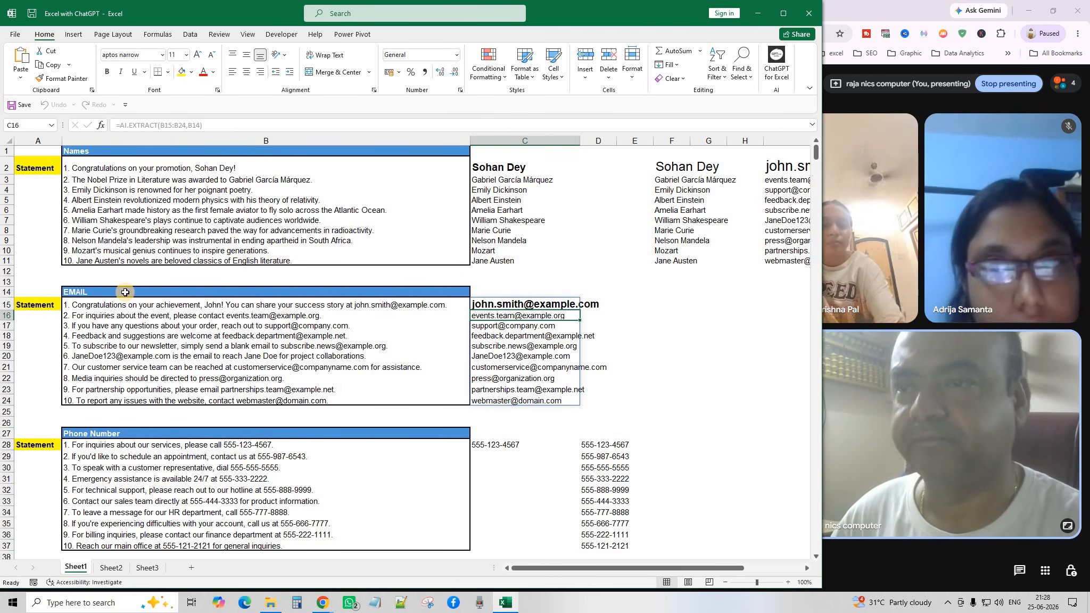
scroll(517, 384, "down", 1)
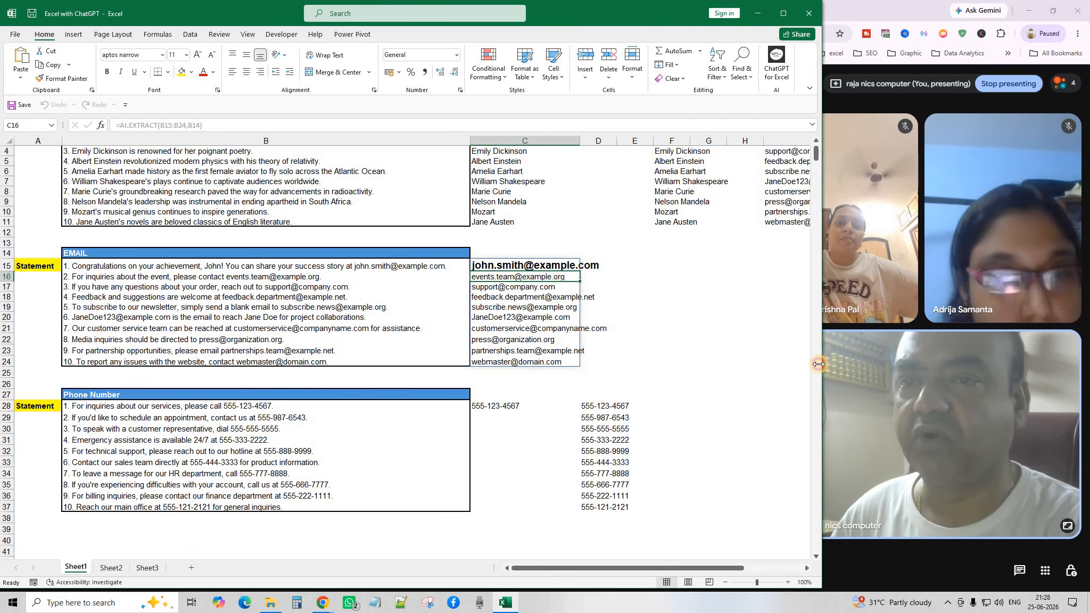
Clear the old phone-number results from C28:E37.
left_click_drag(819, 364, 810, 366)
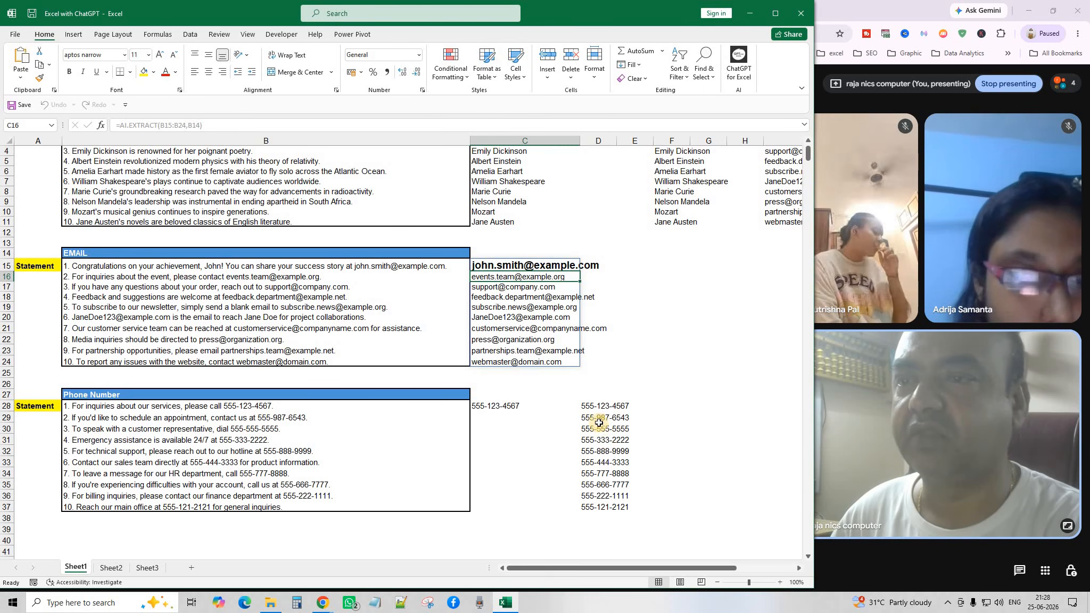
left_click_drag(506, 409, 629, 506)
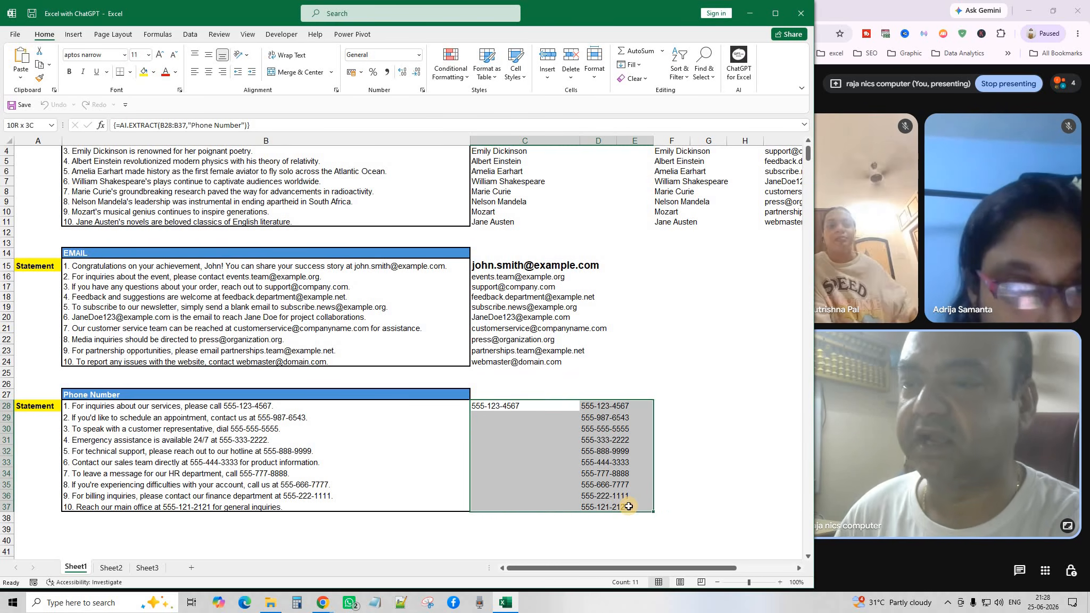
key("Delete")
left_click(671, 472)
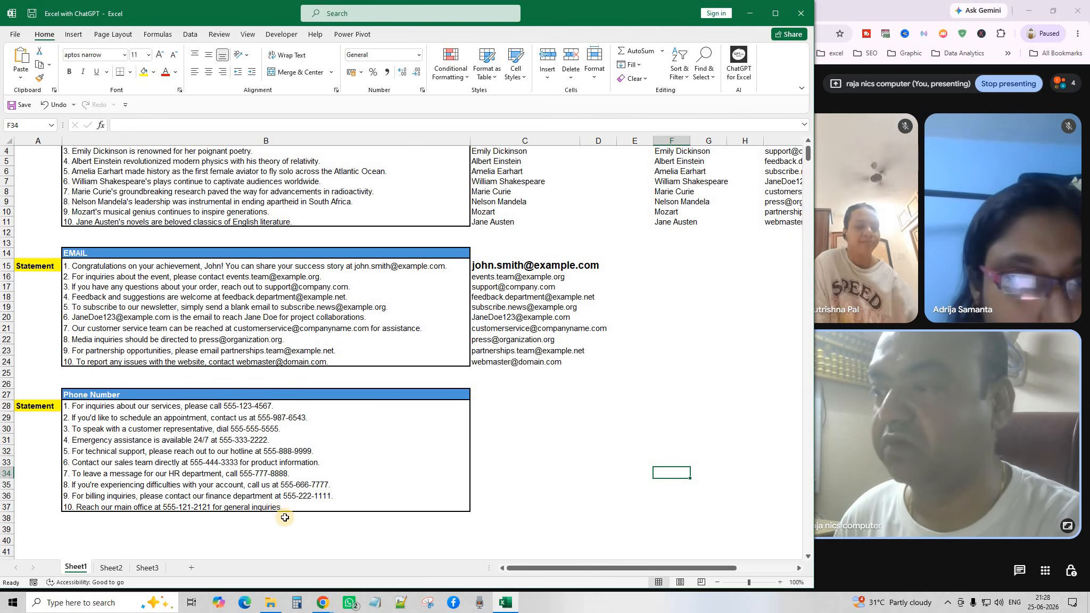
Enter =AI.EXTRACT(B28:B37,B27) in C27 to return the ten phone numbers.
left_click(504, 397)
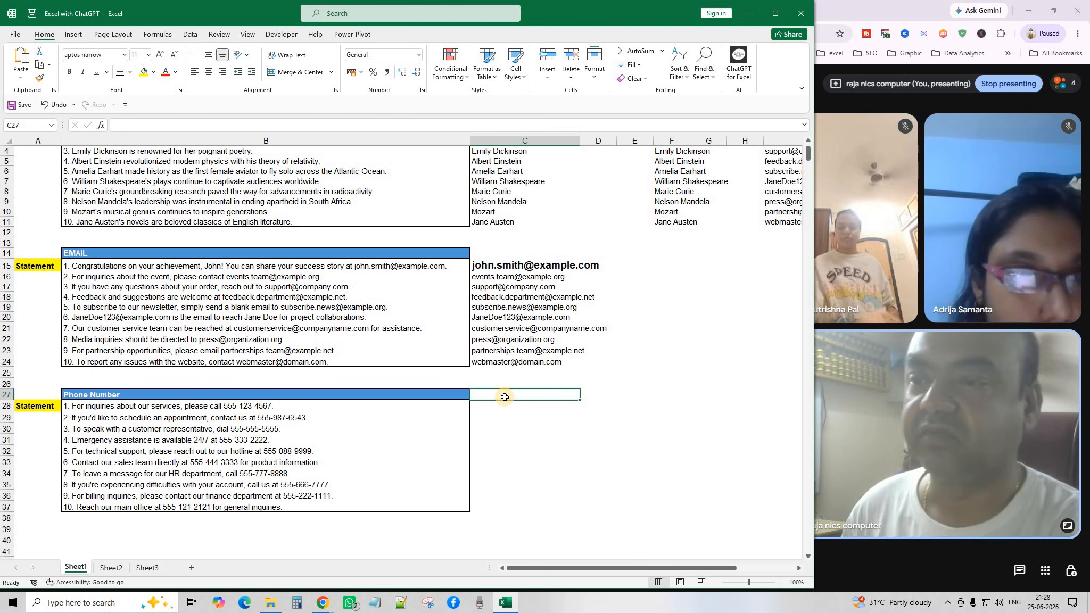
type("=AI")
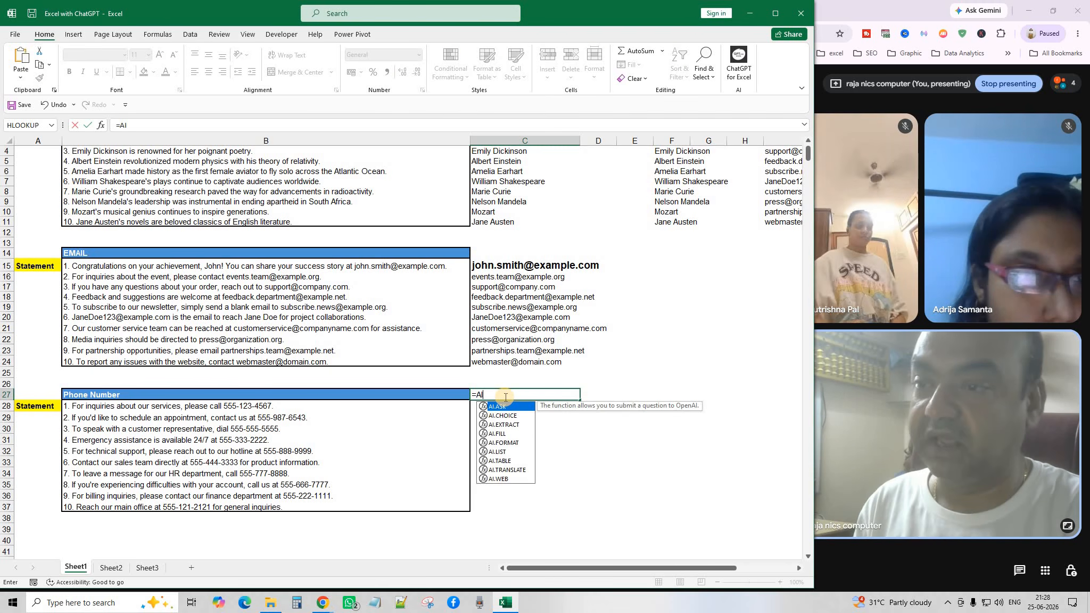
type(".E")
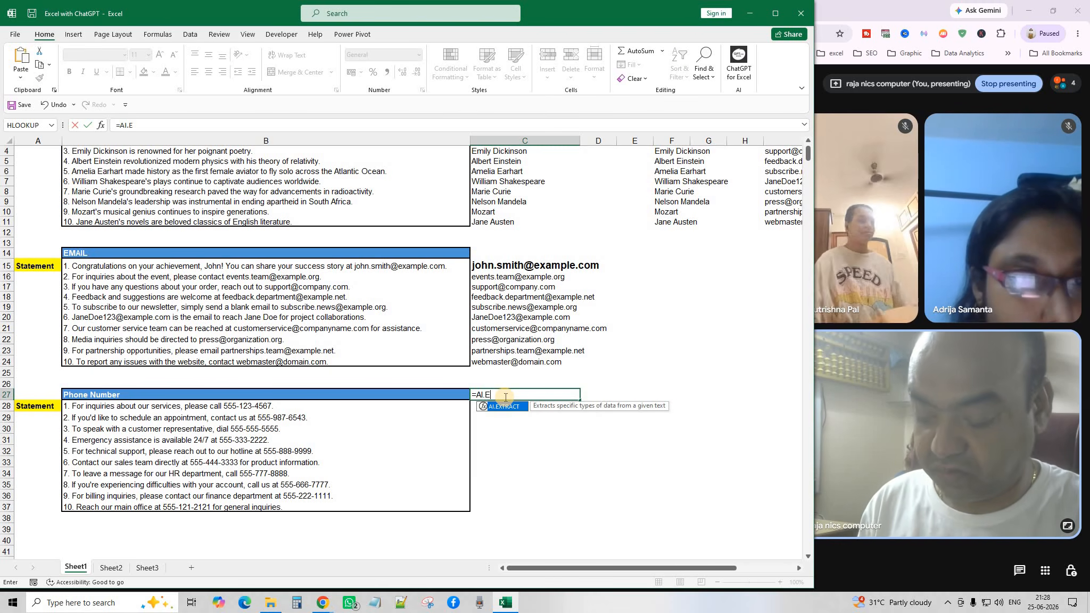
key("Tab")
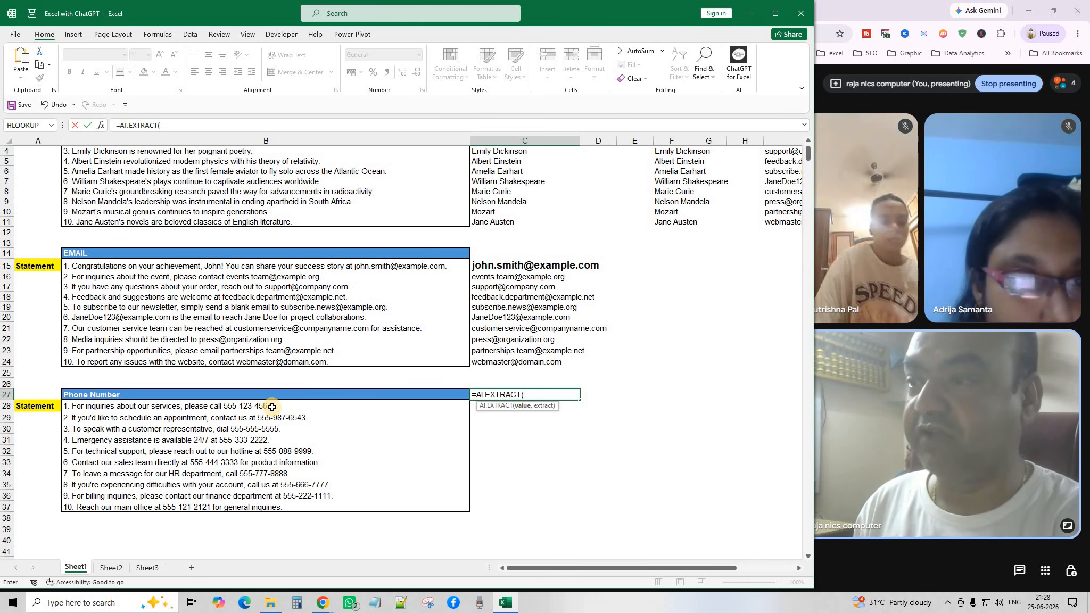
left_click(281, 482)
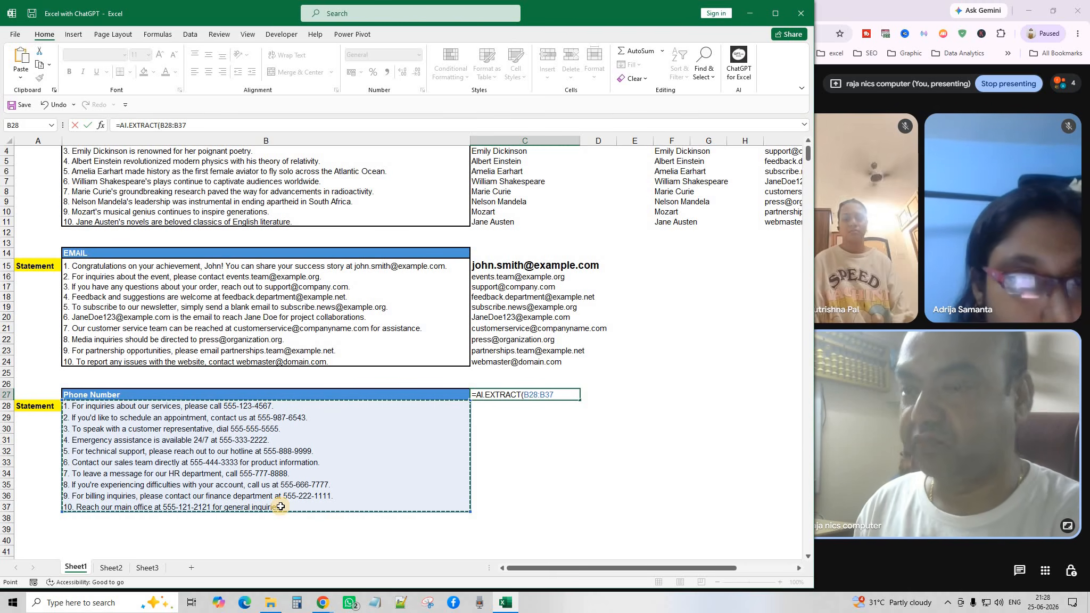
type(",")
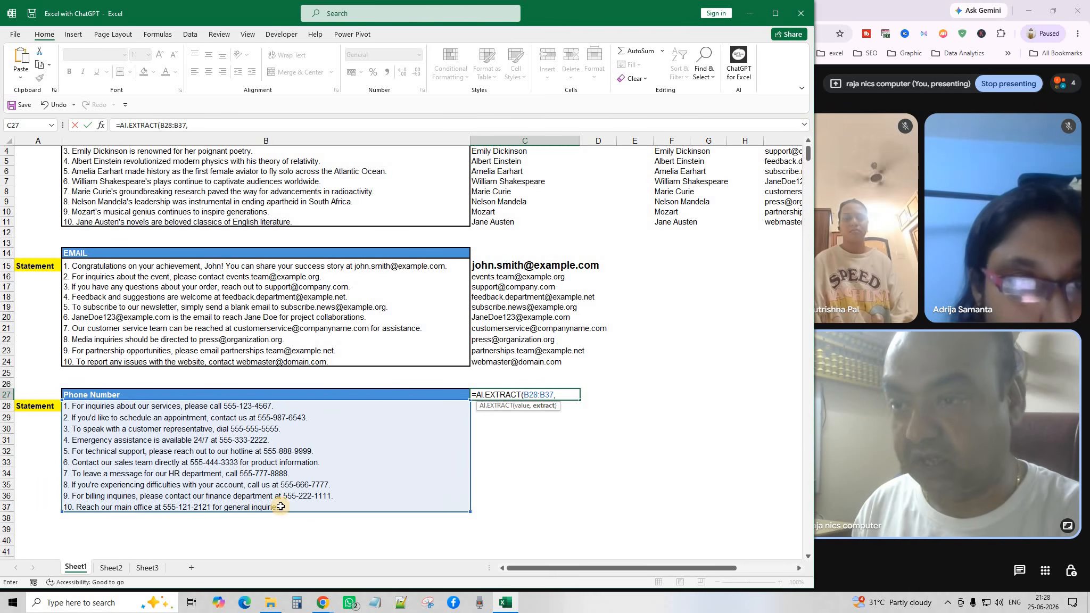
left_click(124, 394)
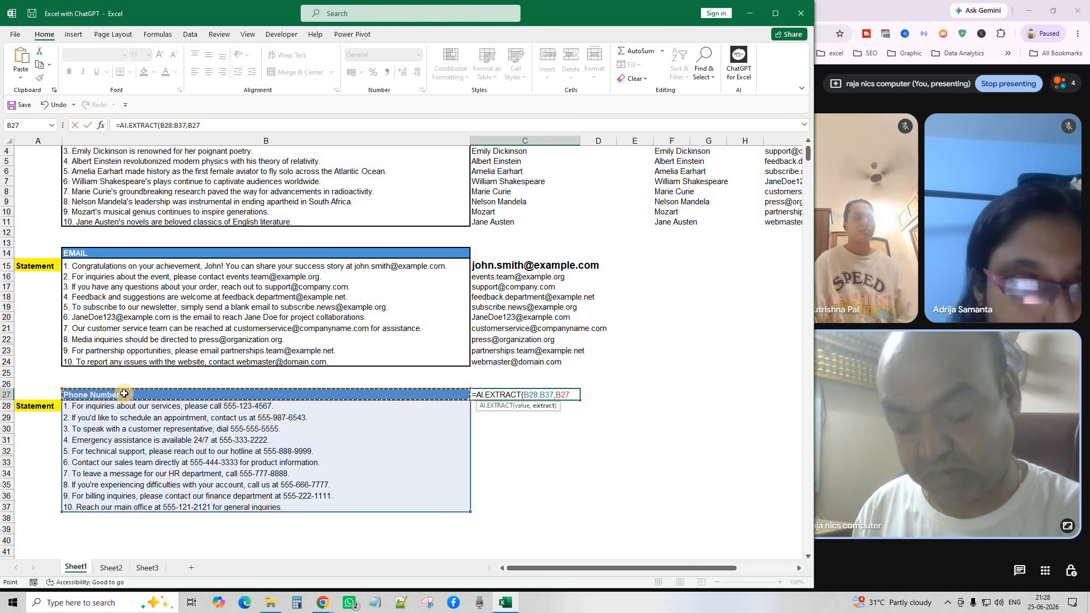
key("Return")
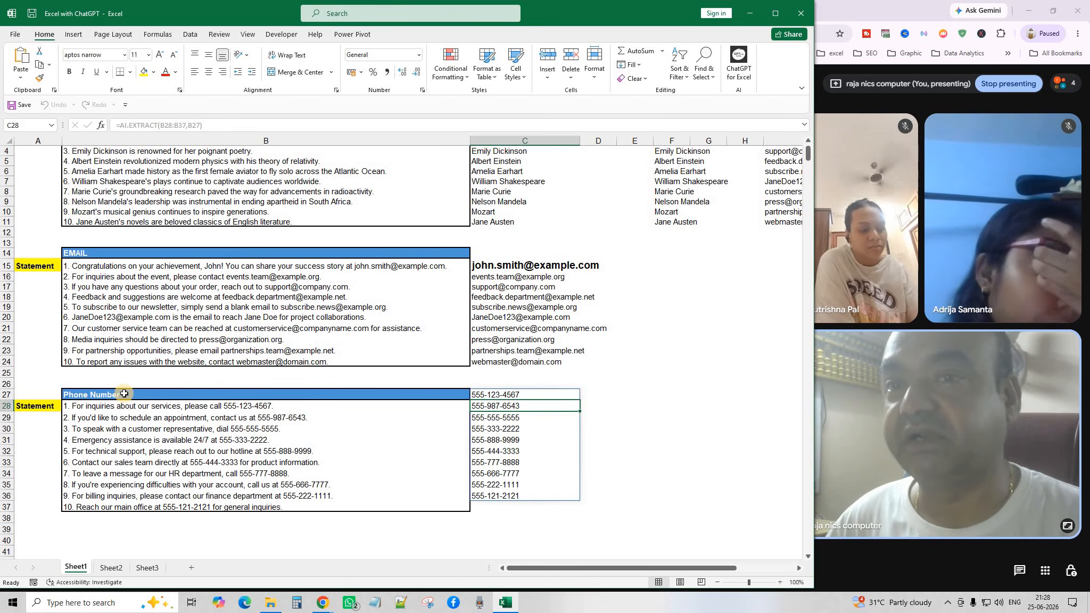
scroll(194, 237, "up", 1)
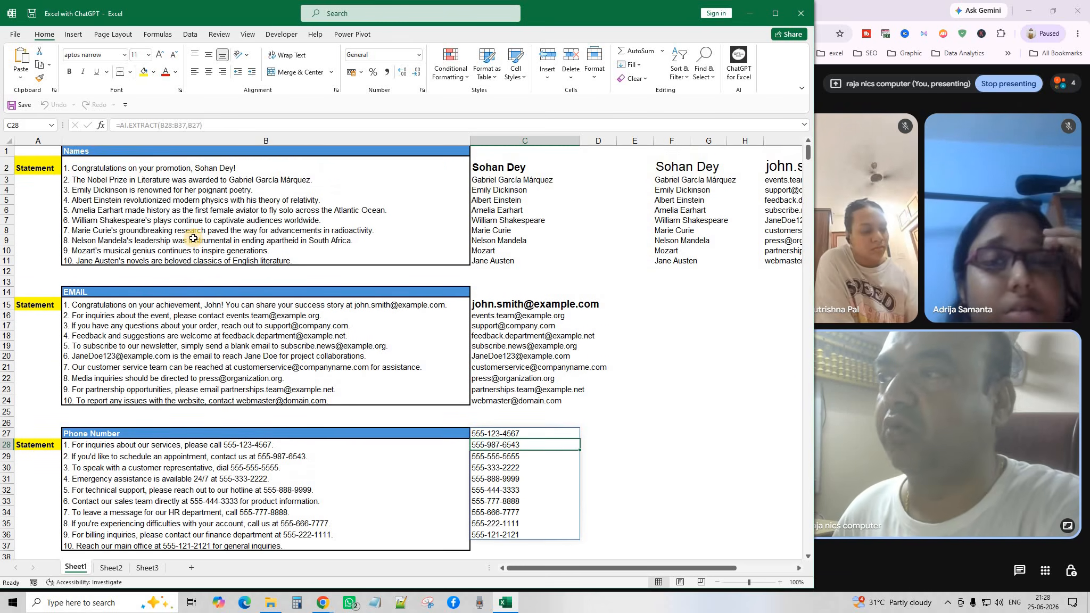
scroll(194, 239, "down", 2)
scroll(194, 239, "up", 1)
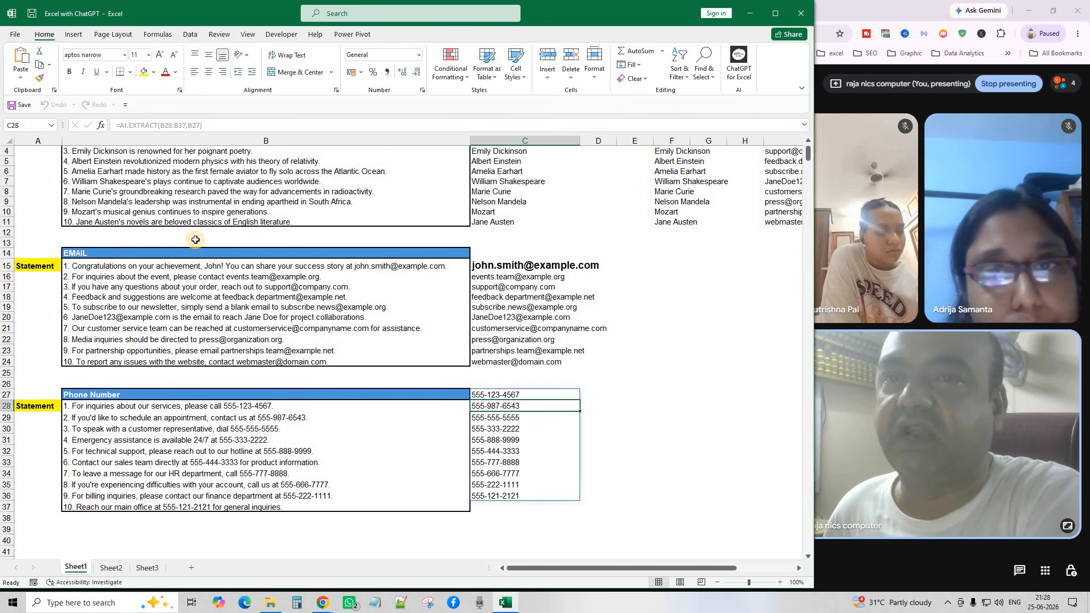
scroll(234, 261, "up", 1)
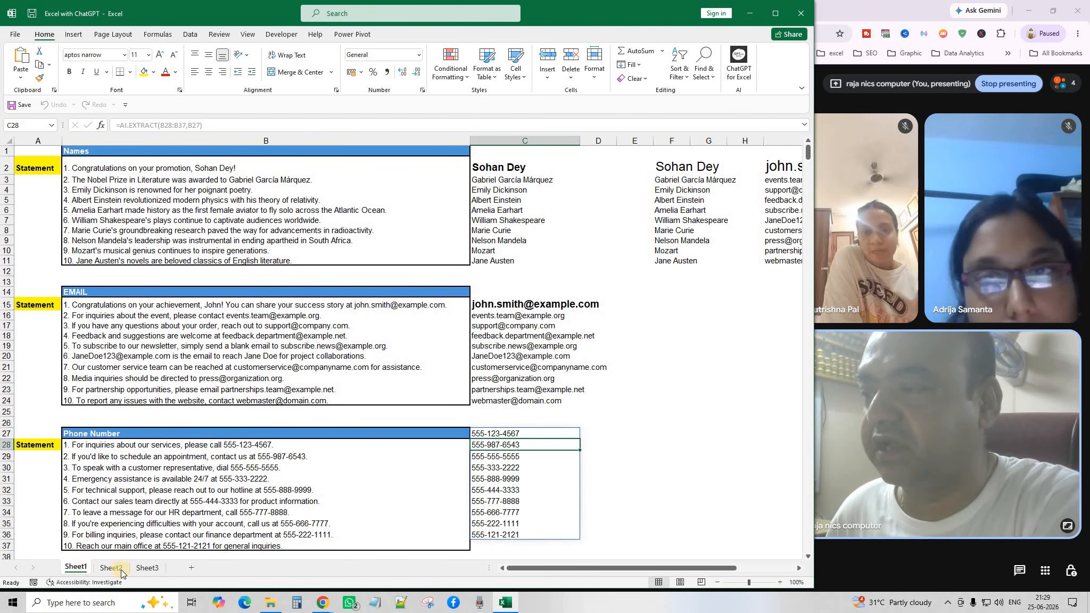
Insert Sheet4 and type a NAME heading in F4, enlarging its font three steps.
left_click(189, 569)
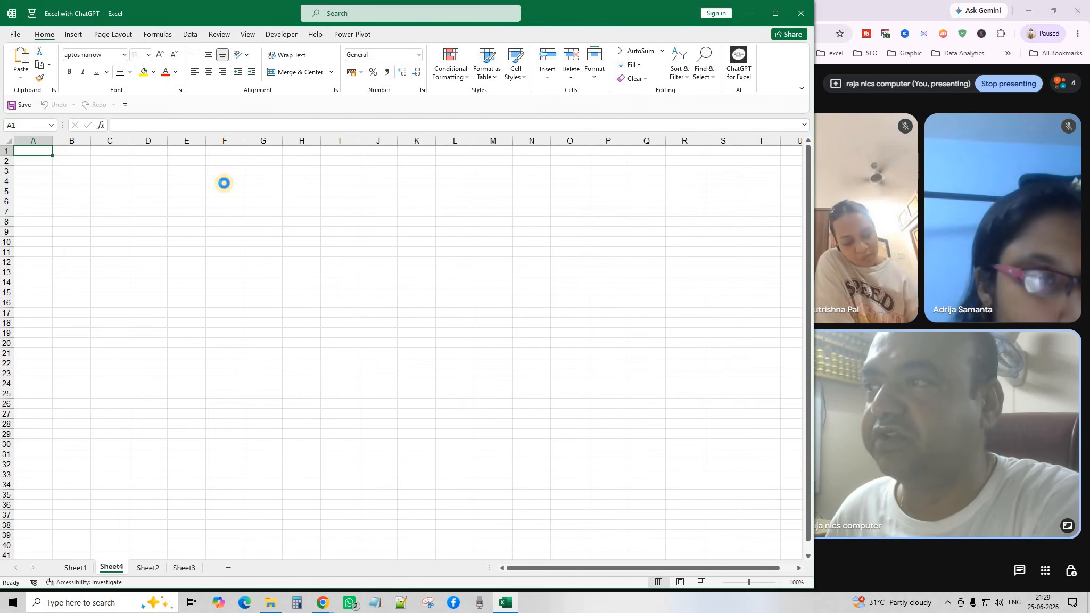
left_click(224, 183)
type("NAME")
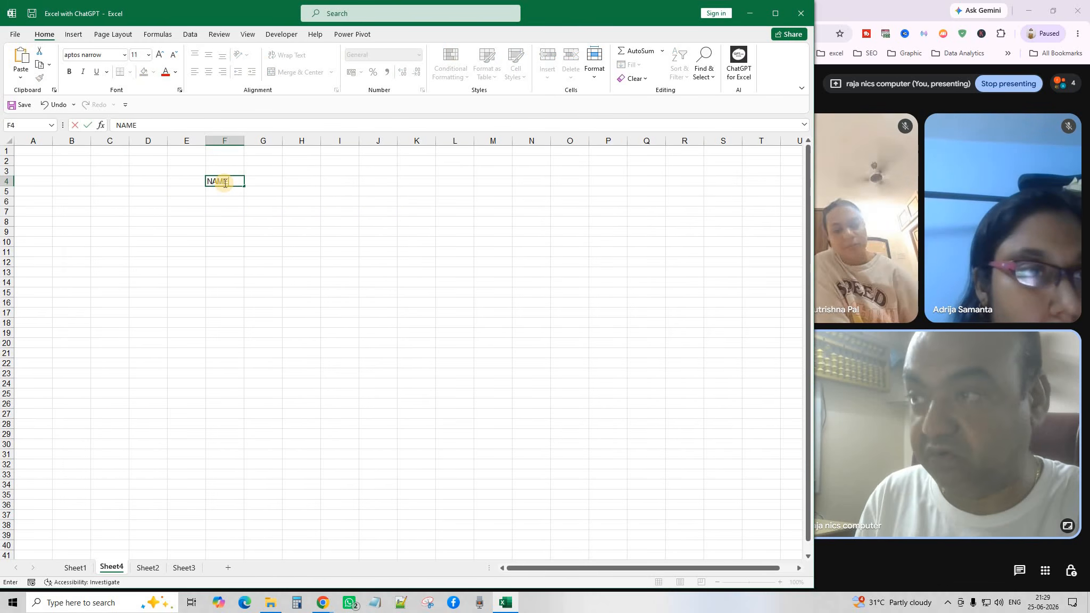
key("Tab")
left_click(222, 183)
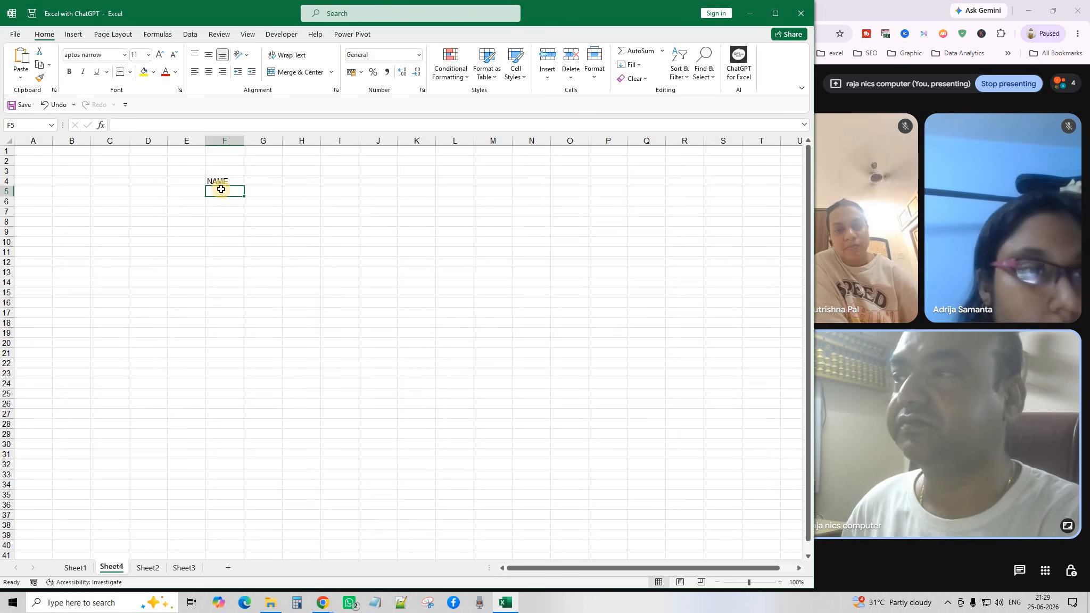
left_click(160, 55)
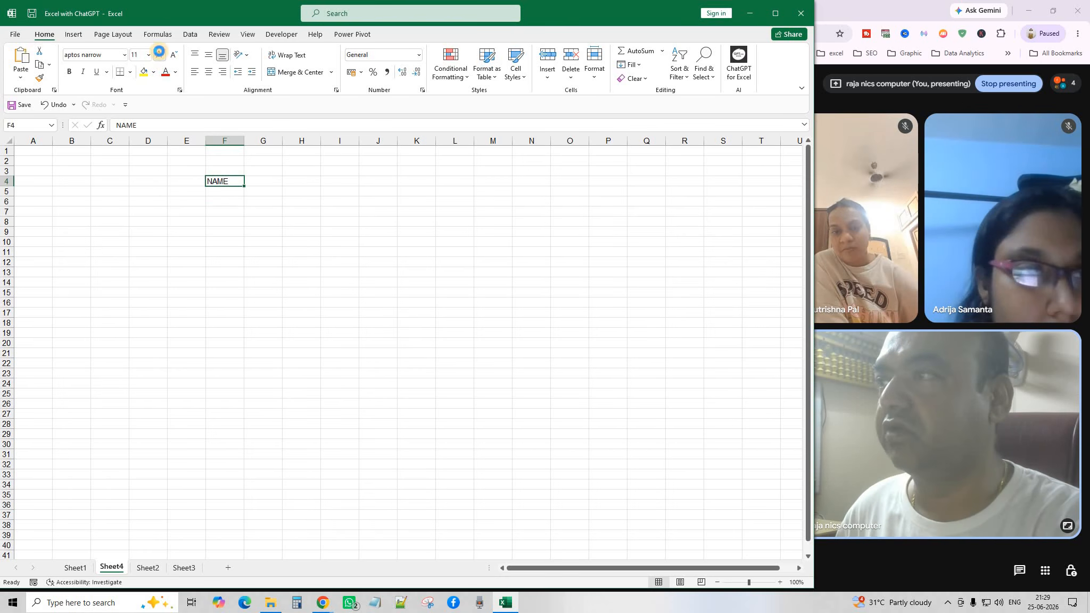
left_click(160, 55)
left_click(160, 56)
Make cell F5 bold with a larger font size.
left_click(227, 196)
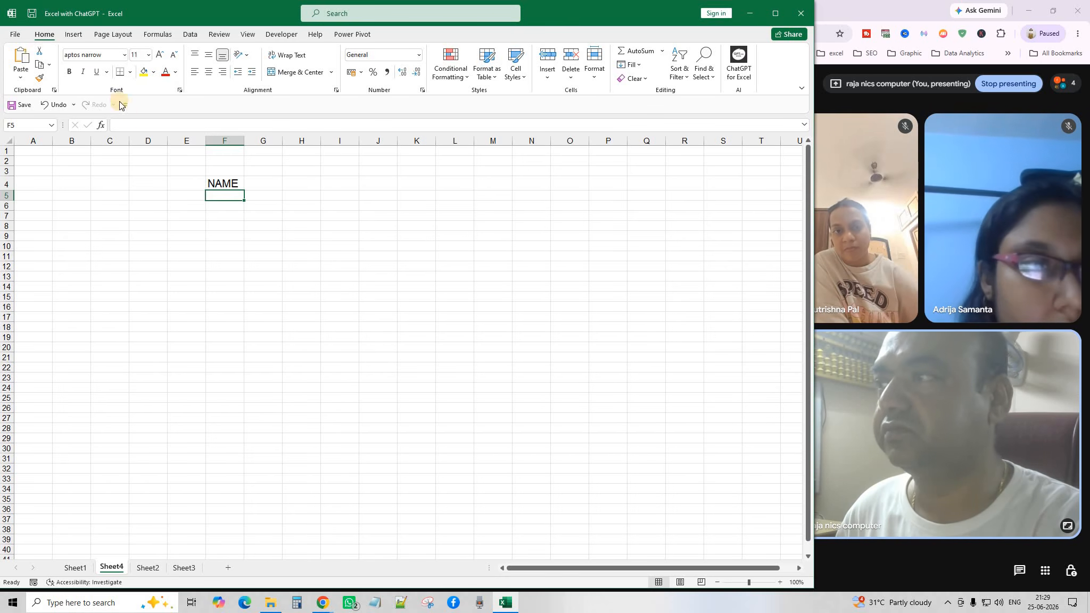
left_click(69, 71)
left_click(160, 56)
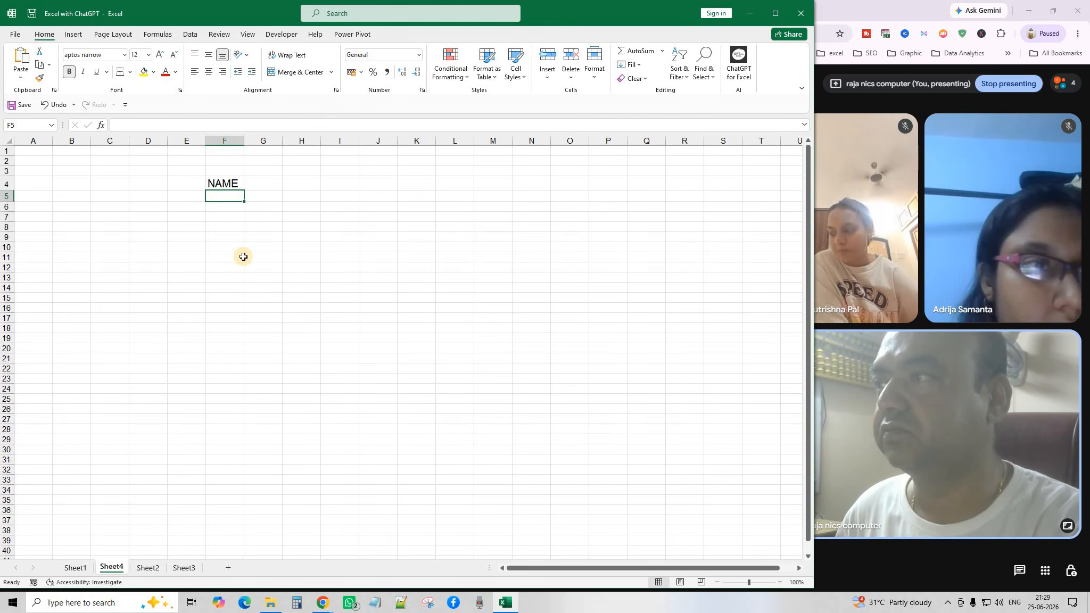
left_click(243, 256)
left_click(229, 196)
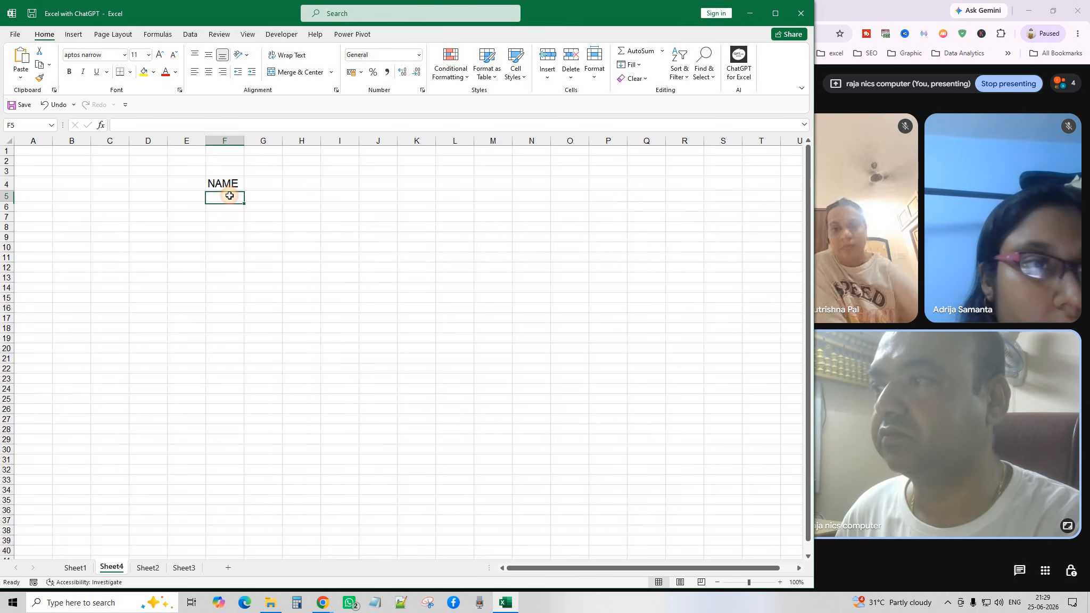
Compare against Sheet1, Sheet3 and Sheet2, then return to Sheet4's F5.
left_click(72, 569)
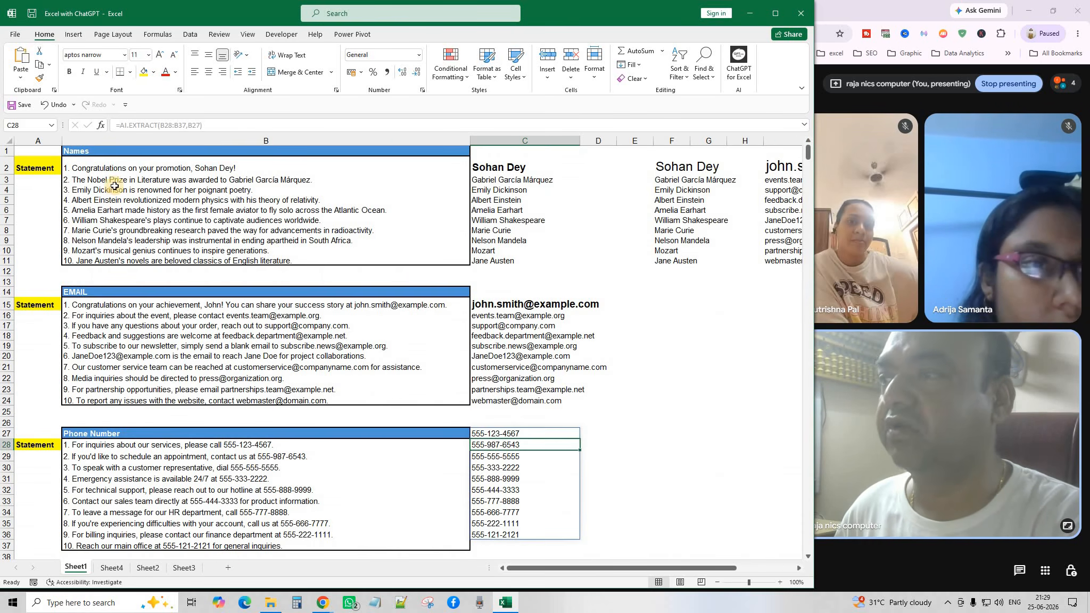
left_click(185, 568)
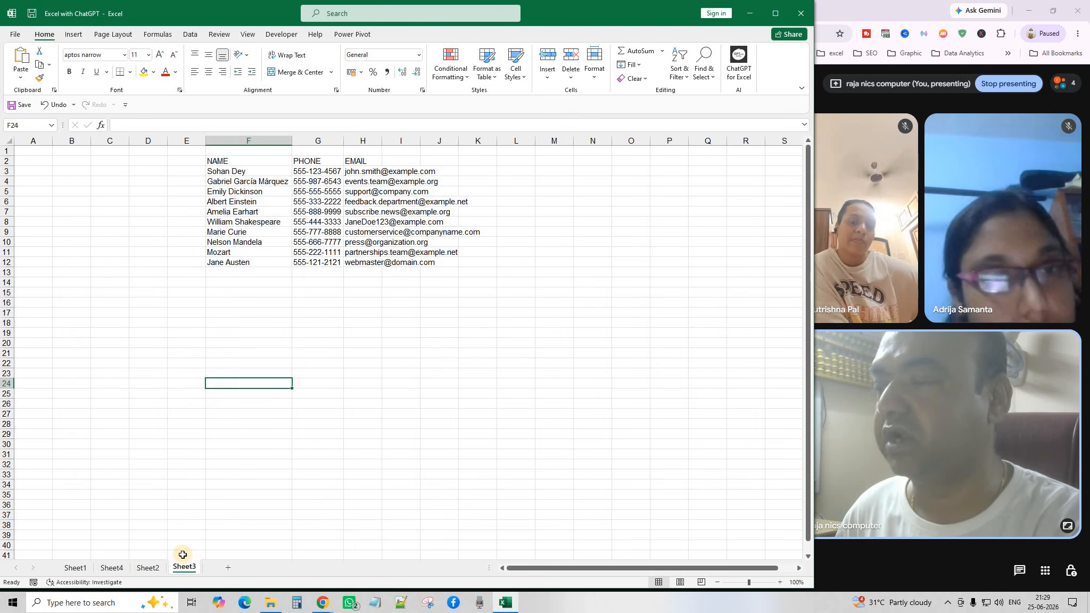
left_click(145, 569)
left_click(121, 568)
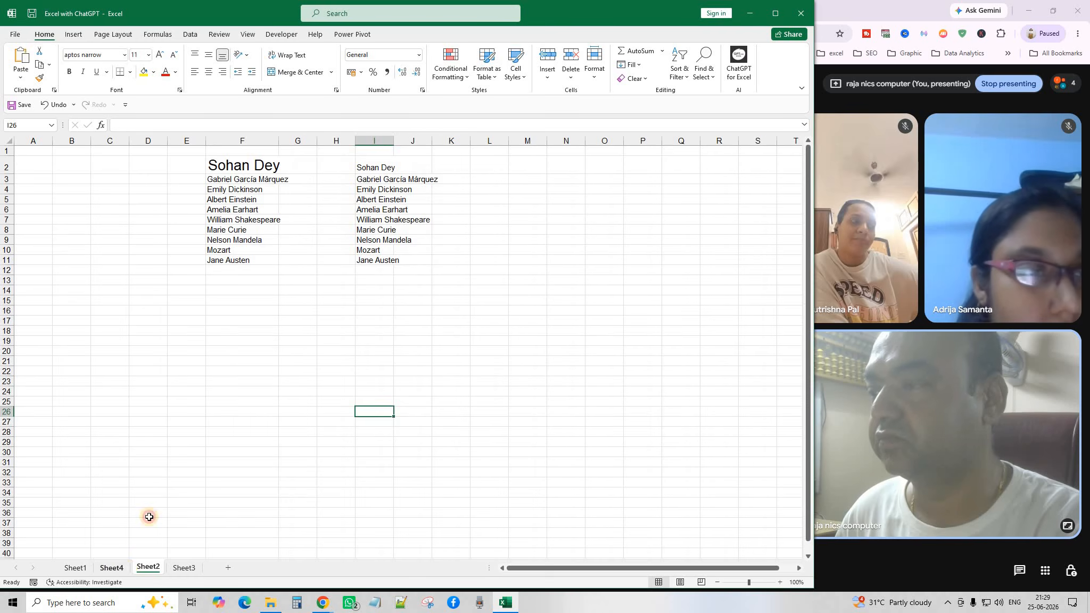
left_click(226, 194)
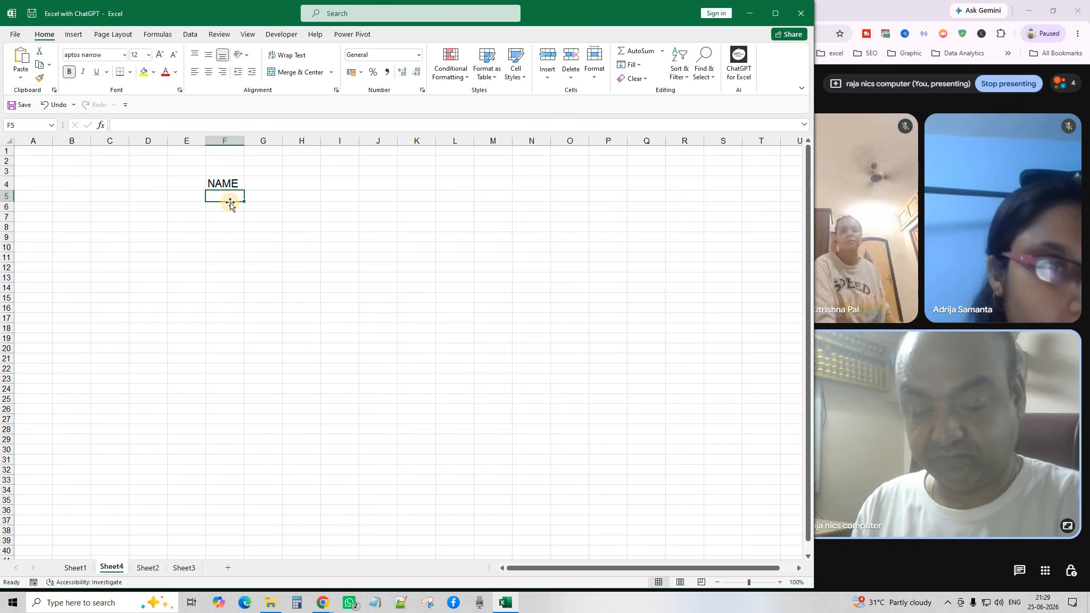
Enter =AI.EXTRACT(Sheet1!B2:B11,Sheet1!B1) in F5 to list the names, then widen column F.
type("=")
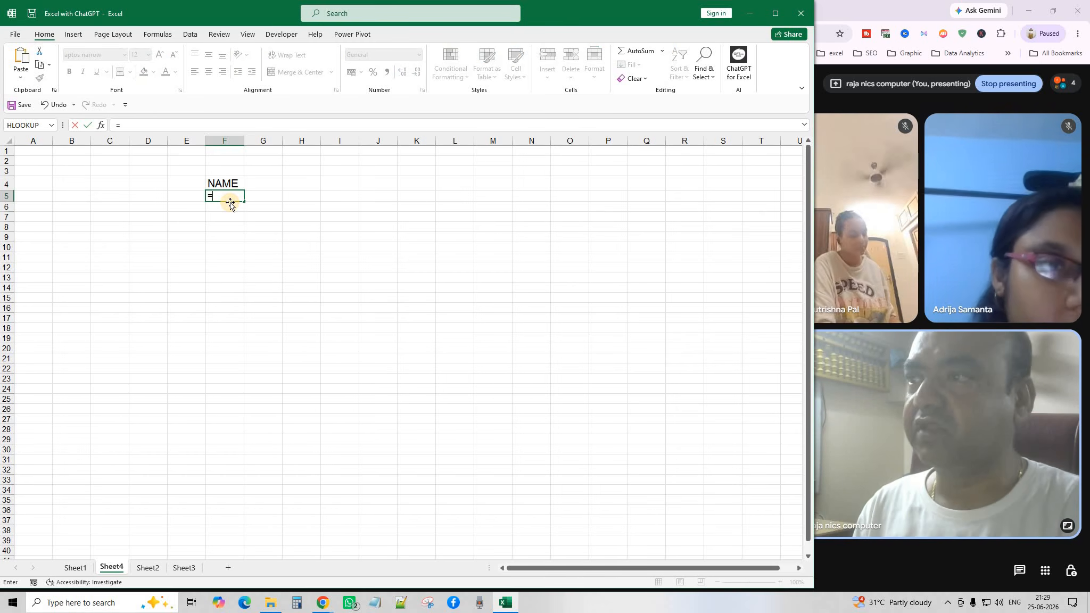
type("AI.E")
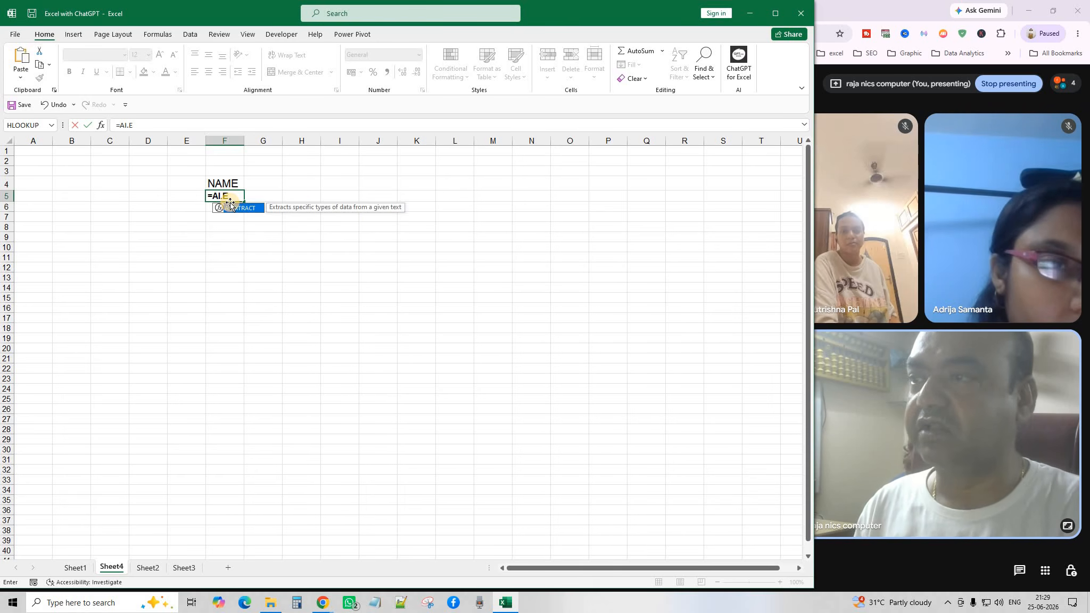
double_click(230, 202)
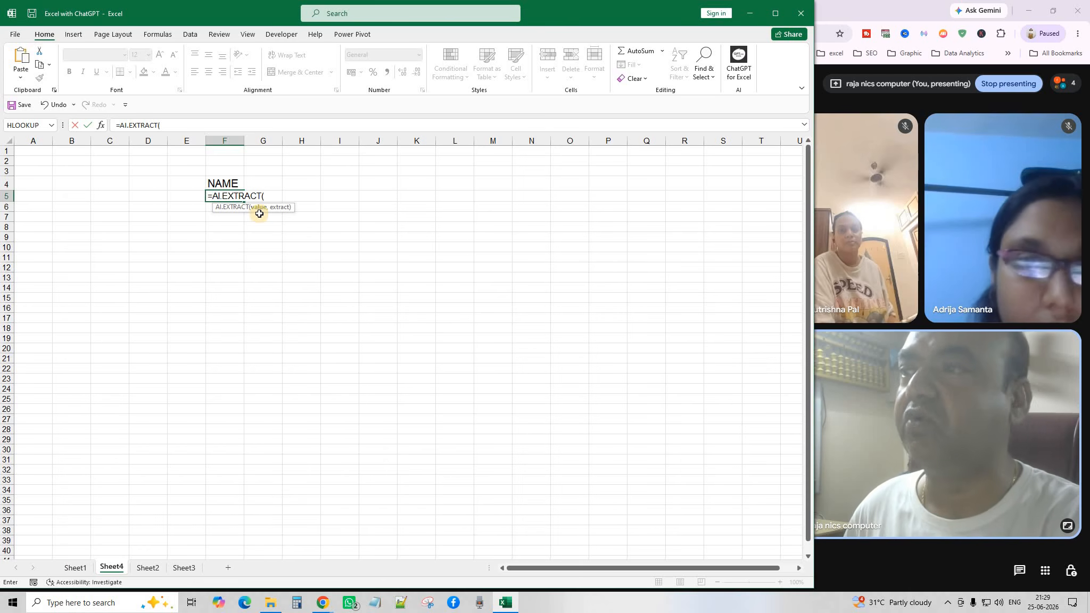
left_click(75, 568)
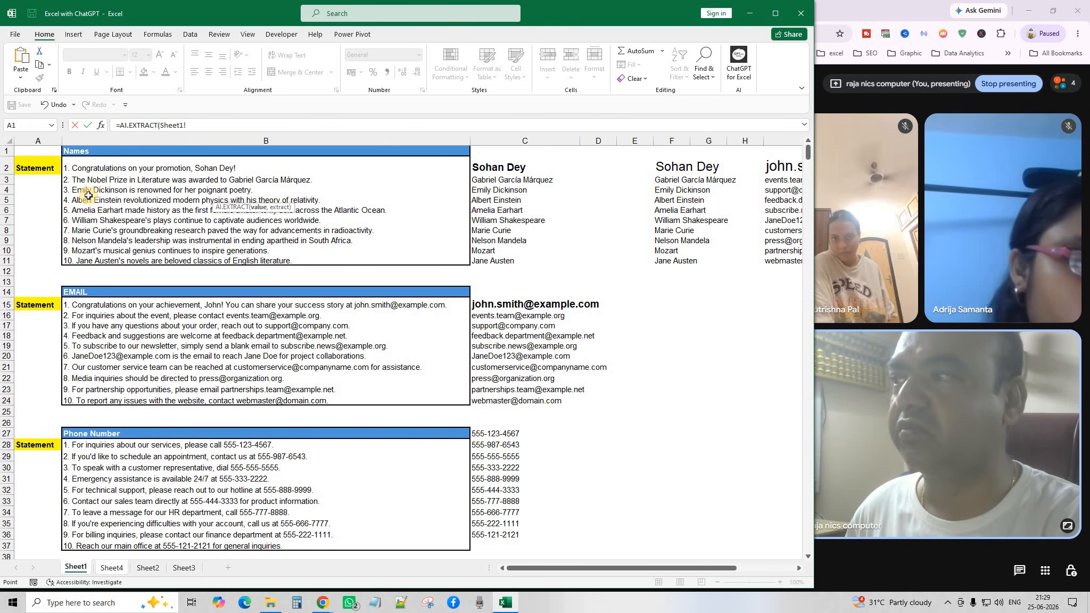
left_click_drag(94, 168, 110, 261)
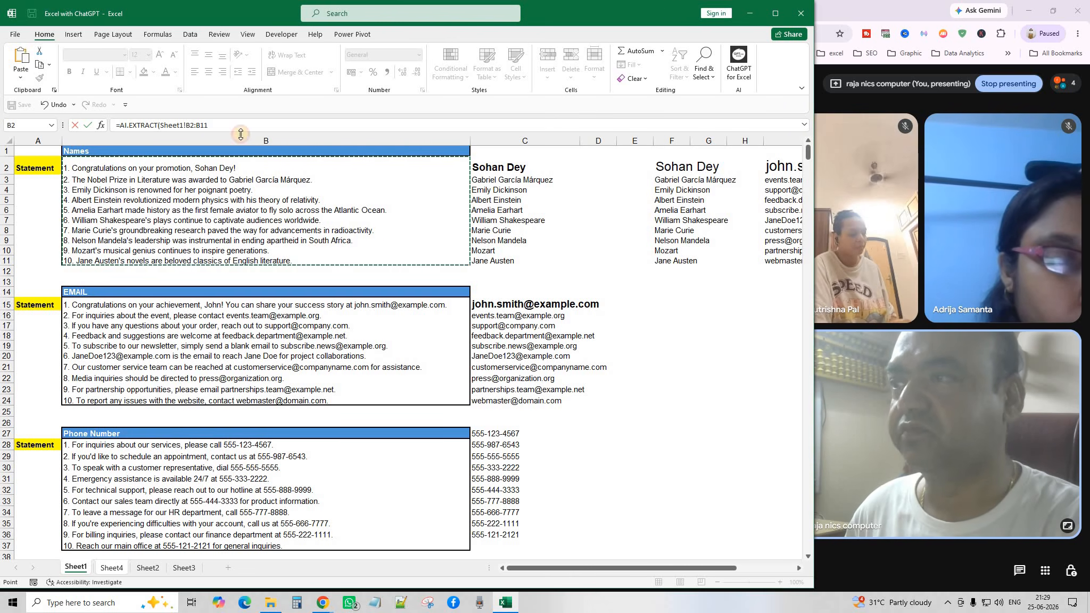
left_click(213, 126)
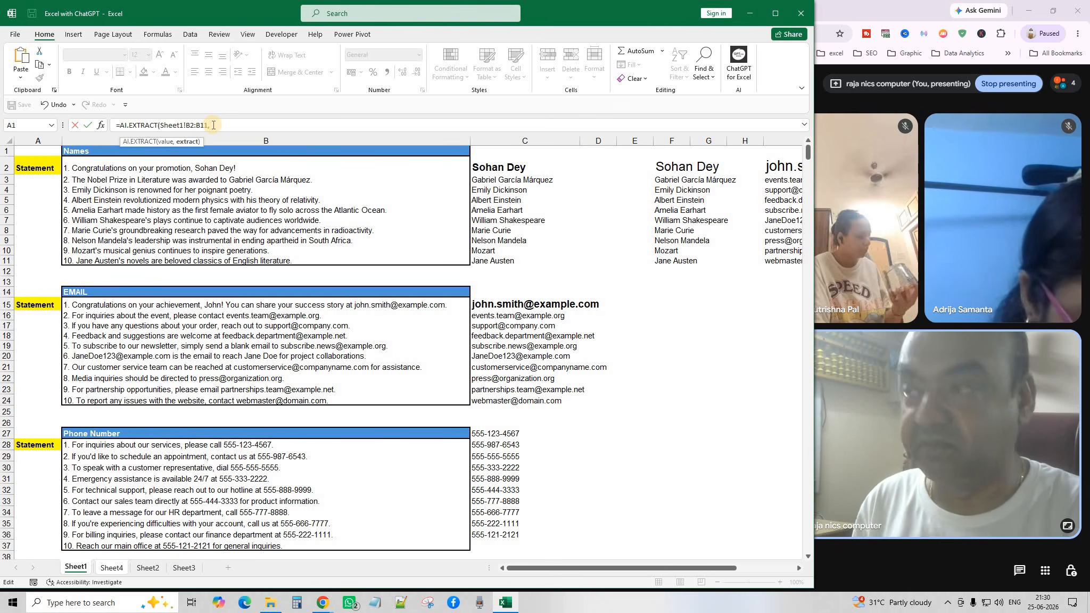
left_click(91, 152)
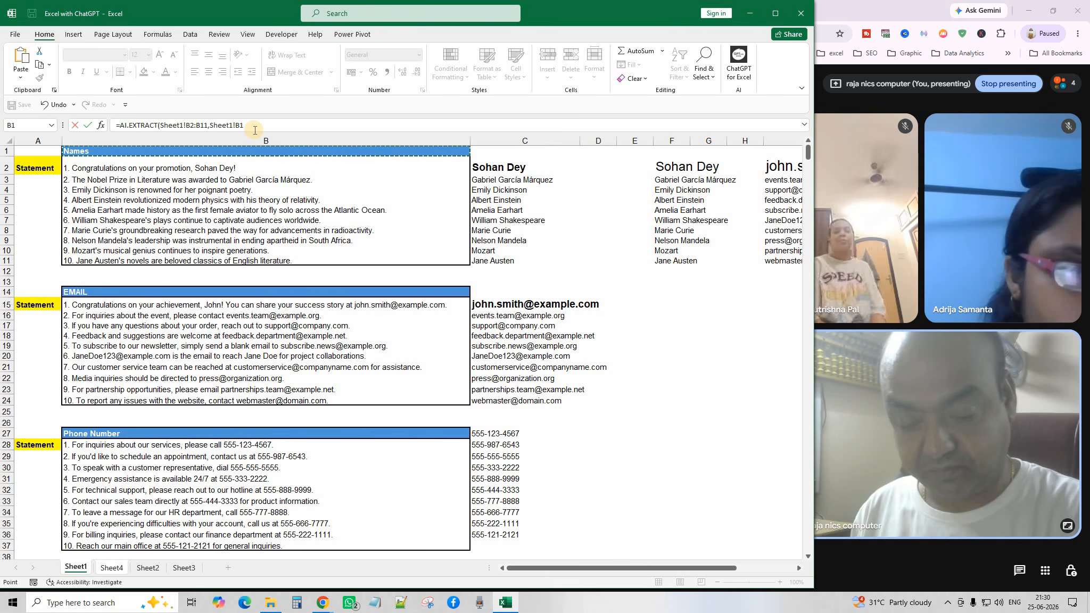
type(")")
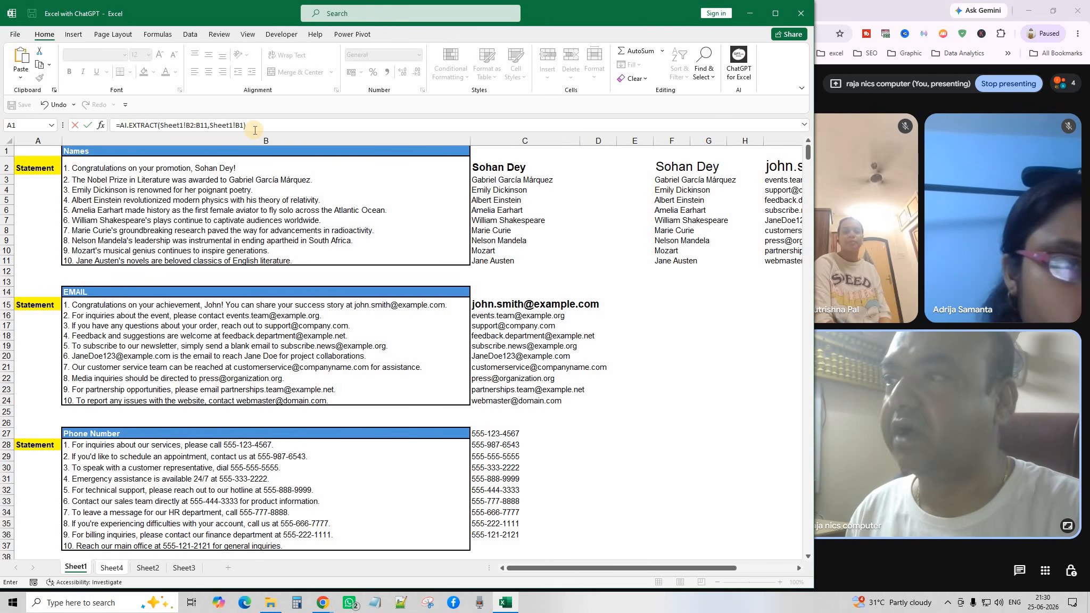
key("Return")
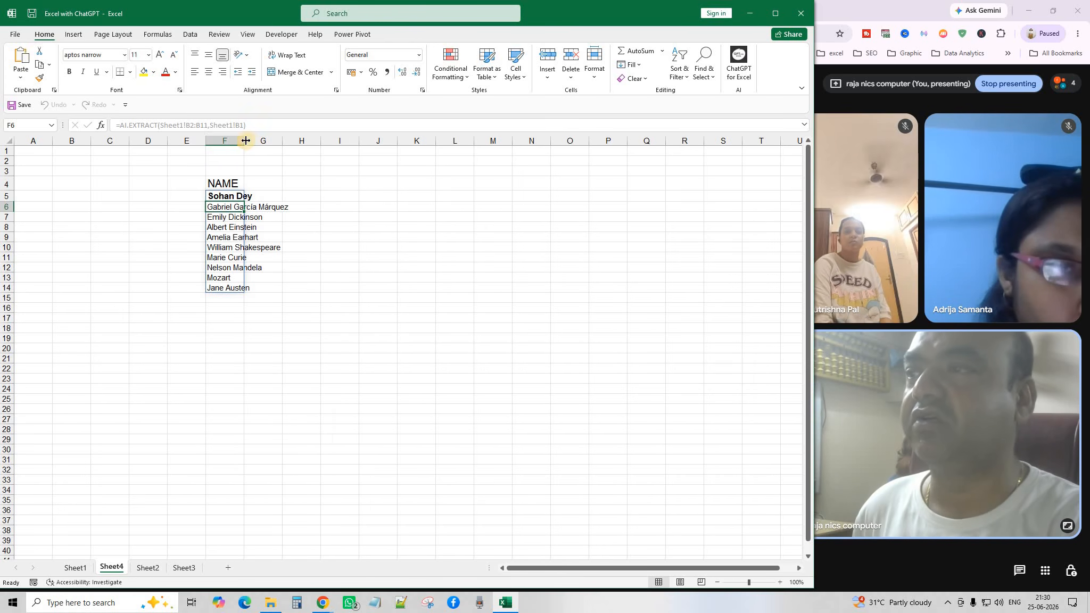
left_click_drag(246, 141, 271, 141)
Add a bold, enlarged EMAIL heading in J4.
left_click(420, 345)
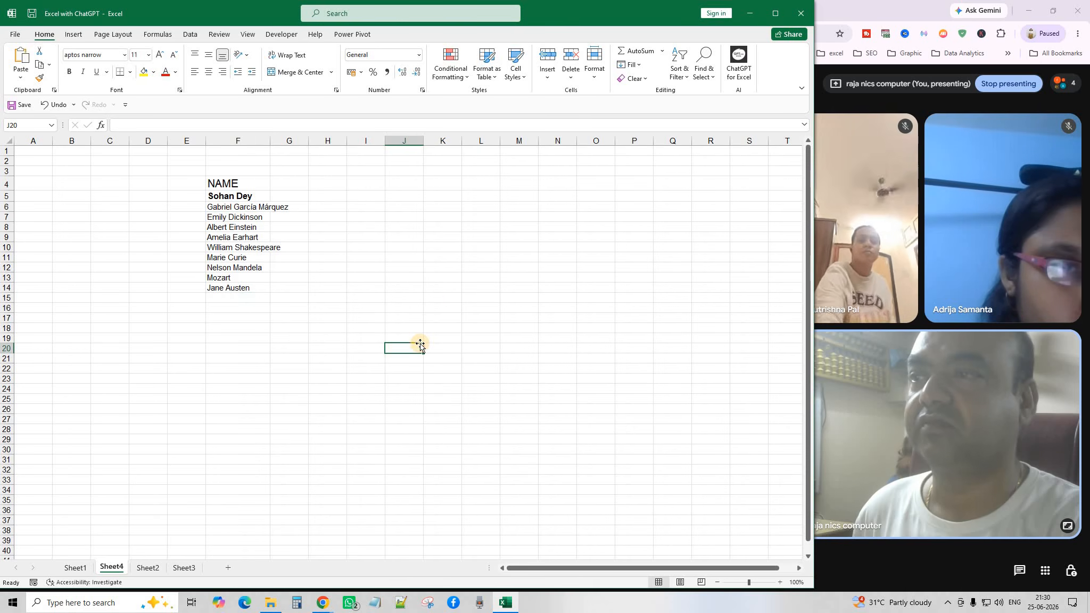
left_click(406, 184)
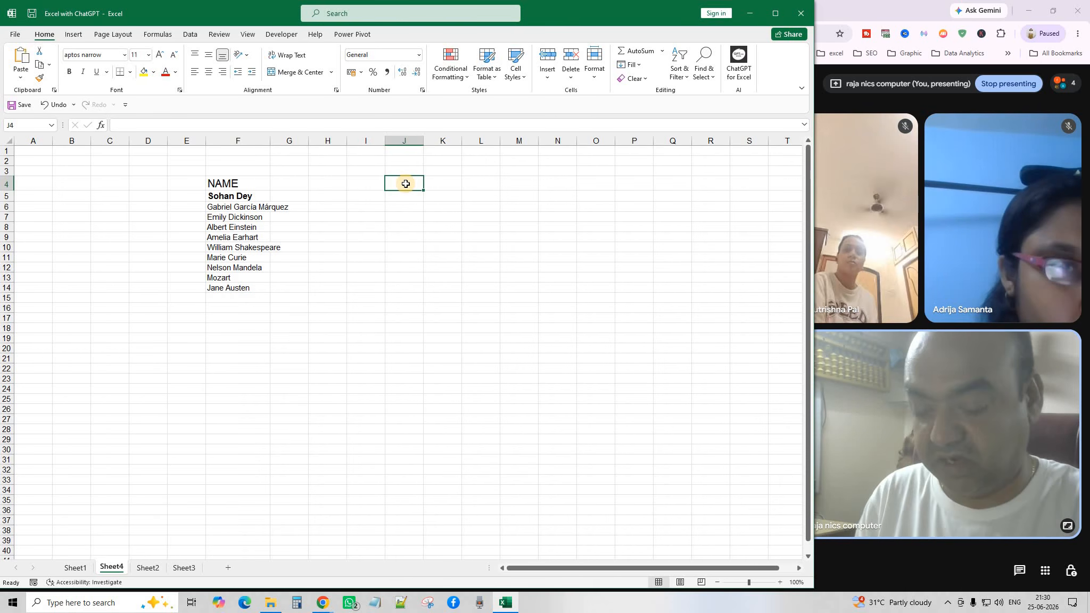
type("EMAIL")
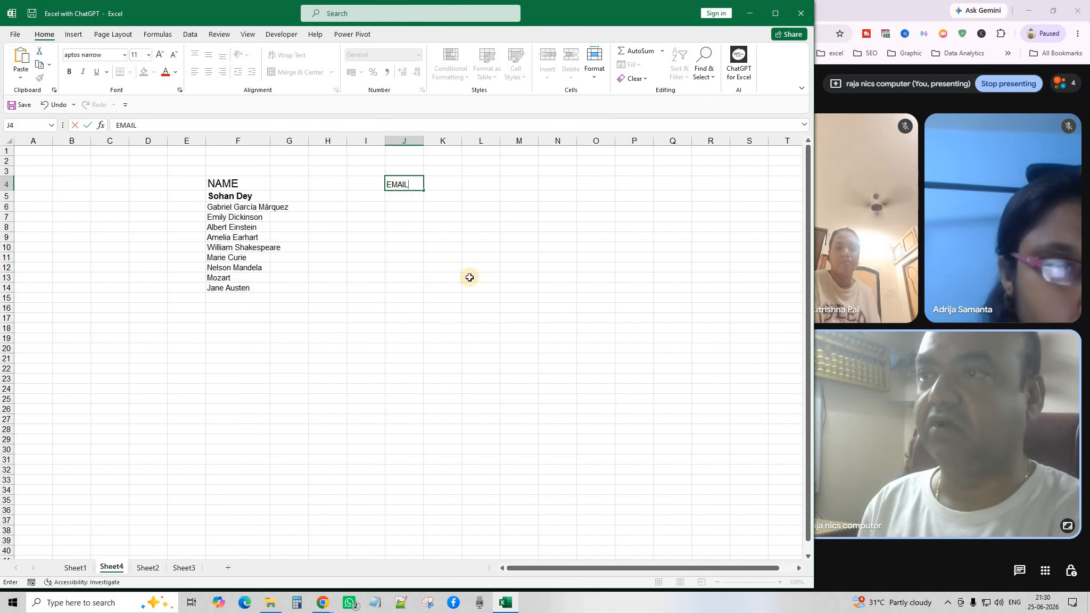
left_click(469, 276)
left_click(404, 185)
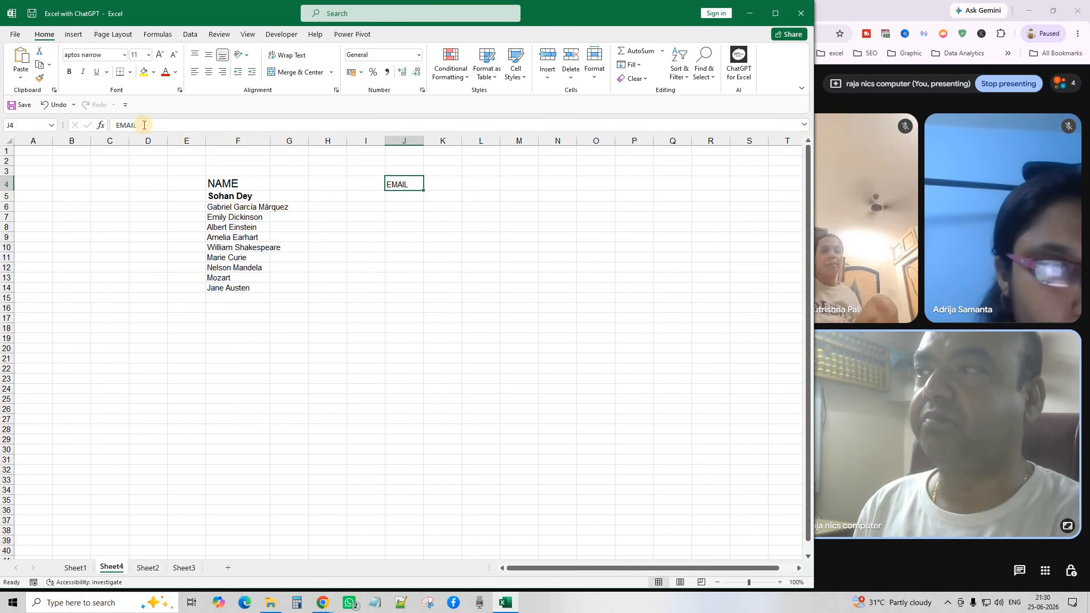
left_click(69, 71)
left_click(160, 56)
left_click(160, 55)
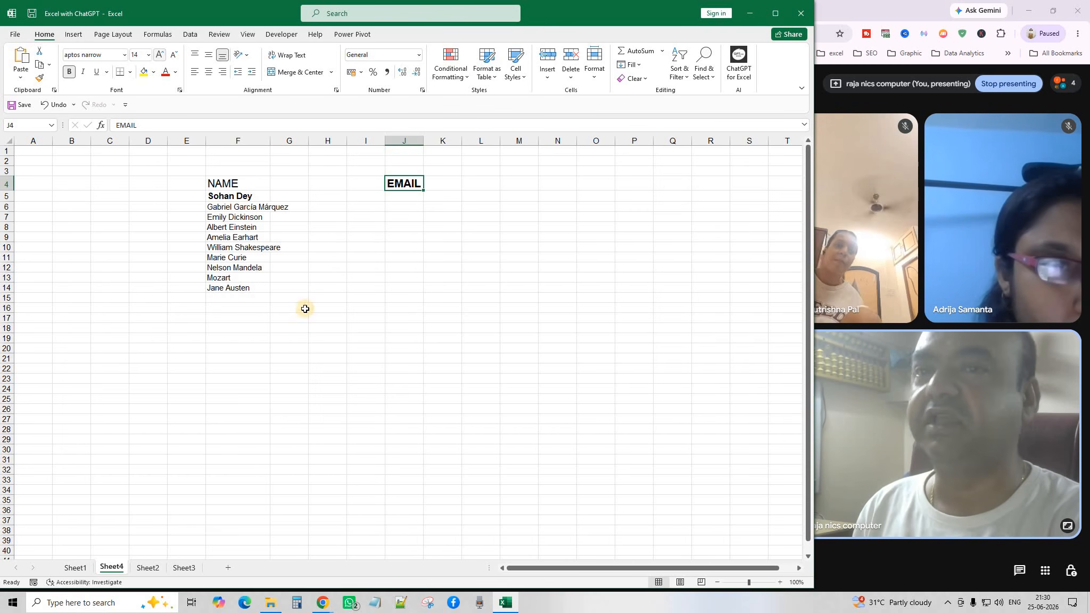
left_click(405, 307)
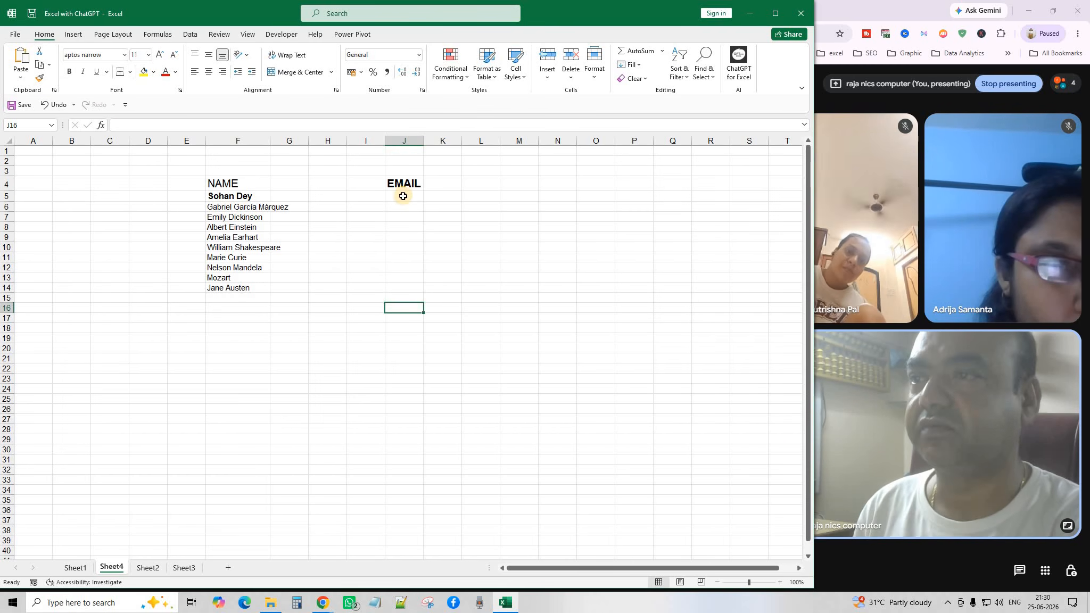
Enter =AI.EXTRACT(Sheet1!B15:B24,"EMAIL") in J5 for ten email addresses, then widen column J.
left_click(405, 196)
left_click(74, 569)
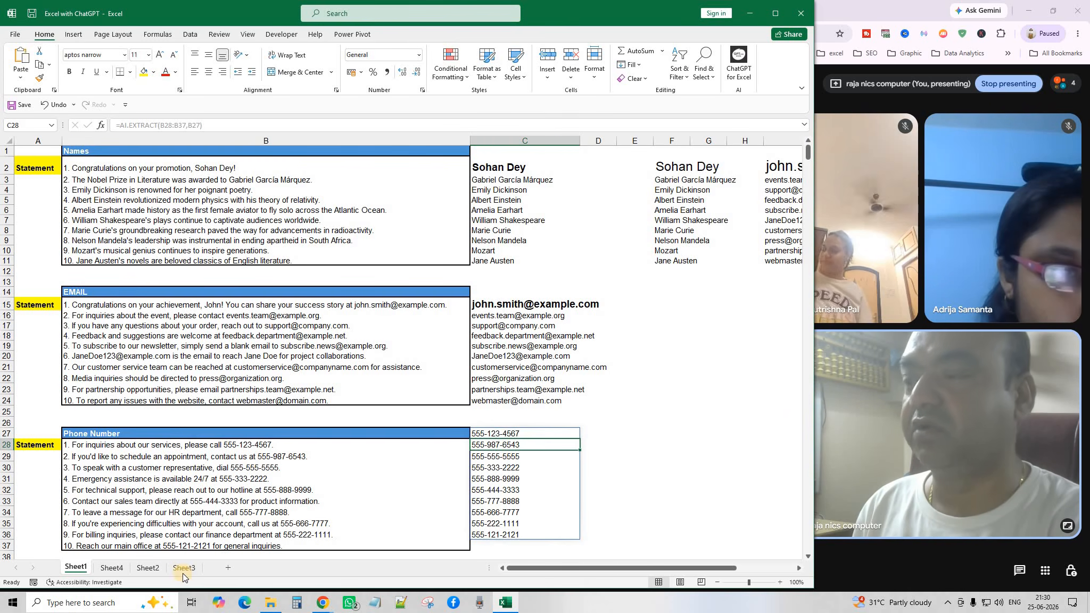
left_click(121, 572)
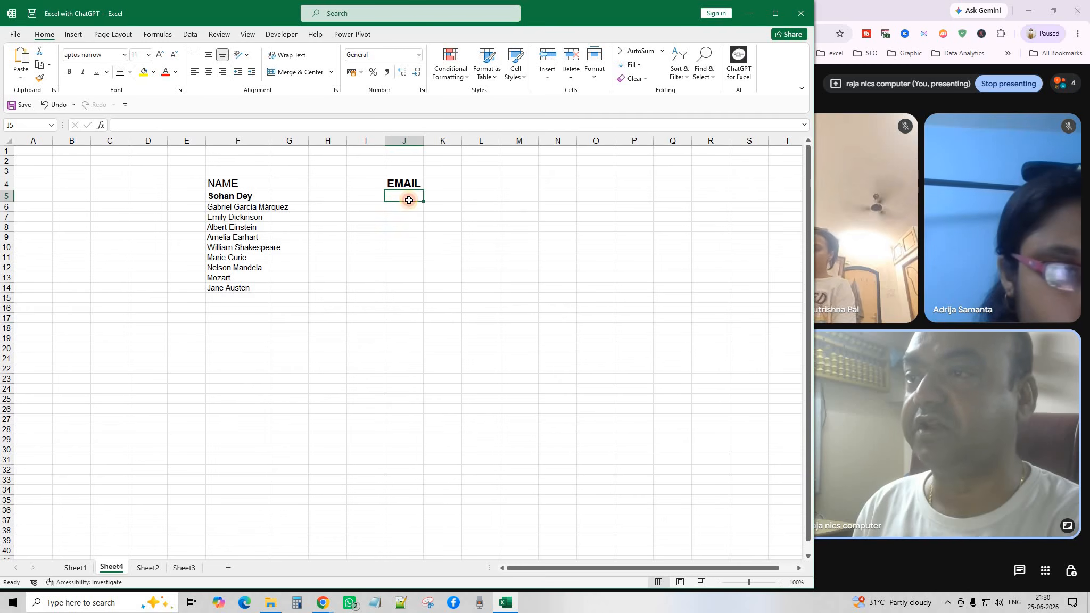
type("AI.E")
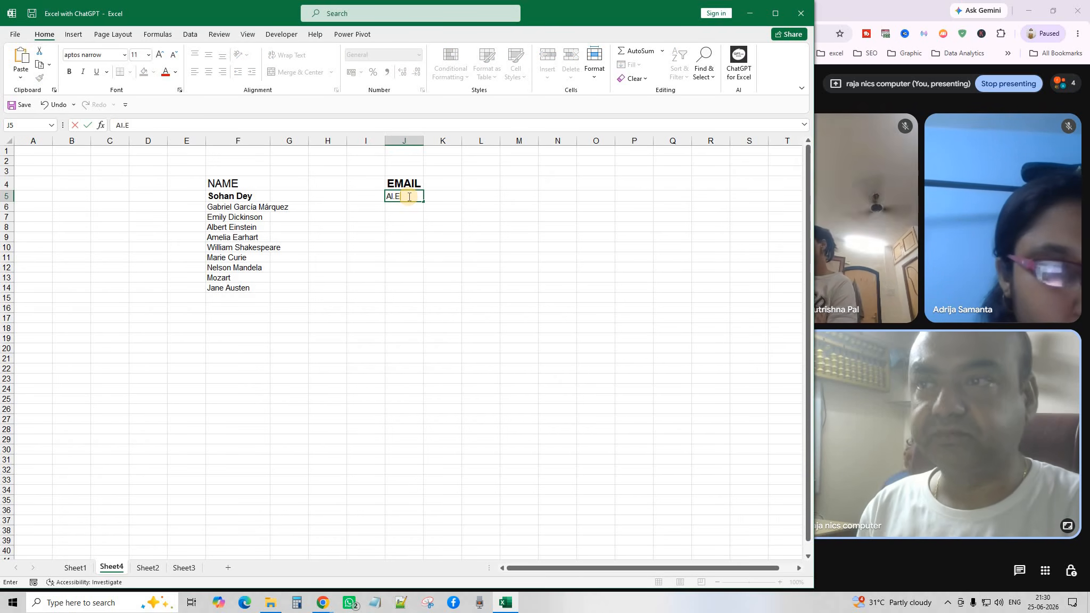
key("BackSpace")
key("BackSpace")
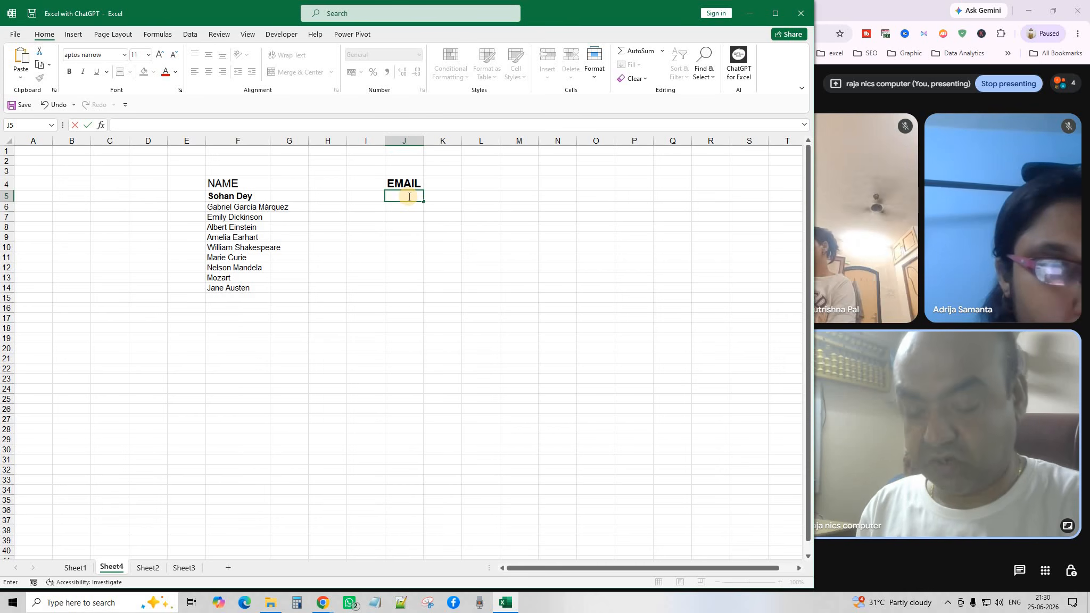
type("=AI.EX")
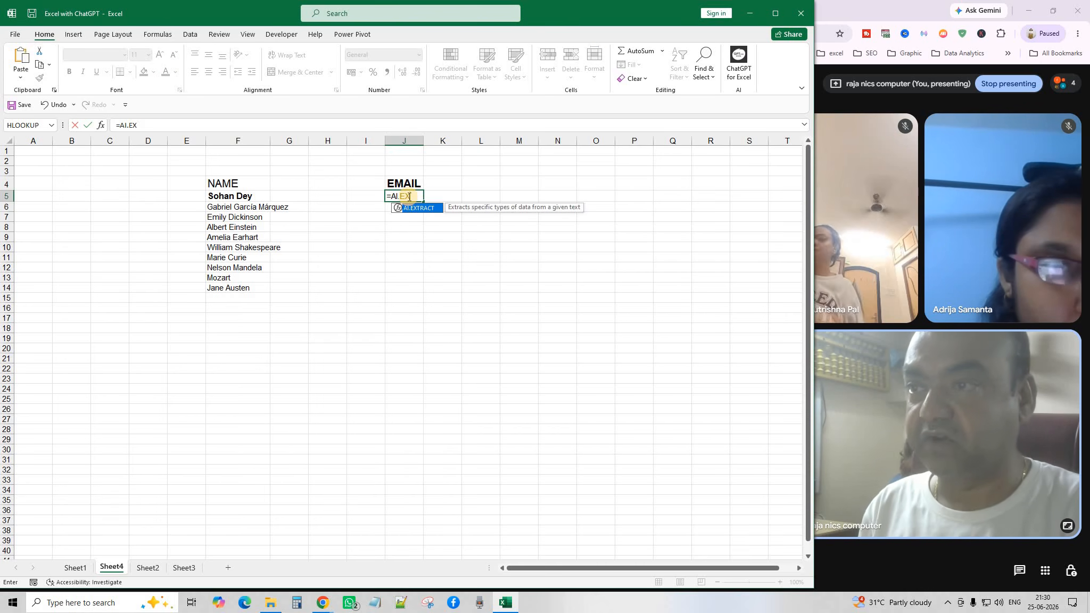
key("Tab")
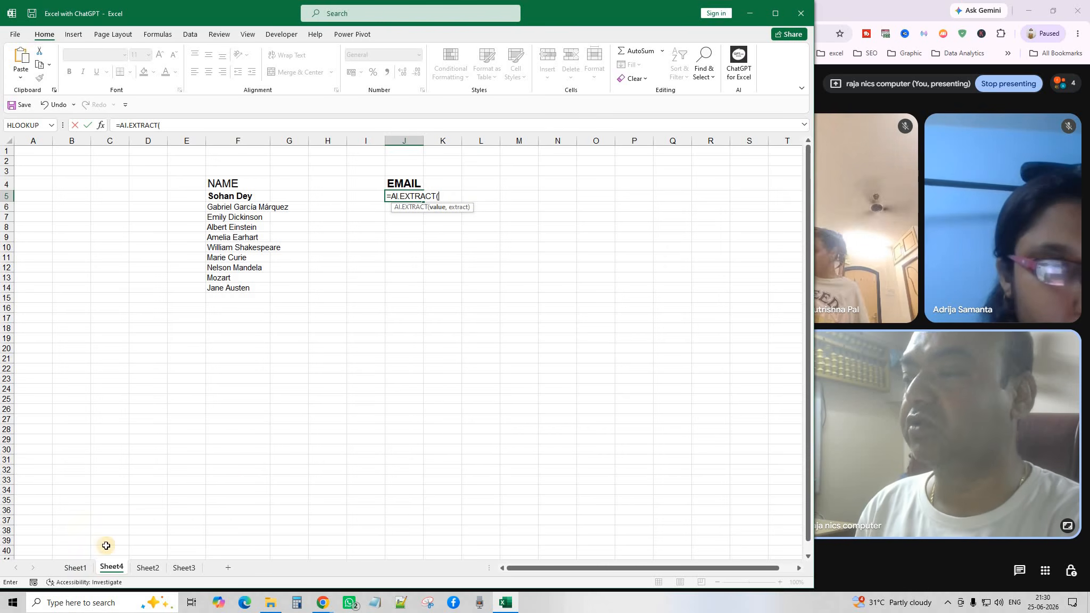
left_click(75, 567)
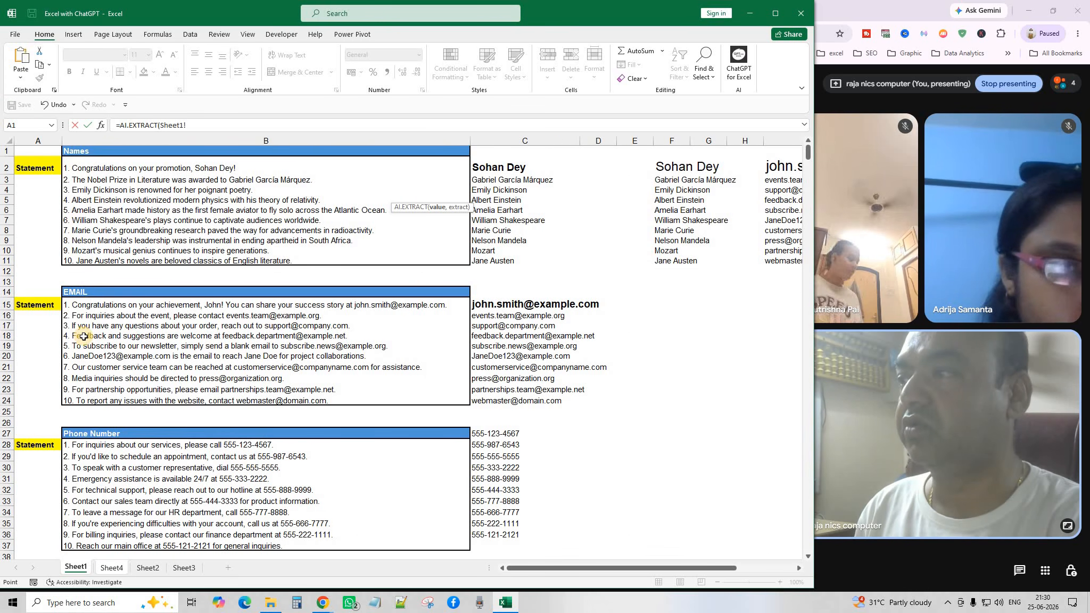
left_click_drag(87, 306, 87, 401)
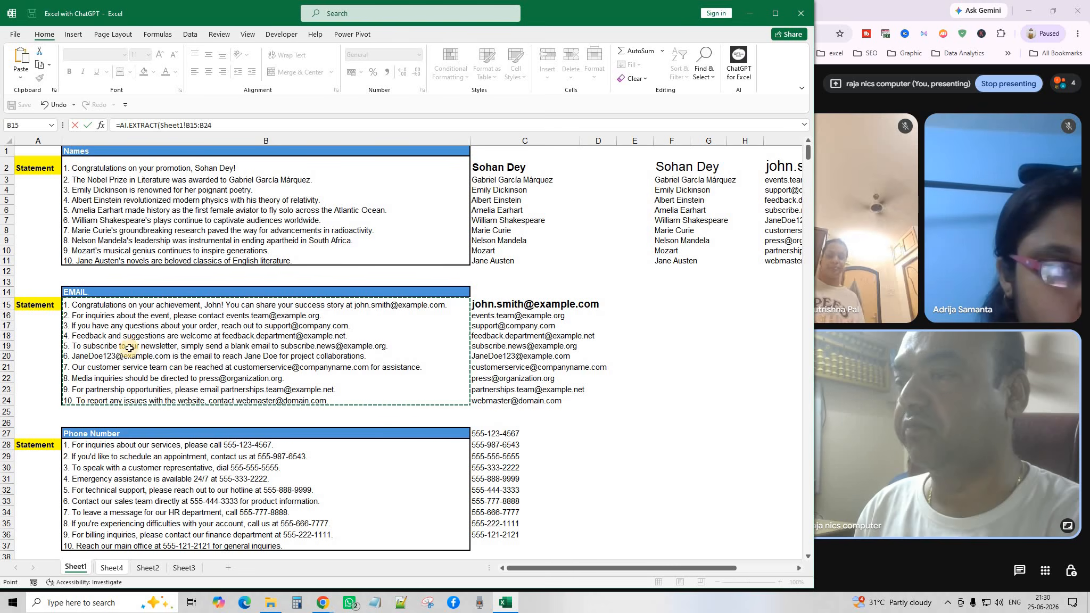
left_click(226, 125)
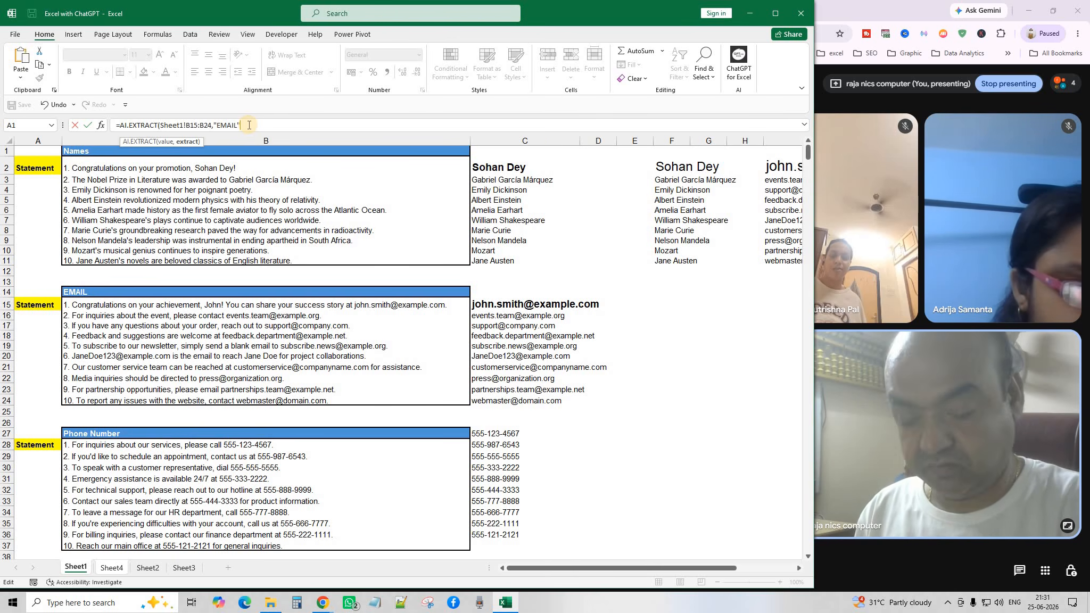
type(")")
key("Return")
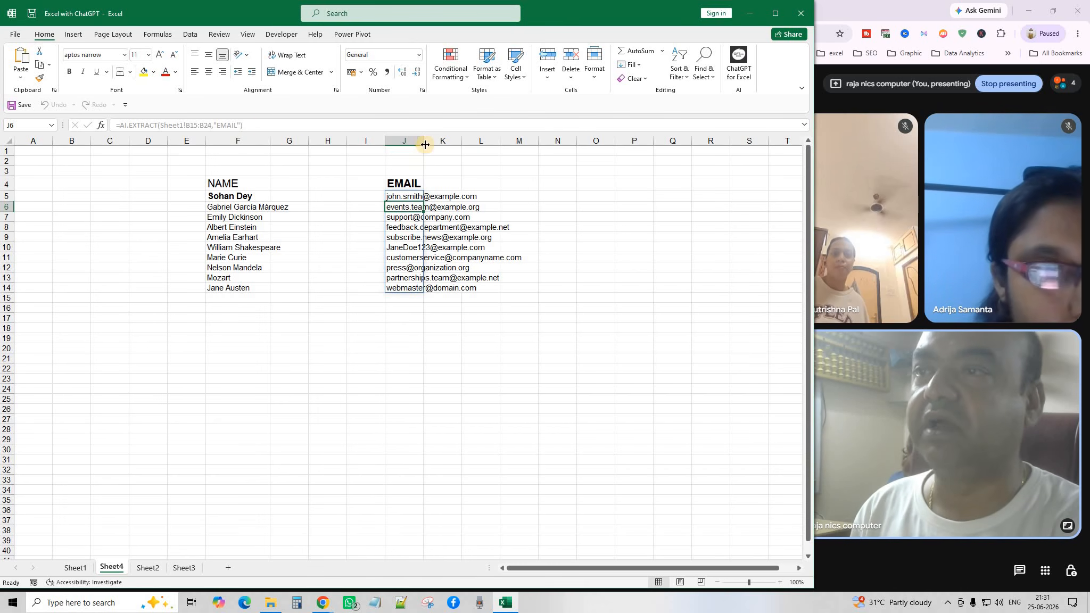
left_click_drag(423, 141, 493, 309)
left_click(508, 389)
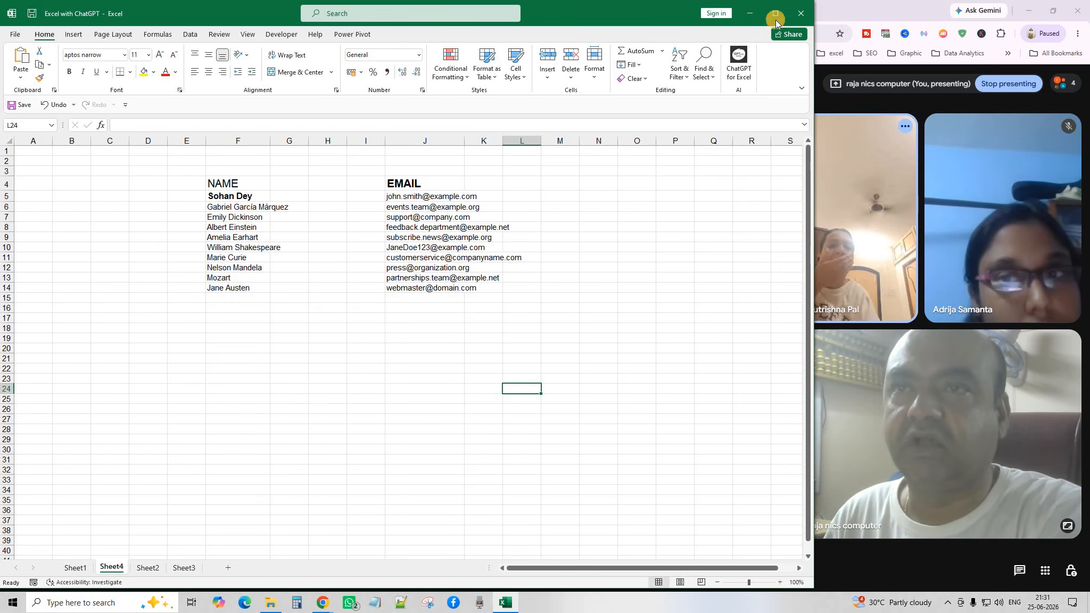
Close the workbook with Don't Save, then open Ai options from File Explorer's AI folder.
left_click(806, 16)
left_click(545, 315)
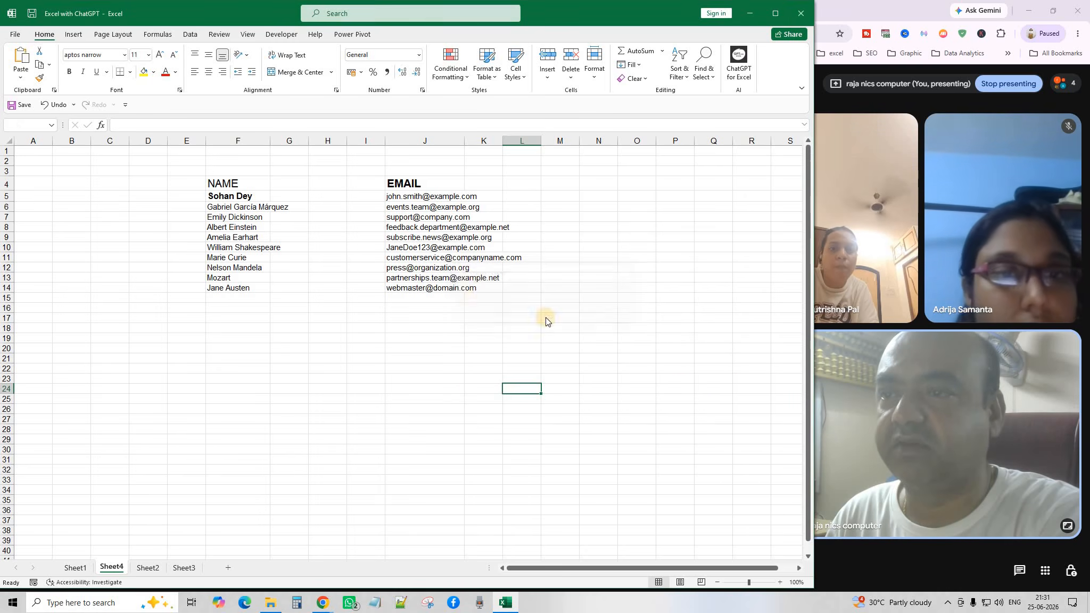
left_click(270, 603)
double_click(370, 178)
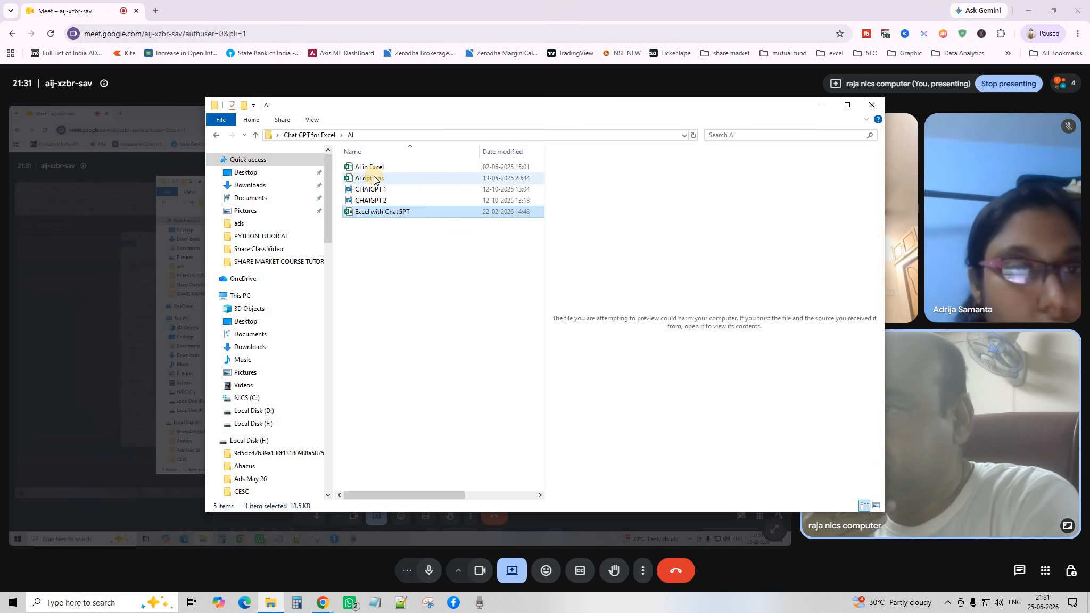
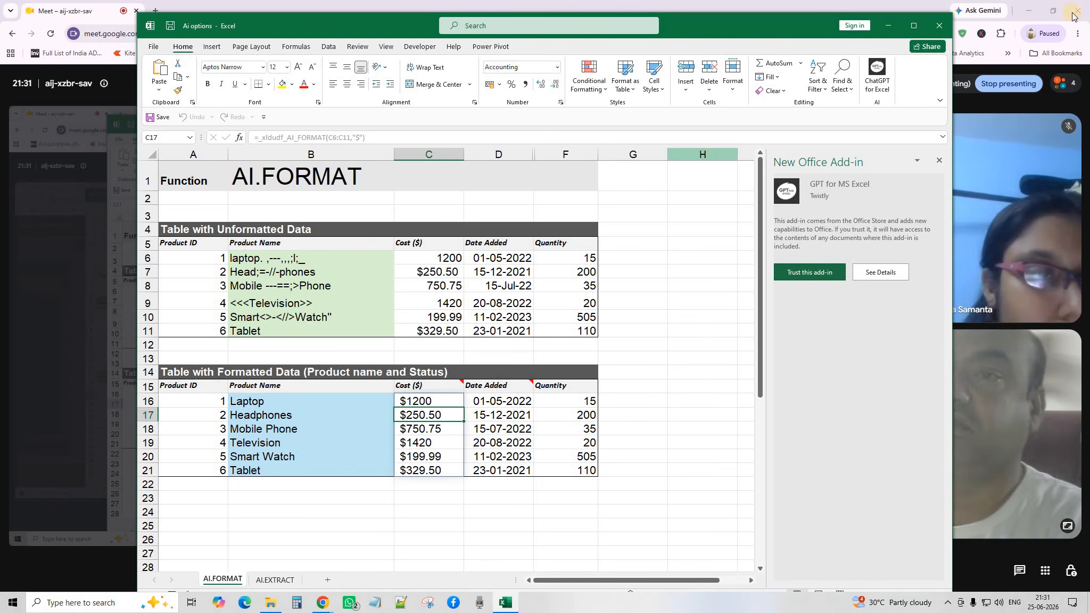
Dismiss the New Office Add-in notice, move the window top-left, and open the AI.EXTRACT sheet.
left_click(940, 161)
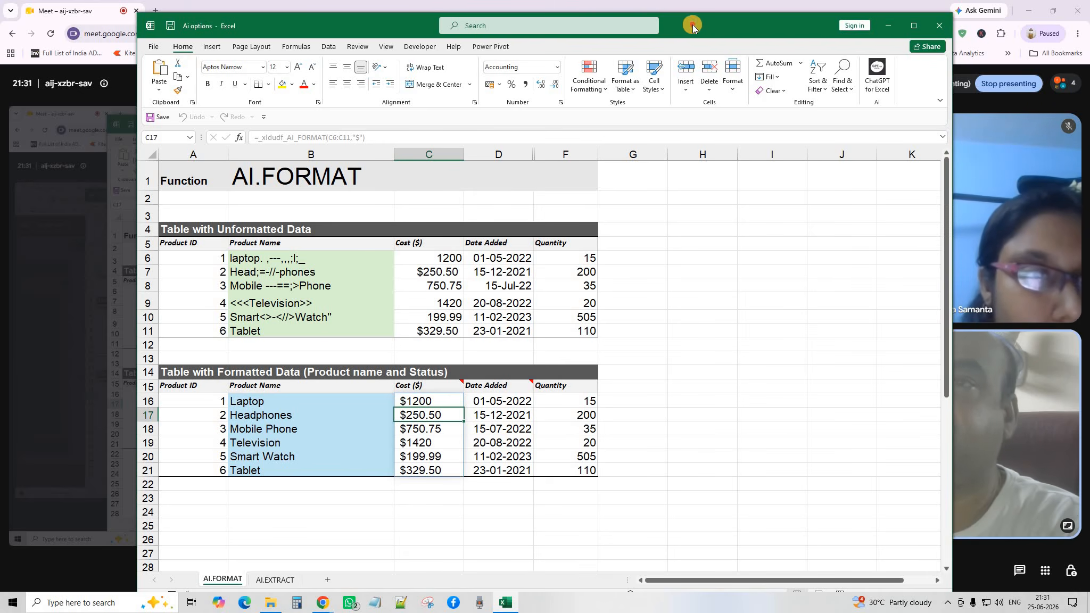
left_click_drag(693, 25, 559, 15)
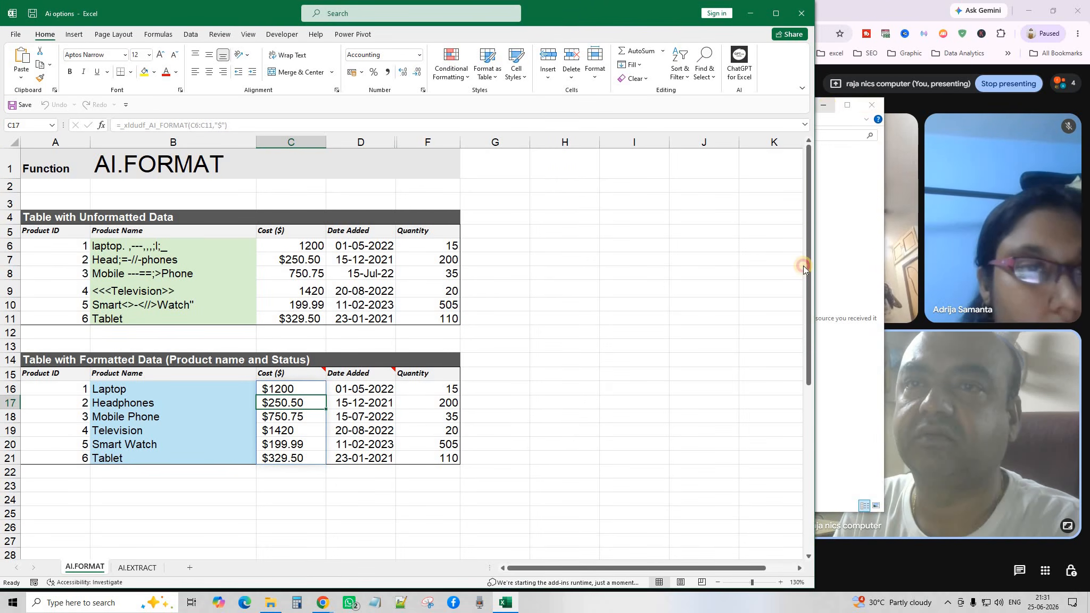
left_click(519, 389)
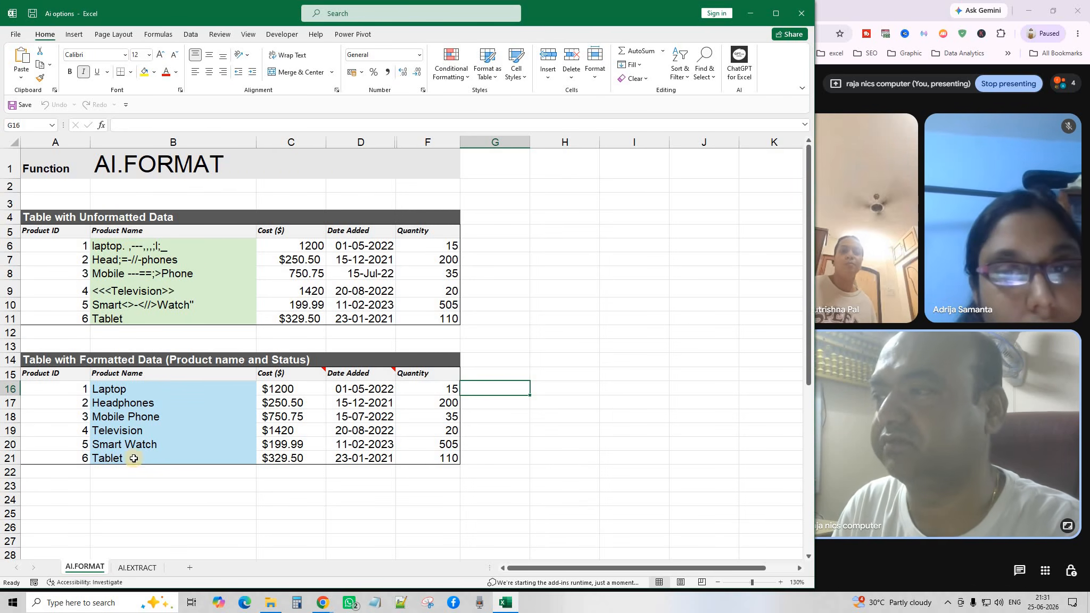
left_click(136, 569)
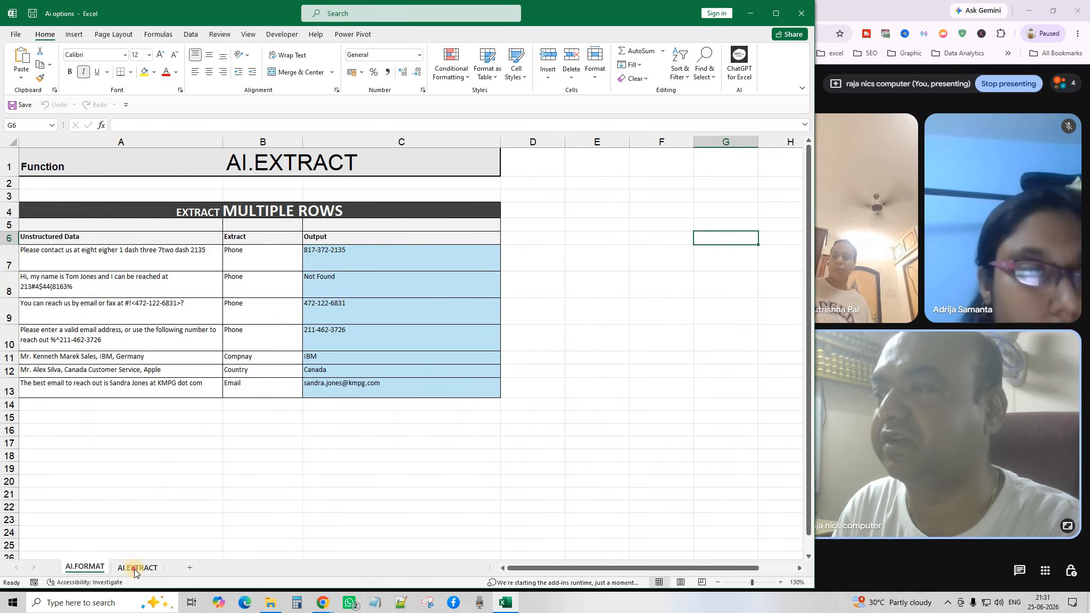
left_click_drag(288, 442, 288, 431)
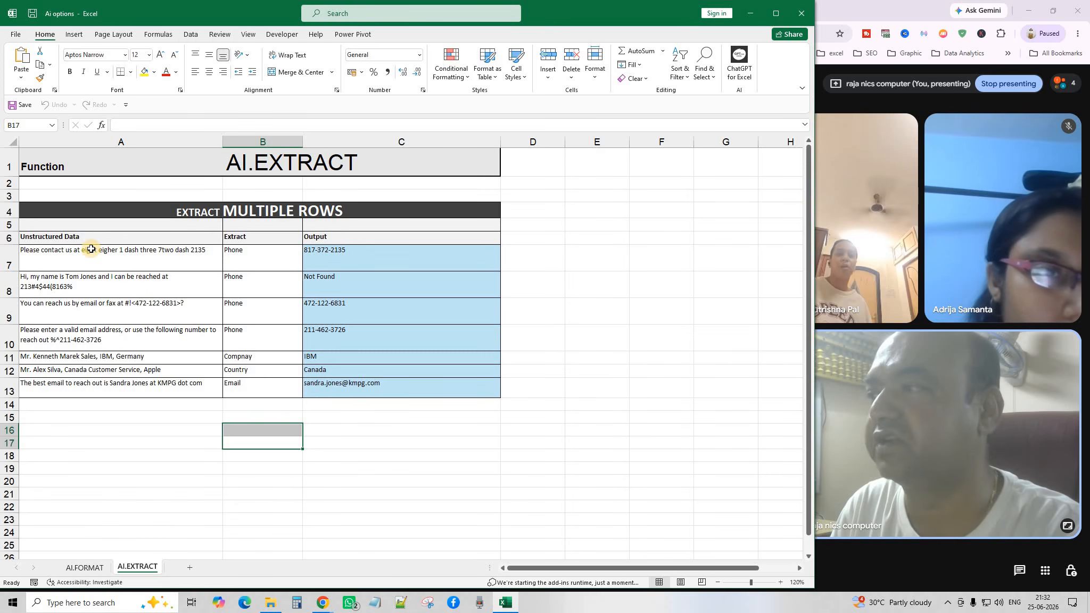
left_click_drag(91, 248, 90, 392)
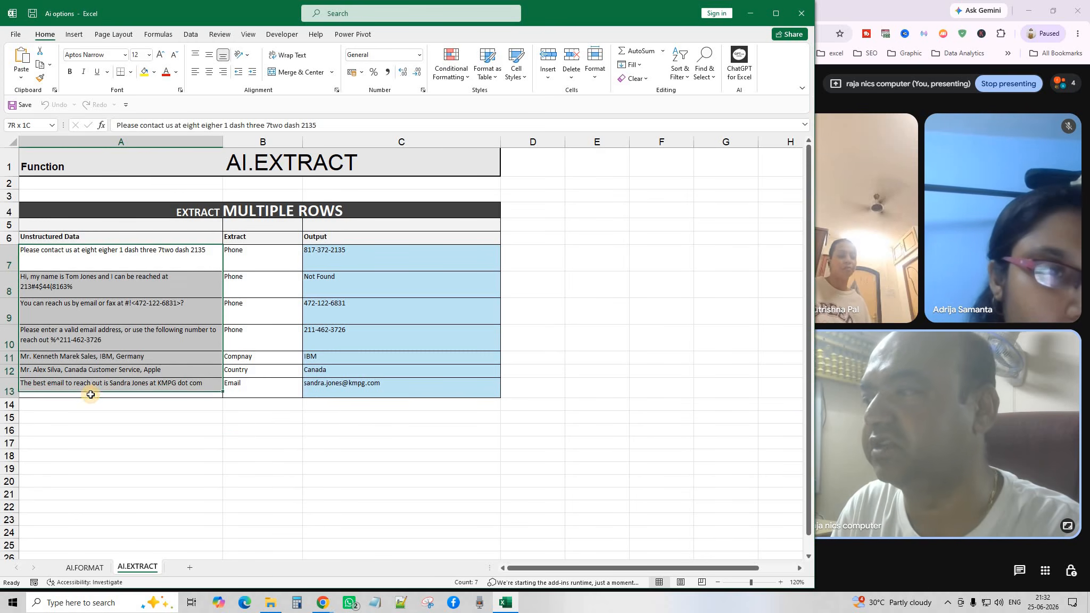
left_click(239, 253)
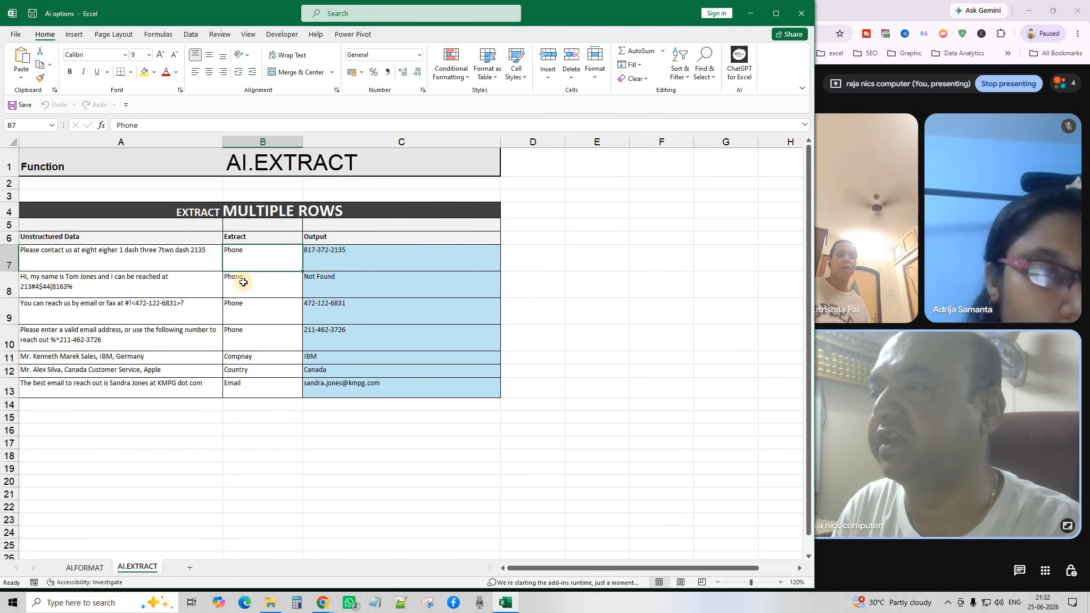
left_click(241, 280)
left_click(262, 314)
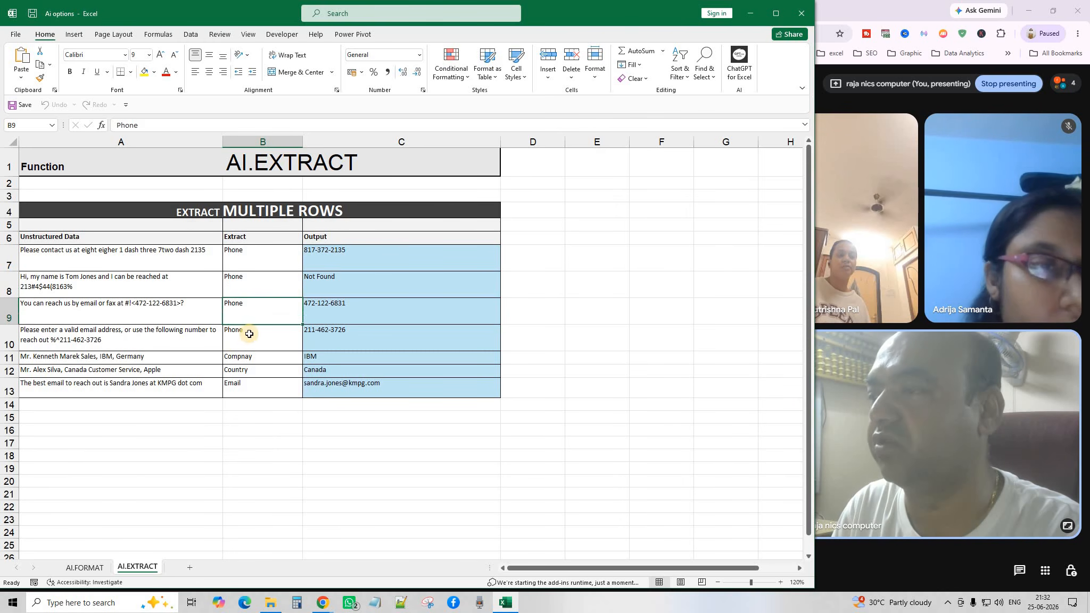
left_click(249, 334)
left_click(243, 358)
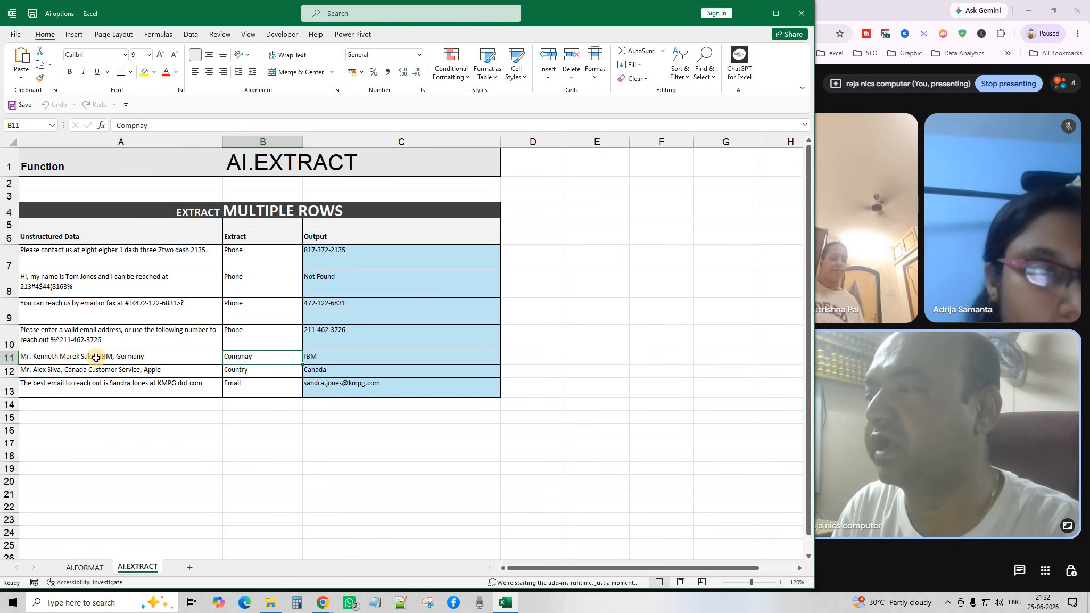
left_click(208, 370)
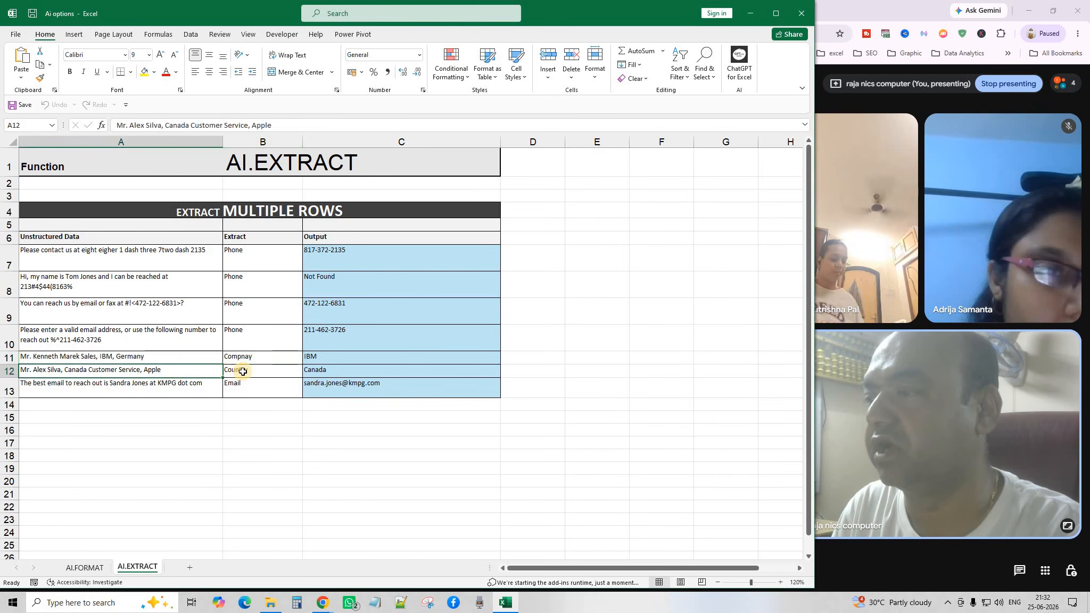
left_click(251, 376)
left_click(156, 386)
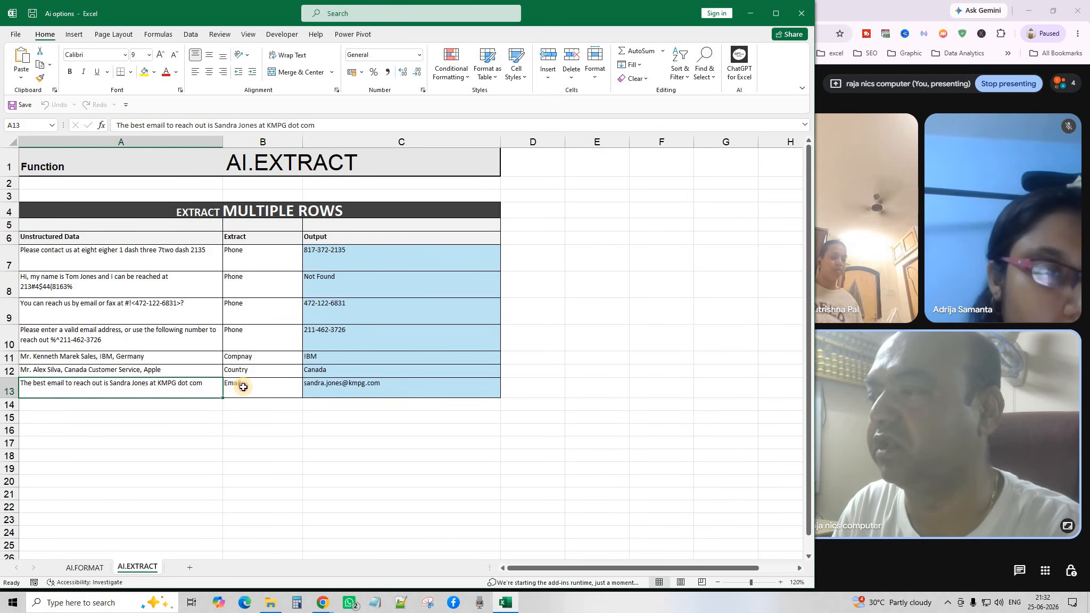
left_click(243, 386)
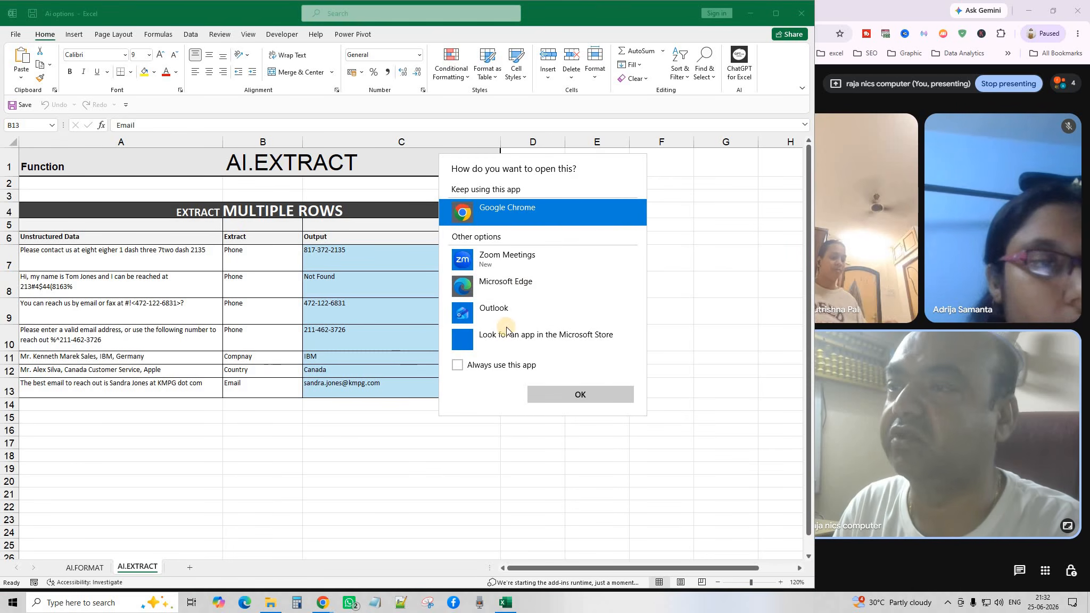
left_click(680, 258)
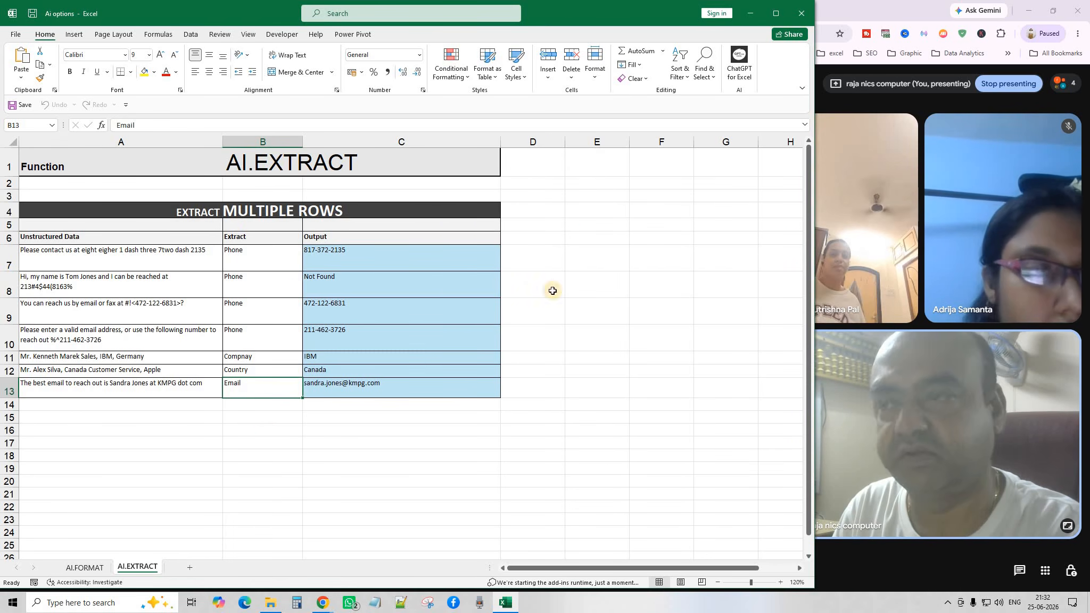
left_click(584, 282)
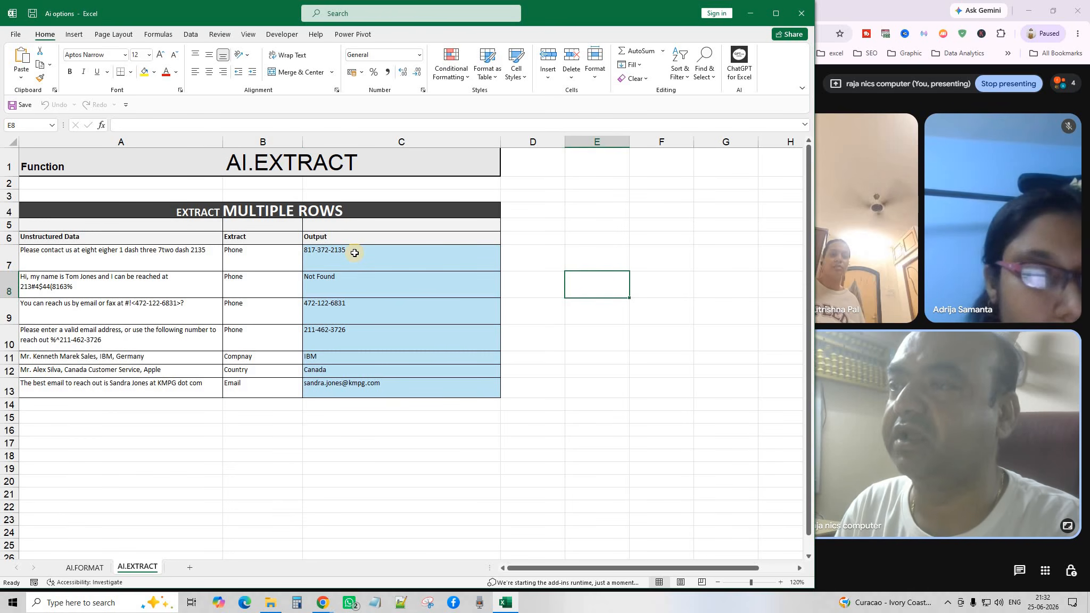
left_click_drag(354, 253, 365, 392)
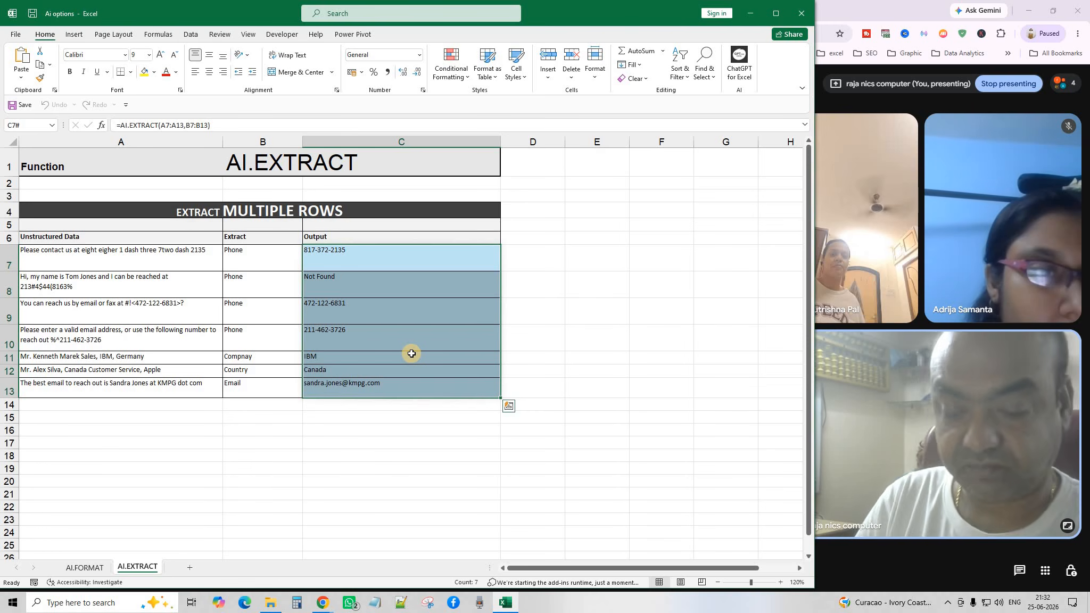
Clear the old outputs in C7:C13 and set the Output cells' font size to 16.
key("Delete")
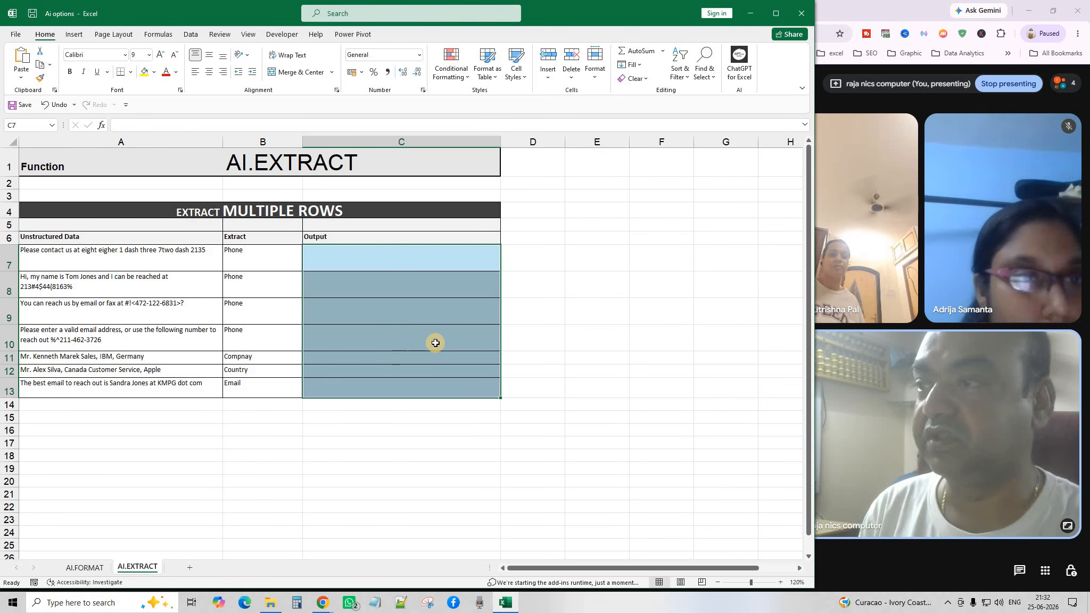
left_click_drag(87, 250, 85, 391)
left_click(150, 479)
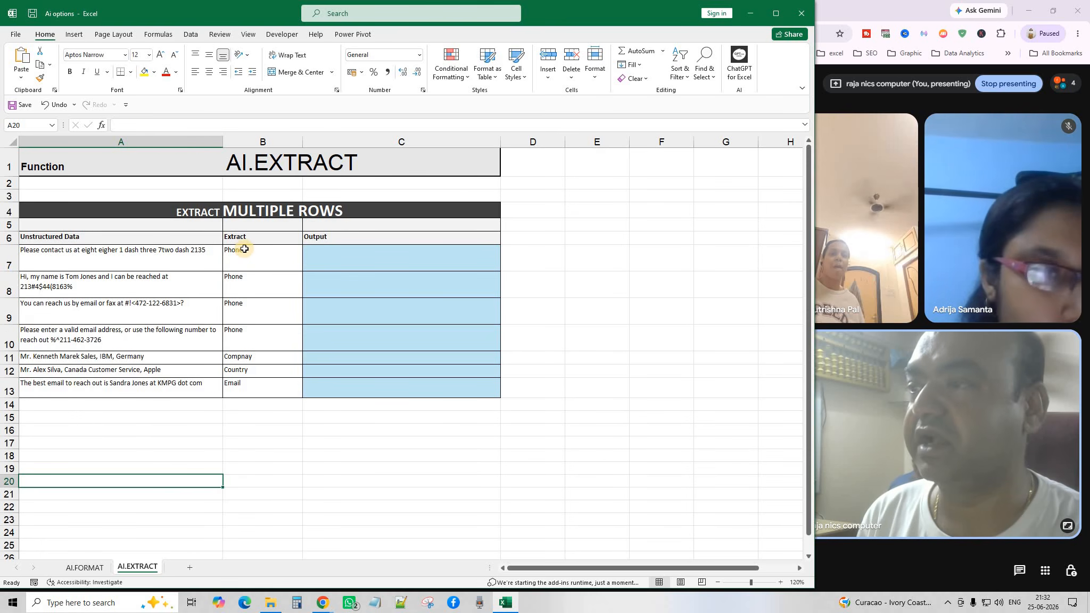
left_click(245, 249)
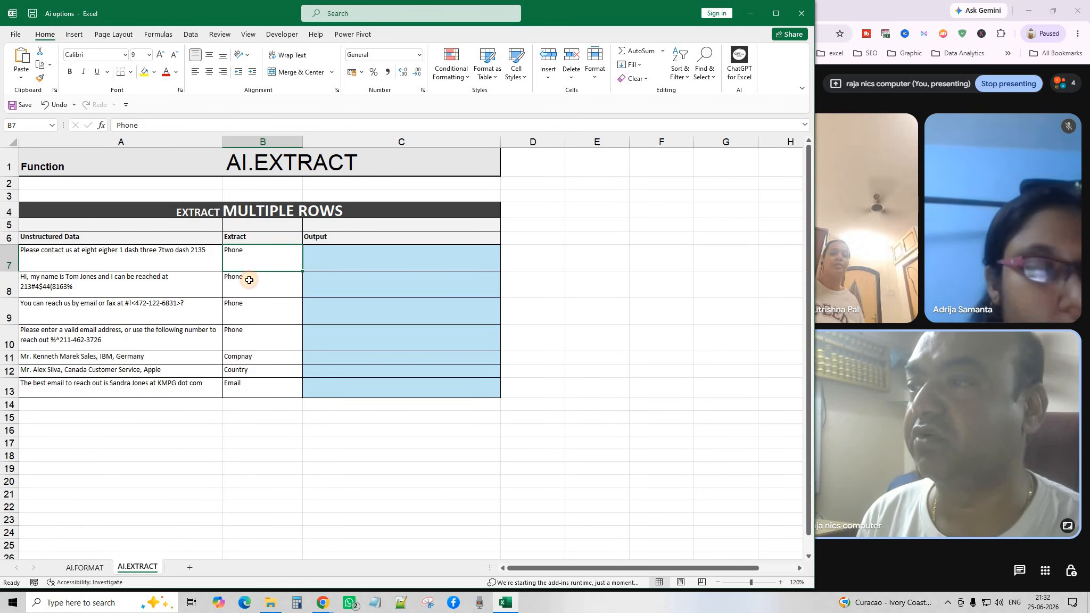
key("Down")
key("Down")
key("Down")
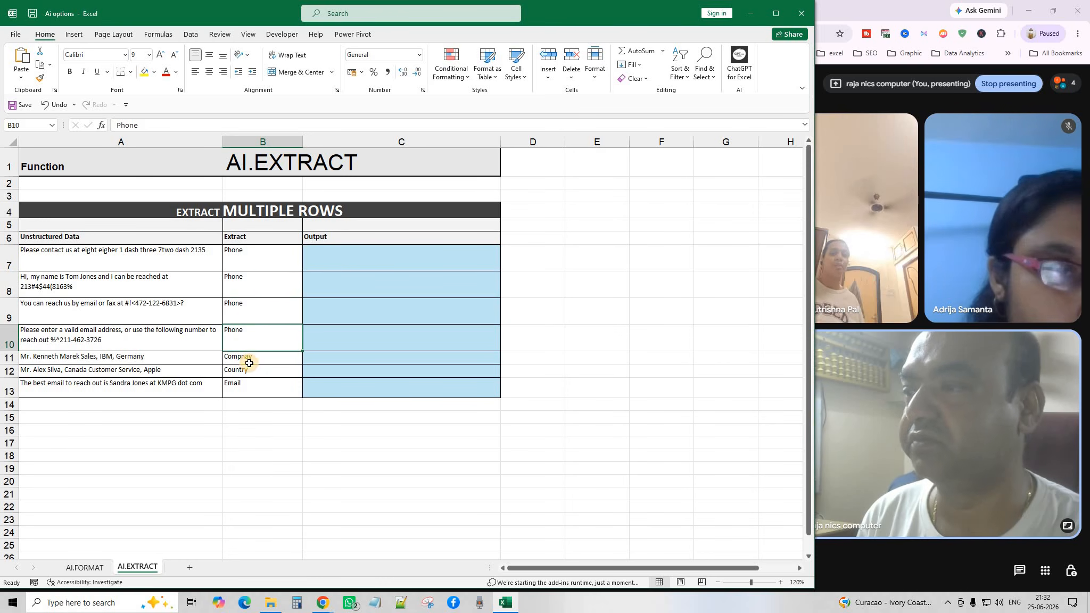
left_click(342, 259)
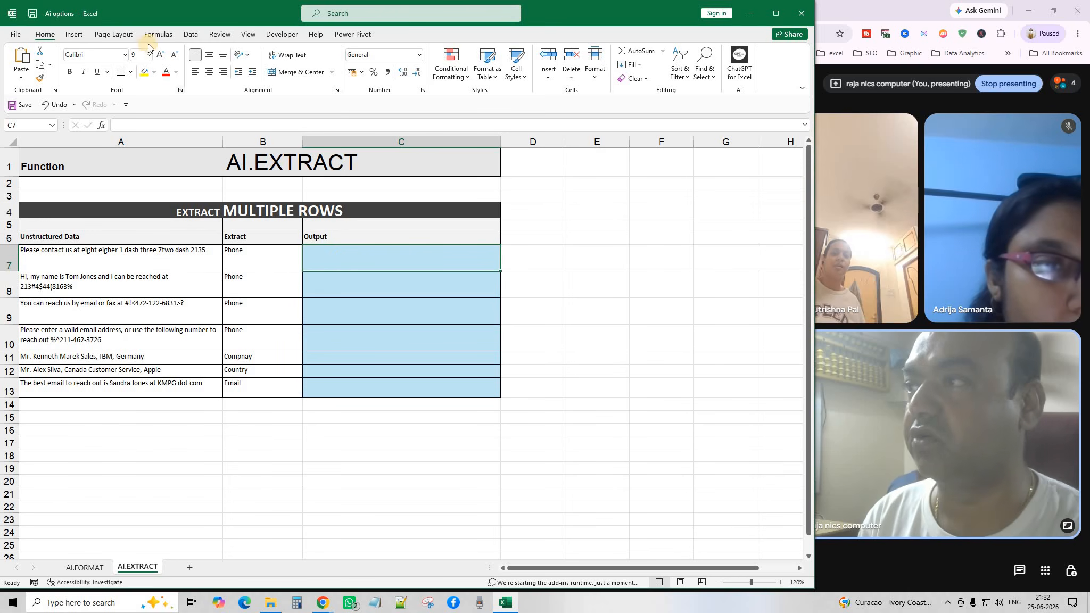
left_click(162, 55)
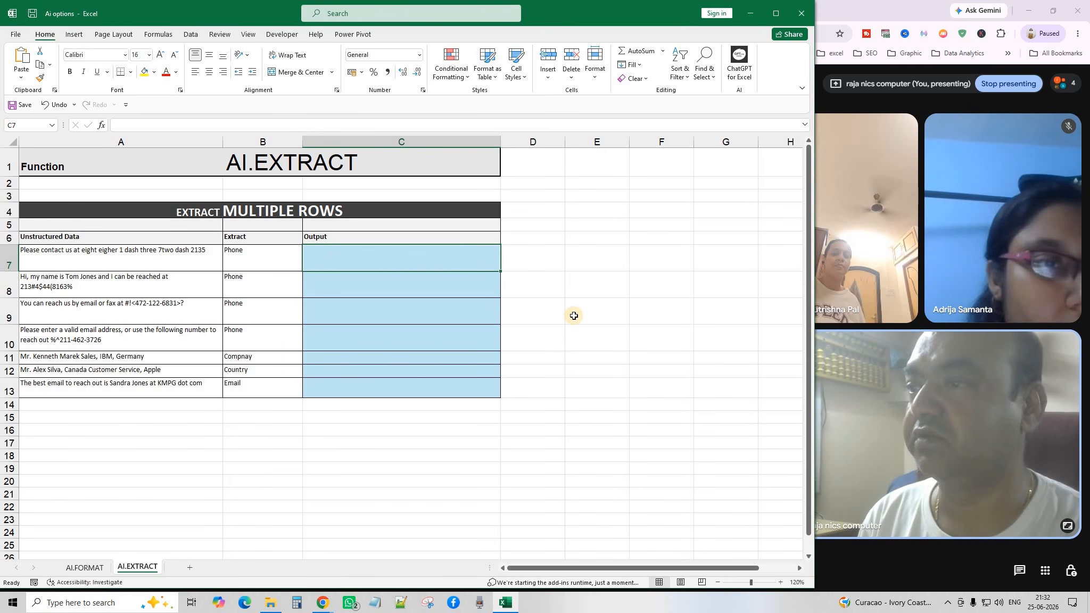
Enter =AI.EXTRACT(A7:A13,B7:B13) in C7.
type("=")
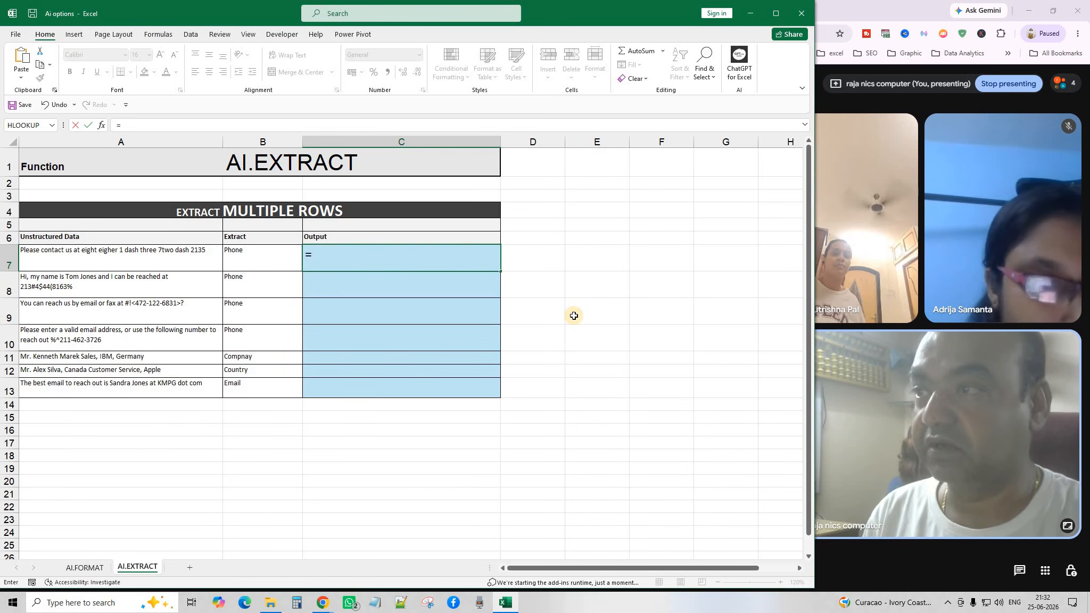
type("AI.")
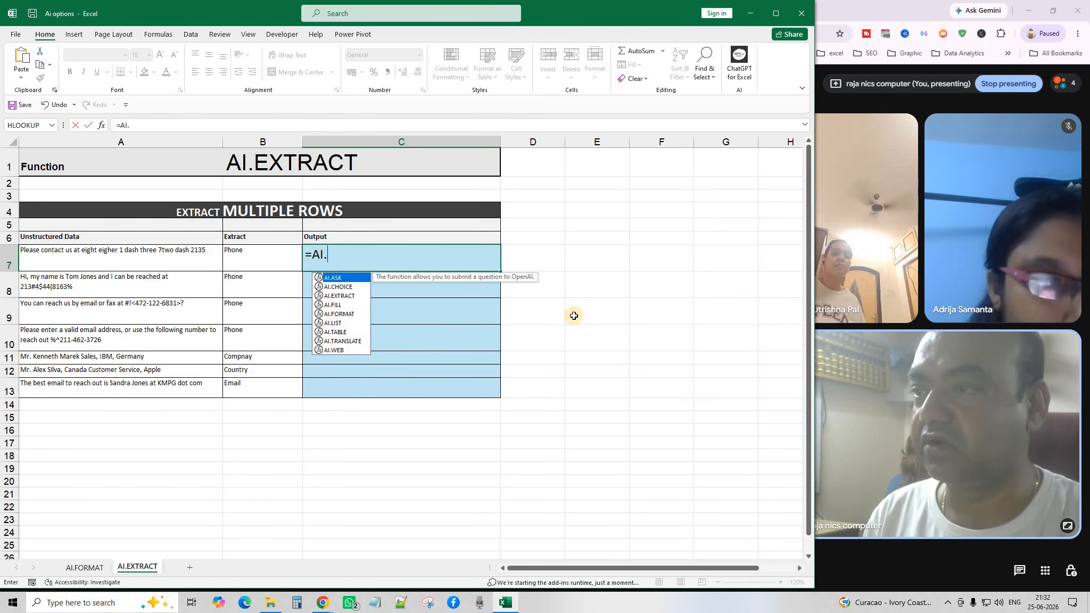
type("E")
key("Tab")
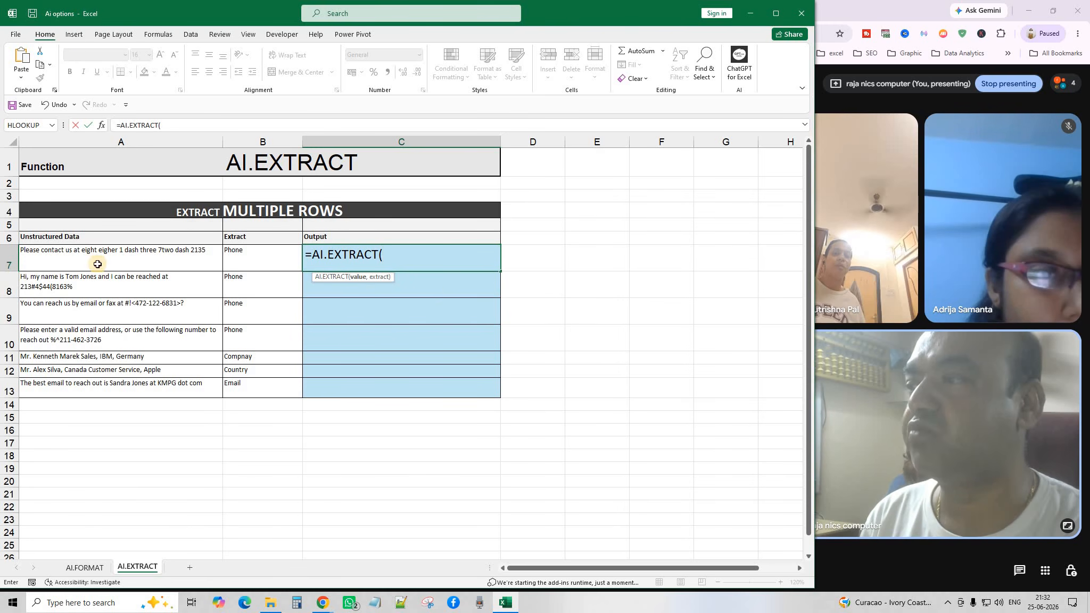
left_click_drag(98, 264, 99, 388)
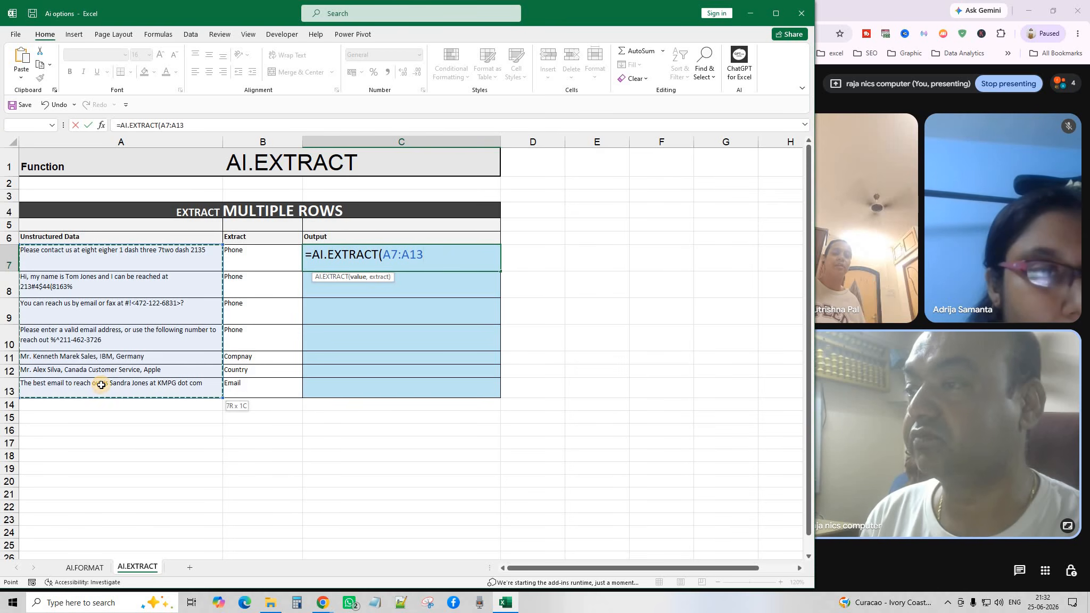
type(",")
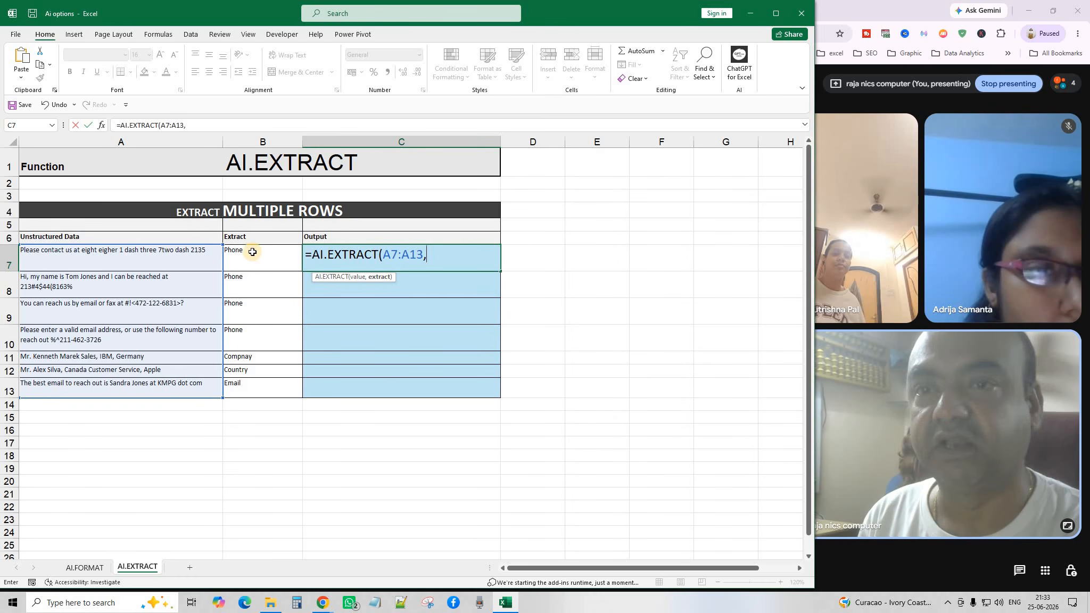
left_click_drag(253, 253, 254, 391)
type(")")
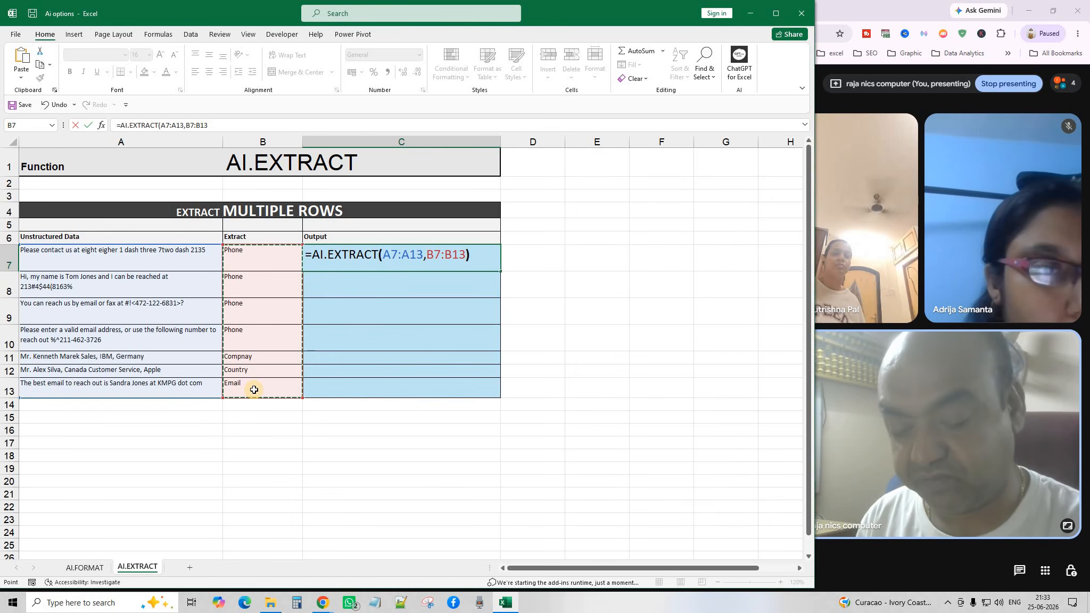
key("Return")
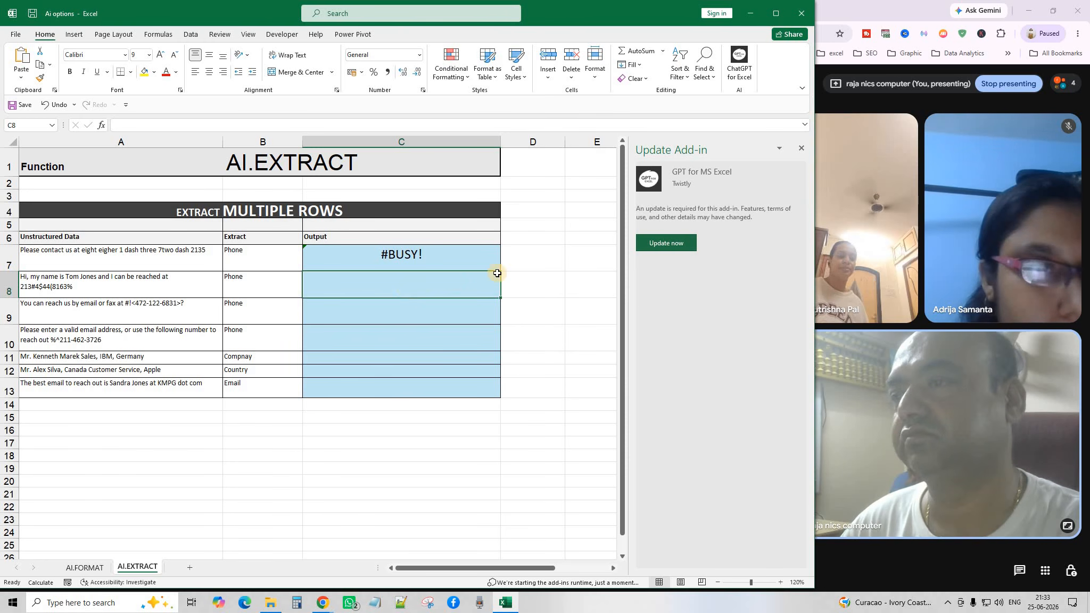
Dismiss the add-in update notice and recommit C7's =AI.EXTRACT(A7:A13,B7:B13) formula.
left_click(802, 147)
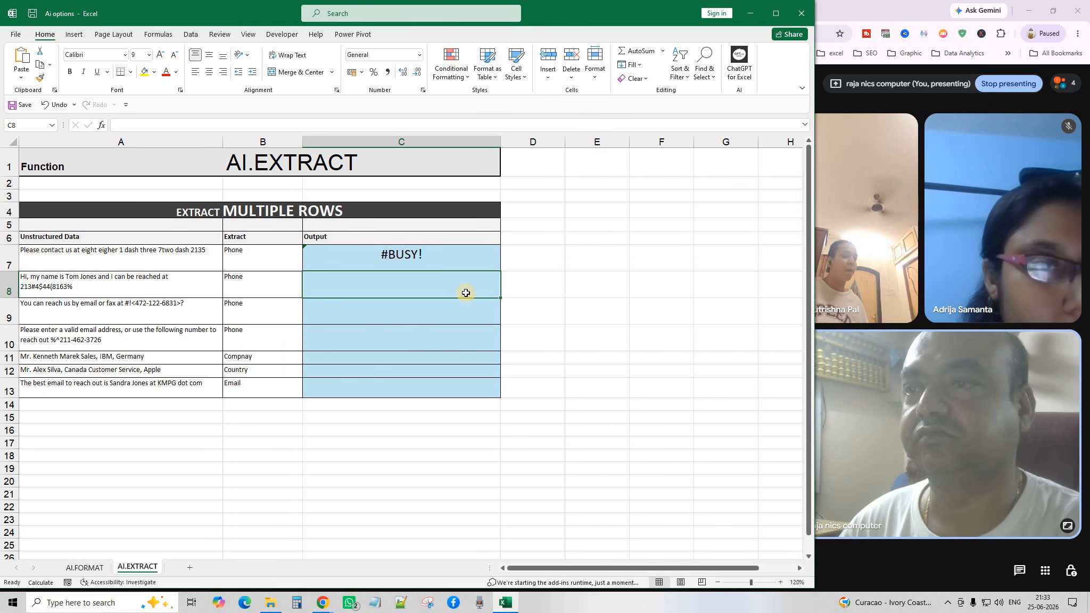
left_click(433, 327)
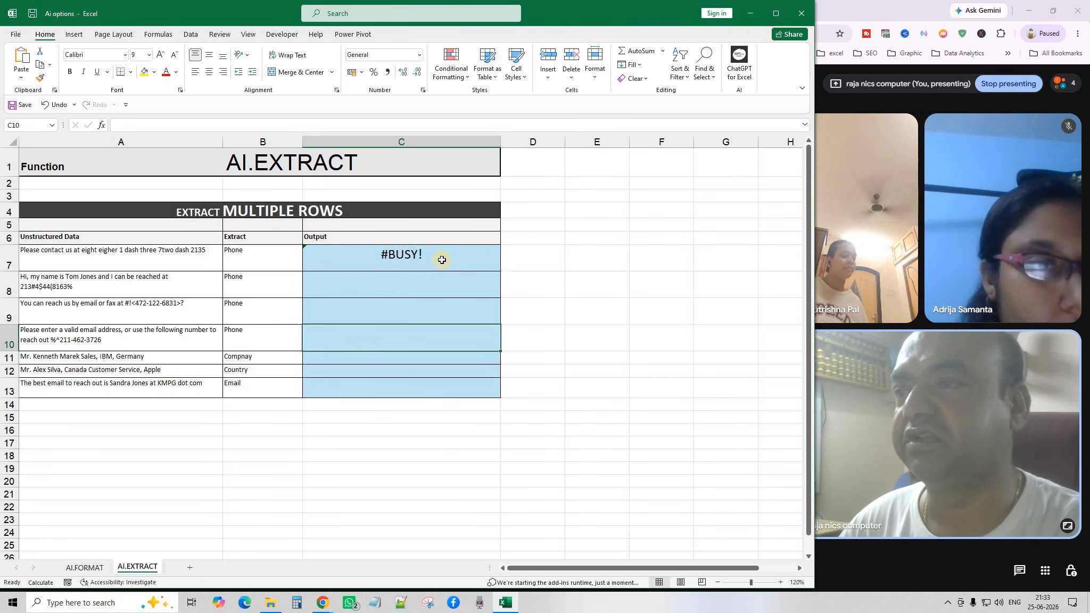
left_click(441, 256)
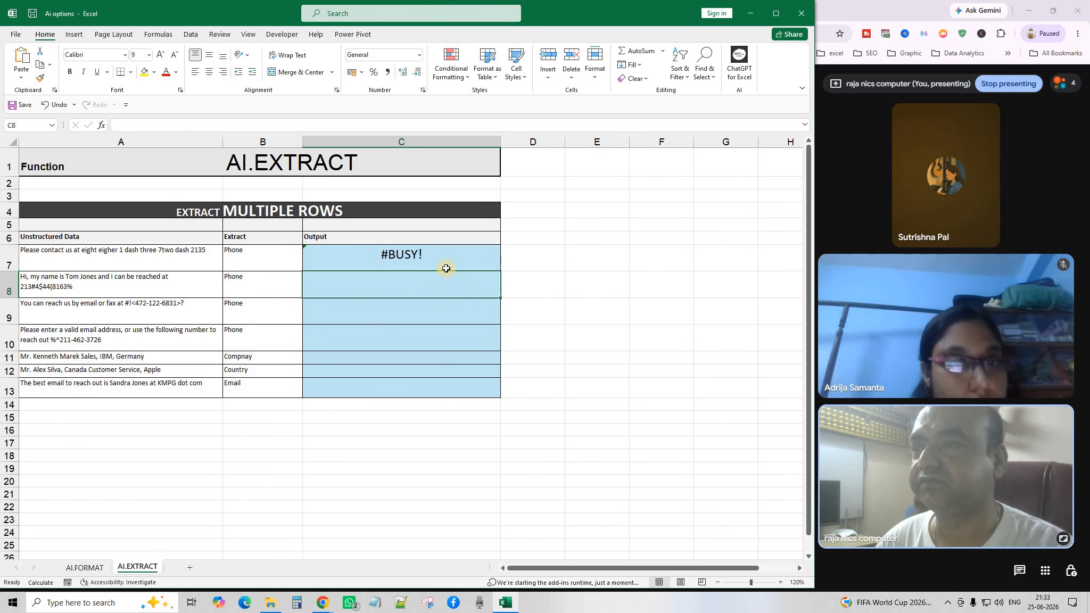
double_click(477, 260)
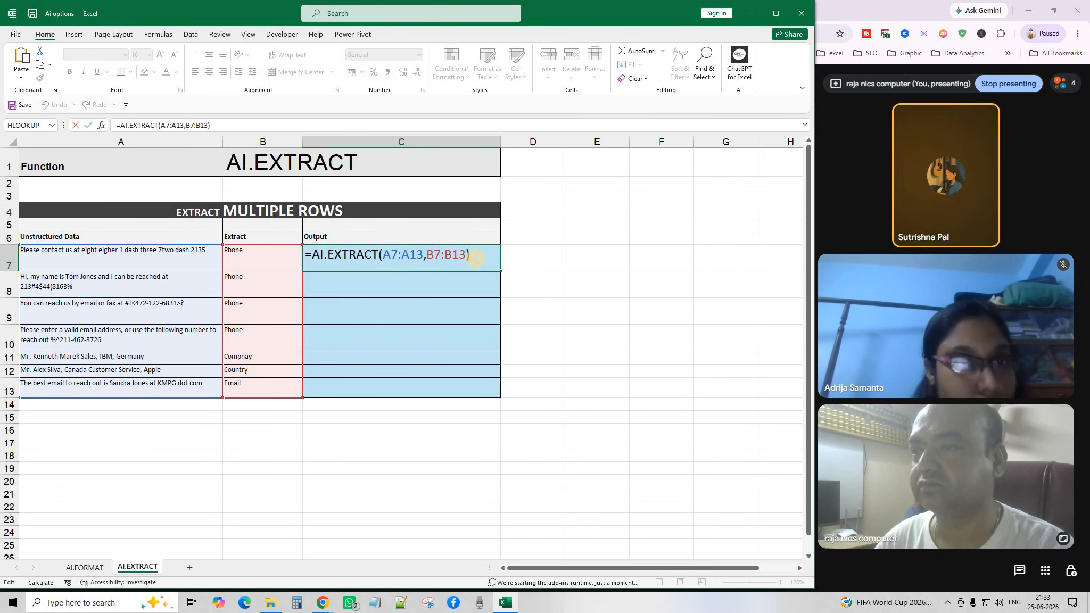
key("Return")
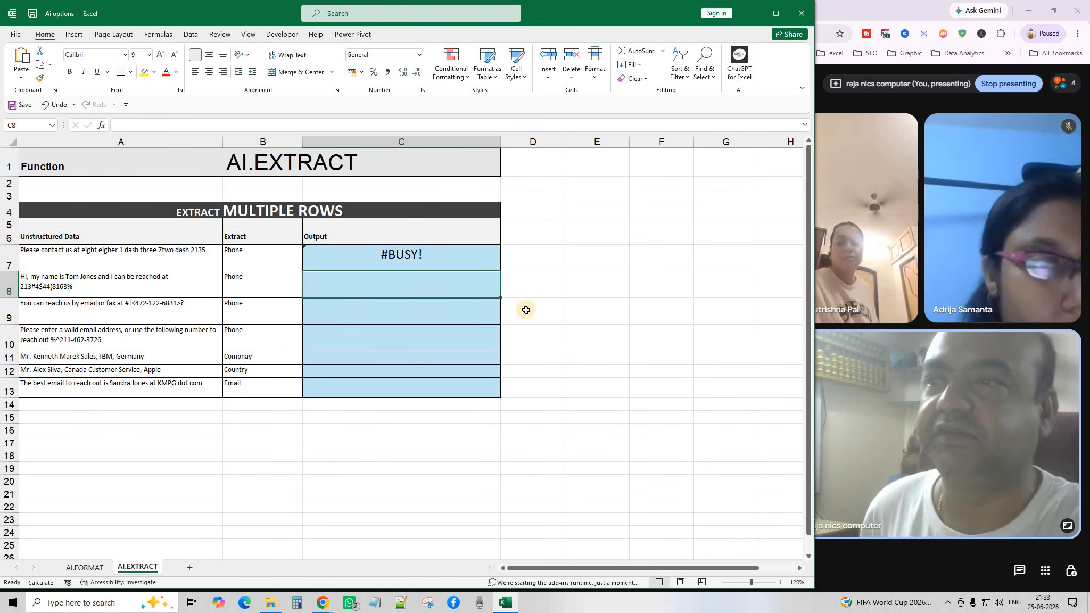
Undo the recent changes, removing the AI.EXTRACT formula from C7.
left_click_drag(523, 309, 481, 304)
left_click(419, 254)
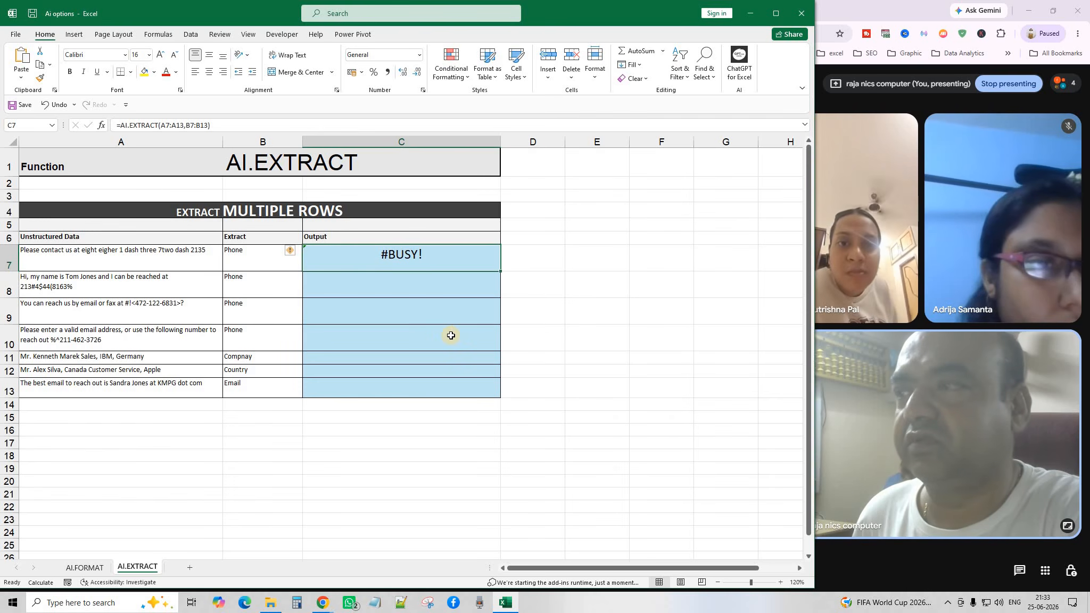
left_click(598, 309)
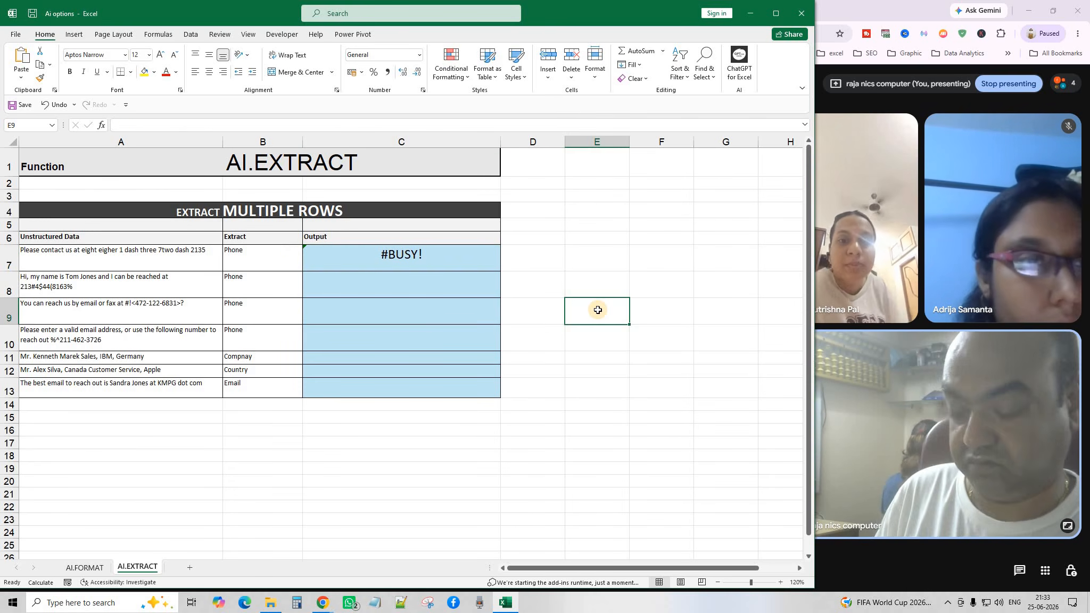
key("ctrl+z")
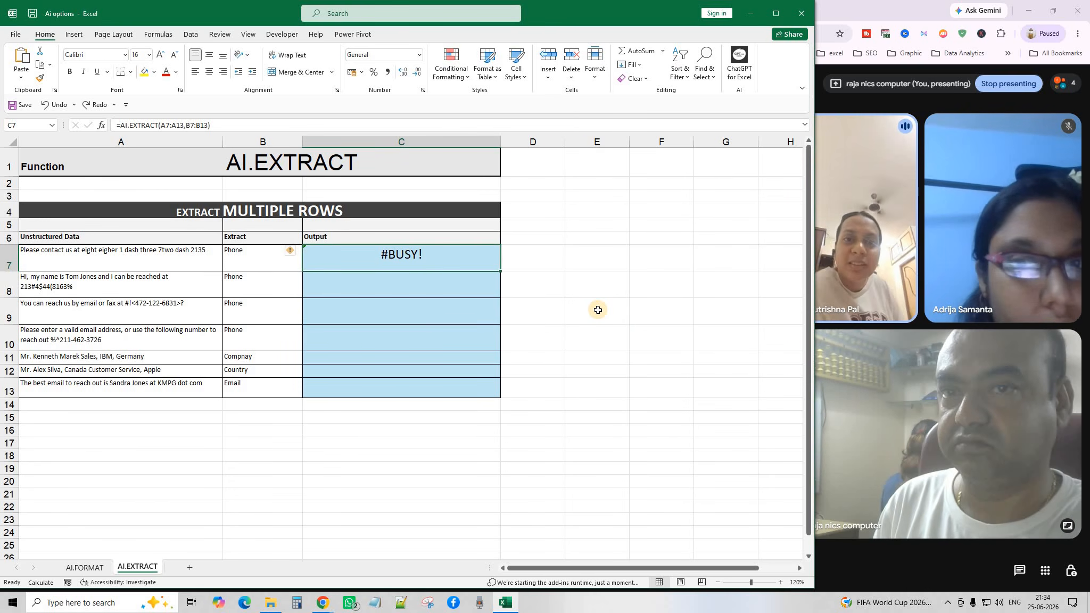
key("ctrl+z")
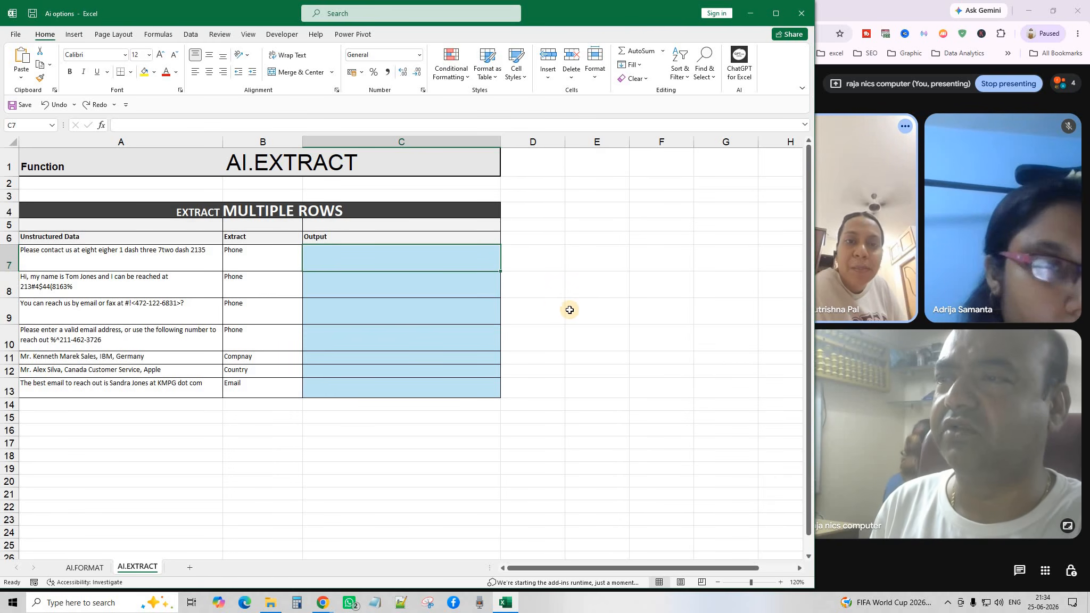
left_click(546, 310)
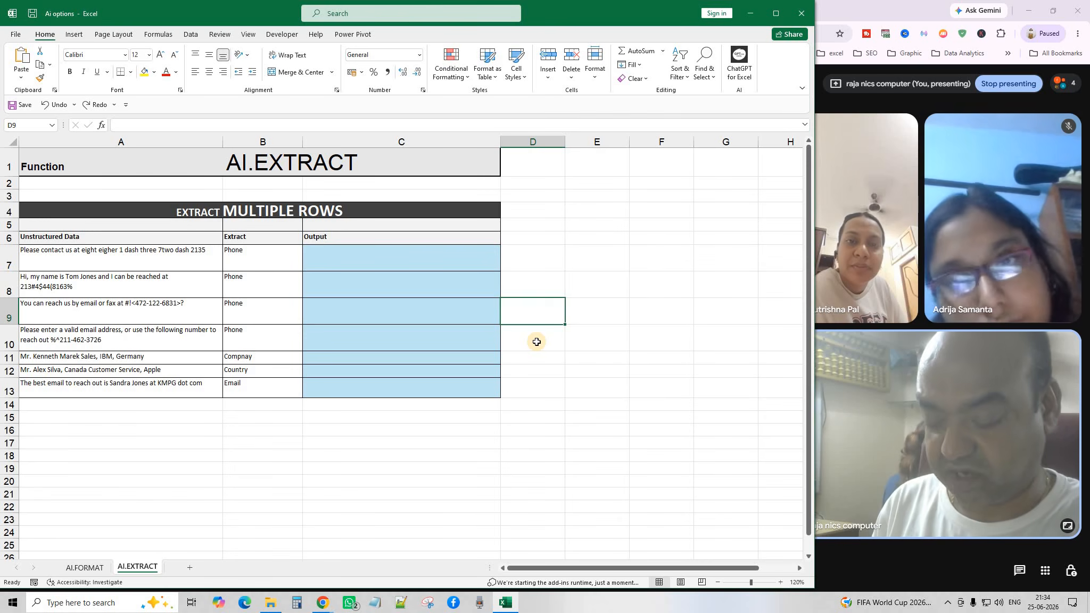
key("Up")
key("Up")
key("Left")
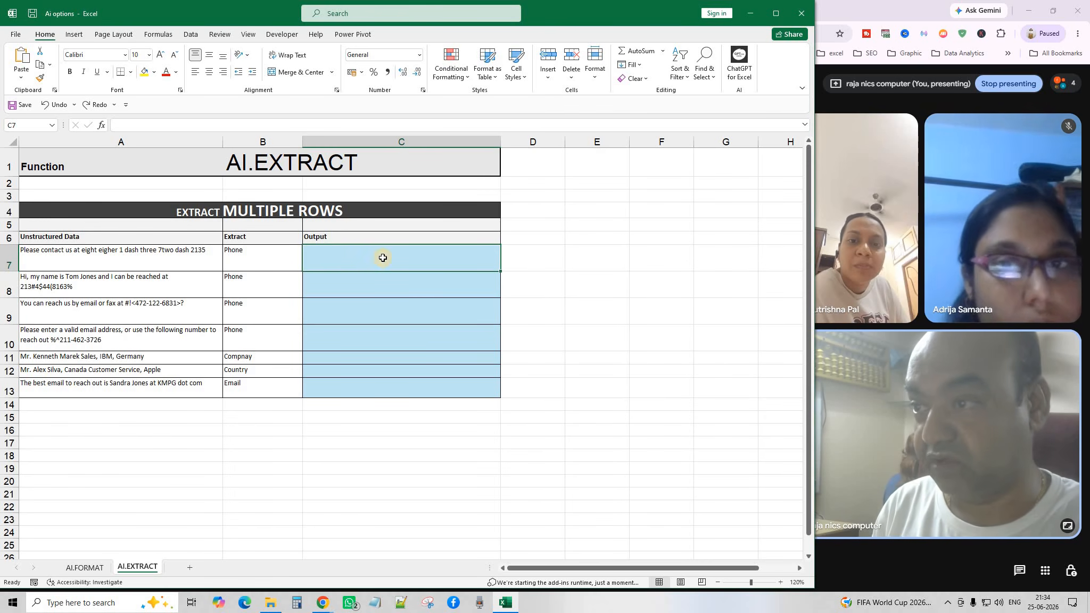
Check the Output cells C7:C13 and restore the AI.EXTRACT formula in C7 with Undo.
left_click(388, 342, "ctrl")
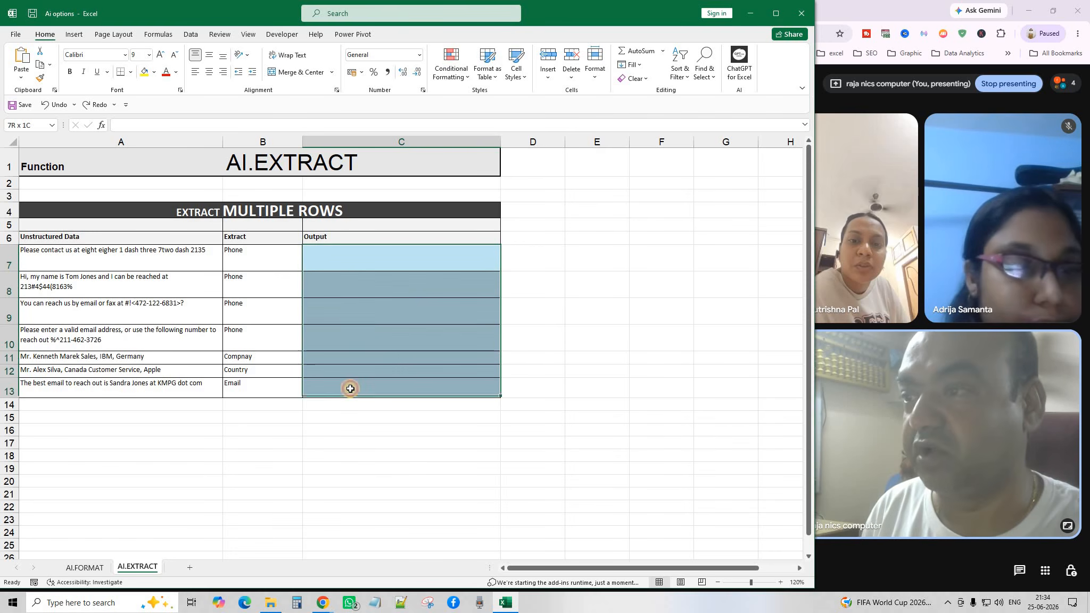
left_click(555, 340)
left_click(210, 497)
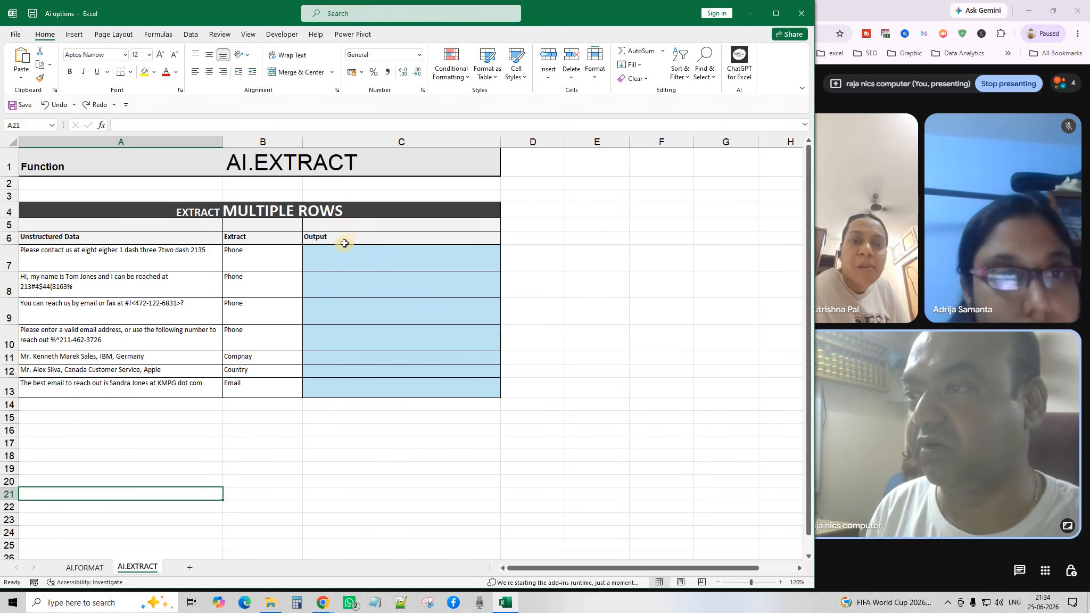
left_click_drag(337, 257, 351, 390)
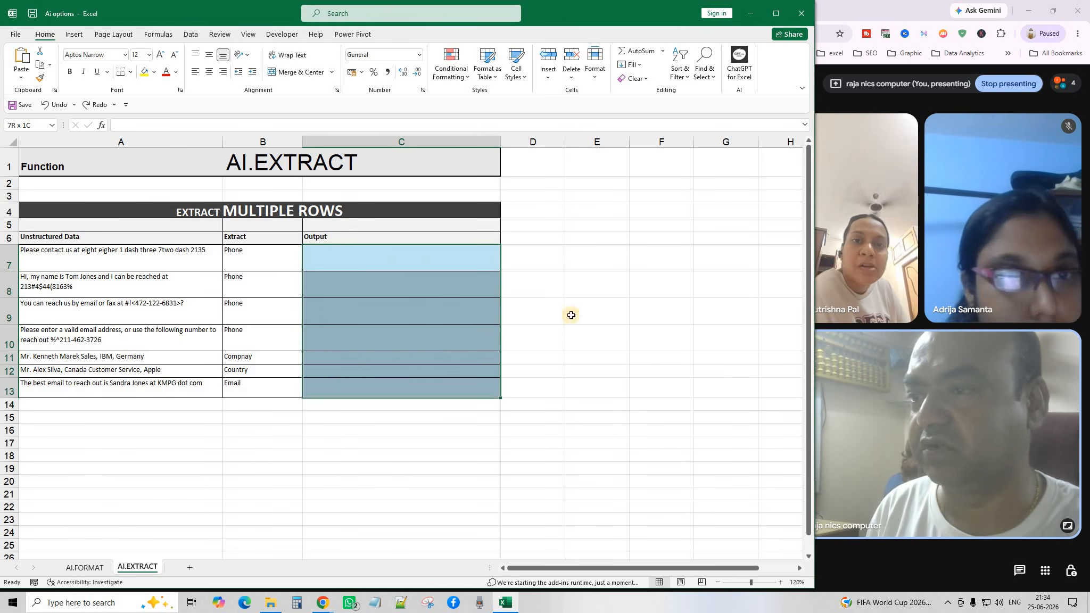
left_click(597, 287)
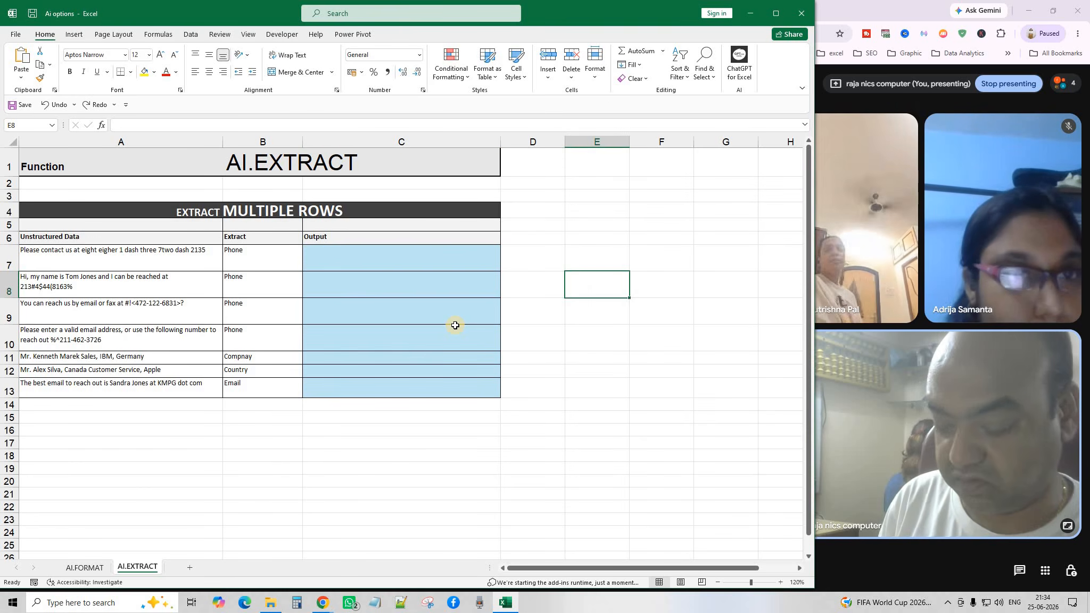
key("Left")
key("Left")
key("Up")
key("ctrl+z")
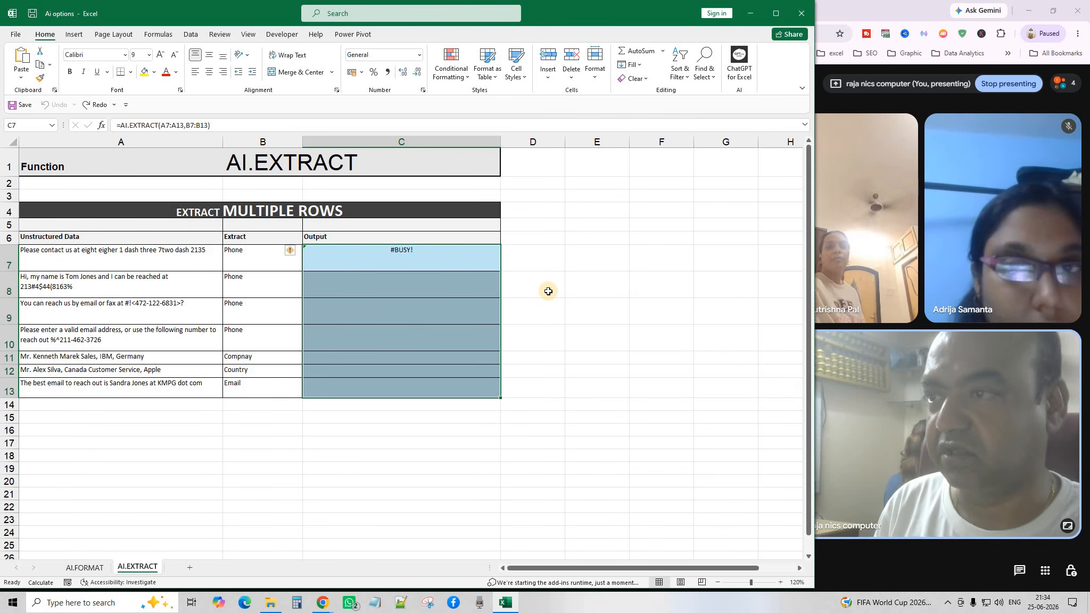
Edit C7's AI.EXTRACT formula and commit it once more.
left_click(524, 334)
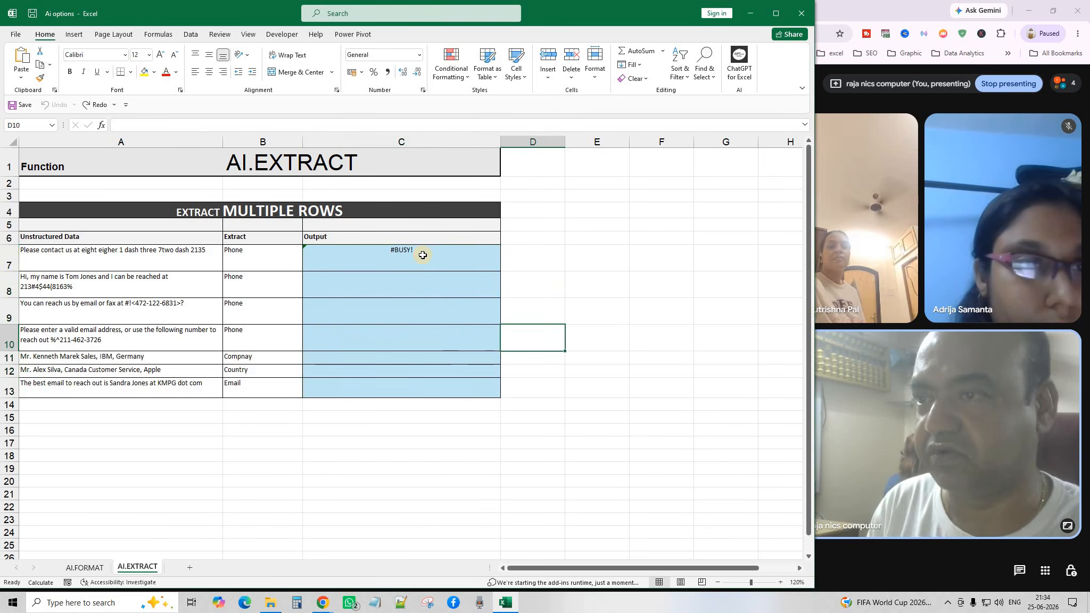
double_click(423, 255)
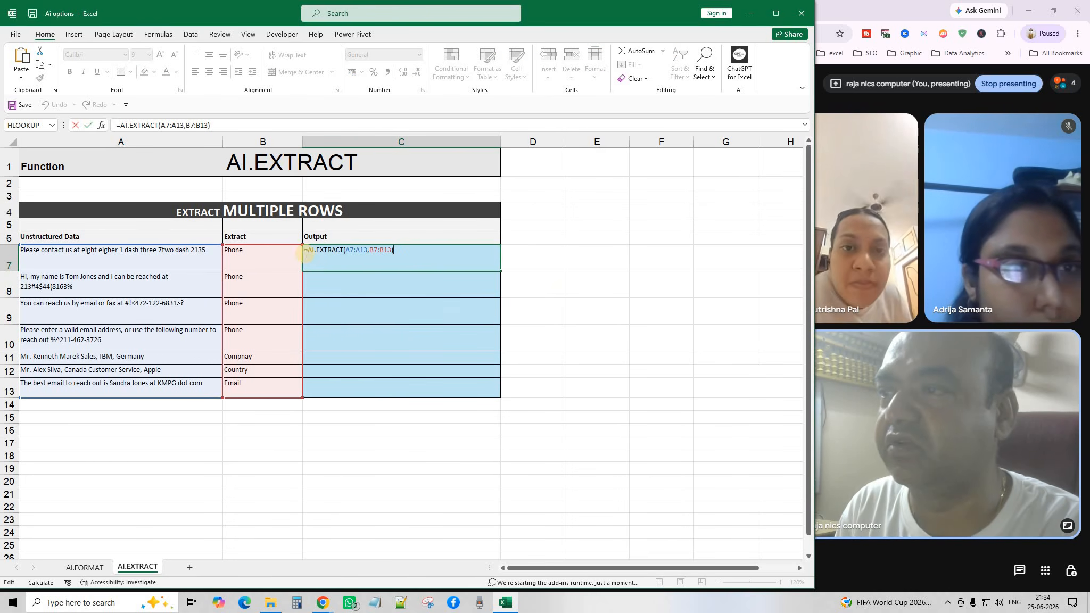
left_click(344, 249)
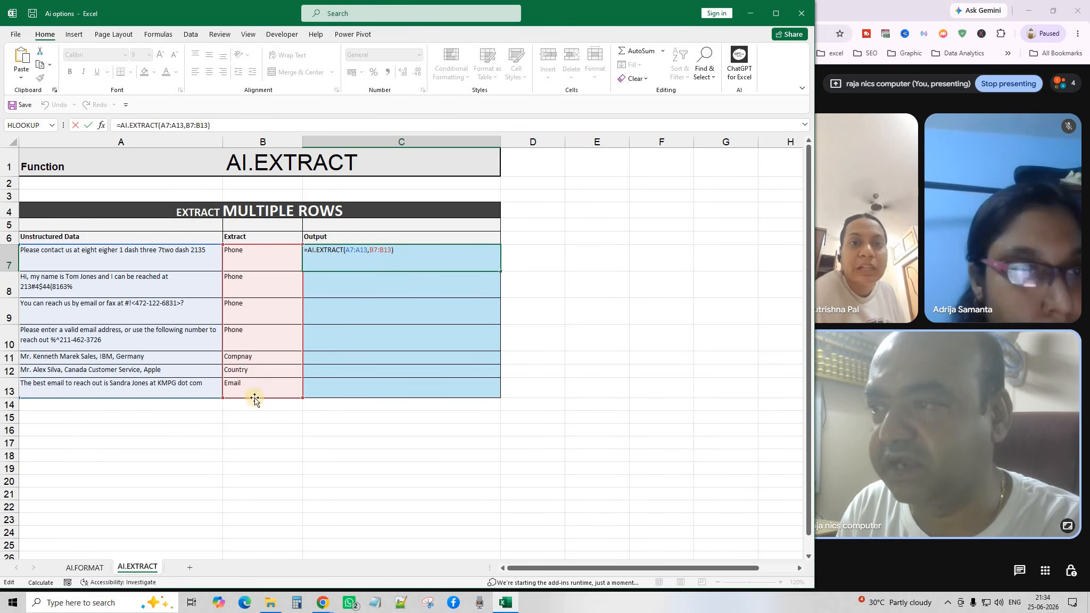
key("Return")
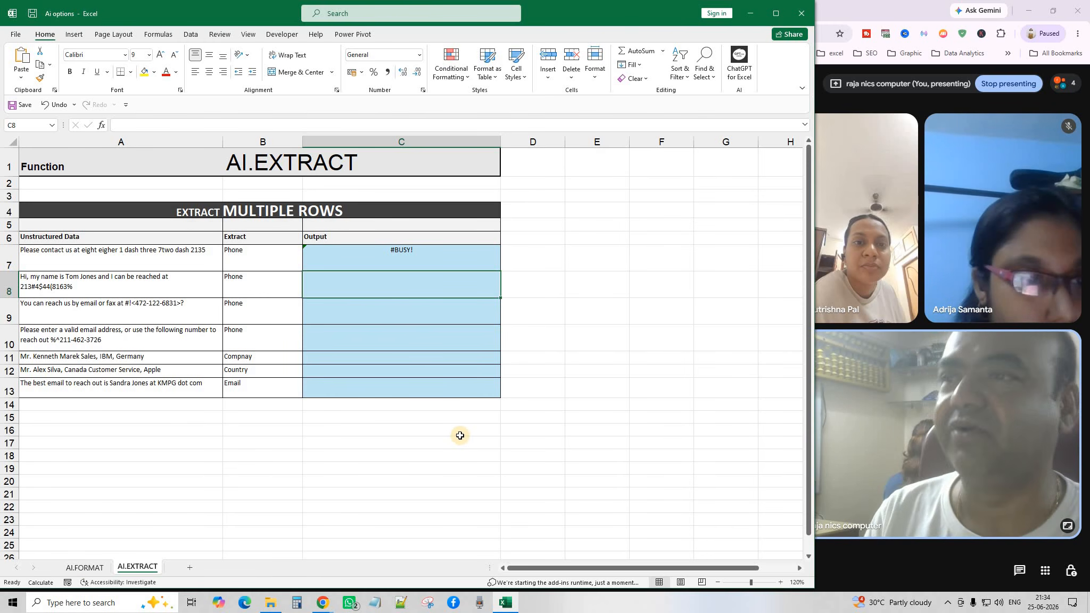
left_click(373, 468)
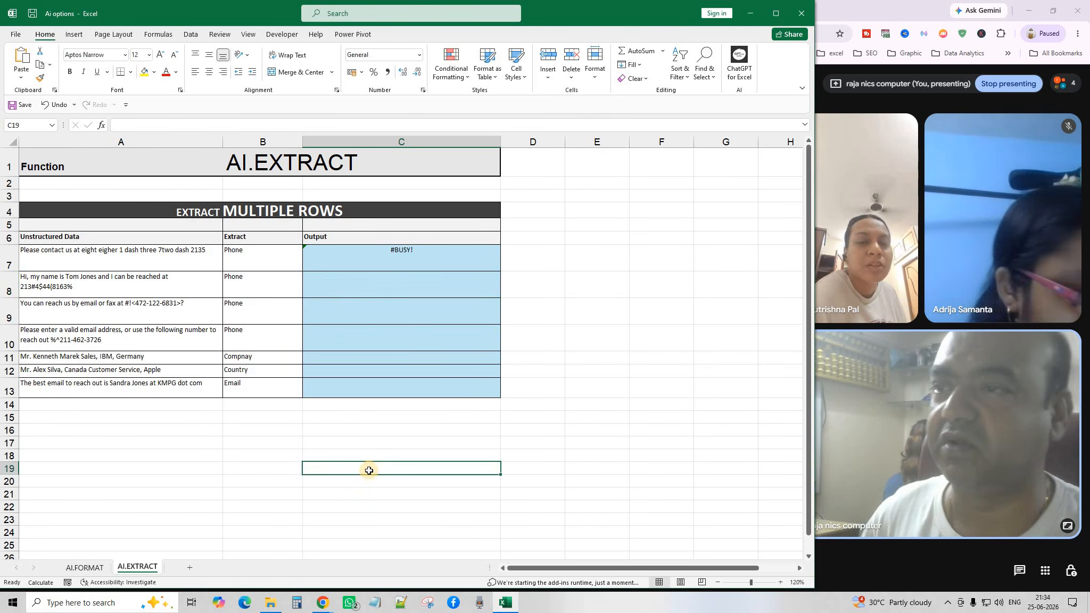
Open the AI.FORMAT sheet, zoom in, and review the messy product names in B6:B11.
left_click(84, 568)
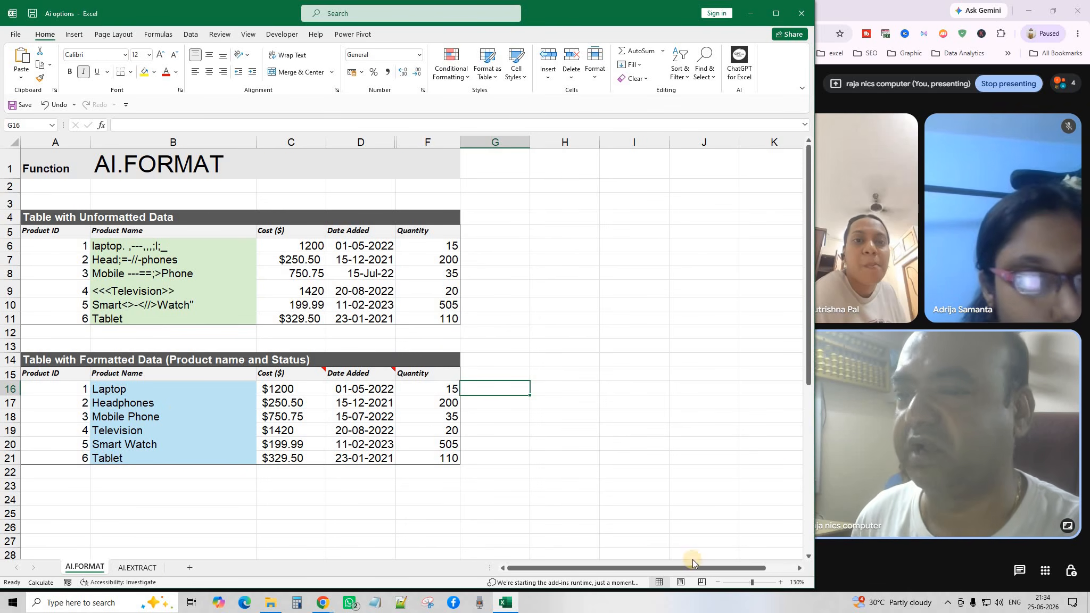
left_click(781, 583)
left_click(781, 582)
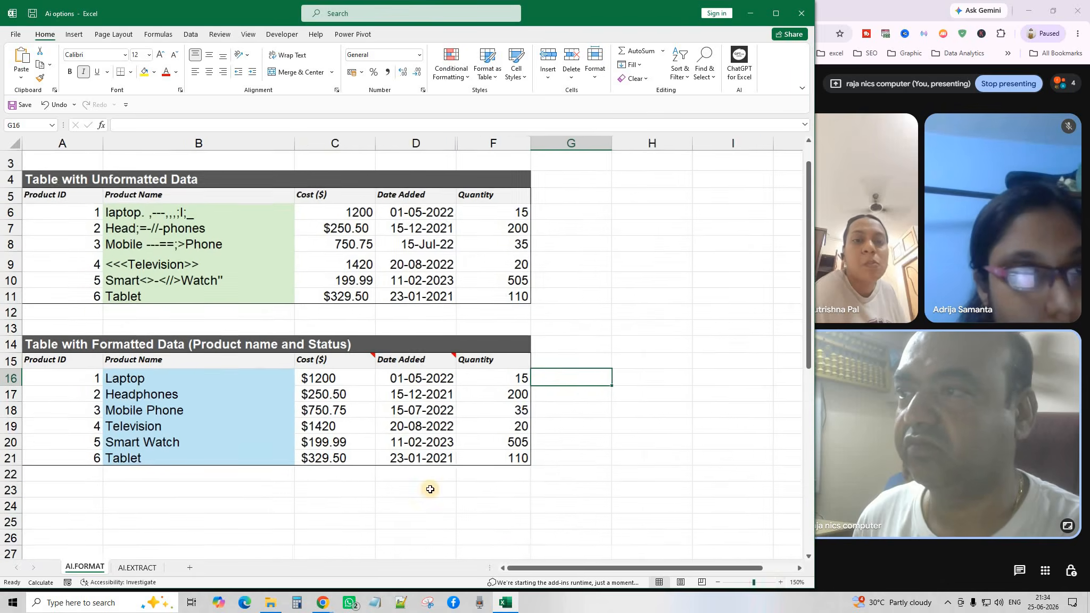
scroll(335, 489, "up", 1)
scroll(335, 488, "down", 1)
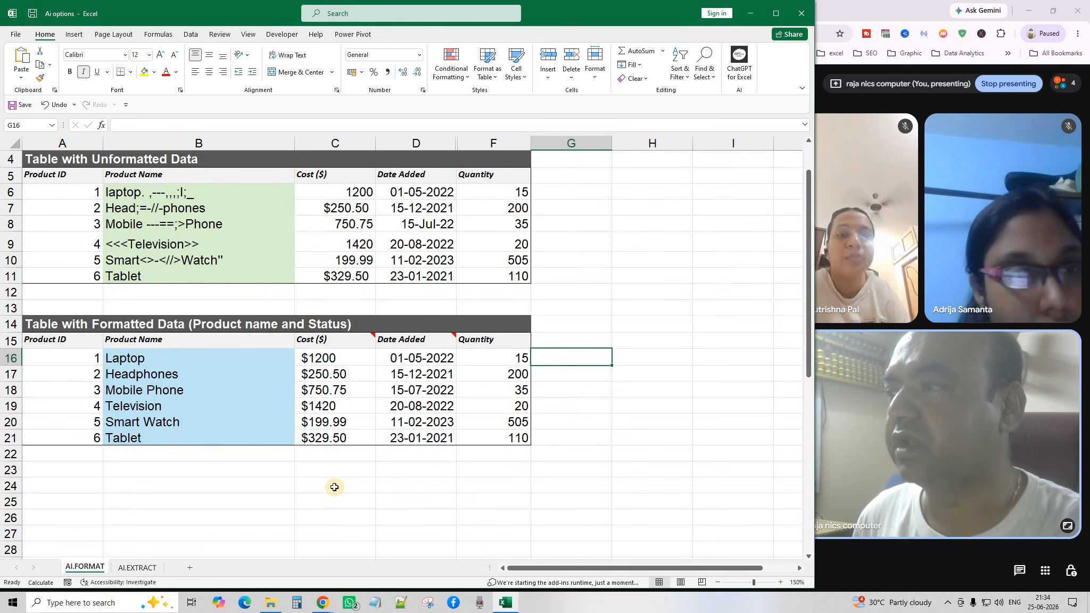
scroll(335, 489, "up", 1)
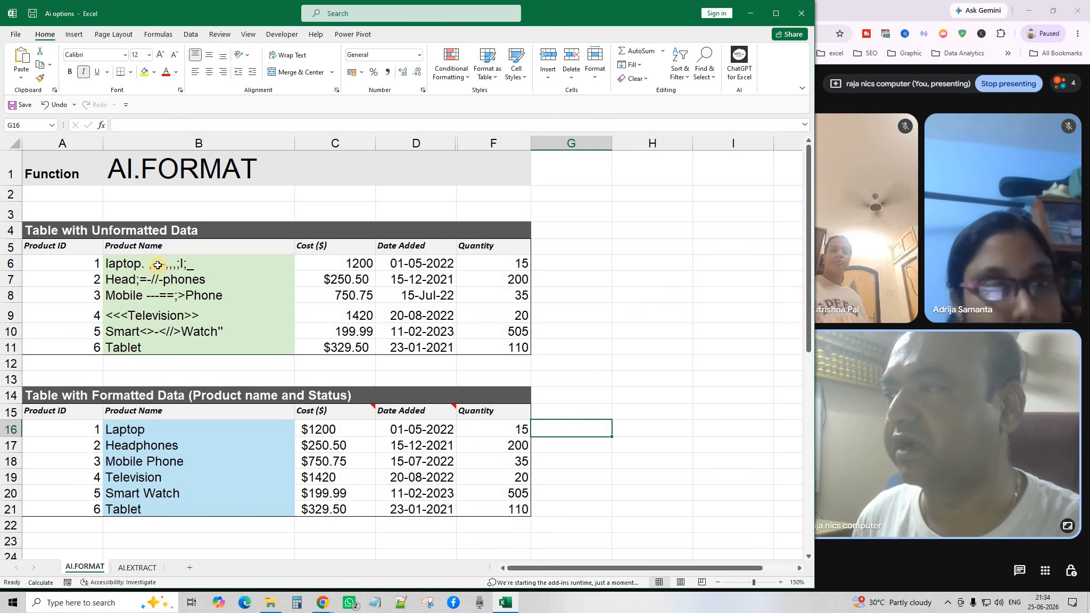
left_click_drag(158, 265, 166, 349)
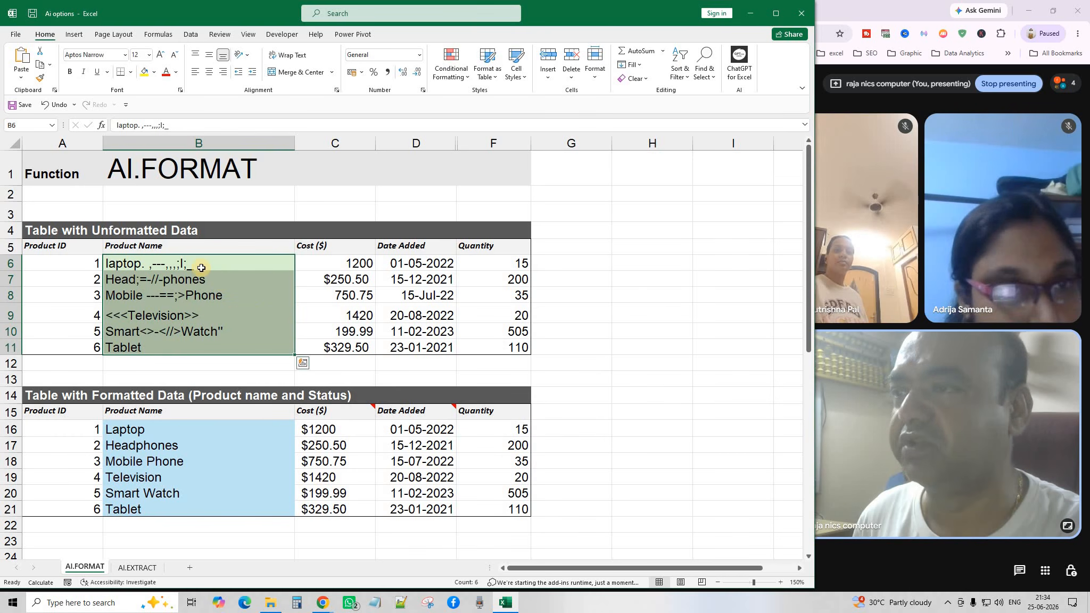
left_click(201, 266)
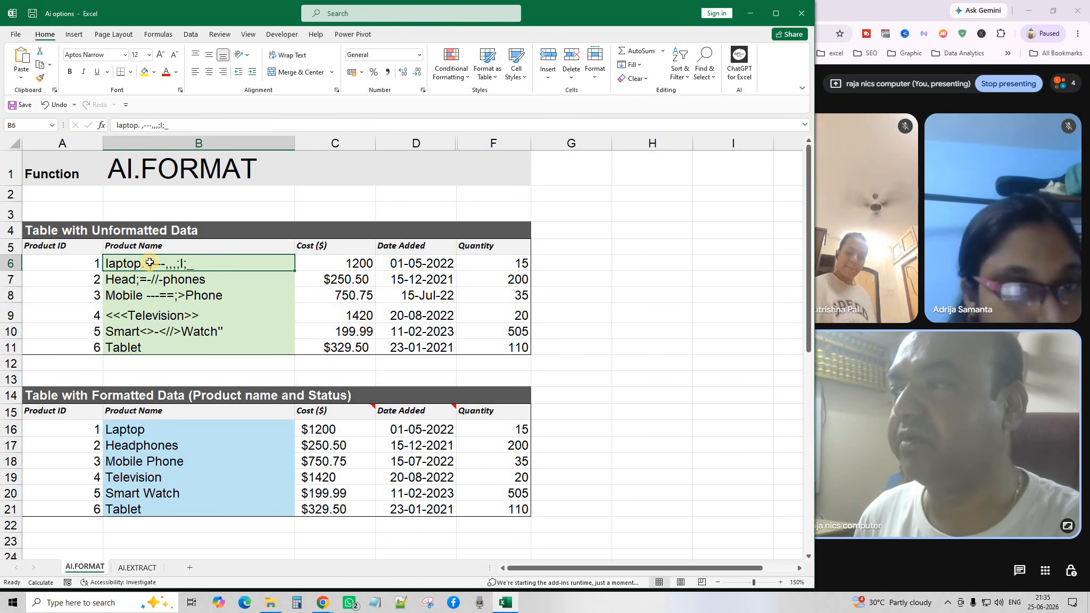
left_click_drag(151, 263, 149, 343)
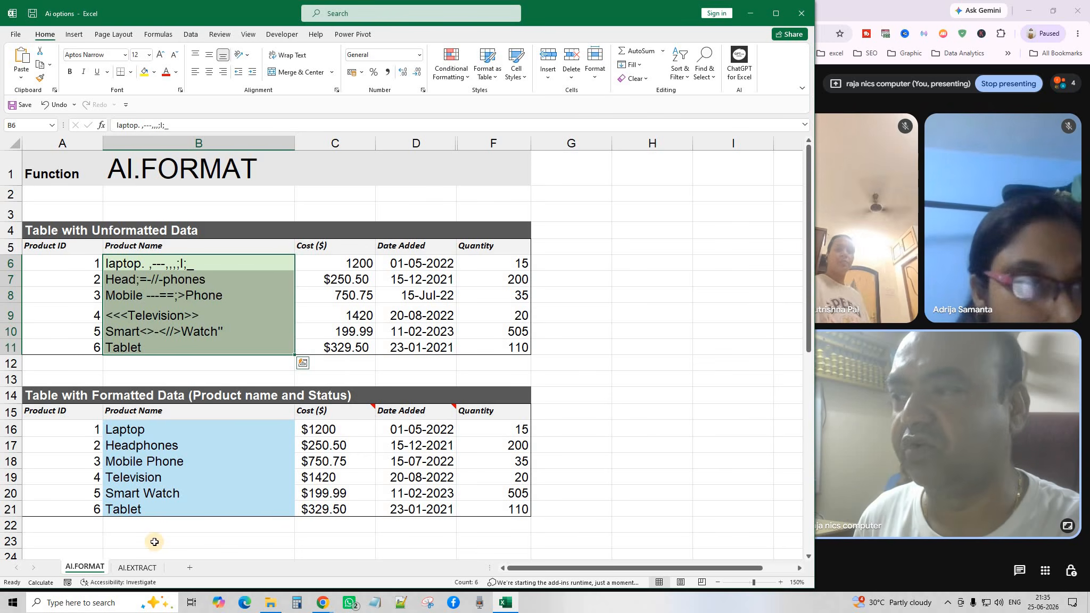
left_click(145, 269)
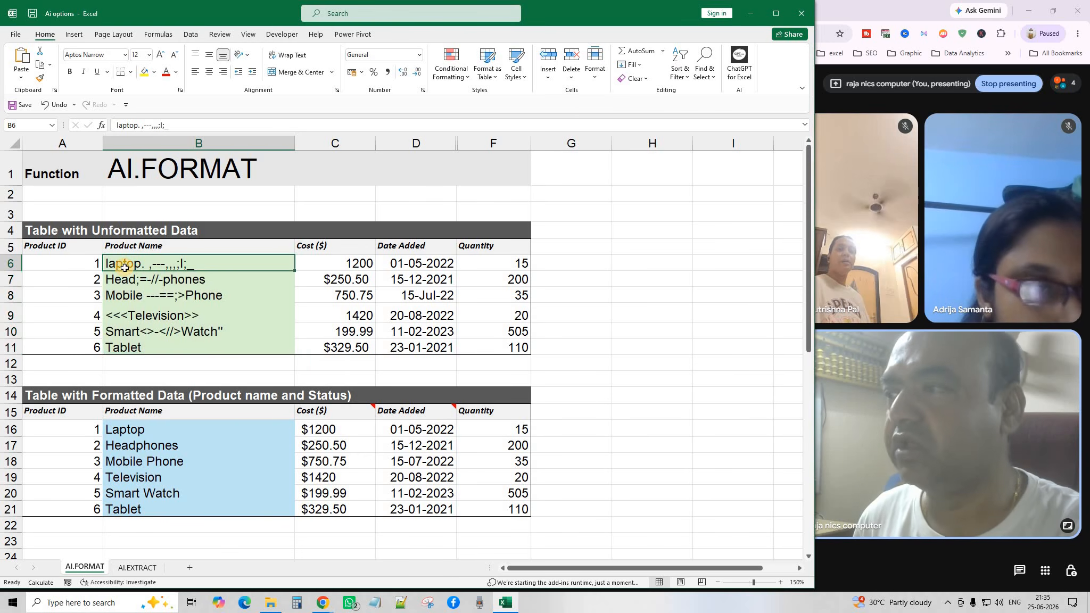
left_click(140, 301)
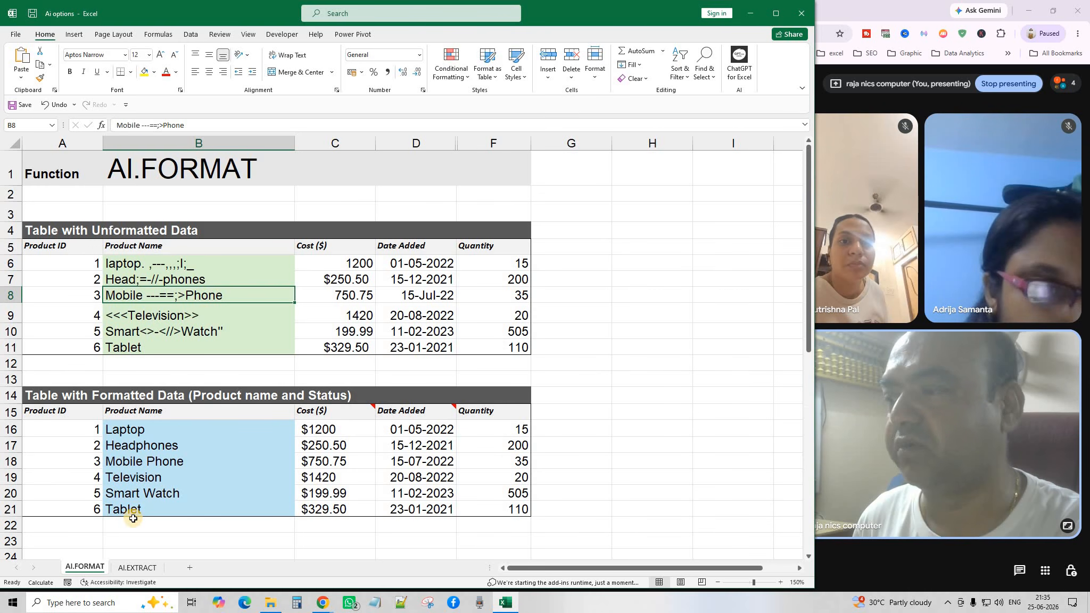
Delete the AI.FORMAT formula text from B16.
double_click(172, 429)
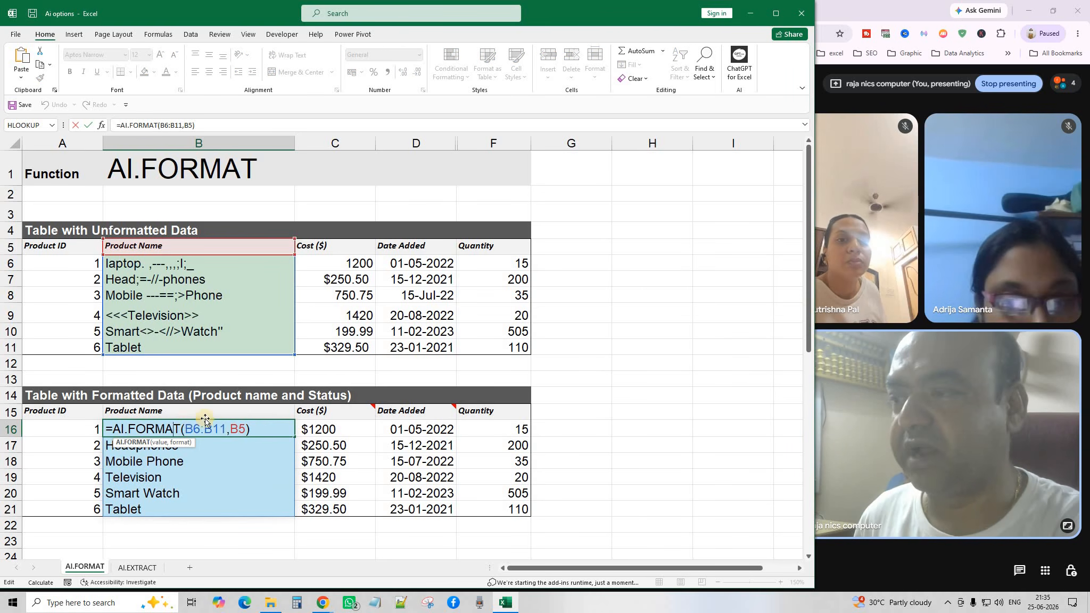
left_click(230, 434)
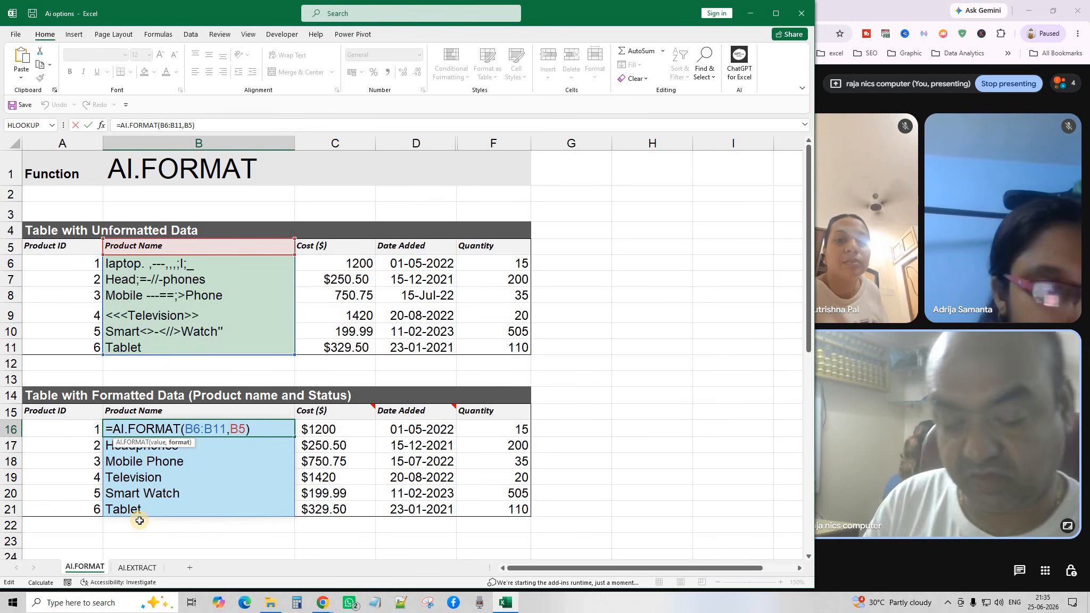
left_click_drag(261, 430, 142, 513)
key("BackSpace")
Enter =AI.FORMAT(B6:B11,B5) in B16 to clean the product names.
left_click(168, 482)
left_click(159, 542)
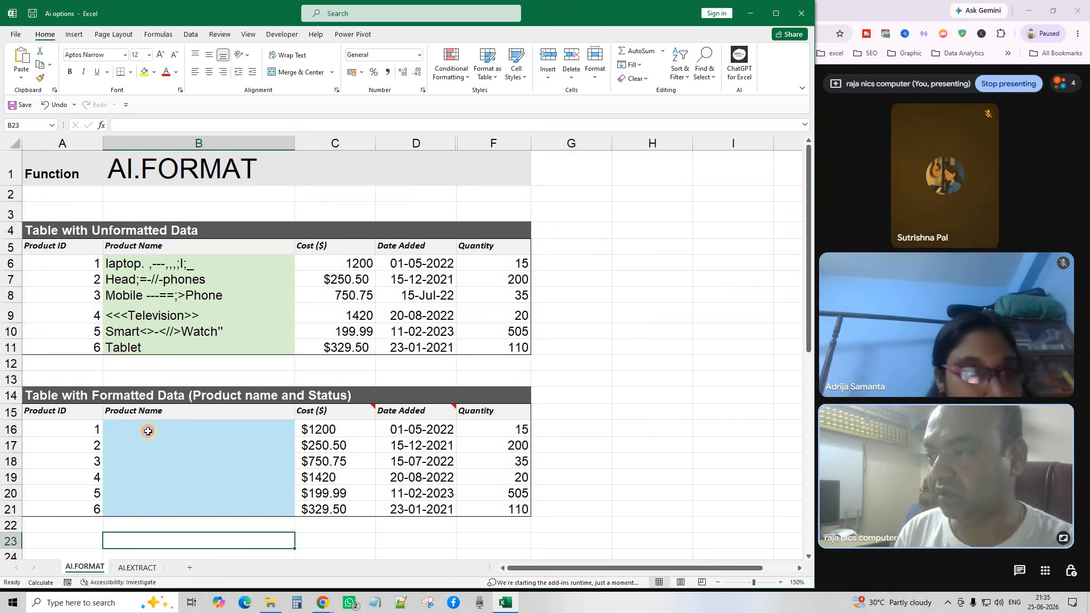
left_click(148, 431)
type("=AI")
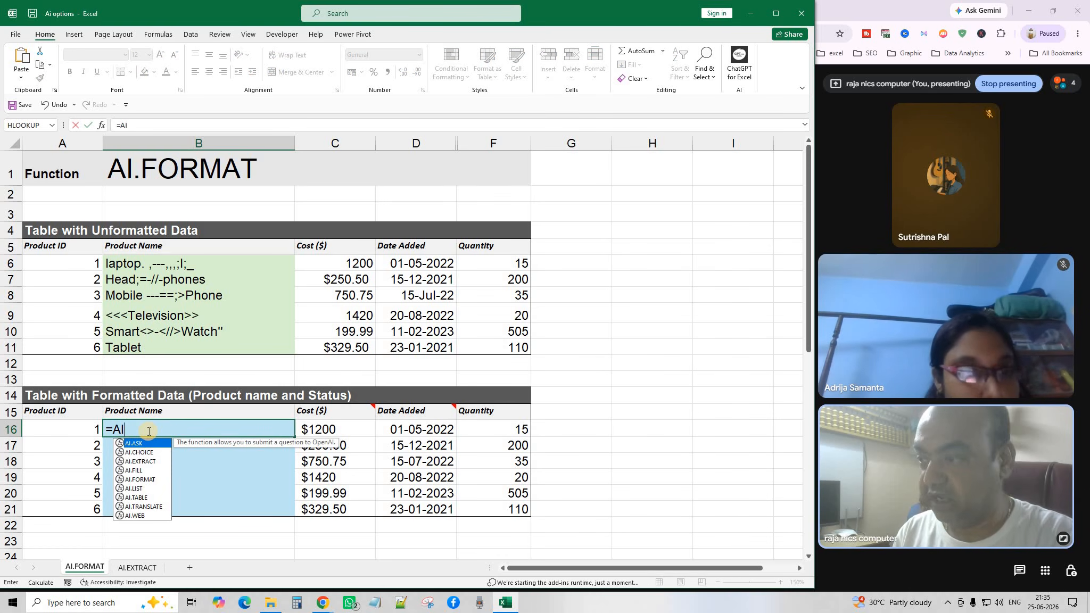
type(".F")
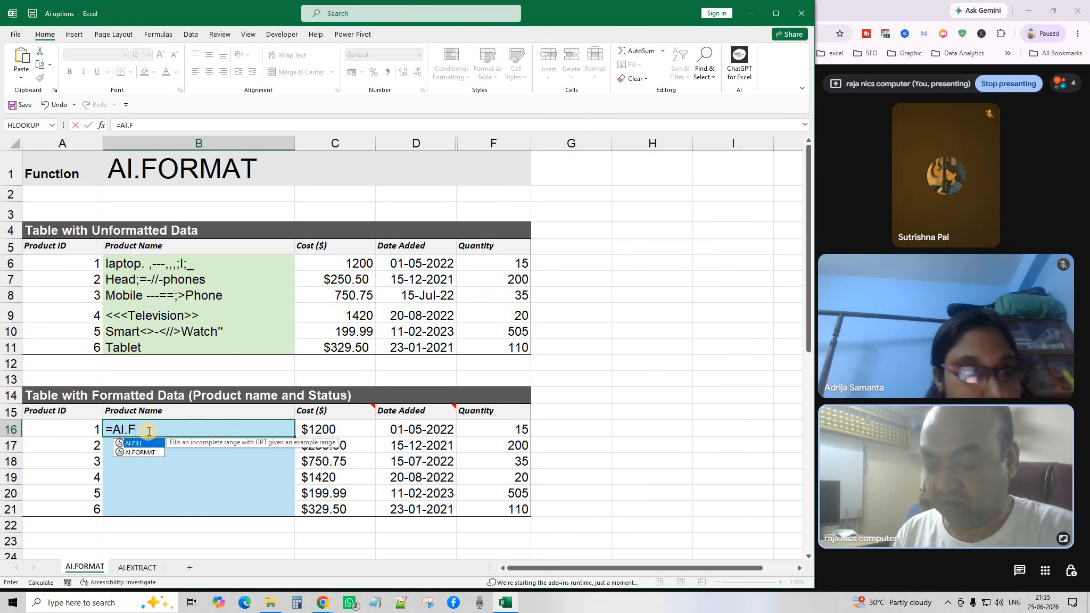
type("O")
key("Tab")
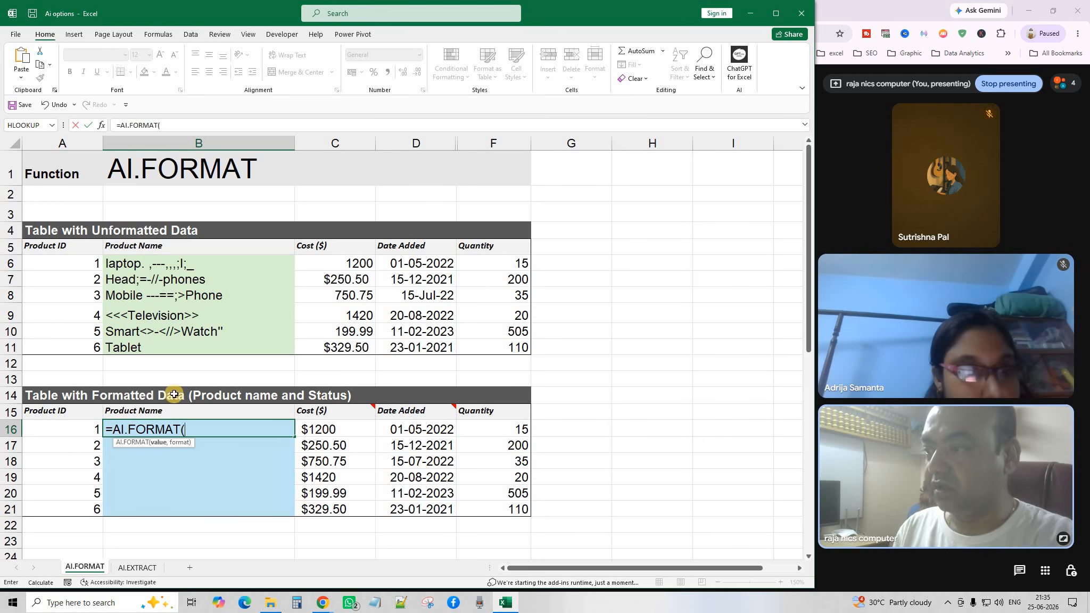
left_click_drag(142, 265, 147, 349)
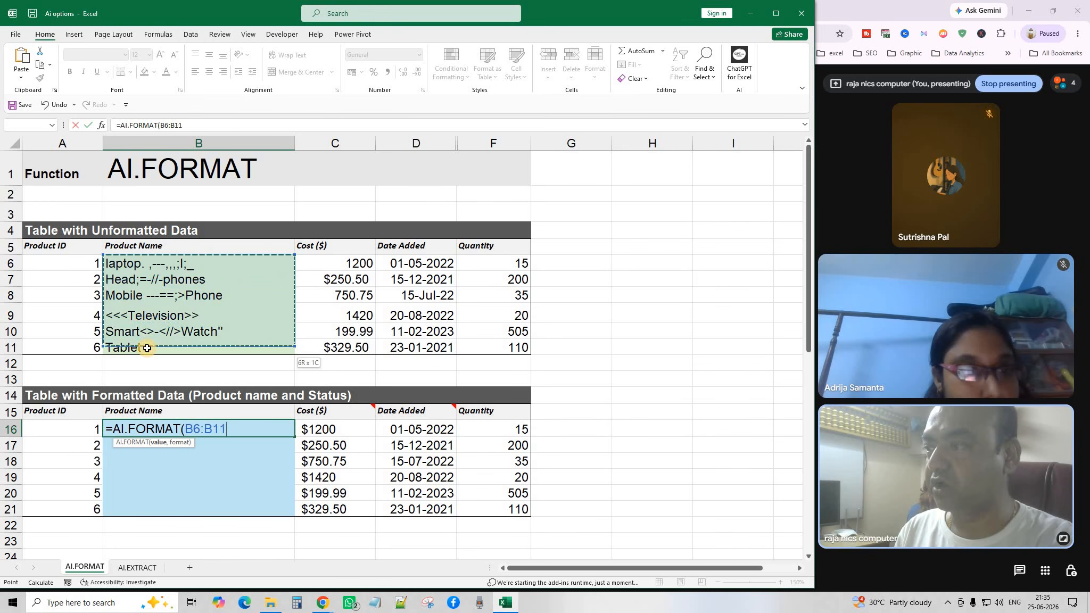
type(",")
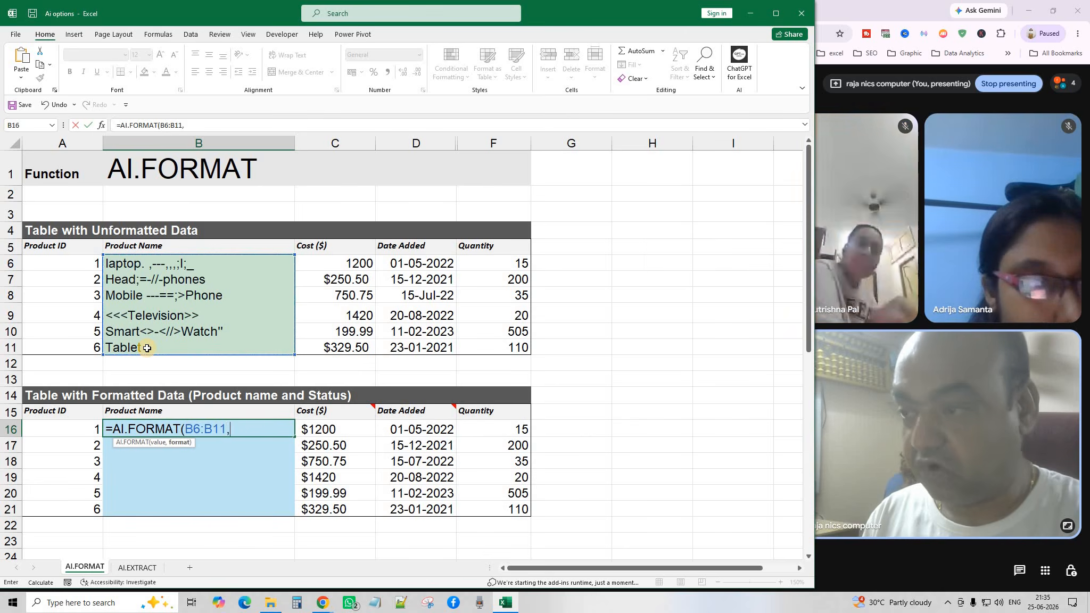
left_click(136, 244)
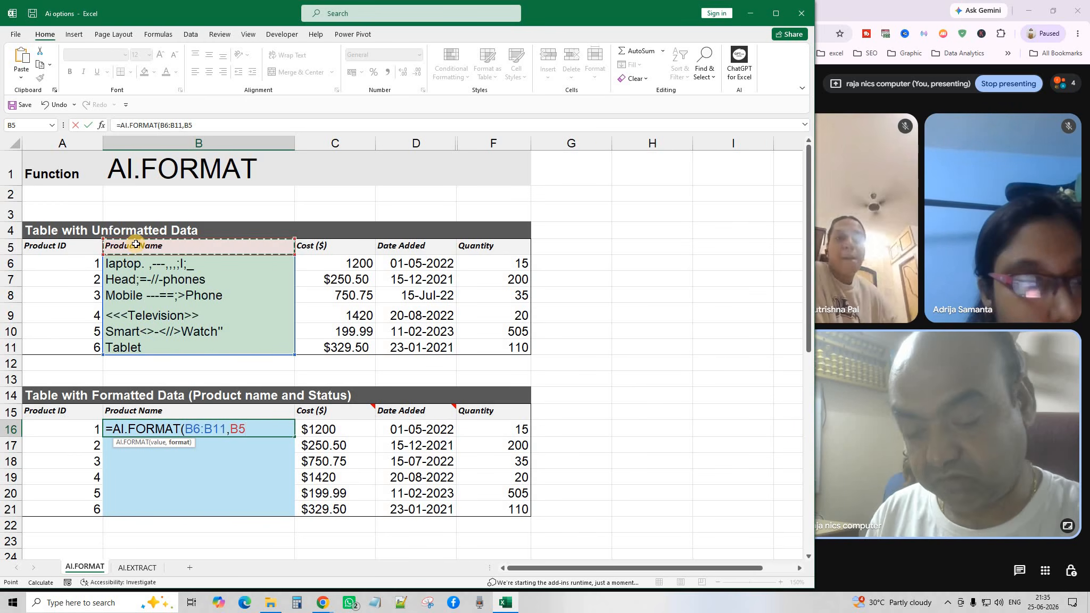
type(")")
key("Return")
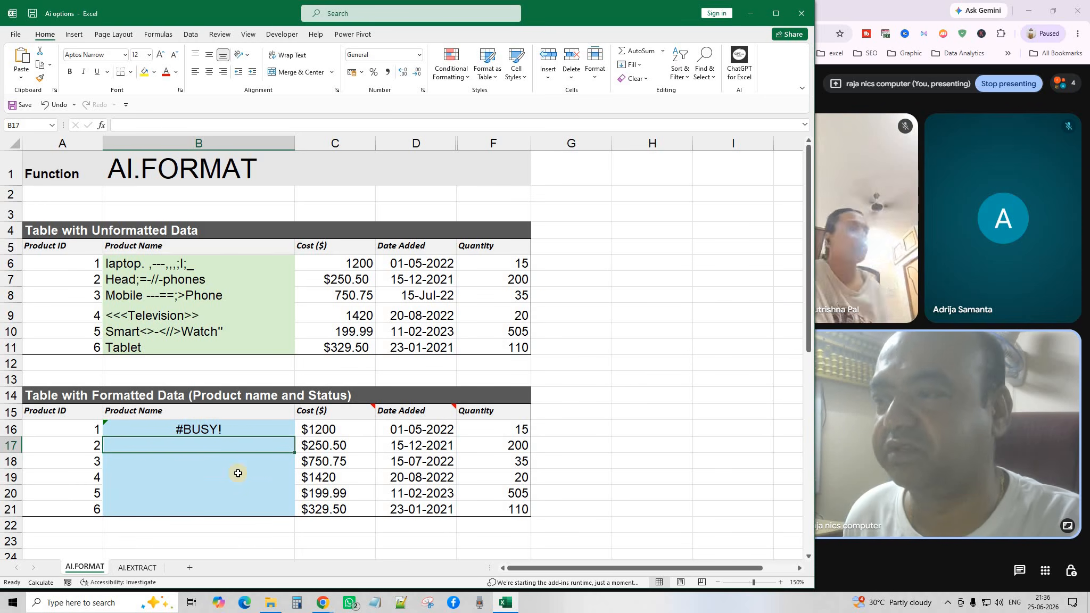
left_click(324, 458)
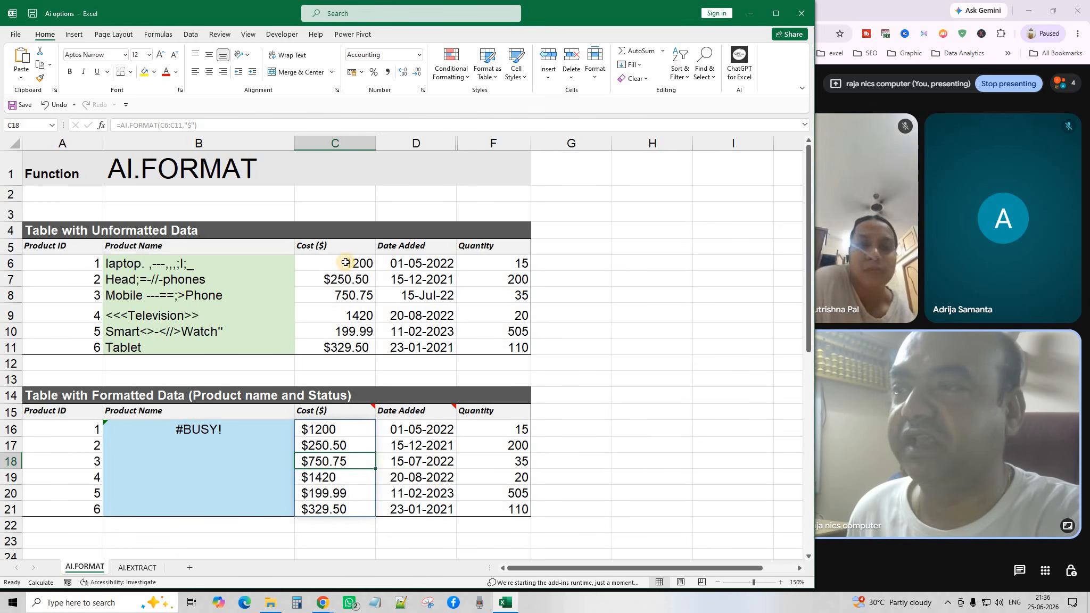
Compare costs C6:C11 with C16:C21, then re-enter =AI.FORMAT(C6:C11,"$") in C16.
left_click_drag(346, 262, 346, 342)
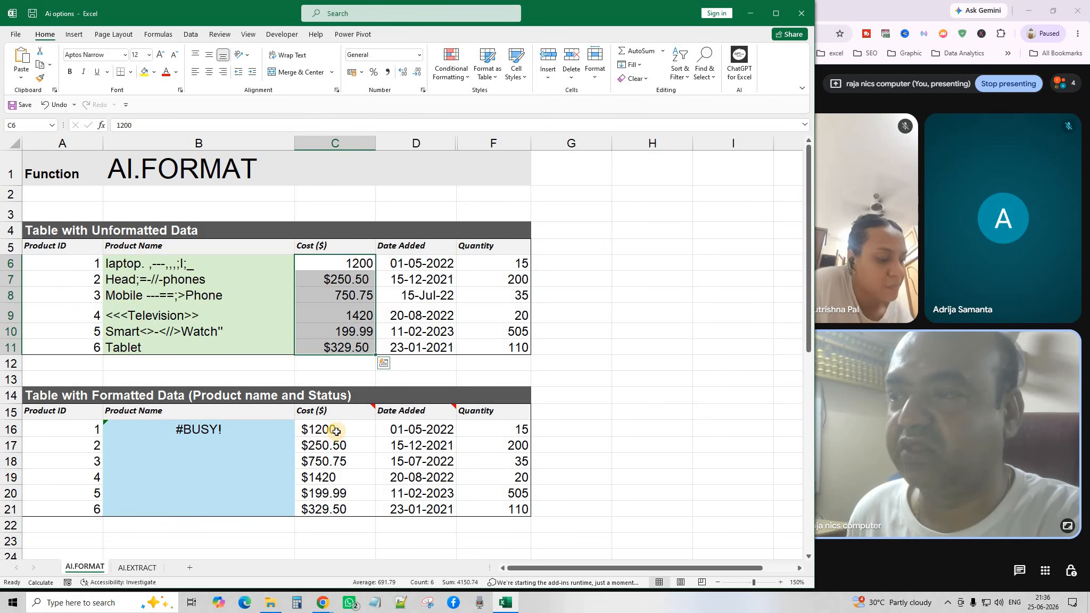
left_click_drag(336, 429, 339, 509)
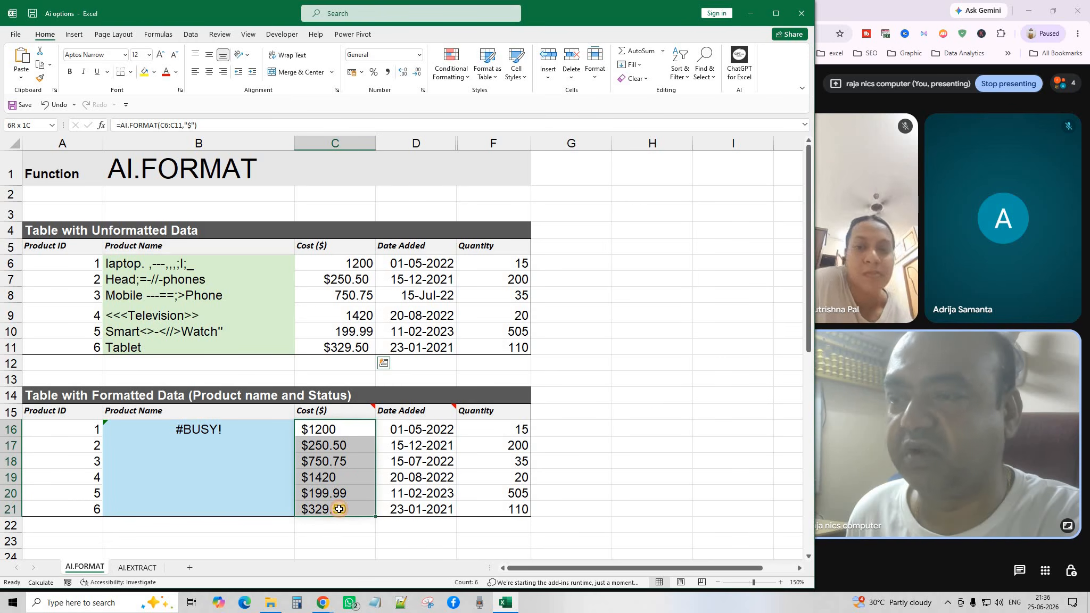
left_click(645, 413)
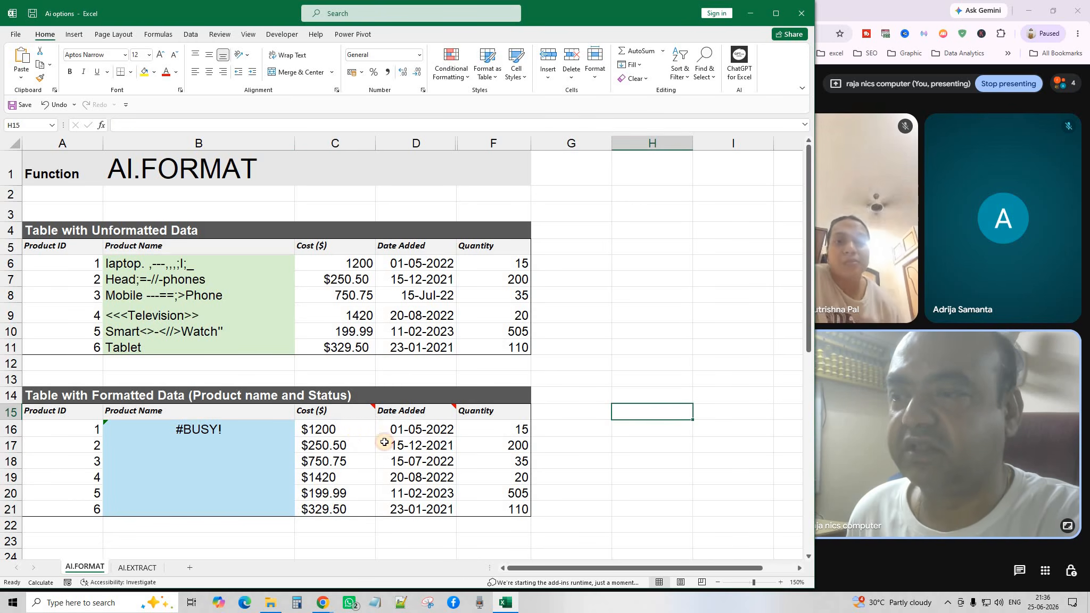
double_click(352, 431)
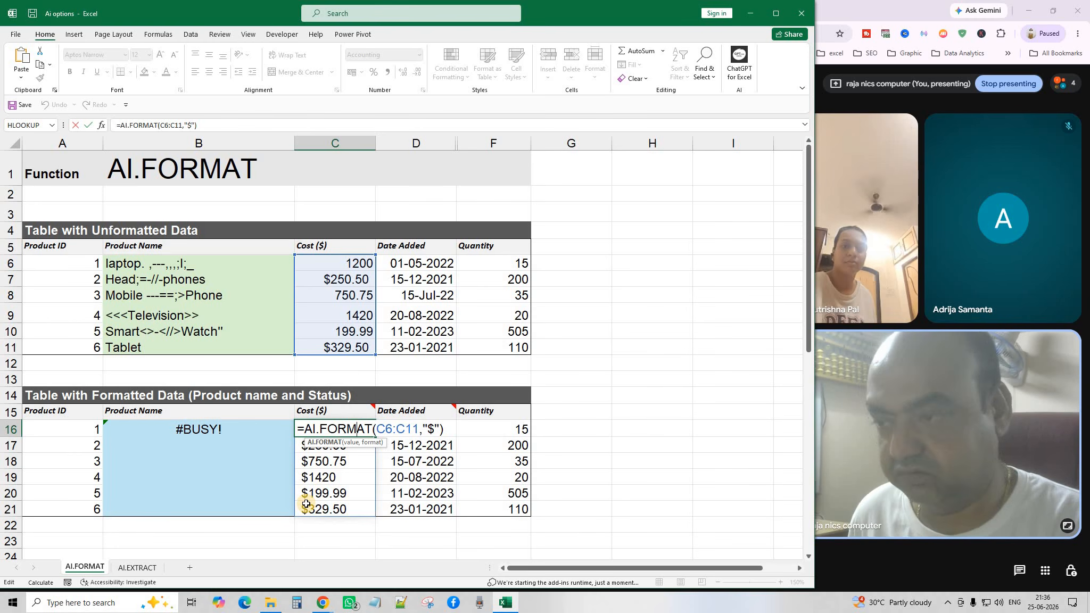
key("Return")
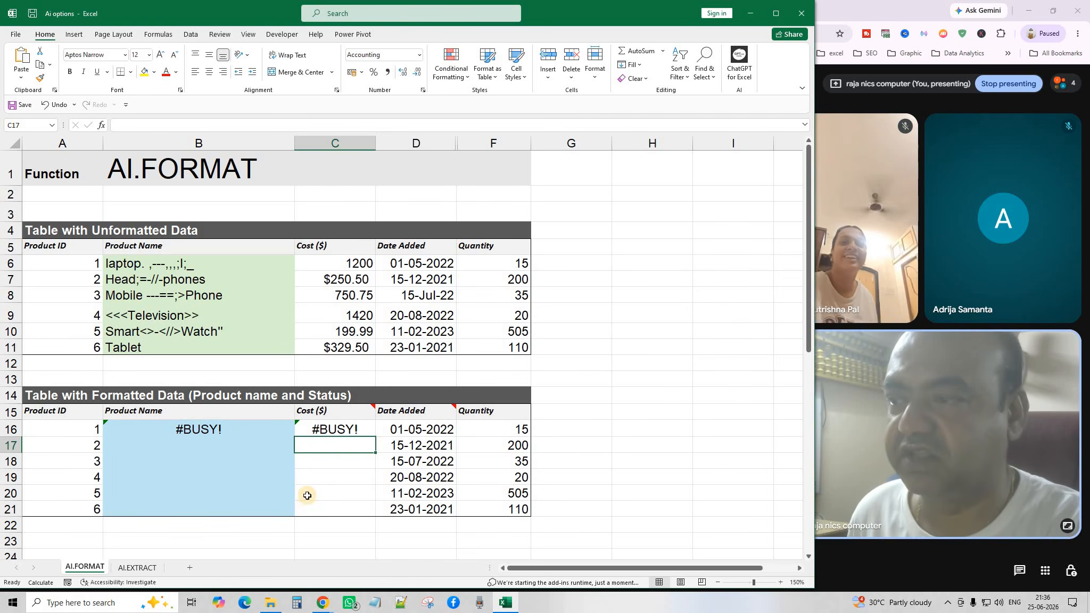
left_click(422, 429)
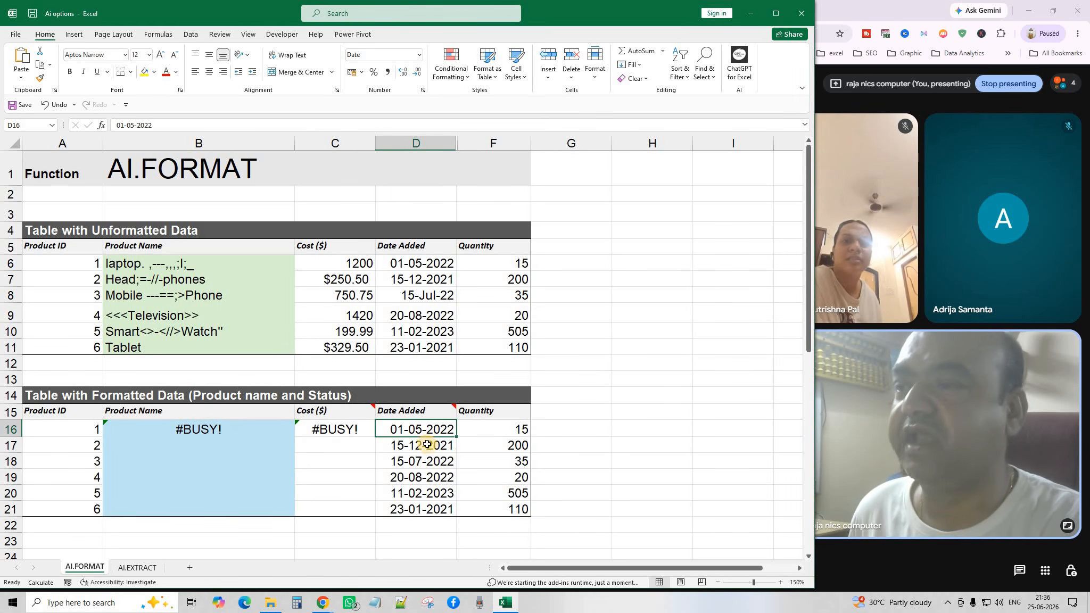
mouse_move(441, 411)
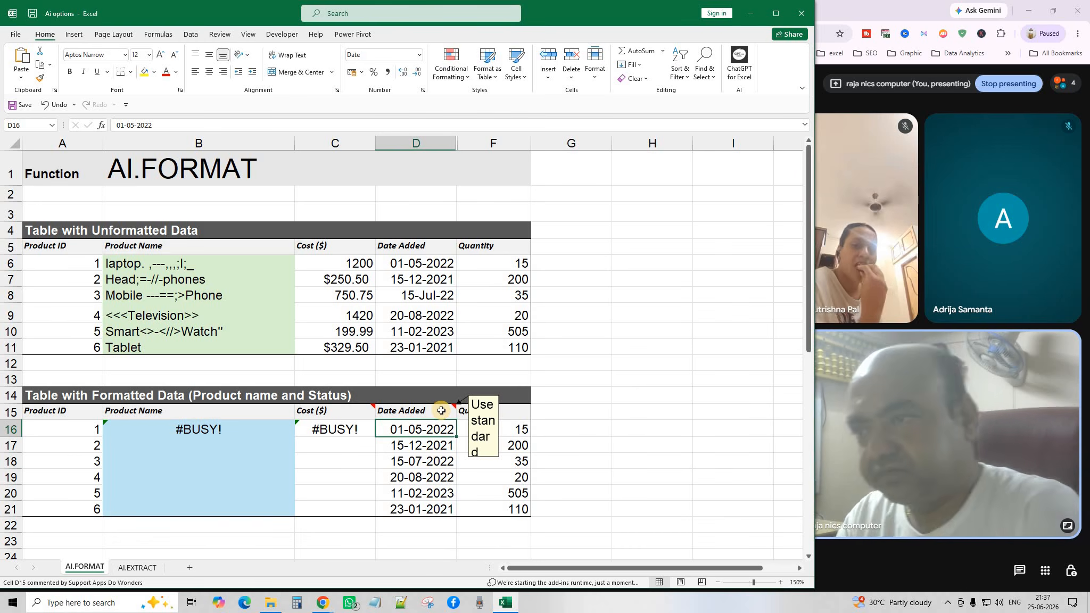
left_click(431, 268)
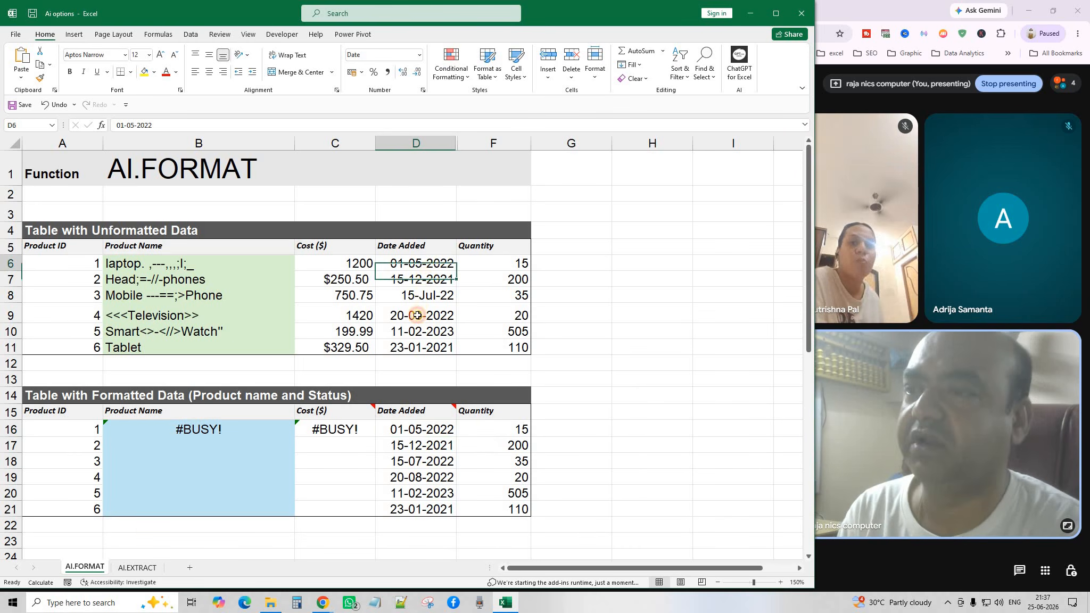
left_click(417, 301)
left_click(416, 316)
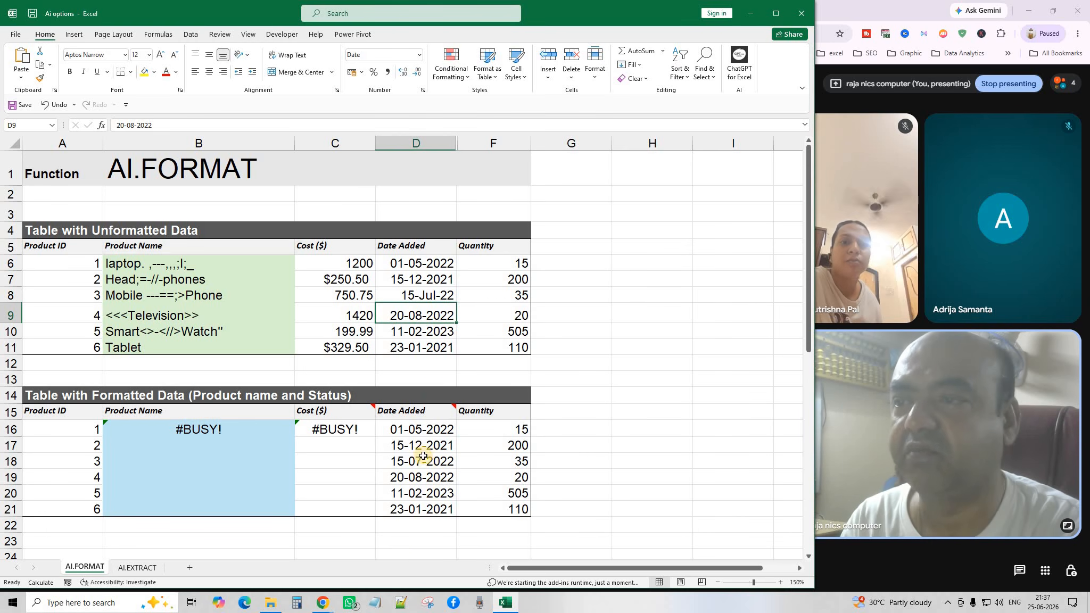
double_click(420, 431)
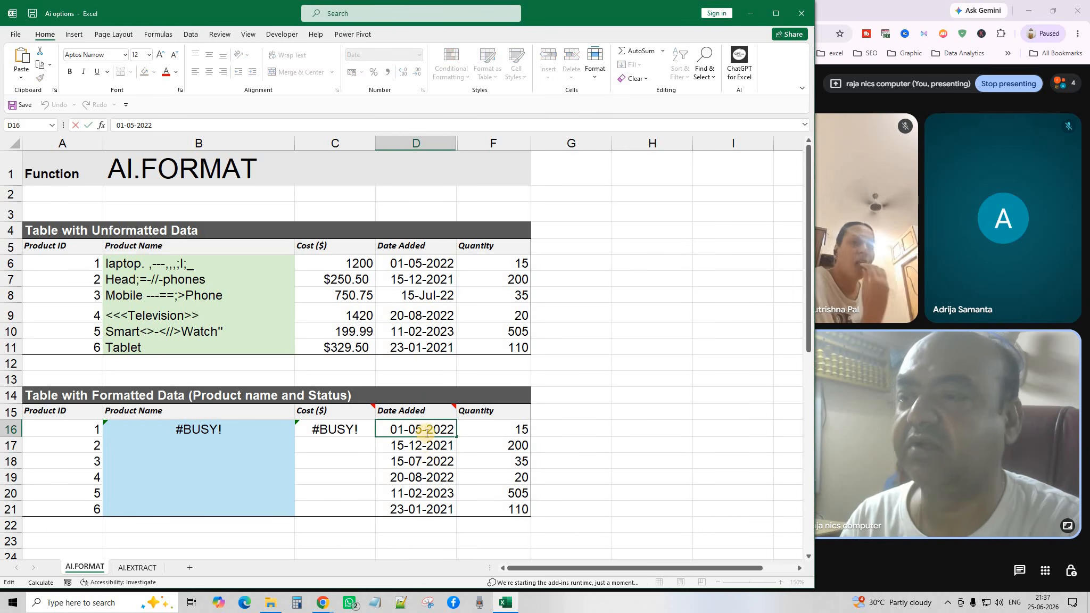
double_click(427, 433)
left_click(398, 457)
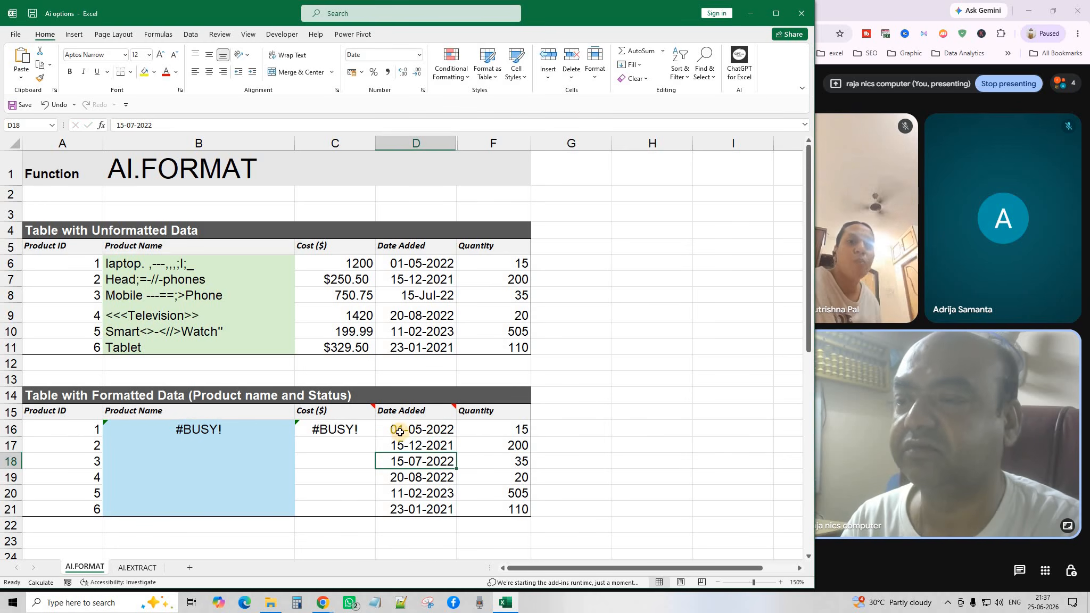
double_click(401, 432)
left_click(416, 459)
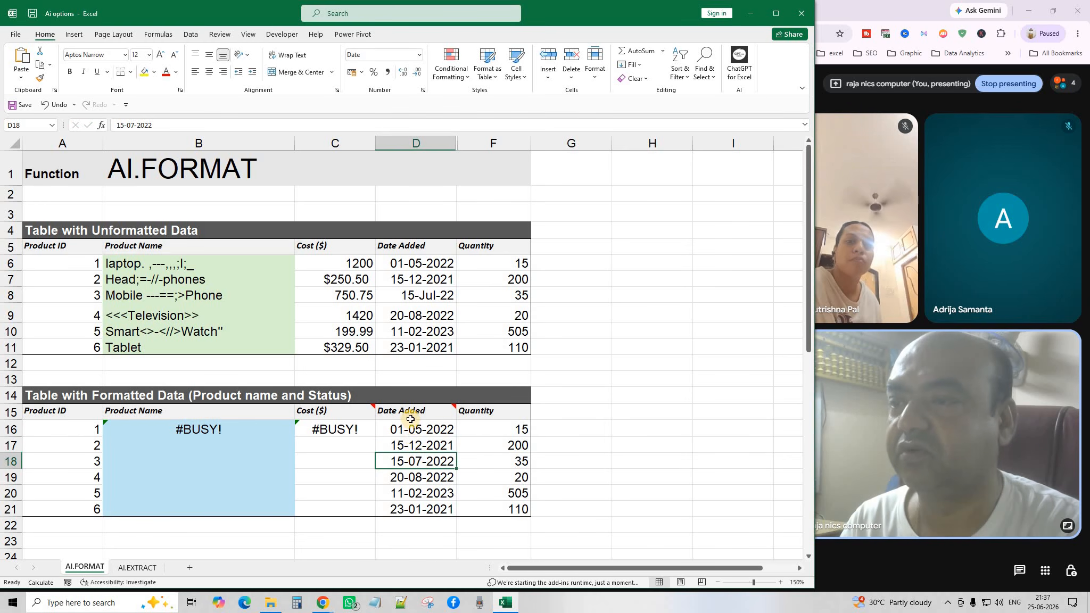
double_click(410, 445)
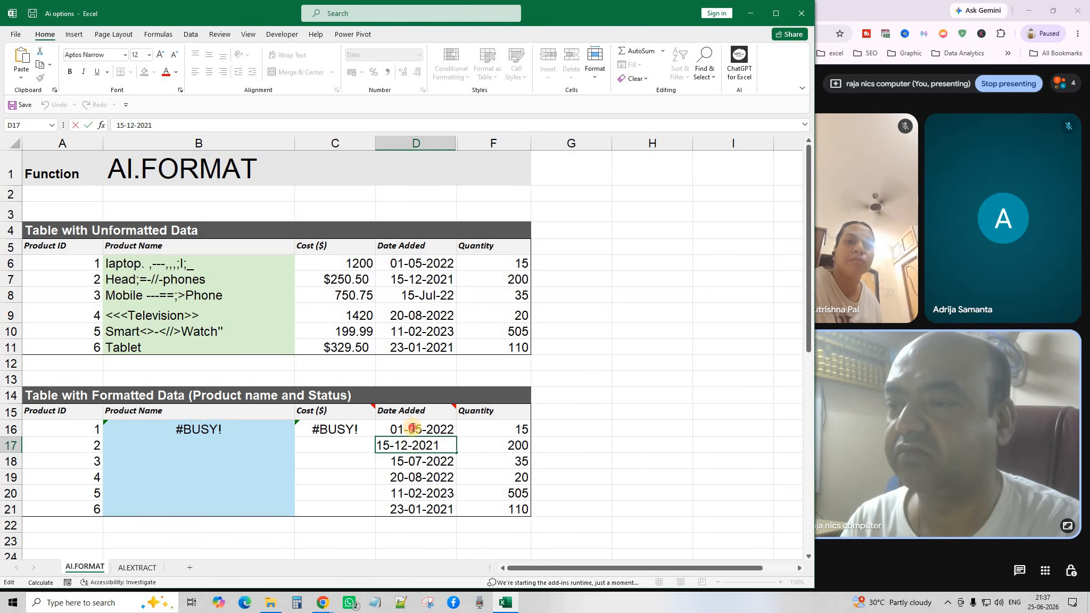
double_click(414, 429)
left_click(446, 431)
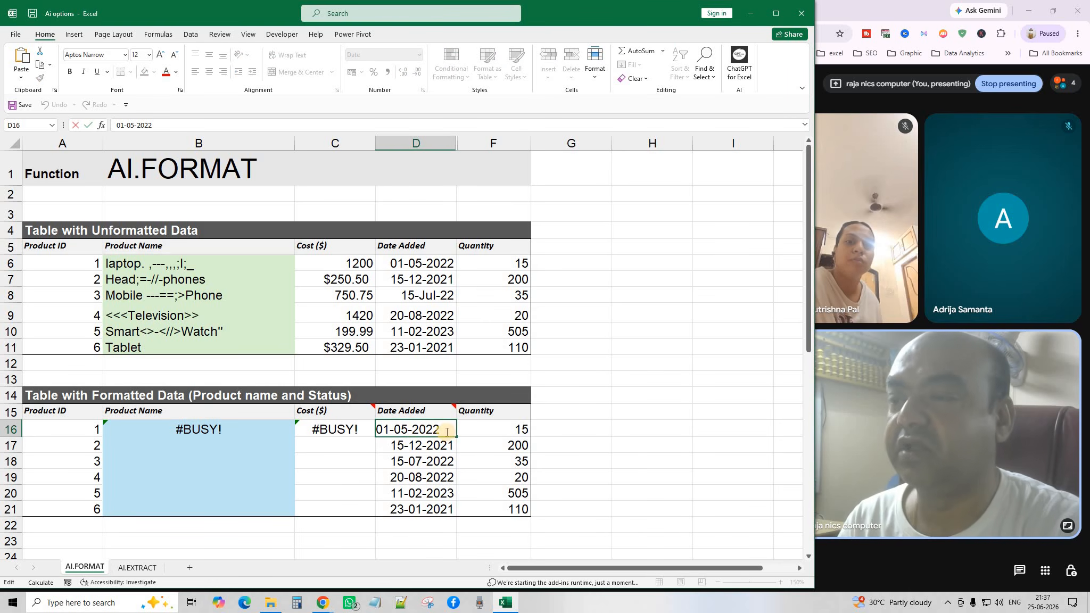
left_click(390, 450)
left_click(353, 432)
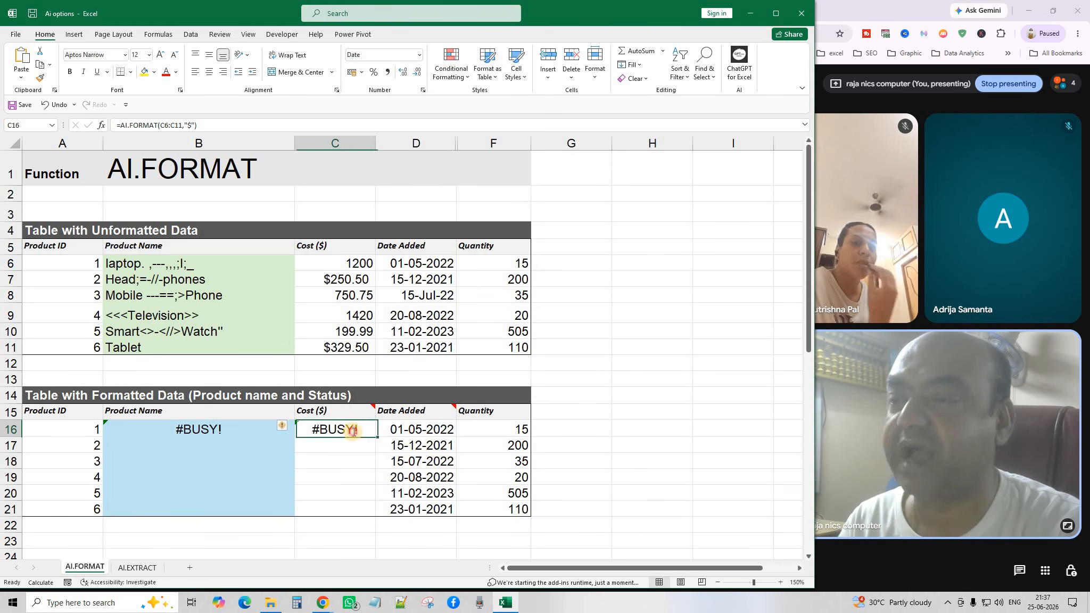
double_click(345, 432)
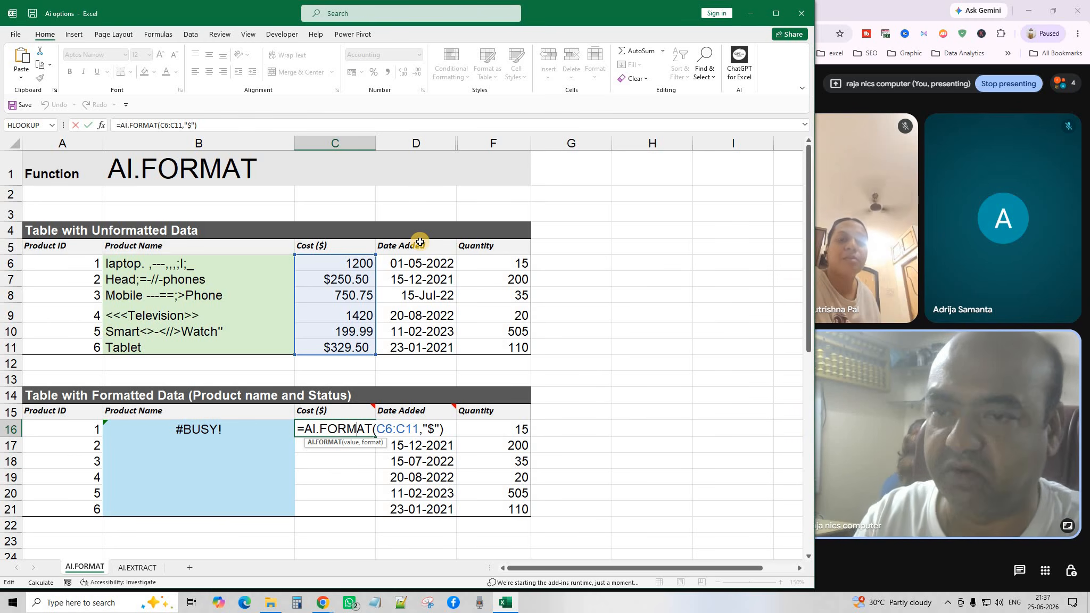
key("Return")
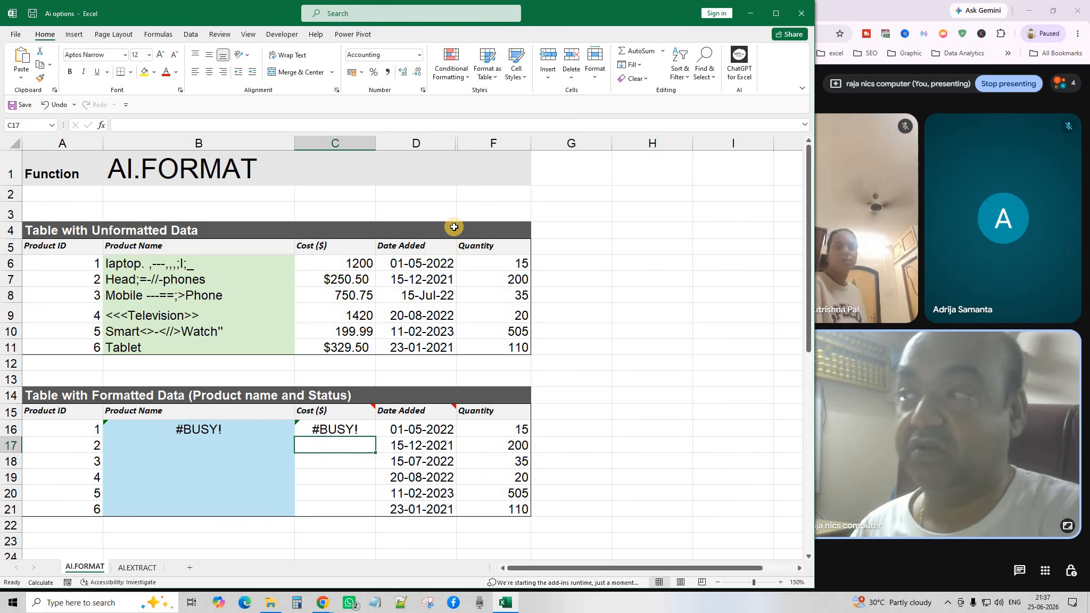
Close the Ai options workbook without saving and return to the browser window.
left_click(801, 12)
left_click(547, 313)
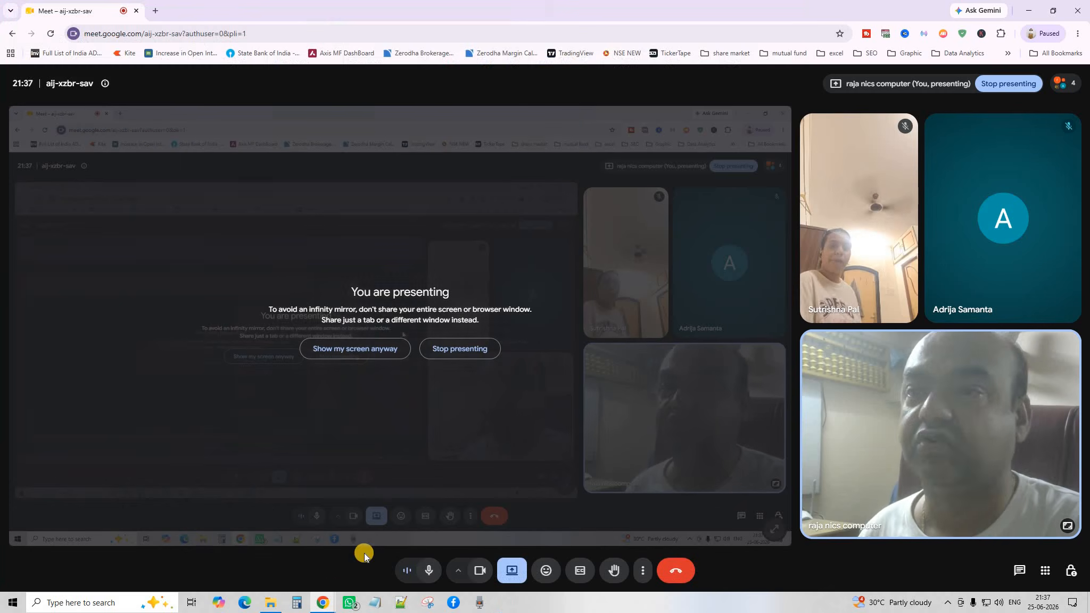
mouse_move(324, 604)
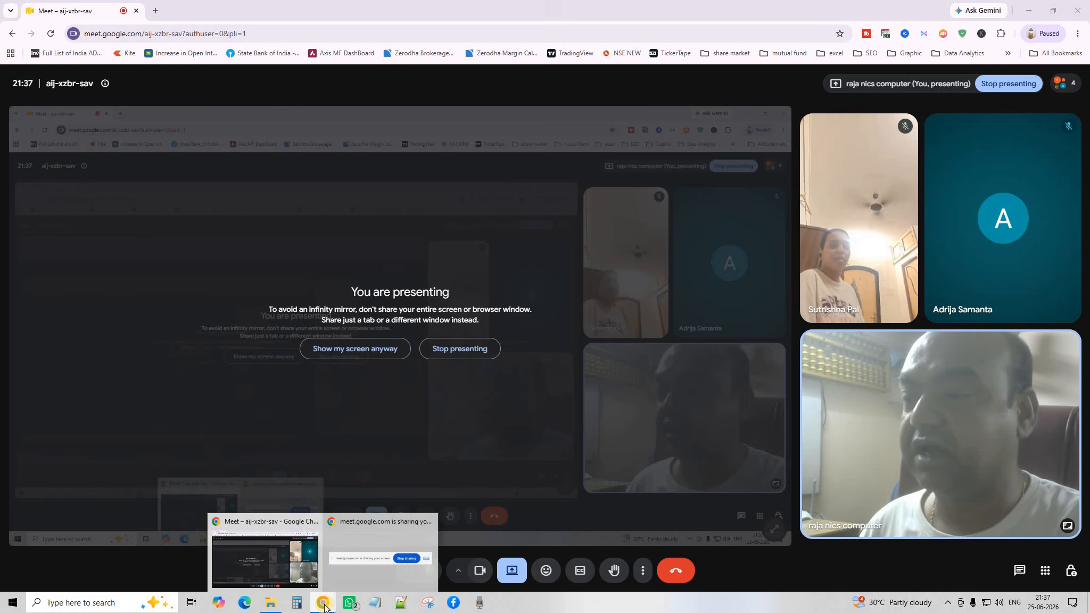
left_click(272, 525)
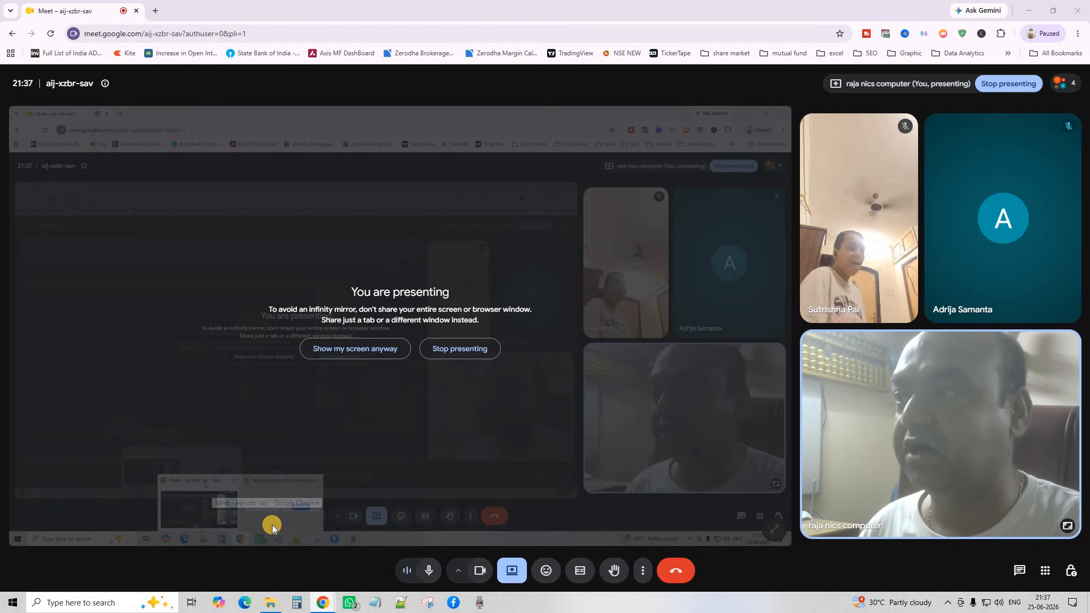
Search Google for ChatGPT, open chatgpt.com, and detach it into its own window.
left_click(156, 11)
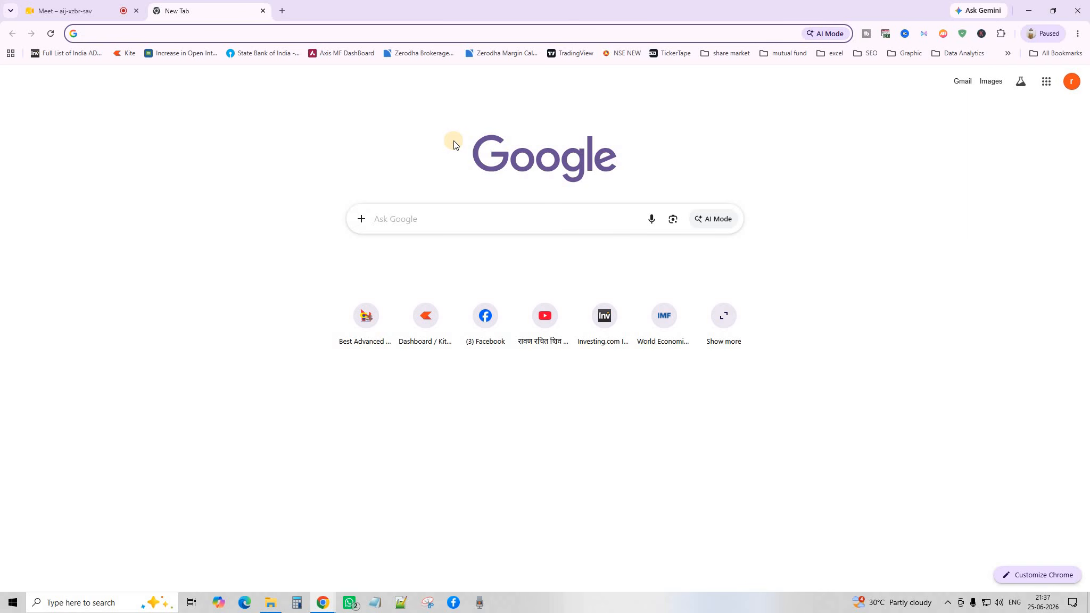
type("ghat")
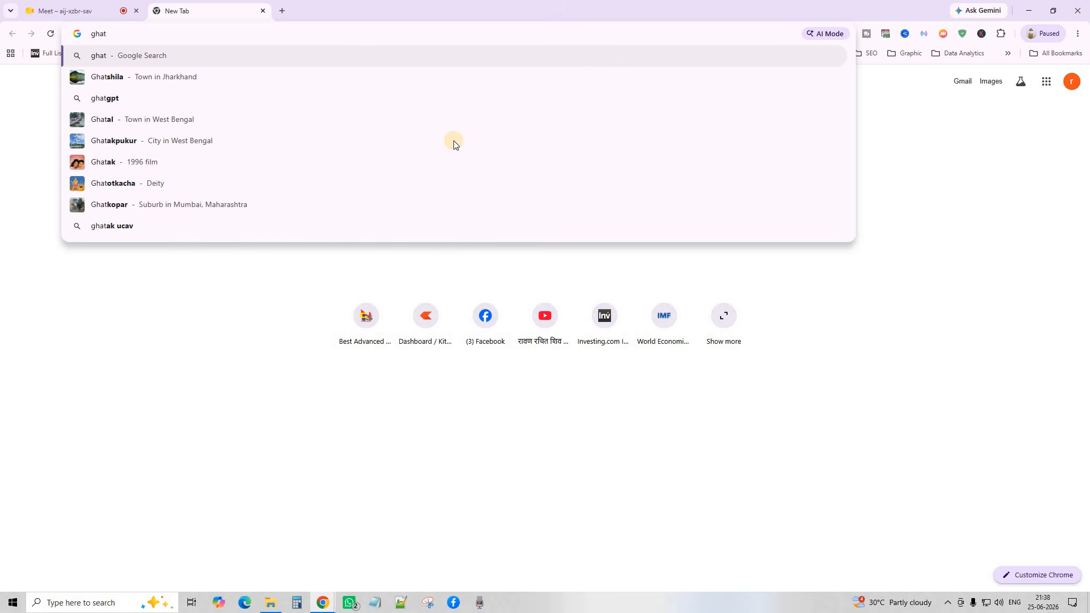
type("pgt")
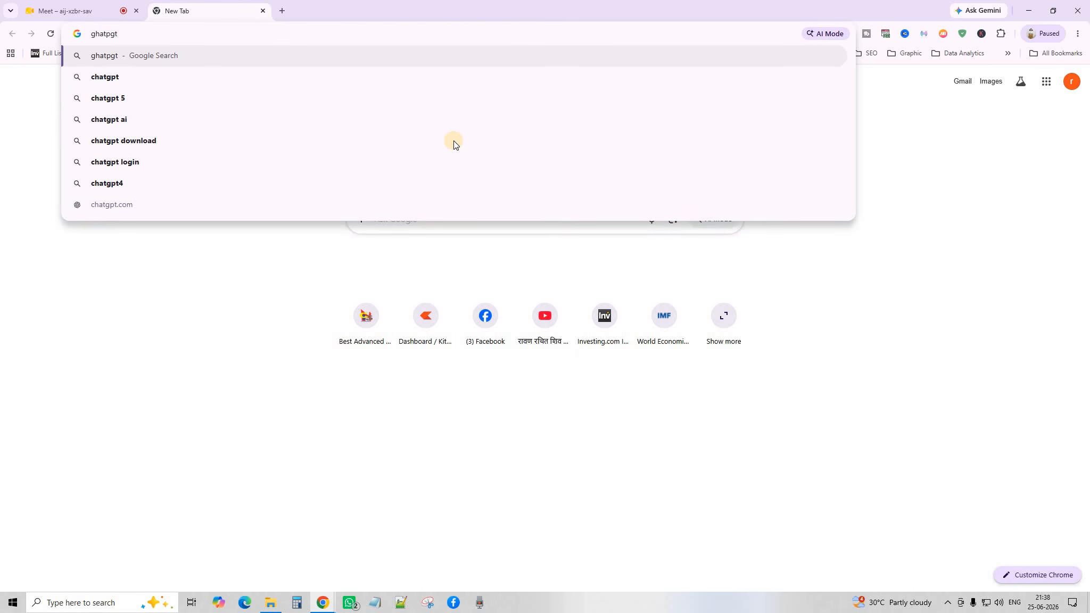
key("Return")
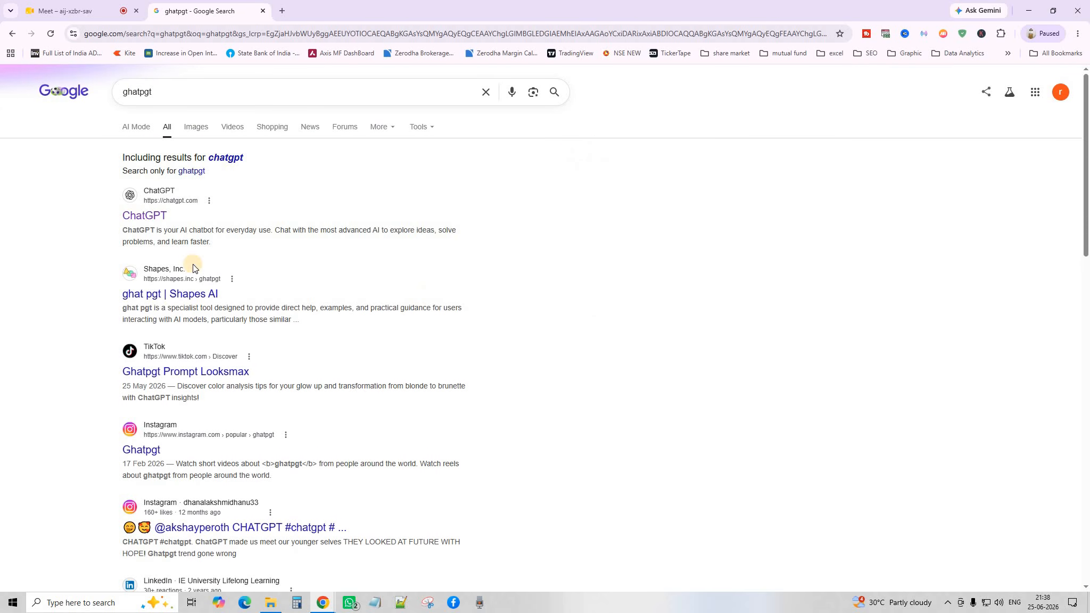
left_click(148, 229)
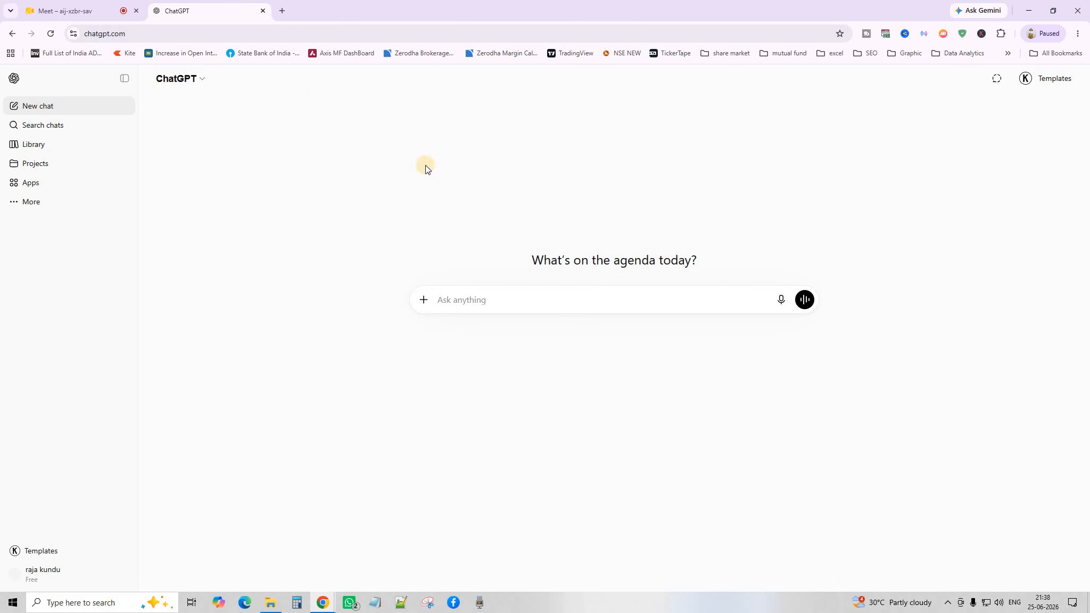
left_click_drag(203, 10, 123, 76)
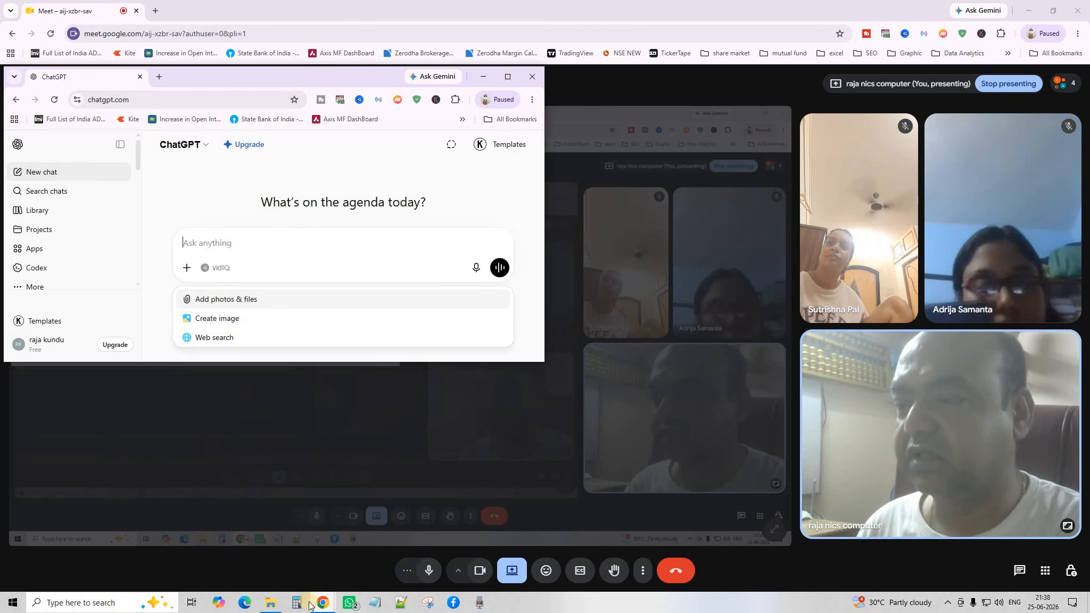
Open 'AI in Excel' from the AI folder and minimize File Explorer.
left_click(271, 602)
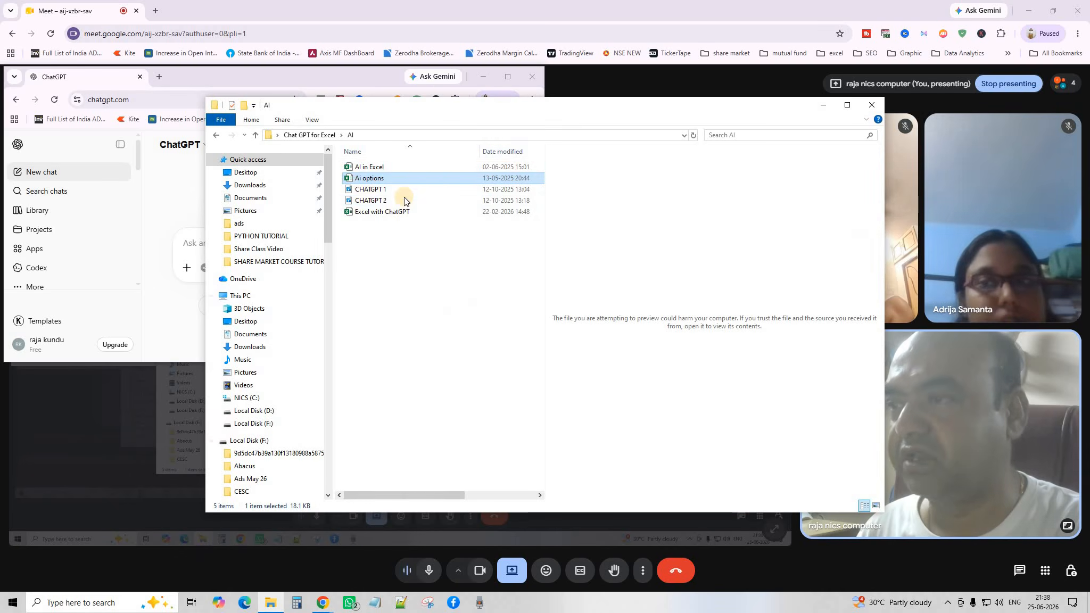
double_click(373, 167)
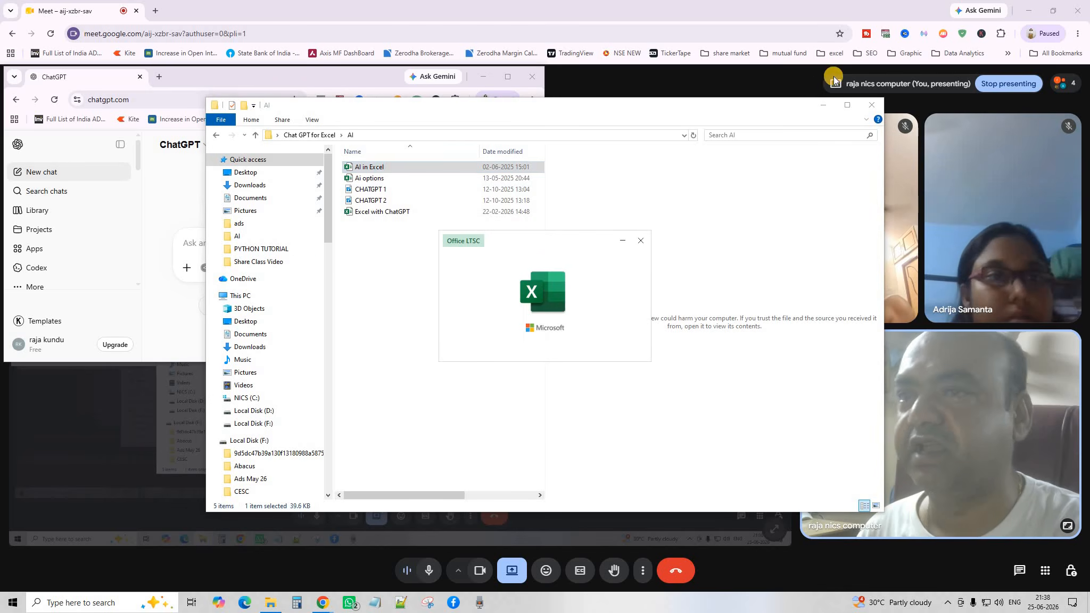
left_click(824, 107)
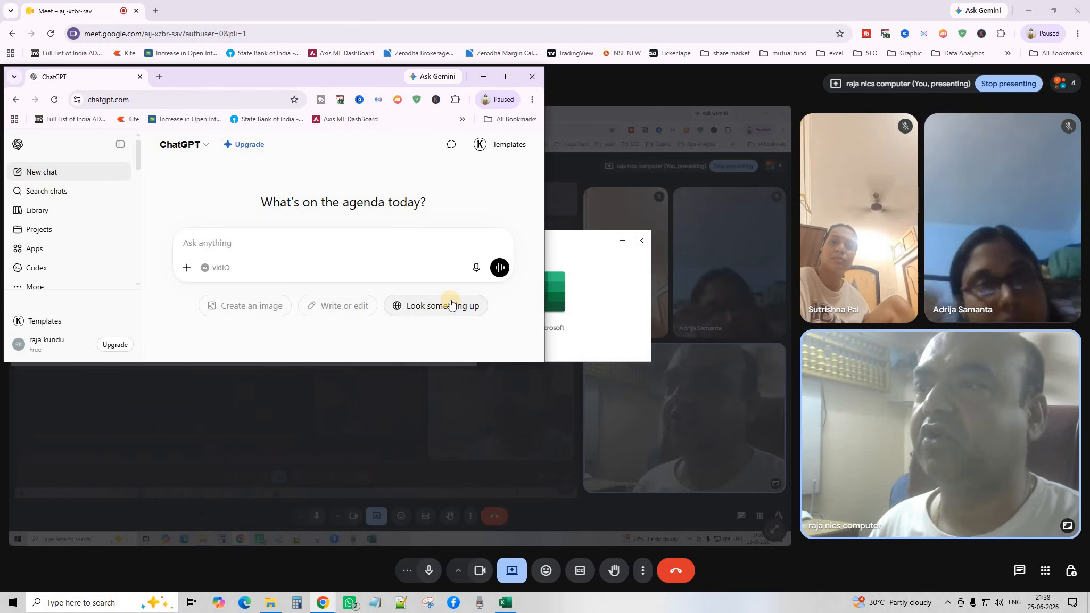
left_click(451, 304)
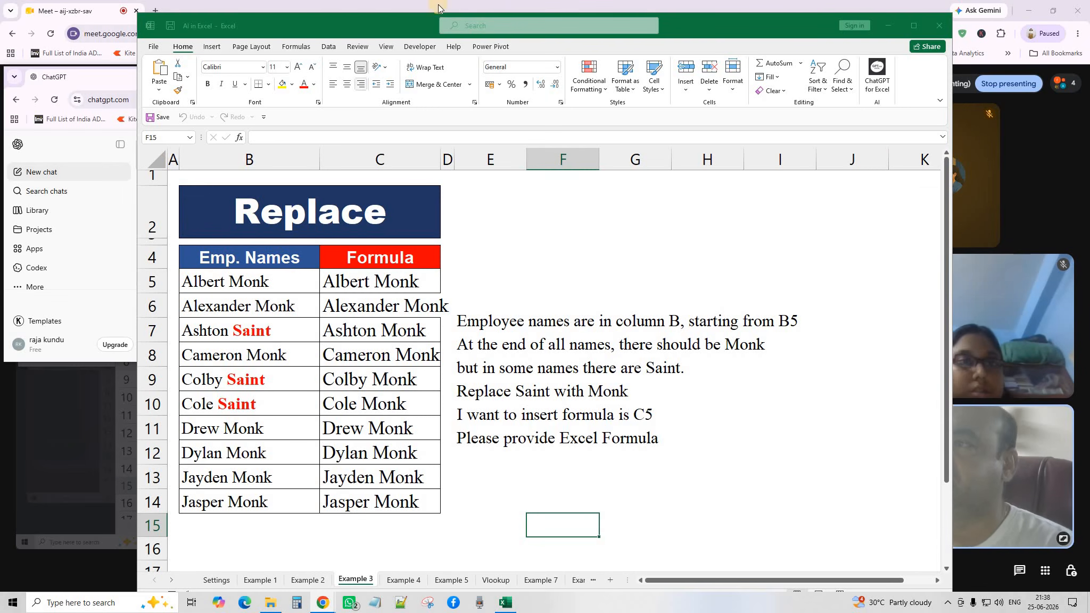
Place Excel top-left on the Example 1 sheet, with the ChatGPT window resized alongside.
left_click_drag(342, 29, 216, 16)
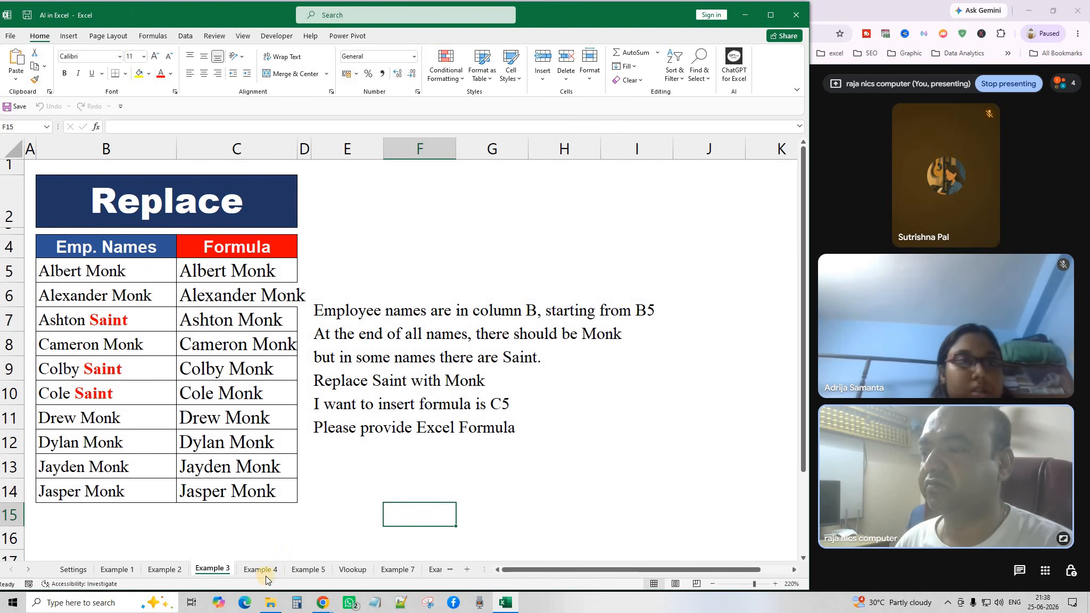
left_click(117, 570)
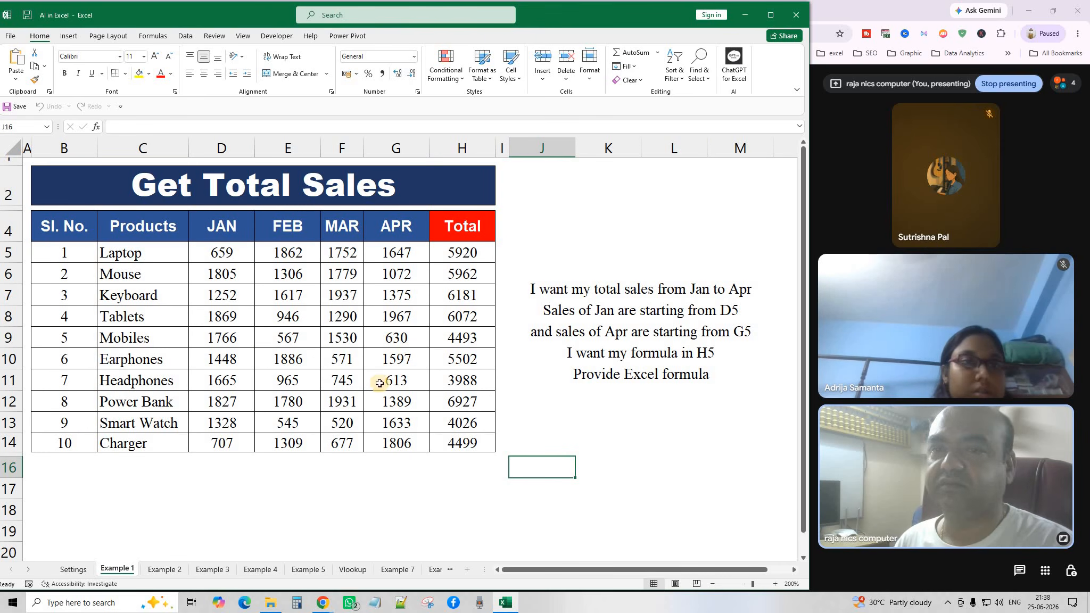
left_click(323, 603)
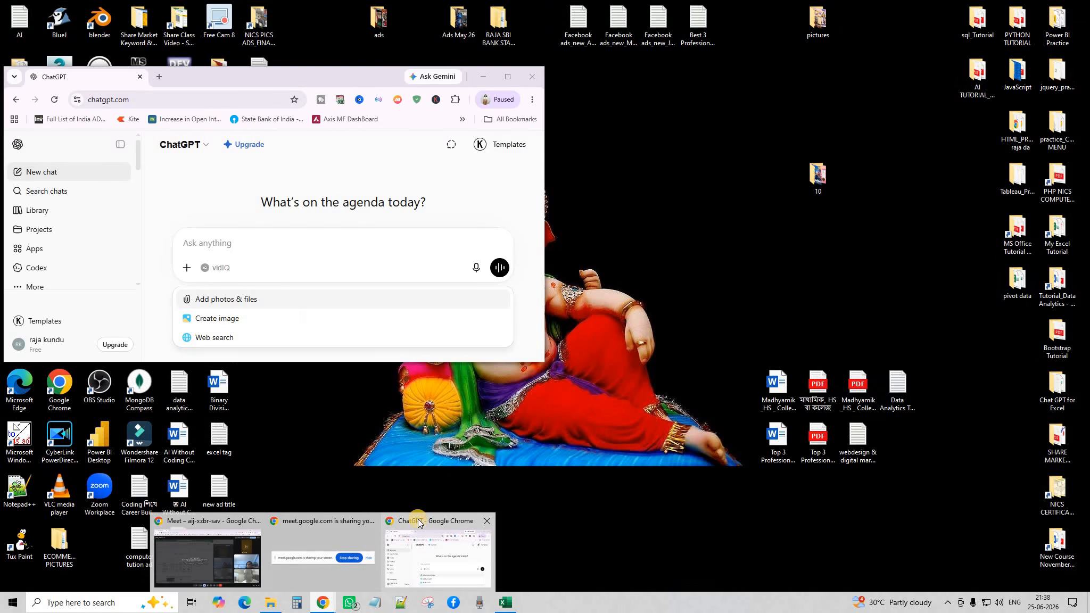
left_click(418, 519)
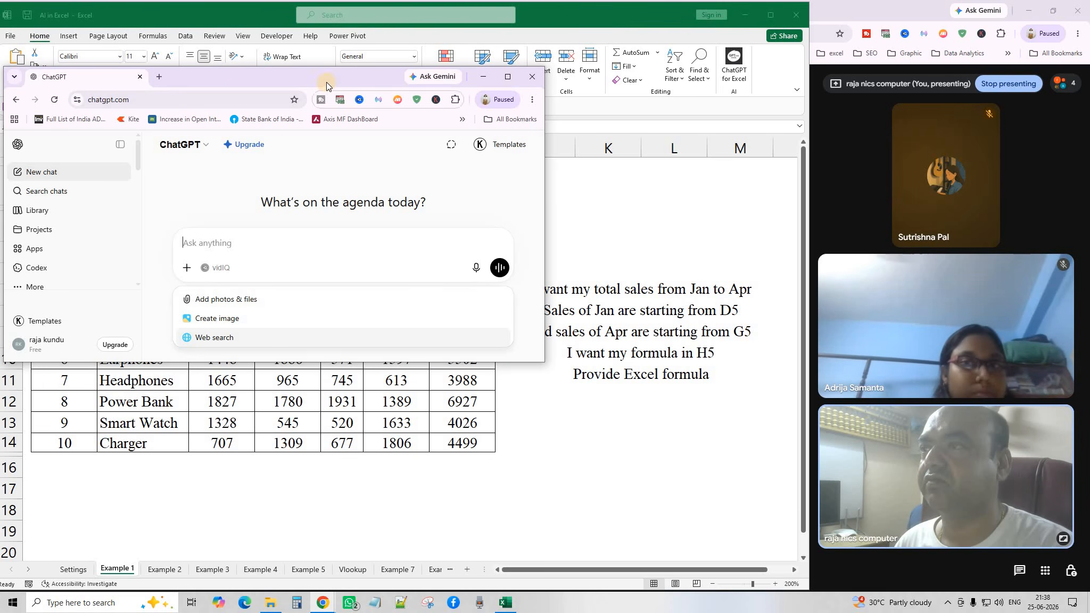
left_click_drag(549, 230, 329, 7)
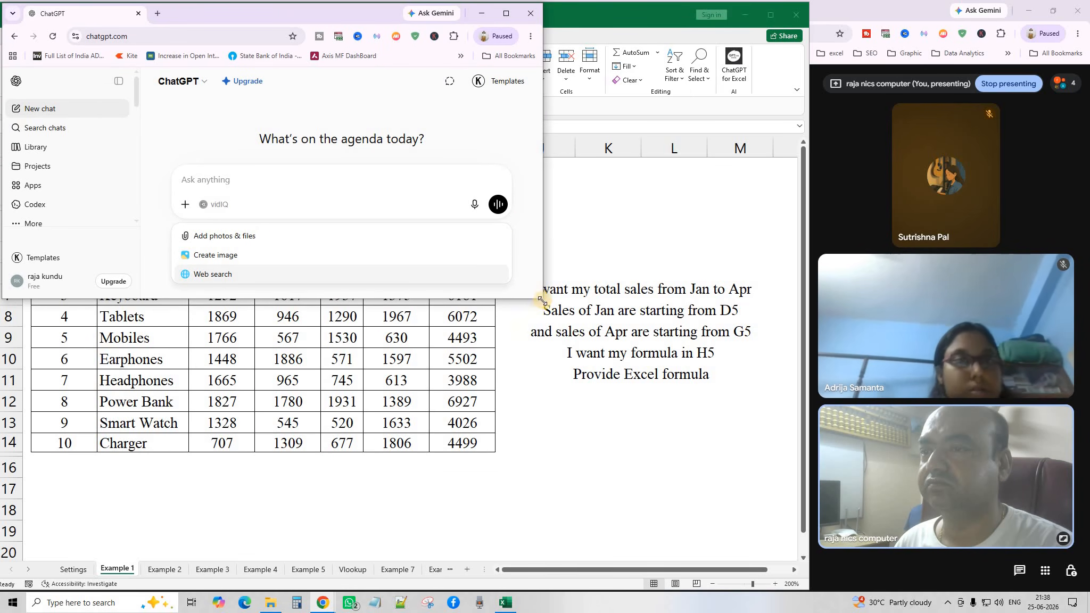
left_click_drag(548, 310, 798, 556)
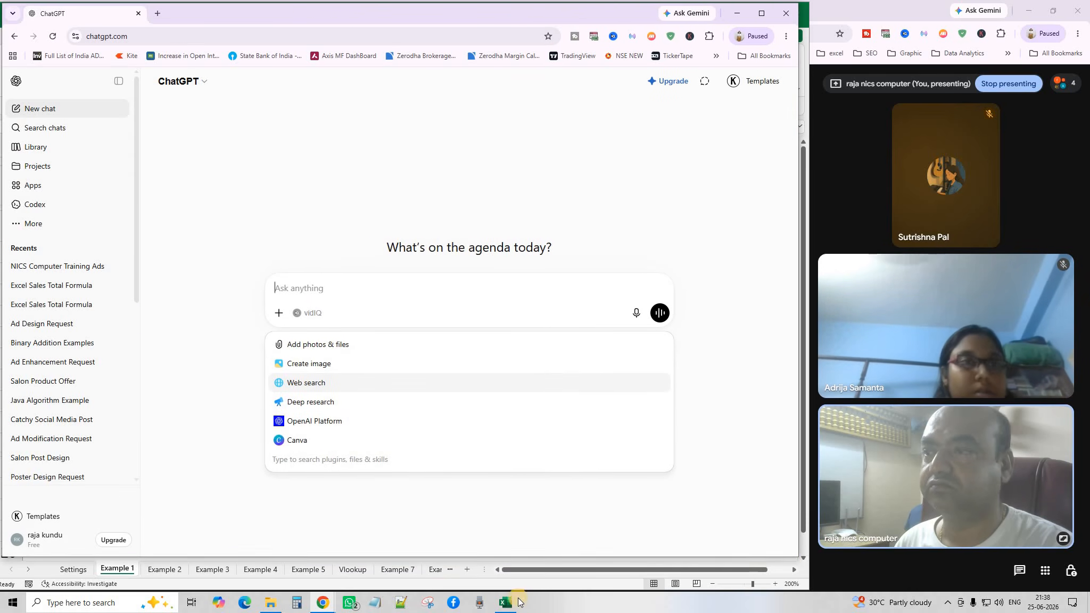
left_click(126, 571)
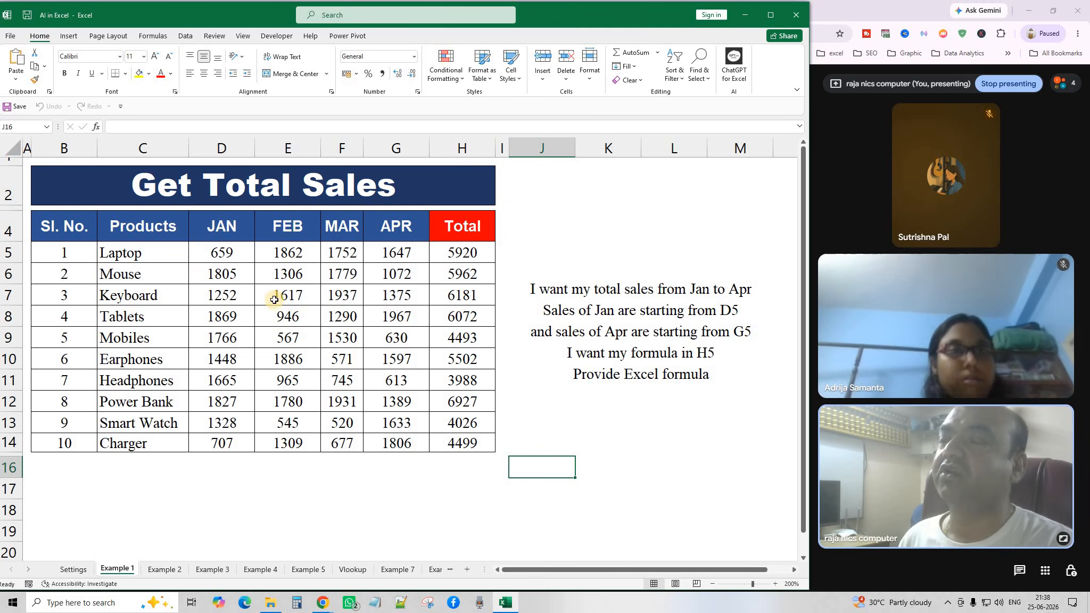
left_click(328, 596)
left_click(411, 524)
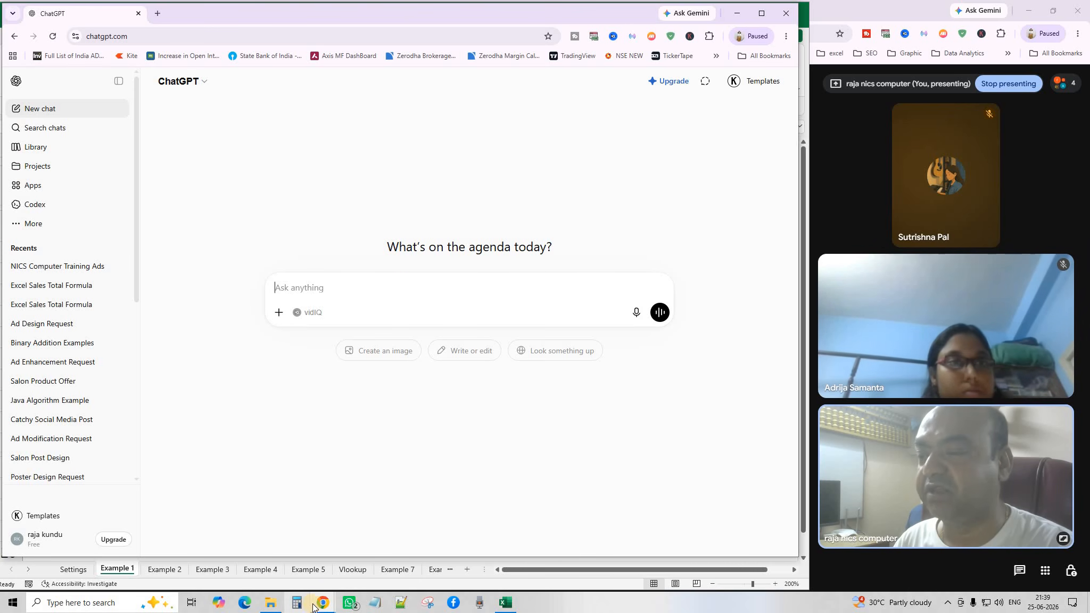
left_click(505, 602)
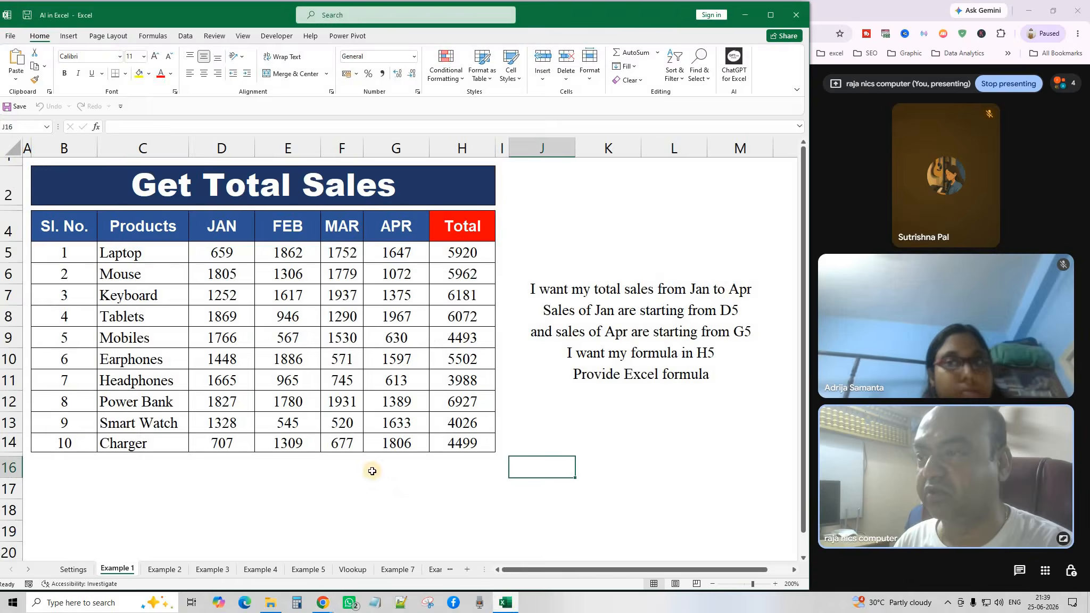
Review the Jan–Apr sales in D5:G14 and the existing total formula in H7.
left_click(348, 354)
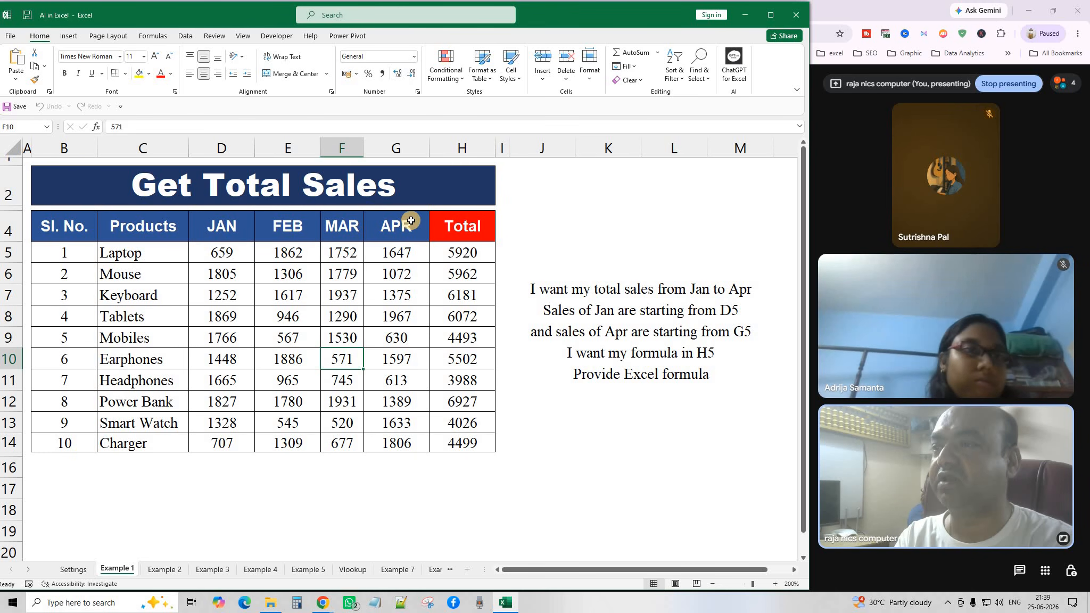
left_click_drag(226, 251, 404, 448)
left_click(376, 487)
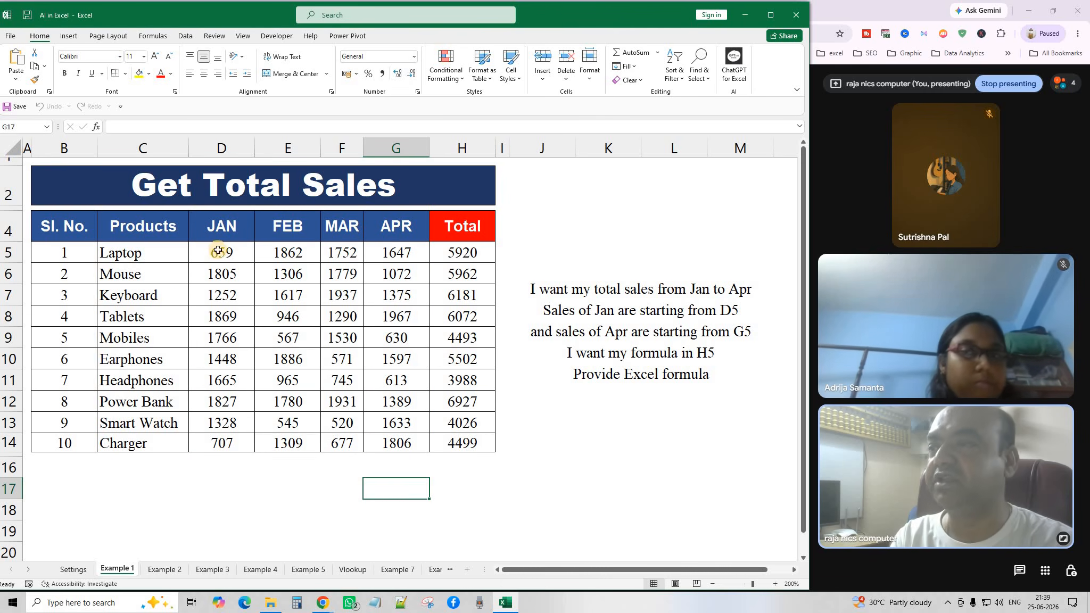
left_click_drag(344, 251, 394, 251)
left_click(465, 296)
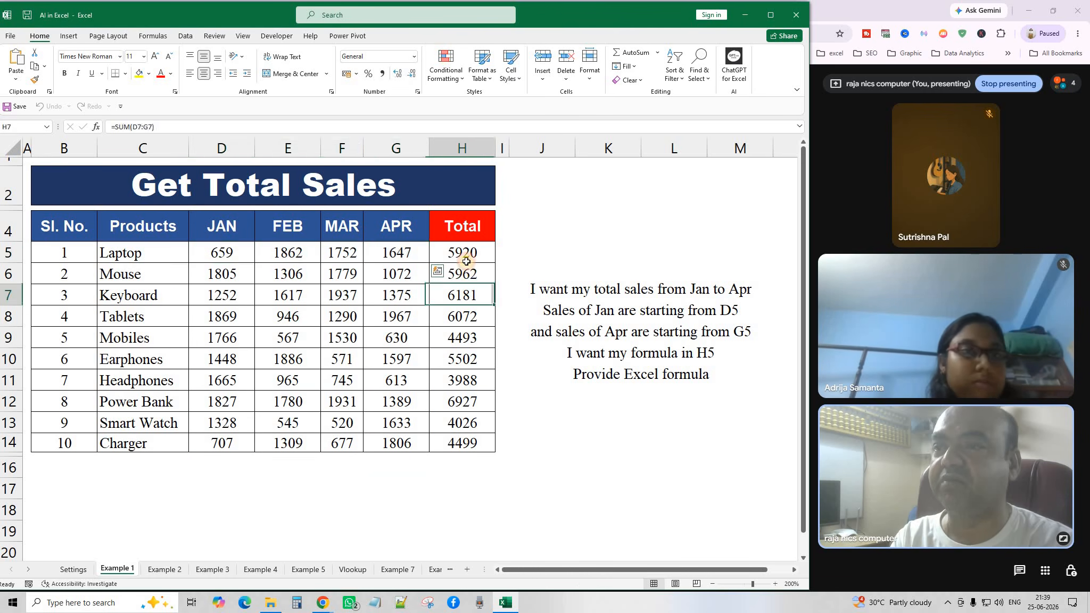
Clear the totals in H5:H14 and AutoSum row 5's sales into H5, giving 5920.
left_click_drag(463, 253, 476, 448)
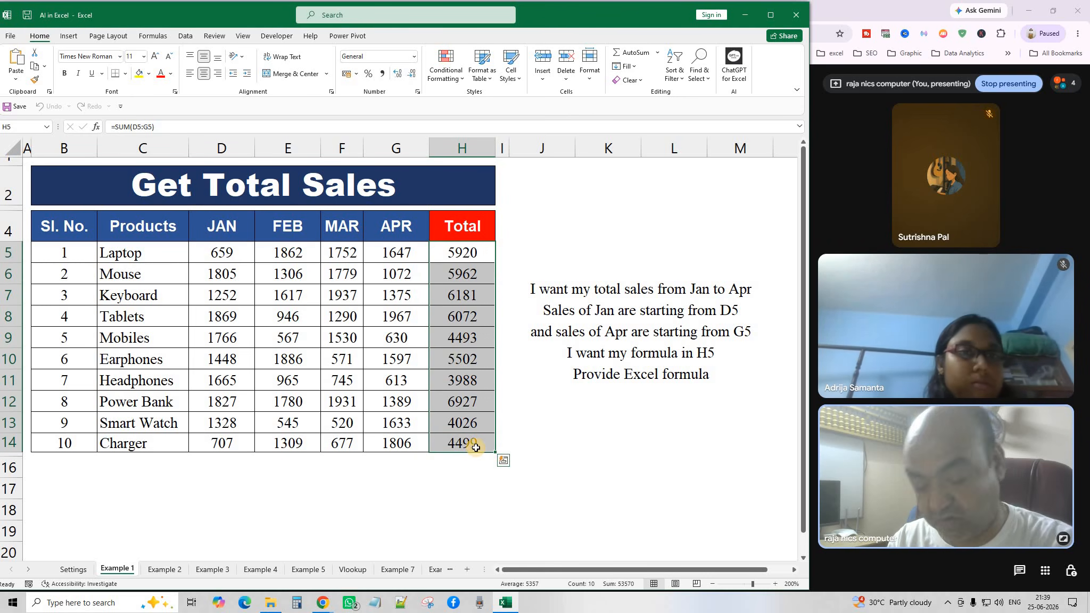
key("Delete")
left_click(462, 248)
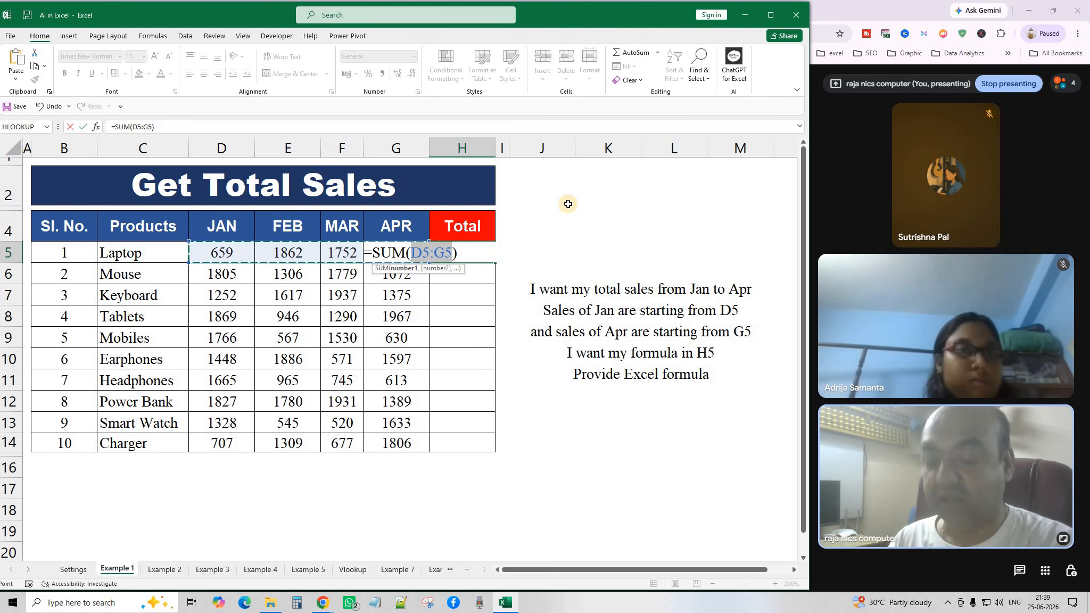
key("Return")
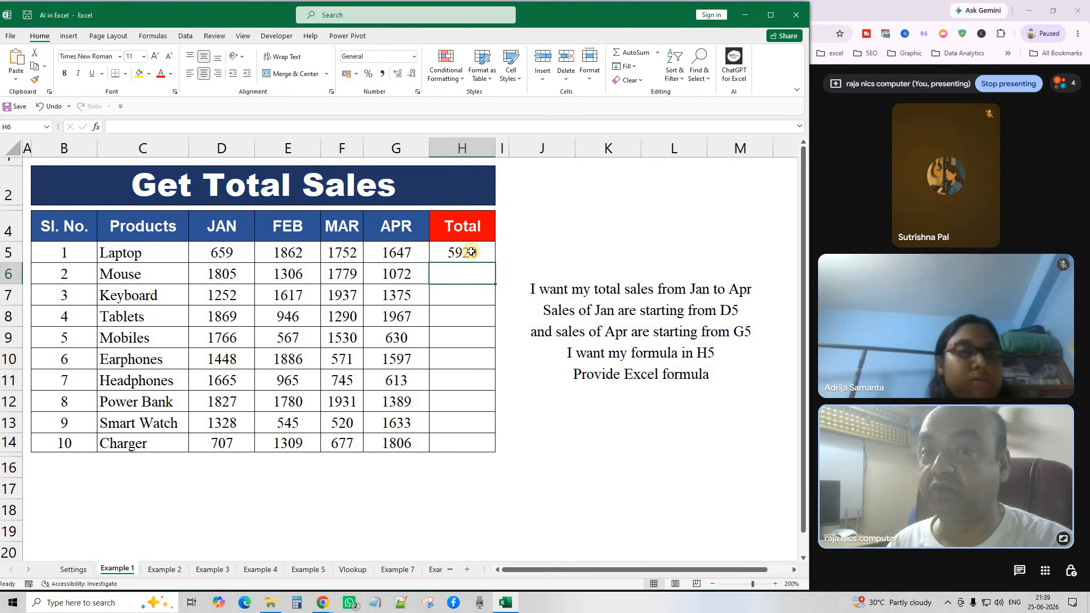
left_click_drag(471, 251, 478, 447)
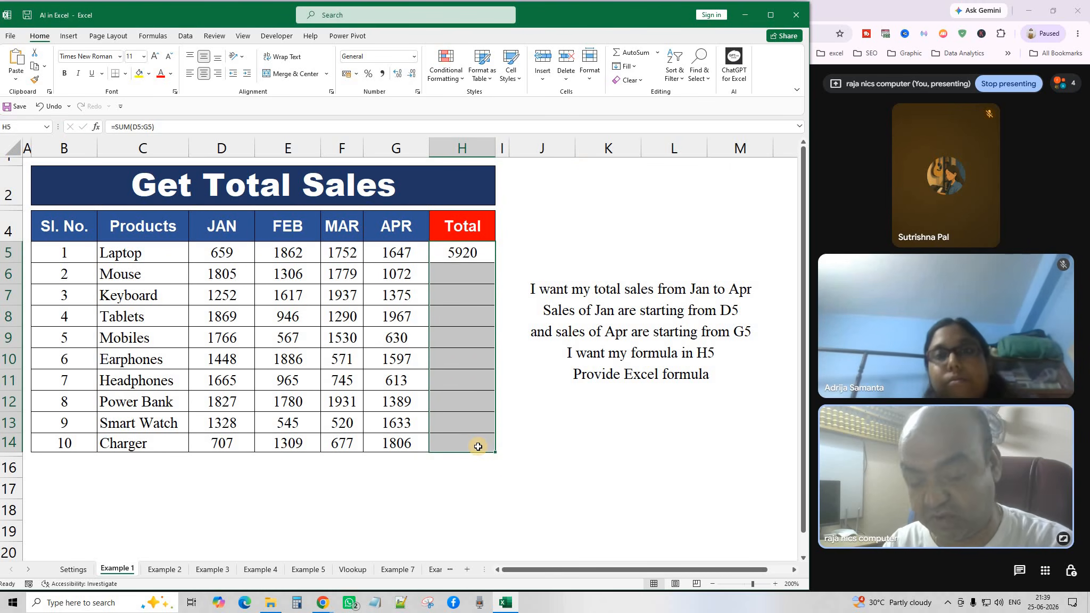
left_click(463, 256)
key("Delete")
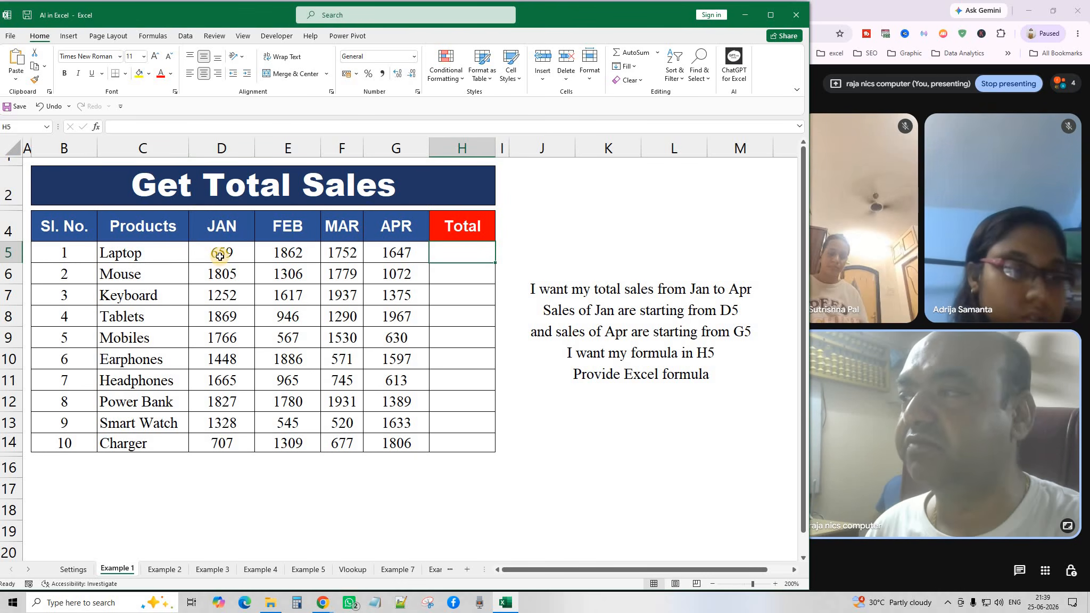
mouse_move(222, 255)
left_mouse_down()
mouse_move(223, 274)
mouse_move(230, 253)
left_mouse_up()
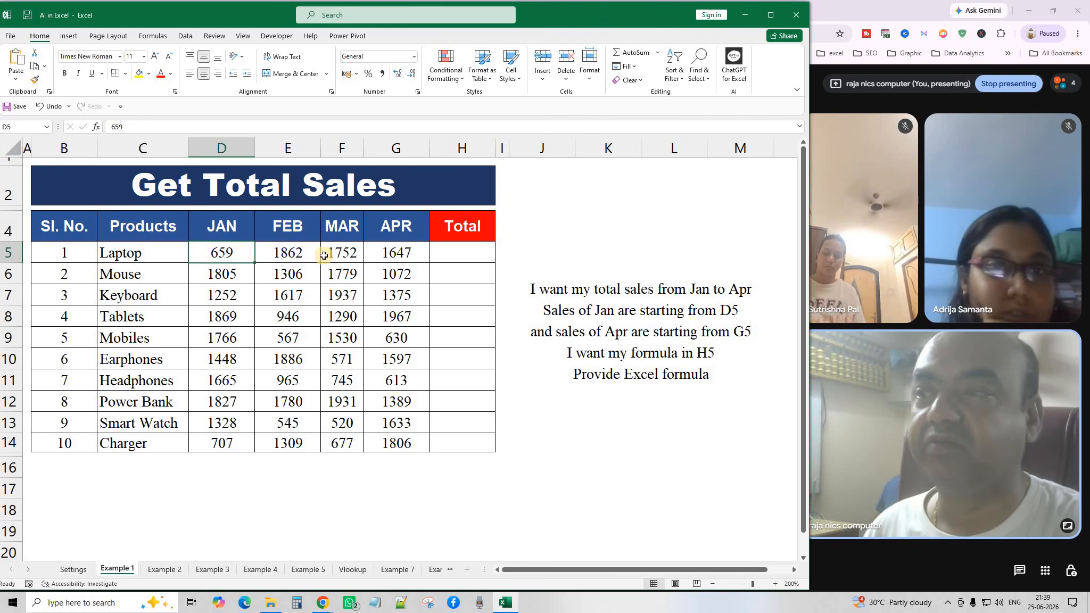
left_click(400, 255)
left_click_drag(404, 270, 404, 279)
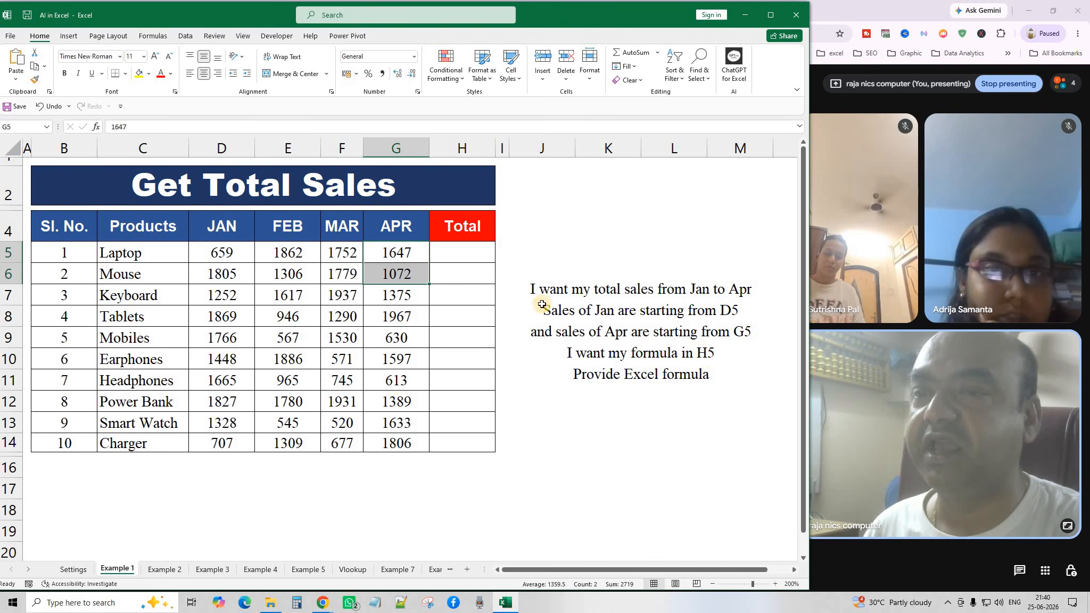
left_click(458, 253)
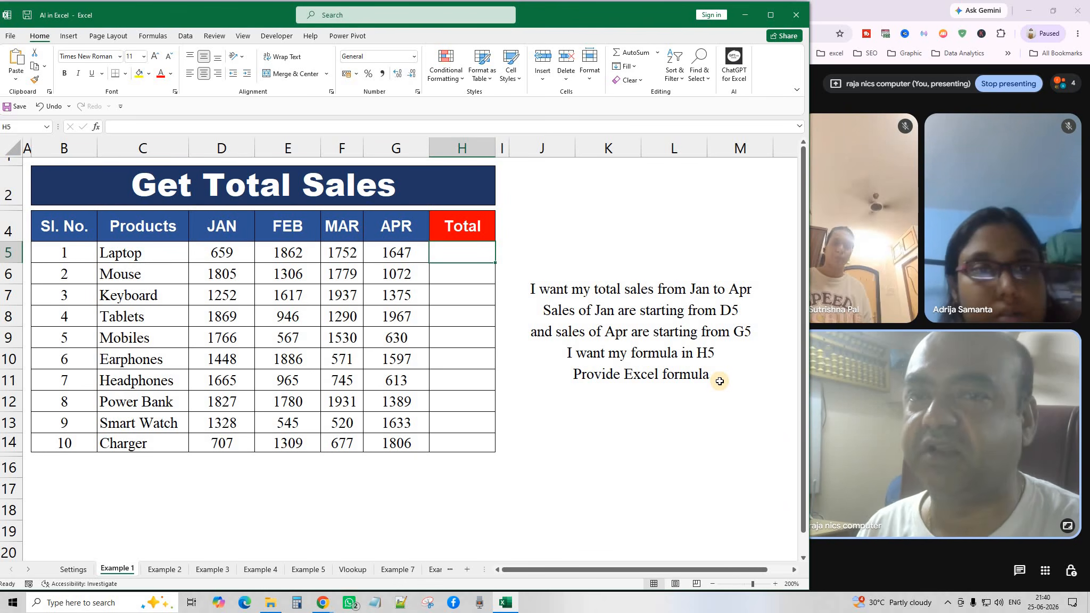
left_click(603, 320)
left_click(461, 256)
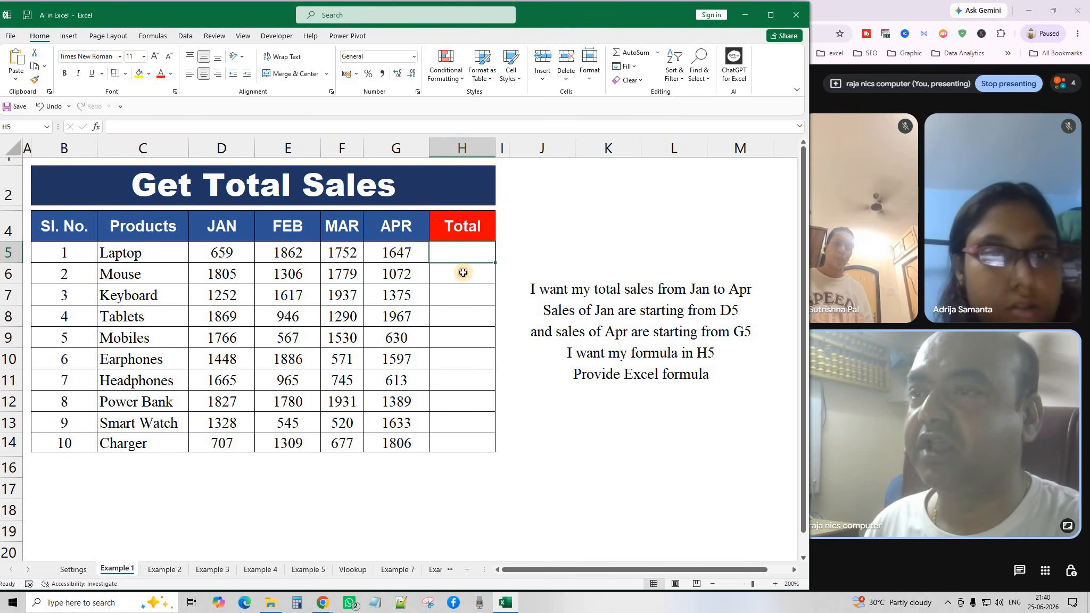
left_click(462, 273)
left_click(462, 253)
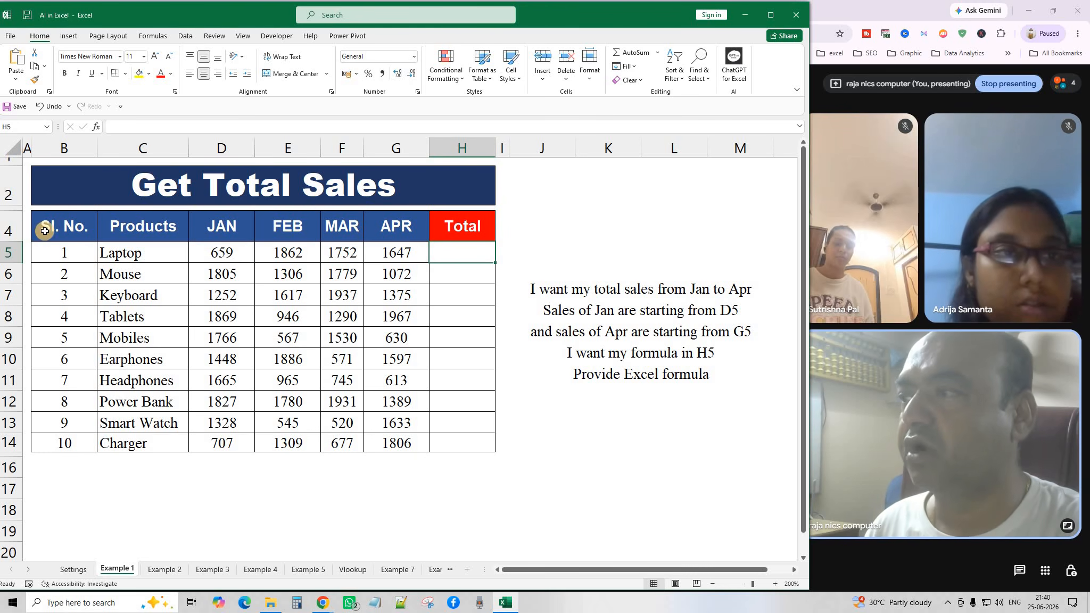
left_click(218, 258)
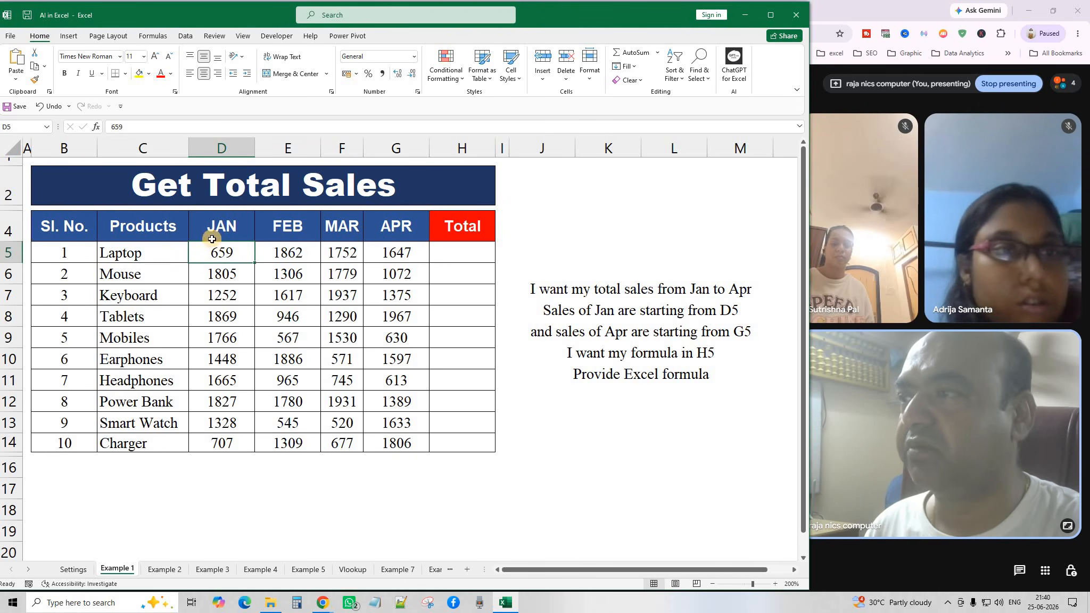
left_click_drag(230, 255, 401, 252)
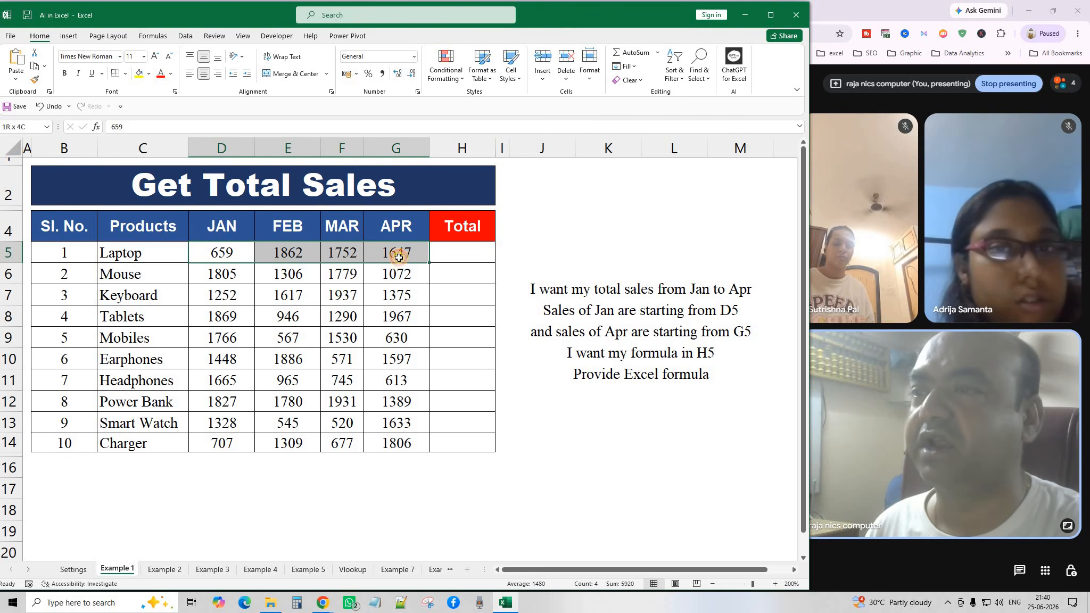
left_click(550, 302)
left_click(445, 262)
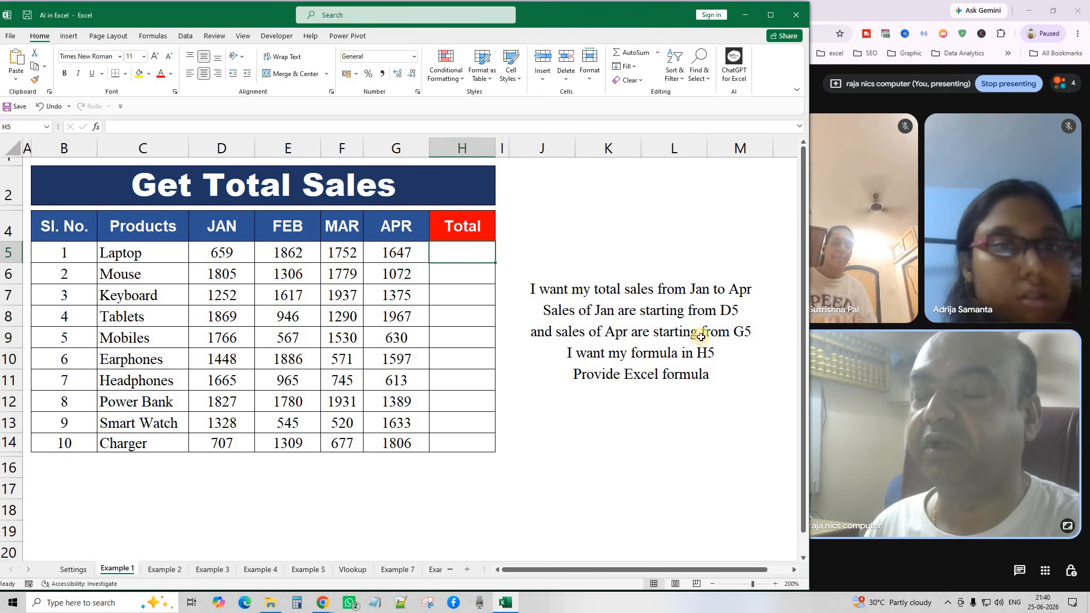
left_click(394, 256)
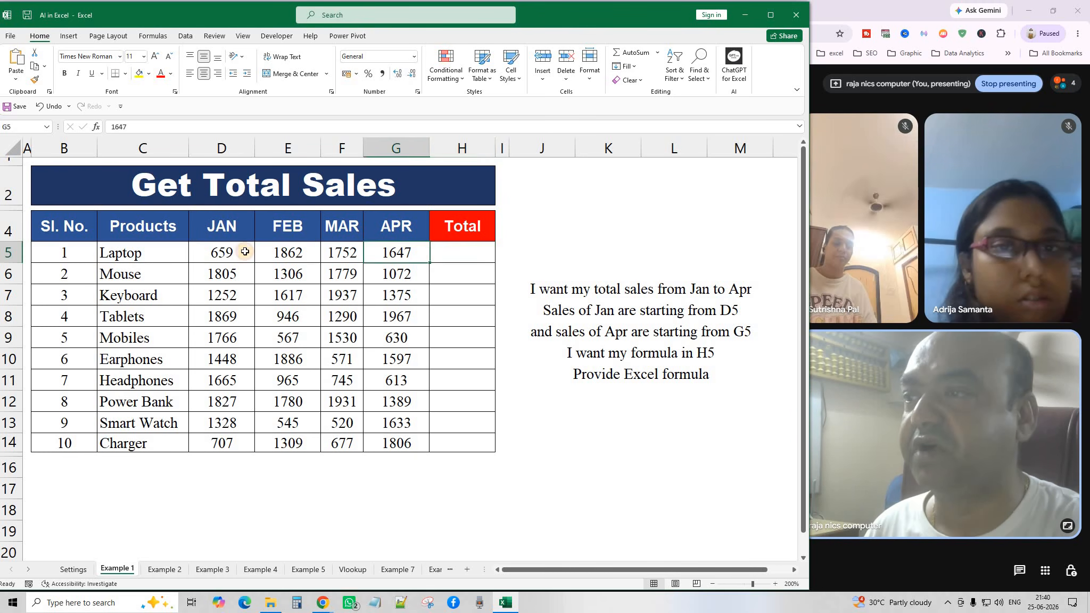
left_click(250, 255)
left_click(414, 254)
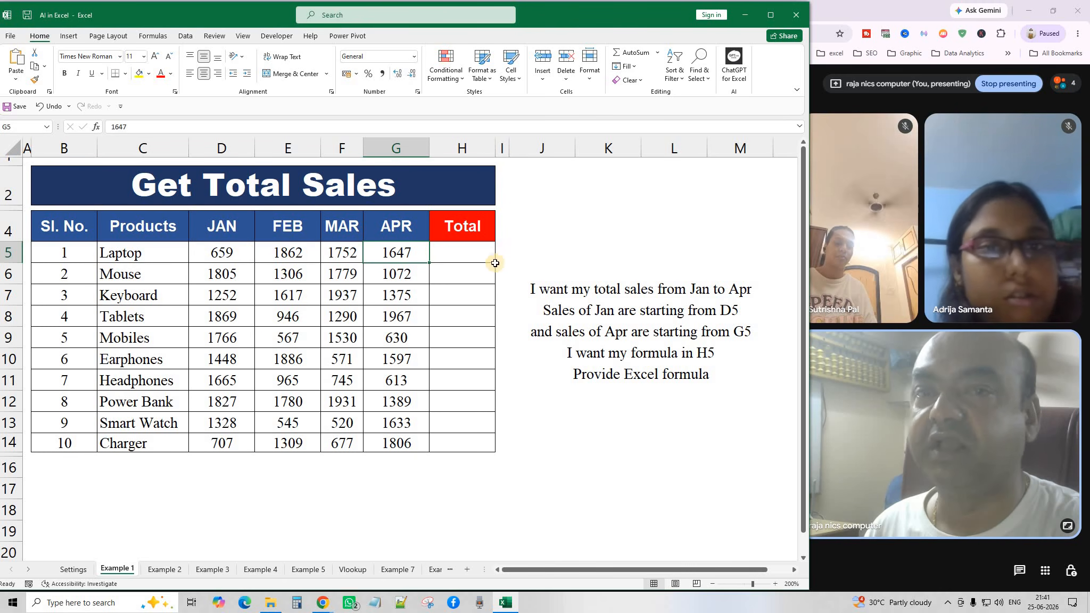
left_click(459, 246)
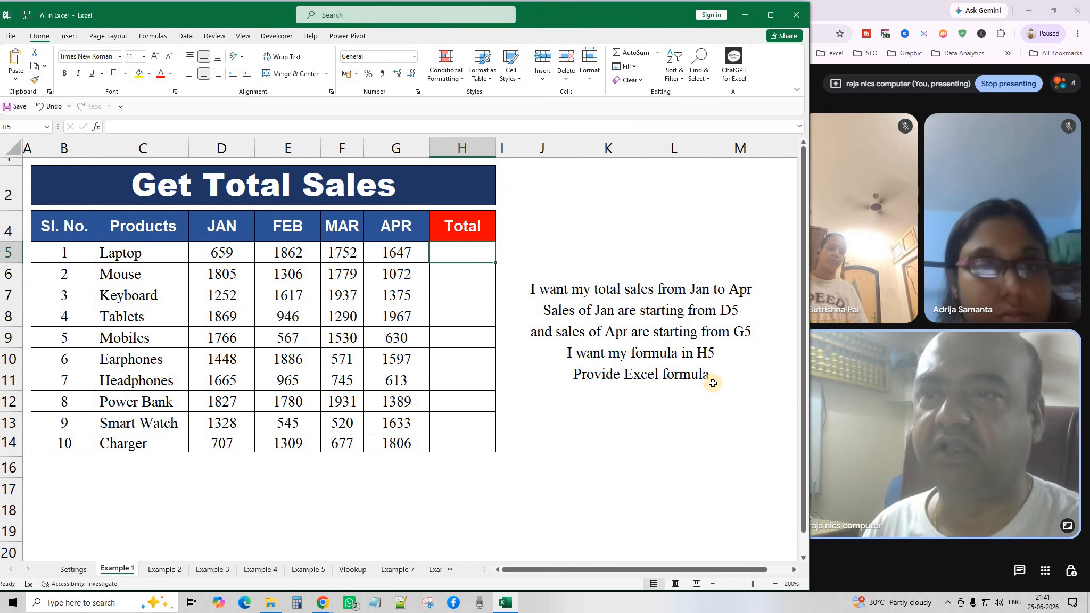
left_click(637, 323)
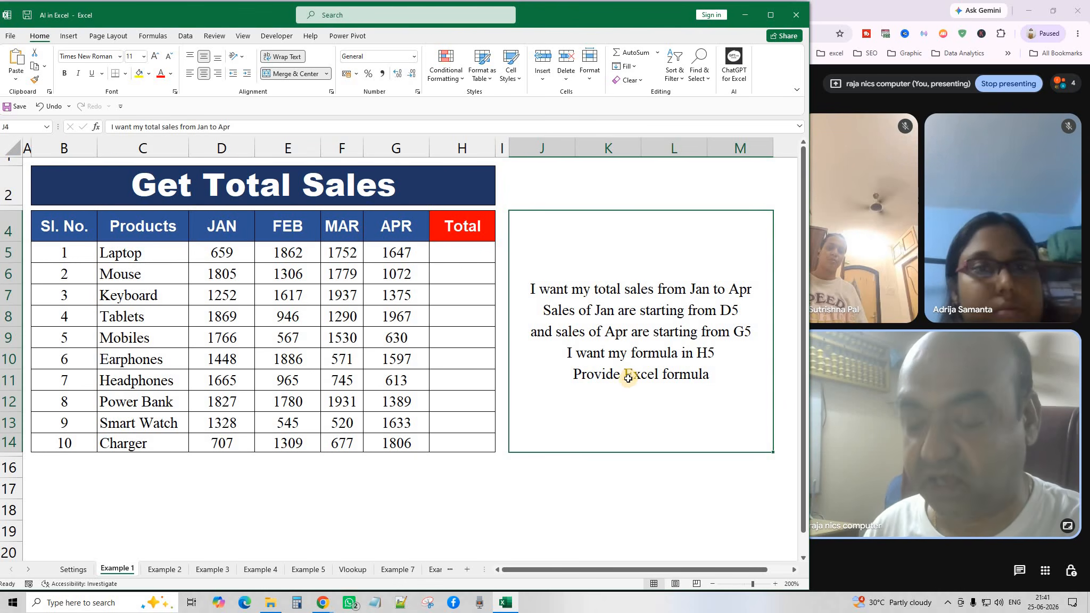
Send the J4 prompt to ChatGPT and copy its suggested =SUM(D5:G5) formula for H5.
left_click(34, 66)
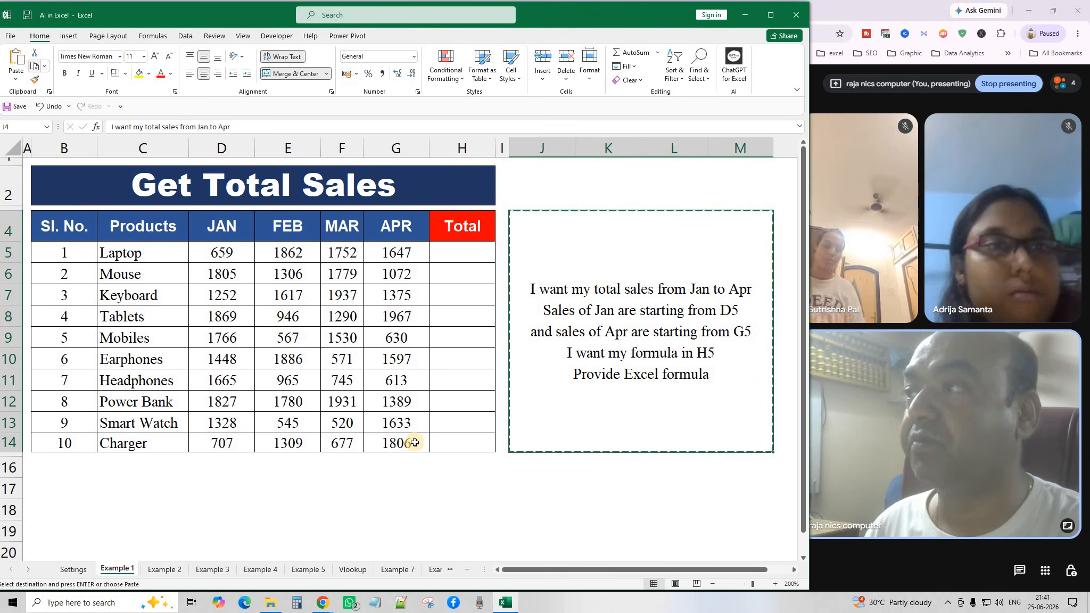
left_click(326, 605)
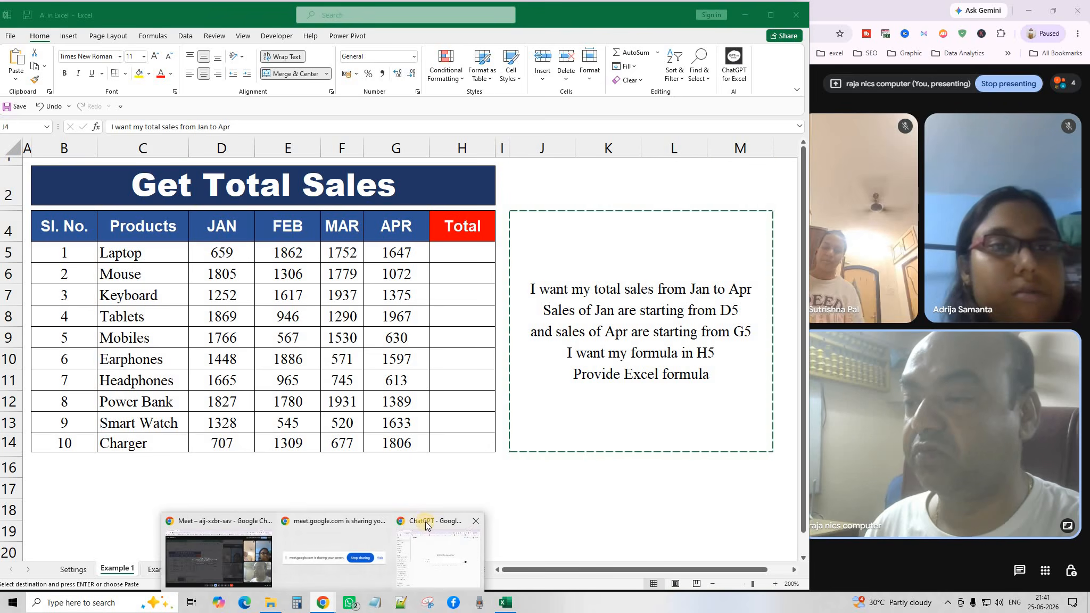
left_click(427, 521)
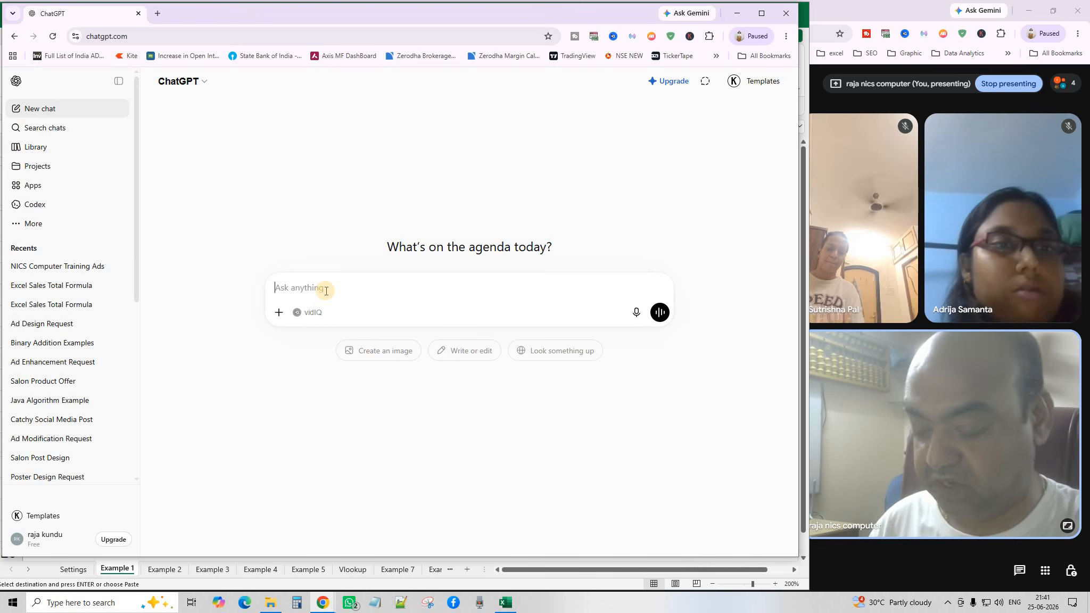
key("ctrl+v")
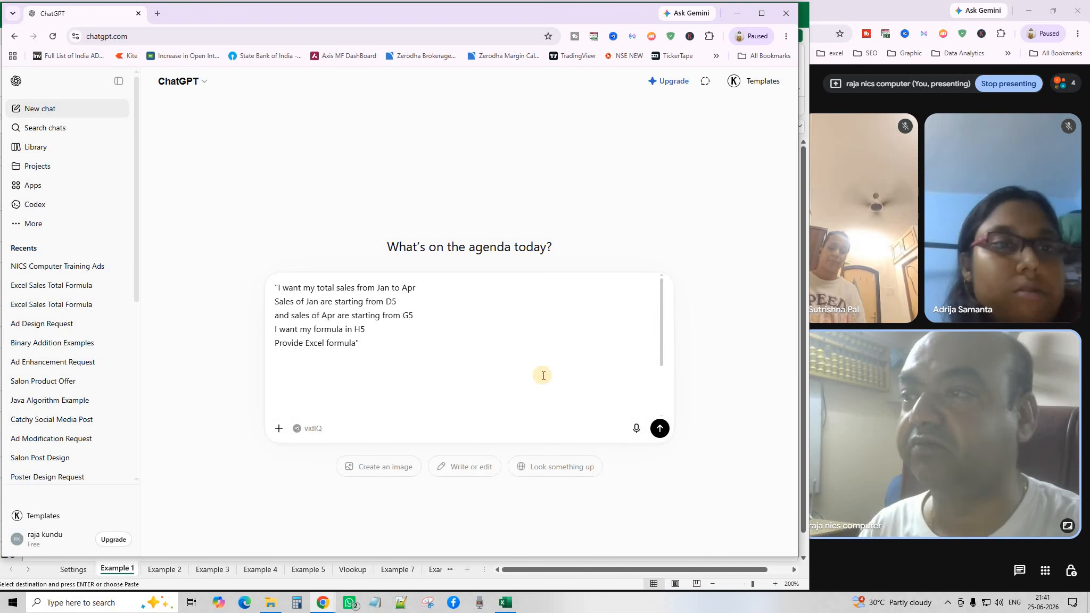
left_click(660, 428)
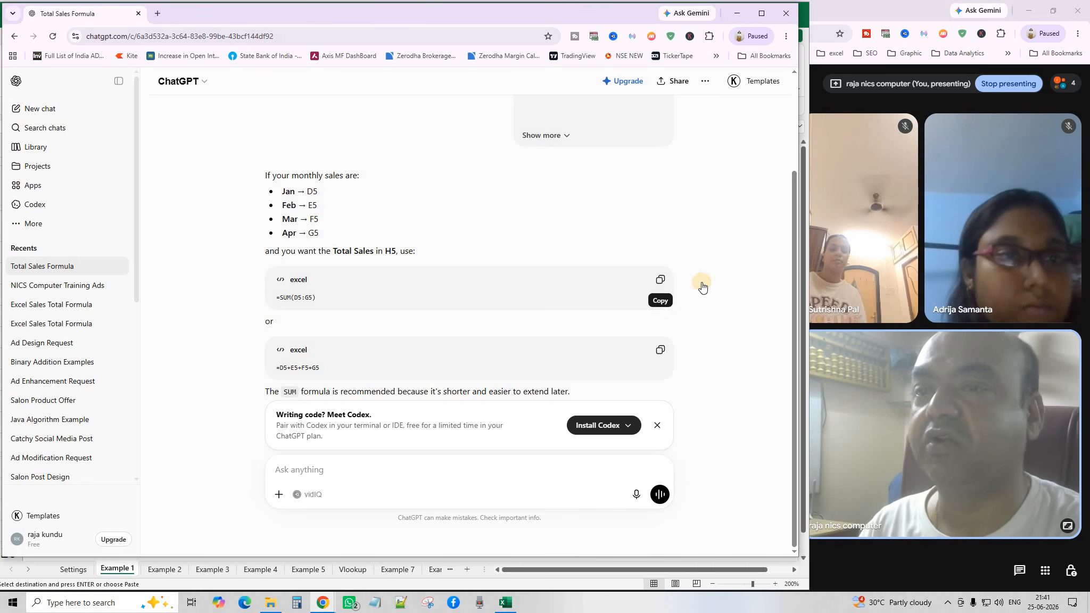
left_click(661, 280)
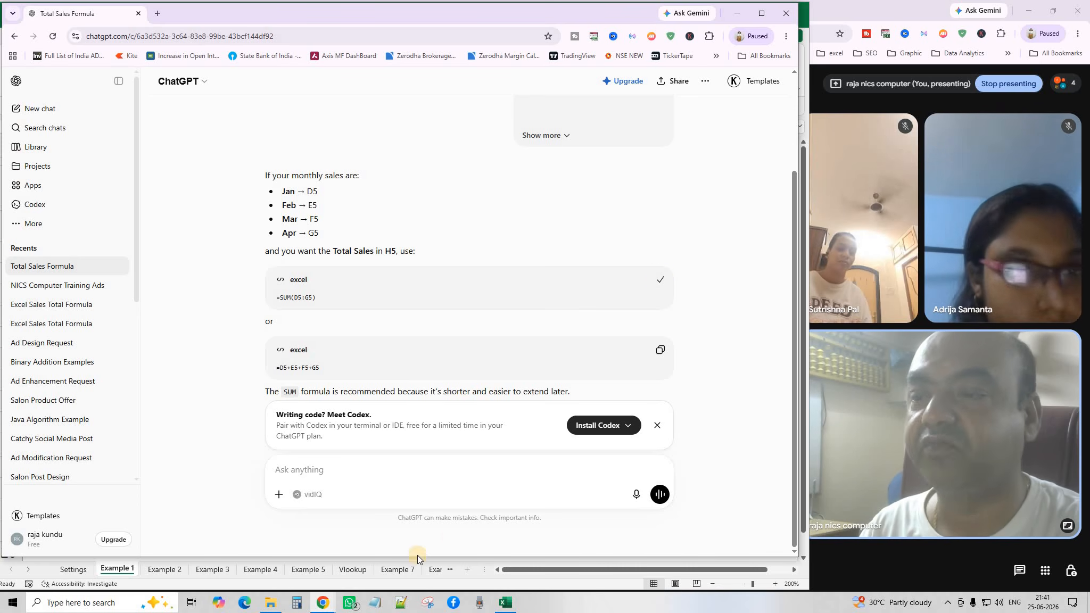
left_click(120, 569)
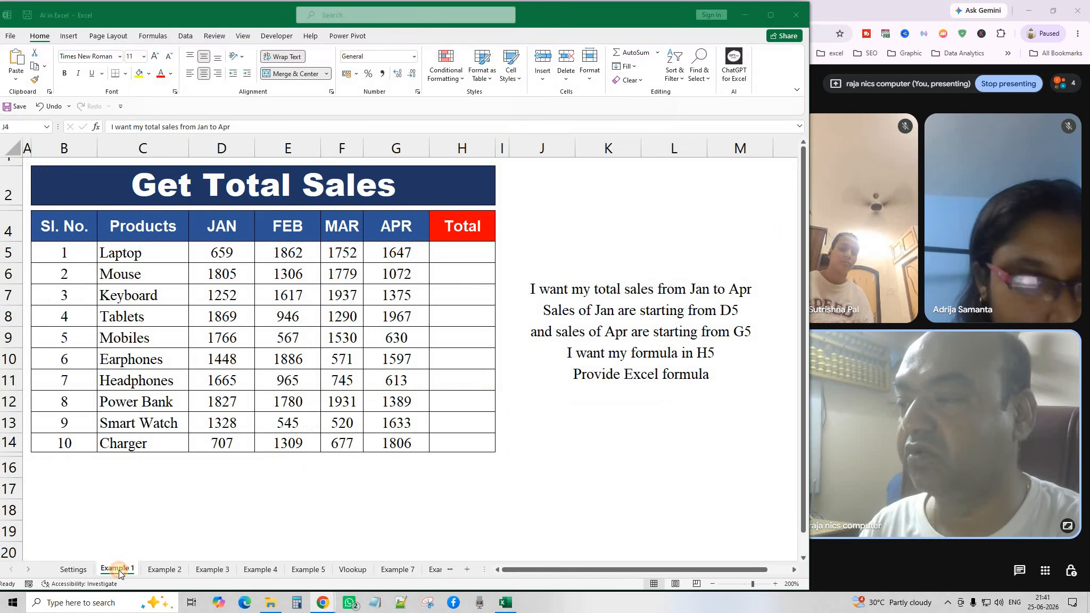
Paste =SUM(D5:G5) into H5, fill it down to H14, then move to the Example 2 sheet.
left_click(460, 254)
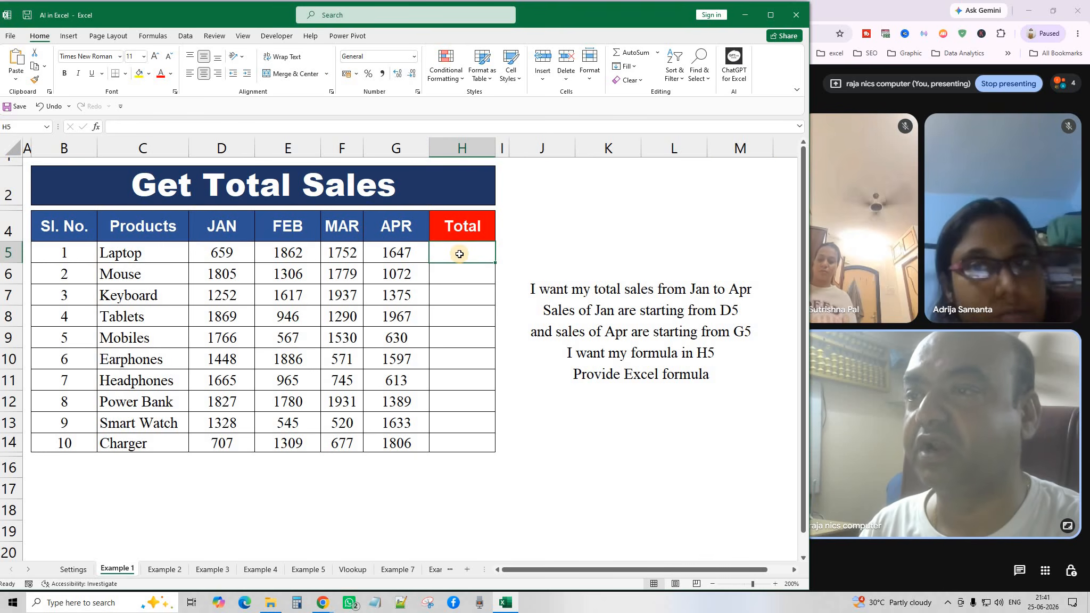
left_click(16, 59)
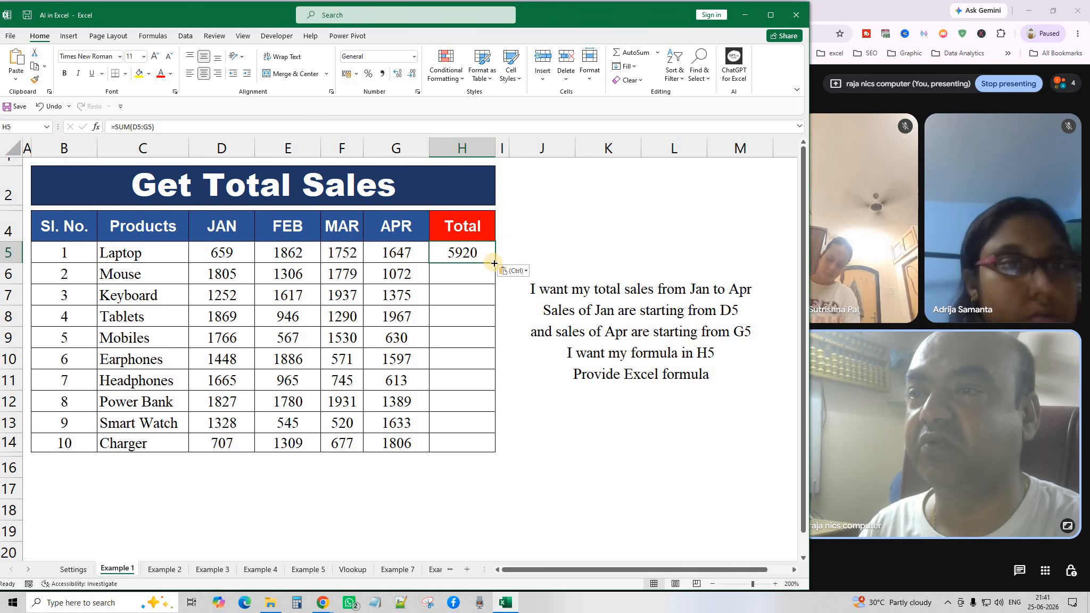
left_click_drag(494, 263, 487, 449)
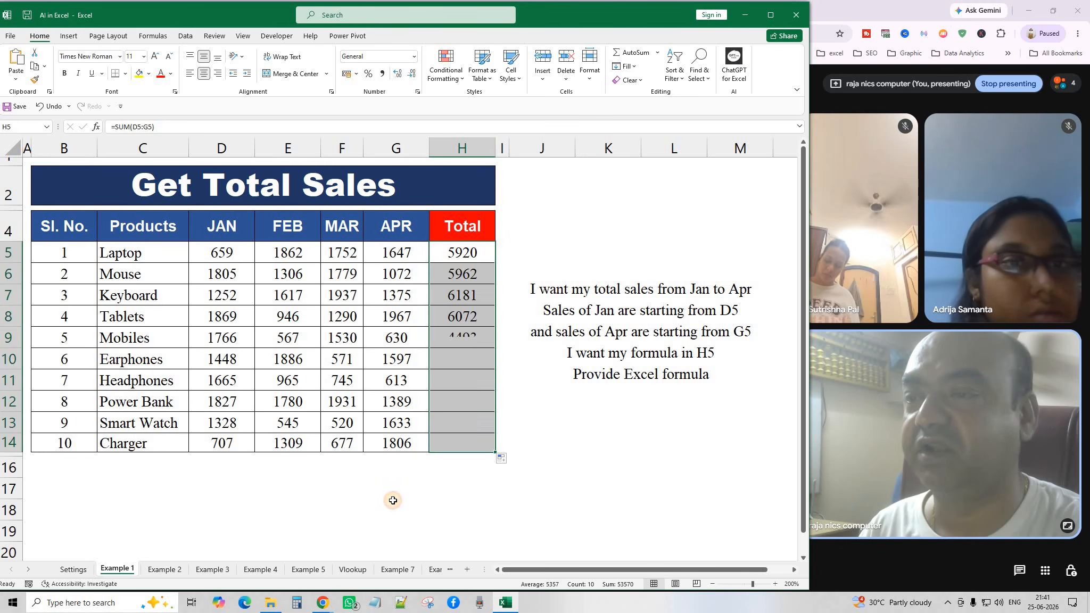
left_click(395, 495)
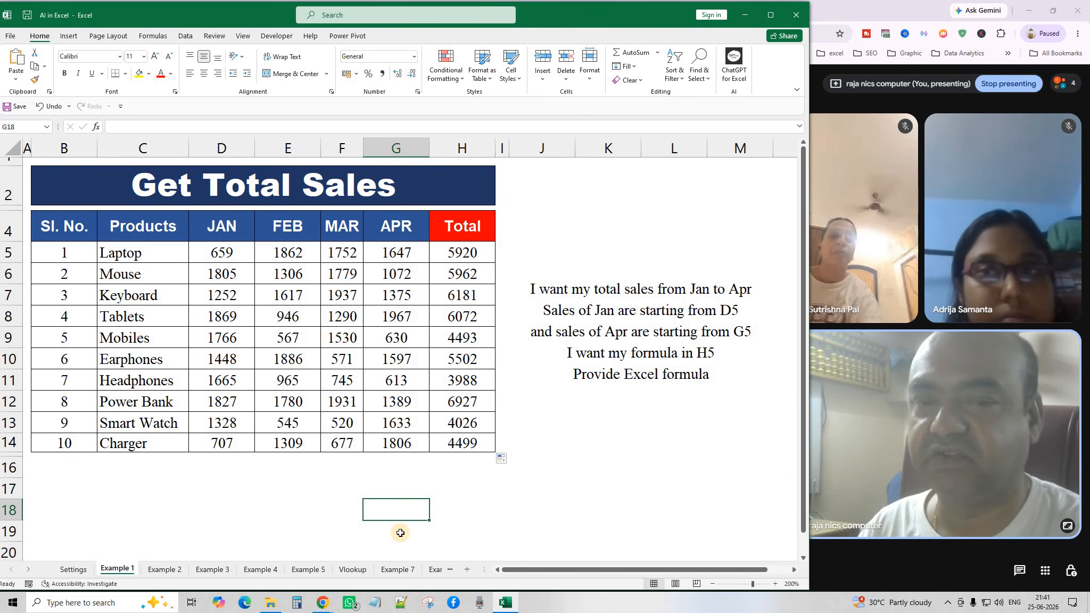
left_click(168, 569)
left_click(338, 418)
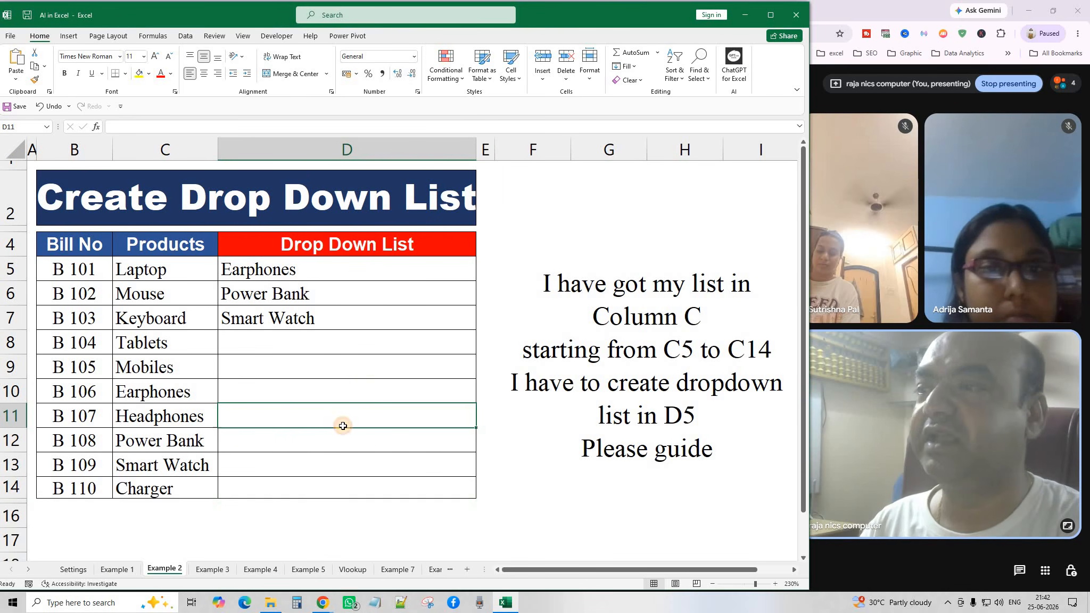
Try the D5–D7 drop-downs, picking Power Bank, Charger and Headphones.
left_click(327, 268)
left_click(480, 276)
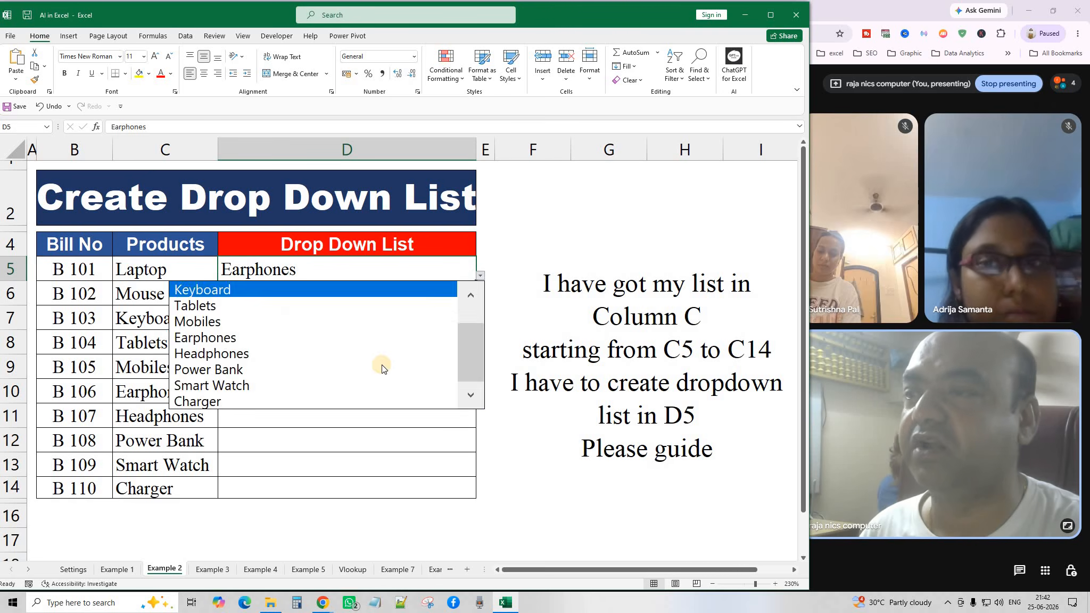
left_click(372, 370)
left_click(471, 301)
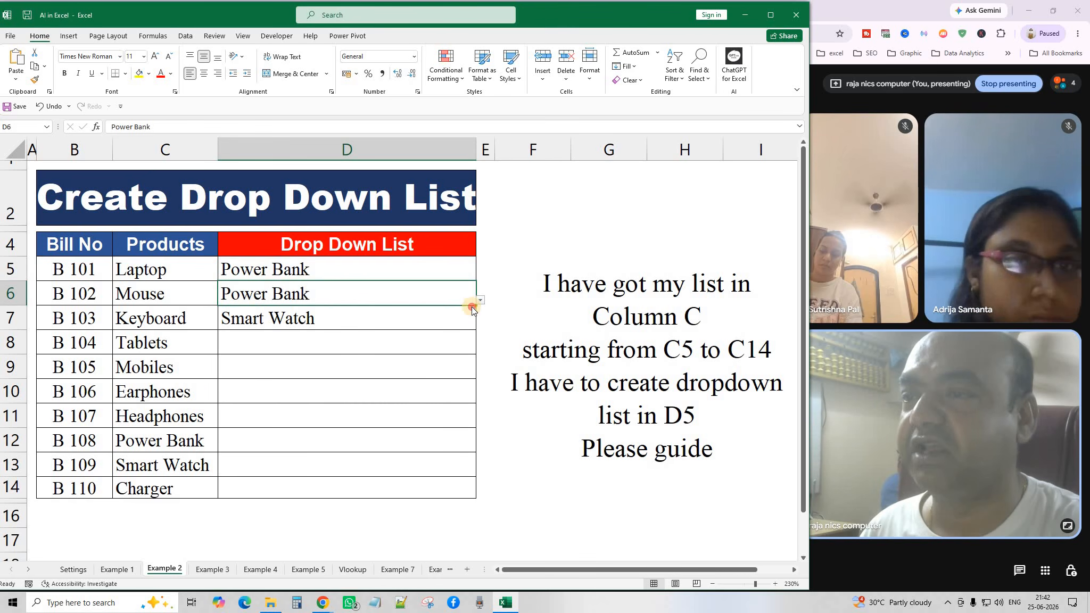
left_click(481, 301)
left_click(348, 414)
left_click(466, 315)
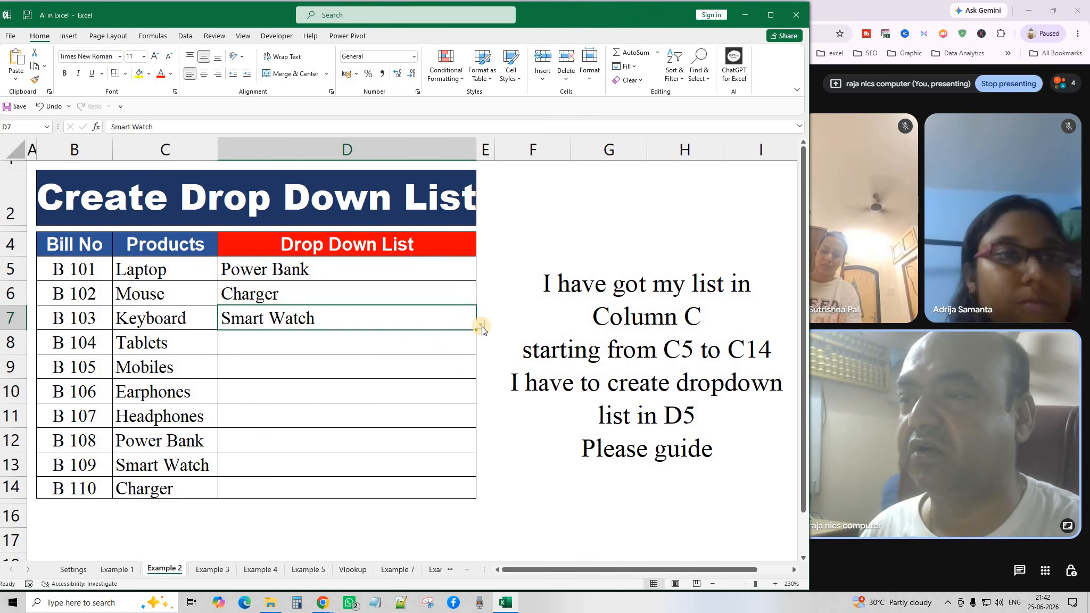
left_click(481, 325)
left_click(371, 383)
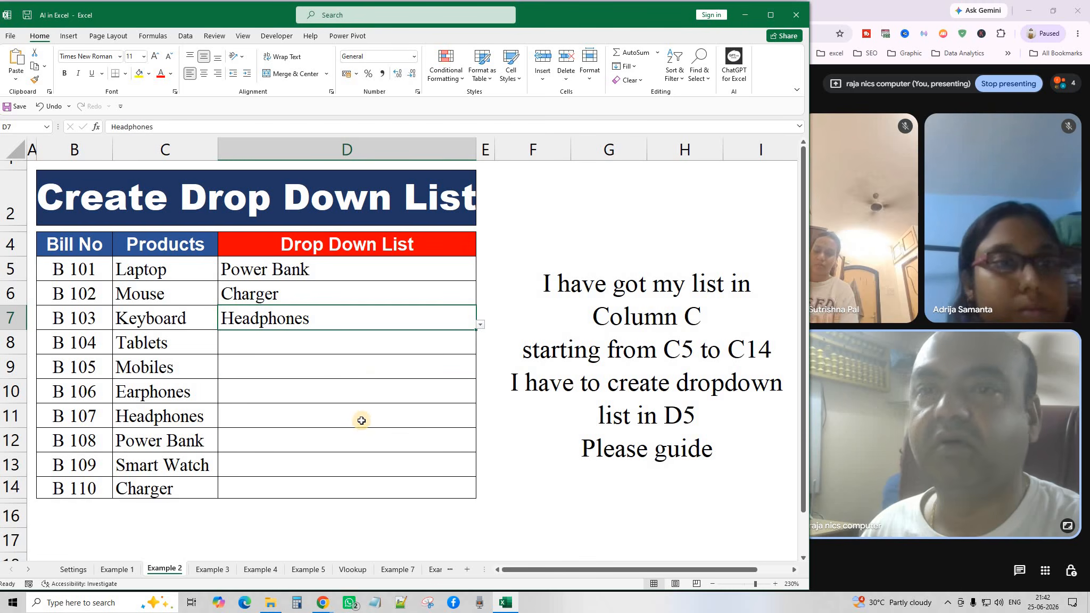
Clear All data validation from D5:D14 and delete the picked products.
left_click_drag(353, 265, 353, 487)
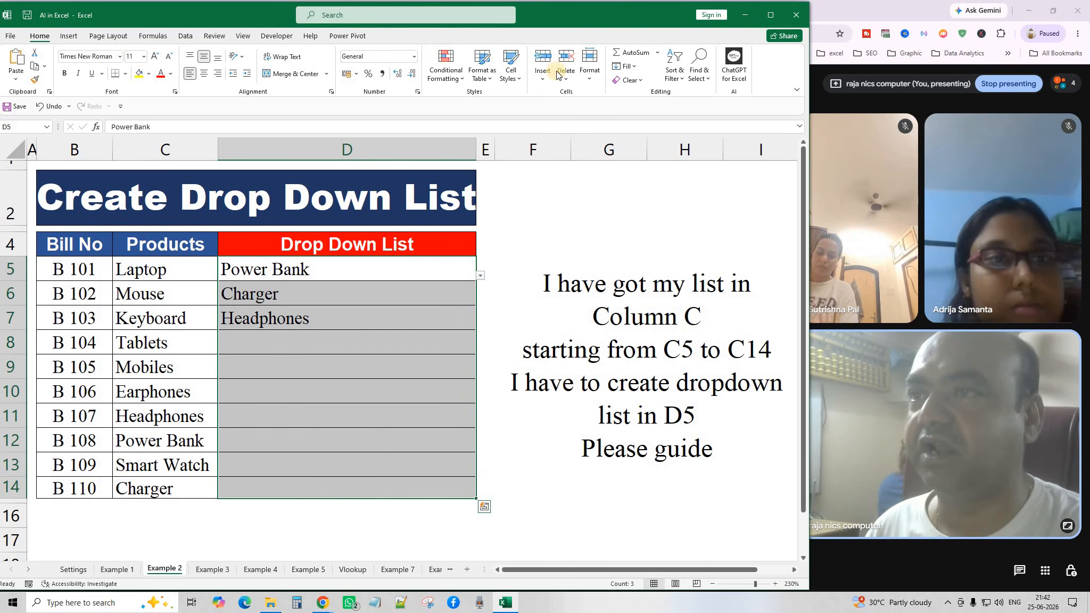
left_click(189, 36)
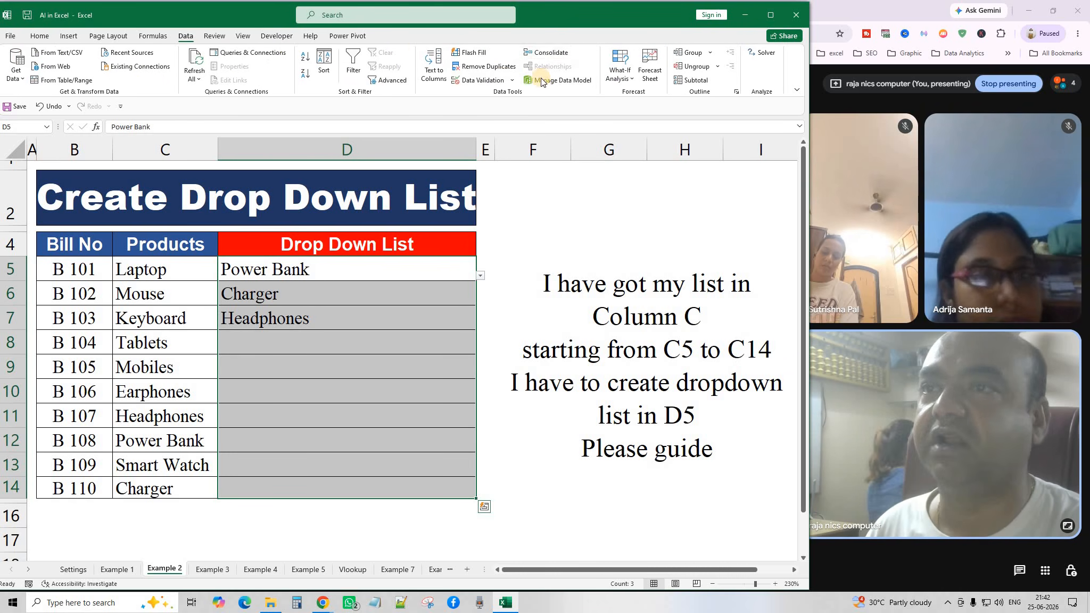
left_click(512, 80)
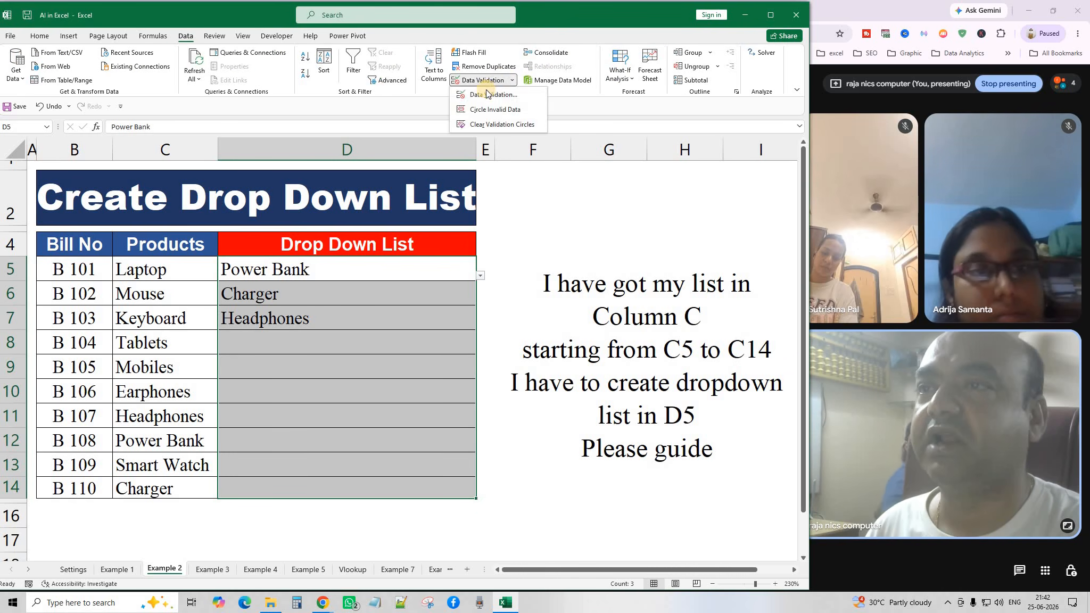
left_click(480, 91)
left_click(506, 331)
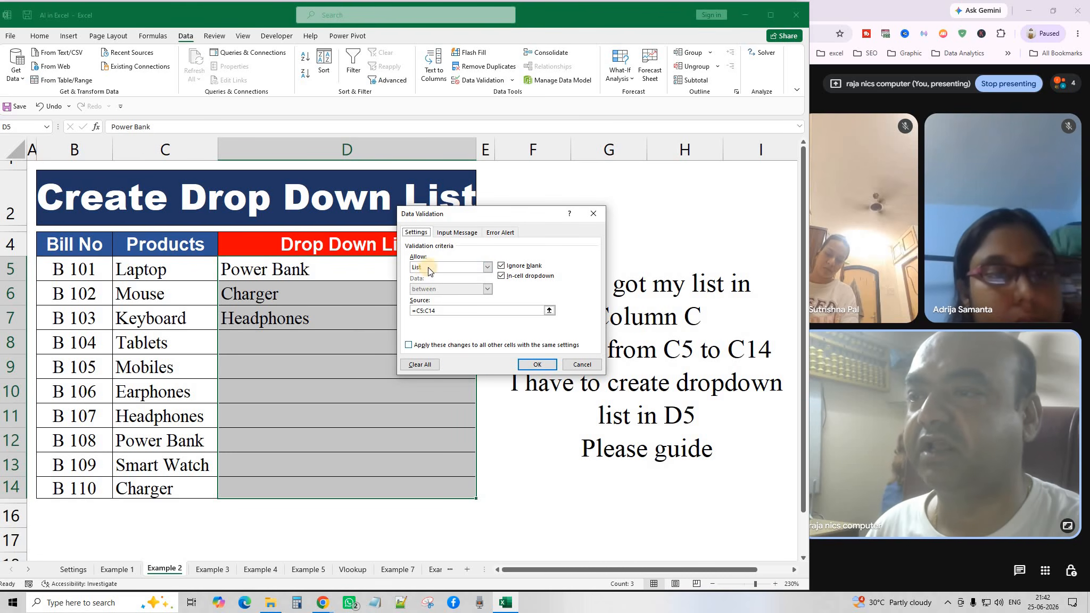
left_click(419, 364)
left_click_drag(346, 368, 342, 345)
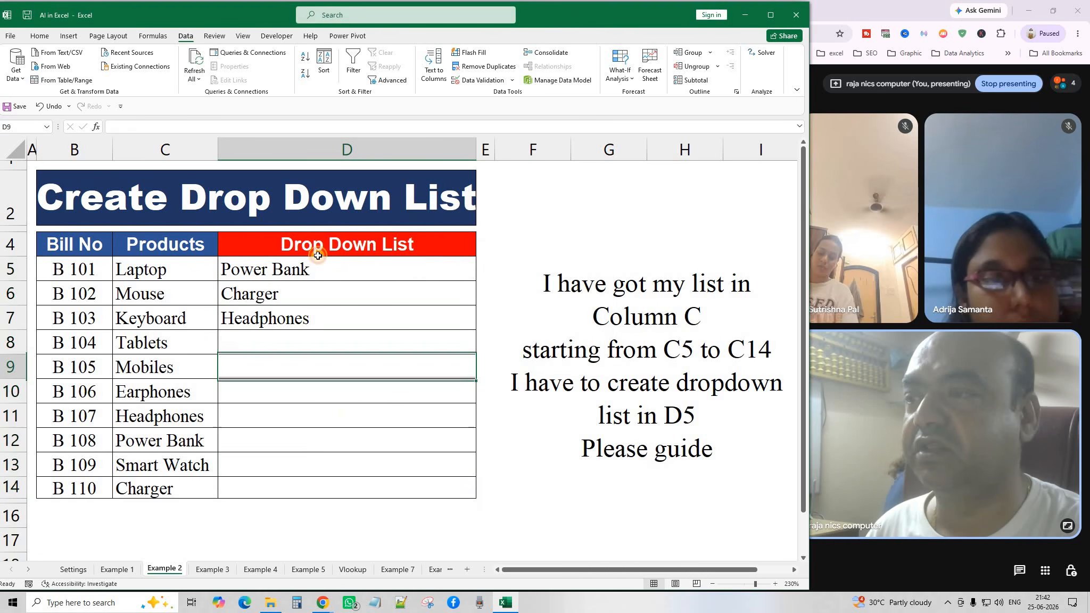
left_click_drag(316, 265, 340, 483)
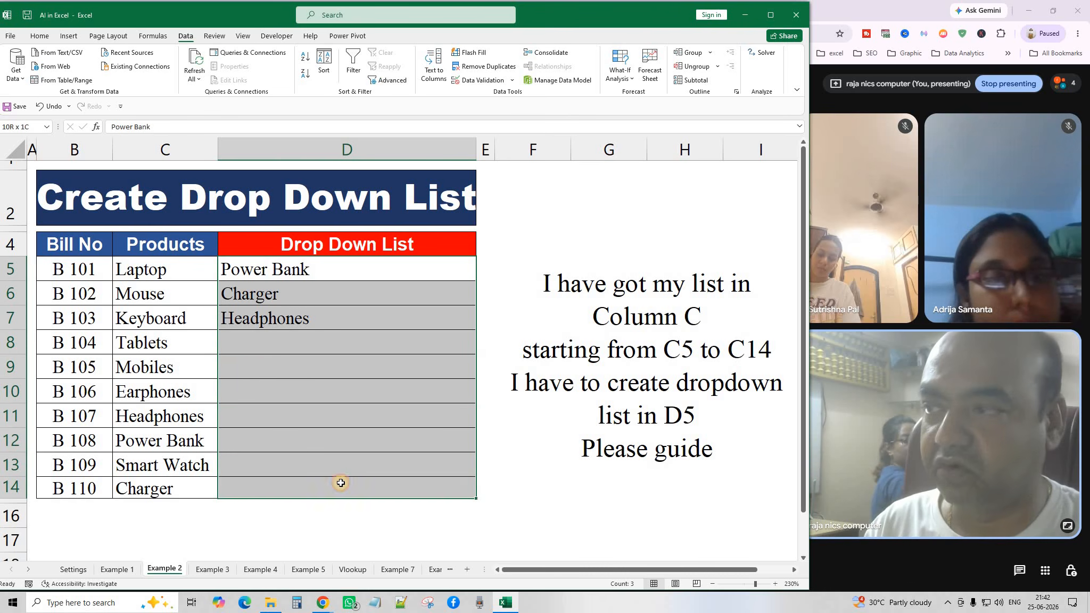
key("Delete")
left_click(421, 269)
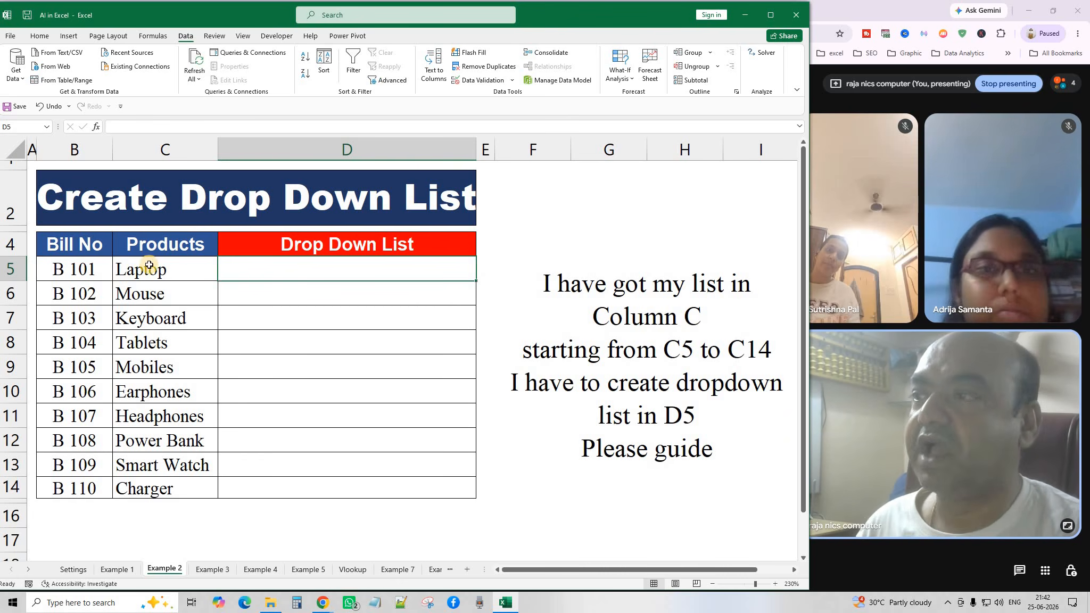
left_click_drag(160, 269, 184, 490)
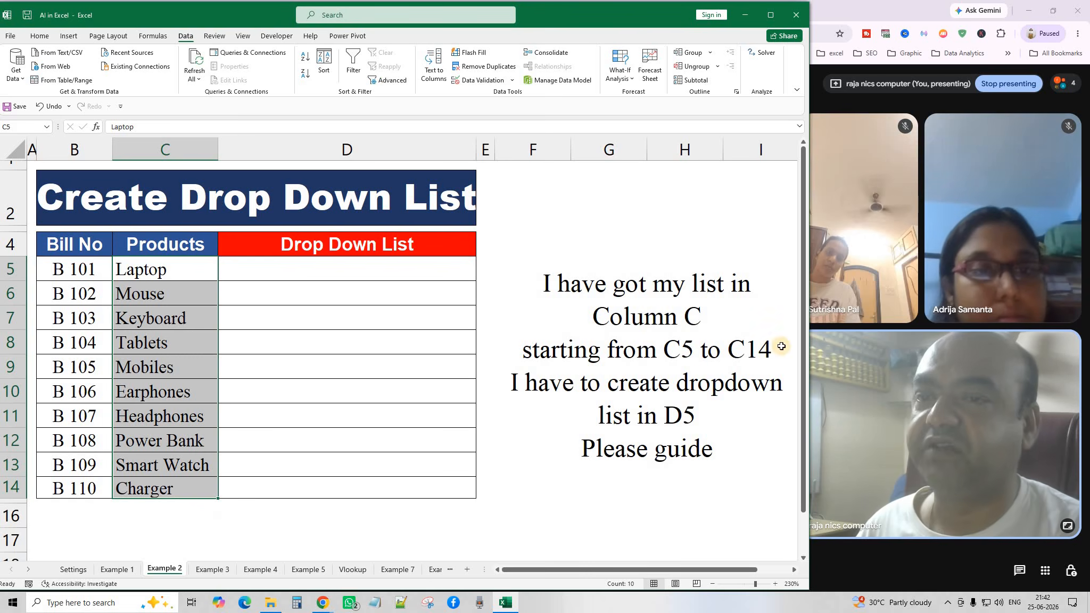
left_click(283, 303)
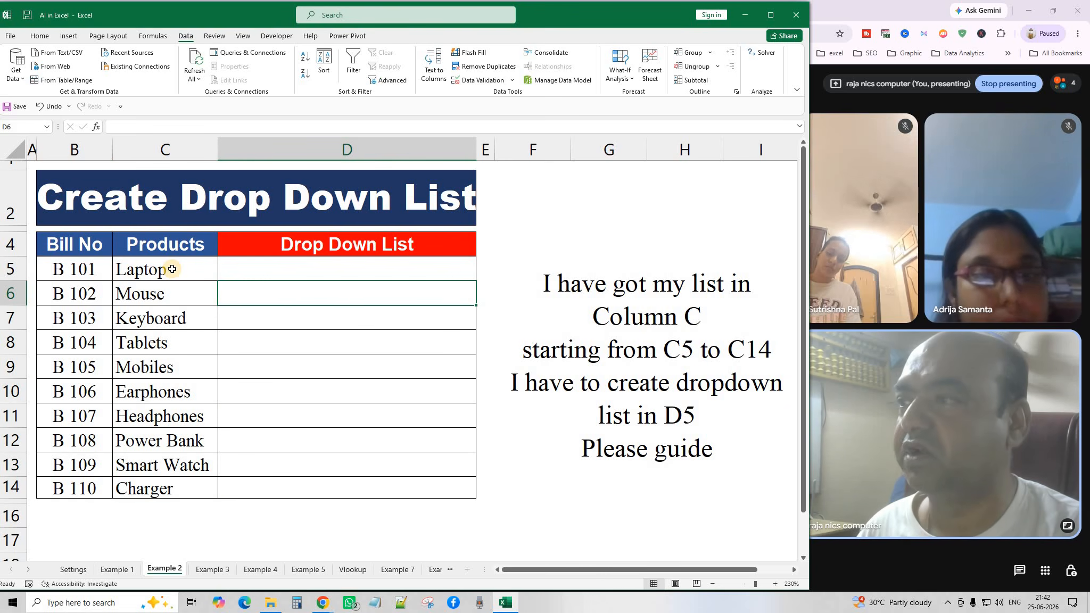
left_click_drag(172, 269, 175, 488)
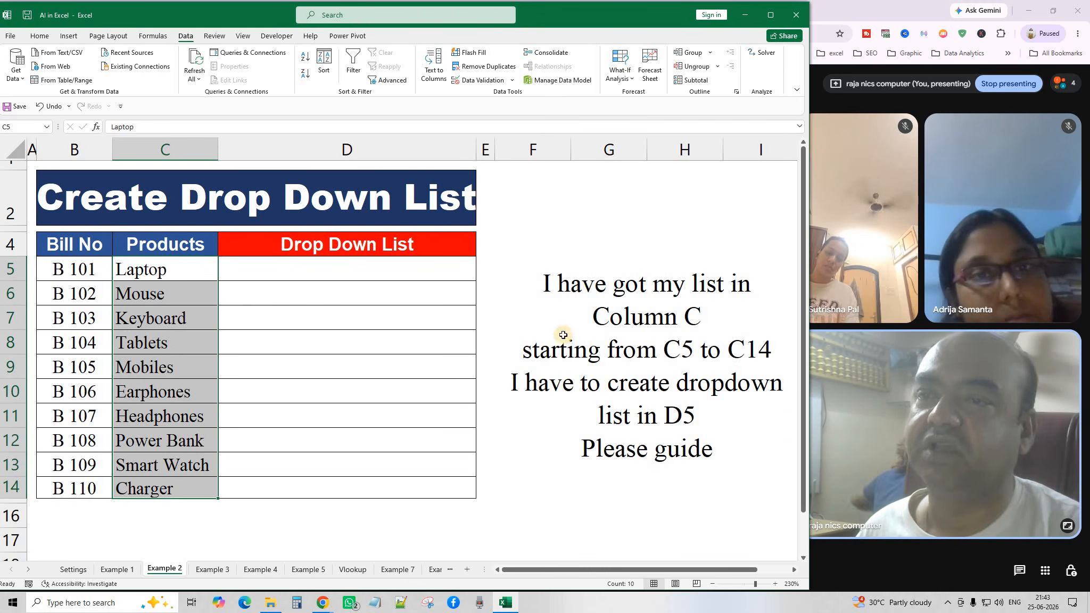
left_click_drag(187, 273, 186, 493)
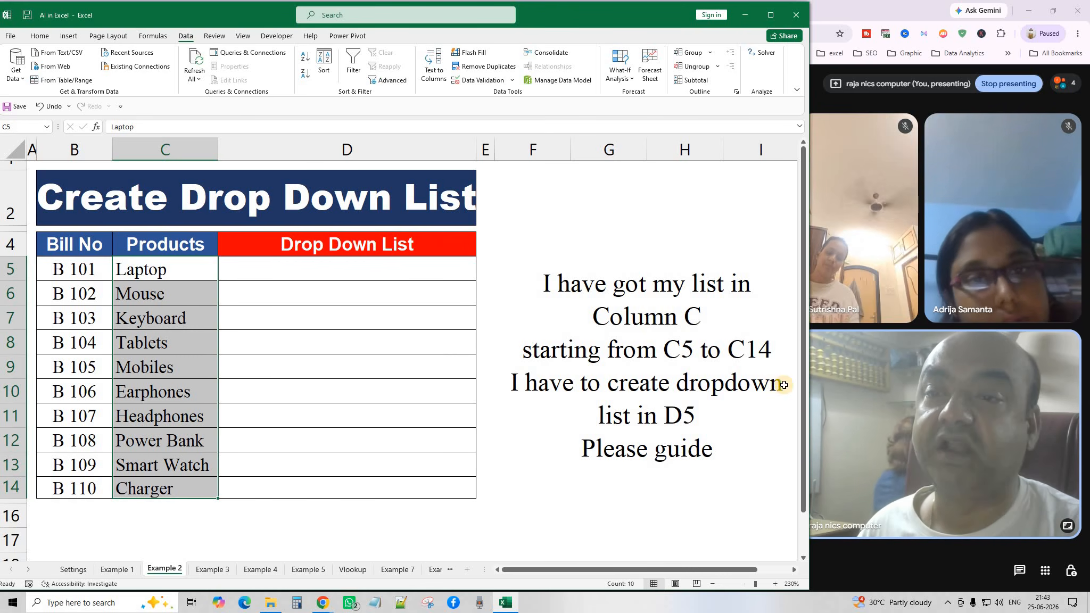
left_click(424, 276)
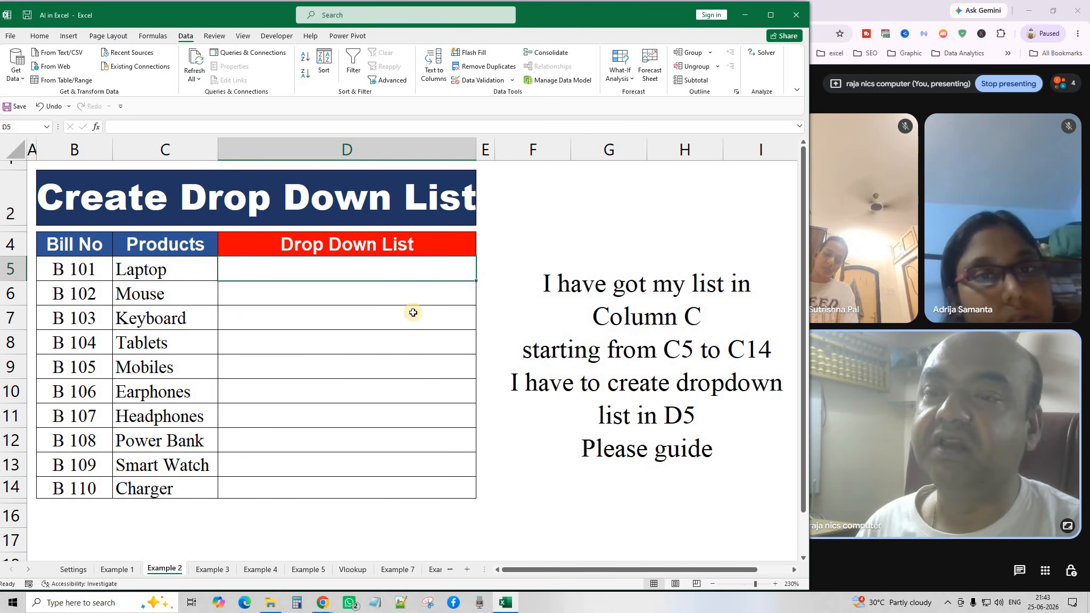
left_click(346, 293)
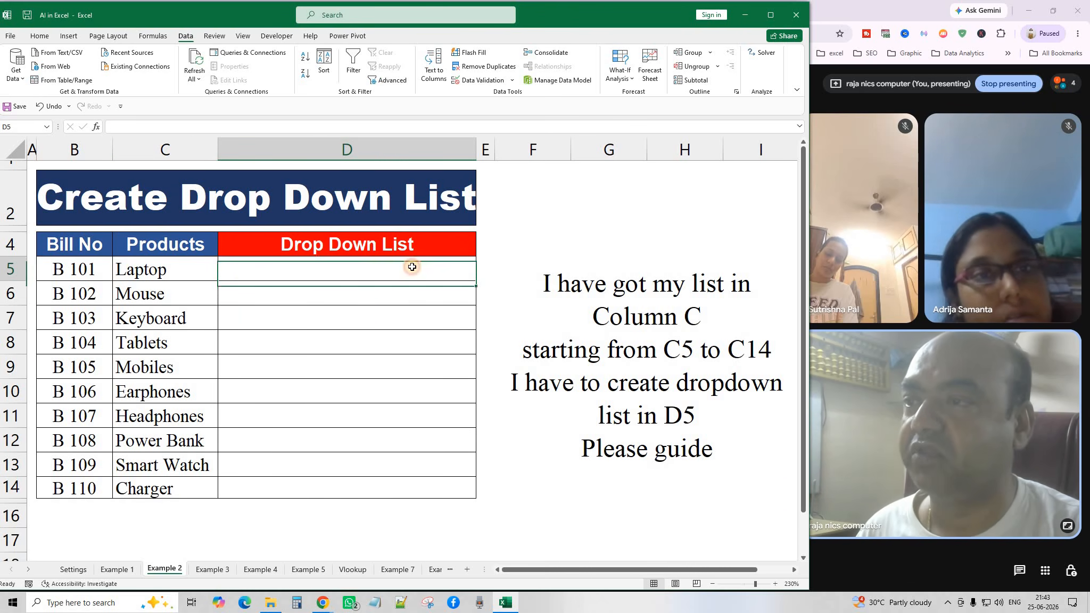
left_click(381, 271)
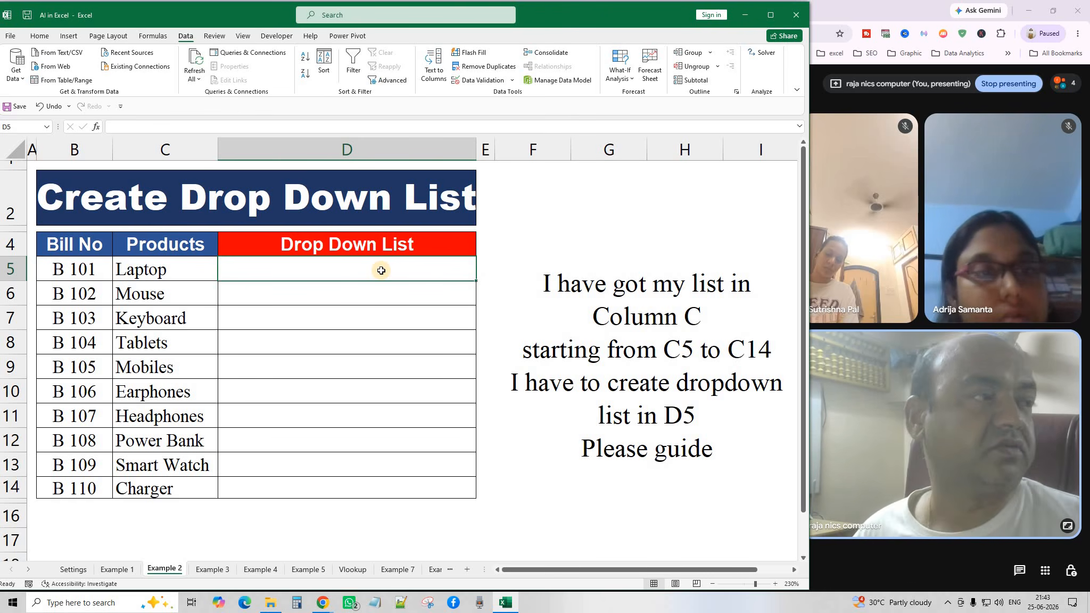
left_click(589, 384)
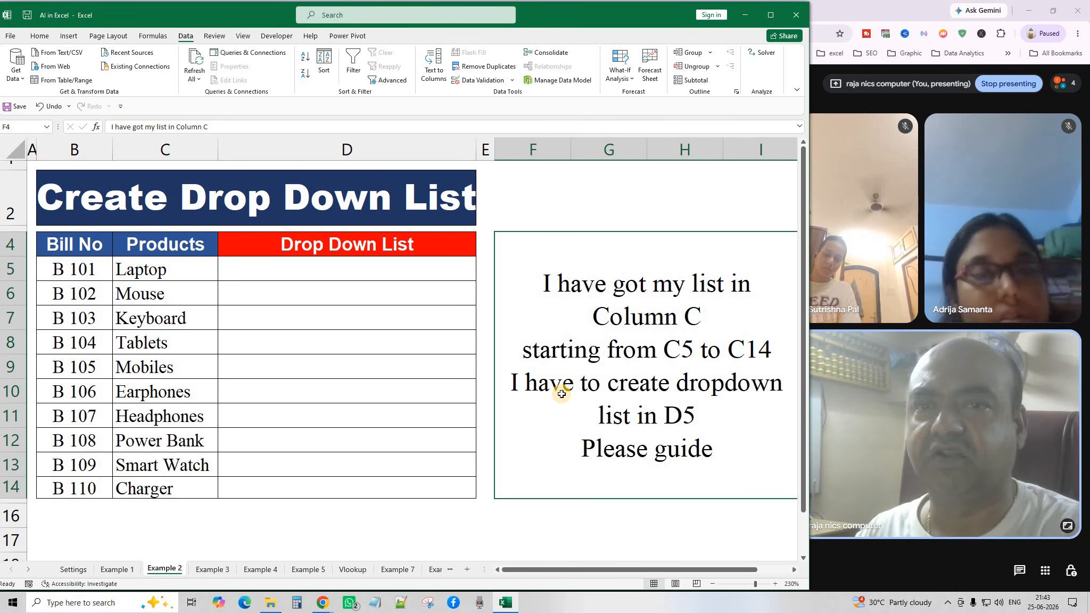
left_click(377, 262)
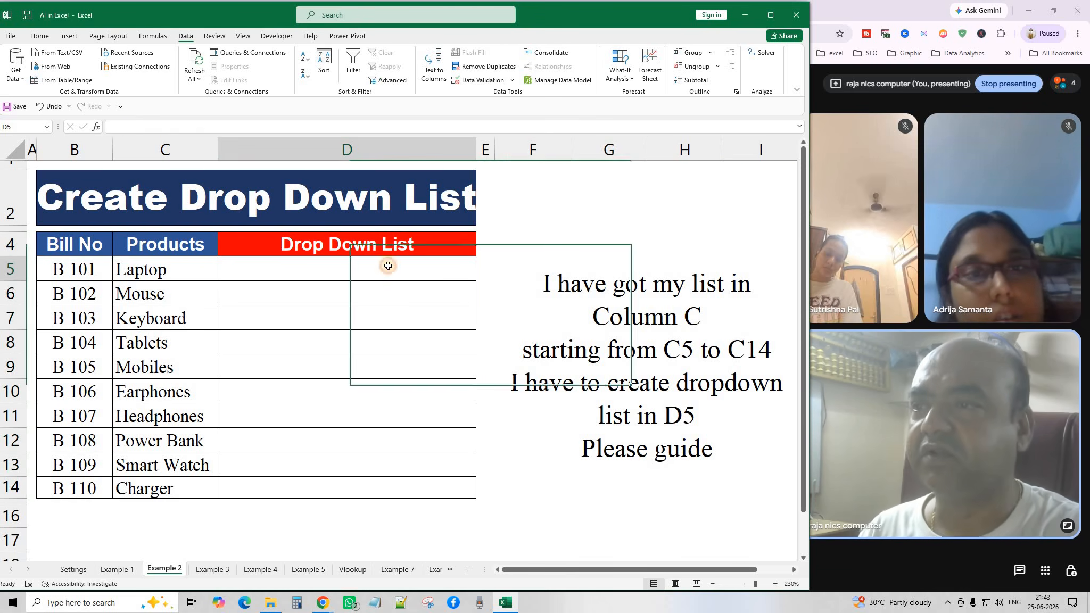
left_click(618, 335)
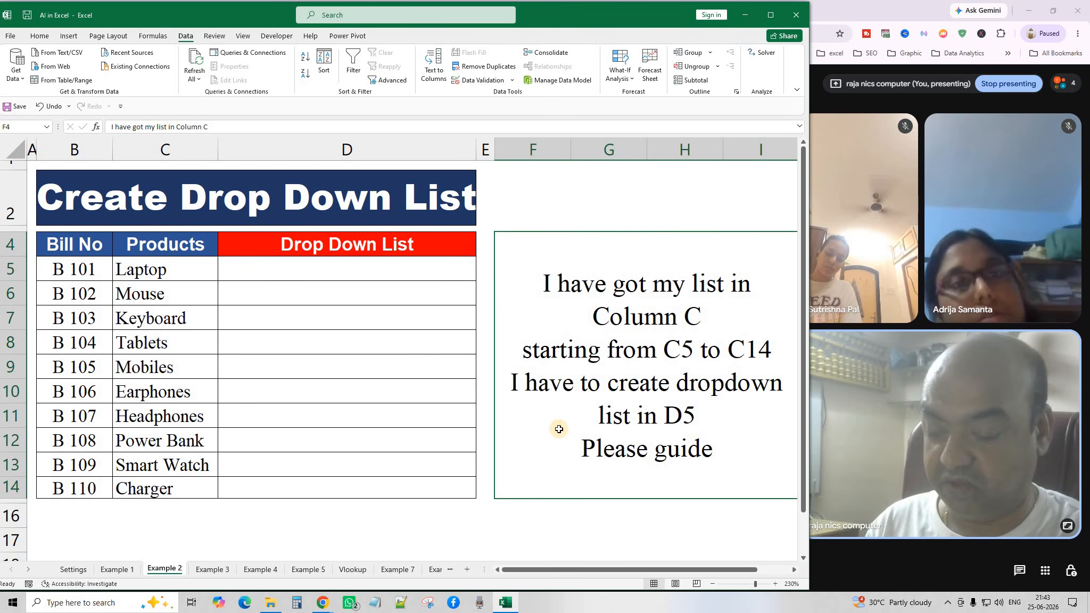
Paste the F4 note asking for a D5 drop-down from C5:C14 into ChatGPT and send it.
key("ctrl+c")
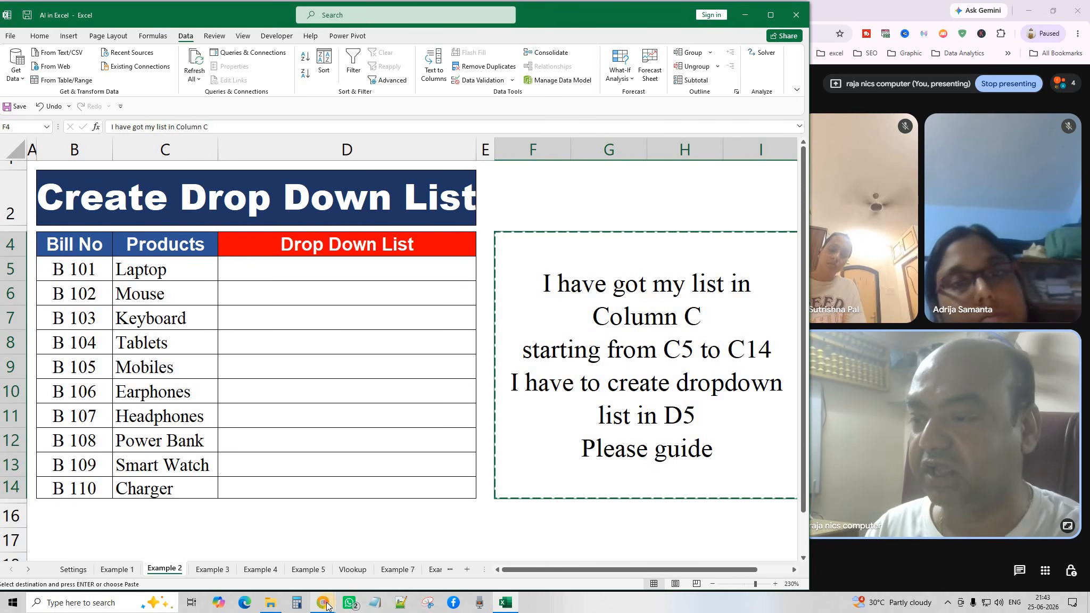
mouse_move(322, 603)
left_click(420, 532)
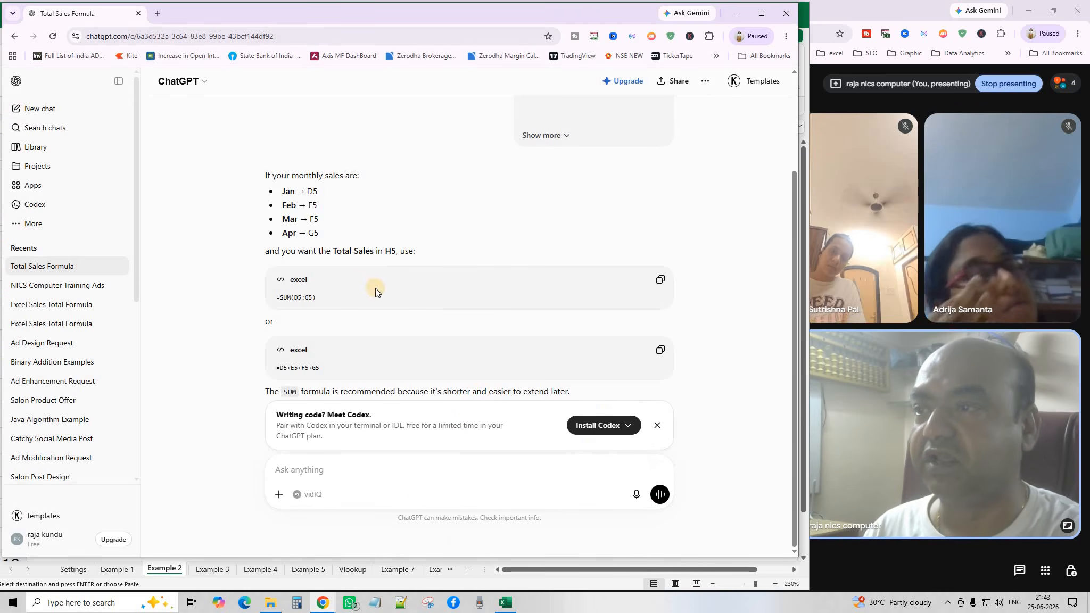
left_click(355, 469)
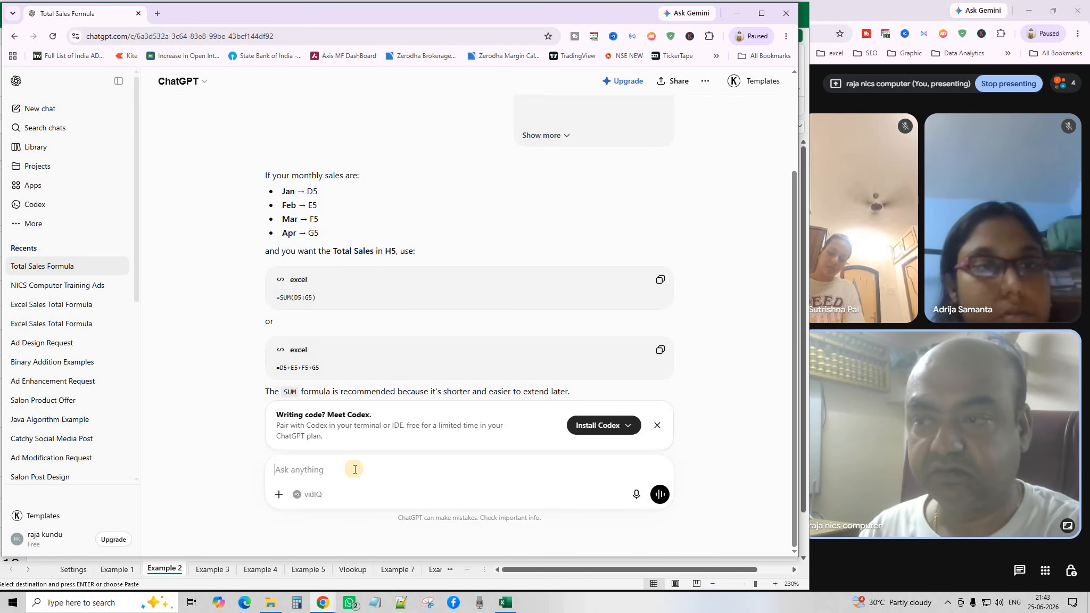
key("ctrl+v")
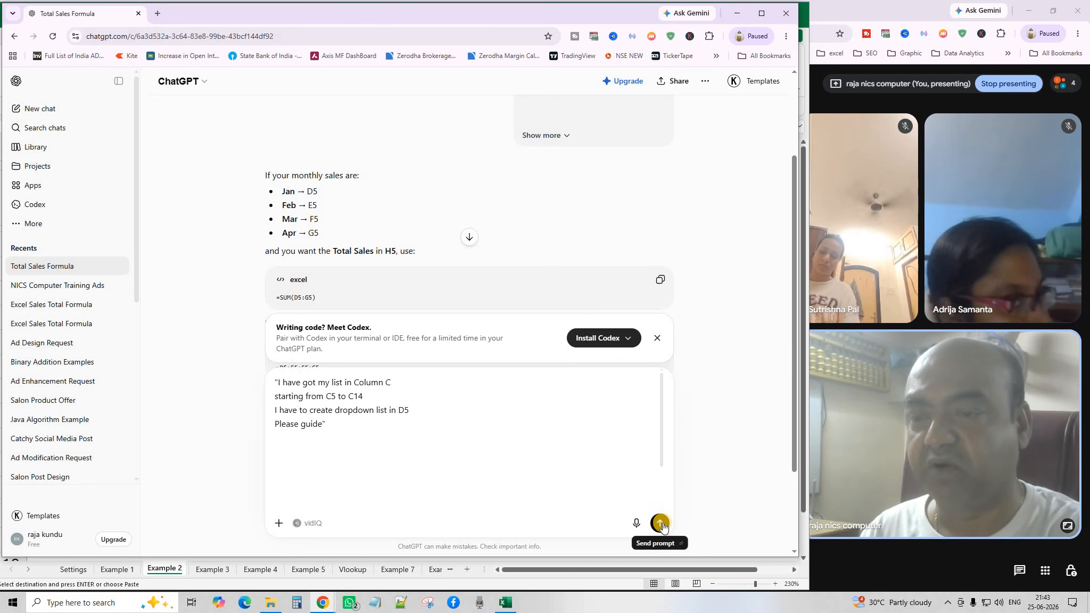
left_click(662, 525)
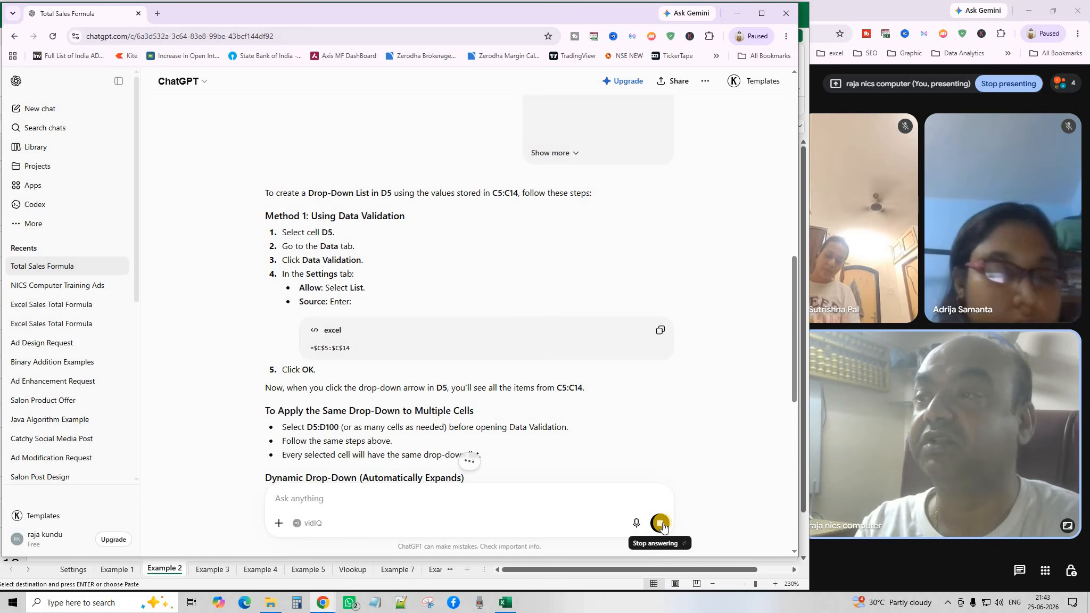
Stop the reply and review ChatGPT's Data Validation steps using source =$C$5:$C$14.
left_click(661, 525)
scroll(563, 314, "down", 3)
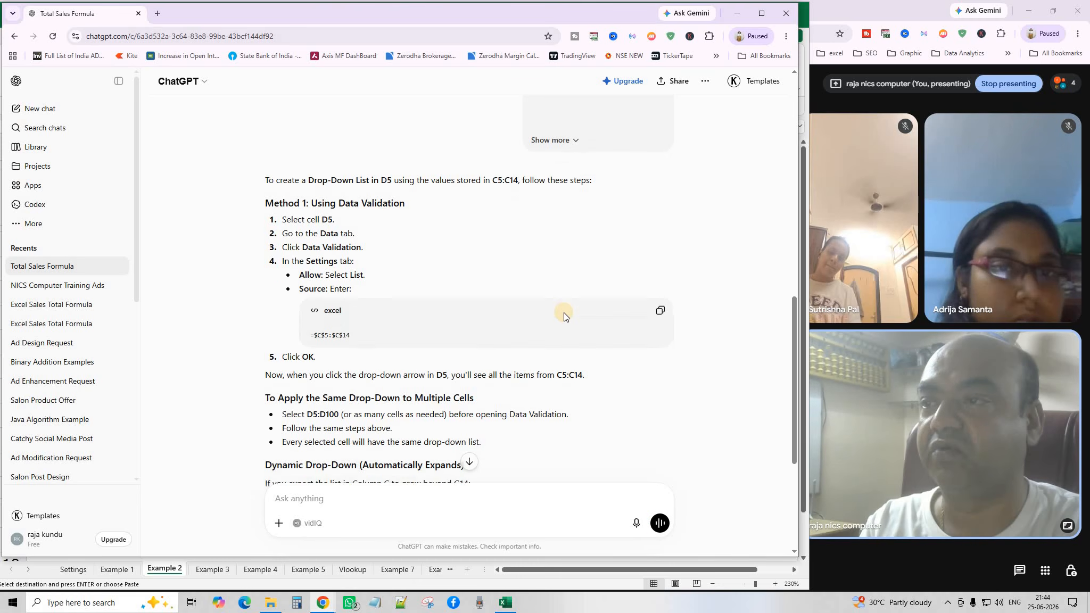
scroll(563, 318, "down", 3)
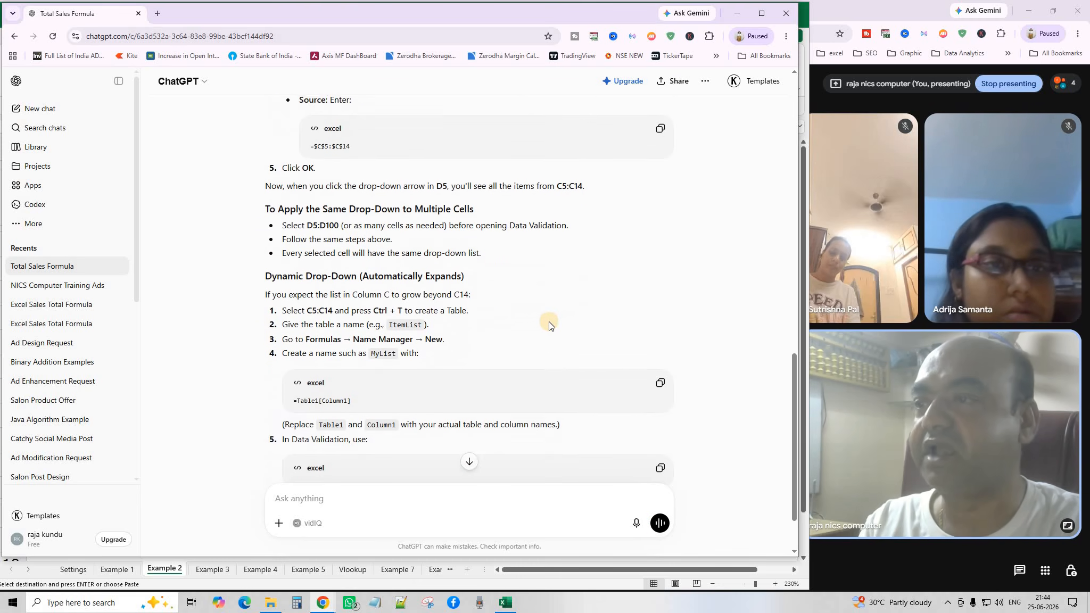
scroll(548, 326, "up", 5)
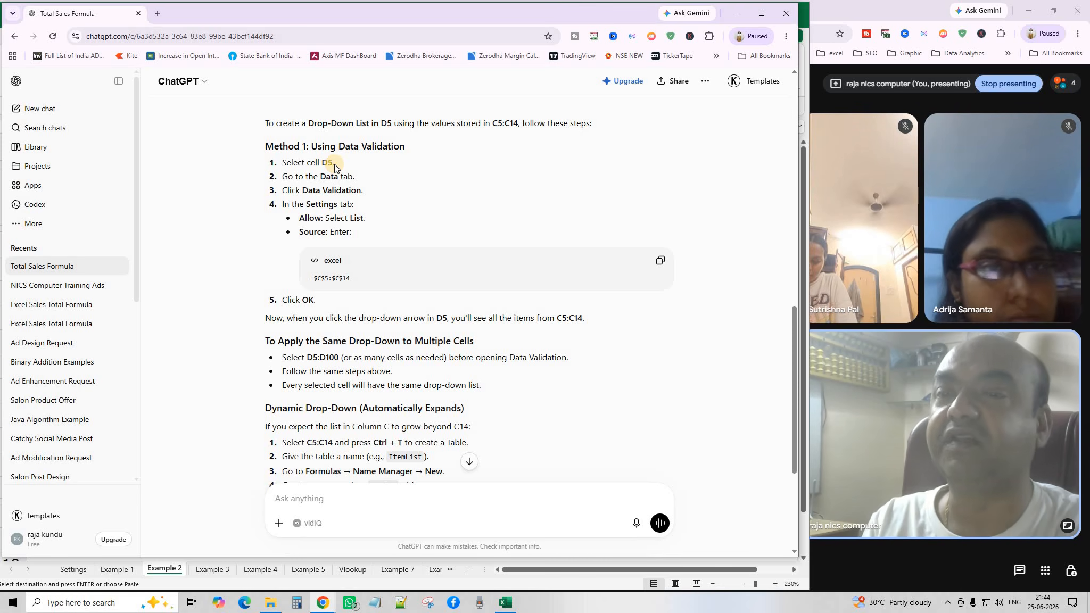
left_click(181, 573)
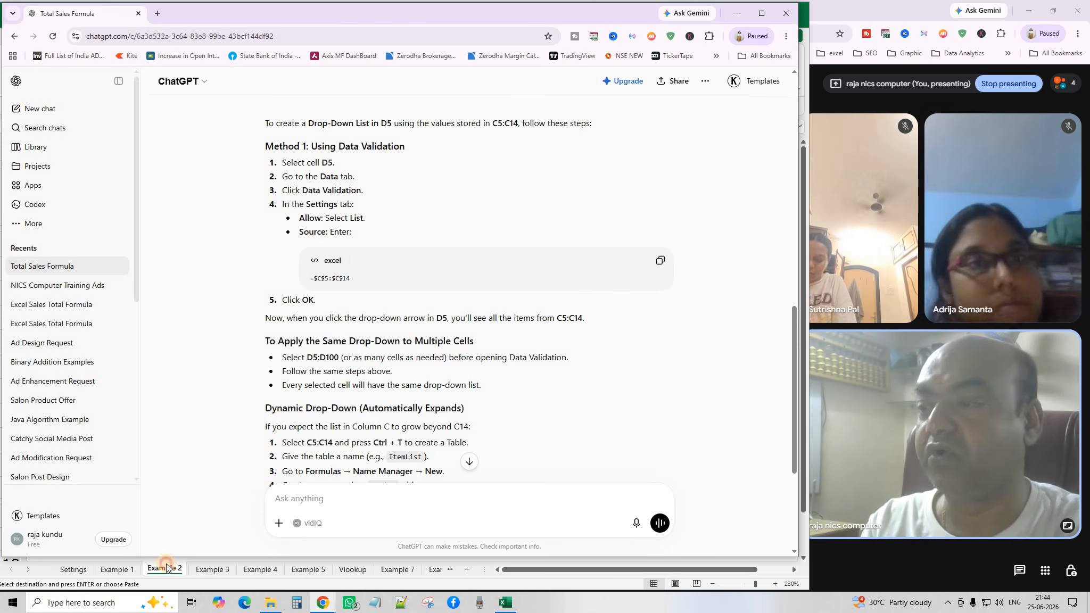
Select D5 and open its Data Validation dialog.
left_click(337, 271)
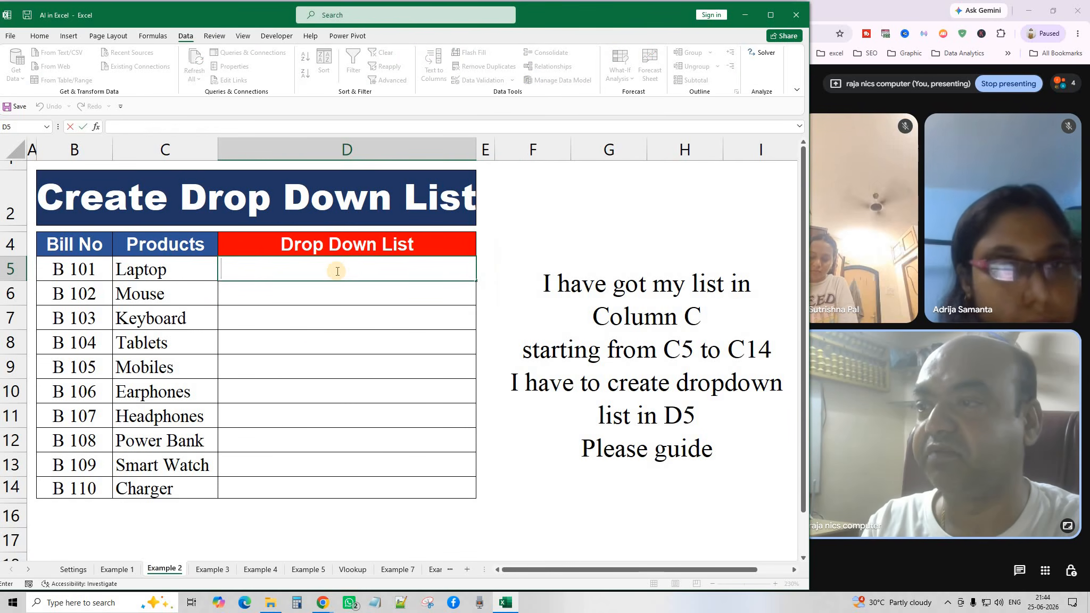
left_click(327, 307)
left_click(319, 270)
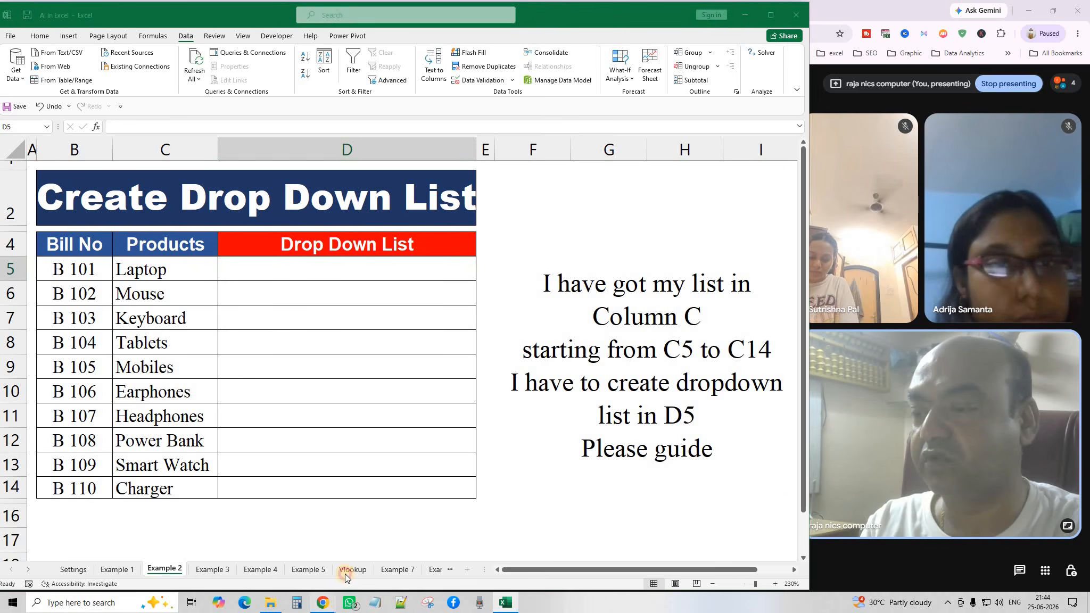
mouse_move(326, 605)
left_click(396, 554)
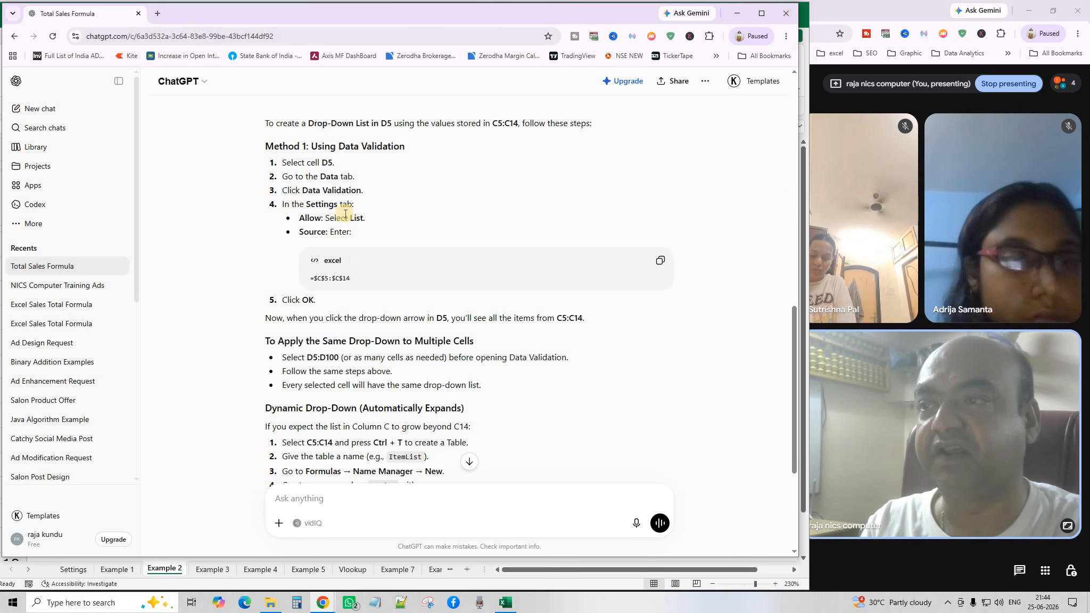
left_click(165, 568)
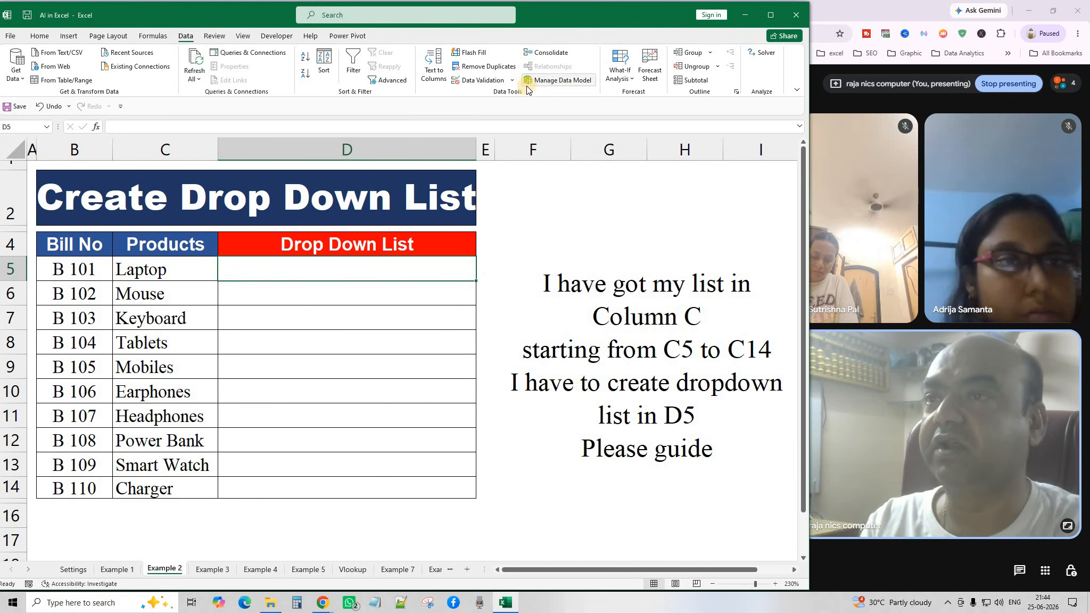
left_click(510, 80)
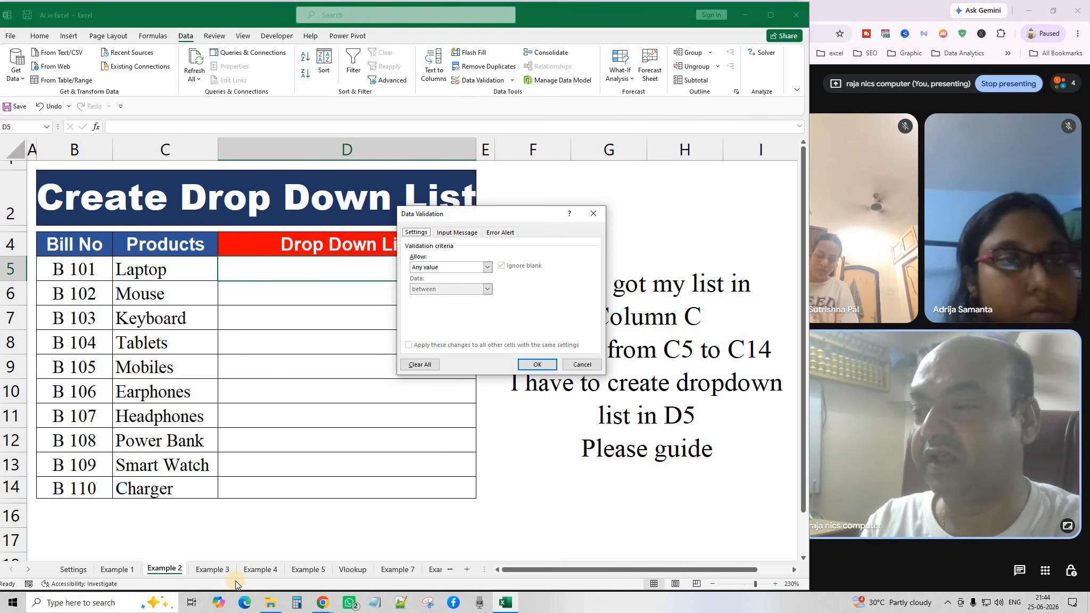
Copy the =$C$5:$C$14 source range from ChatGPT's answer and return to Excel.
left_click(328, 609)
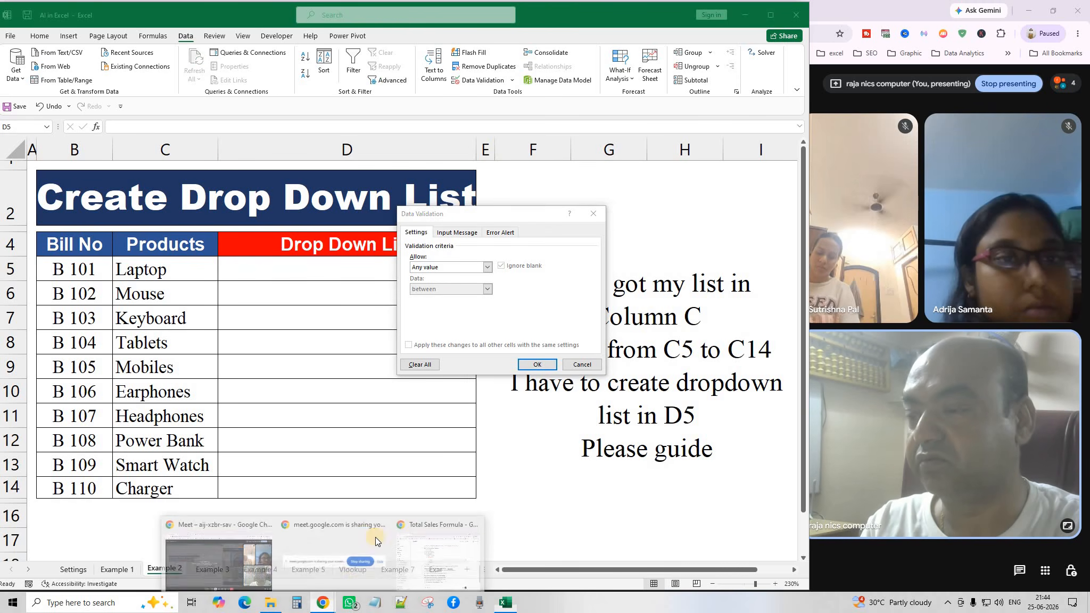
left_click(411, 512)
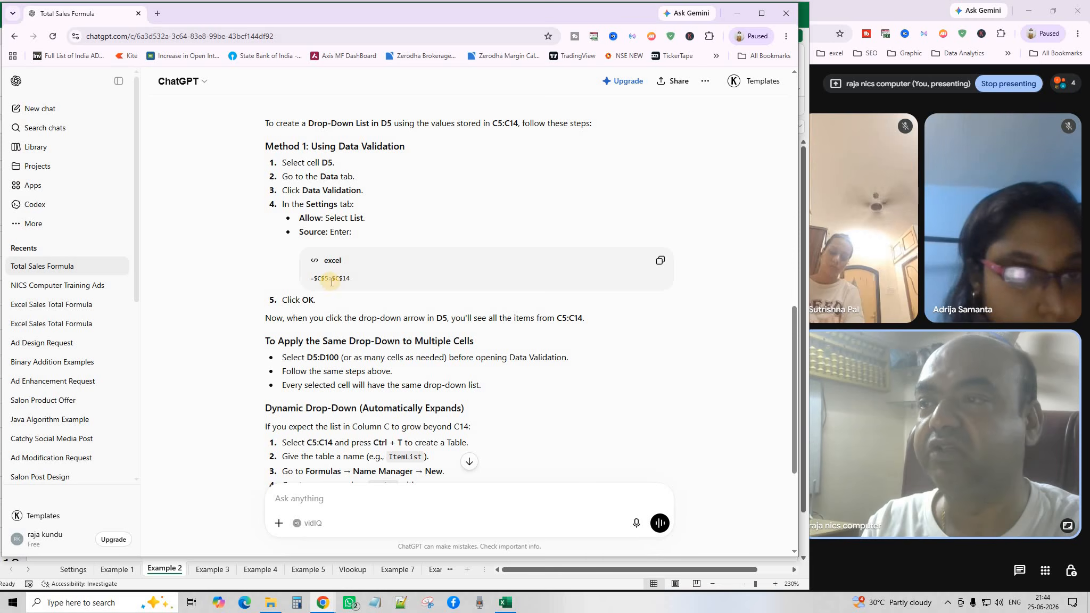
left_click(660, 261)
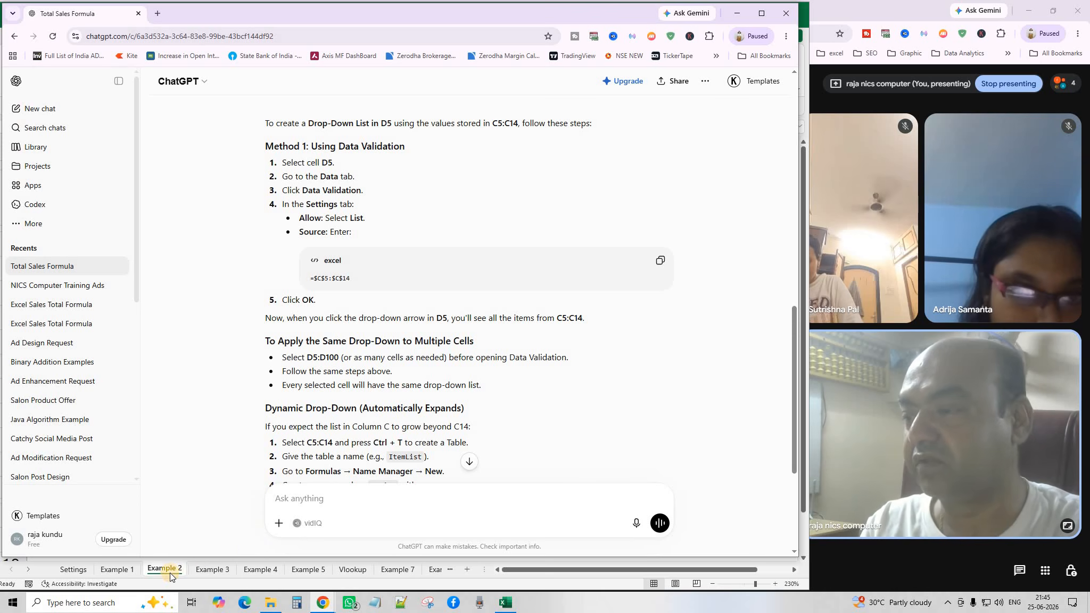
left_click(170, 574)
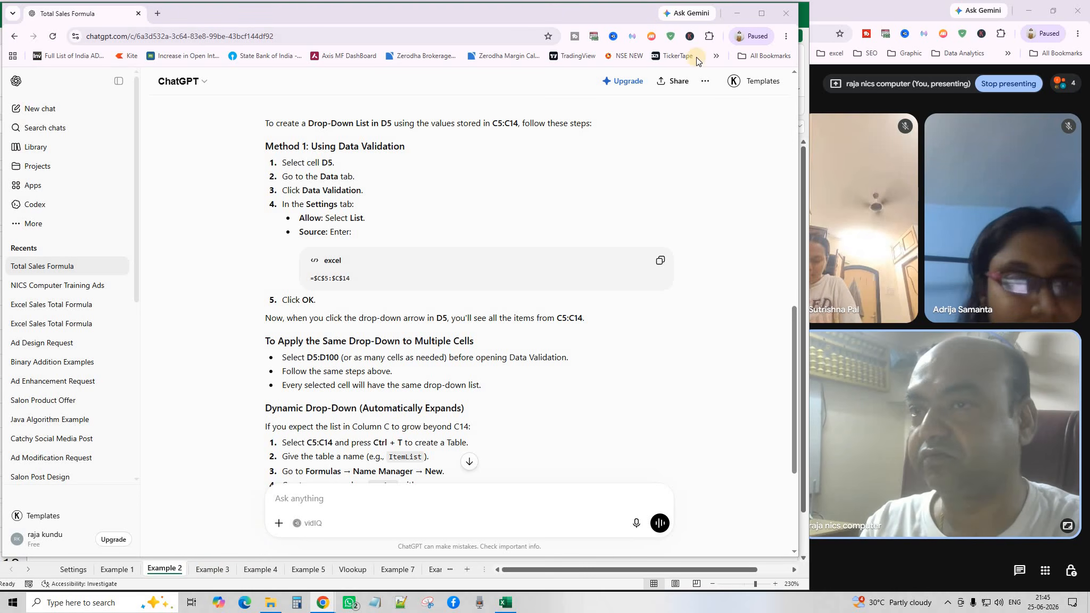
left_click(738, 13)
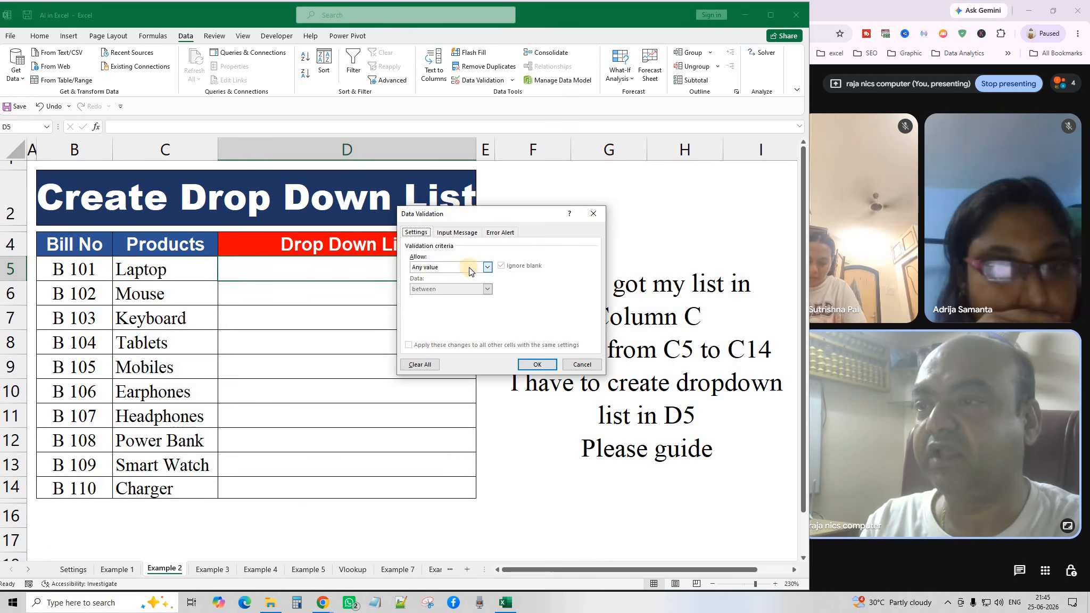
Set D5's validation to List with source =$C$5:$C$14 and copy it down to D14.
left_click(489, 273)
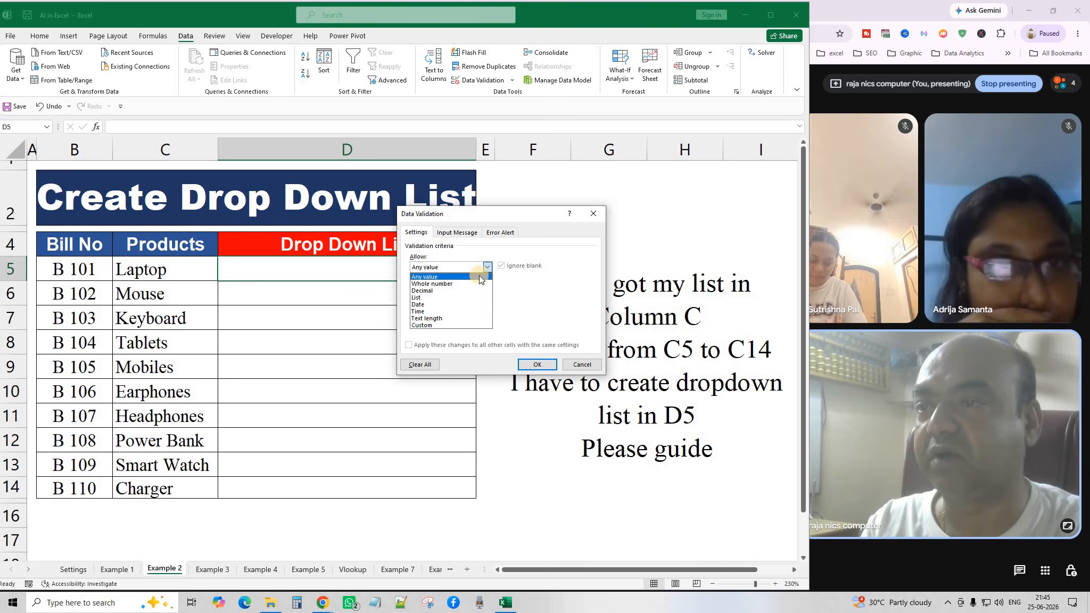
left_click(426, 297)
left_click(433, 309)
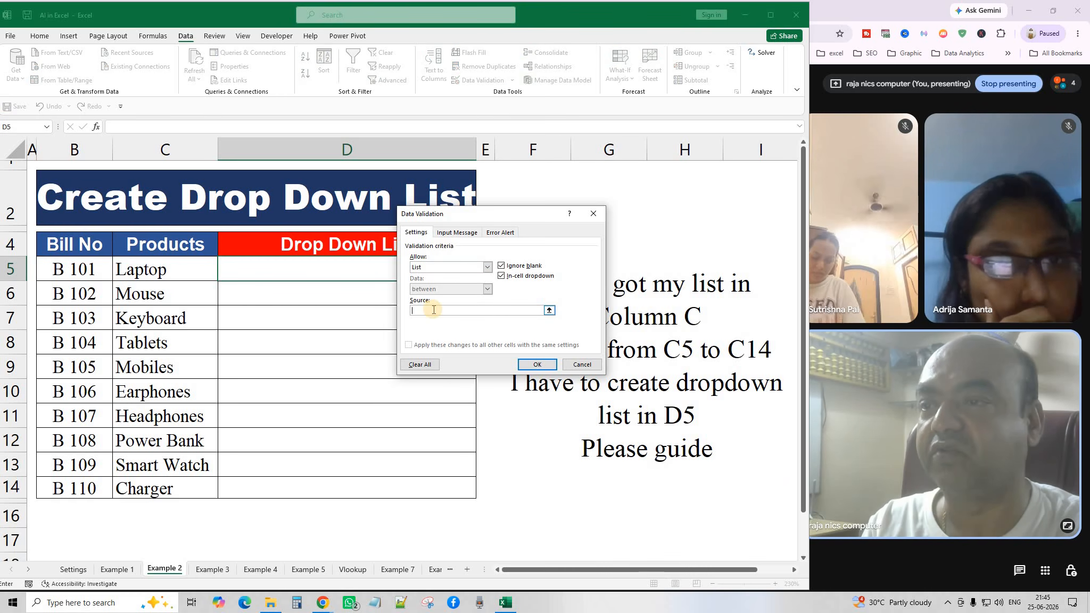
right_click(434, 311)
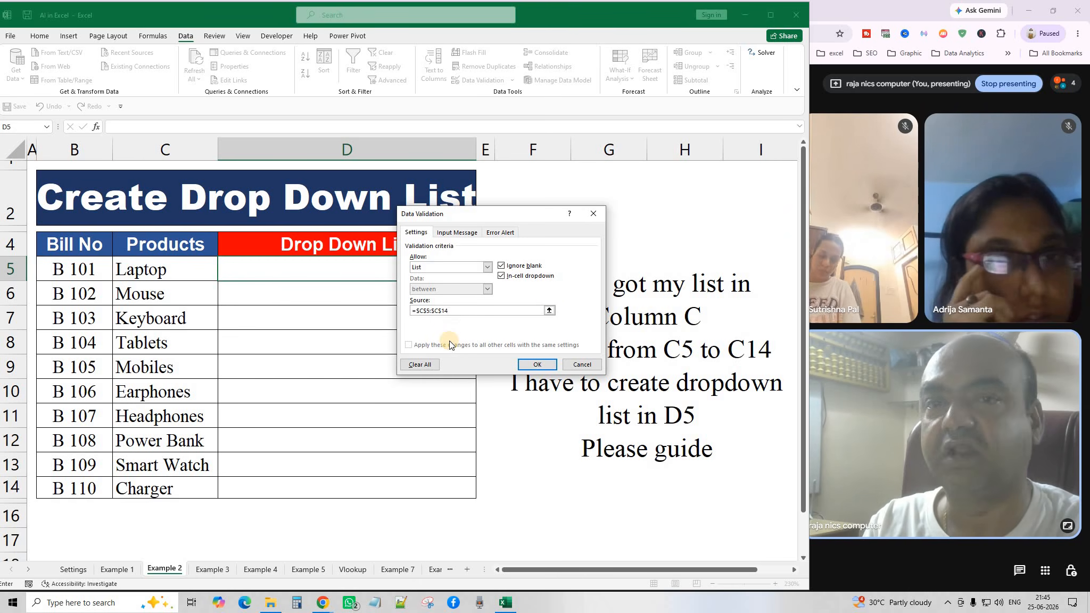
left_click(531, 365)
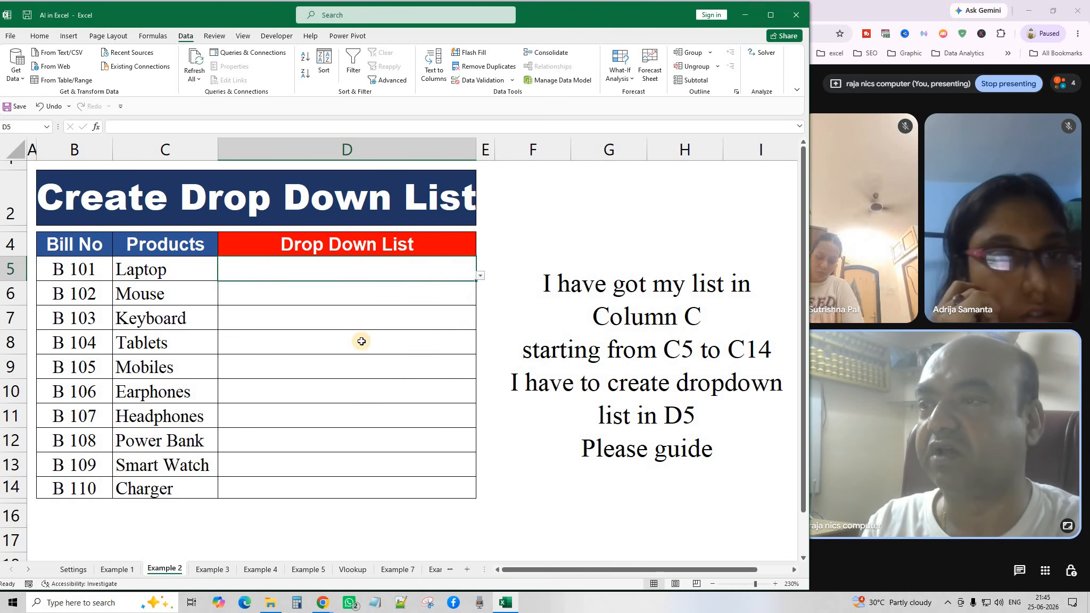
left_click_drag(478, 280, 477, 498)
Pick Mobiles in D5, Power Bank in D6 and Headphones in D7 from the drop-downs.
left_click(459, 277)
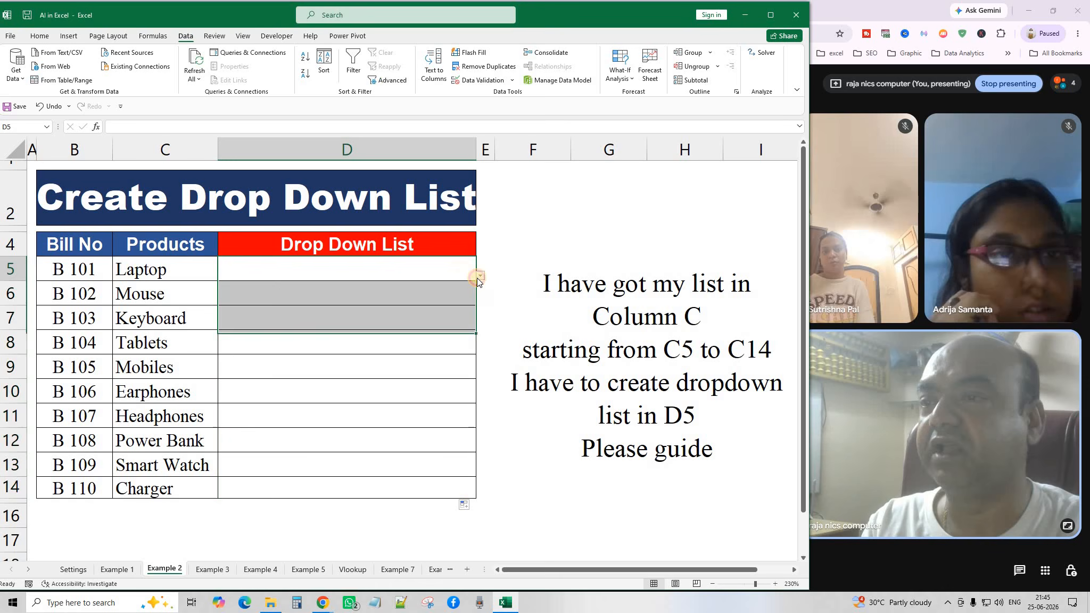
left_click(481, 276)
left_click(403, 353)
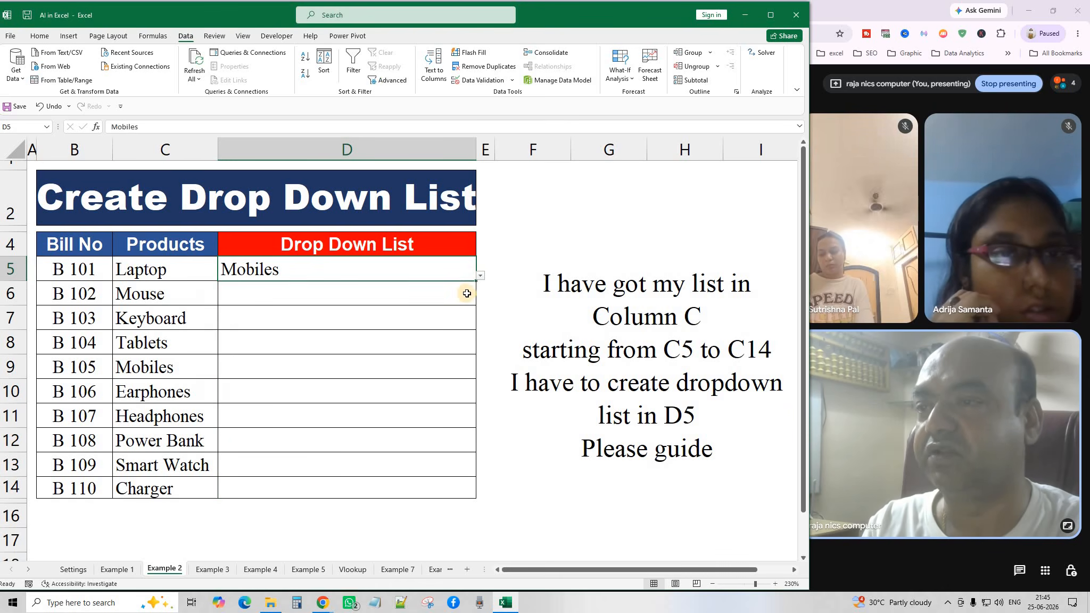
left_click(468, 293)
left_click(480, 300)
left_click(317, 380)
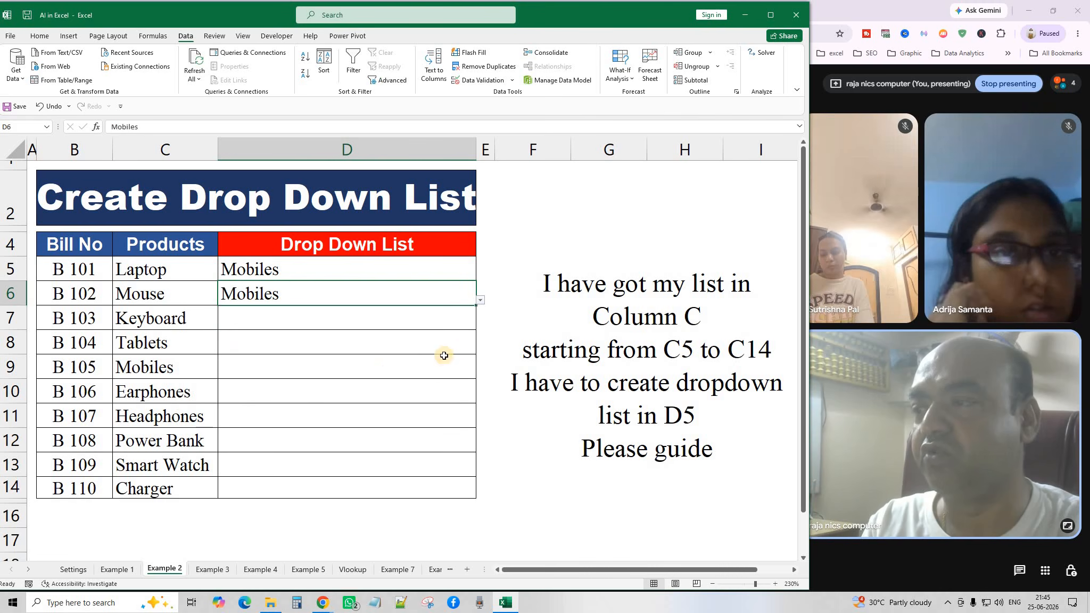
left_click(480, 301)
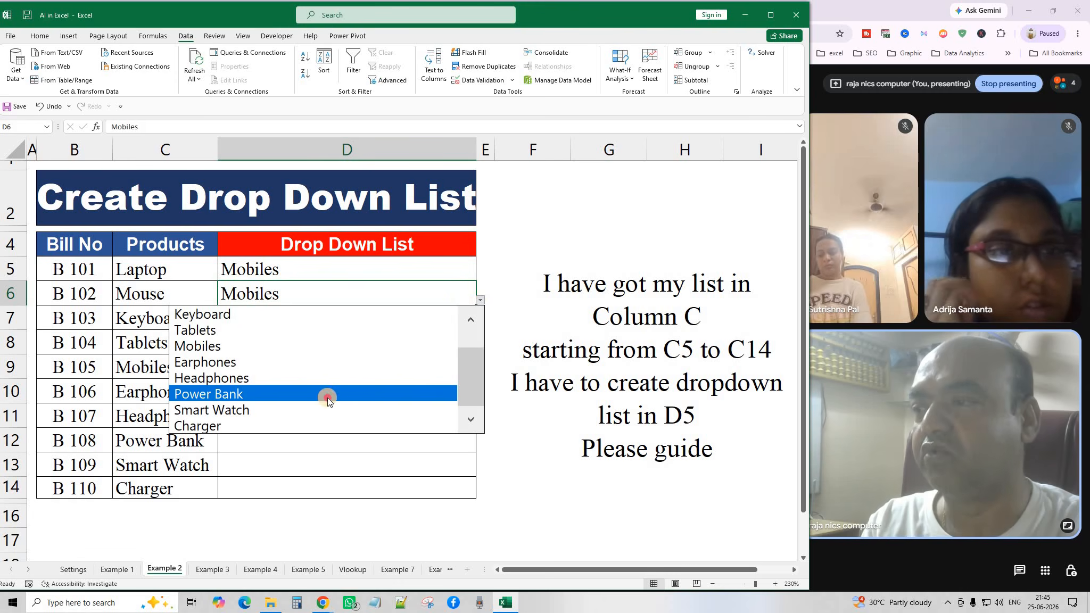
left_click(326, 396)
left_click(448, 320)
left_click(480, 324)
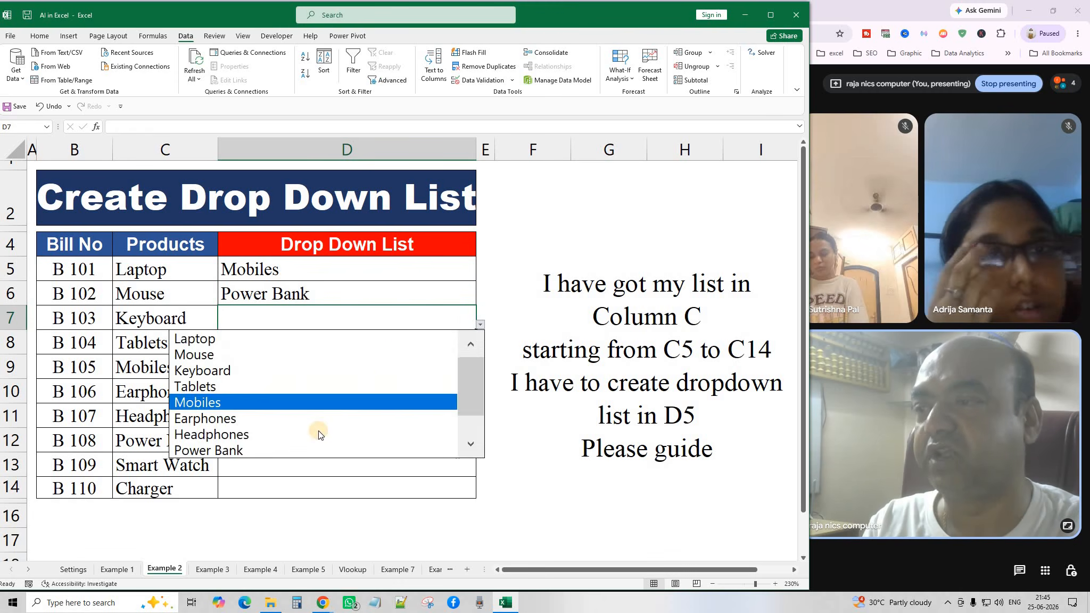
left_click(318, 432)
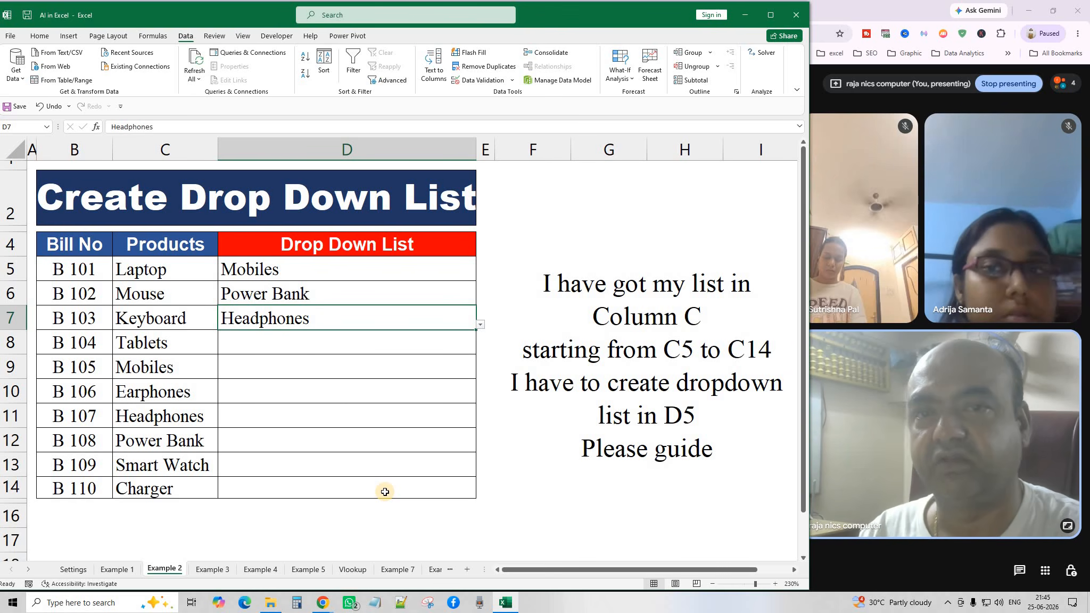
Open the Example 3 sheet and look over the employee names, C5 formula and E4 note.
left_click(212, 569)
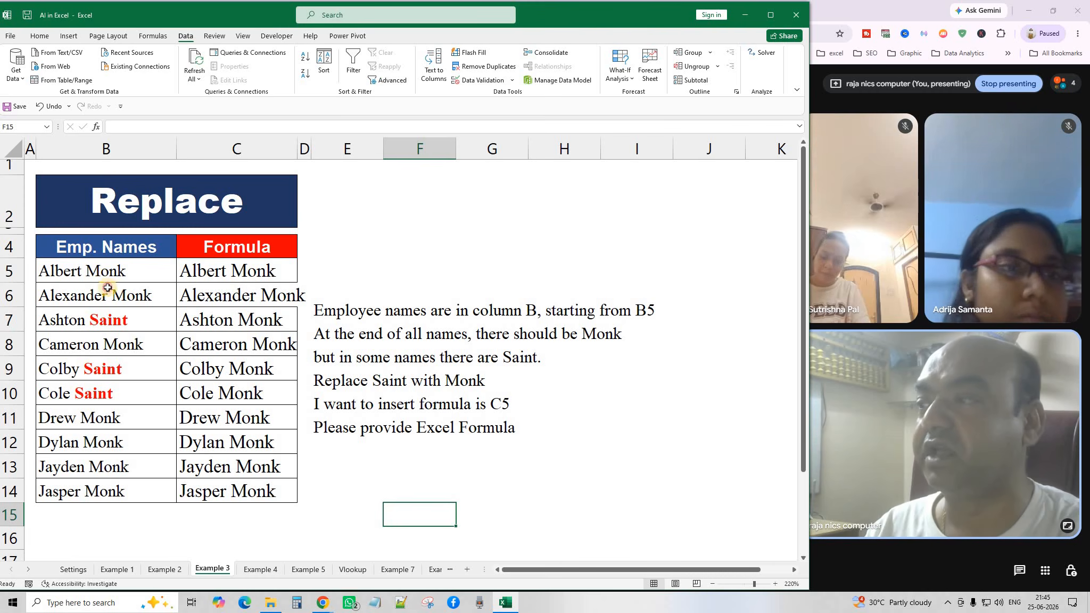
left_click_drag(106, 275, 97, 486)
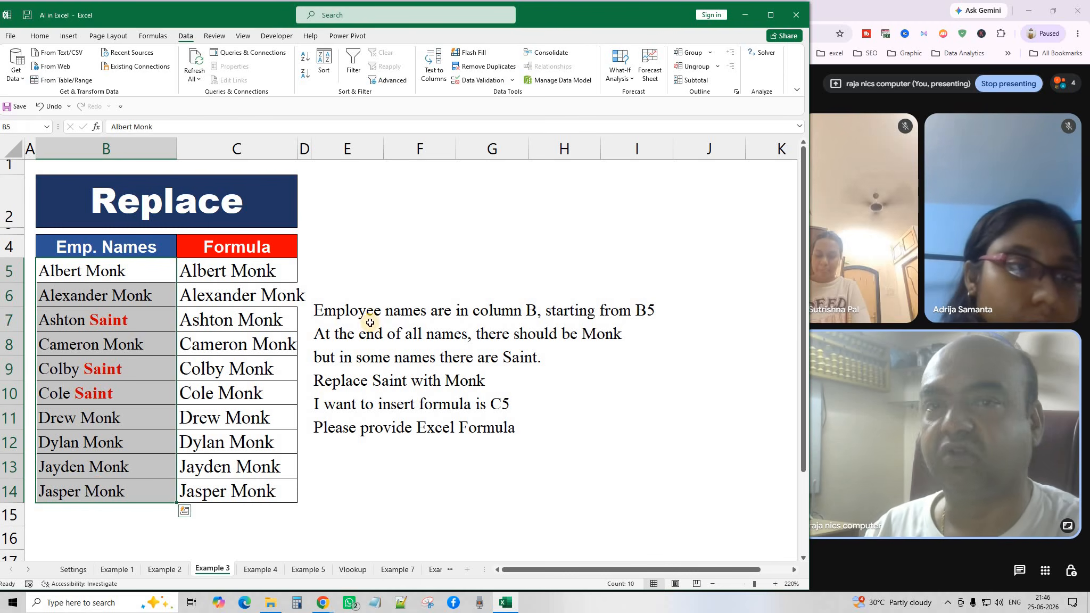
left_click(384, 258)
left_click(221, 275)
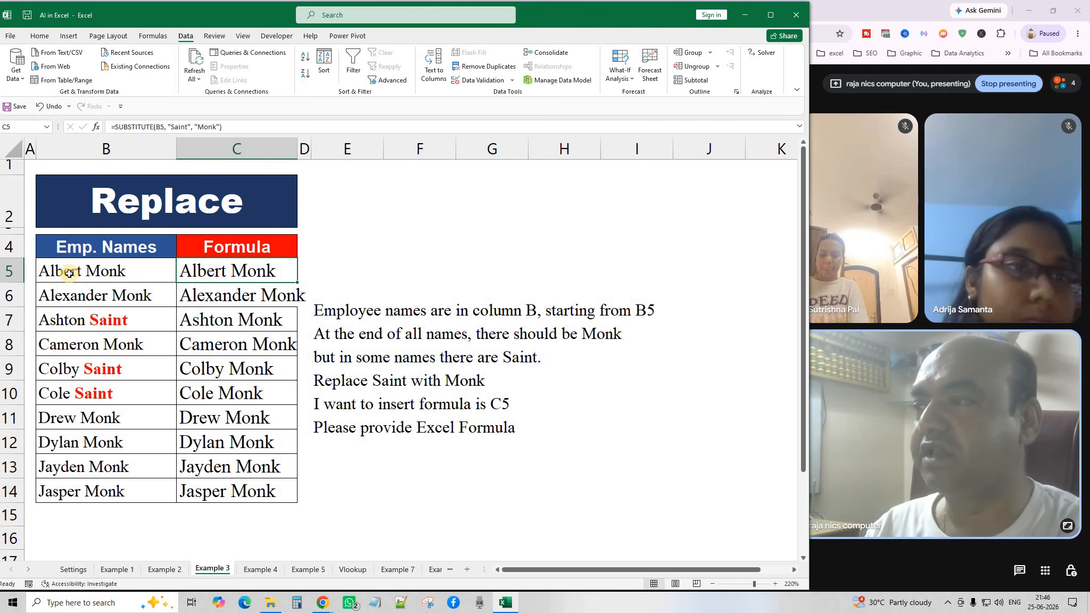
left_click_drag(66, 271, 94, 496)
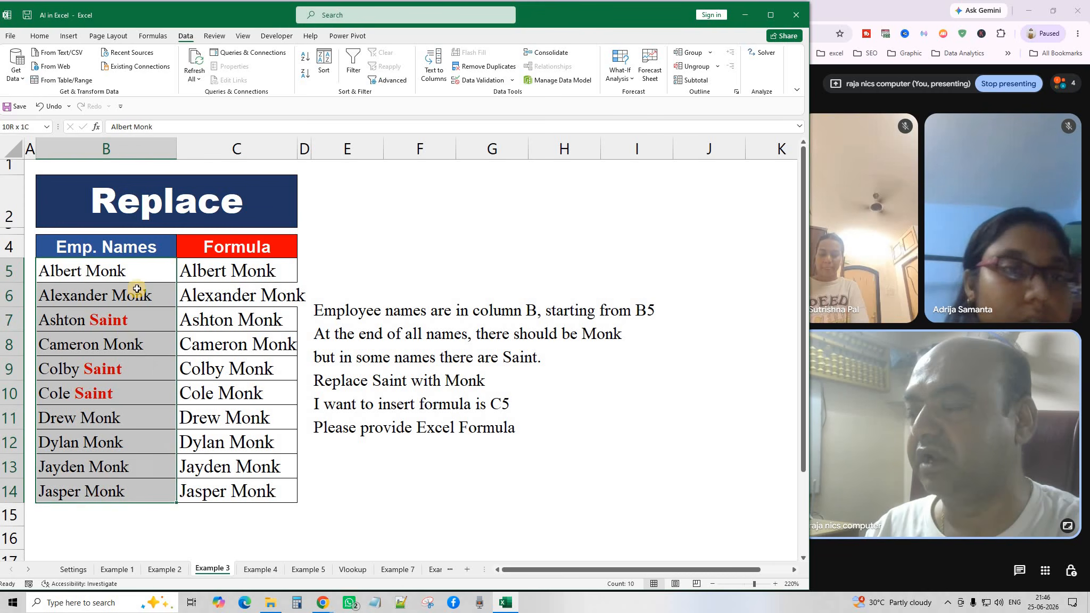
left_click(156, 272)
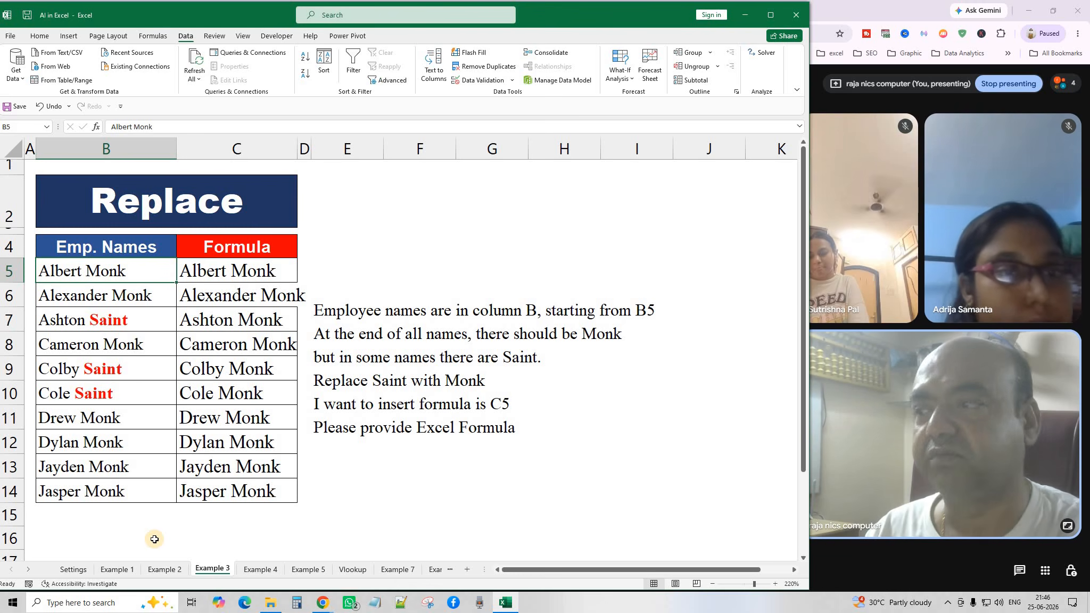
Replace the surname Monk in B12 with a new surname.
double_click(115, 442)
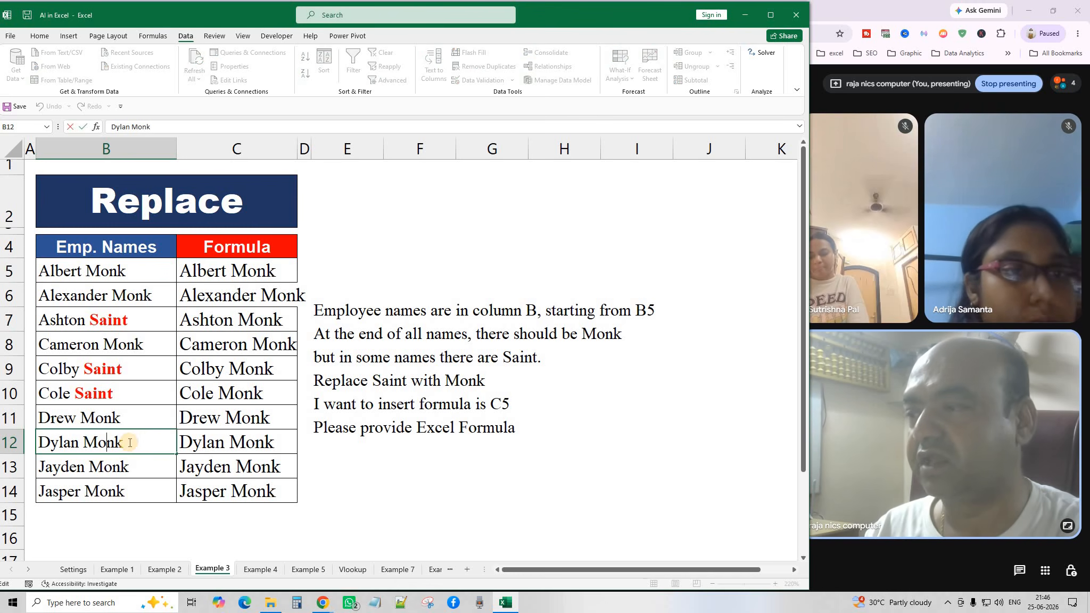
double_click(92, 444)
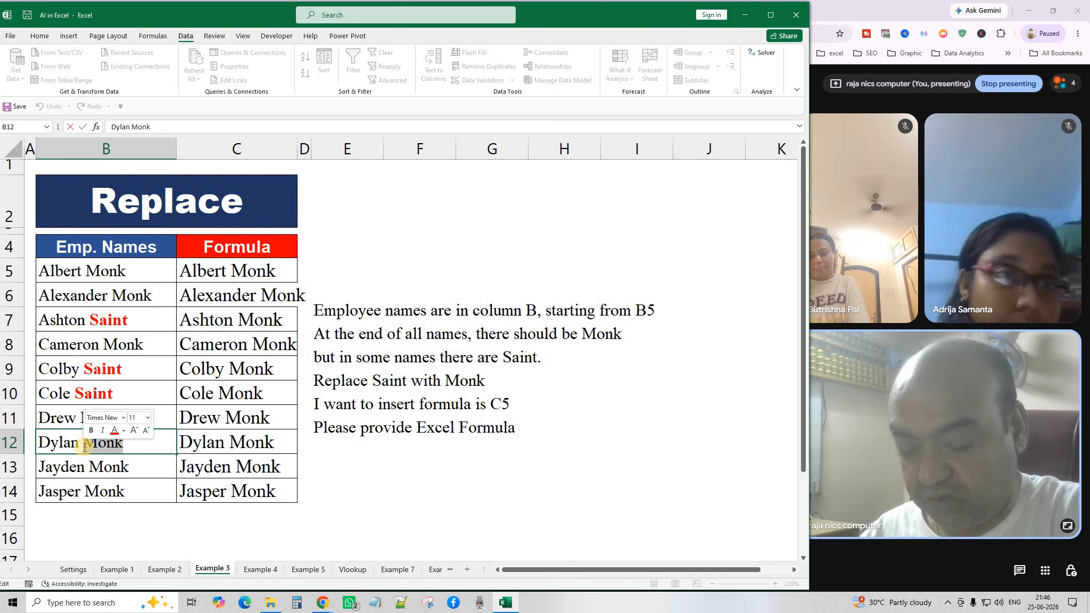
type("kundu")
key("Return")
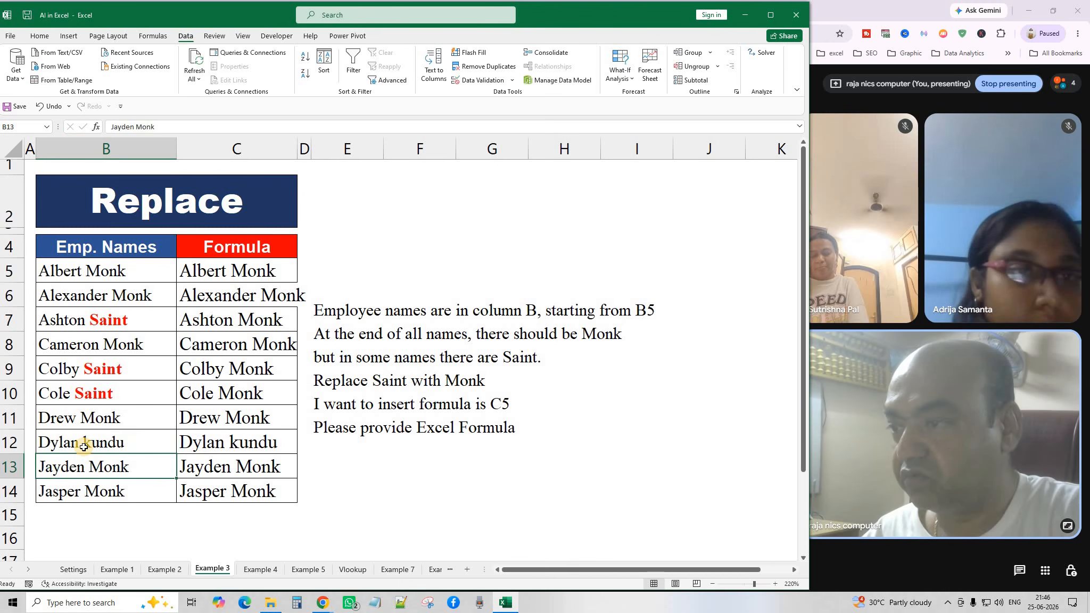
left_click(116, 448)
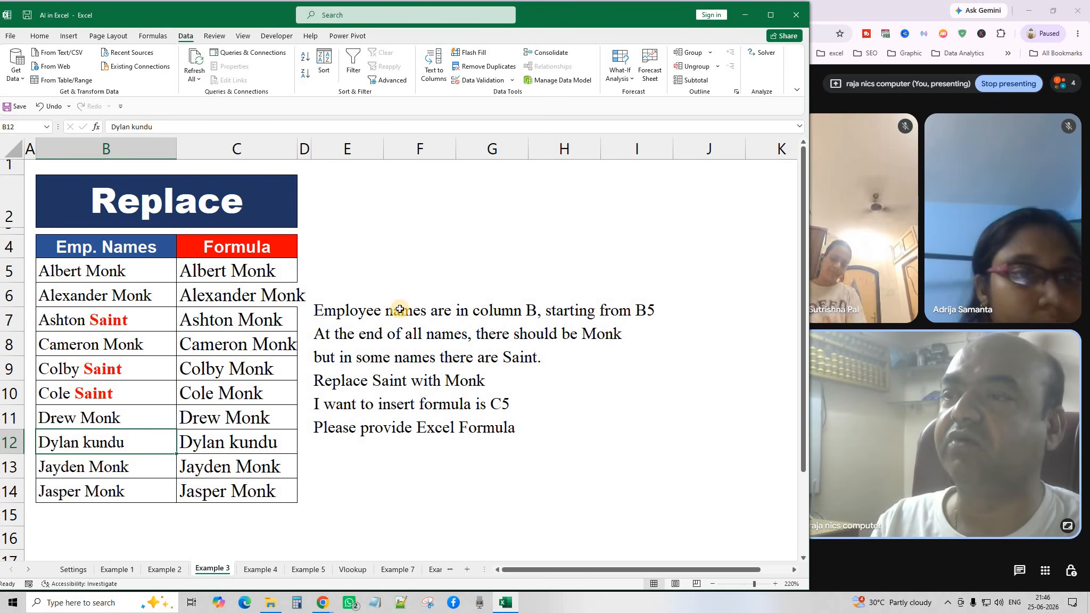
left_click(554, 310)
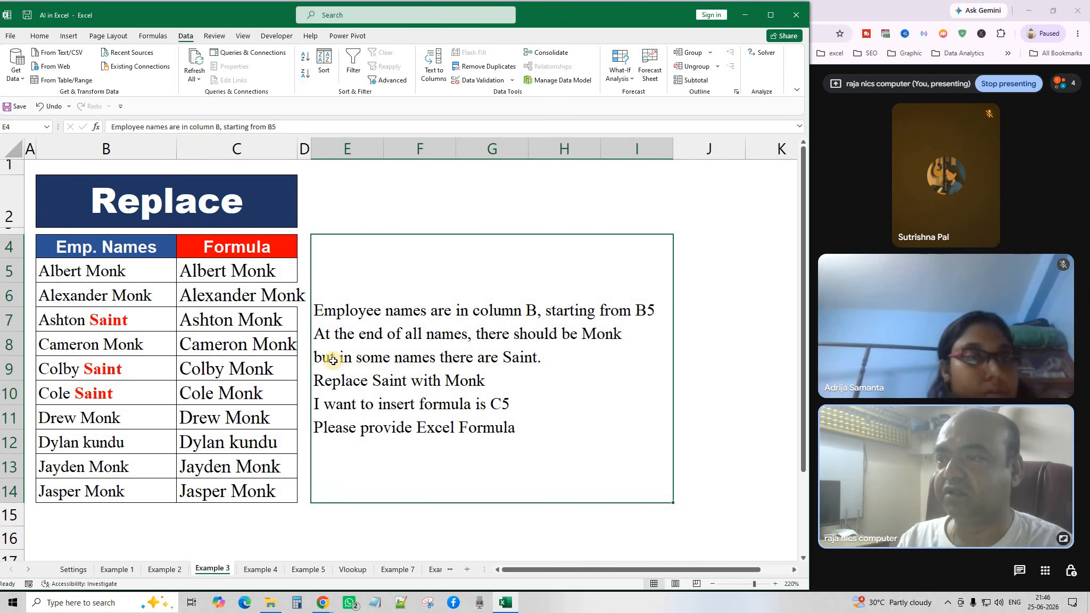
Read the E4 note's Saint-to-Monk request, then clear the results in C5:C14.
double_click(539, 361)
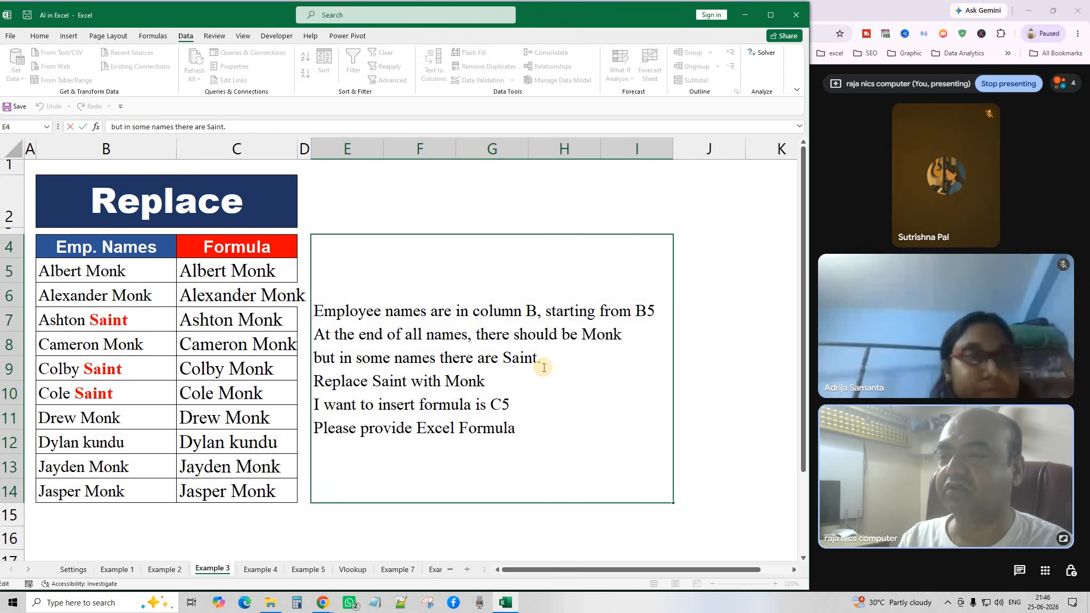
left_click(469, 385)
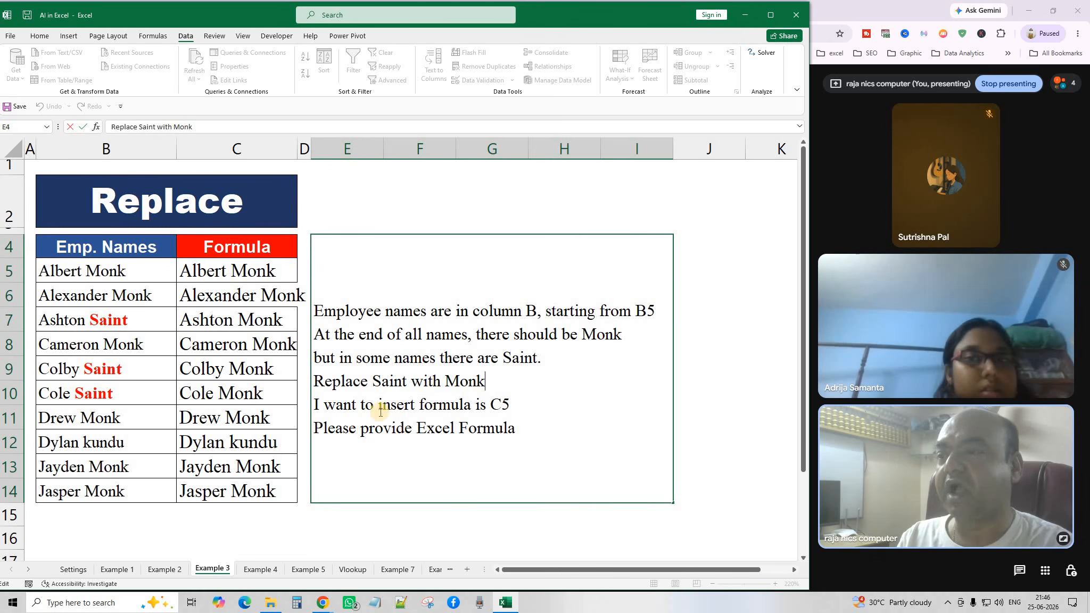
left_click(516, 405)
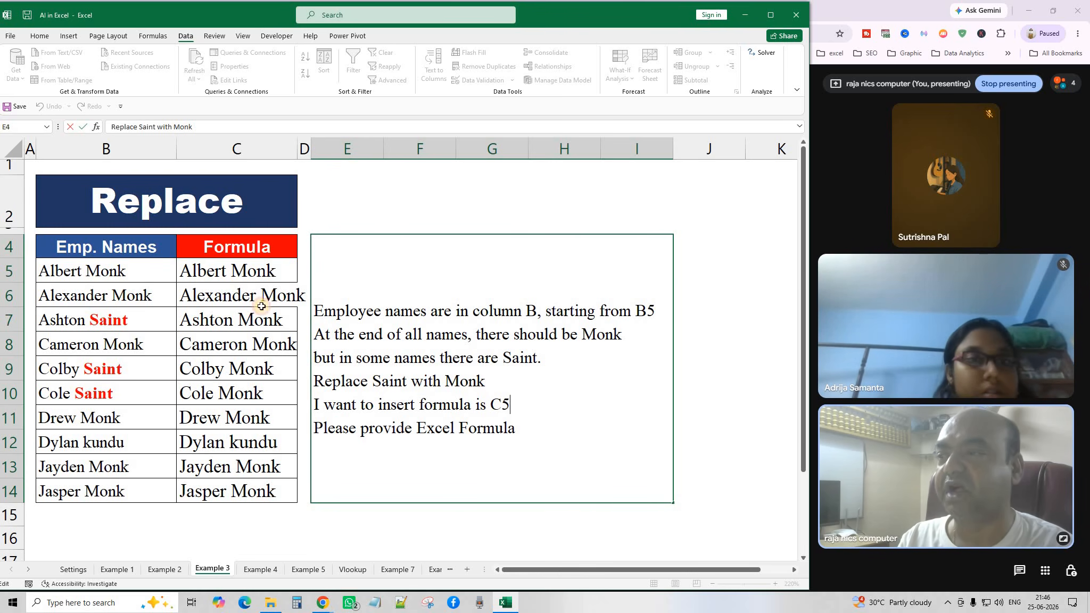
left_click(239, 275)
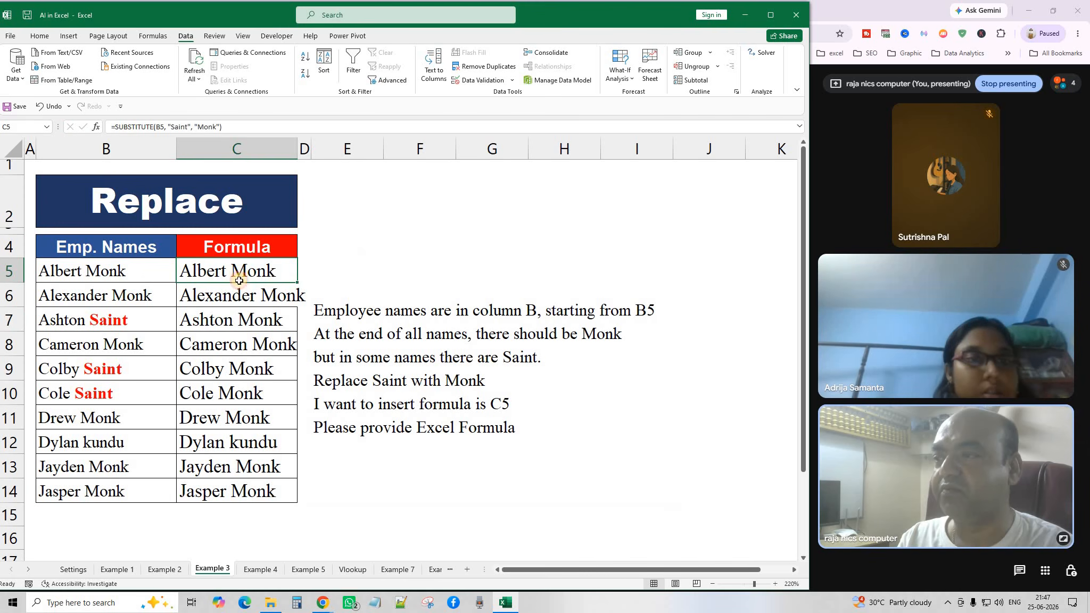
left_click_drag(239, 281, 243, 494)
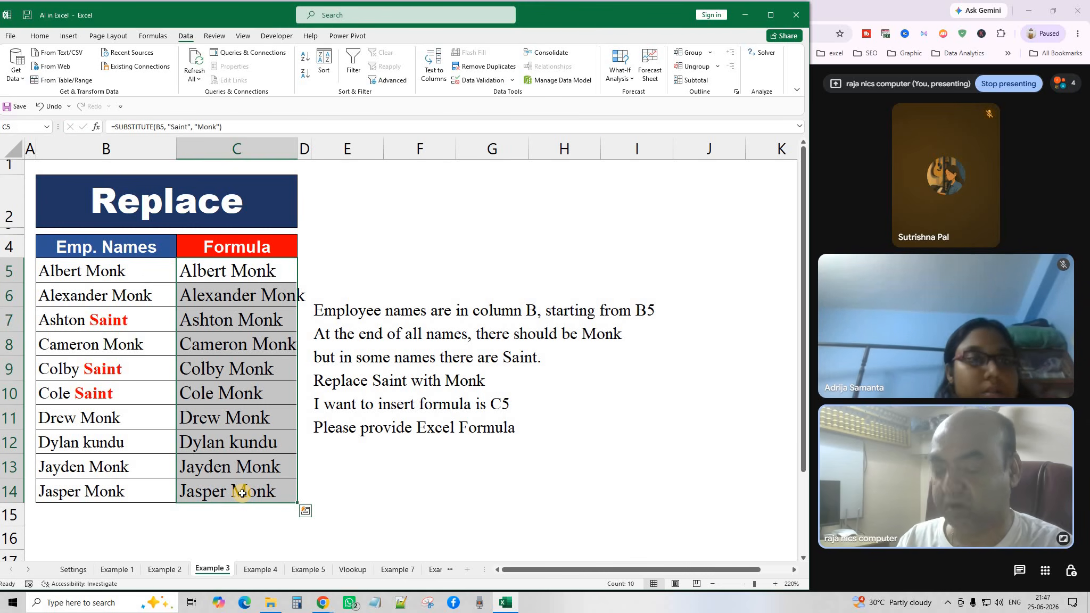
key("Delete")
left_click(353, 494)
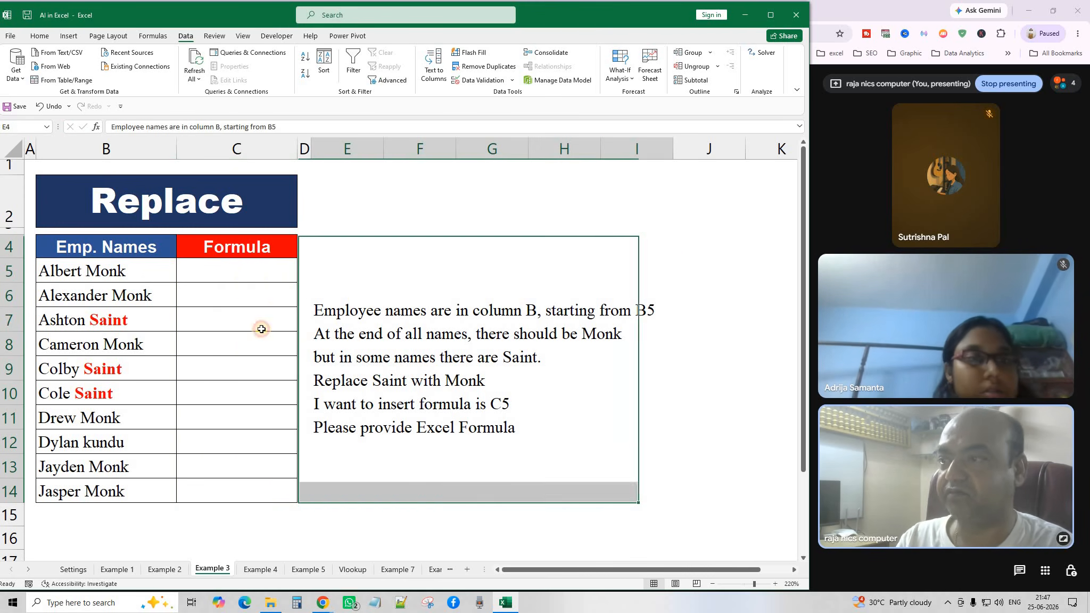
left_click(243, 275)
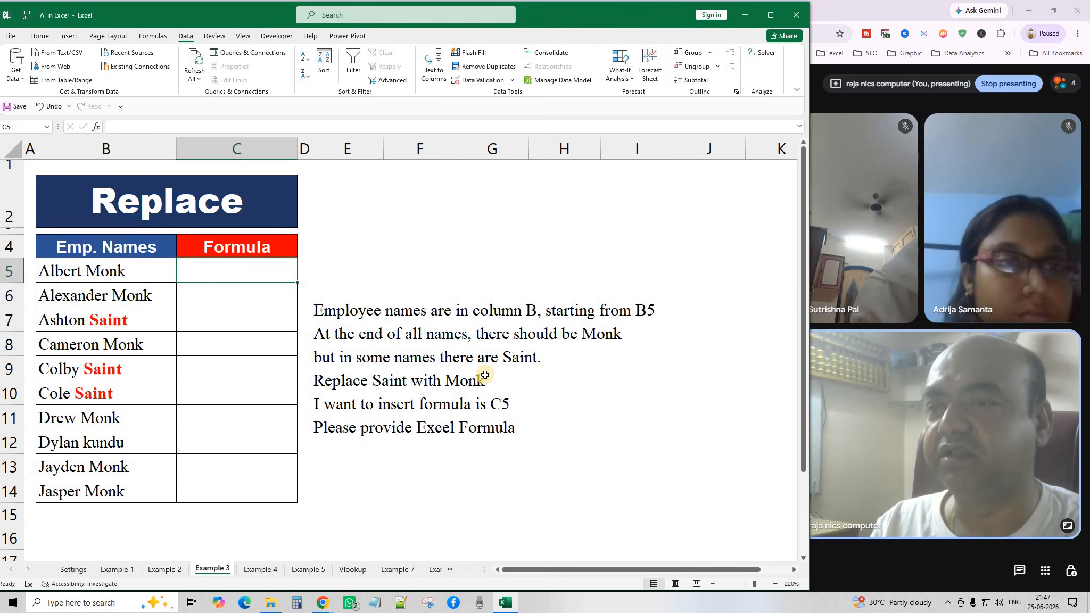
Copy the E4 instruction note asking for a C5 formula replacing Saint with Monk.
left_click(563, 385)
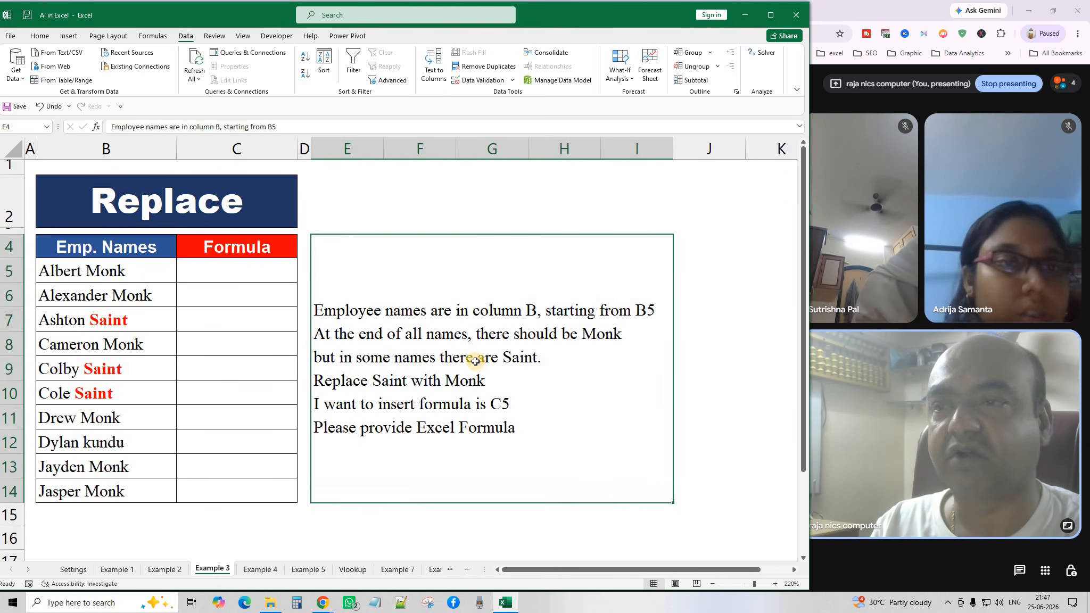
left_click(701, 373)
left_click(479, 348)
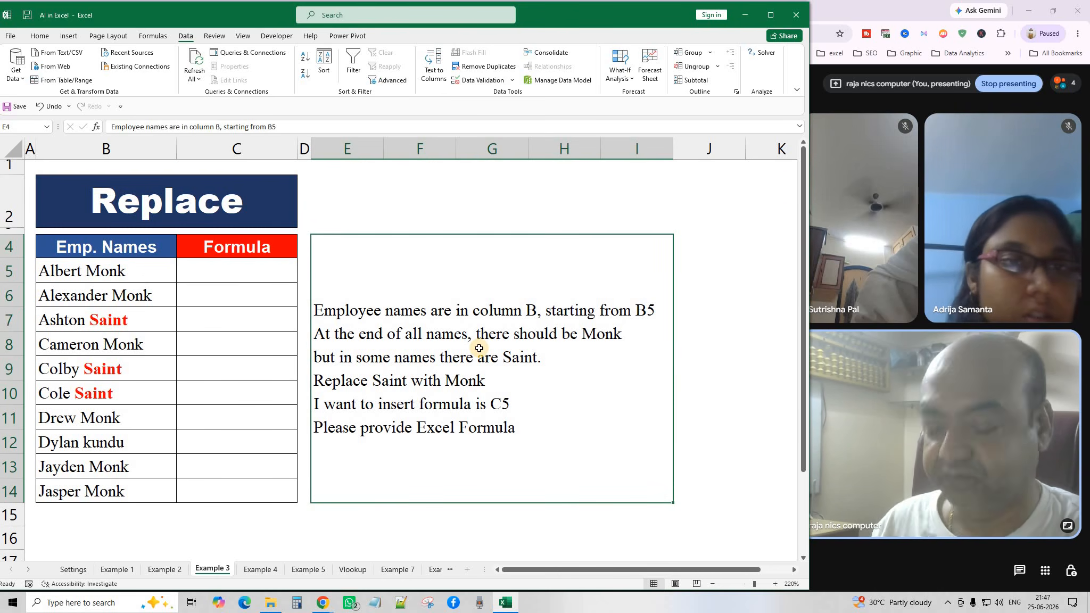
key("ctrl+c")
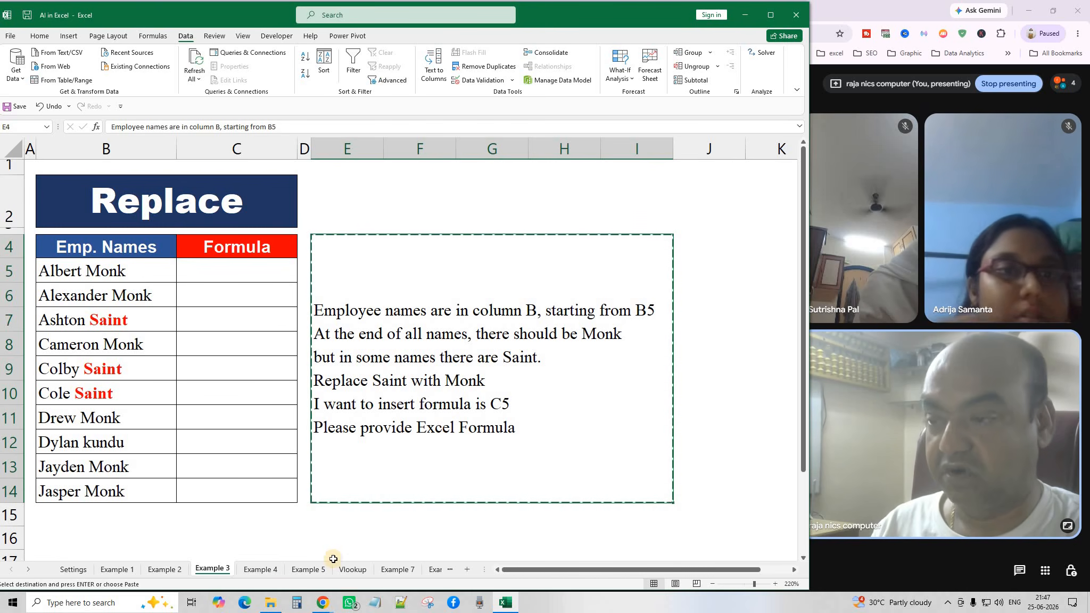
left_click(324, 603)
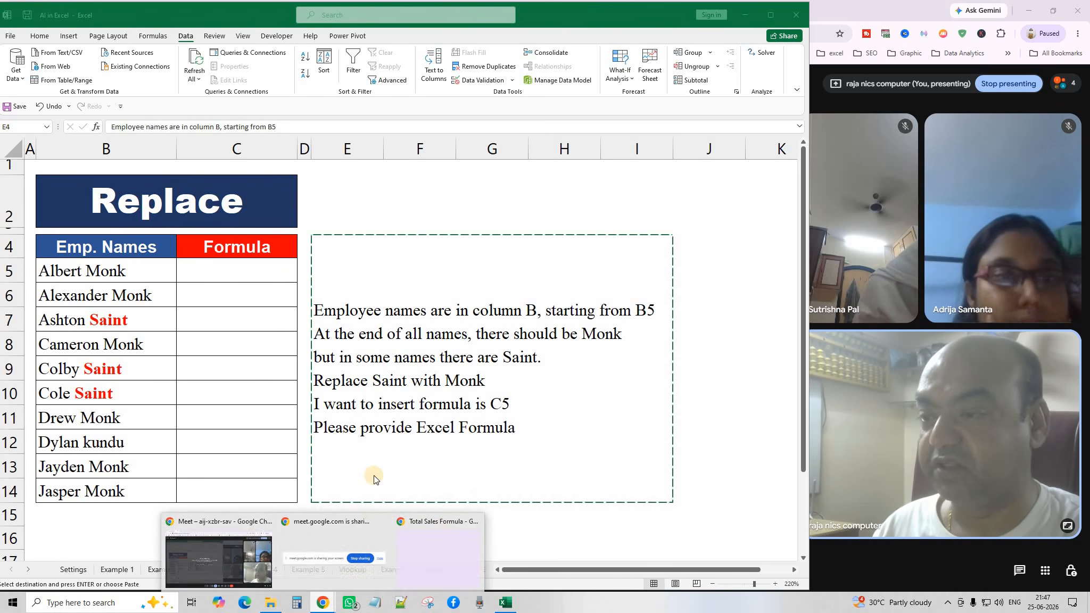
Send the Saint-to-Monk request to ChatGPT and copy its =SUBSTITUTE(B5,"Saint","Monk") formula.
left_click(431, 522)
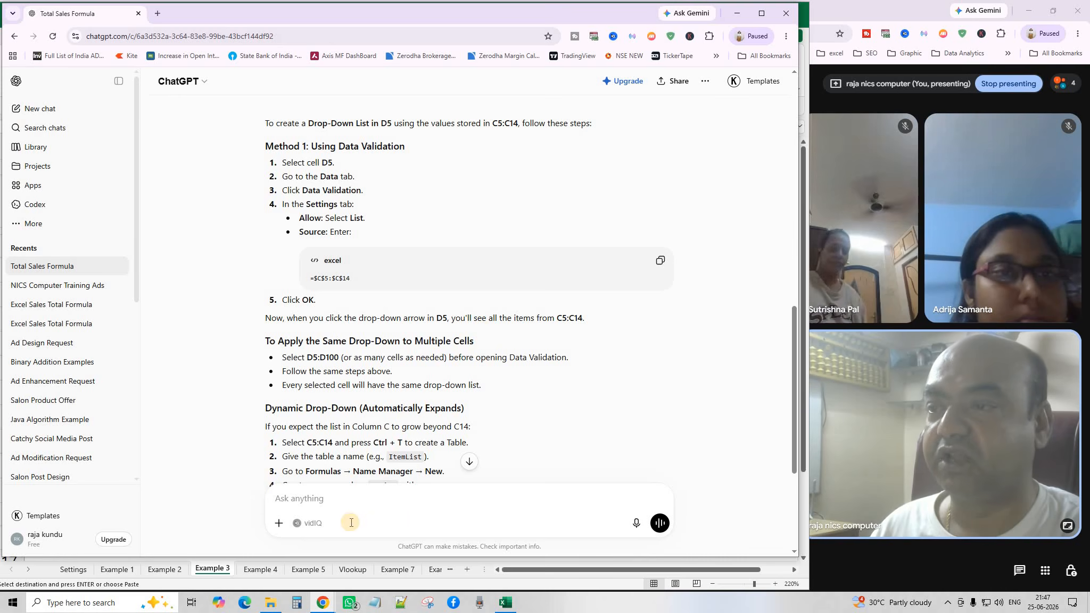
scroll(313, 503, "down", 2)
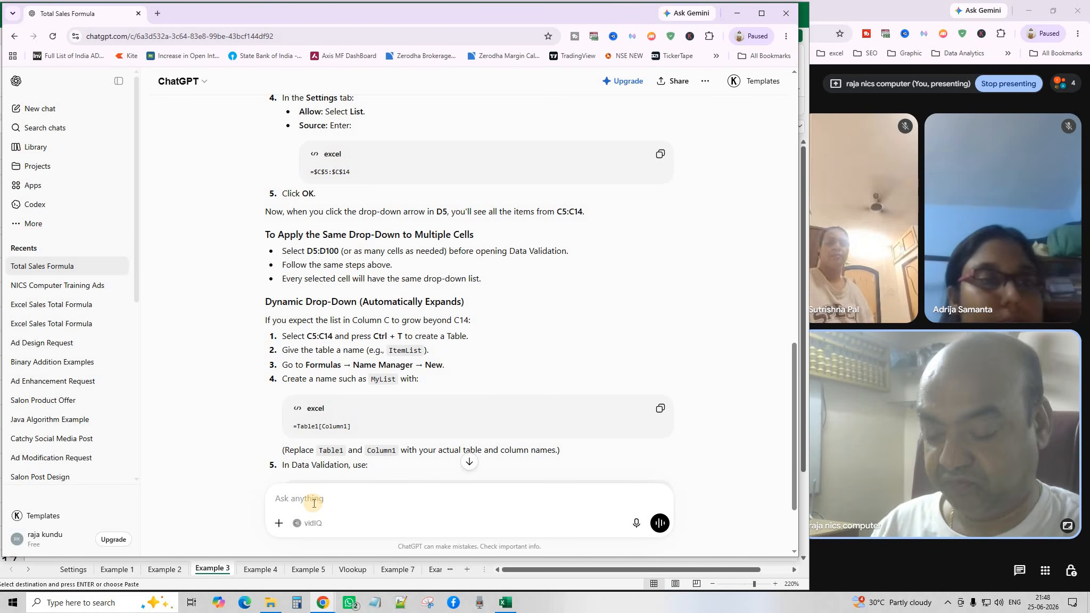
key("ctrl+v")
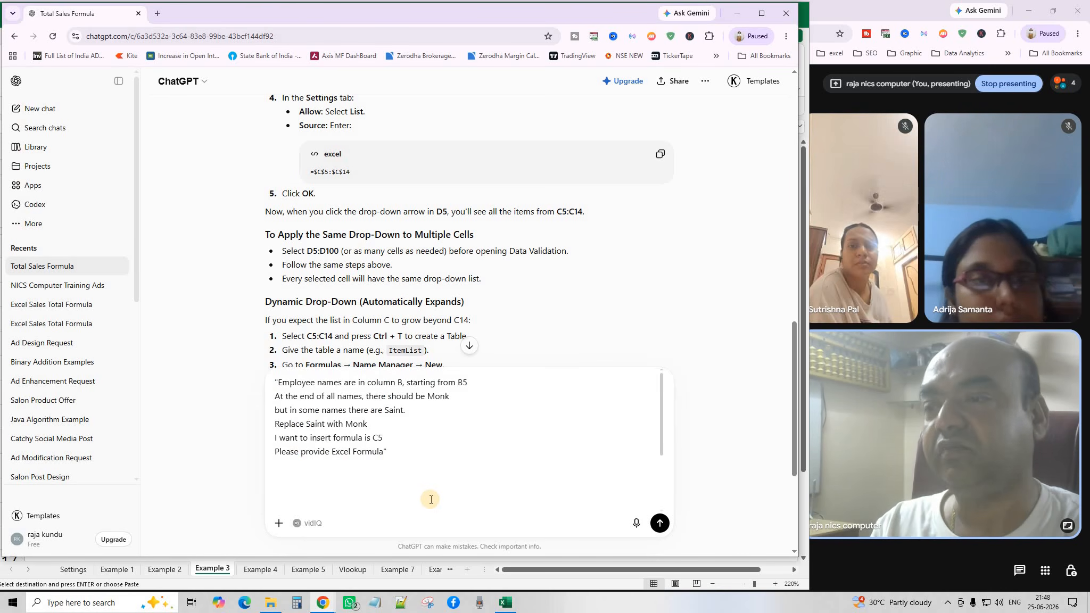
left_click(660, 524)
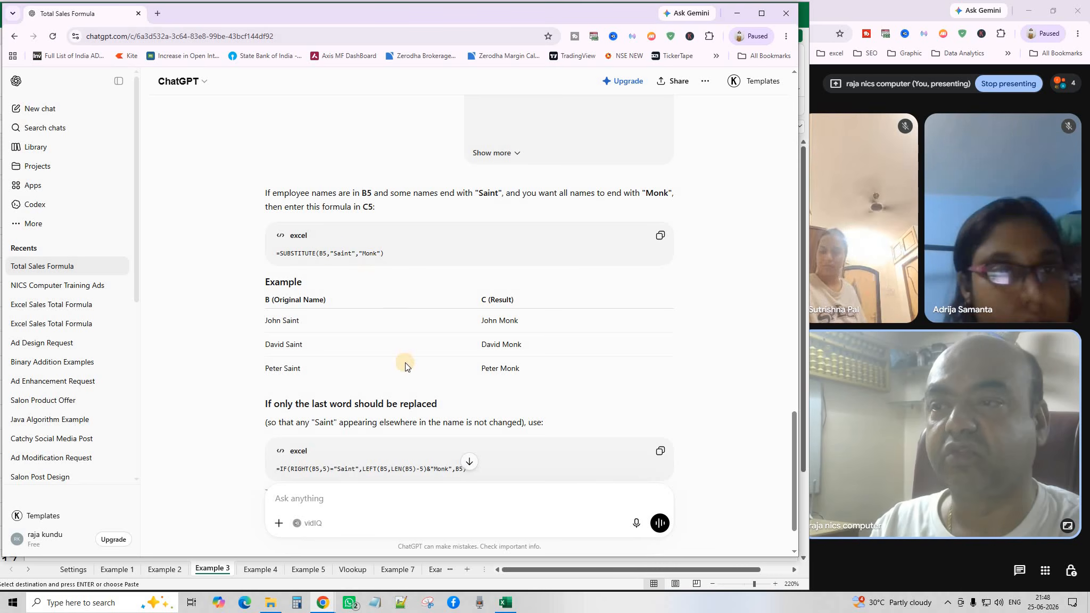
scroll(405, 365, "down", 1)
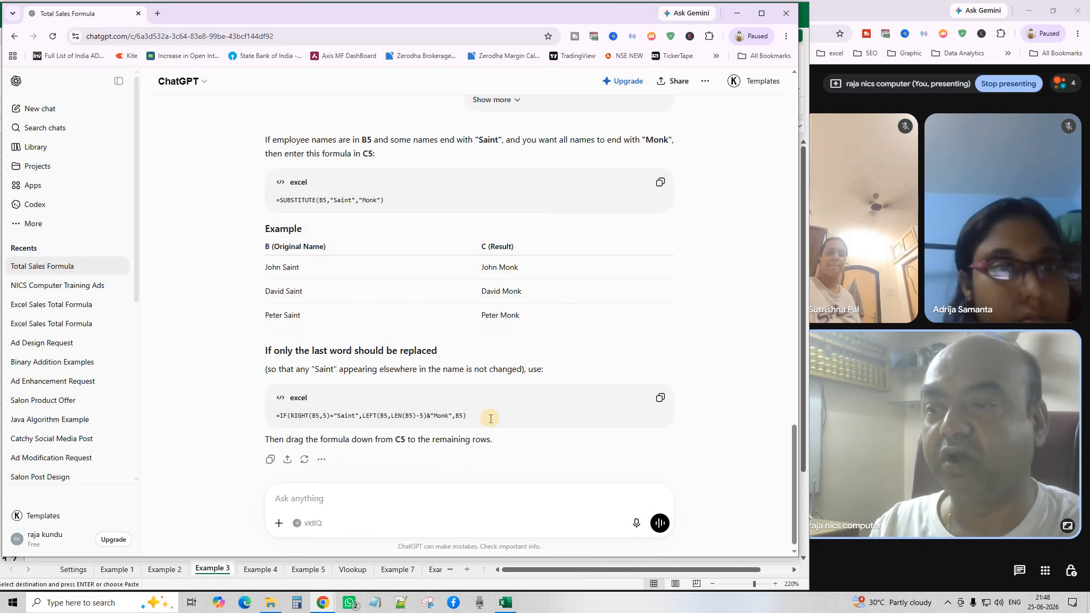
scroll(496, 376, "up", 1)
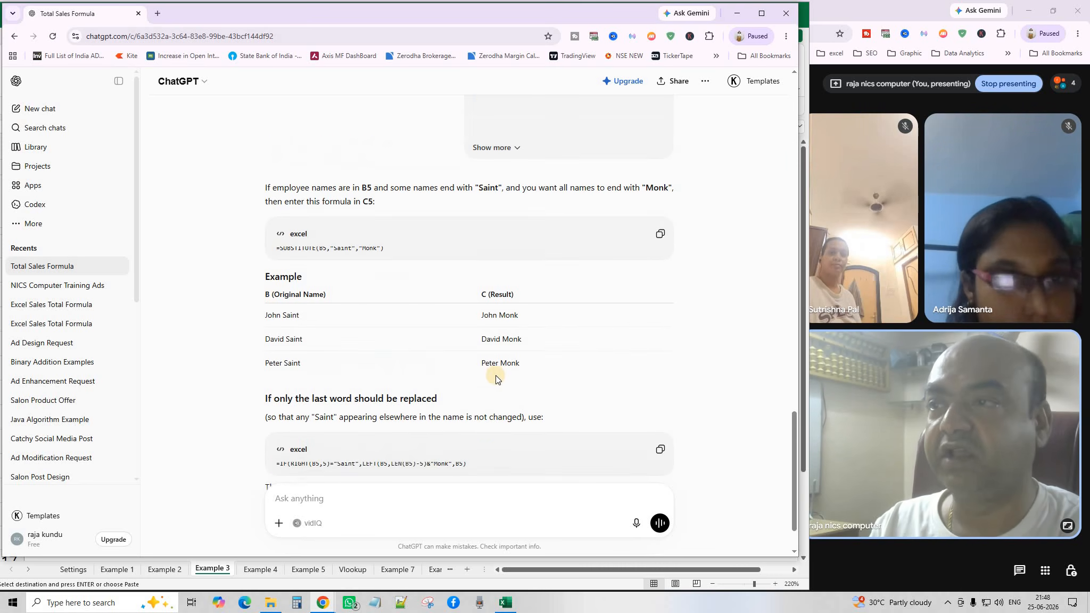
left_click(660, 237)
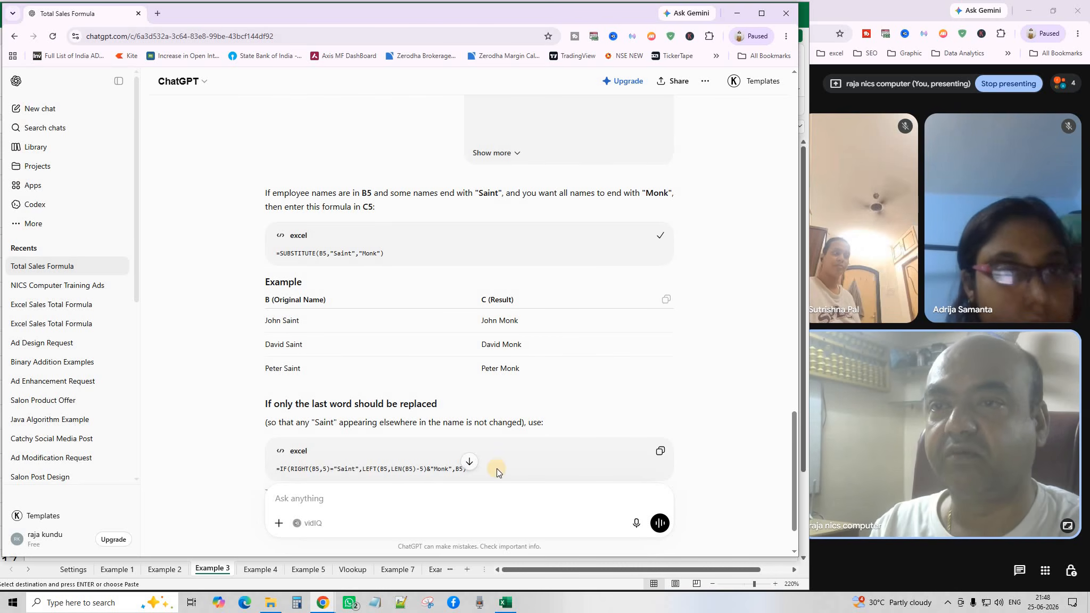
left_click(219, 569)
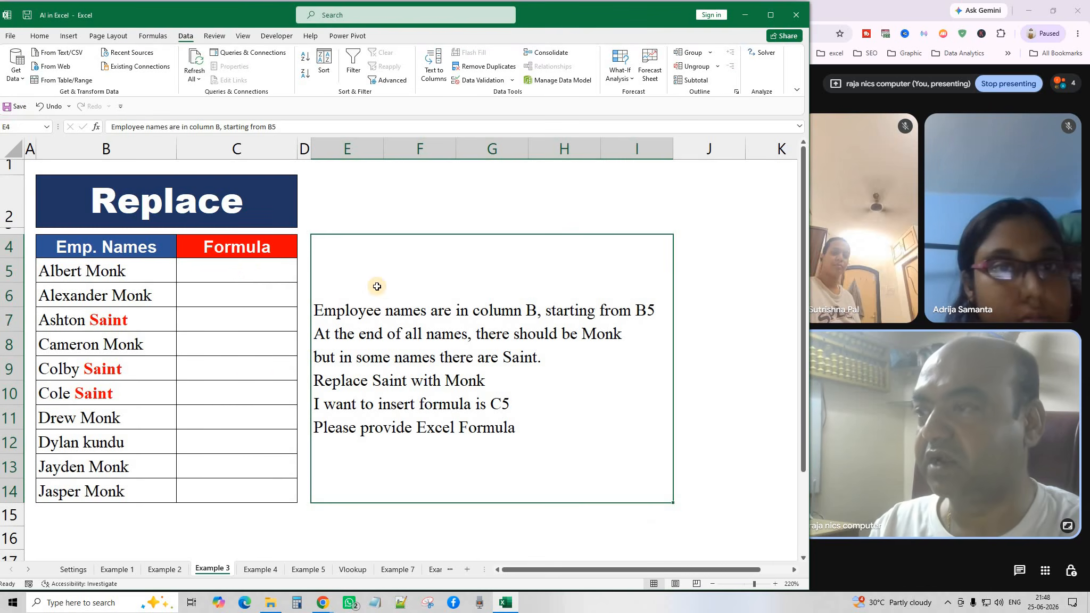
Paste =SUBSTITUTE(B5,"Saint","Monk") into C5 and fill it down to C14.
left_click(248, 272)
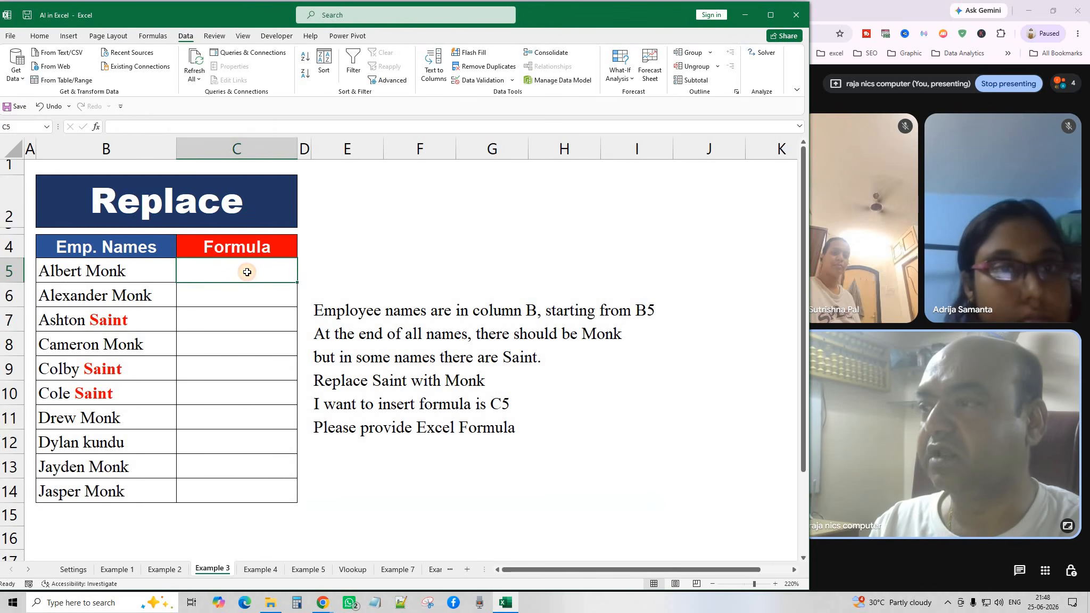
left_click(39, 36)
left_click(16, 63)
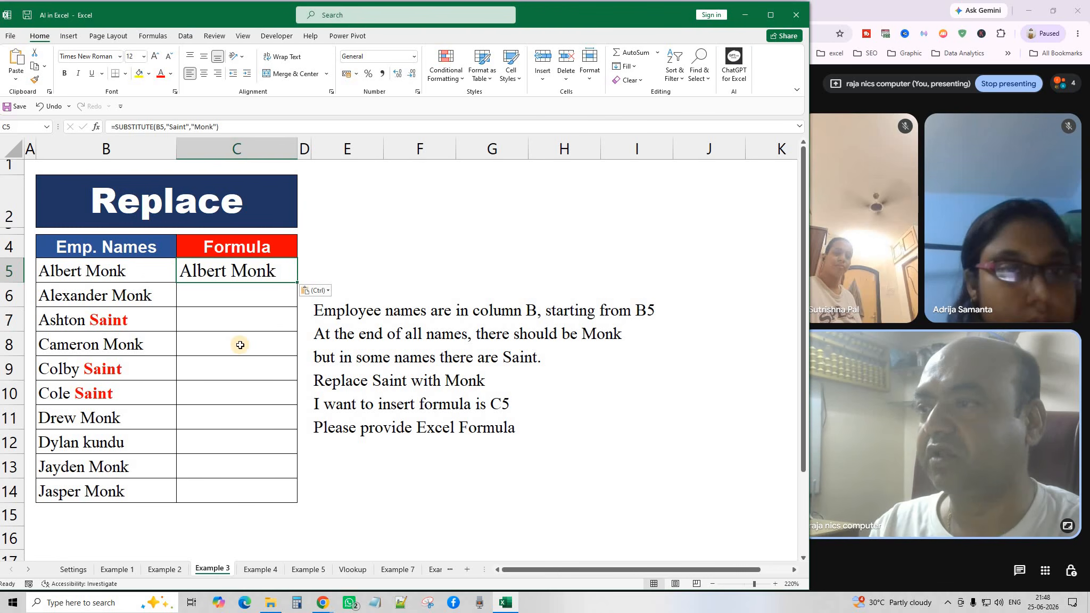
double_click(297, 282)
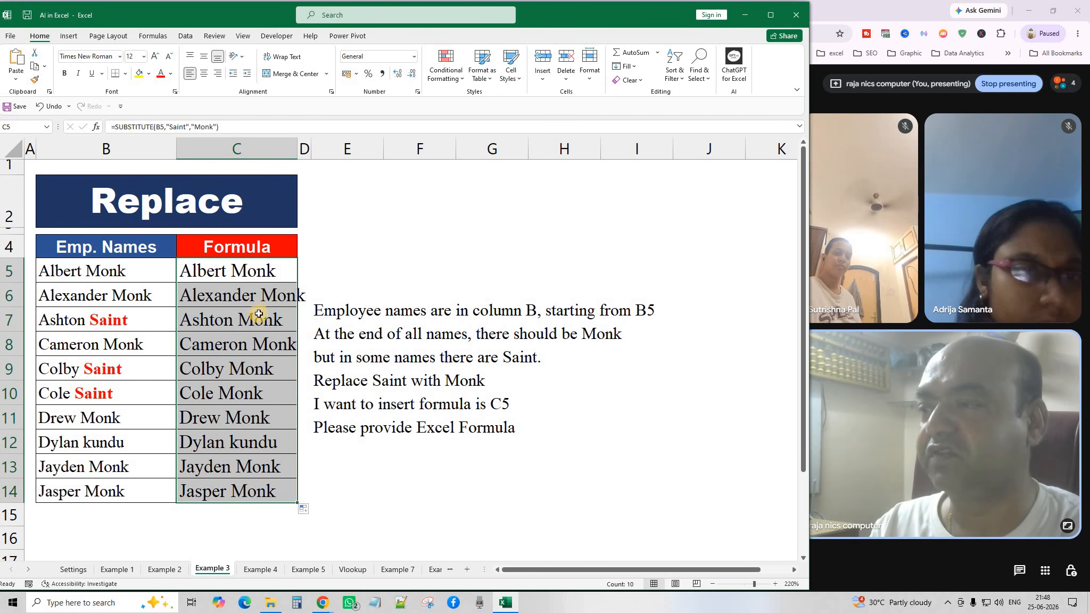
left_click(417, 526)
left_click(402, 426)
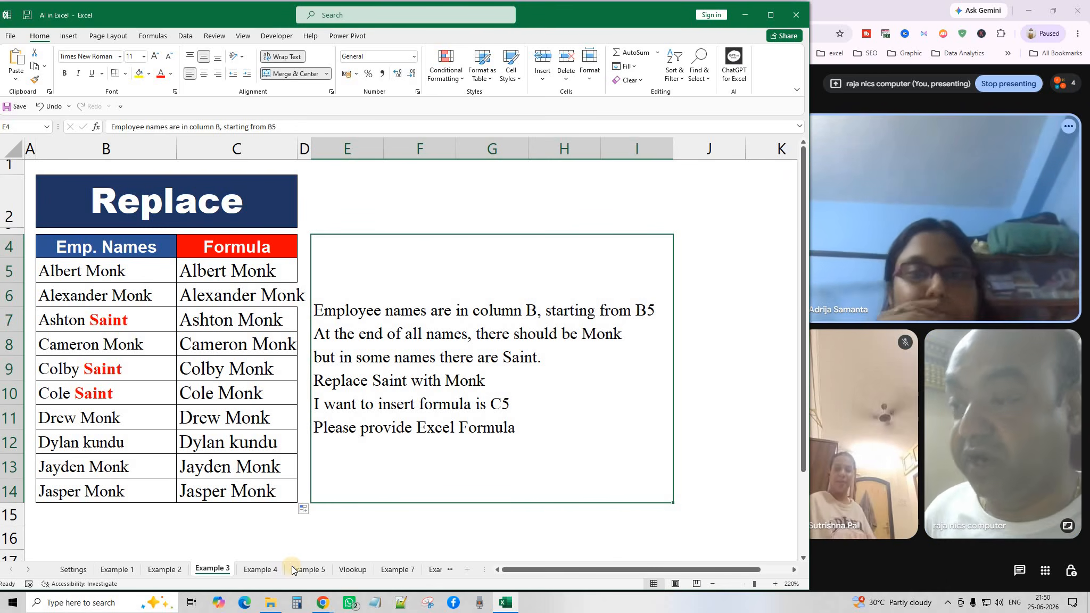
Switch to the Example 4 sheet and review the names, Total Marks and Attendance columns.
left_click(260, 570)
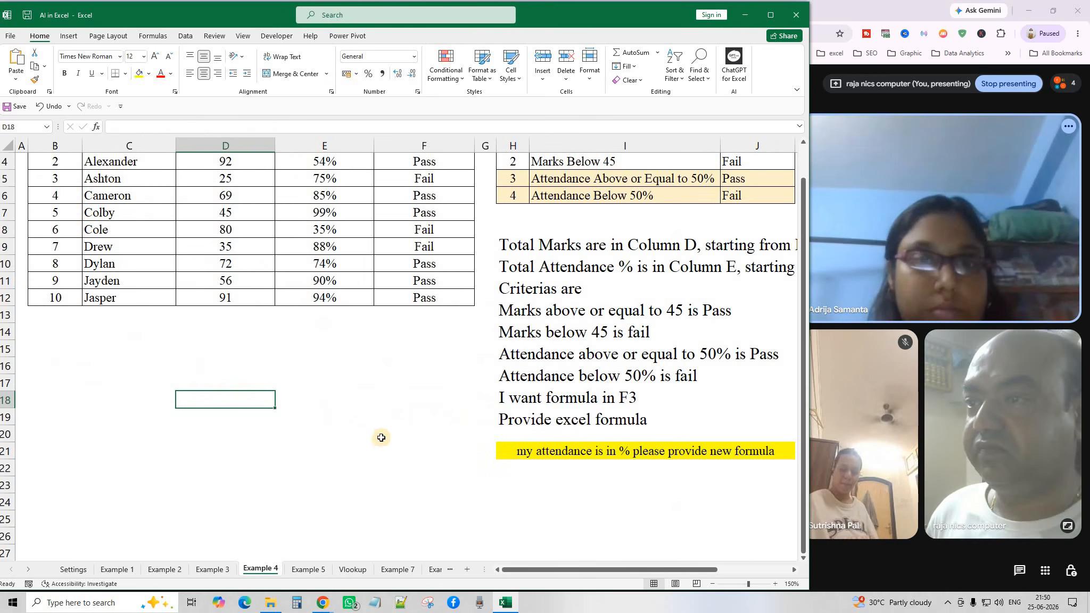
scroll(381, 437, "up", 1)
scroll(382, 436, "up", 1)
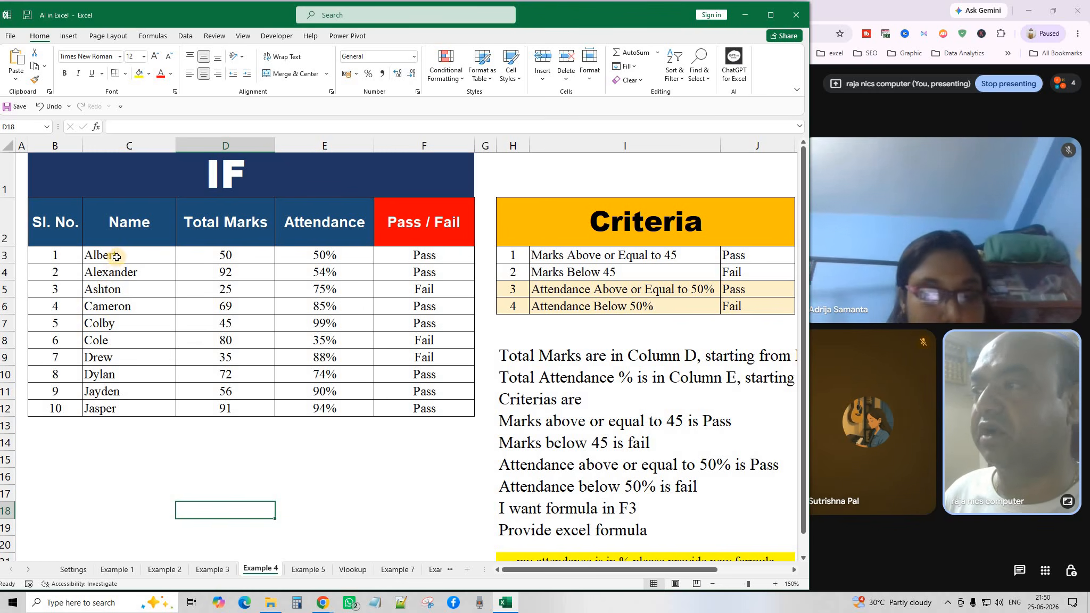
left_click_drag(122, 255, 127, 410)
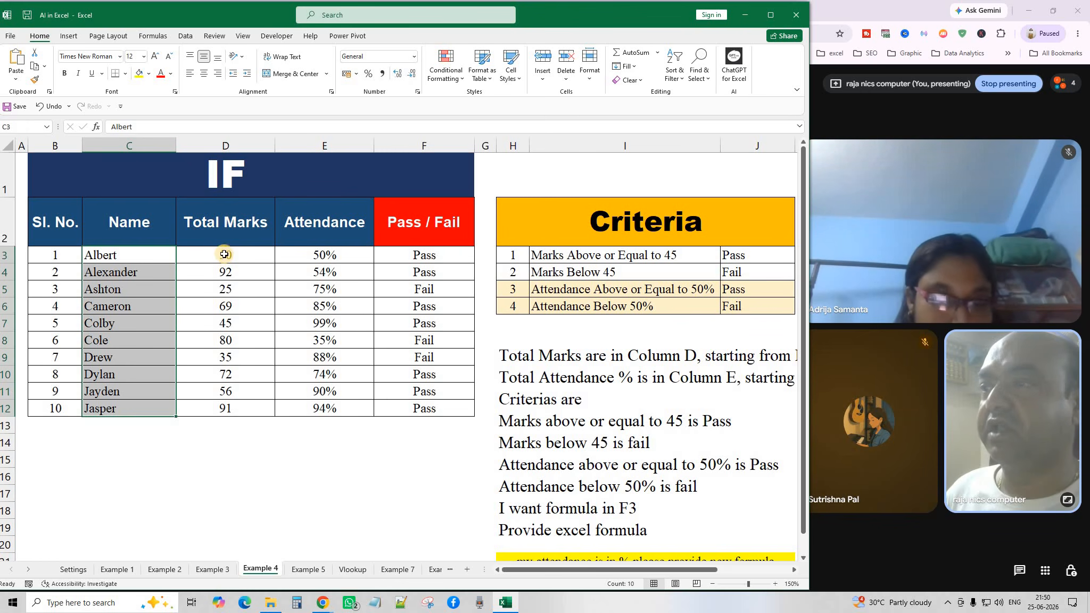
left_click_drag(226, 255, 257, 388)
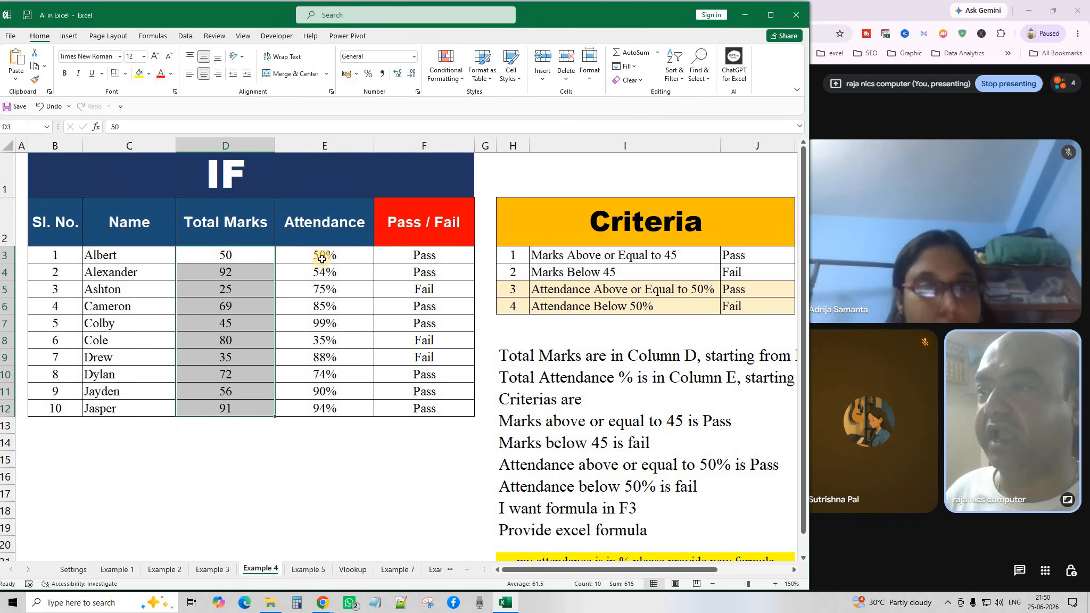
left_click_drag(323, 255, 329, 408)
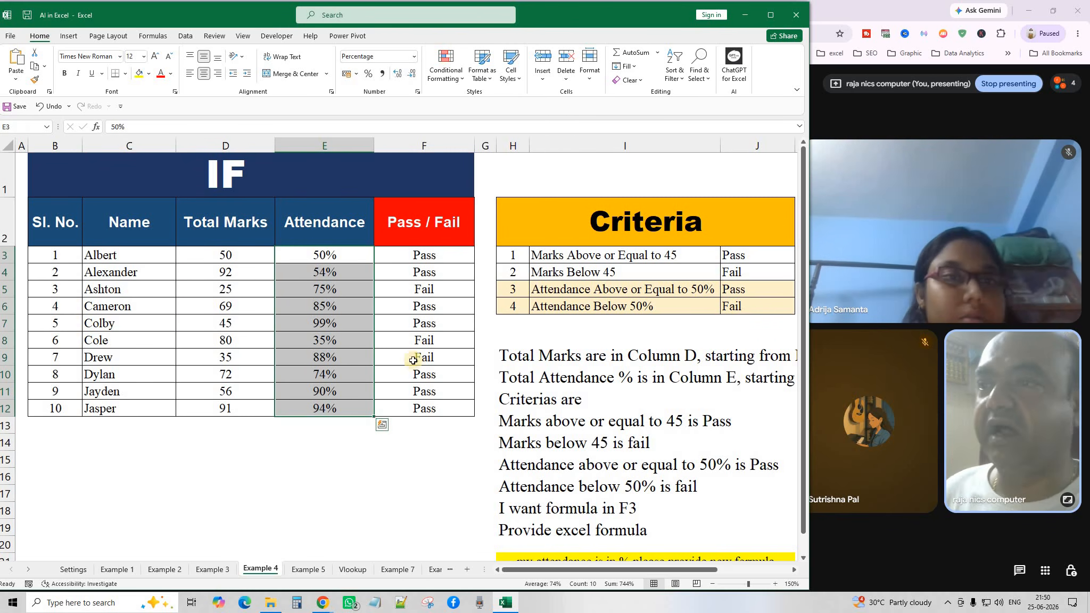
Inspect F3's =IF(AND(D3>=45,E3>=0.5),"Pass","Fail") formula unchanged, then zoom the sheet to 140%.
left_click(427, 257)
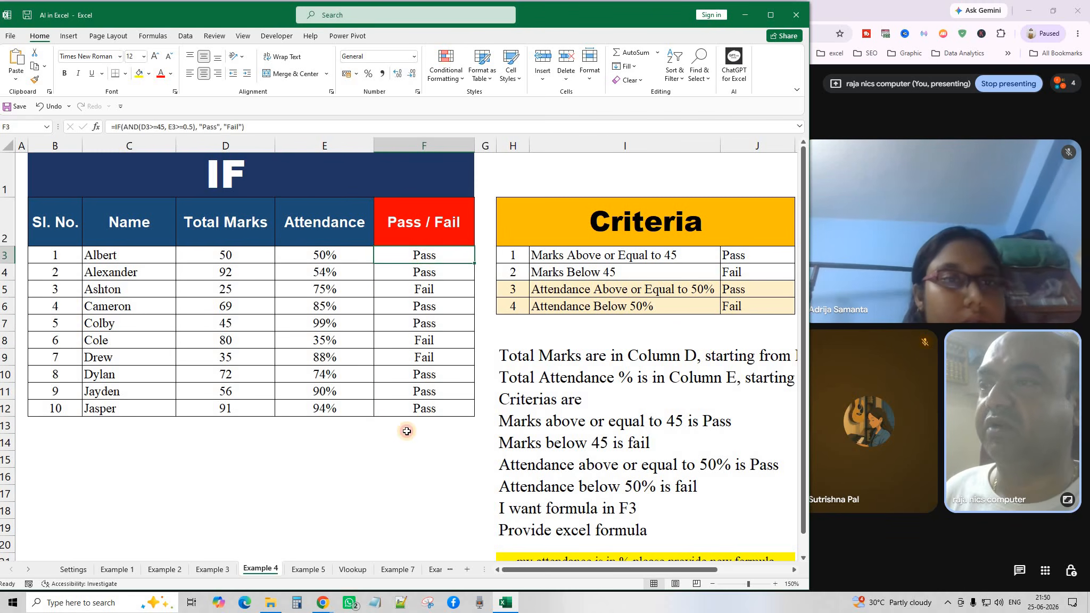
left_click(407, 440)
left_click(433, 261)
double_click(435, 262)
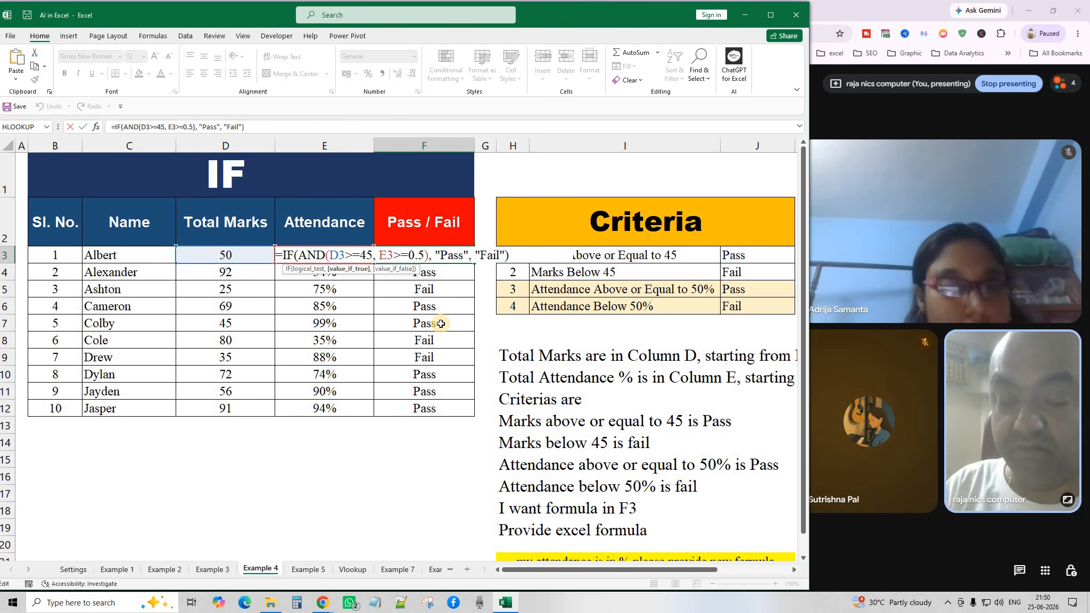
key("Return")
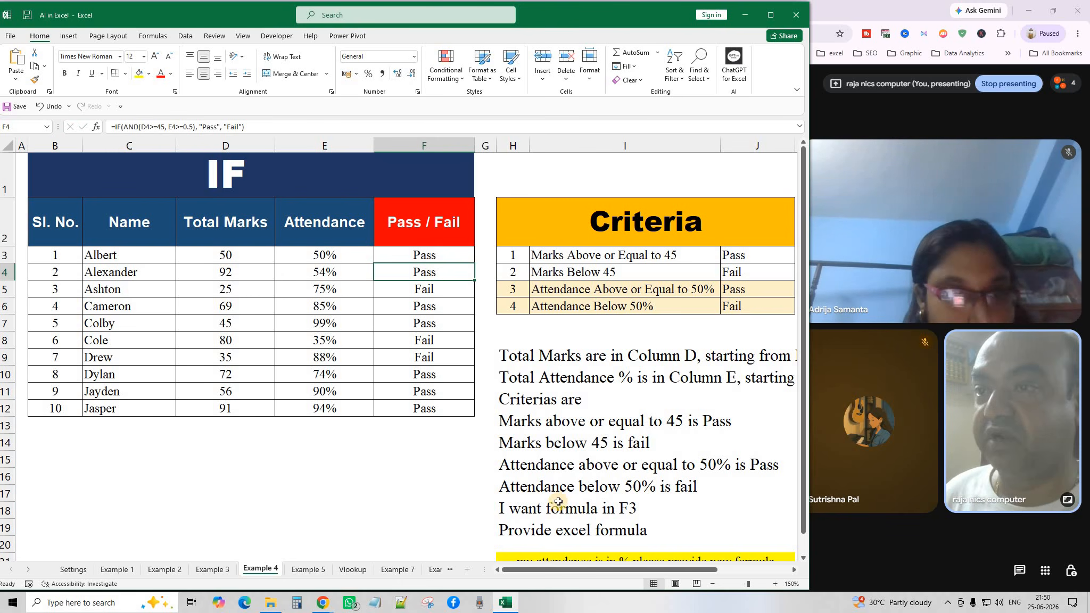
left_click(713, 584)
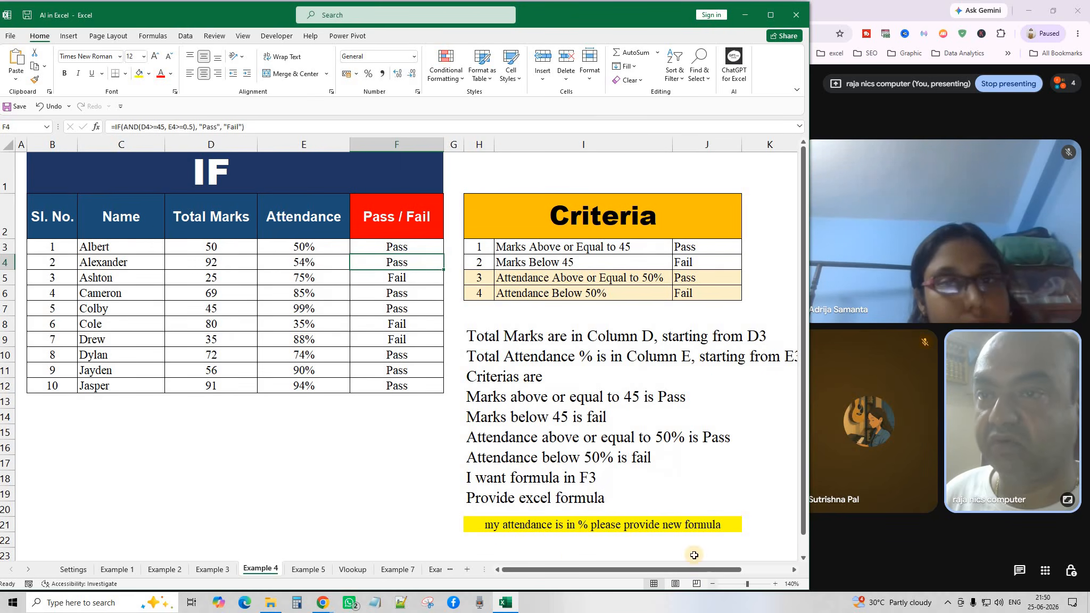
left_click(607, 347)
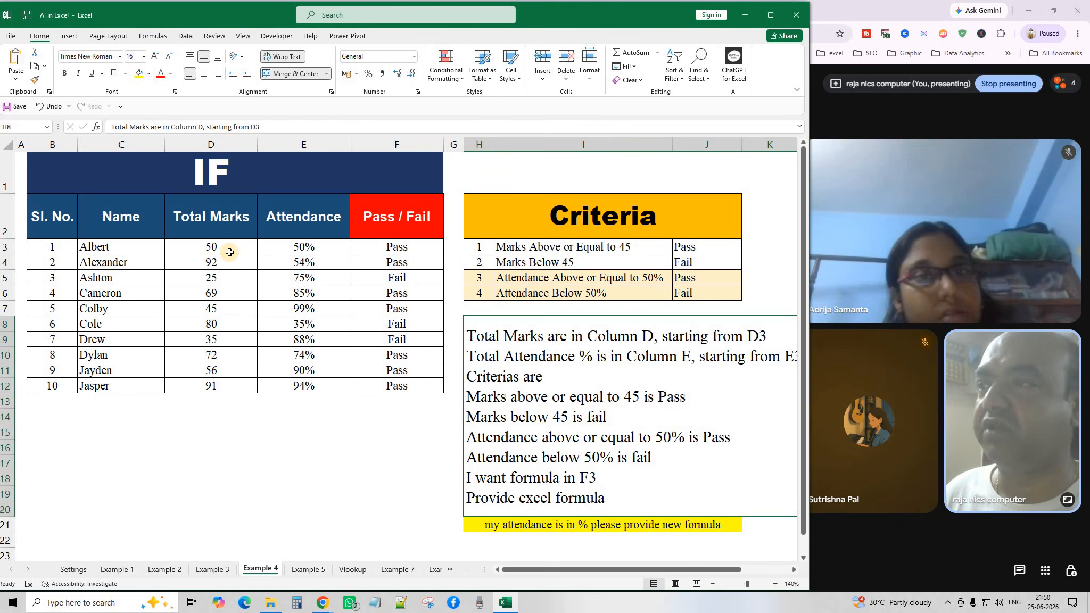
left_click(698, 247)
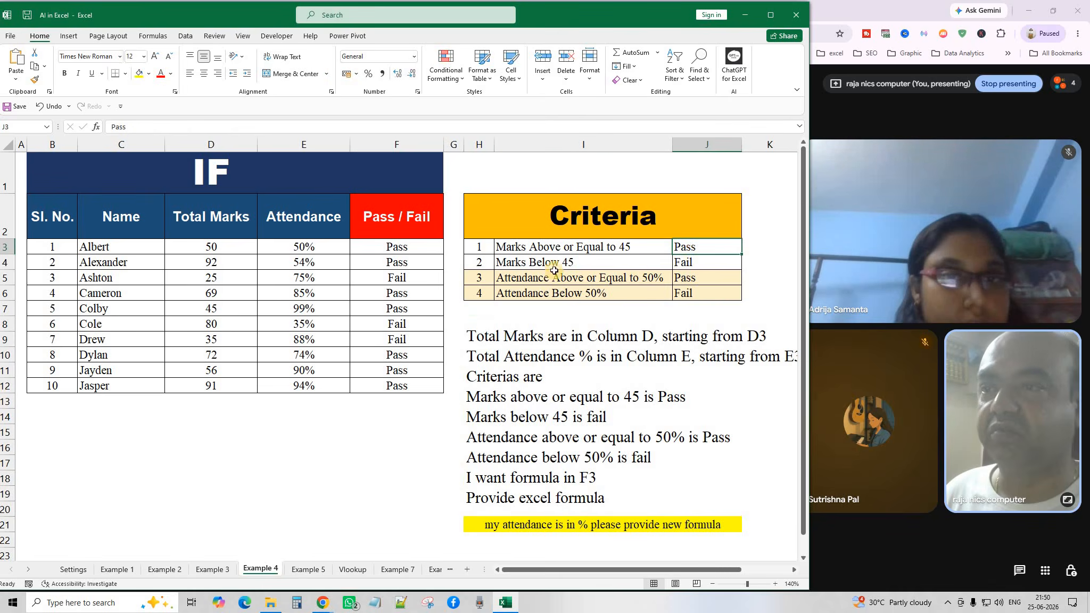
left_click(695, 262)
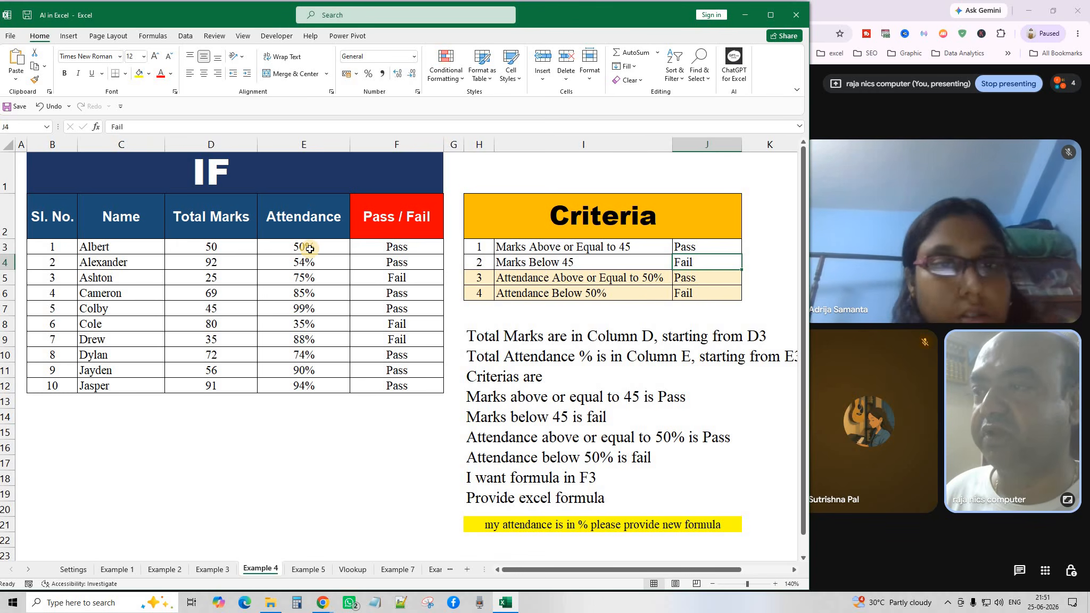
left_click(695, 279)
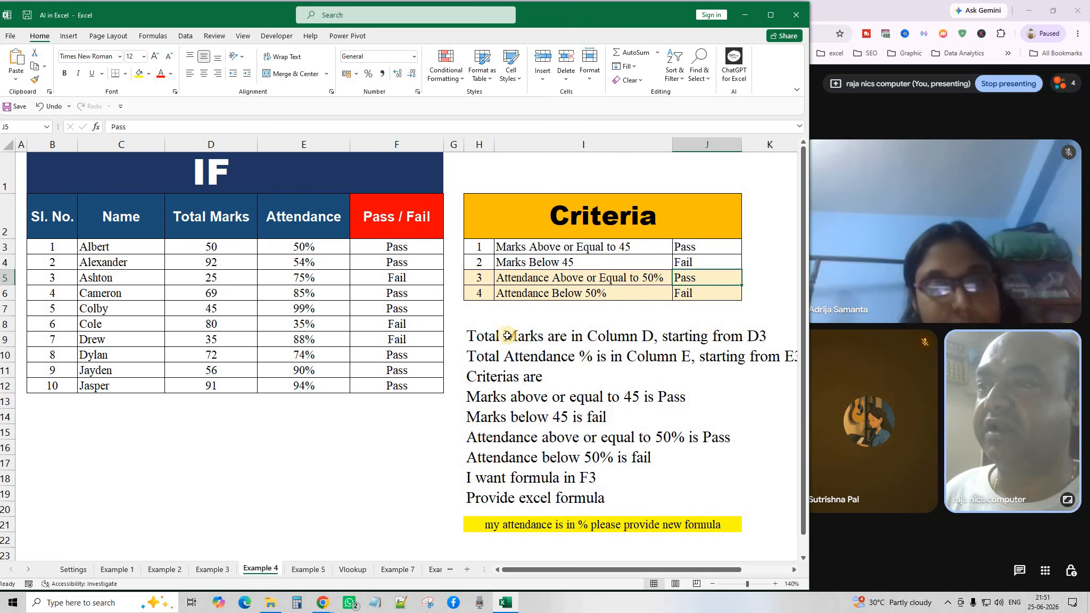
left_click(684, 295)
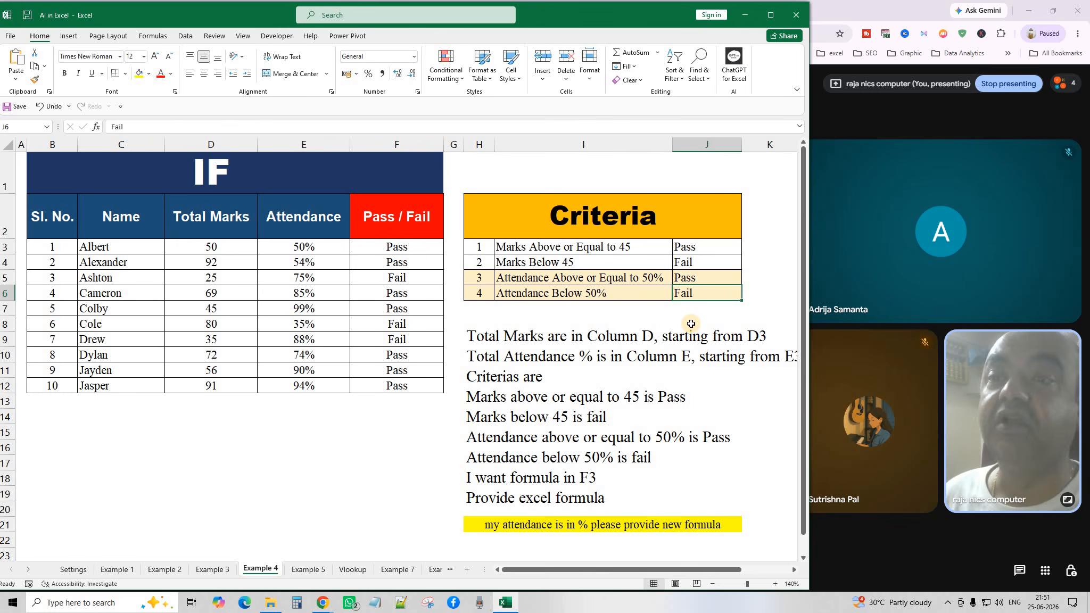
left_click(505, 346)
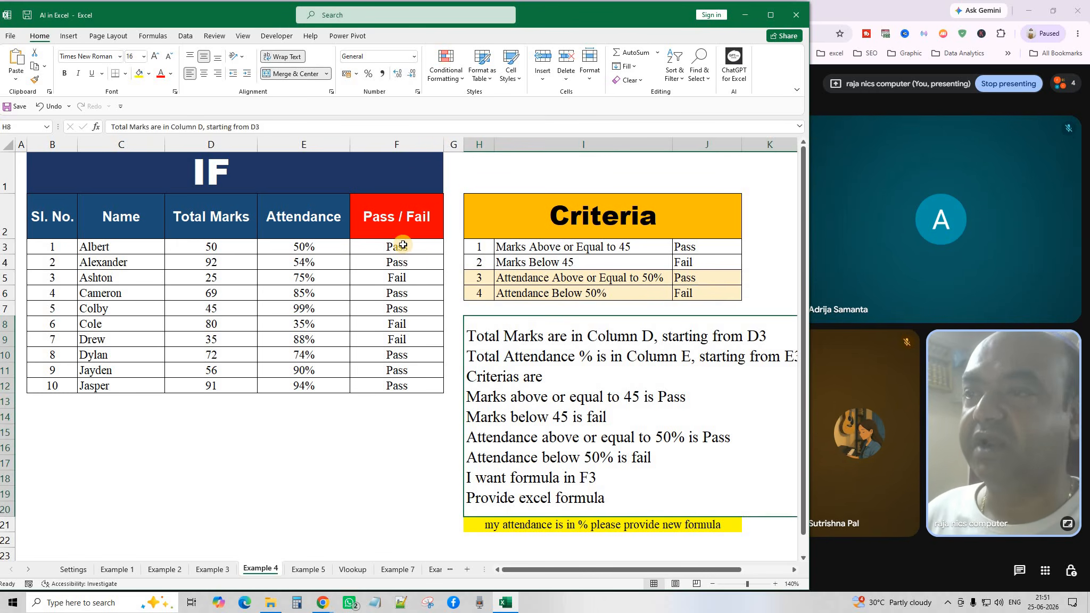
left_click_drag(397, 246, 421, 388)
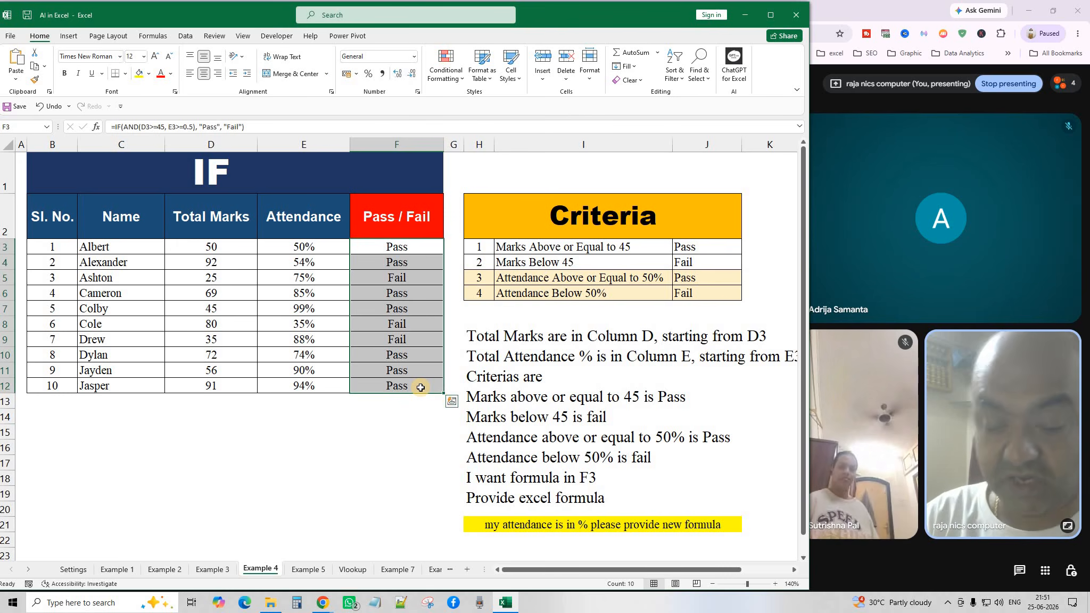
Delete the Pass/Fail results in F3:F12, then select F3 and the instruction text box.
key("Delete")
left_click(425, 447)
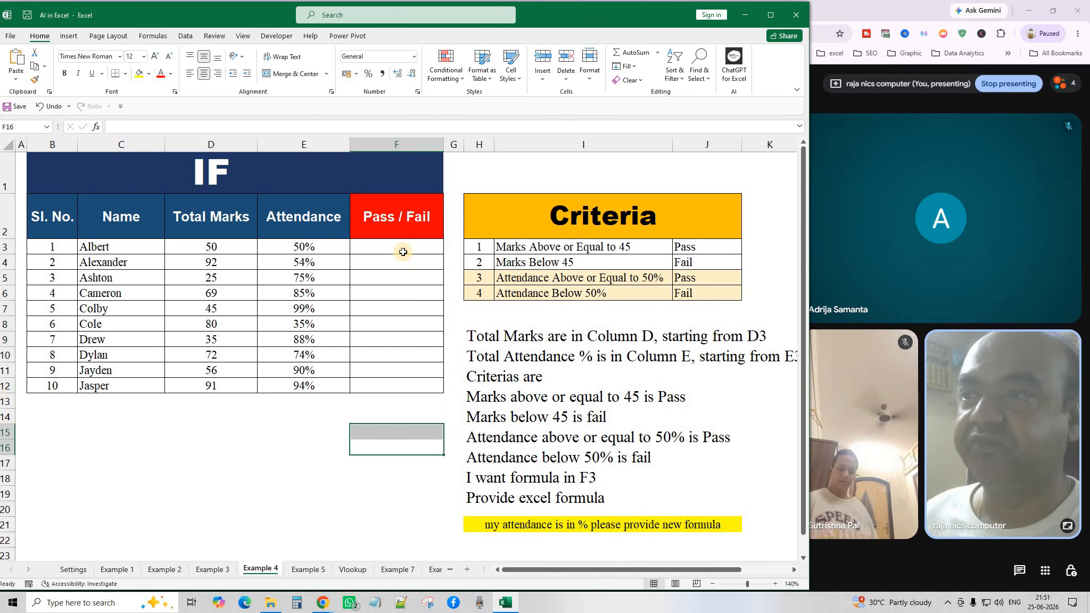
left_click(404, 248)
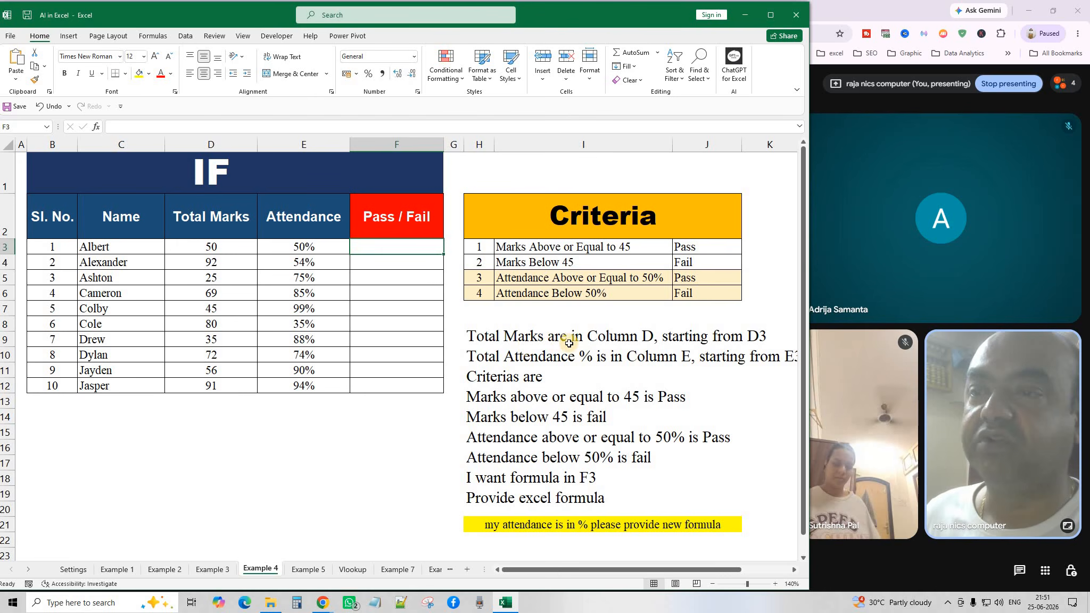
left_click(556, 323)
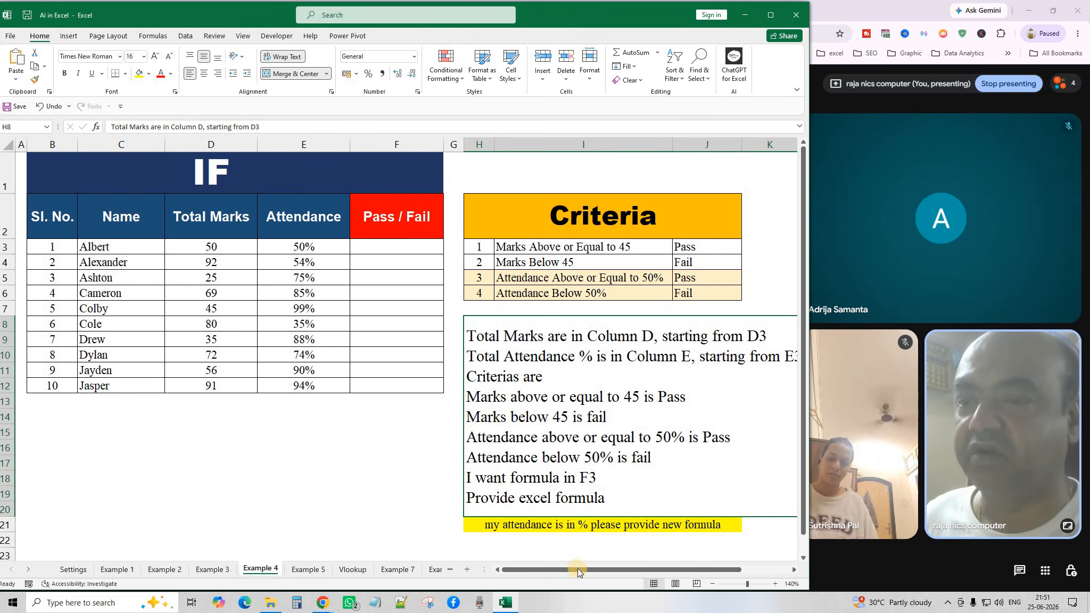
mouse_move(597, 569)
left_mouse_down()
mouse_move(627, 566)
mouse_move(600, 566)
left_mouse_up()
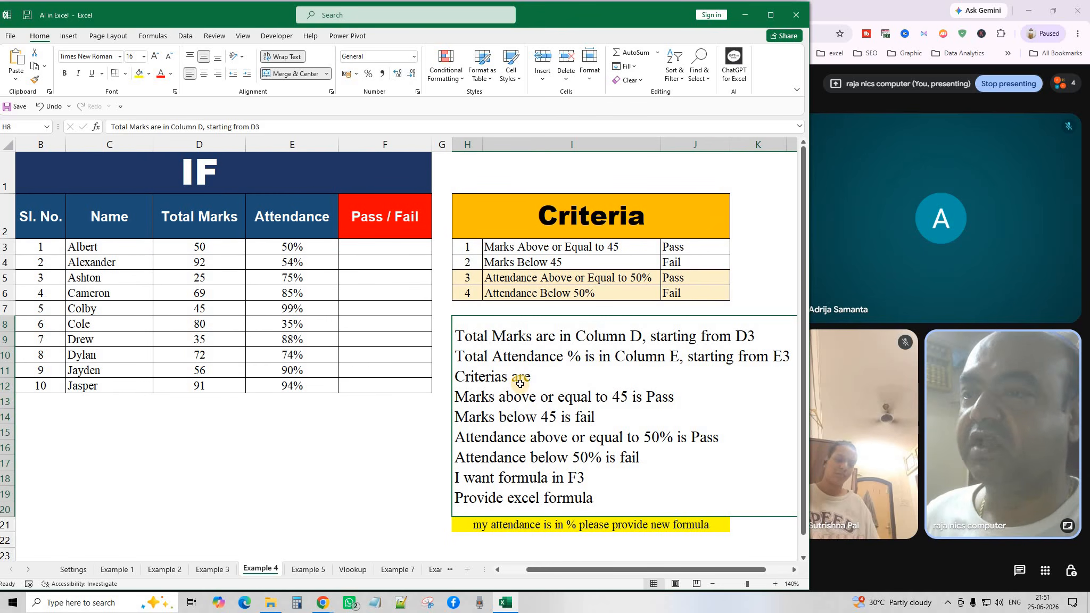
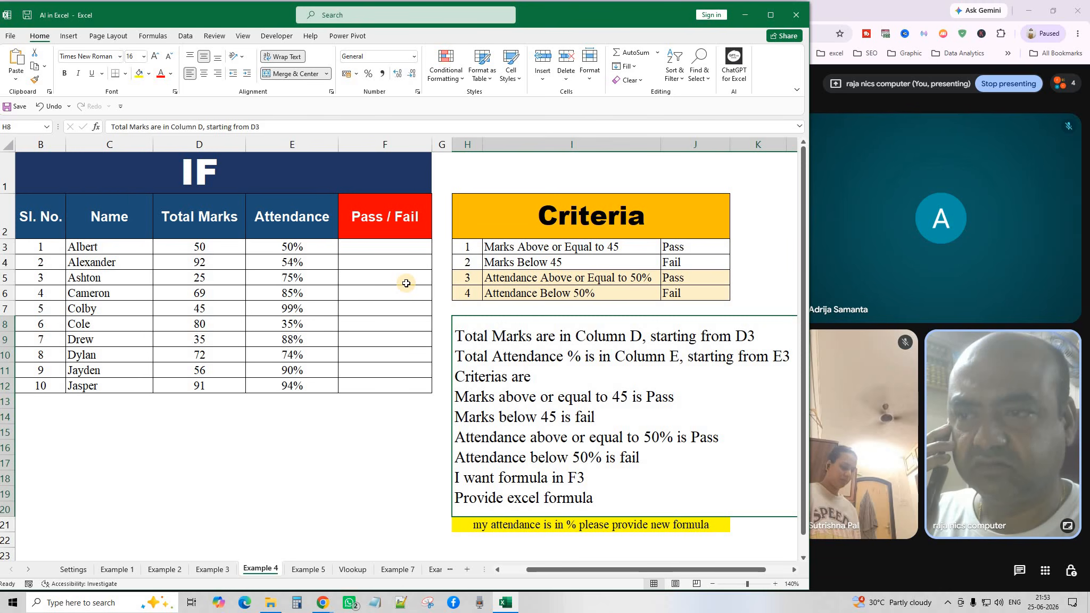
Check the Pass/Fail cells F3 and F4, then select the merged criteria text block at H8.
left_click(384, 295)
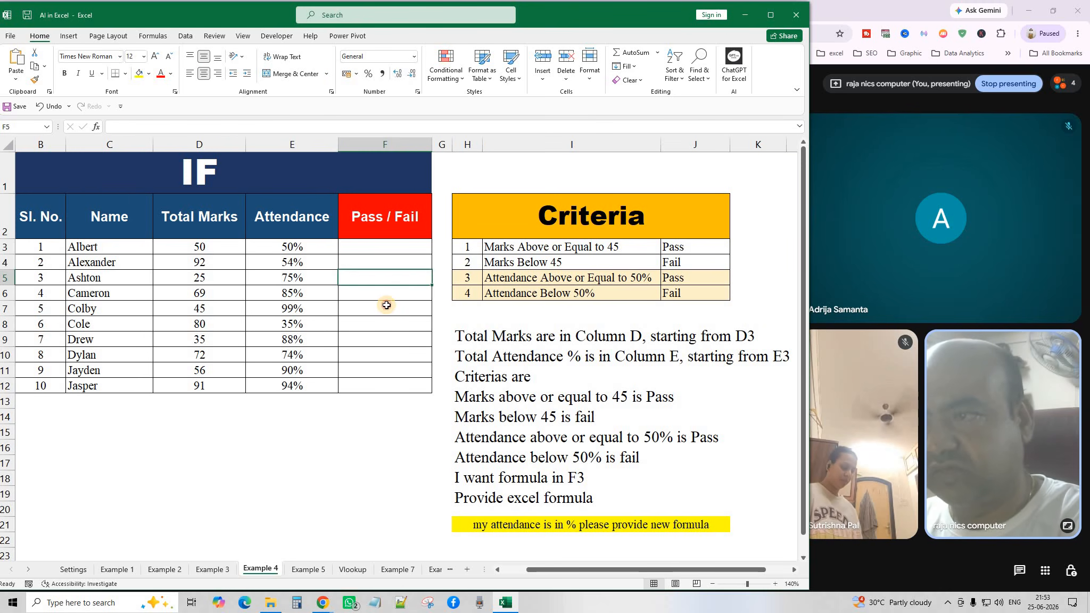
left_click(384, 308)
left_click(383, 246)
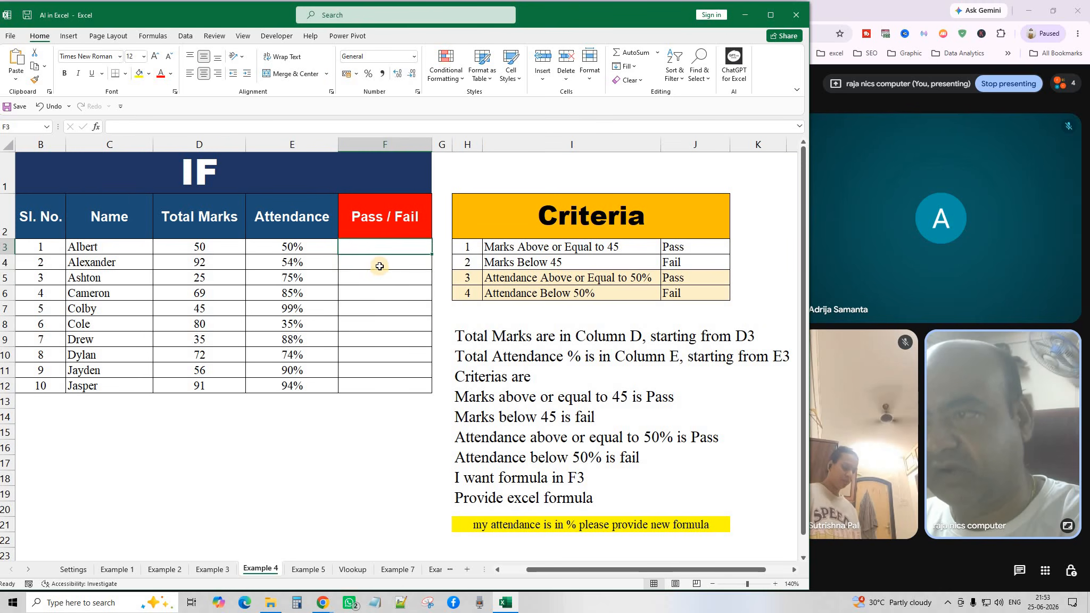
left_click(378, 262)
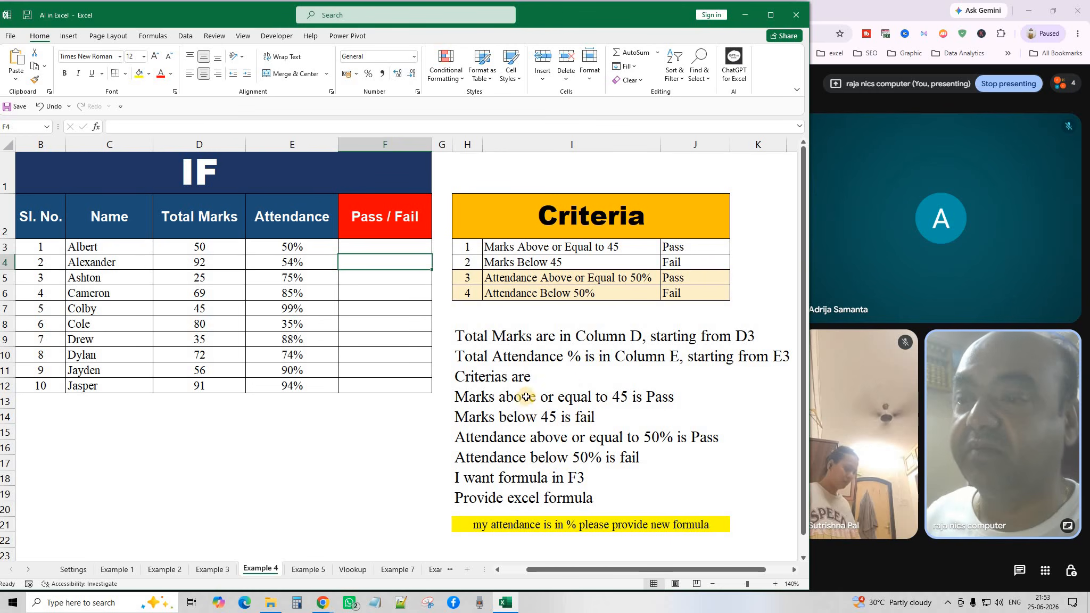
left_click(382, 248)
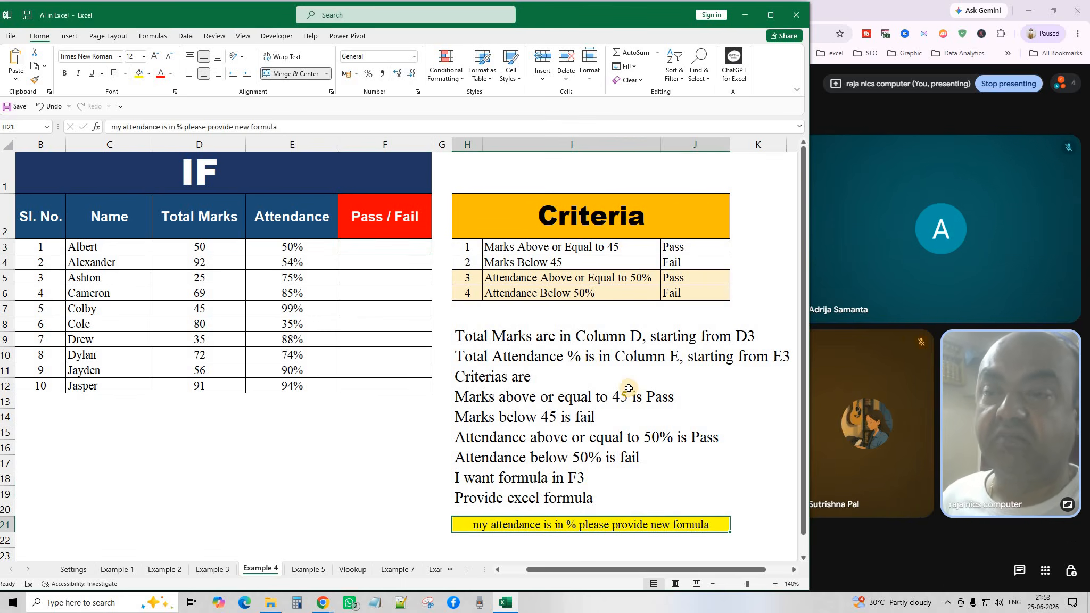
left_click(562, 404)
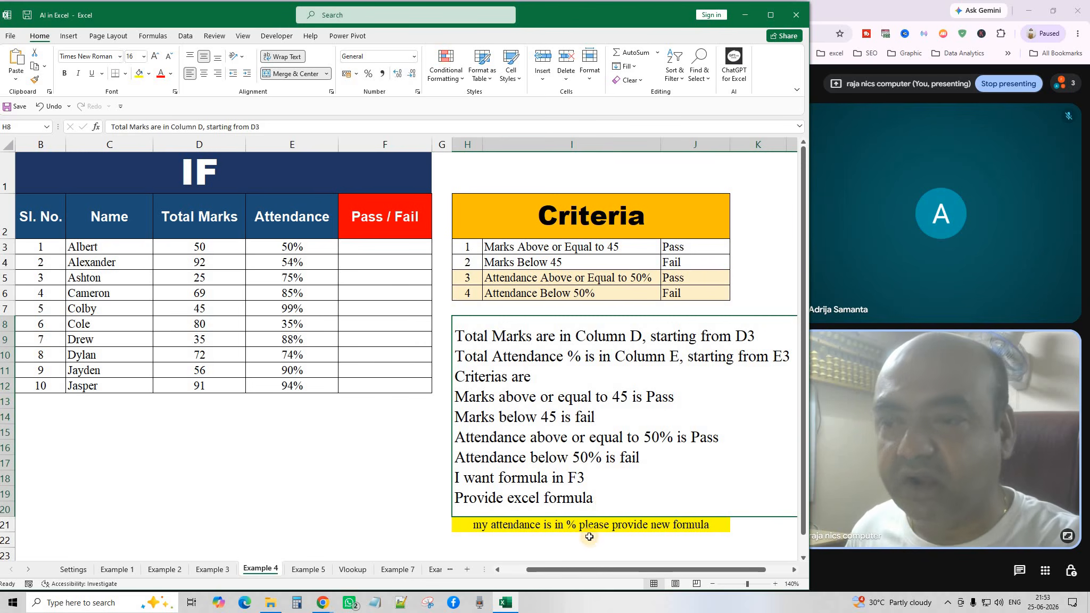
left_click(554, 395)
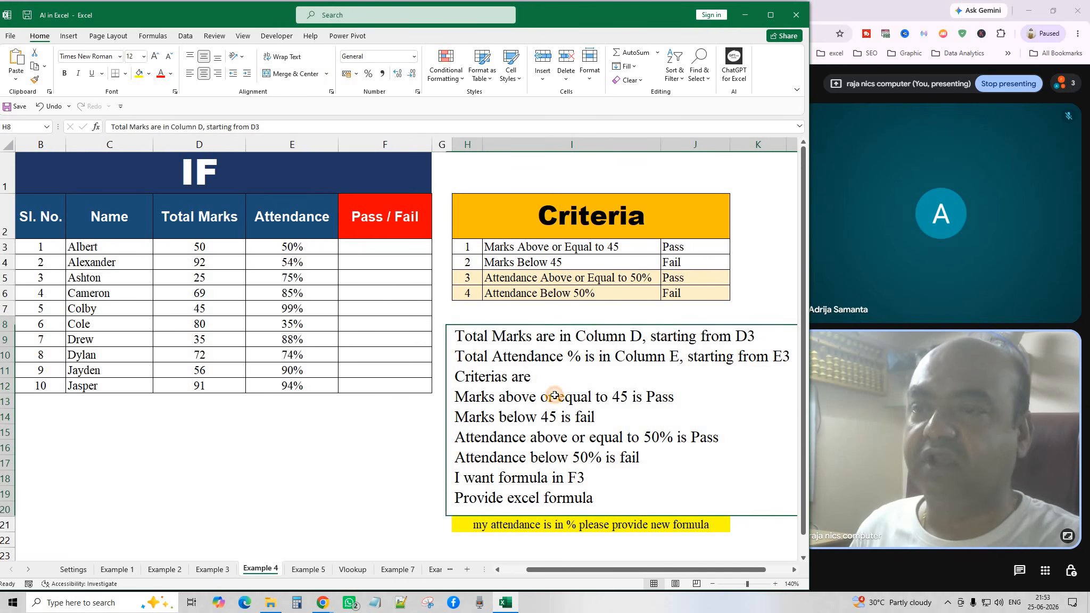
Copy the marks and attendance criteria and send them as a ChatGPT prompt.
left_click(34, 68)
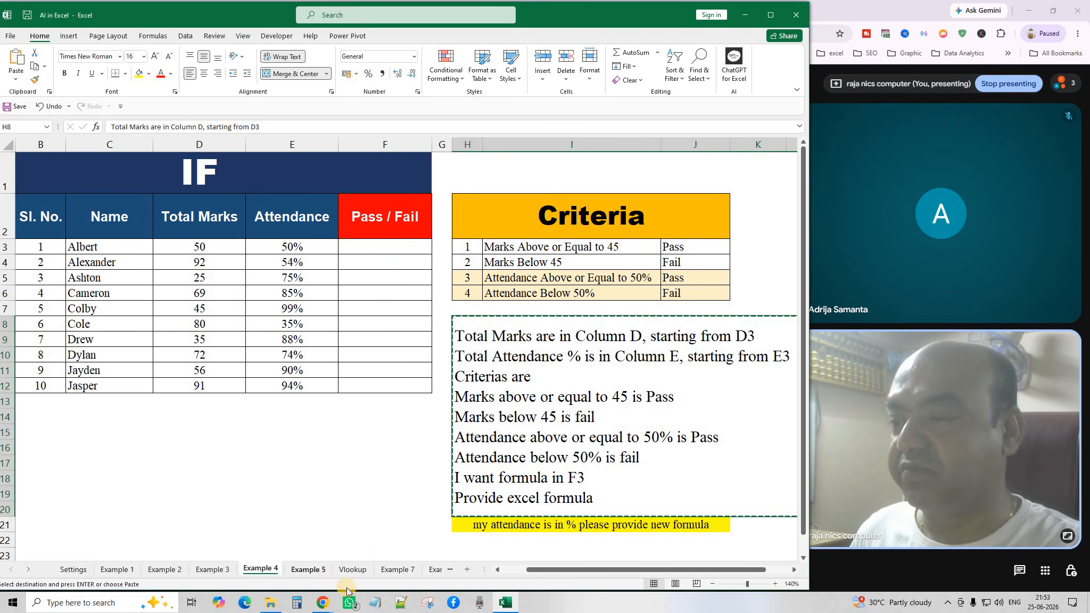
left_click(323, 603)
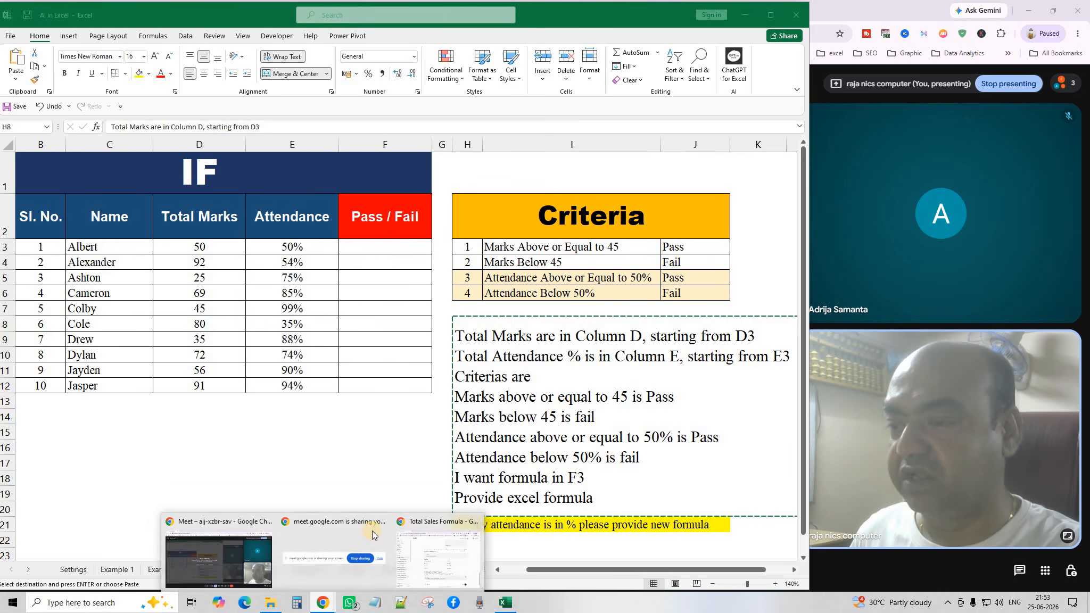
left_click(421, 524)
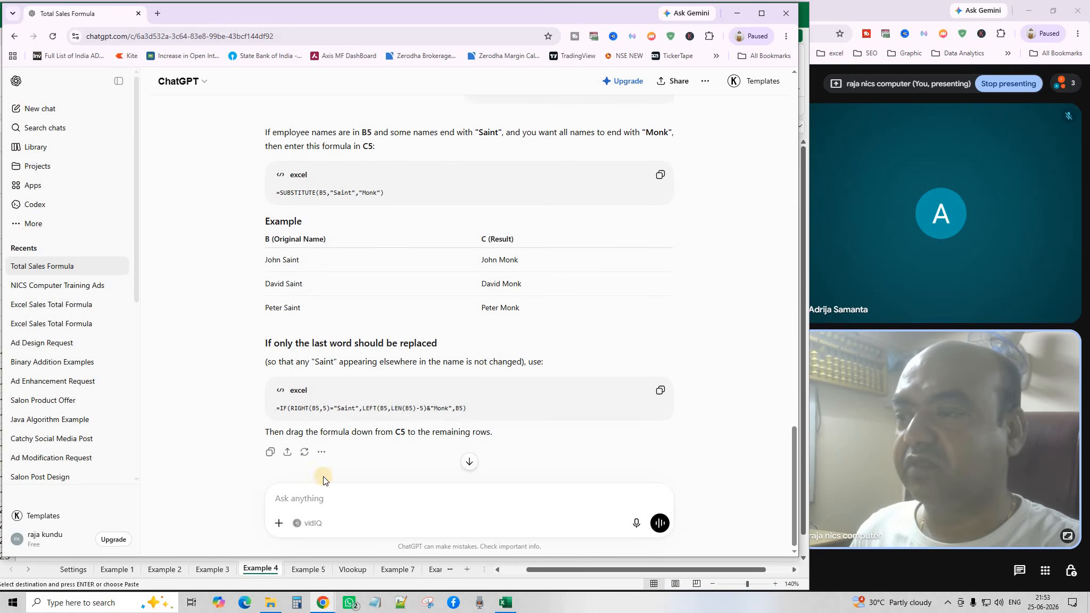
left_click(301, 501)
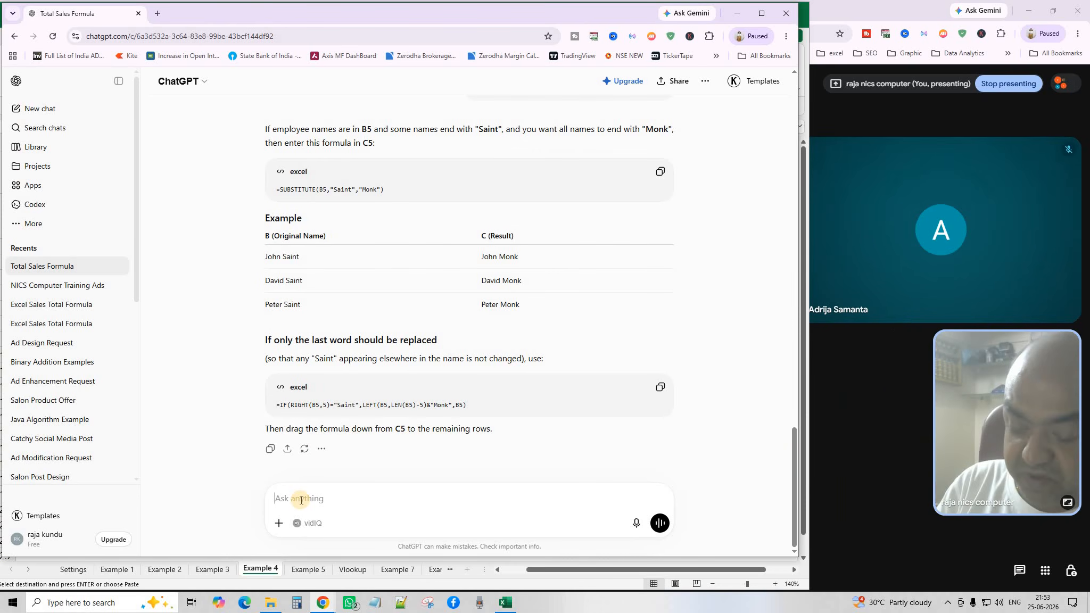
key("ctrl+v")
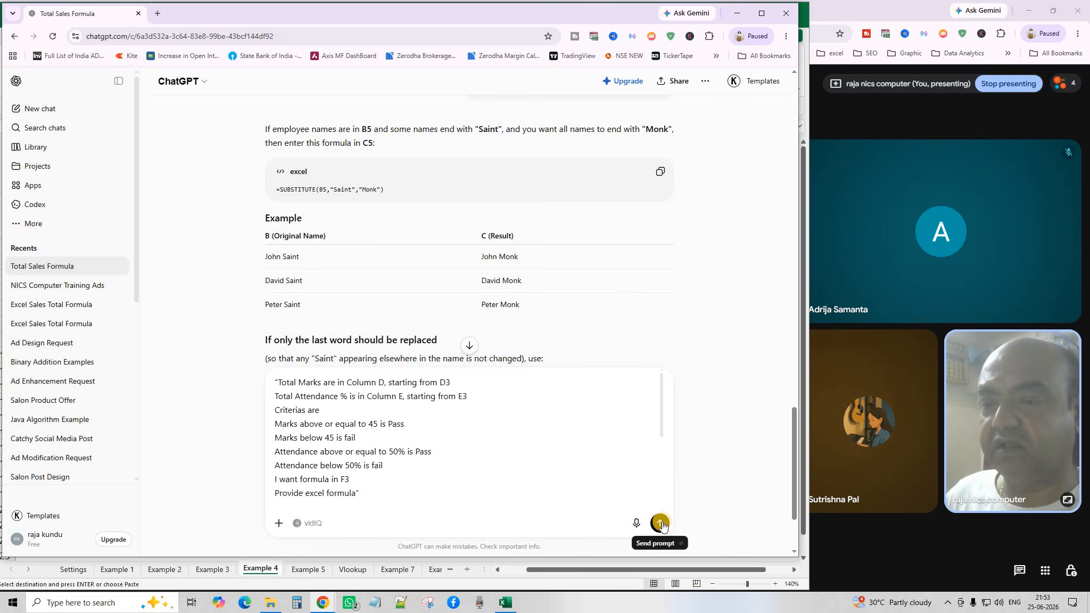
left_click(661, 524)
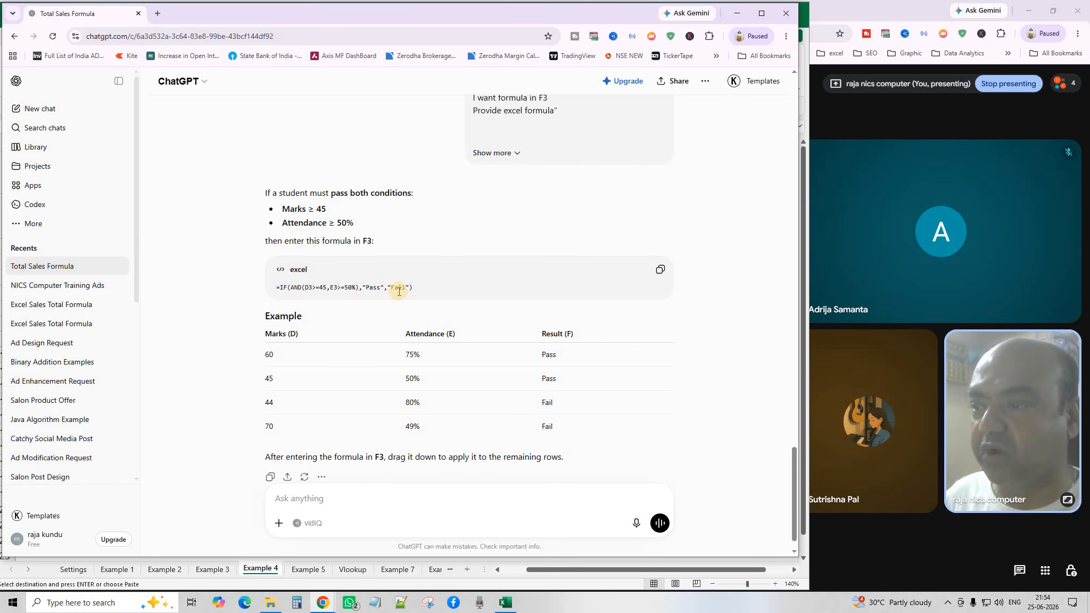
Copy ChatGPT's =IF(AND(D3>=45,E3>=50%),"Pass","Fail") formula and return to Excel.
scroll(423, 333, "down", 1)
scroll(423, 333, "up", 2)
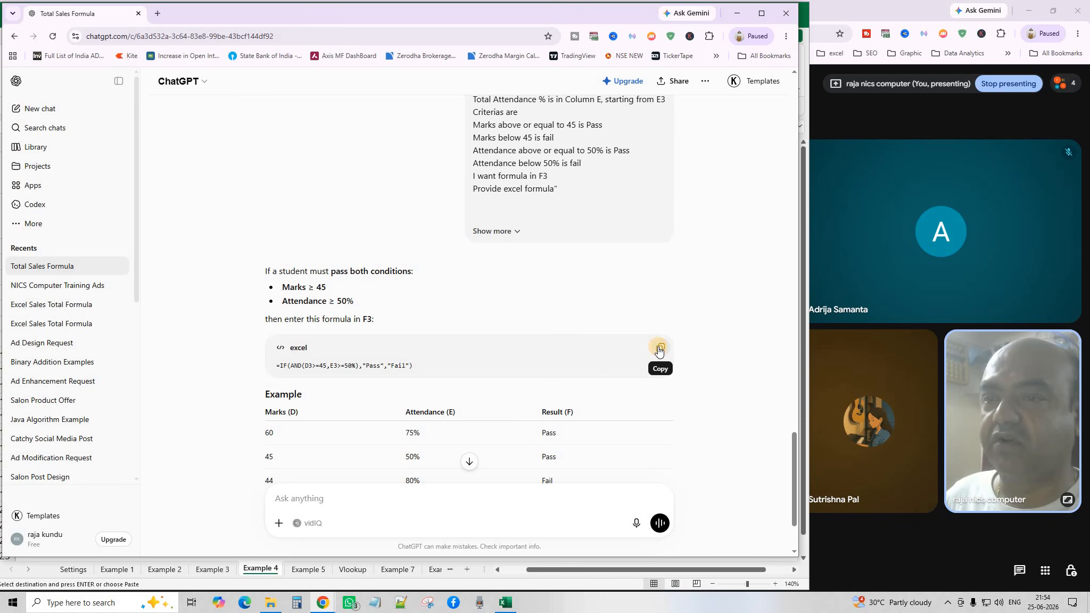
left_click(659, 349)
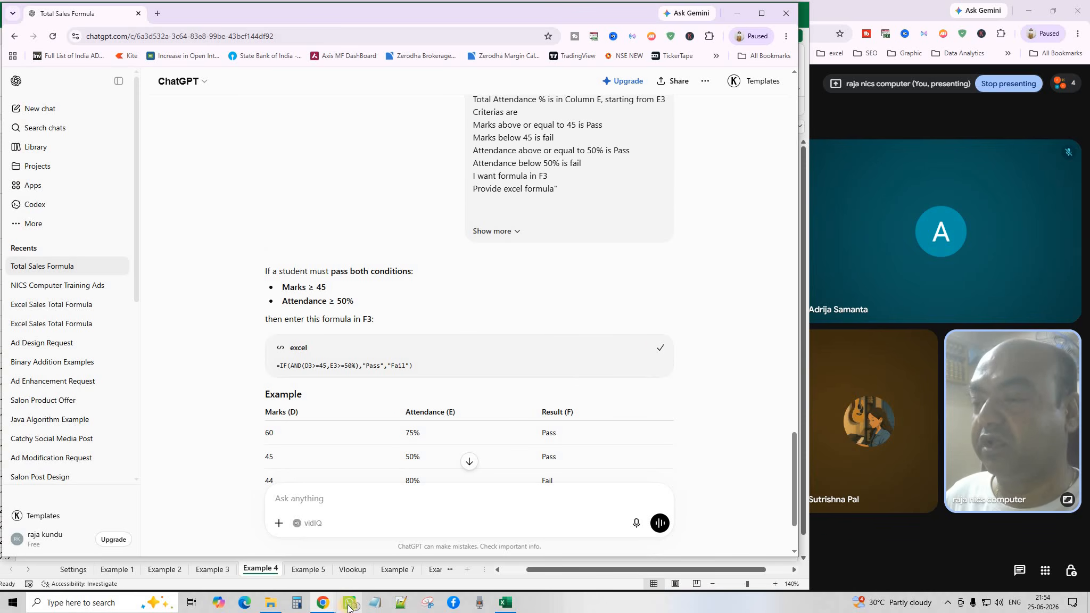
left_click(505, 603)
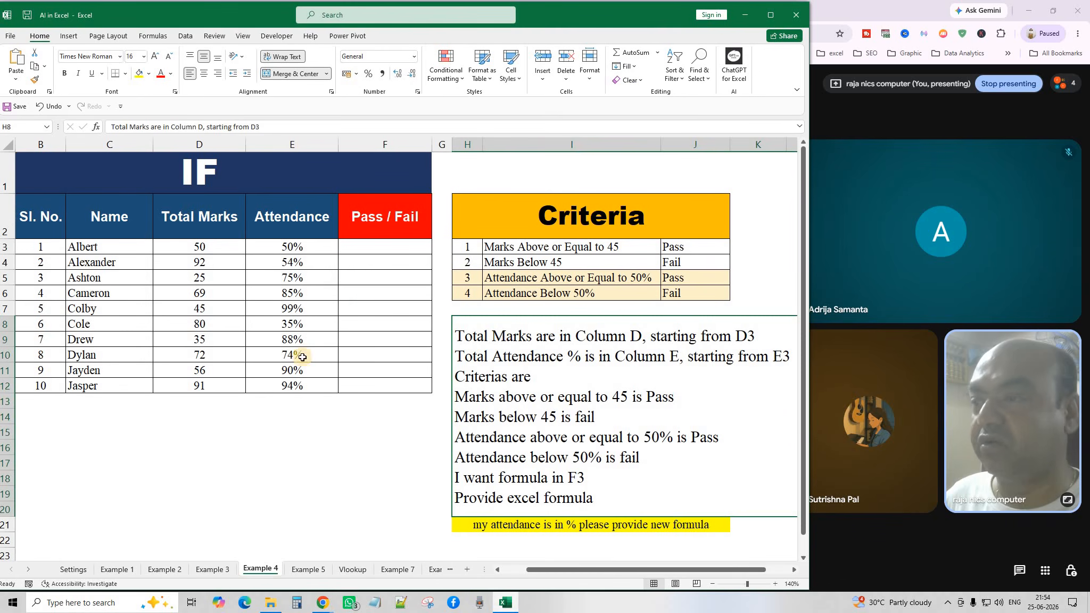
Paste the IF(AND) Pass/Fail formula into F3, fill it down to F12, and spot-check F5 and F7.
left_click(355, 255)
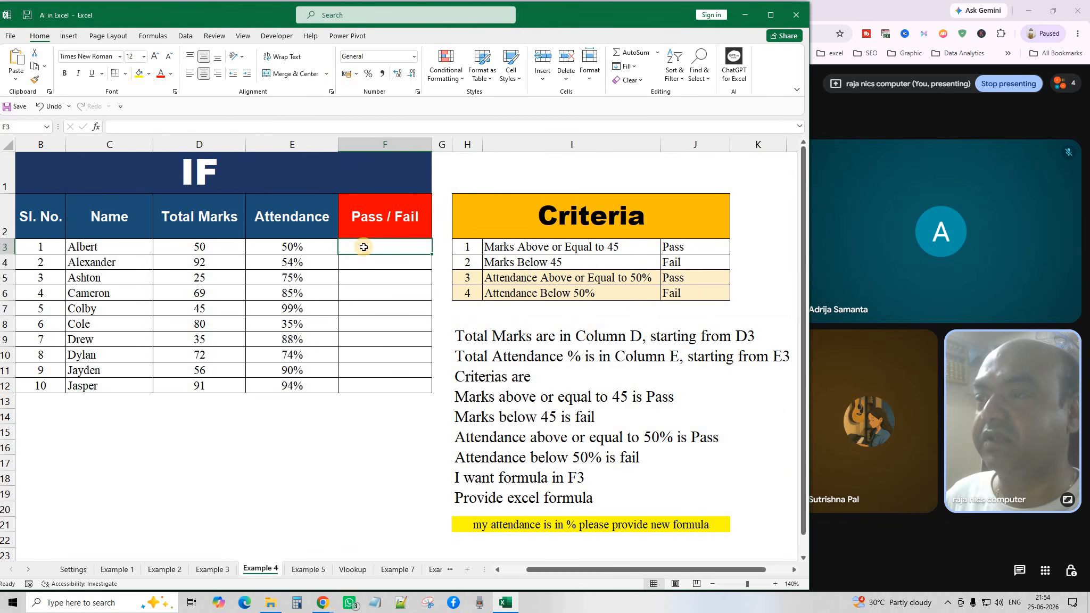
left_click(15, 58)
left_click(328, 459)
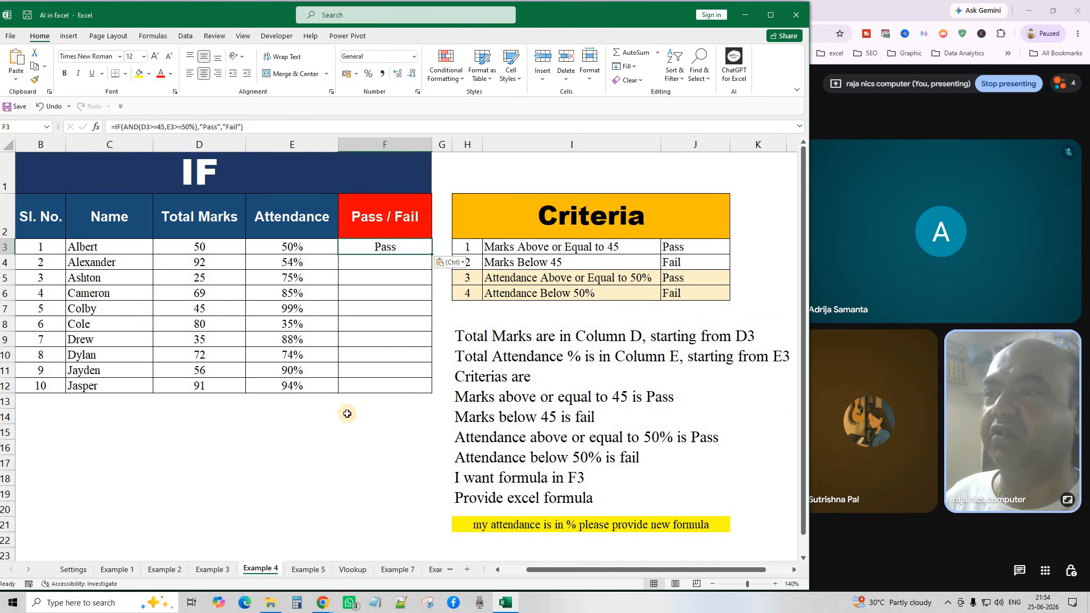
left_click(403, 255)
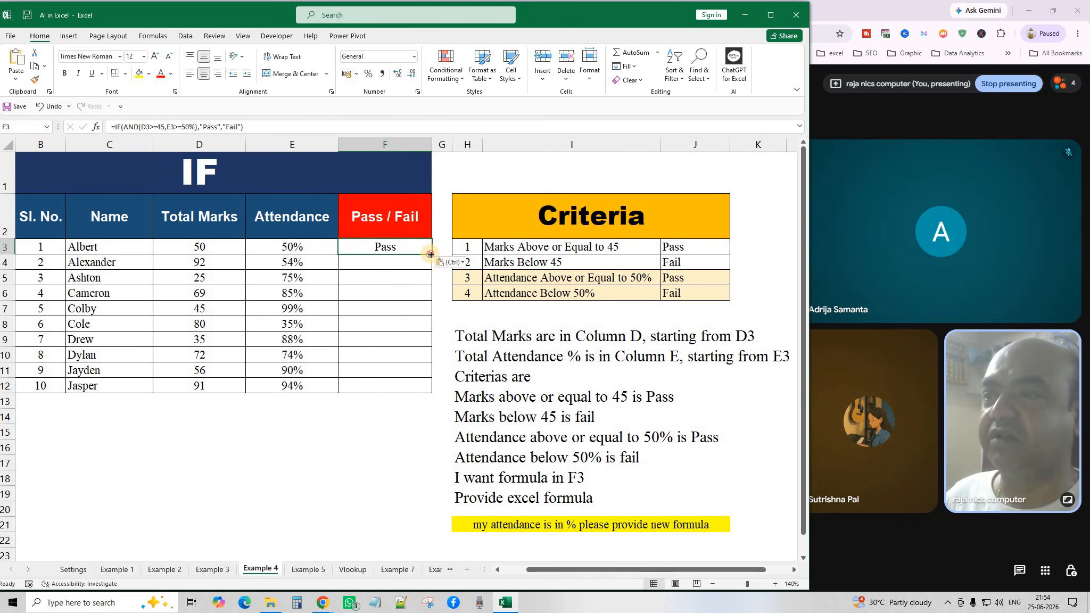
double_click(431, 255)
left_click(362, 494)
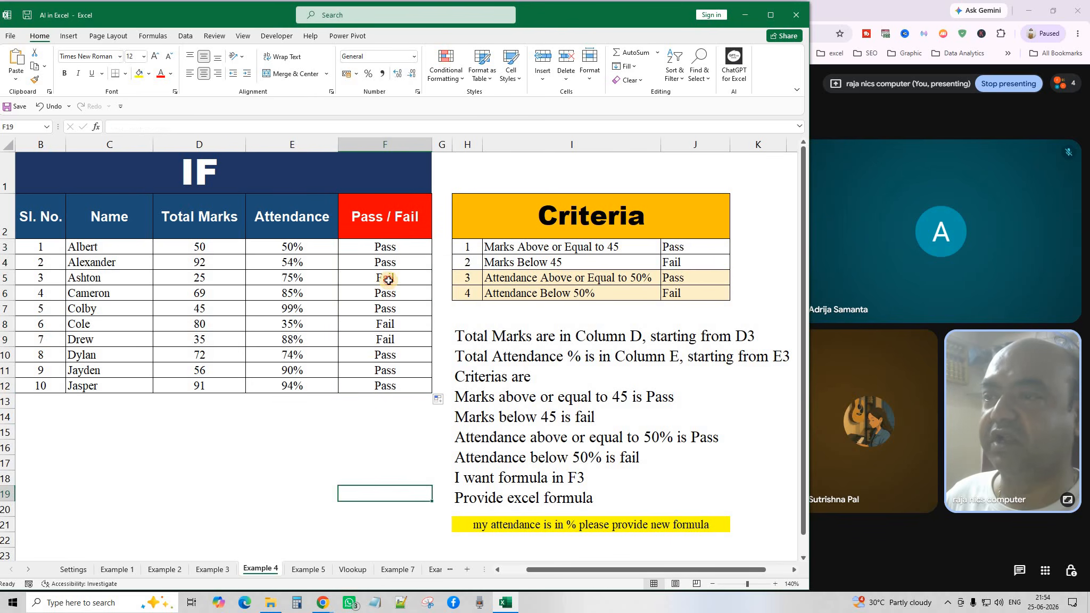
left_click(388, 281)
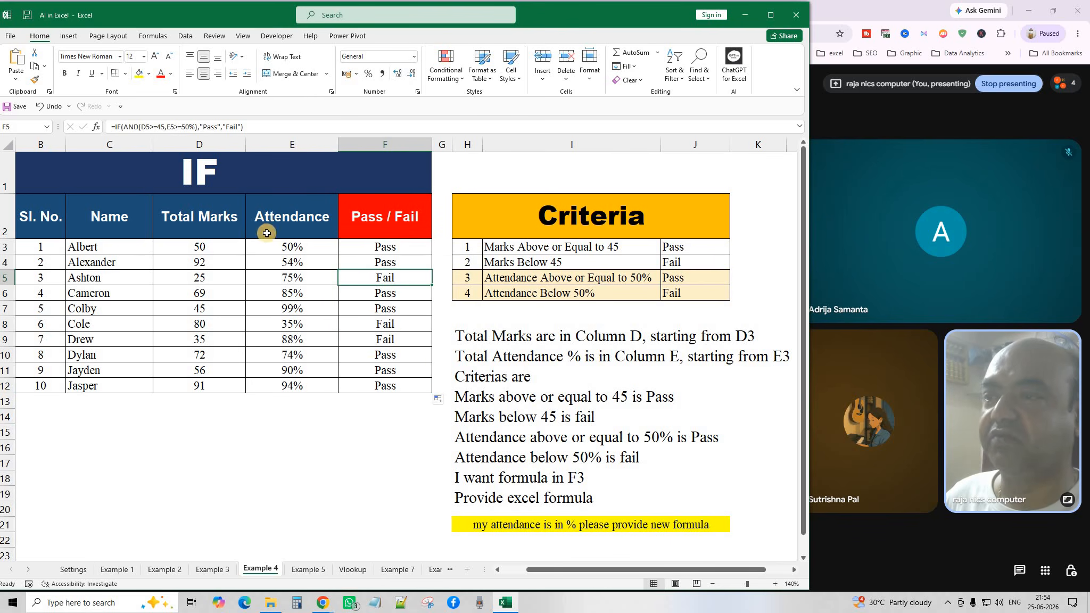
left_click(394, 305)
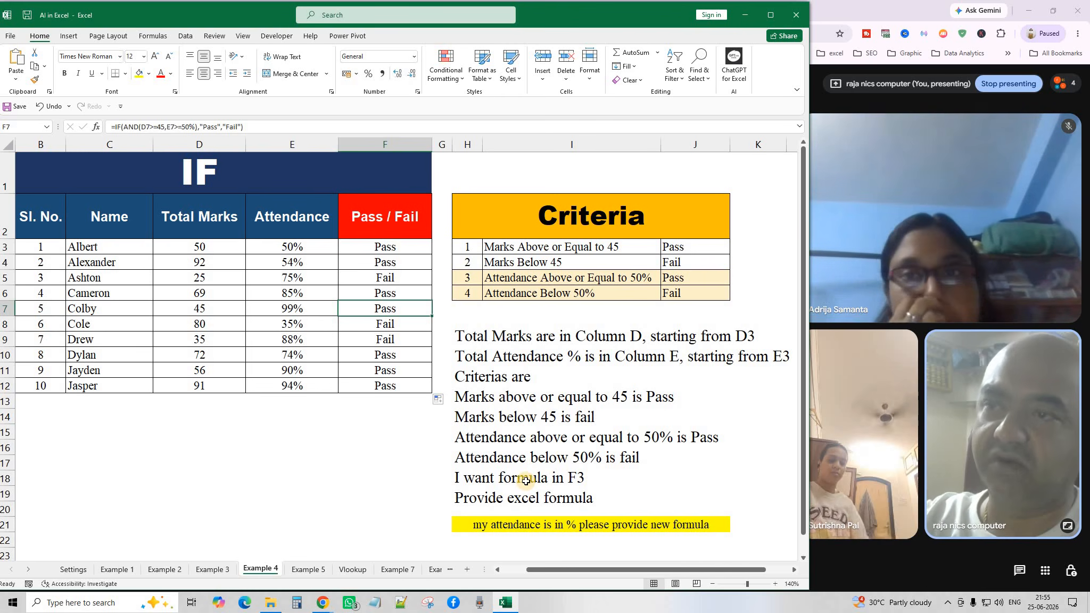
left_click(314, 571)
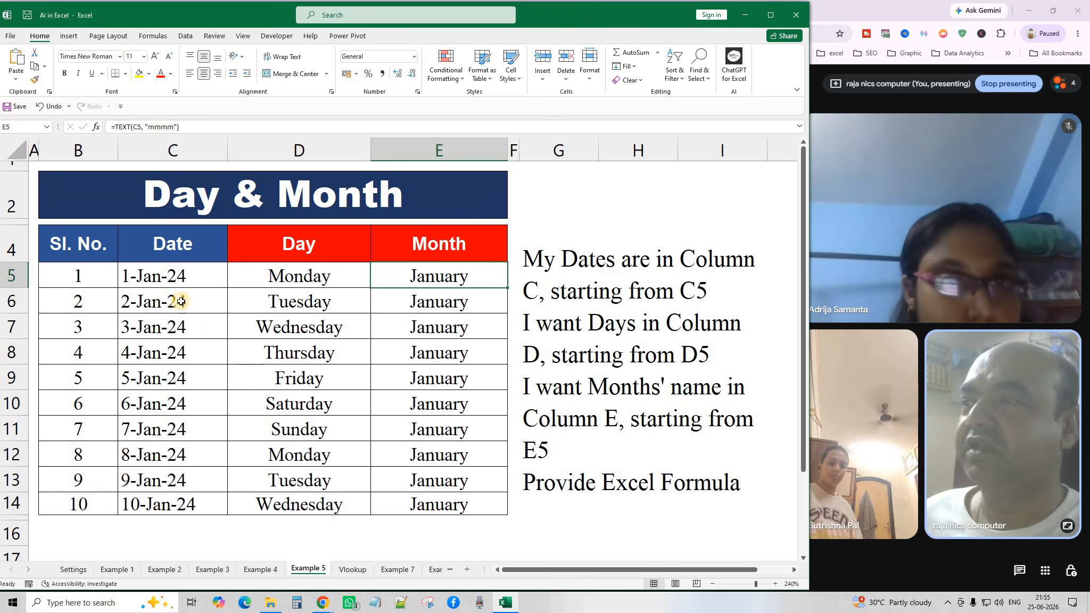
Change the year in C5's start-date formula so the dates begin in 2026.
double_click(170, 275)
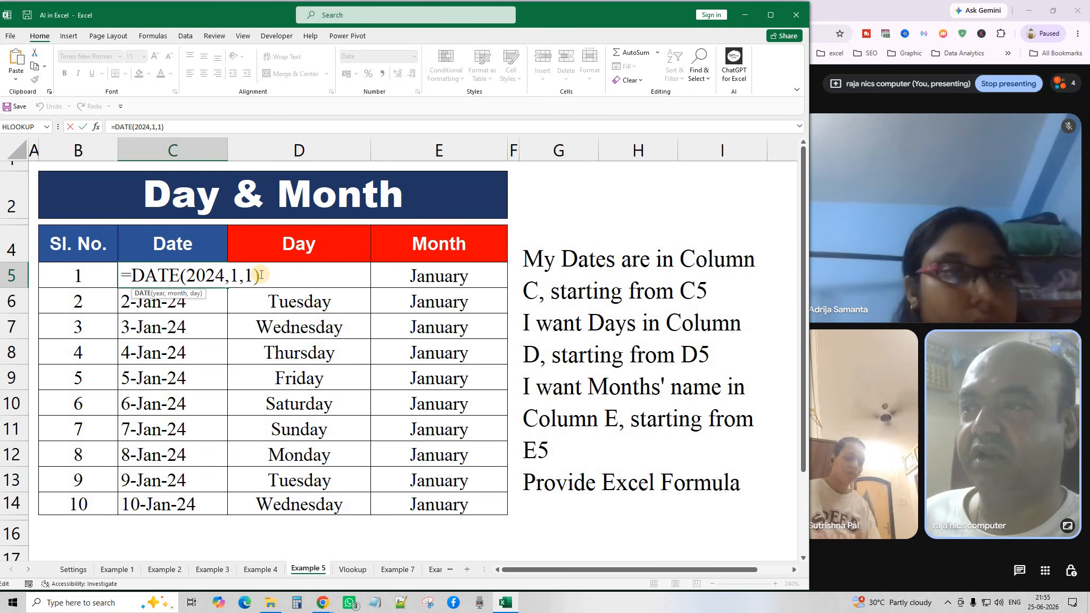
key("Return")
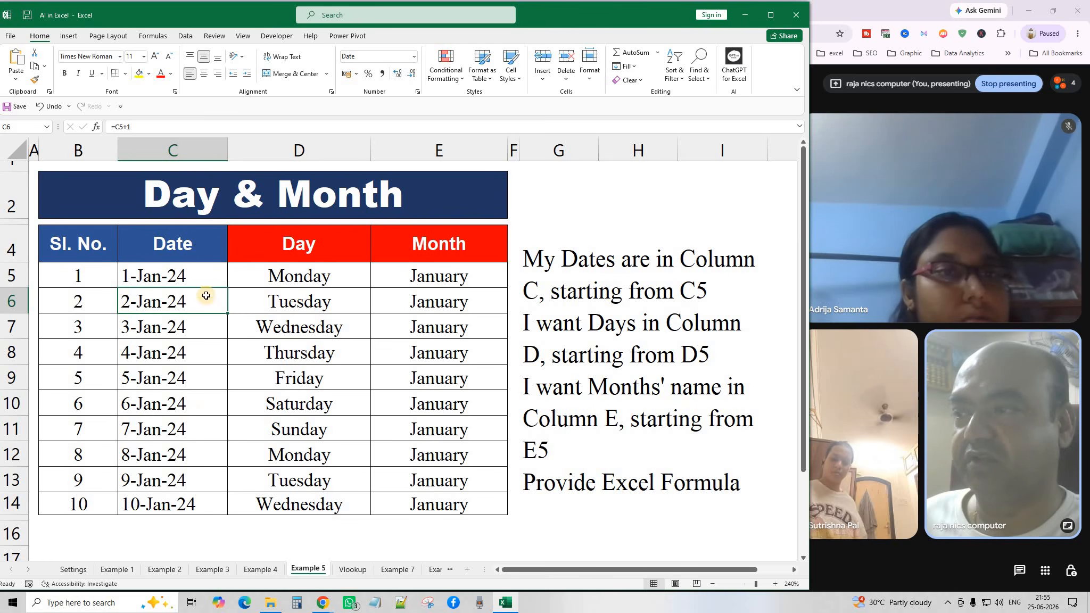
double_click(198, 276)
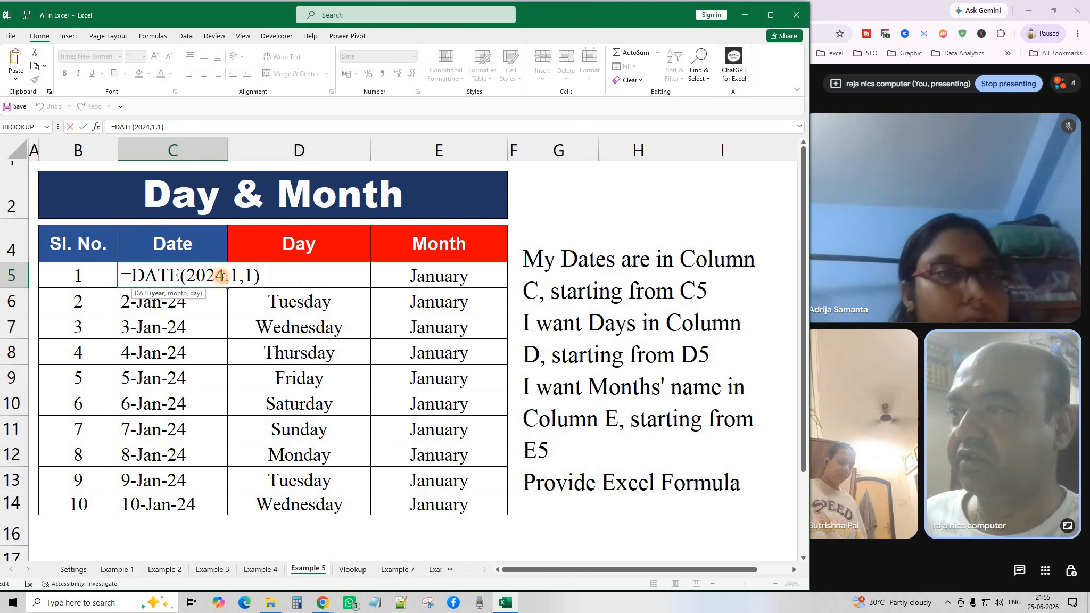
type("6")
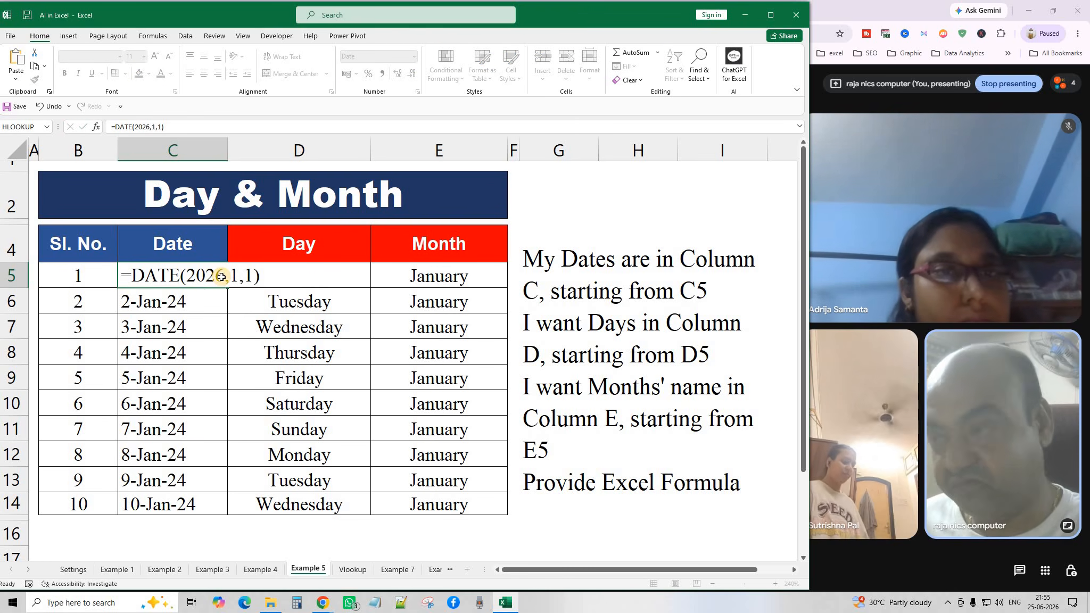
key("Return")
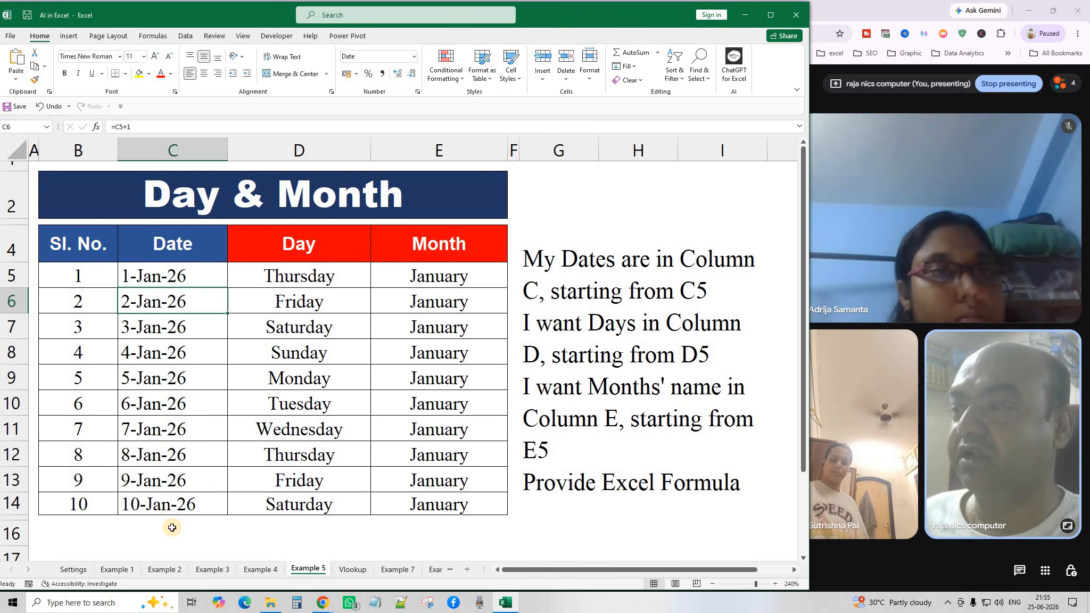
Review the date, day and month formulas, then delete the Day and Month results in rows 6–14.
left_click(306, 279)
left_click(445, 277)
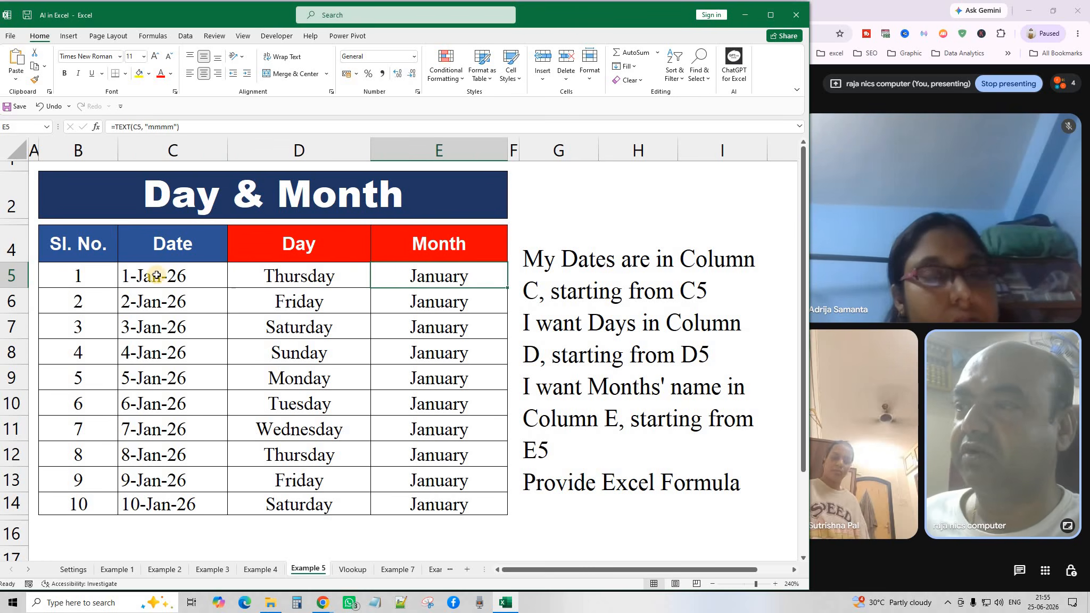
left_click_drag(160, 277, 181, 503)
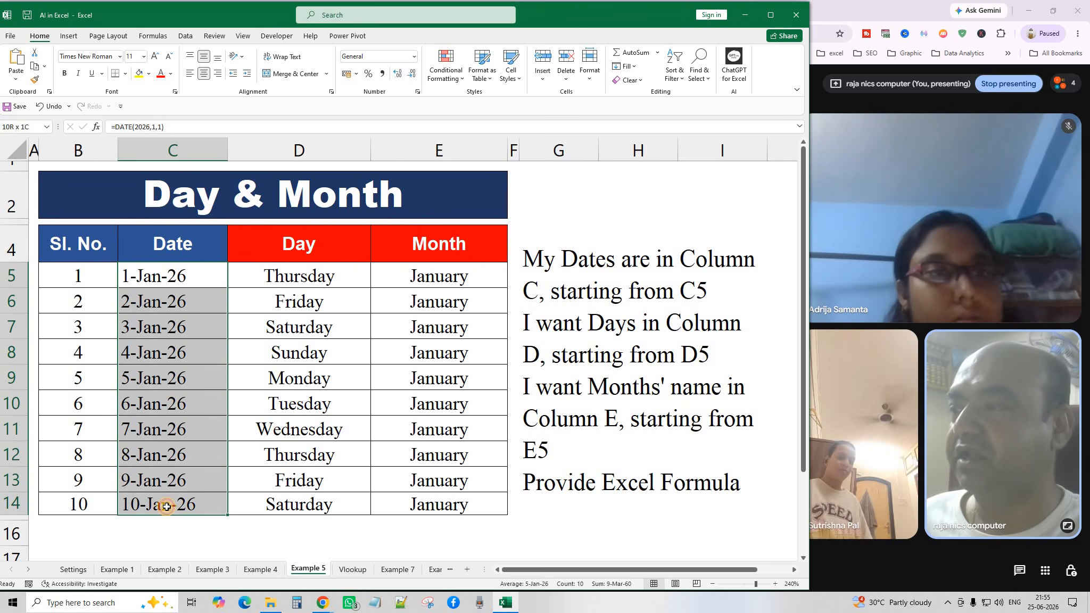
left_click(176, 280)
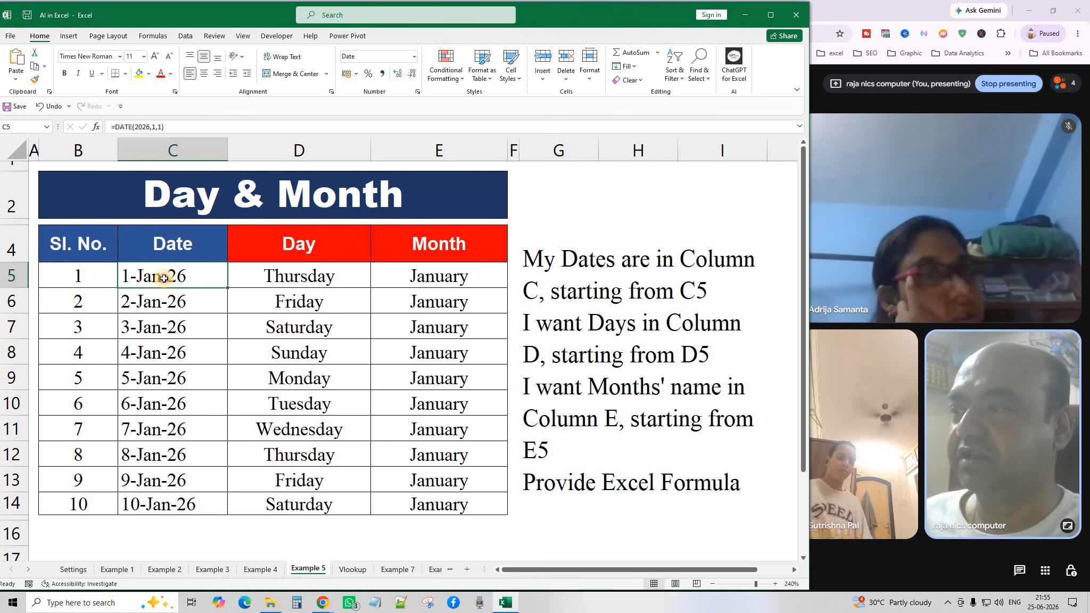
left_click(149, 308)
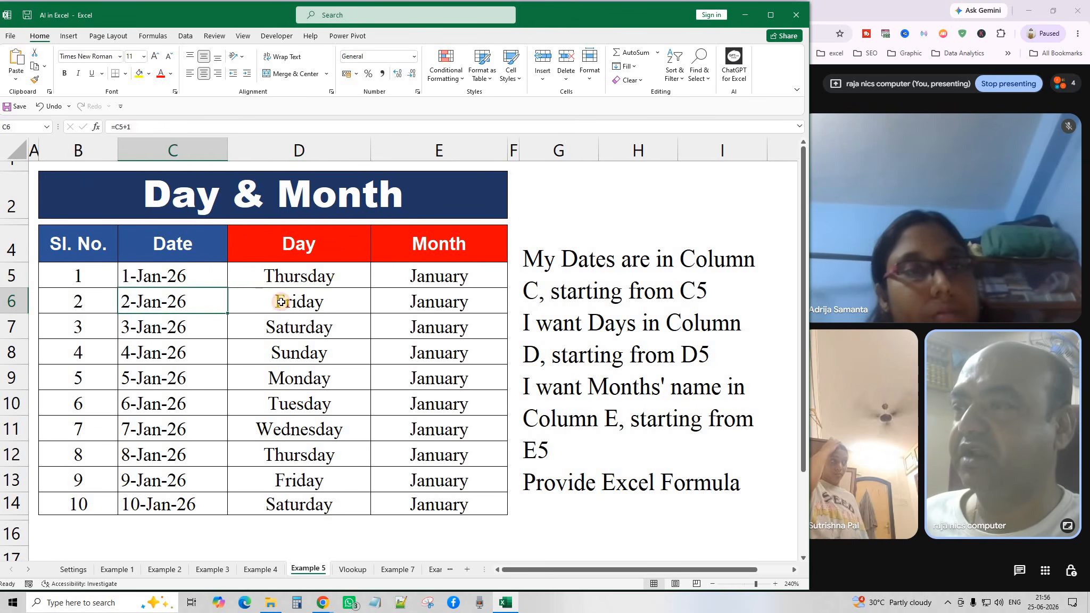
left_click(240, 276)
left_click(451, 277)
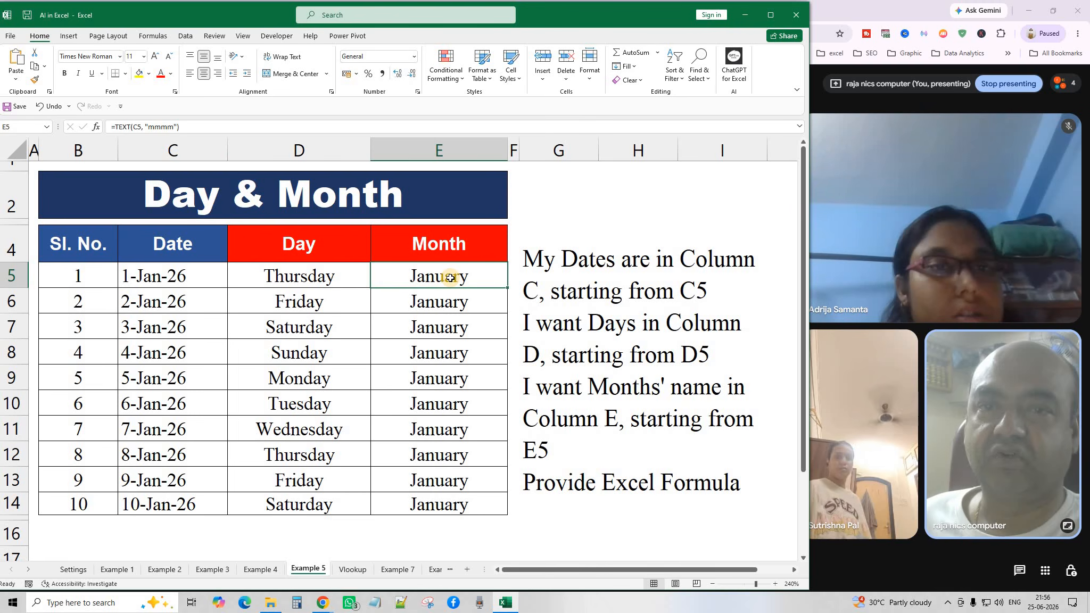
left_click_drag(445, 486, 442, 500)
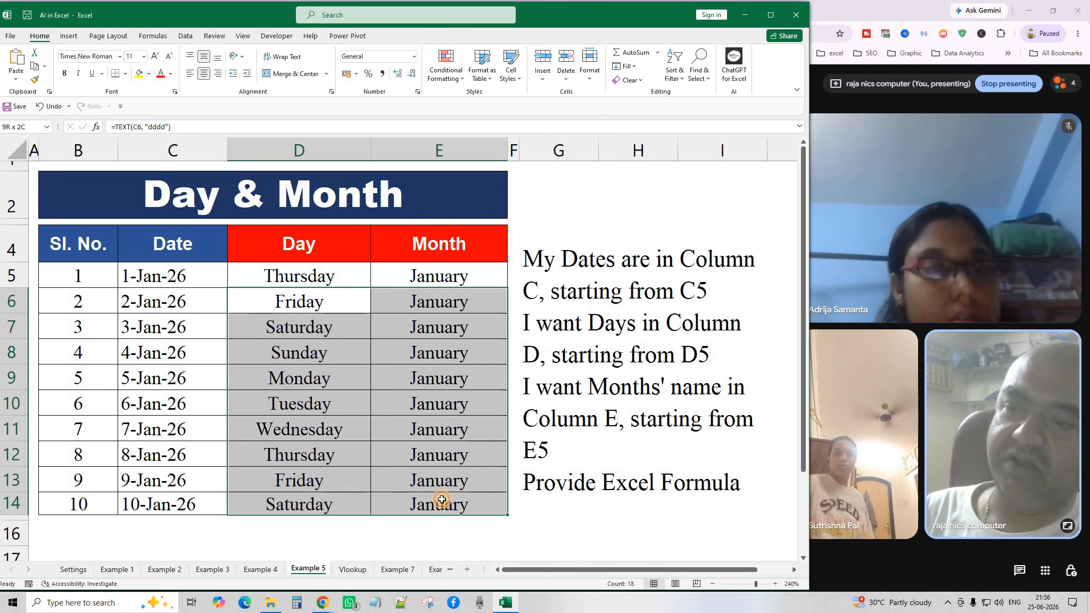
key("Delete")
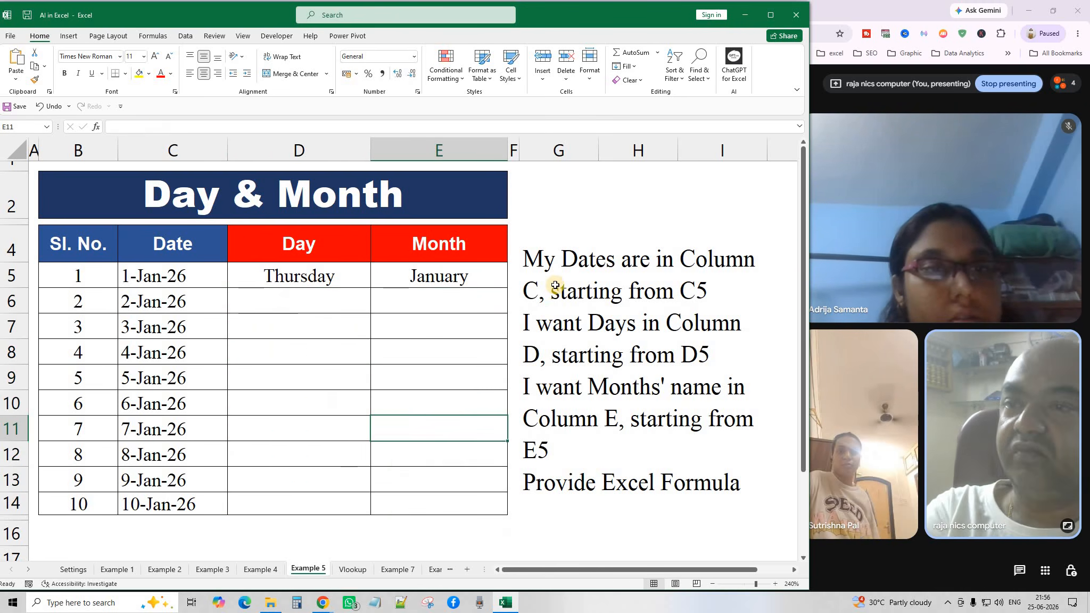
left_click(558, 275)
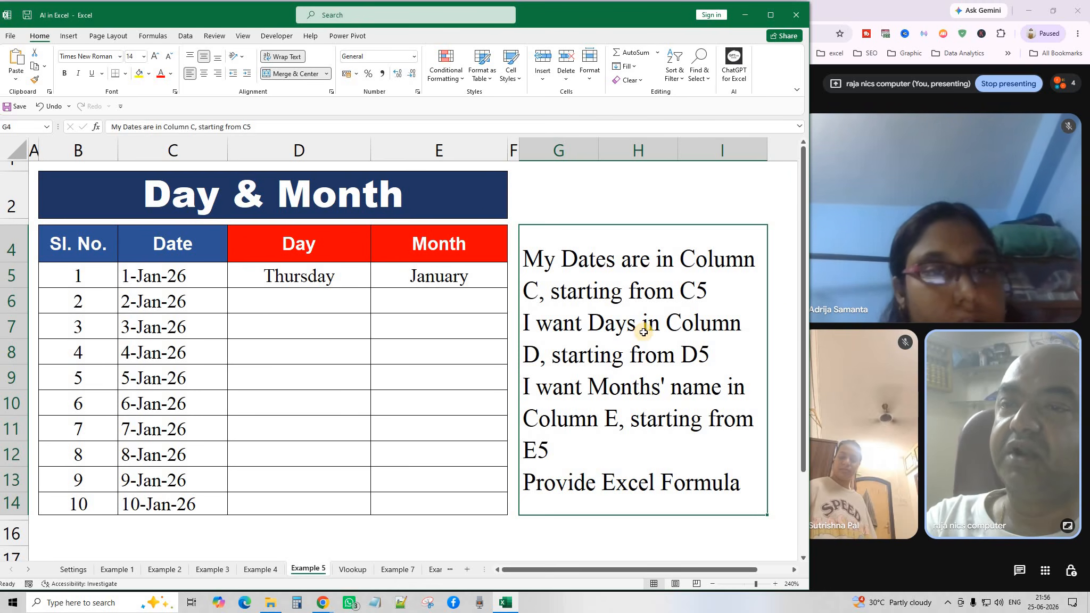
left_click(298, 282)
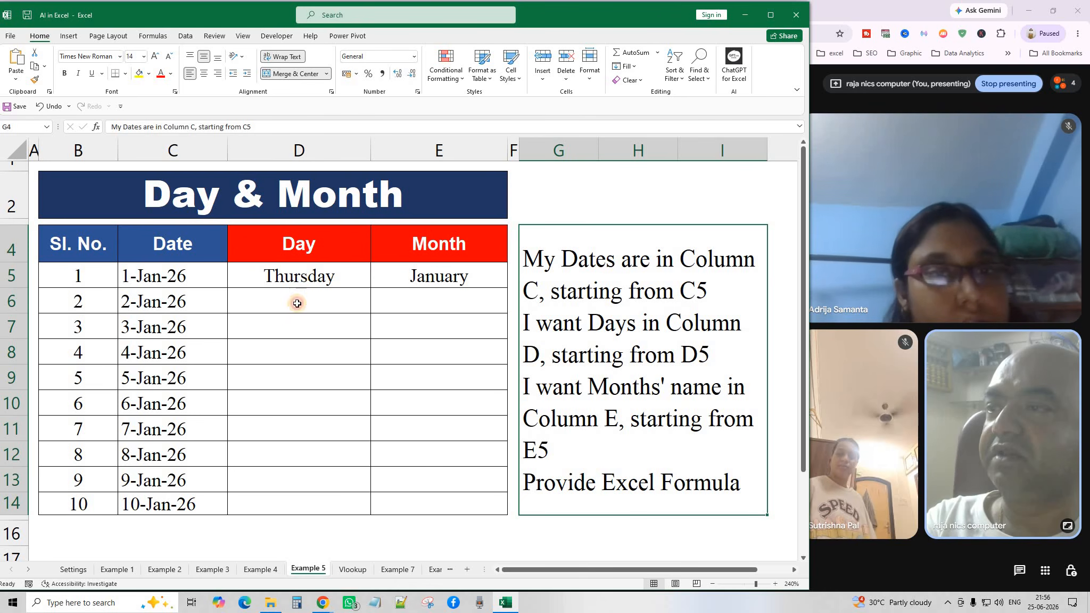
left_click(296, 298)
left_click(295, 280)
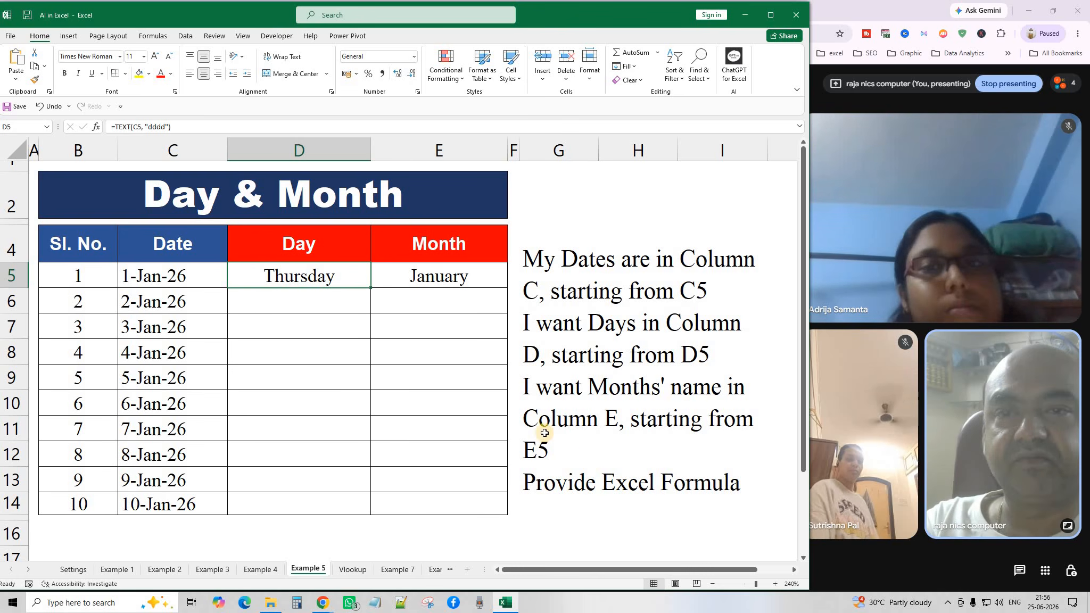
left_click(626, 332)
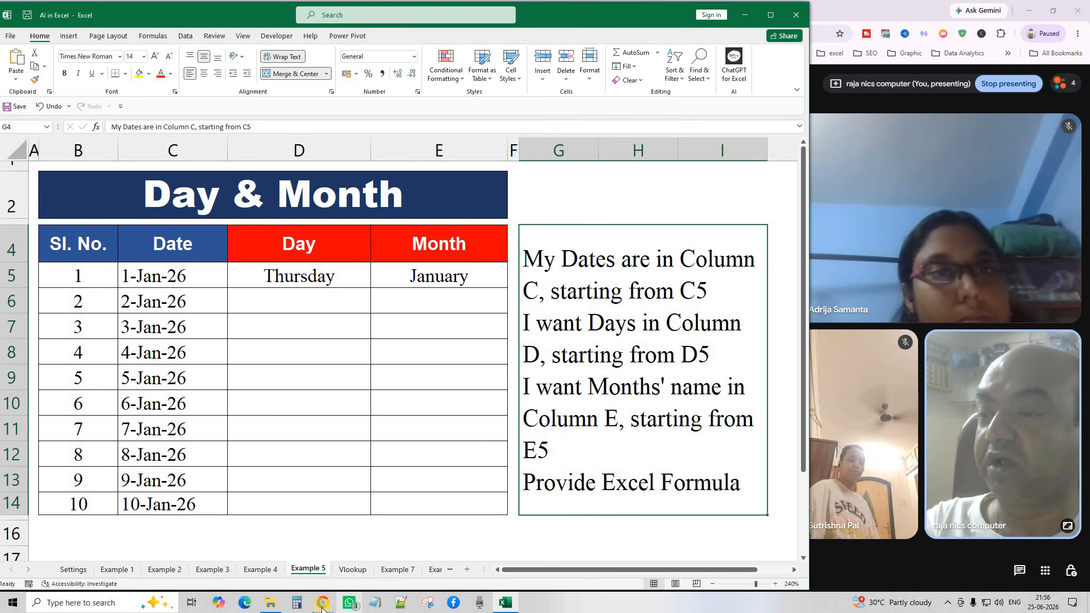
mouse_move(322, 607)
left_click(373, 522)
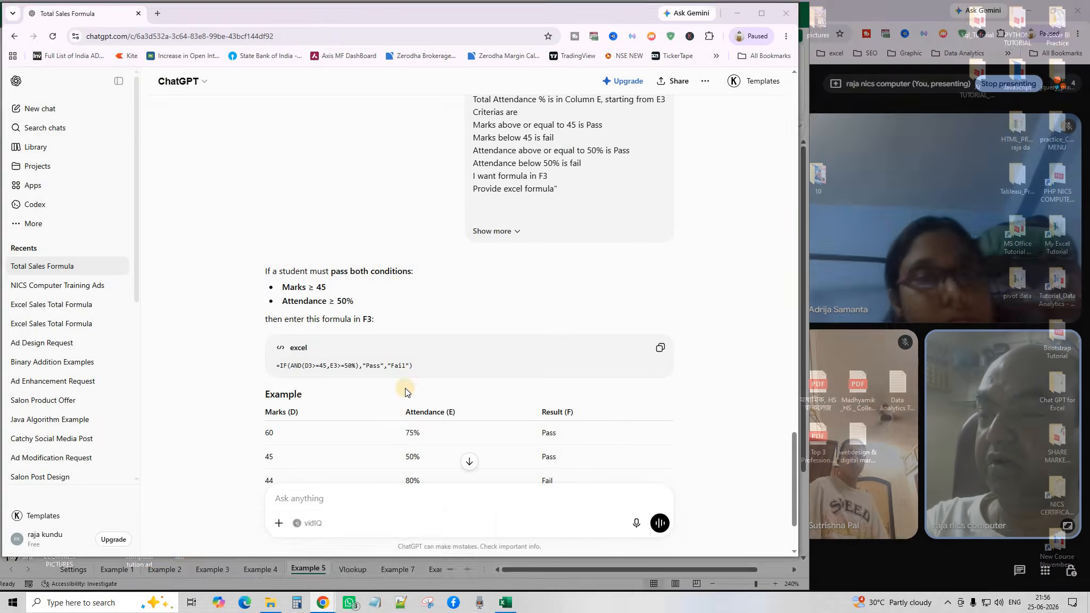
scroll(369, 482, "down", 2)
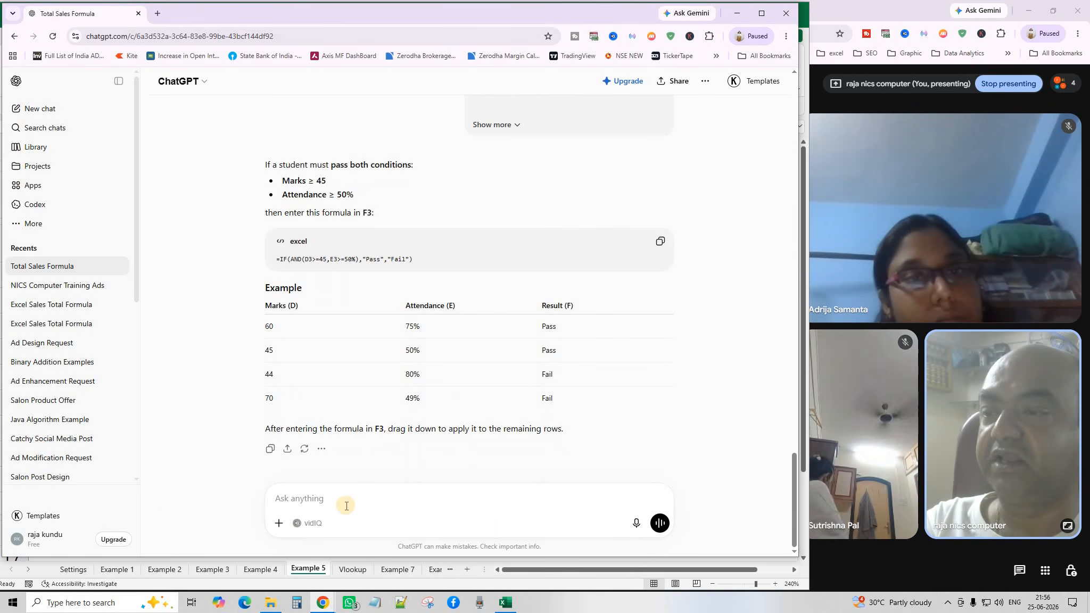
left_click(737, 16)
left_click(314, 275)
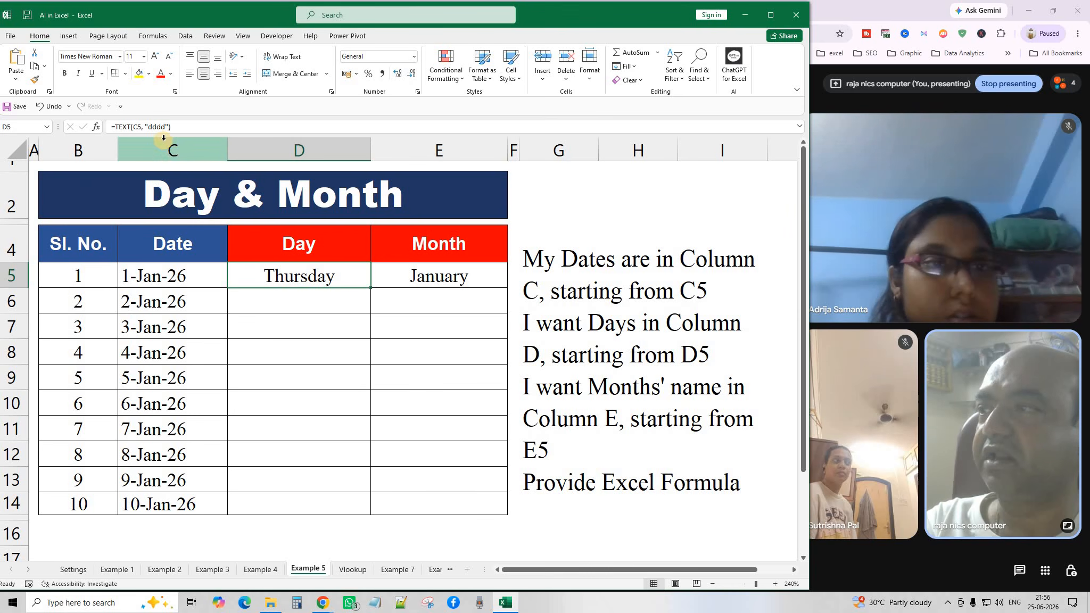
left_click_drag(177, 127, 92, 121)
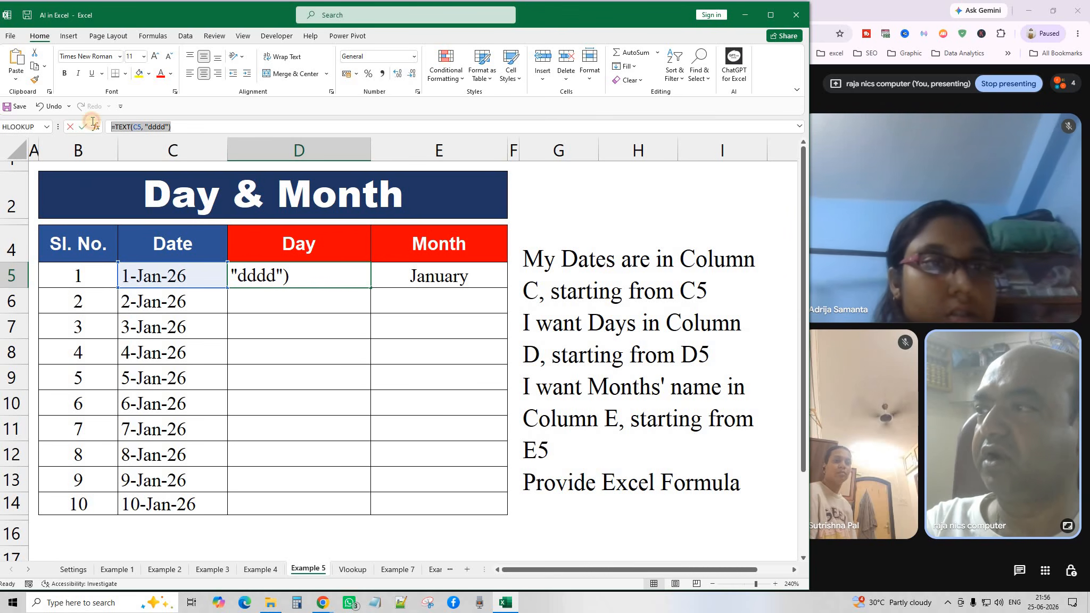
type("=")
left_click(313, 317)
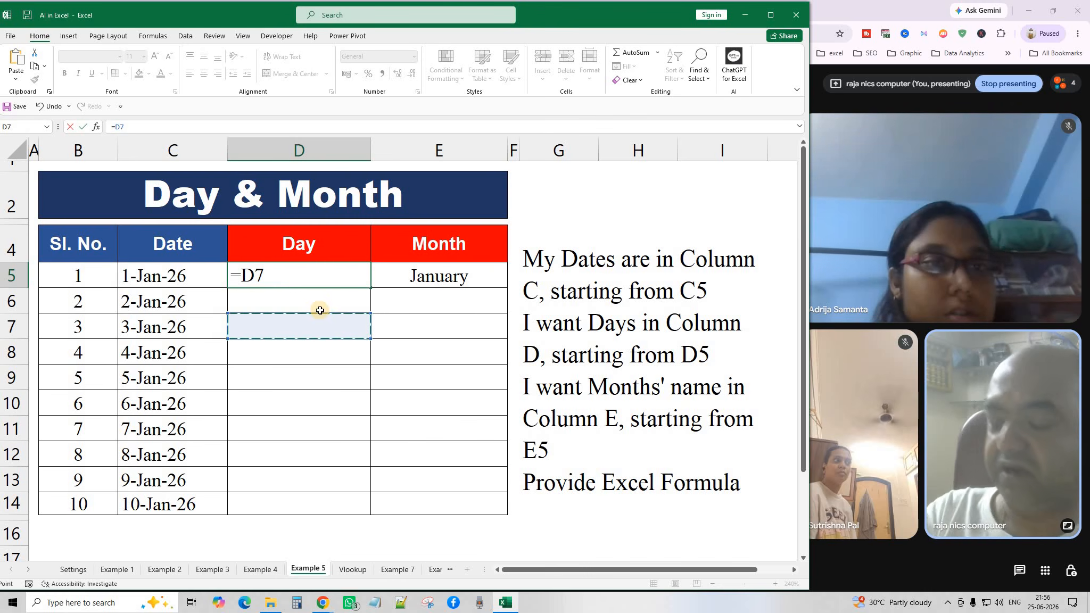
left_click(329, 353)
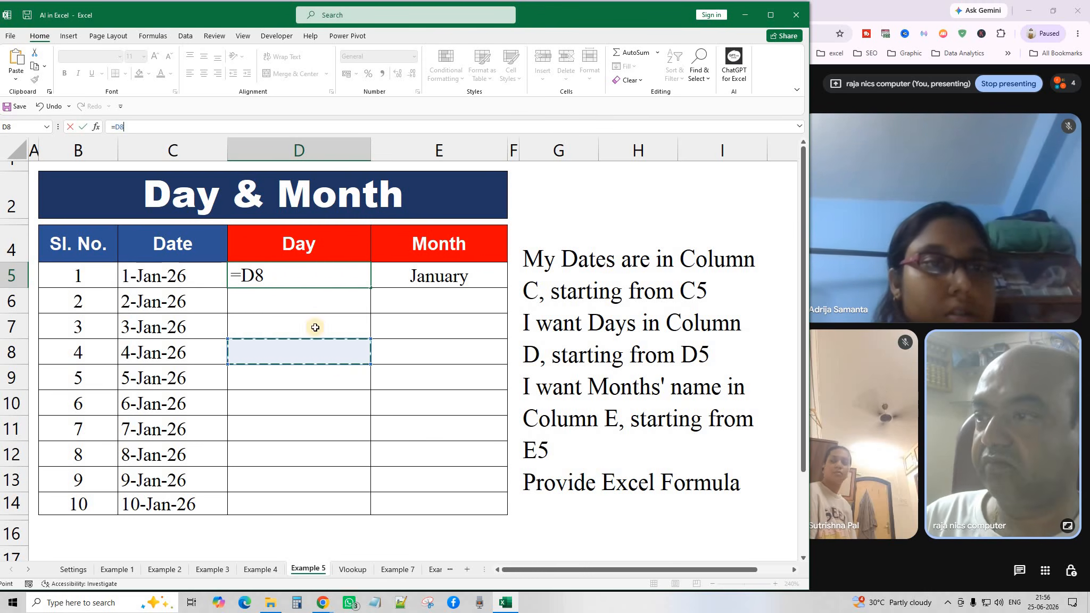
key("Escape")
left_click(323, 450)
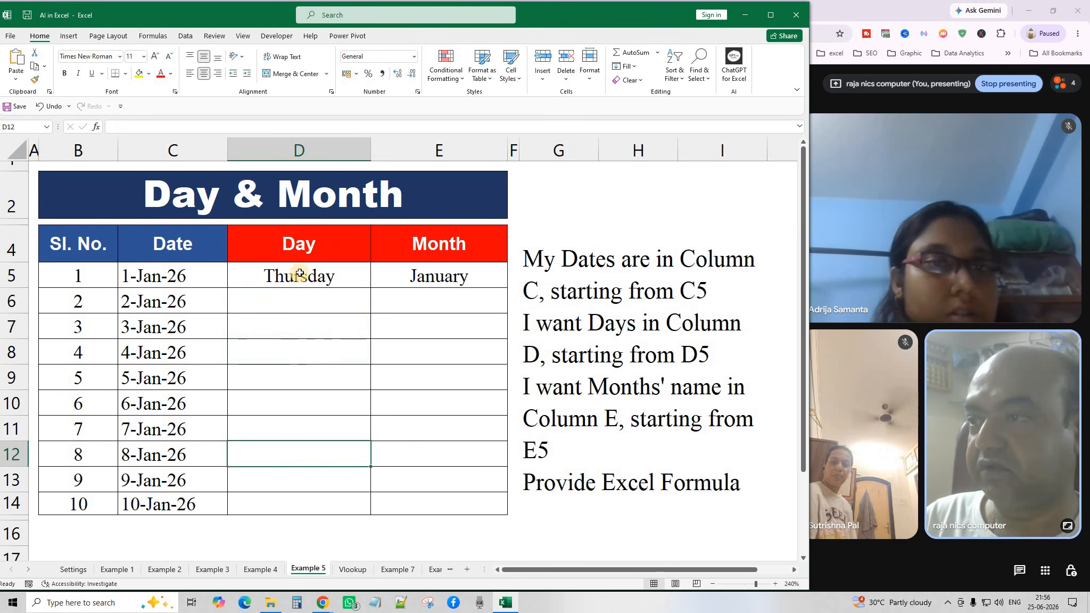
left_click(298, 275)
left_click(157, 126)
left_click_drag(98, 126, 96, 126)
key("ctrl+c")
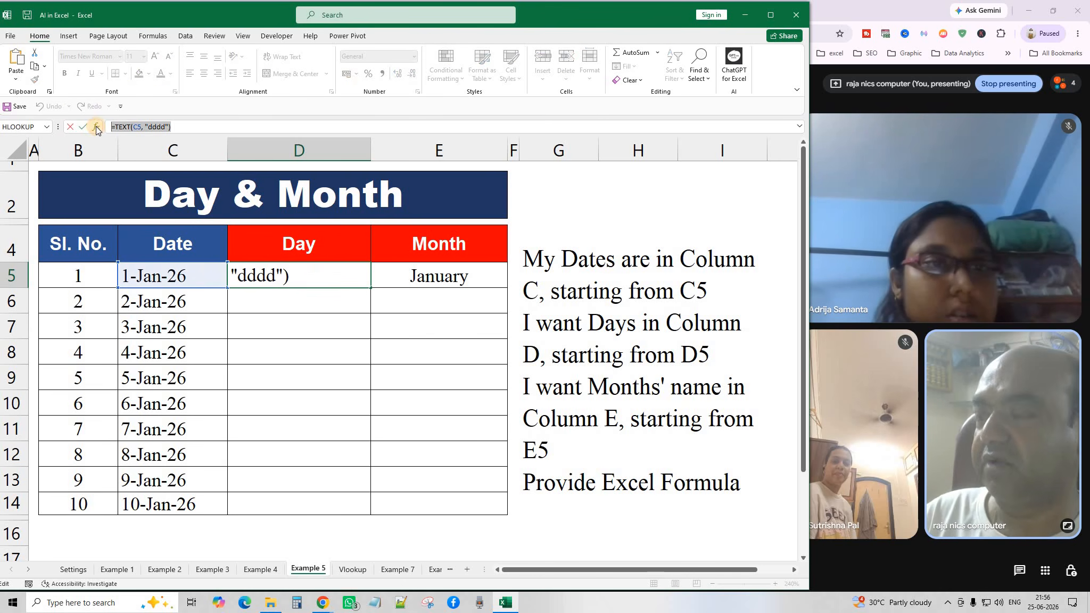
key("Down")
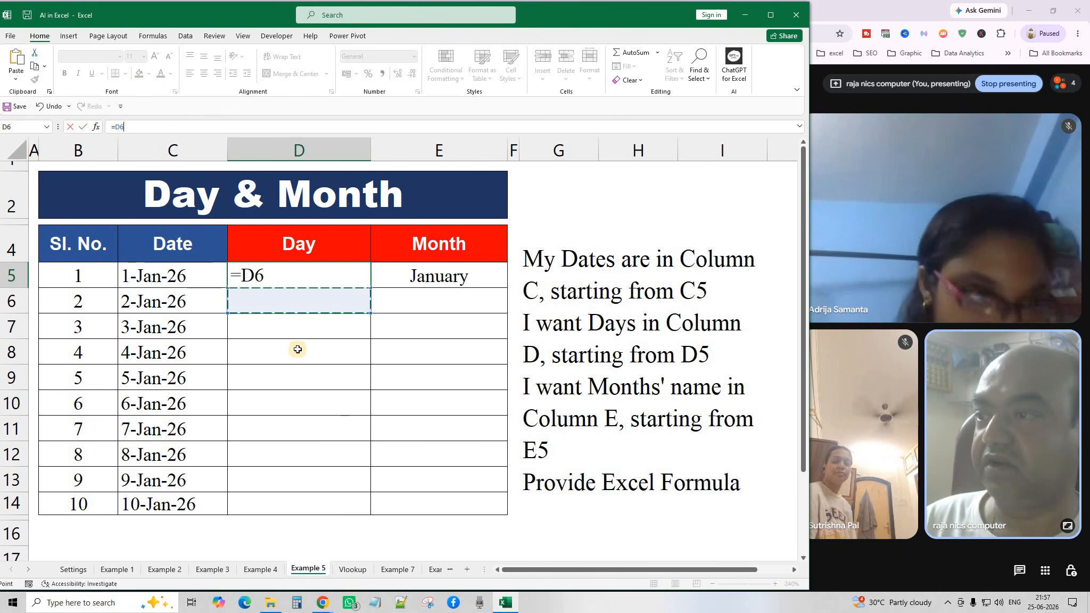
key("Escape")
left_click(316, 351)
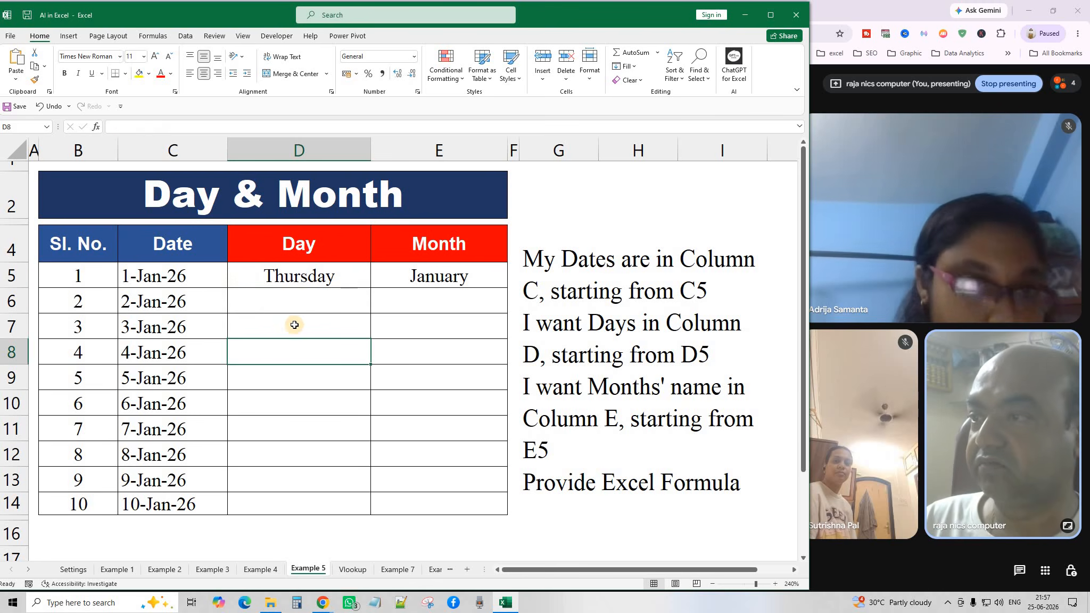
left_click(311, 333)
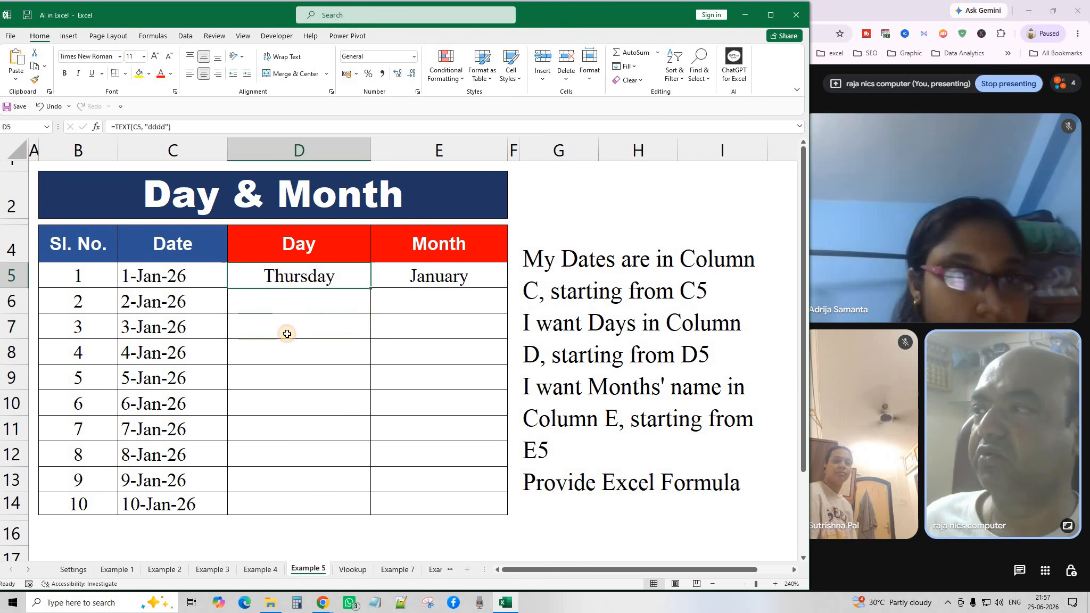
left_click(16, 61)
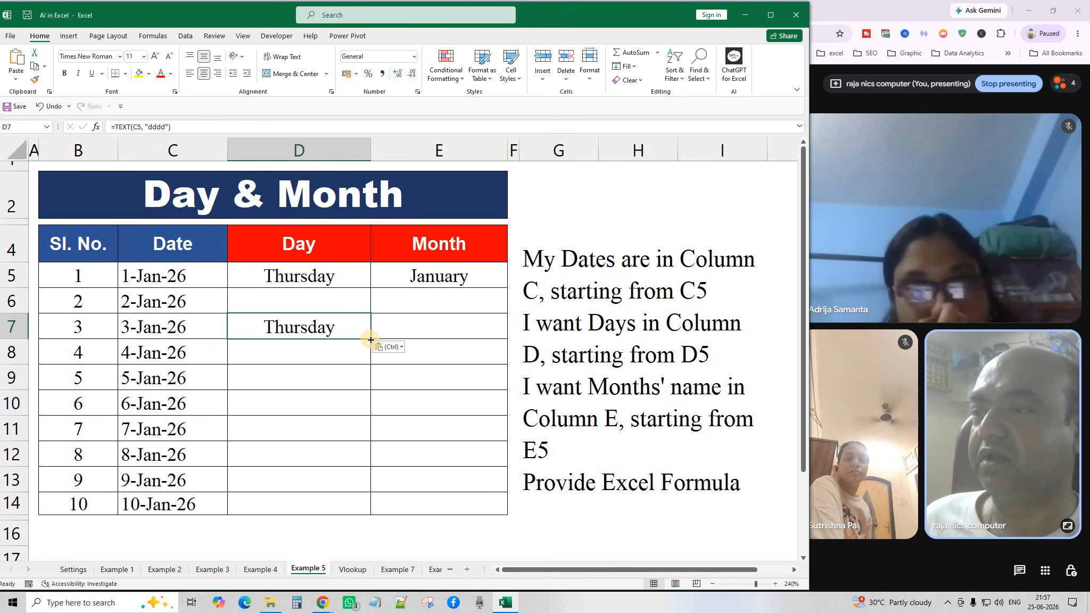
left_click_drag(366, 407, 360, 506)
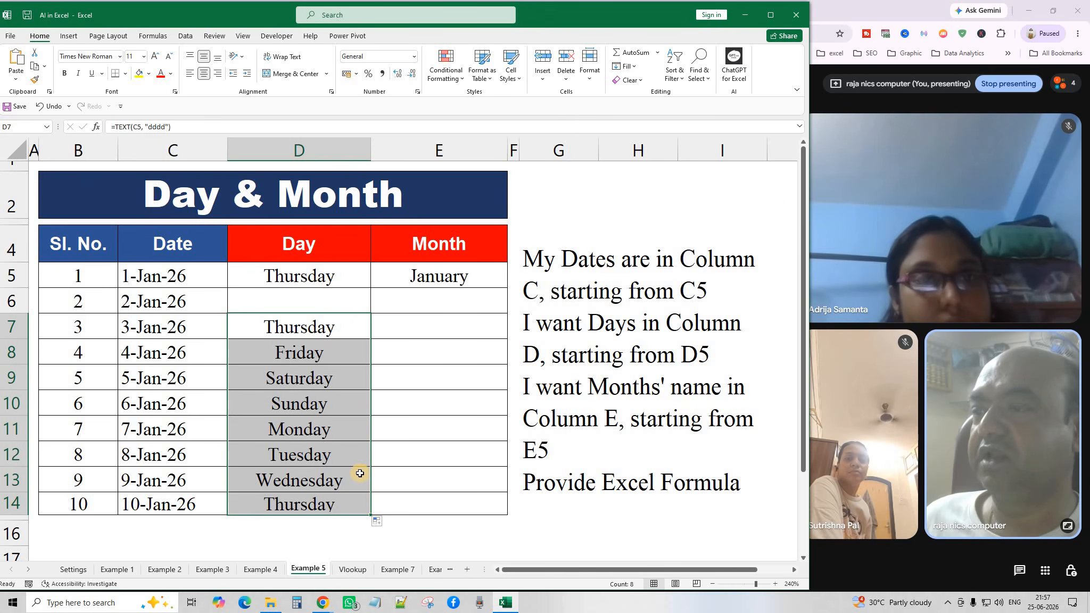
left_click_drag(323, 326, 320, 500)
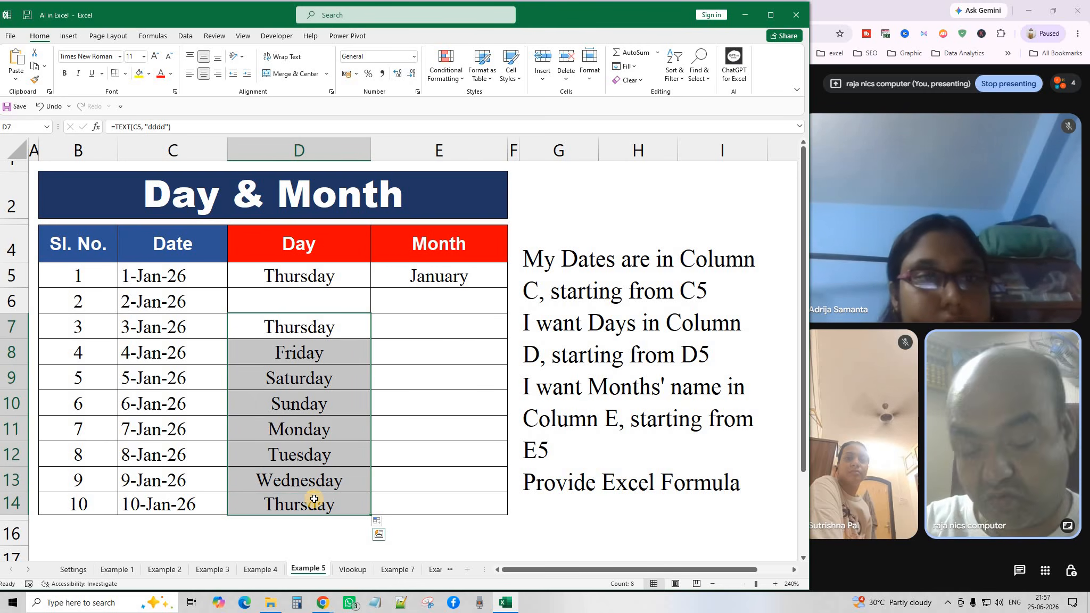
key("Delete")
left_click(295, 275)
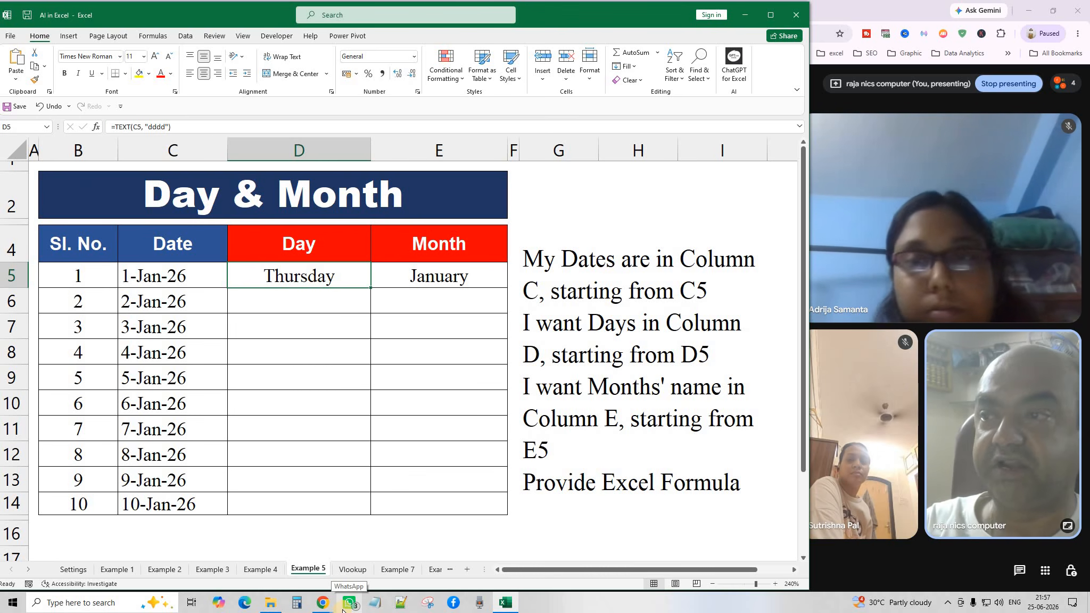
left_click(439, 276)
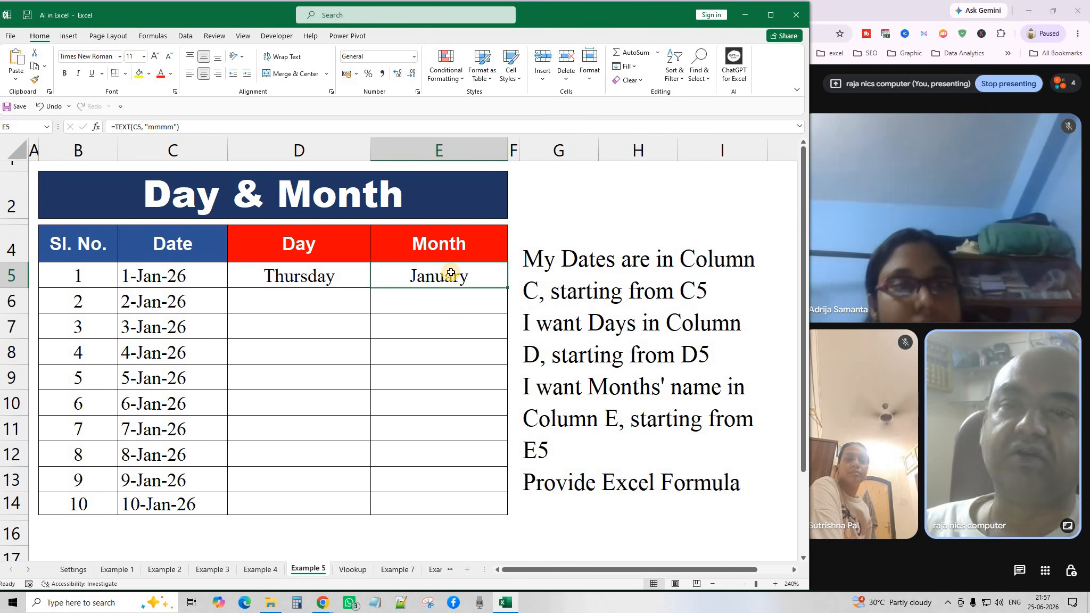
left_click(627, 421)
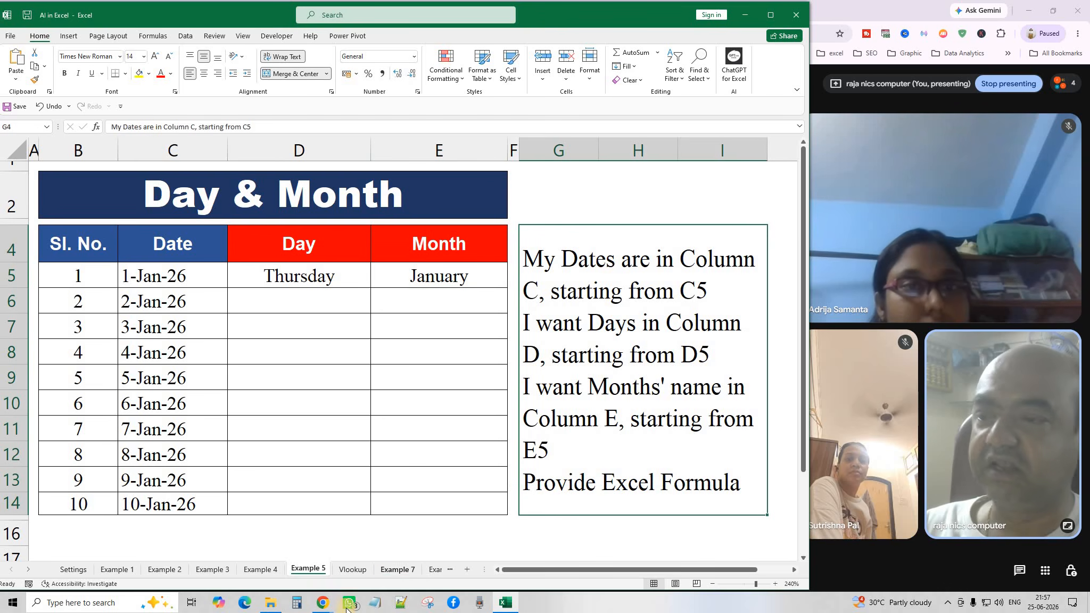
mouse_move(323, 603)
left_click(416, 523)
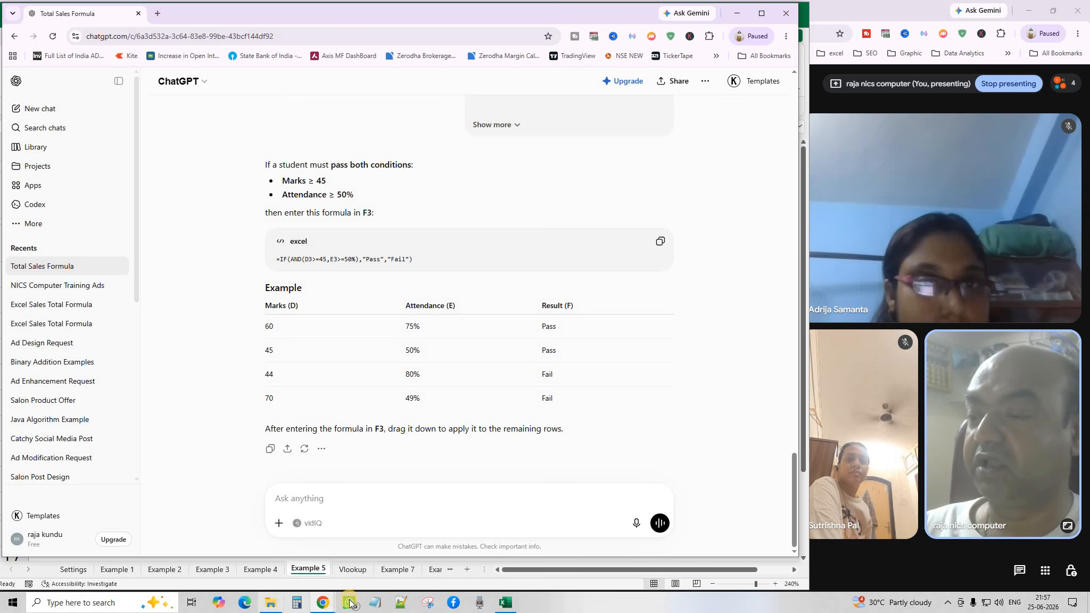
left_click(505, 602)
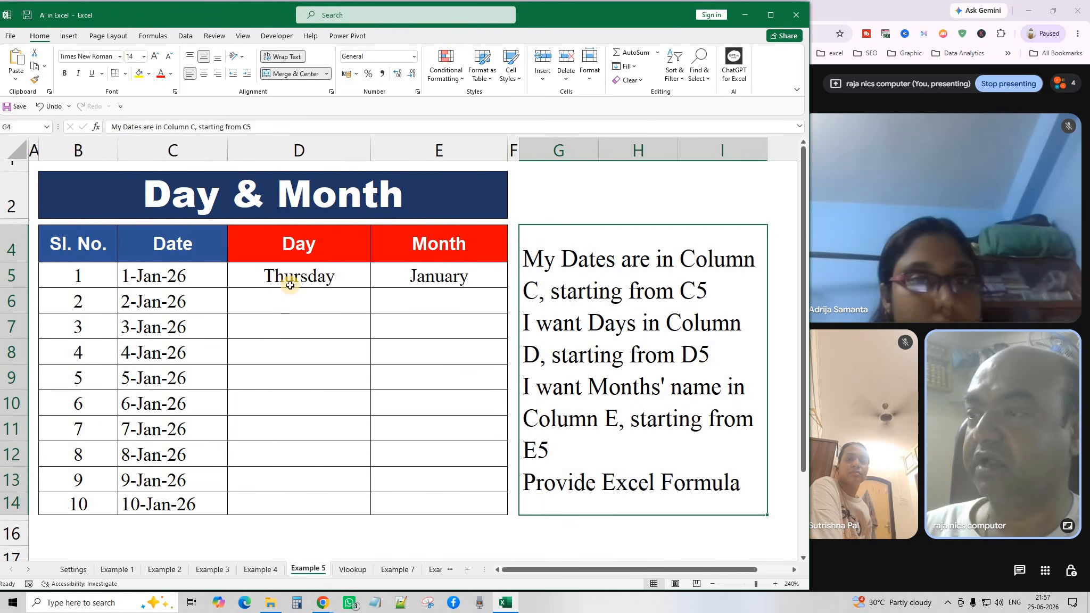
left_click(330, 437)
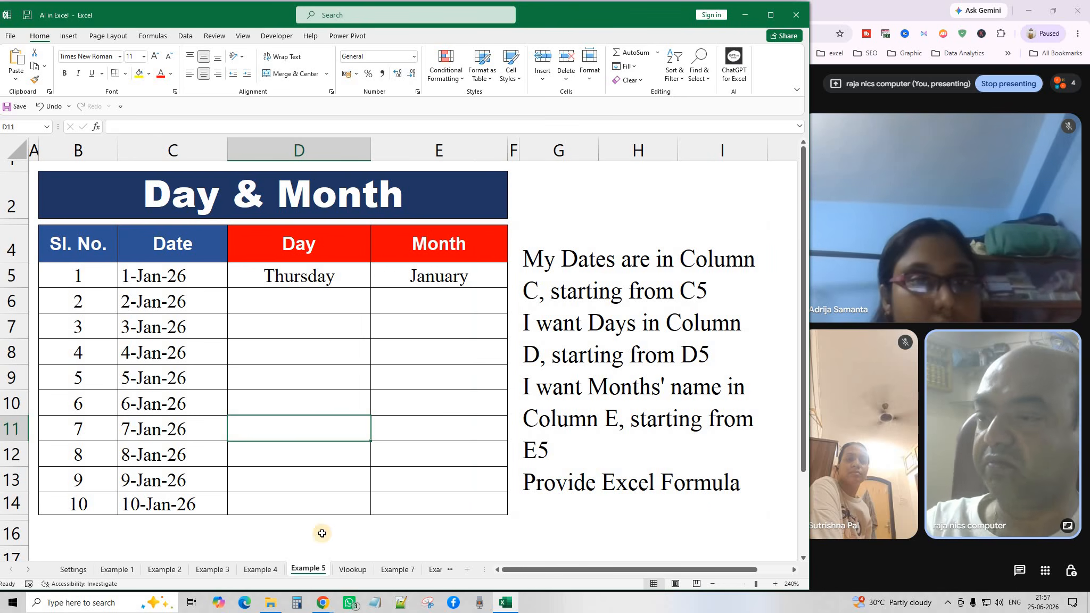
left_click(353, 570)
scroll(288, 404, "up", 4)
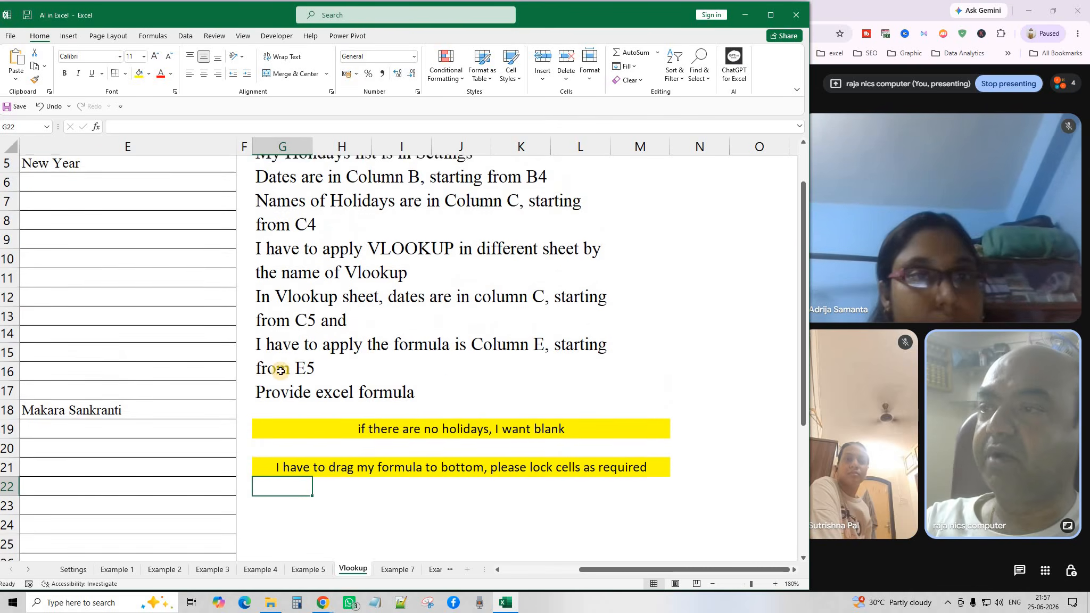
left_click_drag(580, 572, 517, 572)
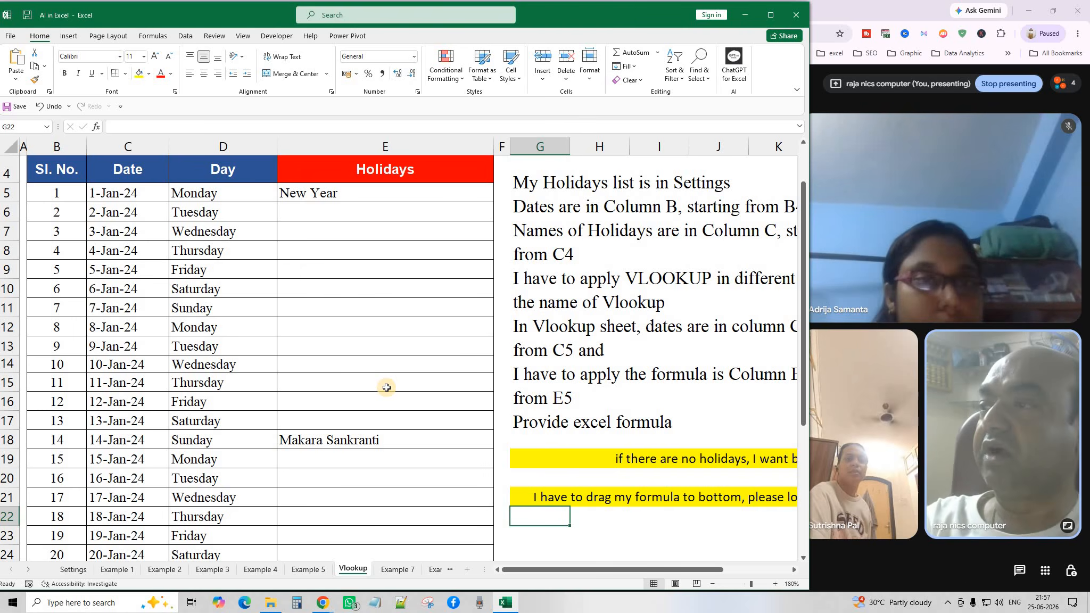
scroll(387, 388, "up", 1)
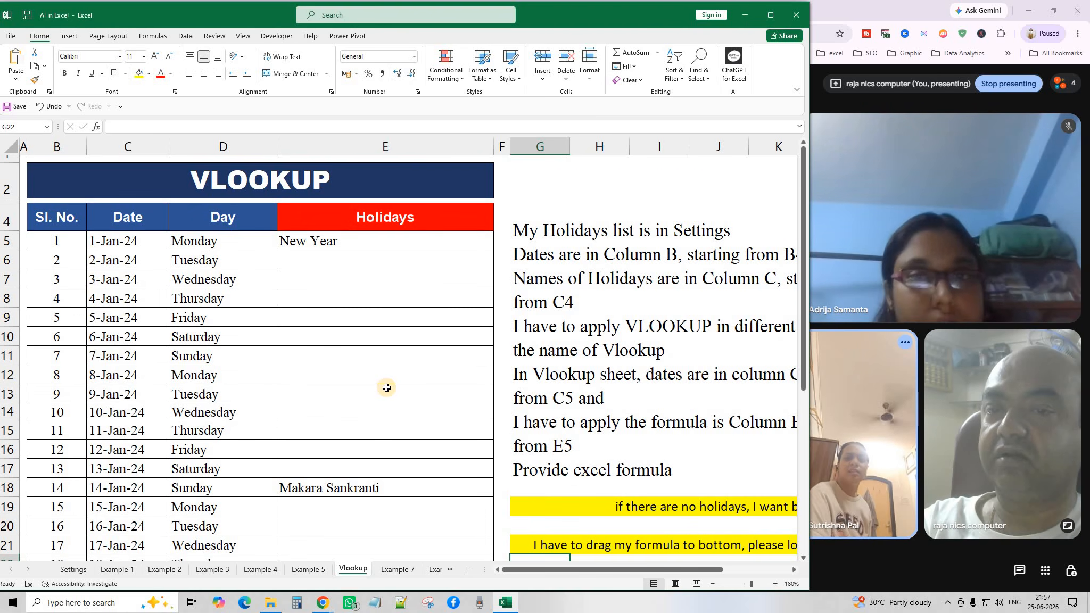
scroll(387, 388, "down", 2)
scroll(386, 388, "up", 2)
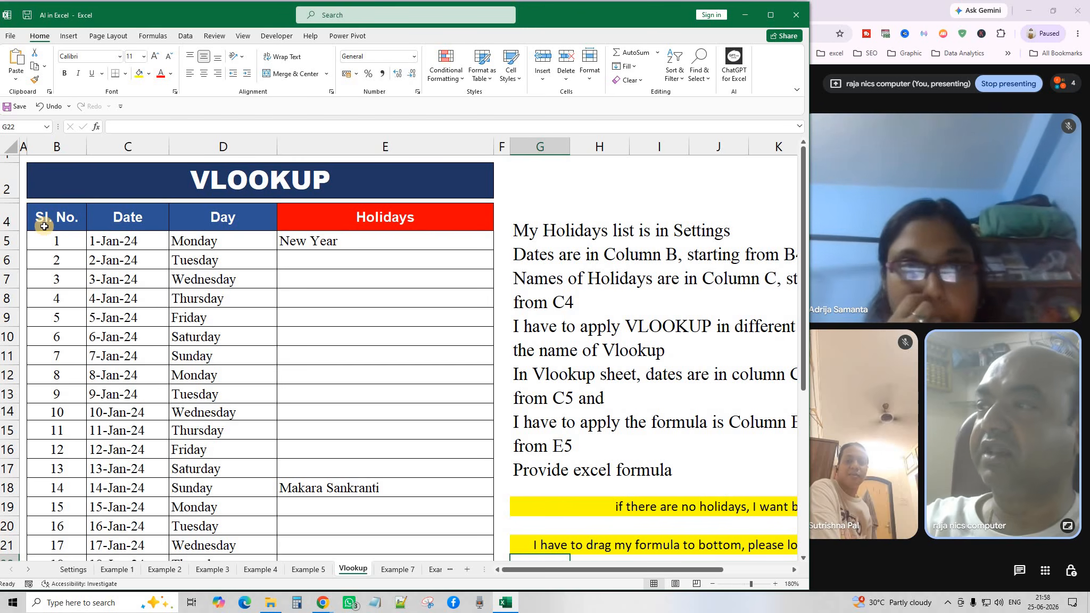
left_click_drag(53, 244, 63, 519)
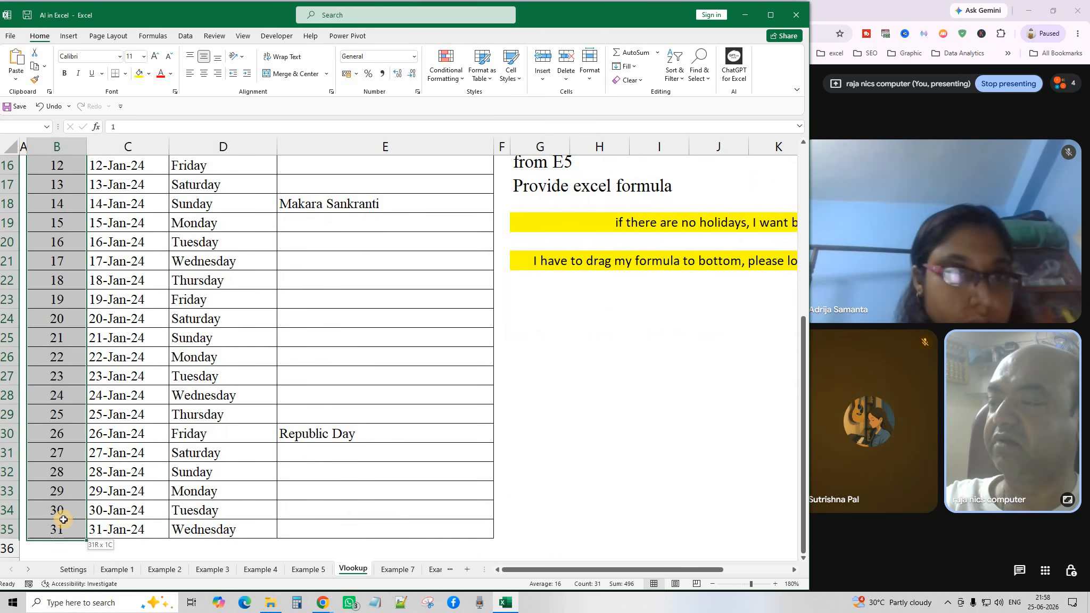
left_click(221, 323)
scroll(222, 322, "up", 5)
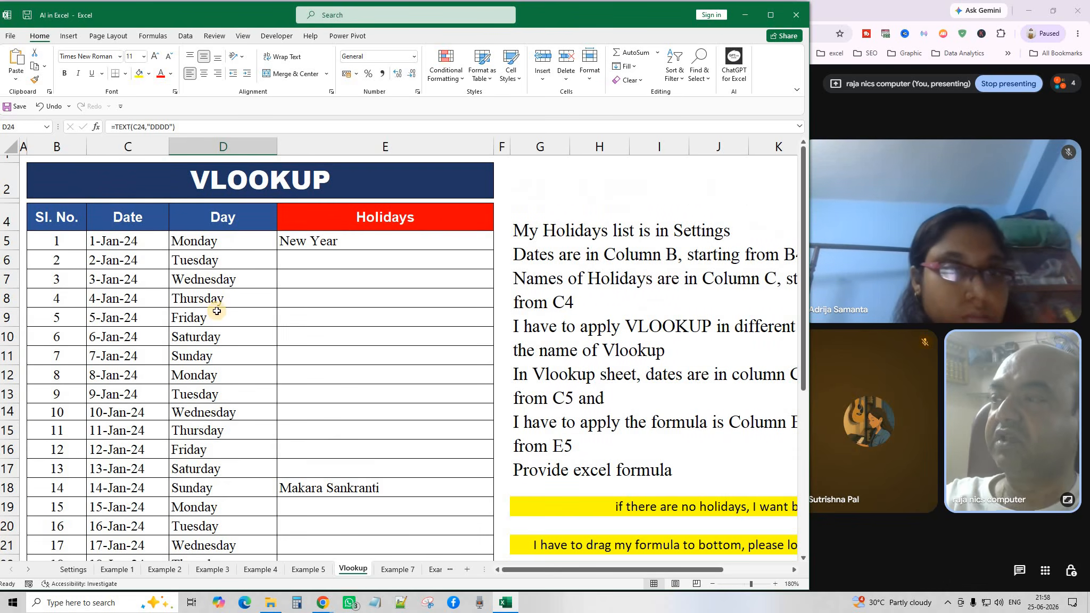
left_click(123, 237)
double_click(133, 241)
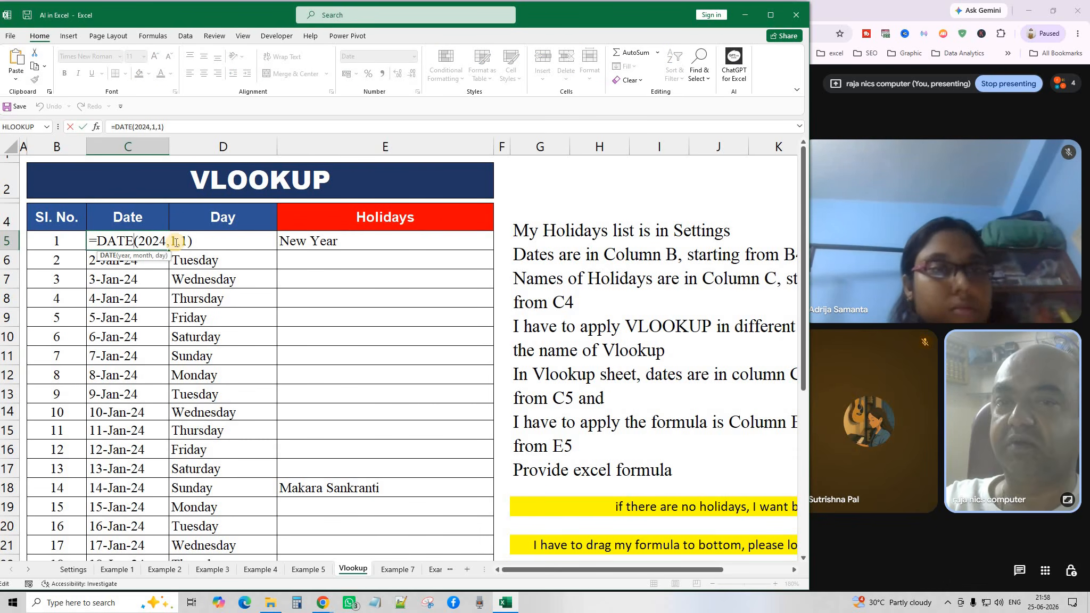
key("Return")
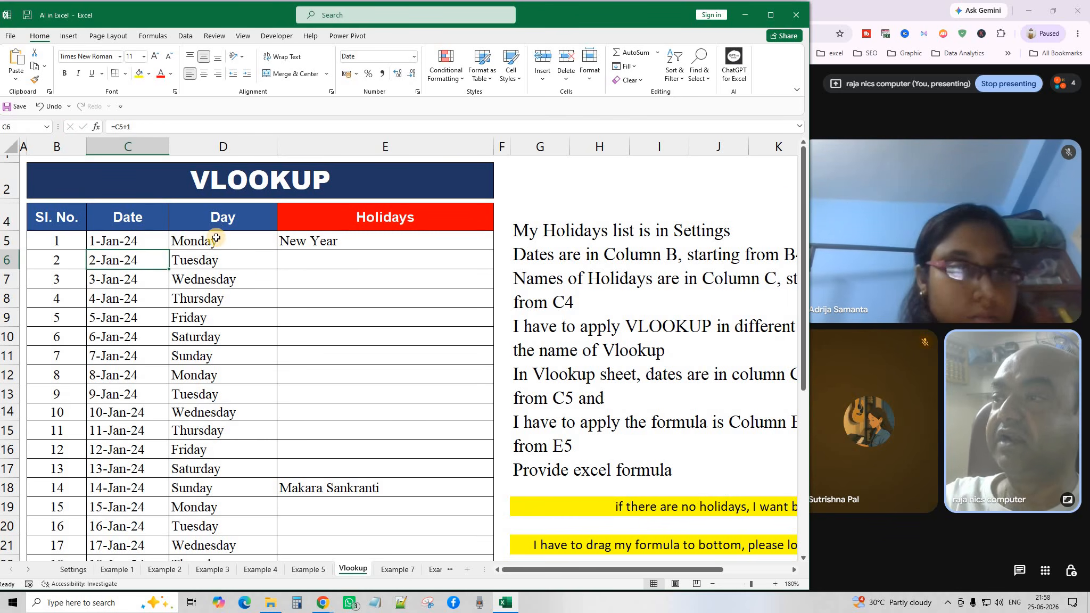
double_click(216, 241)
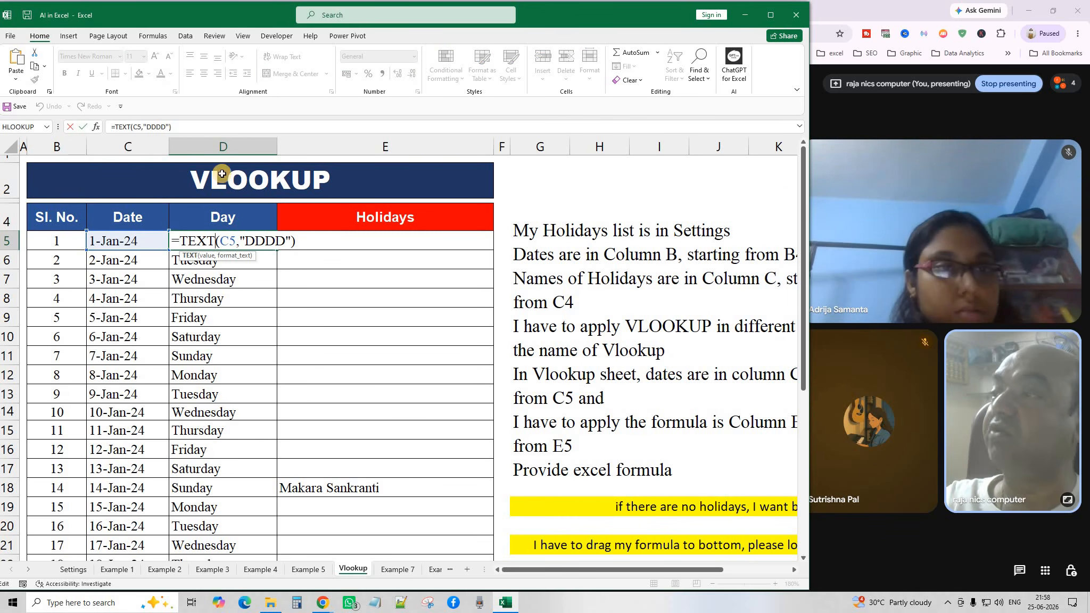
key("Return")
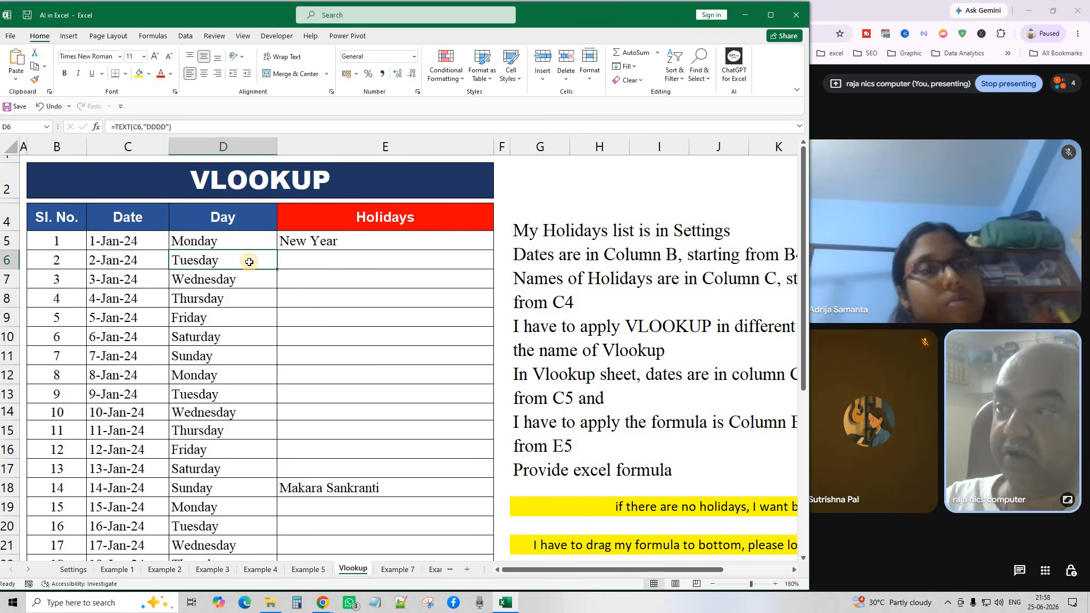
scroll(223, 387, "down", 4)
scroll(222, 386, "up", 4)
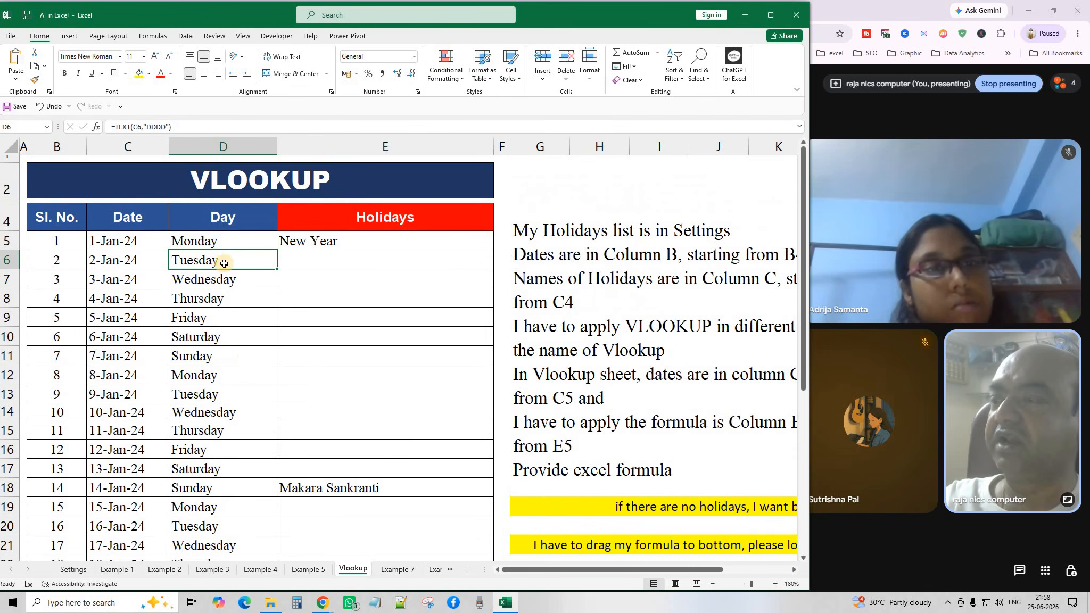
scroll(242, 365, "down", 6)
scroll(236, 365, "up", 6)
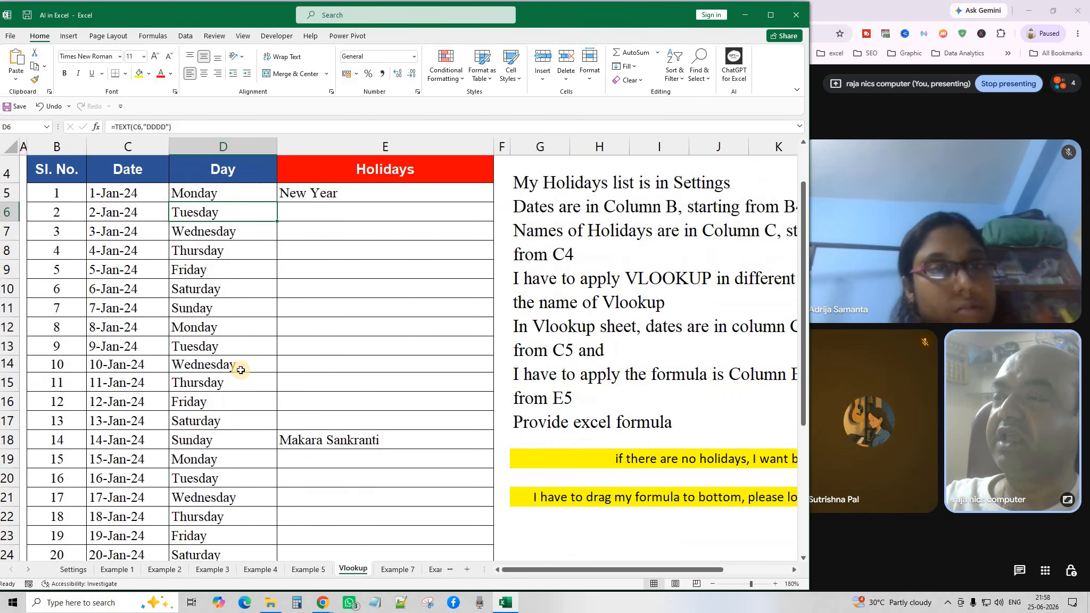
left_click(355, 240)
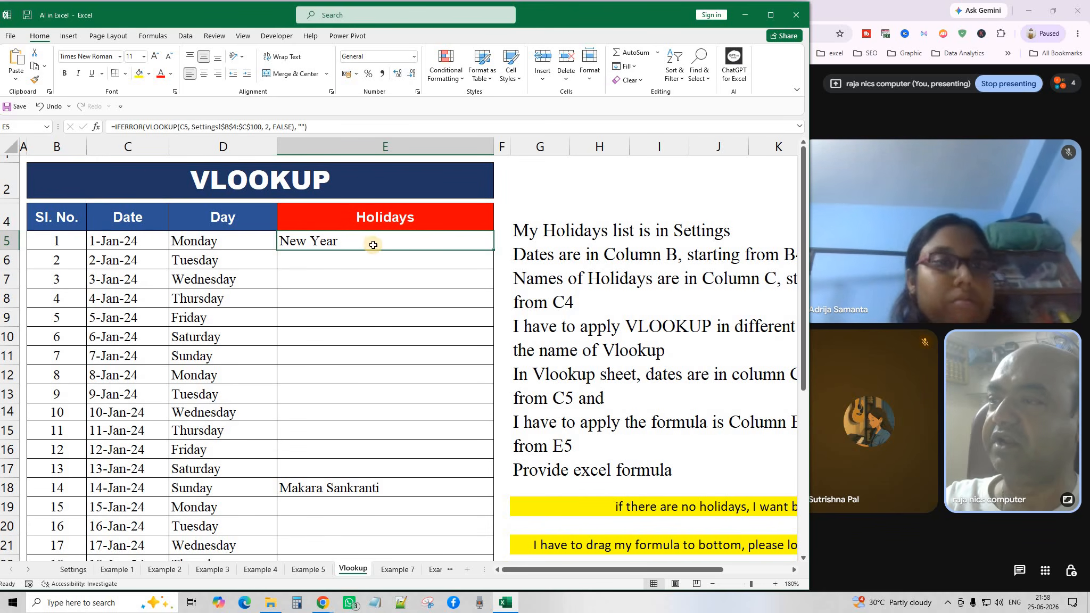
left_click(332, 494)
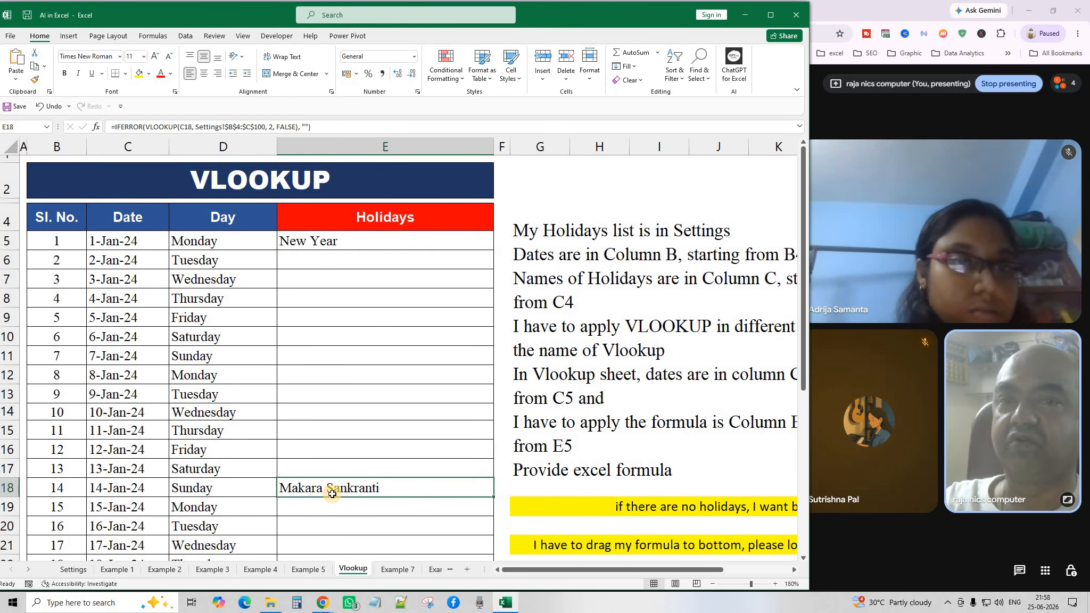
left_click(112, 246)
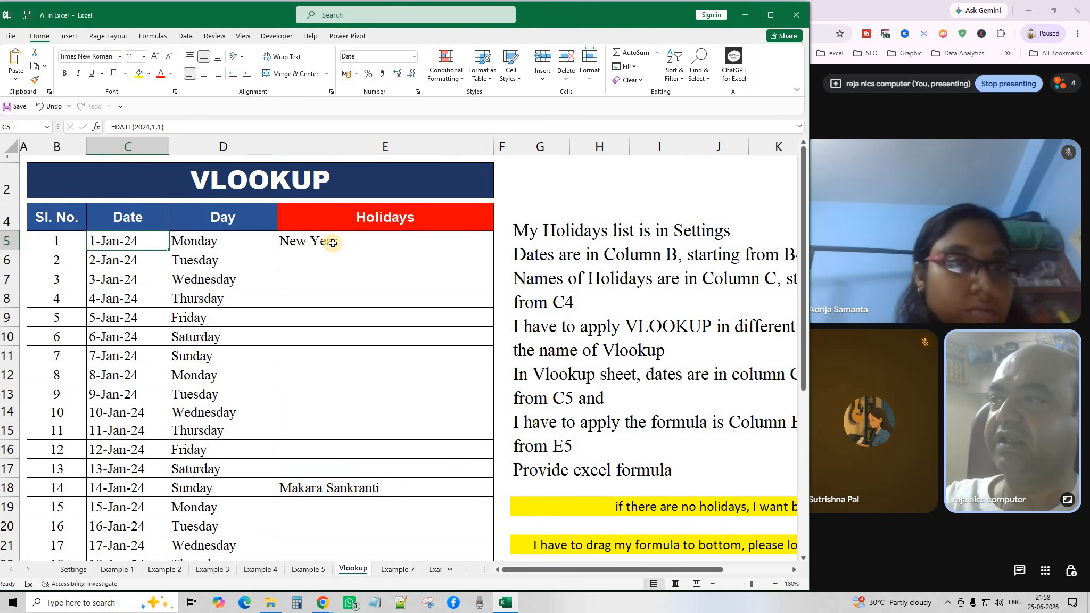
left_click(332, 243)
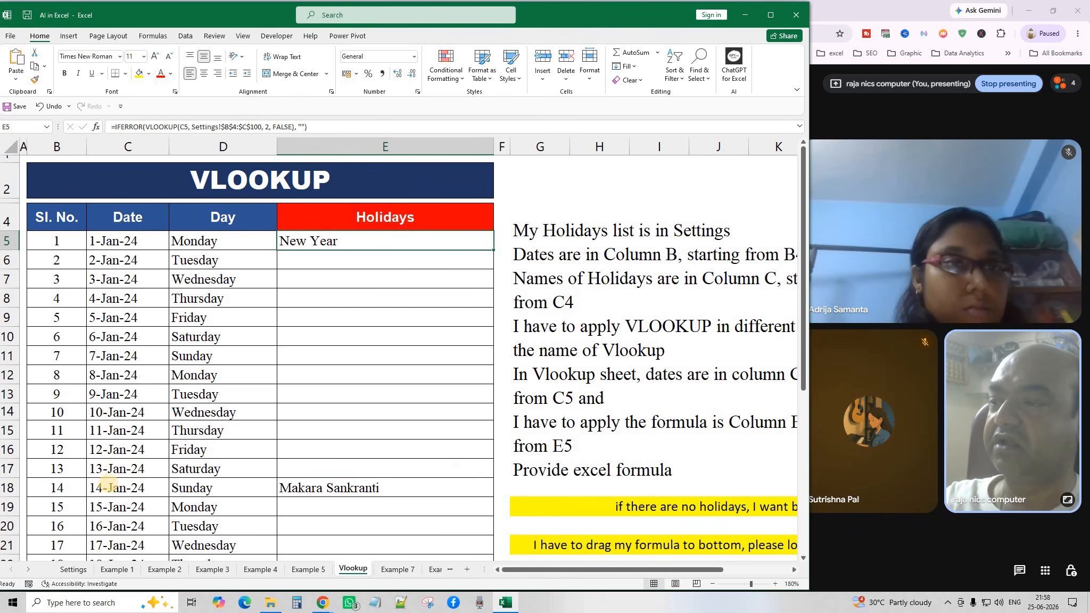
left_click(346, 490)
scroll(340, 479, "down", 2)
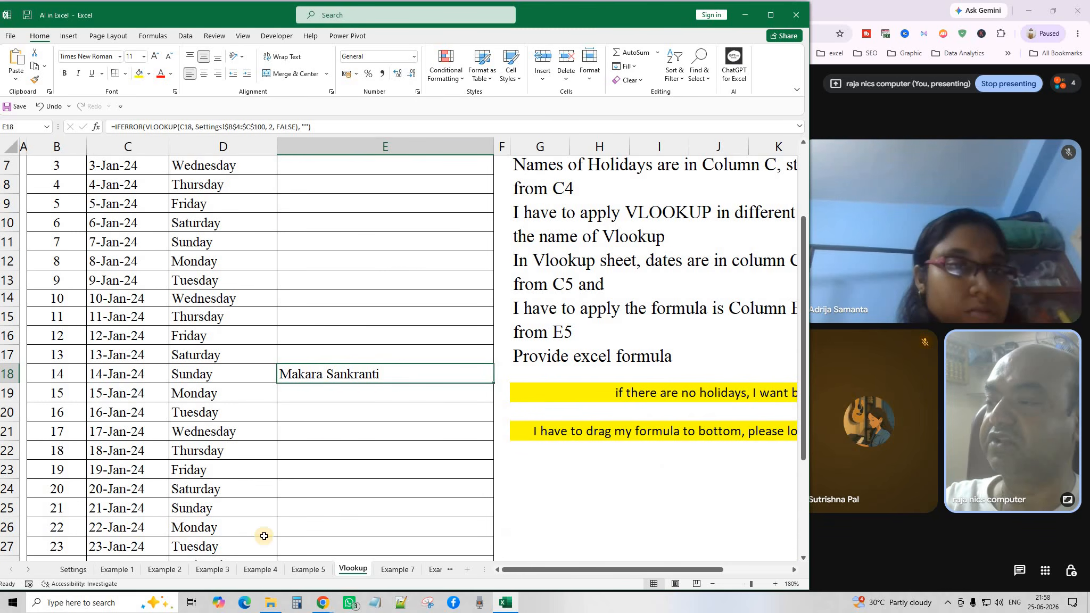
left_click(321, 547)
scroll(335, 478, "down", 2)
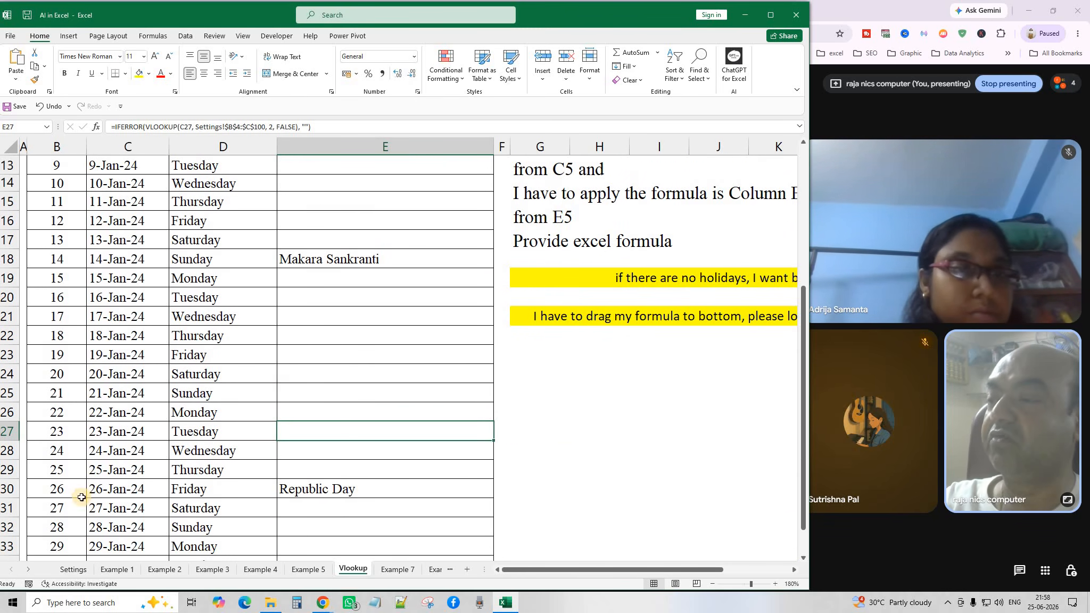
left_click(351, 489)
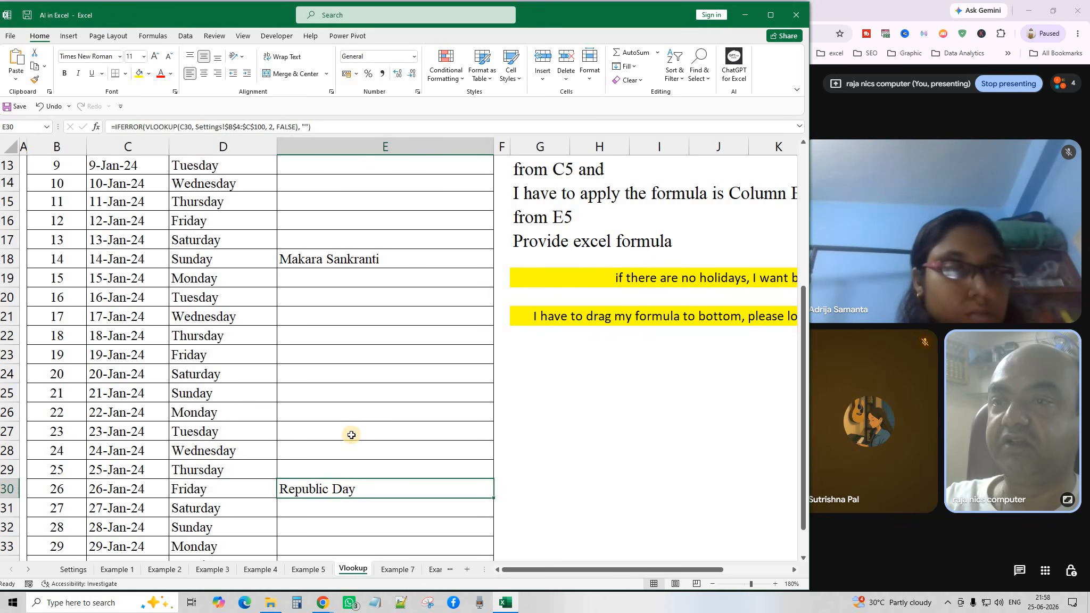
scroll(352, 435, "up", 4)
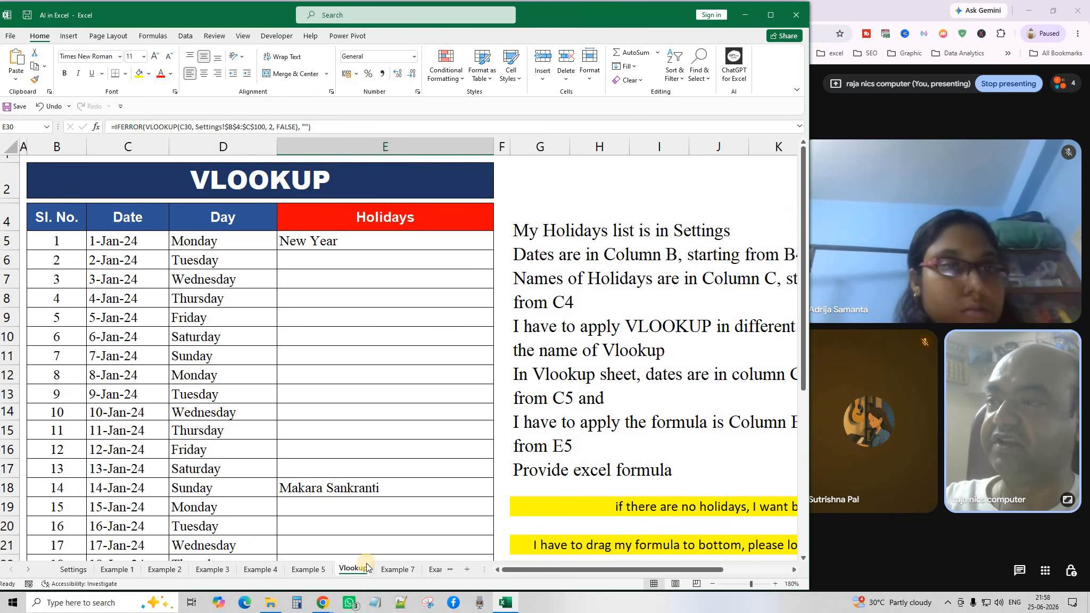
left_click(71, 577)
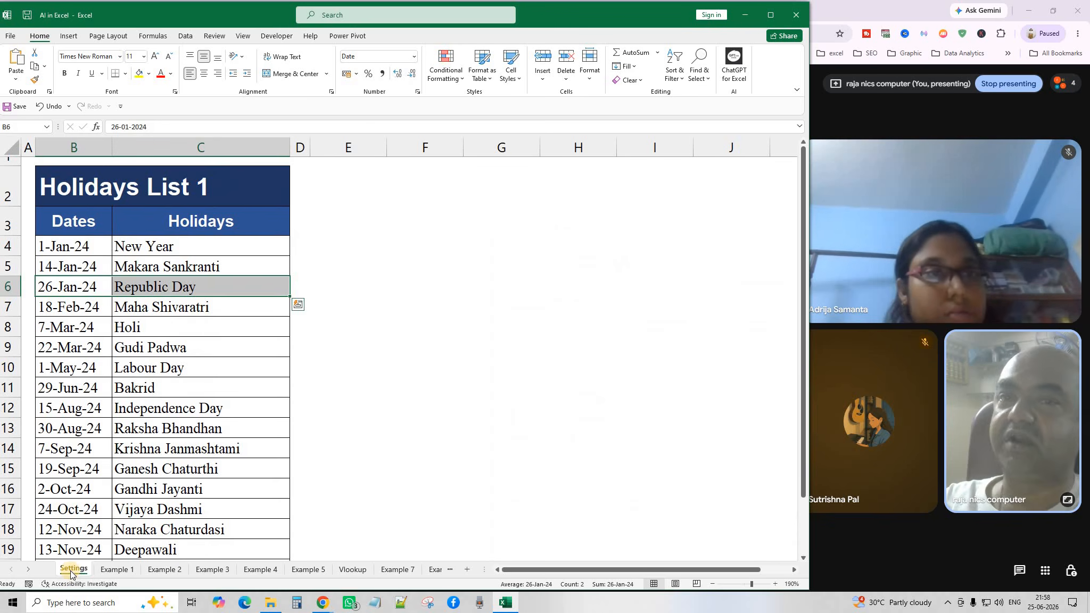
left_click(303, 430)
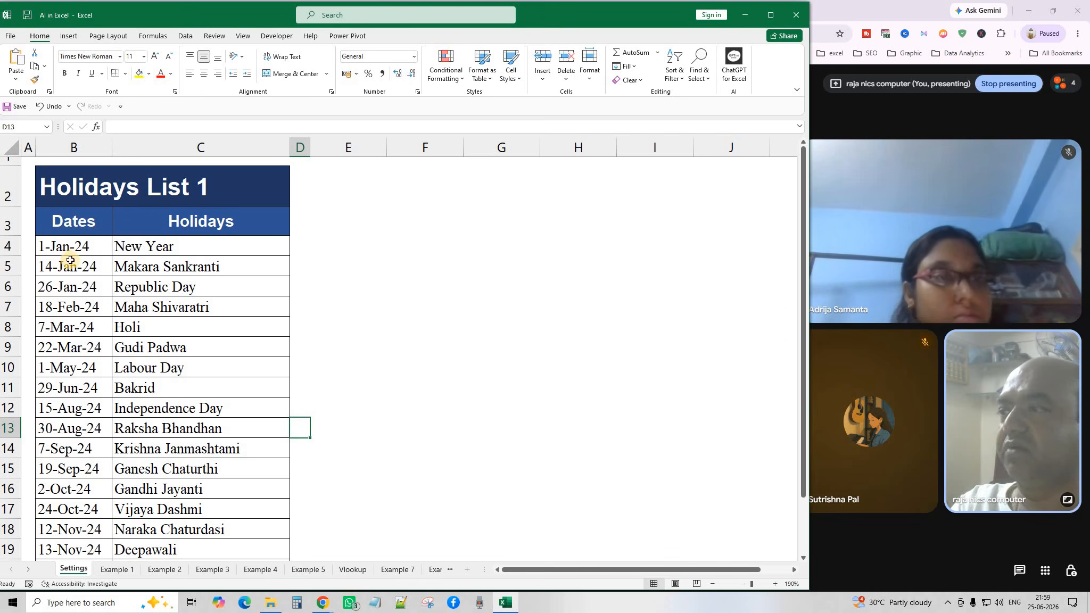
scroll(70, 260, "down", 5)
scroll(64, 370, "up", 5)
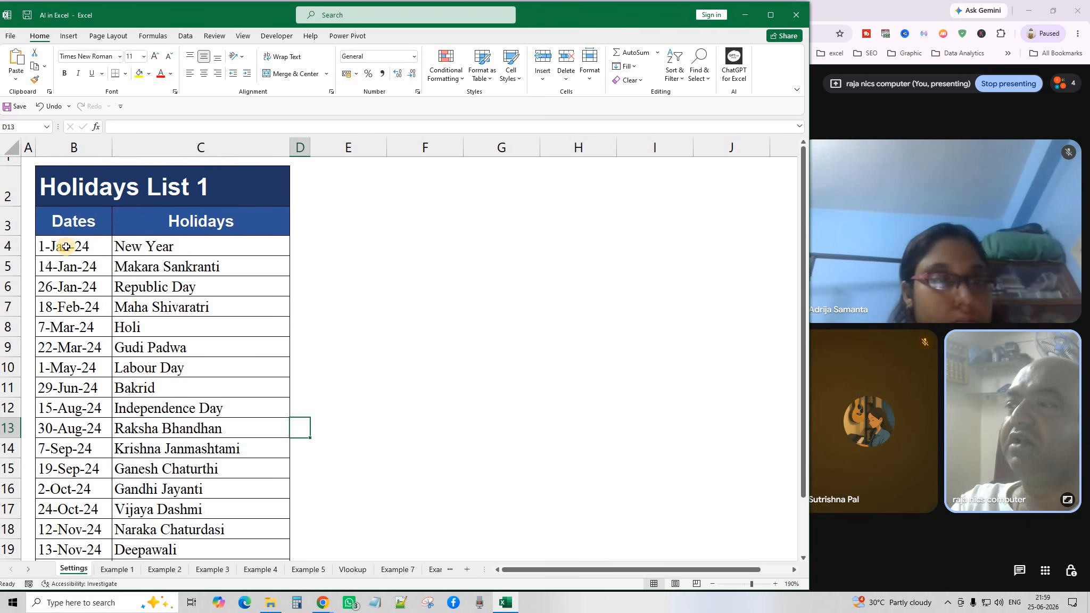
left_click(65, 246)
left_click(63, 269)
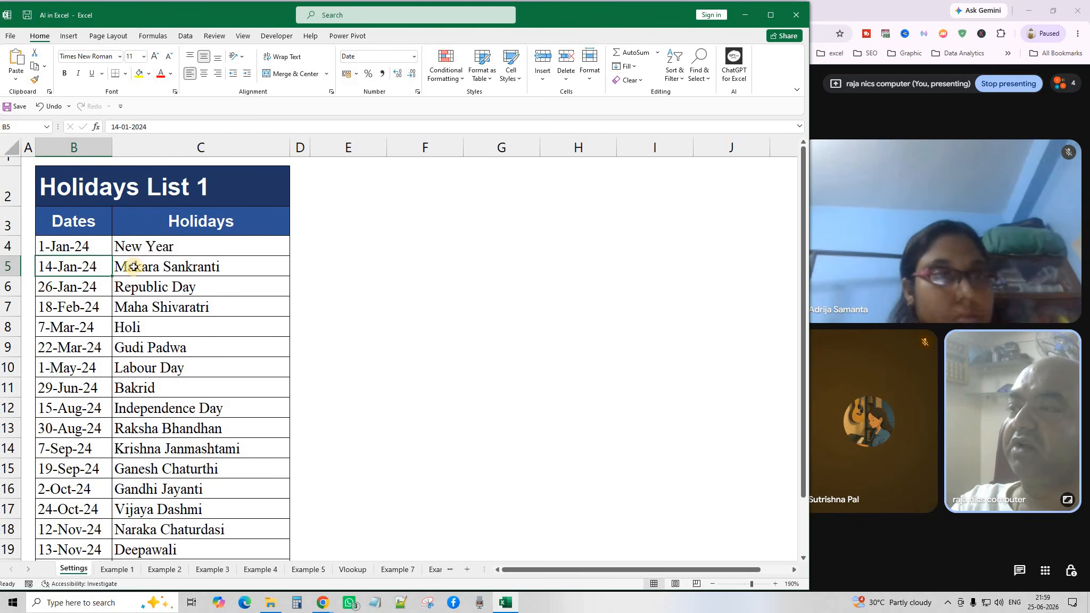
left_click(181, 266)
left_click(58, 291)
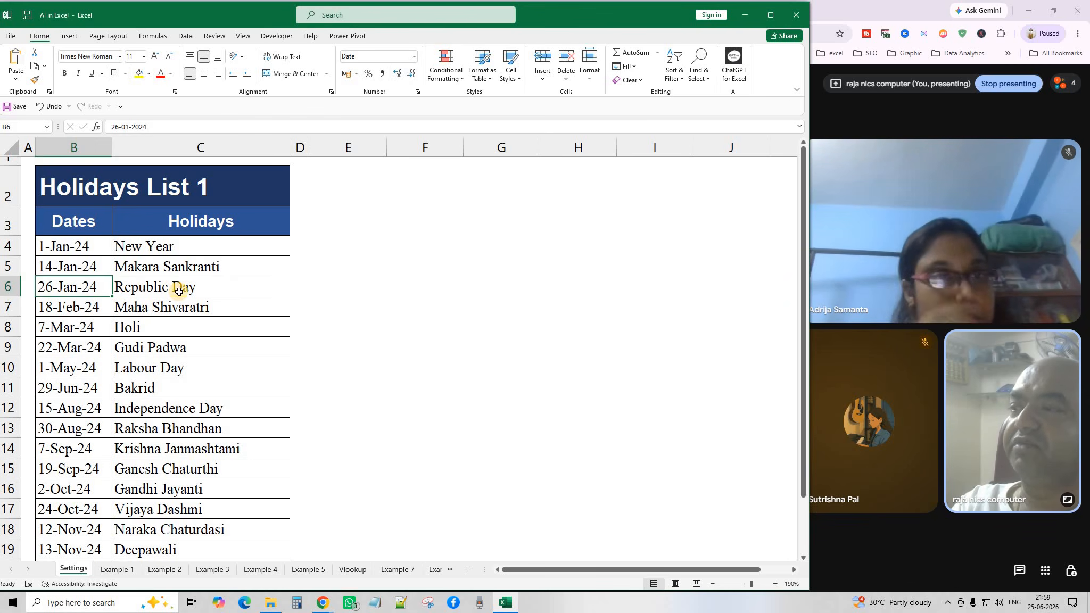
left_click(179, 291)
left_click(53, 311)
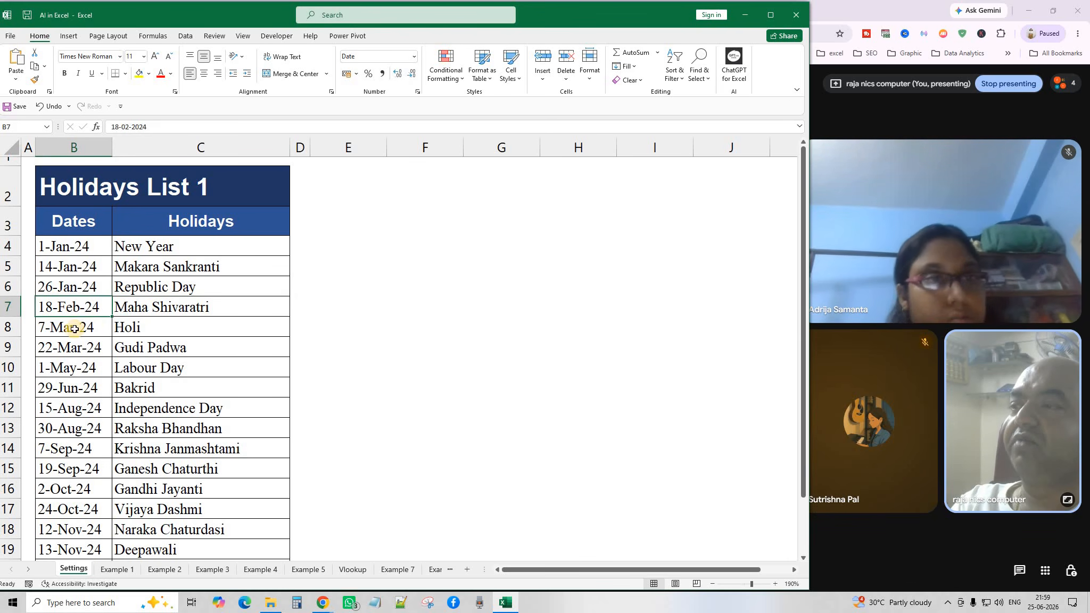
left_click(74, 329)
left_click(68, 351)
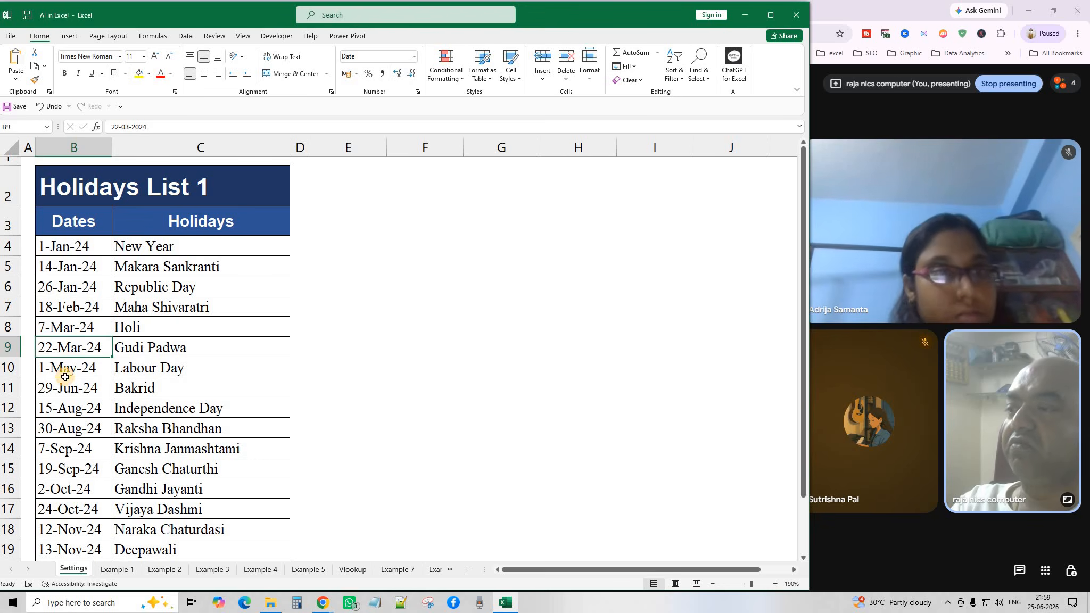
left_click_drag(65, 373, 65, 390)
left_click(65, 447)
left_click_drag(66, 471, 65, 489)
scroll(65, 503, "down", 1)
scroll(64, 503, "down", 1)
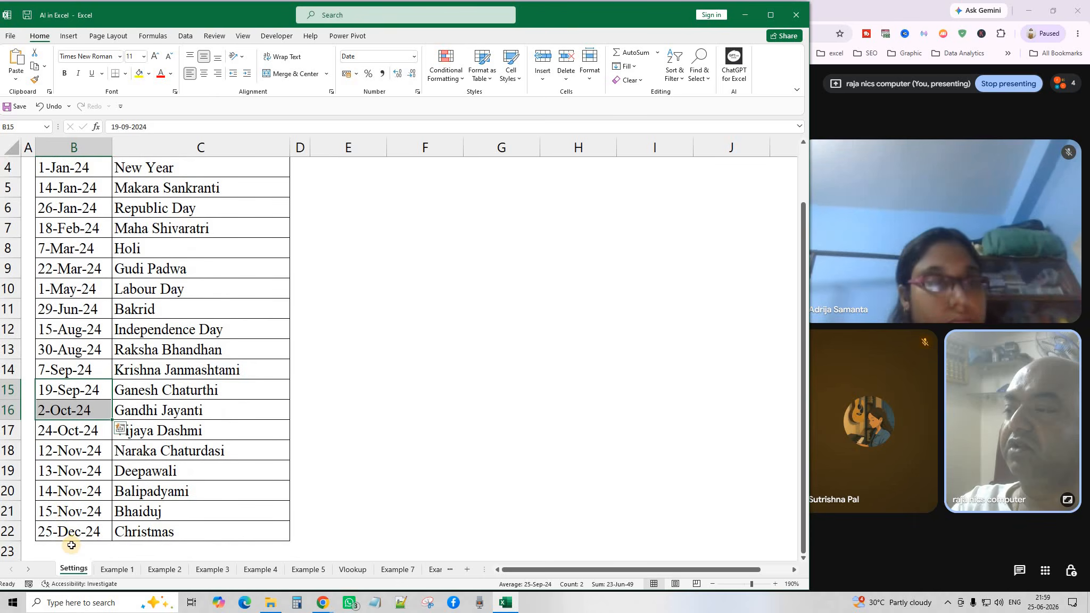
left_click(429, 387)
scroll(256, 277, "up", 3)
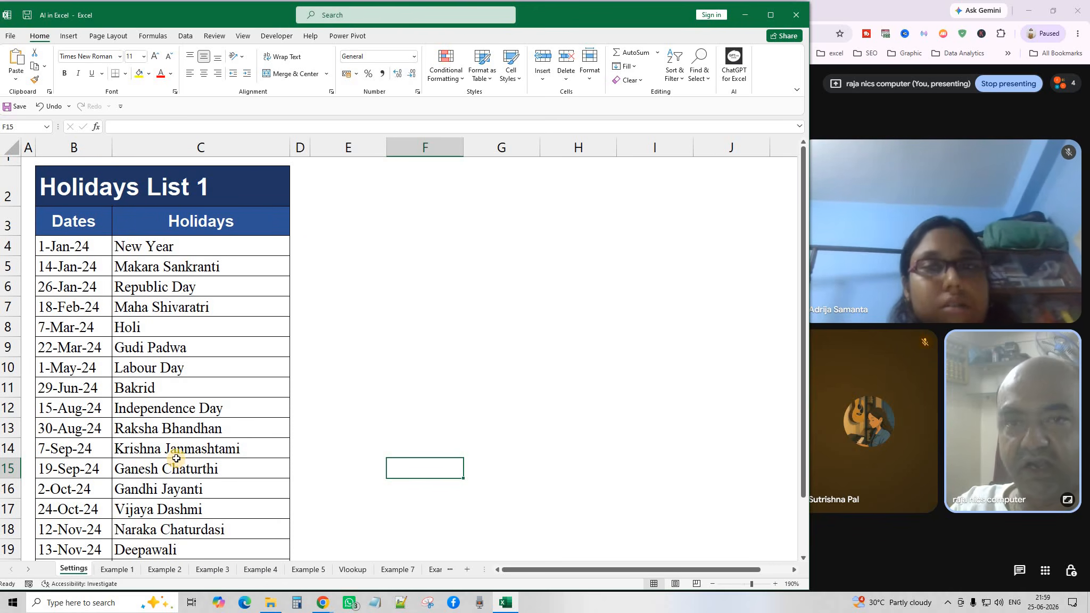
left_click(351, 569)
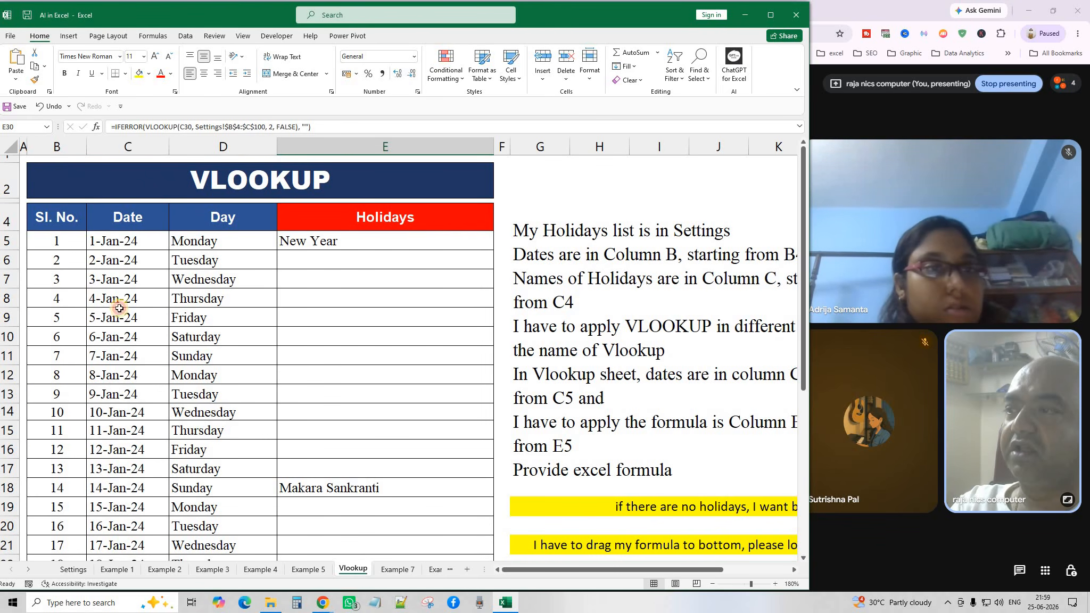
left_click(121, 243)
scroll(126, 538, "down", 3)
scroll(117, 552, "down", 2)
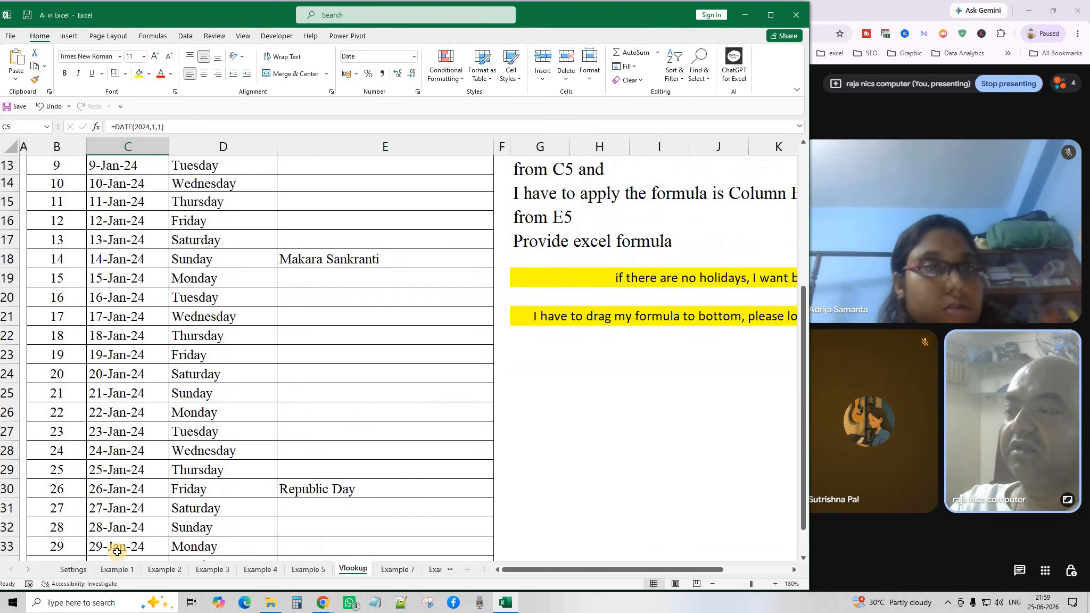
left_click(74, 570)
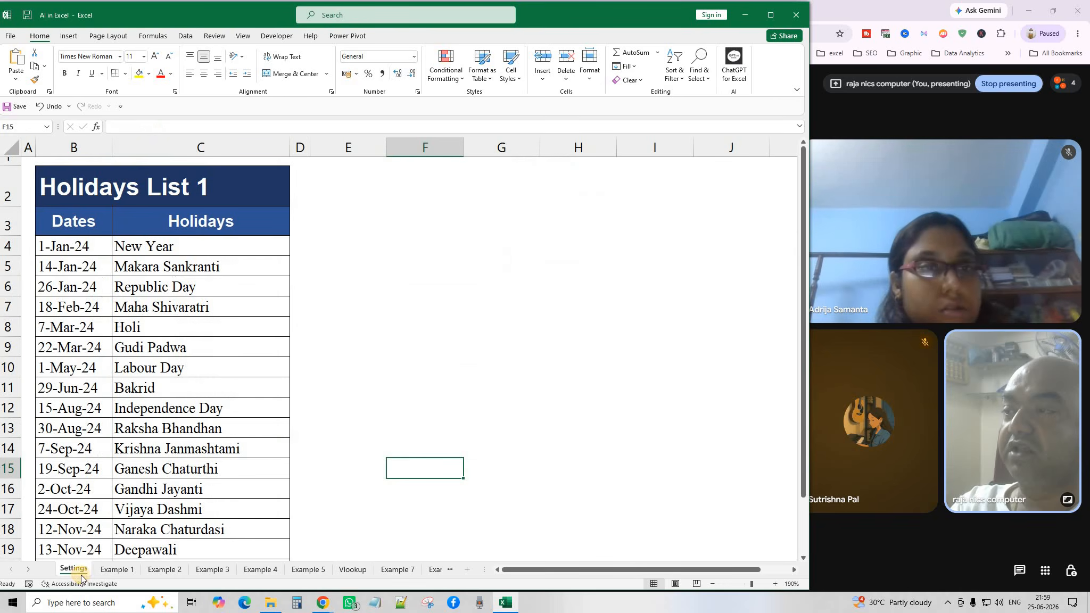
left_click_drag(81, 246, 187, 287)
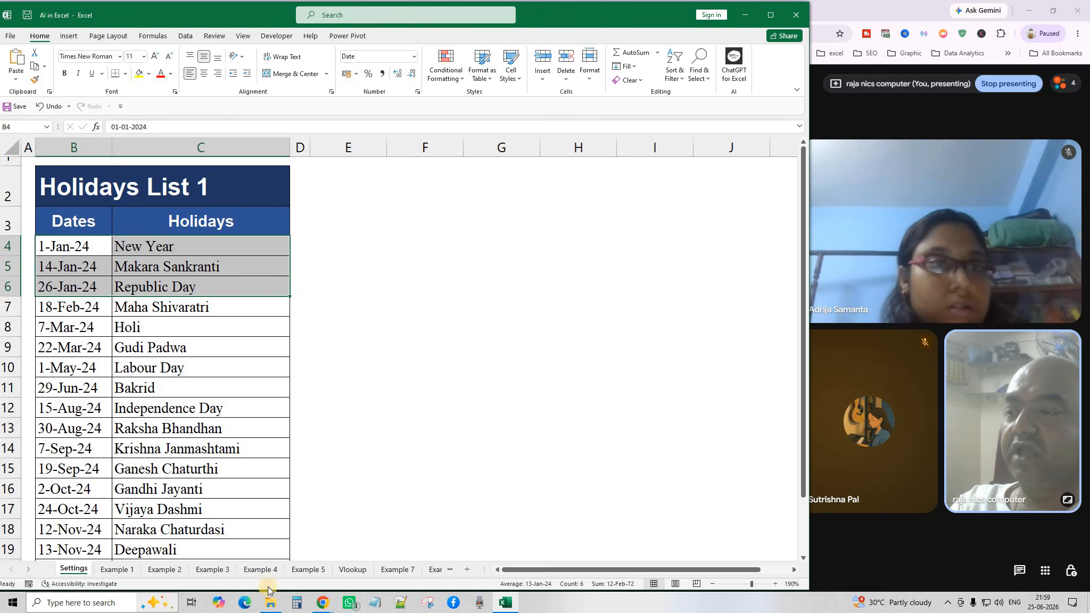
left_click(351, 570)
left_click(372, 274)
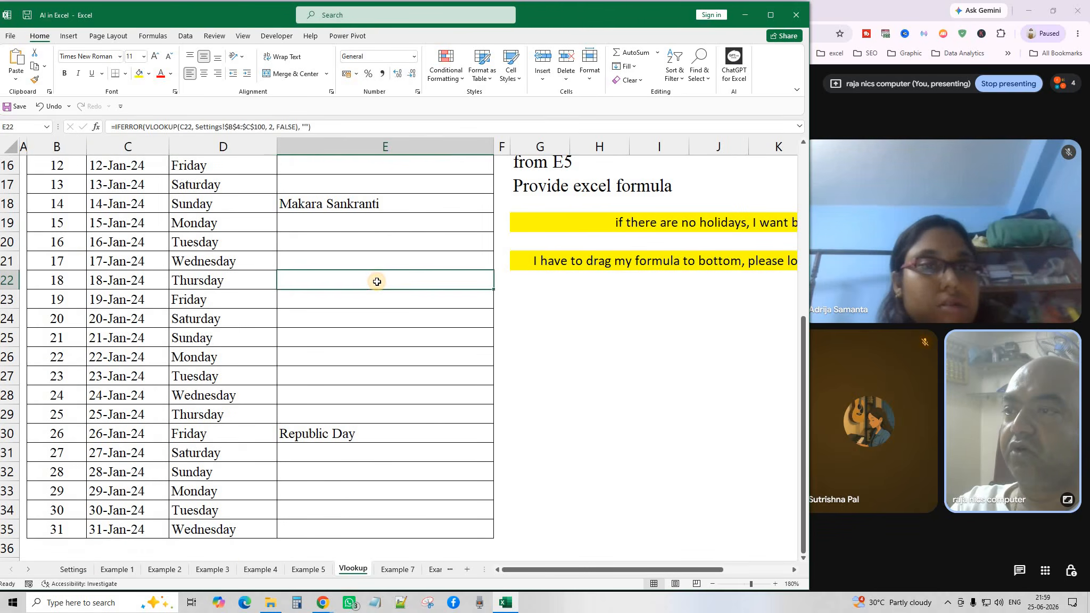
scroll(145, 205, "up", 2)
scroll(237, 399, "up", 2)
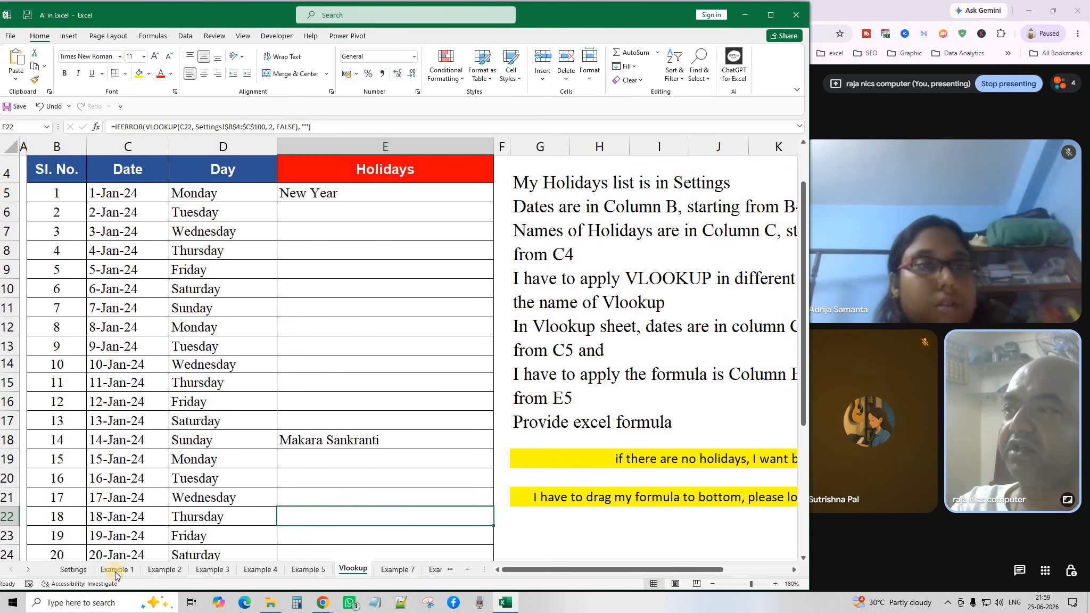
left_click(350, 194)
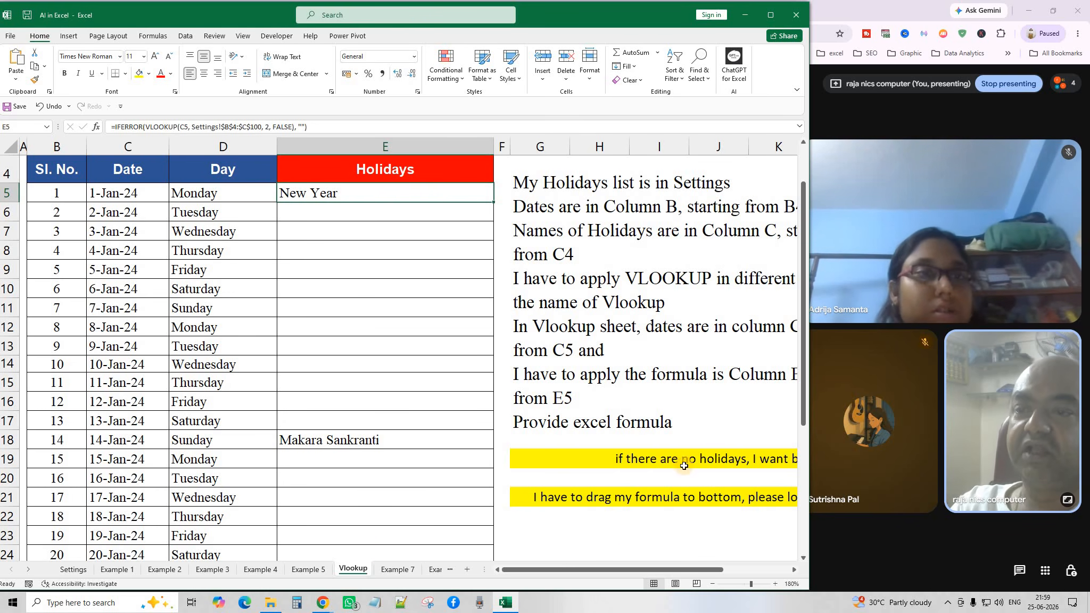
left_click(712, 585)
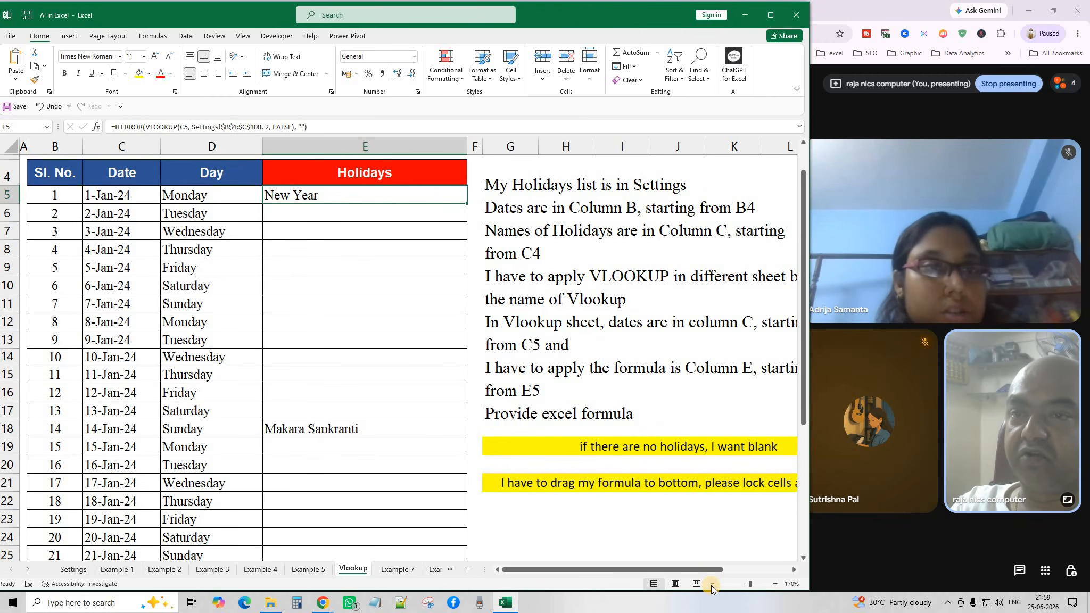
left_click(712, 584)
scroll(655, 403, "up", 1)
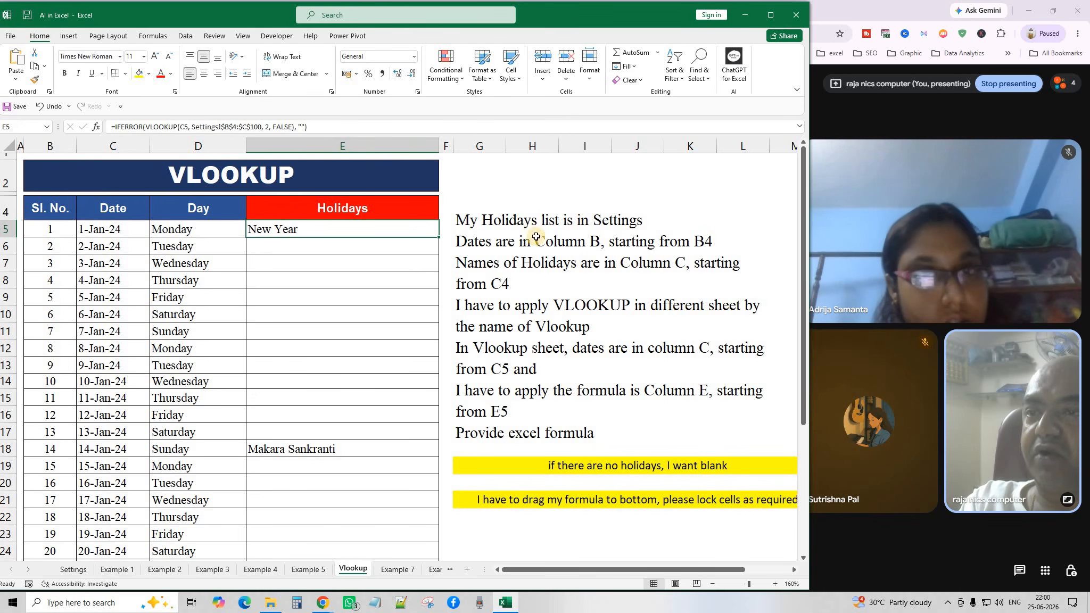
Compare the Settings sheet's Dates column, starting at B4, with the Vlookup sheet.
left_click(73, 569)
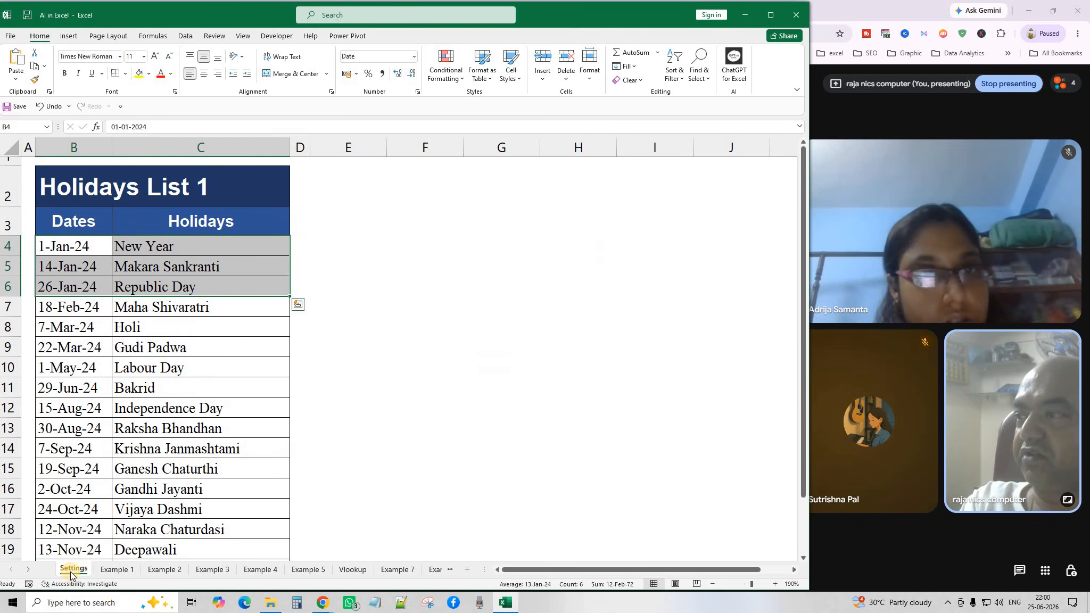
left_click(352, 570)
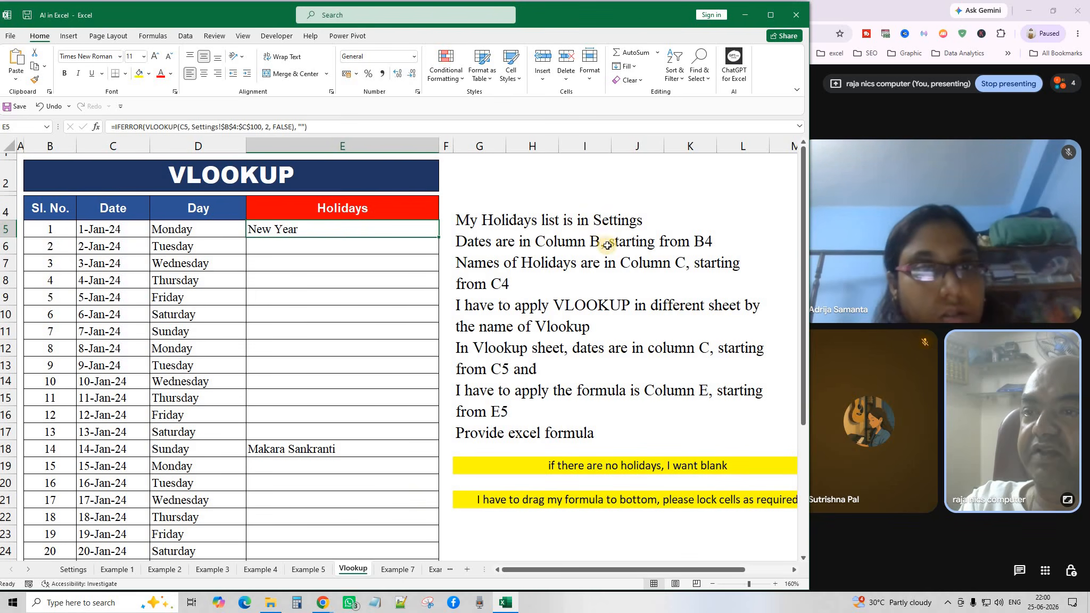
left_click(73, 570)
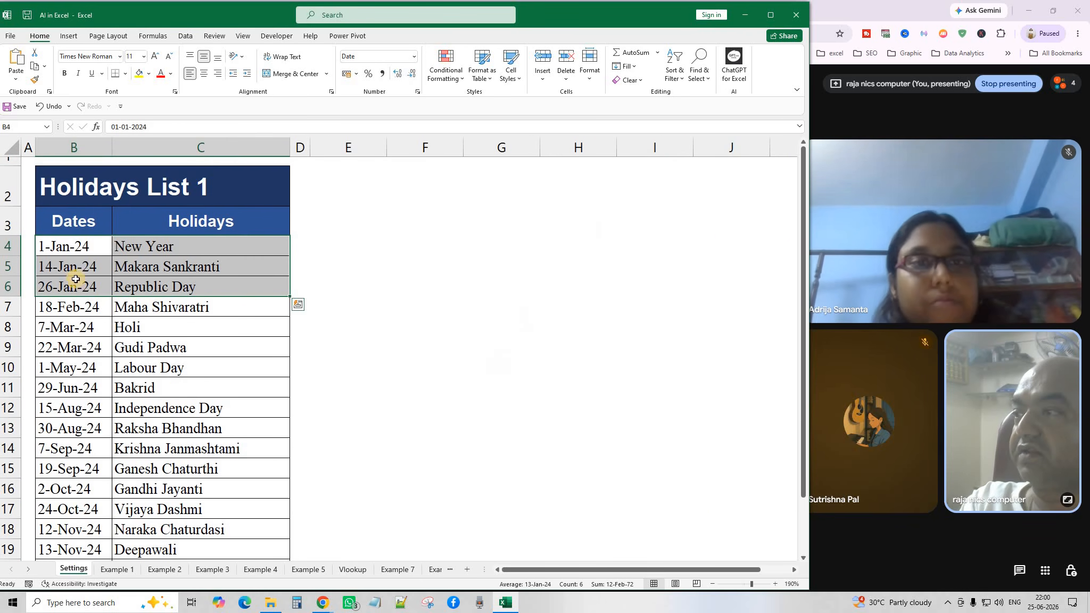
left_click(75, 222)
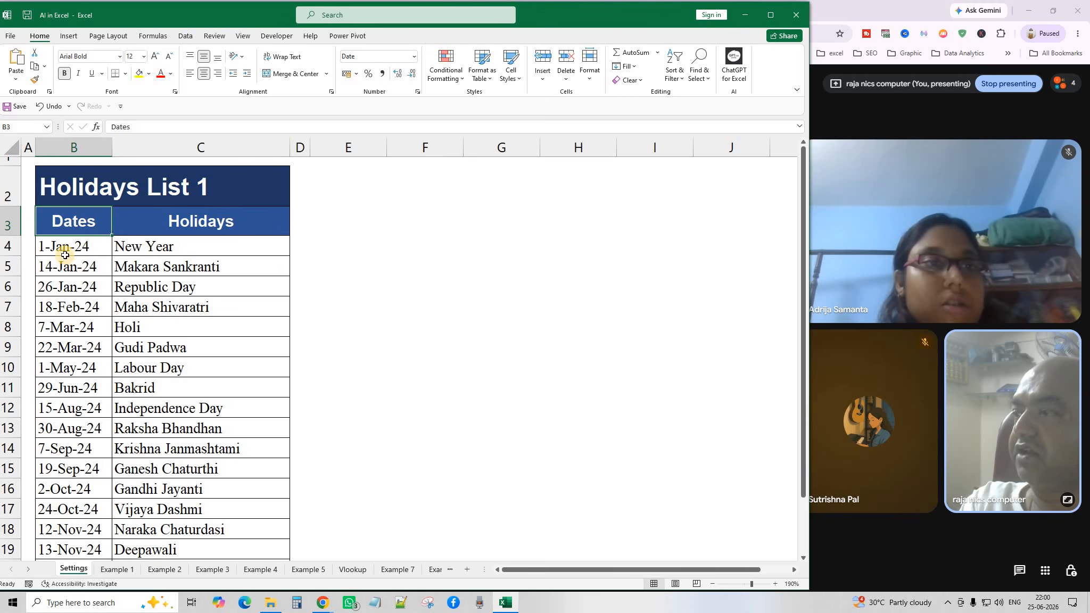
left_click(67, 247)
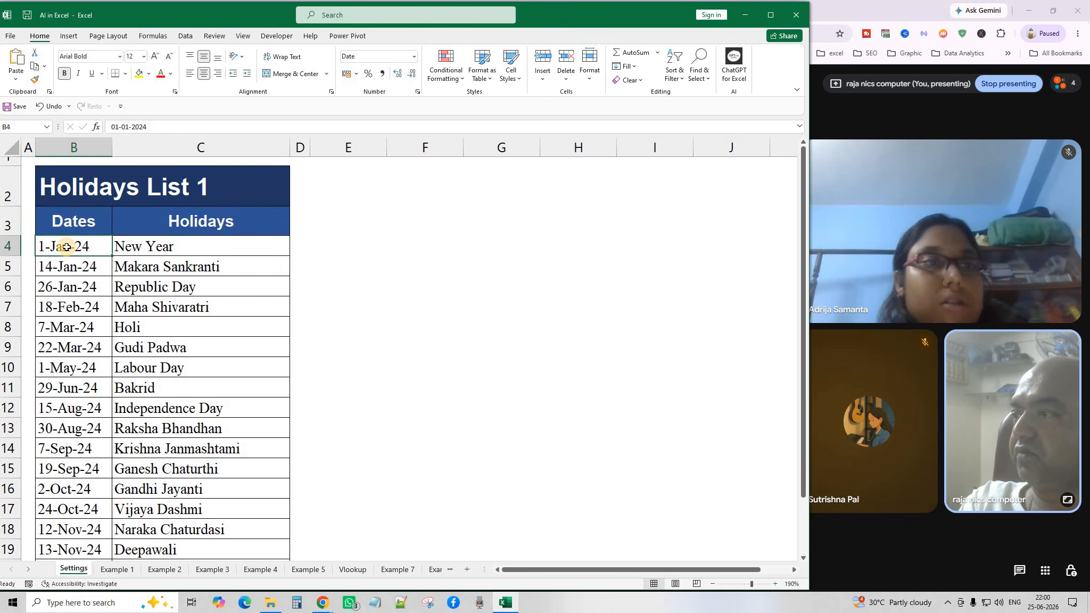
left_click(352, 569)
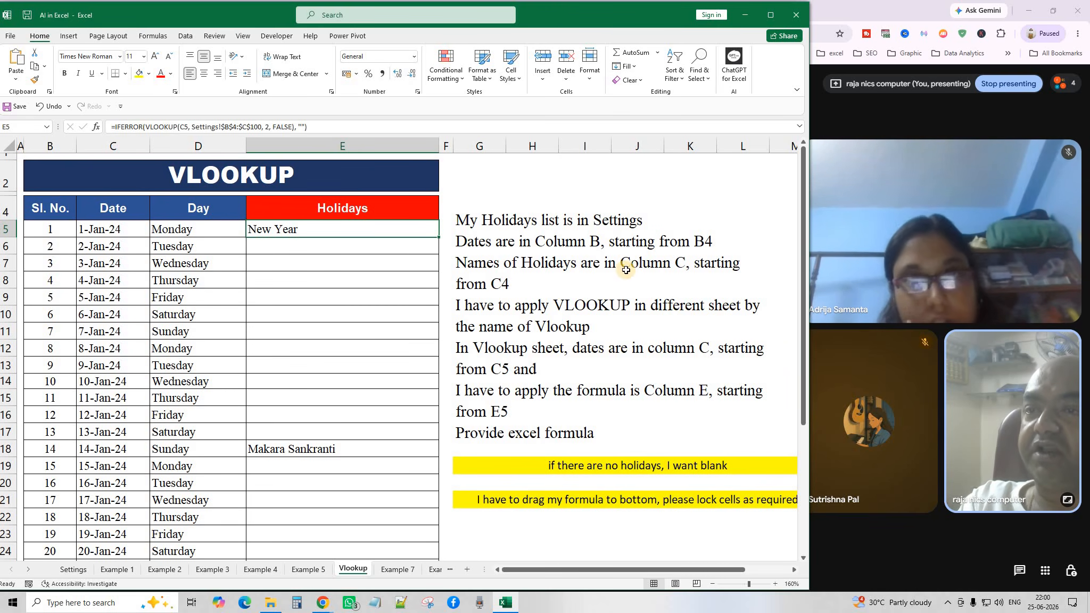
Review the Settings Holidays names from New Year and the Vlookup formula instructions.
left_click(67, 570)
left_click(165, 221)
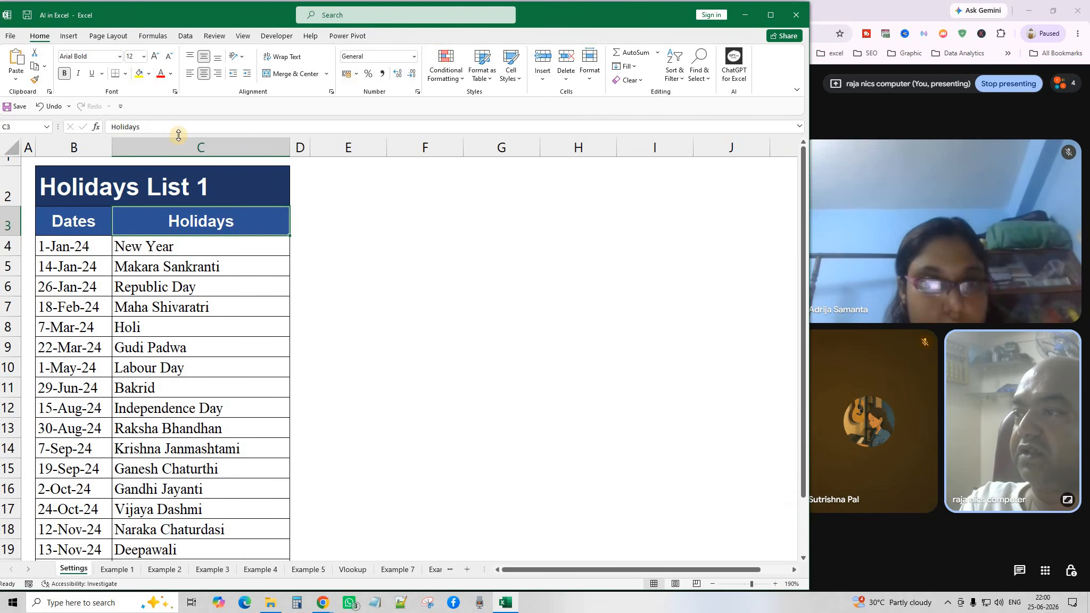
left_click(172, 250)
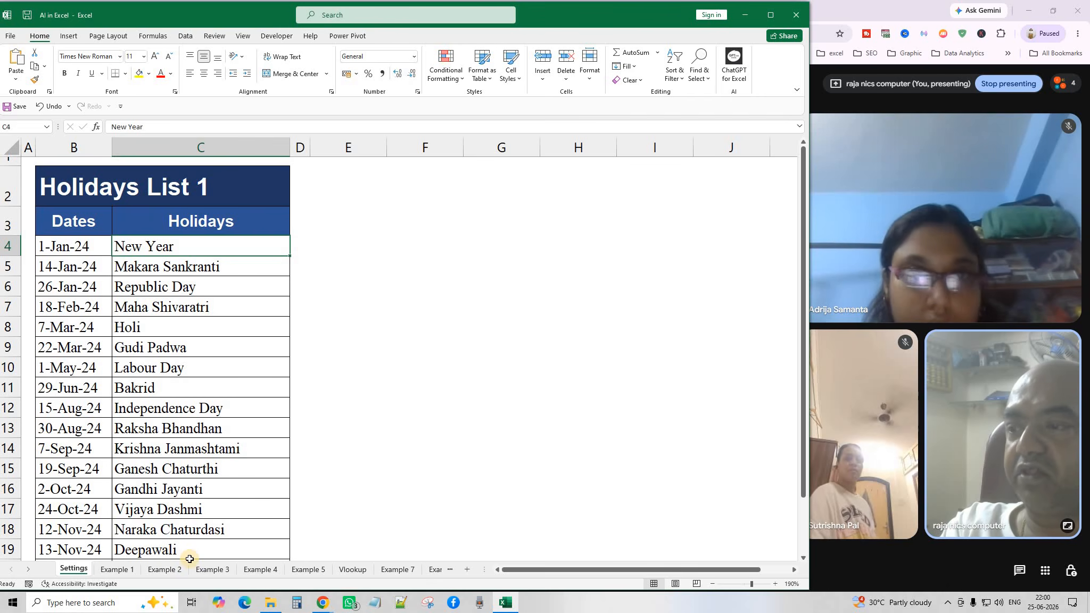
left_click(355, 572)
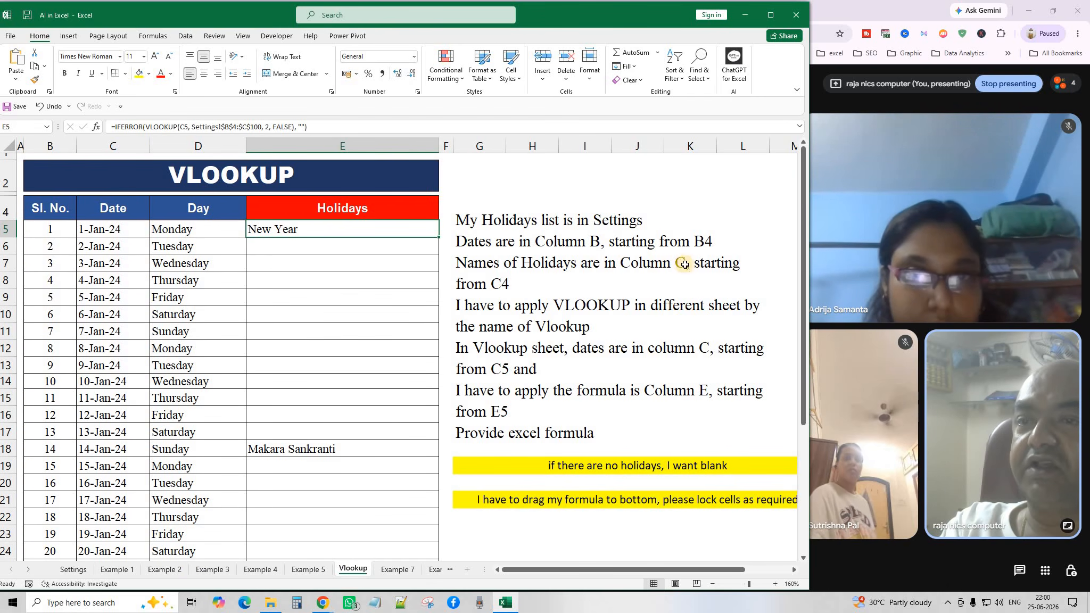
left_click(502, 287)
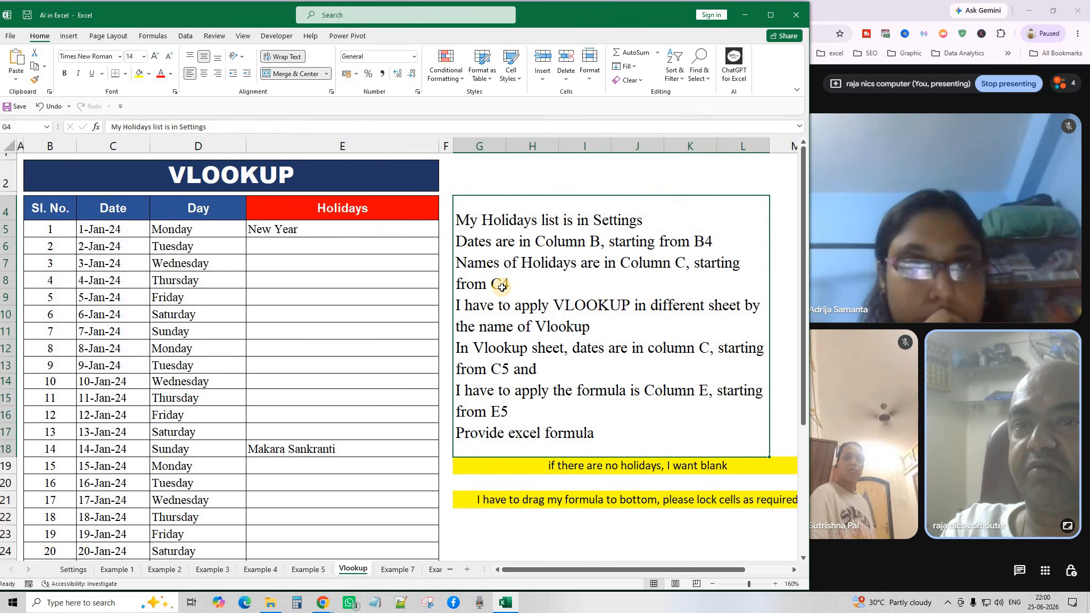
left_click(73, 569)
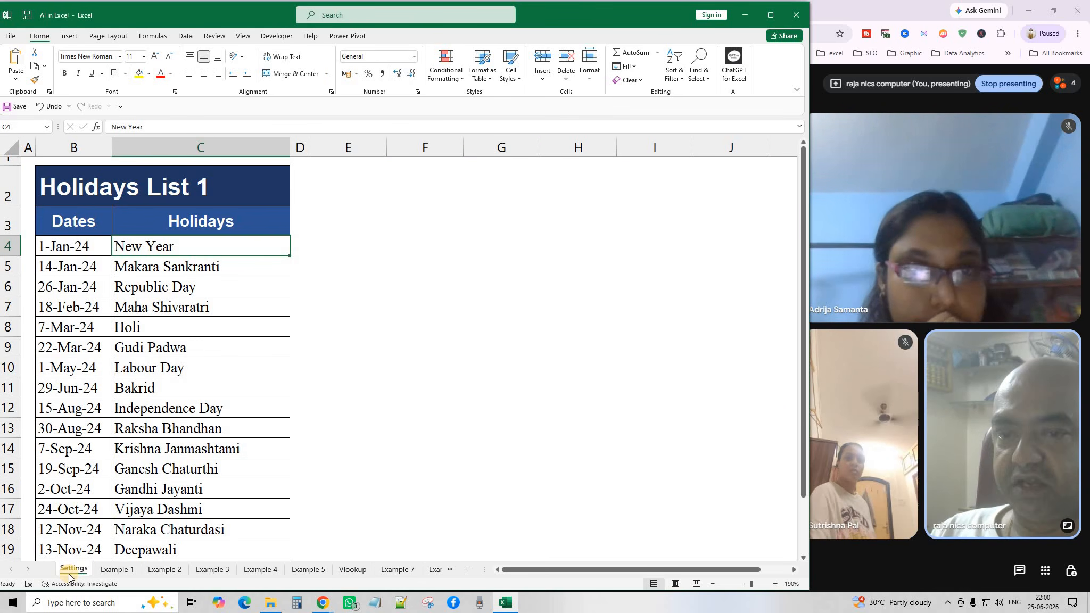
left_click(353, 570)
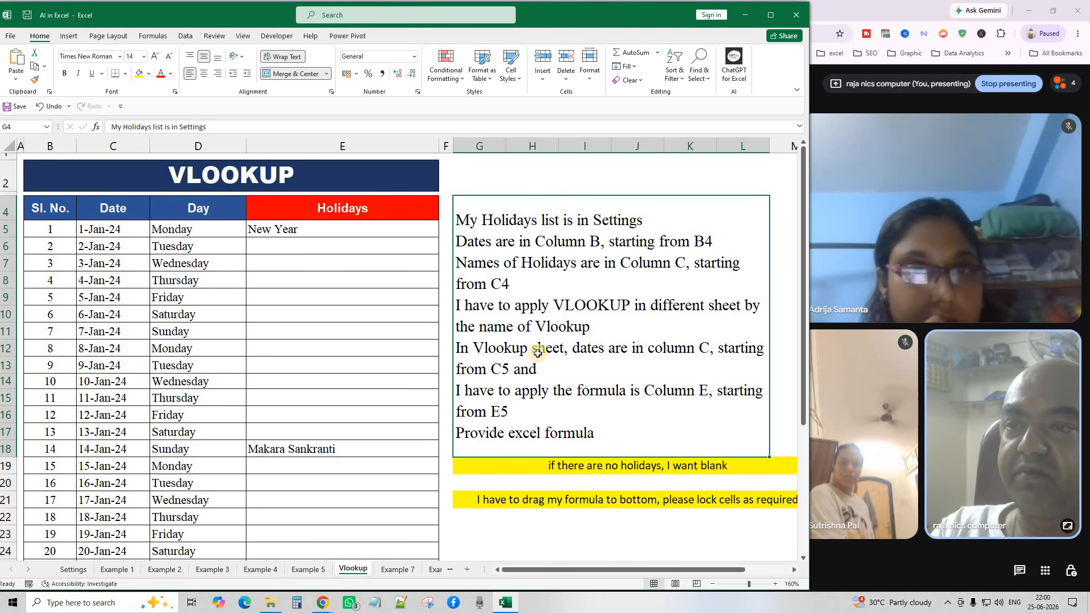
left_click(310, 570)
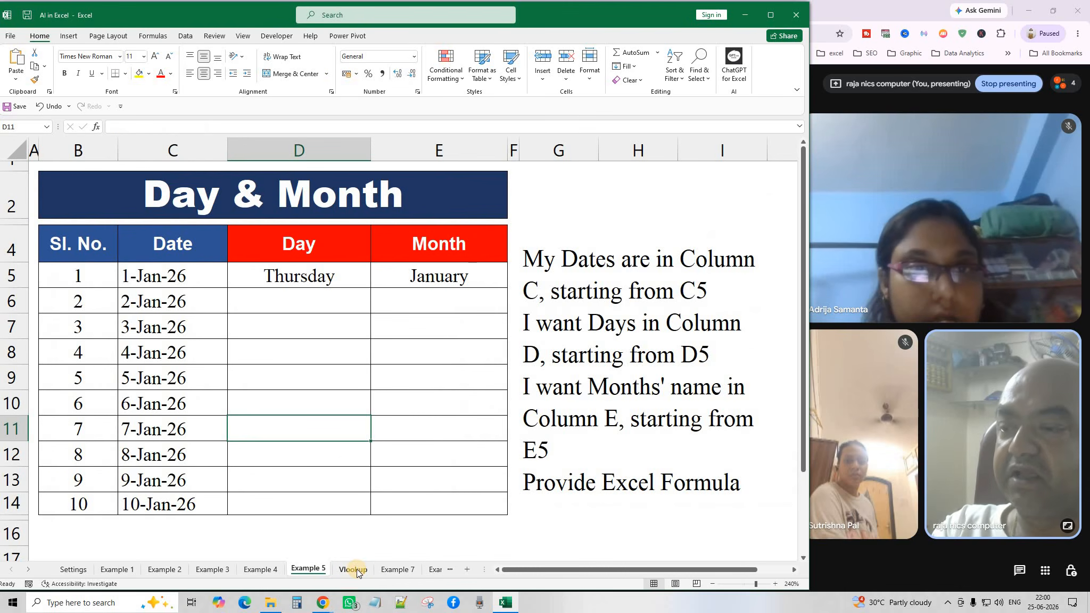
Inspect the Vlookup holiday formulas in E5 and E11 against the dates in C5:C15.
left_click(357, 570)
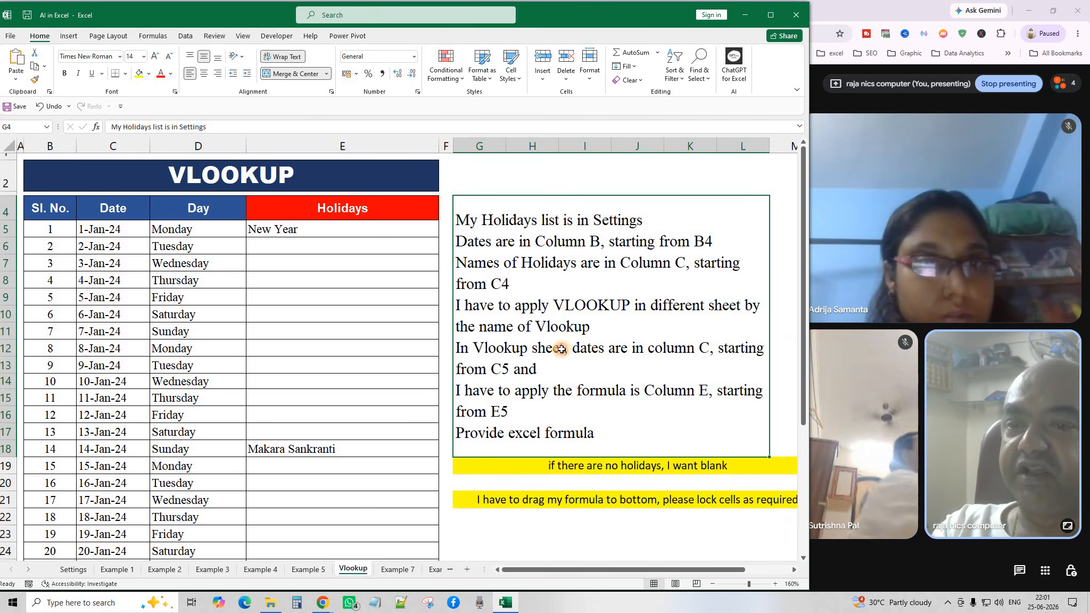
left_click(336, 230)
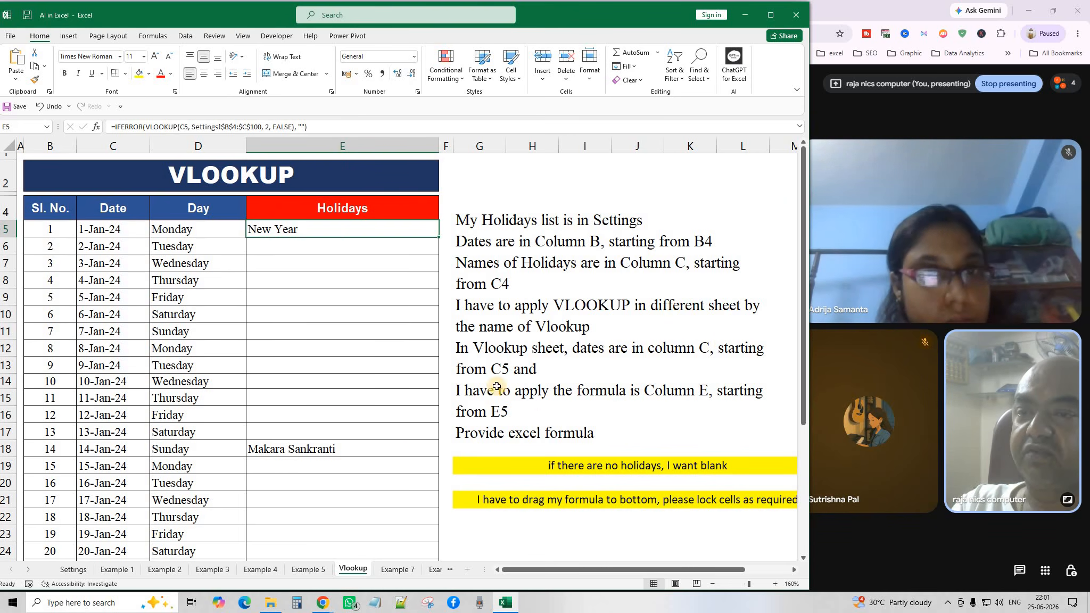
left_click_drag(103, 229, 102, 402)
left_click(328, 331)
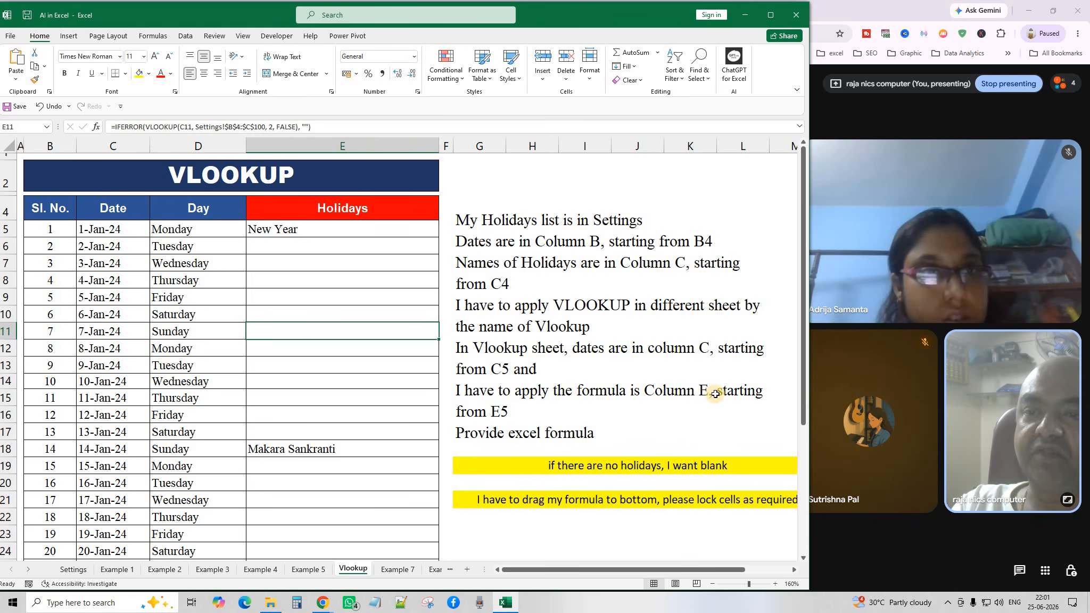
left_click(341, 226)
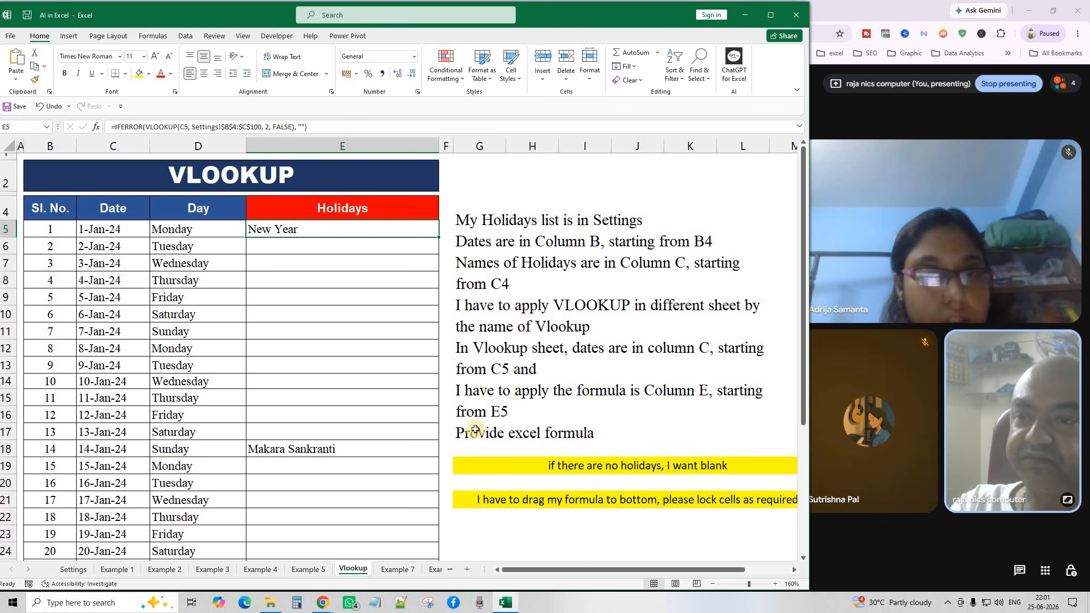
left_click(77, 569)
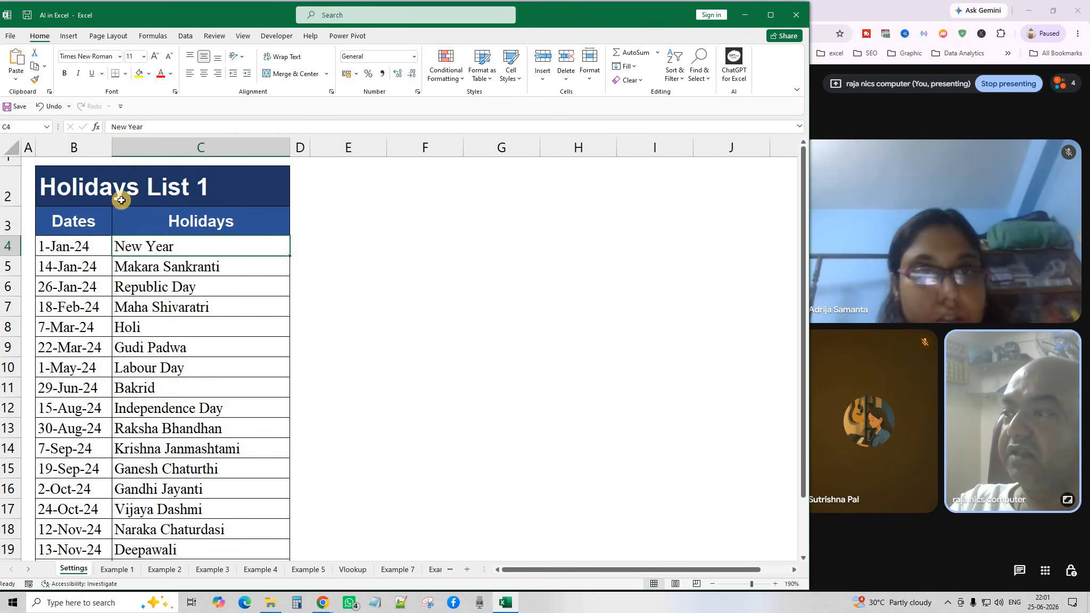
Go over holiday dates B4:B22 and names New Year to Deepawali, then check Vlookup's blank 8-Jan-24 cell.
left_click(172, 408)
left_click_drag(82, 246, 74, 515)
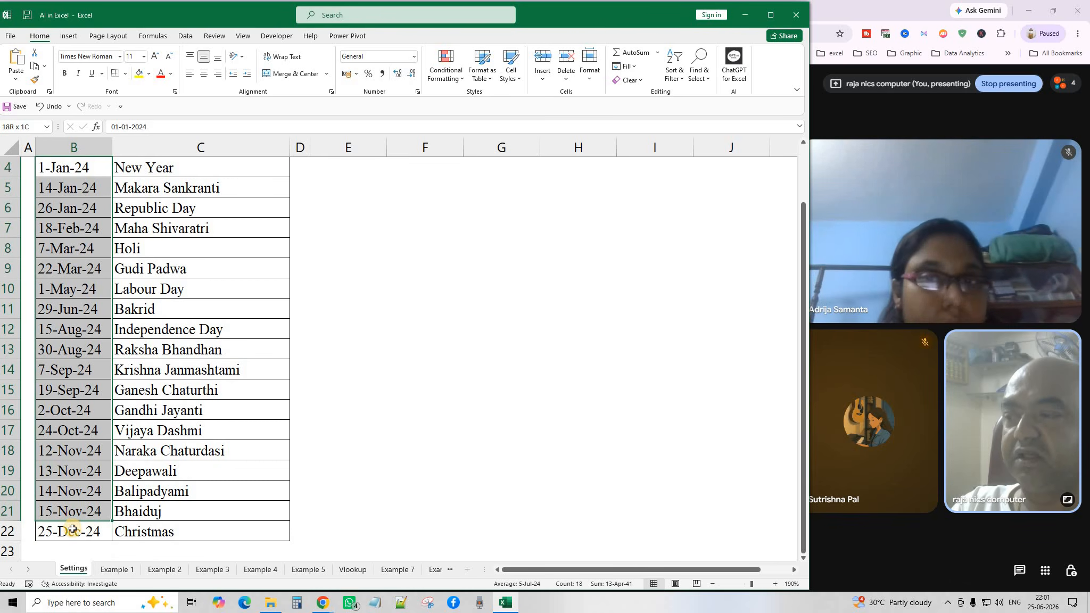
scroll(97, 306, "up", 1)
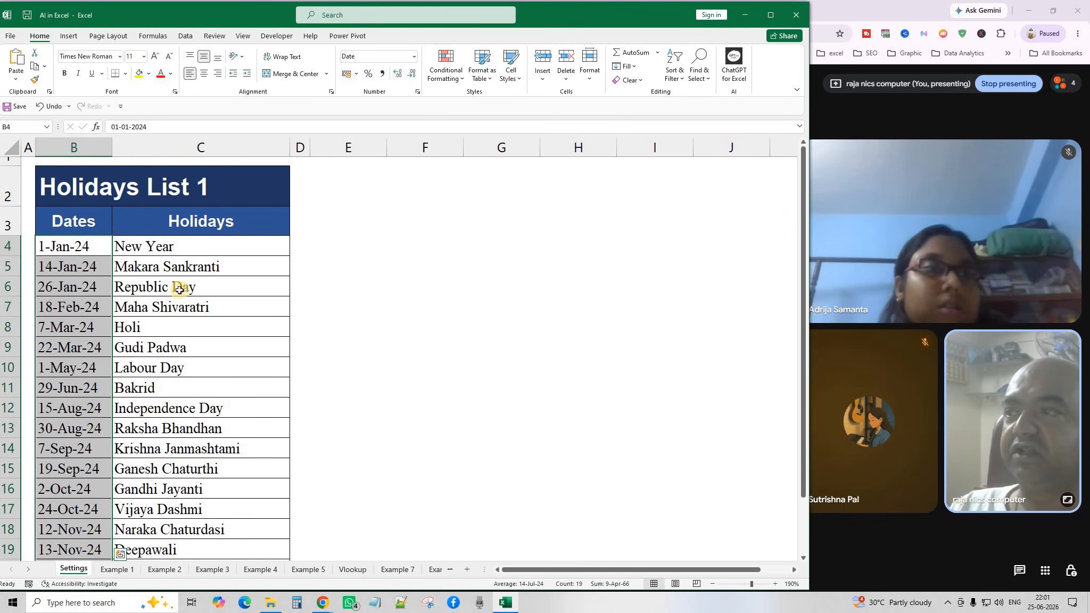
left_click_drag(194, 239, 222, 555)
left_click(411, 364)
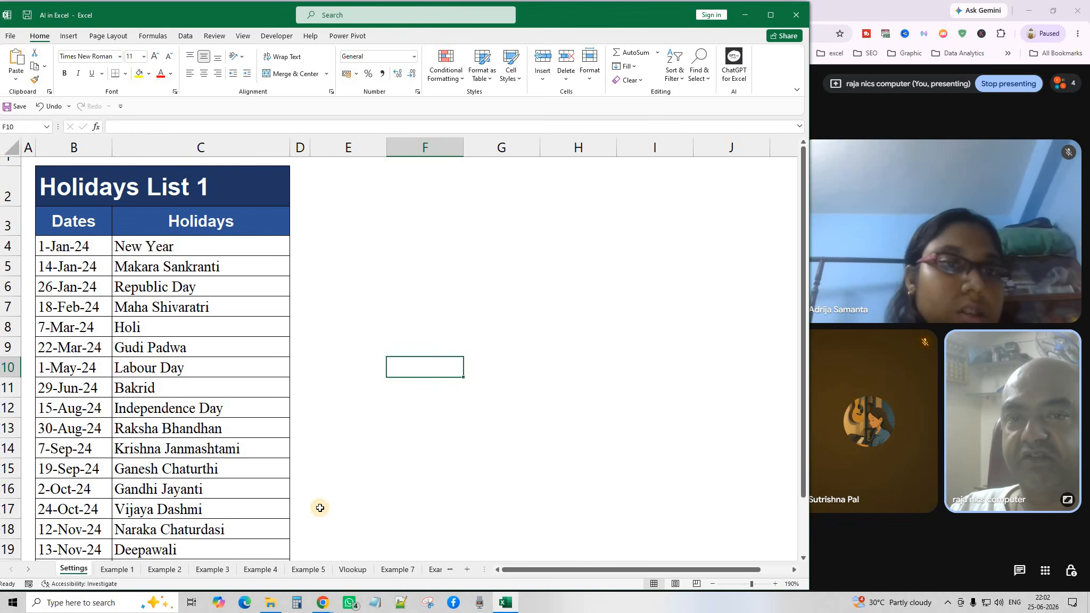
left_click(352, 569)
left_click(420, 355)
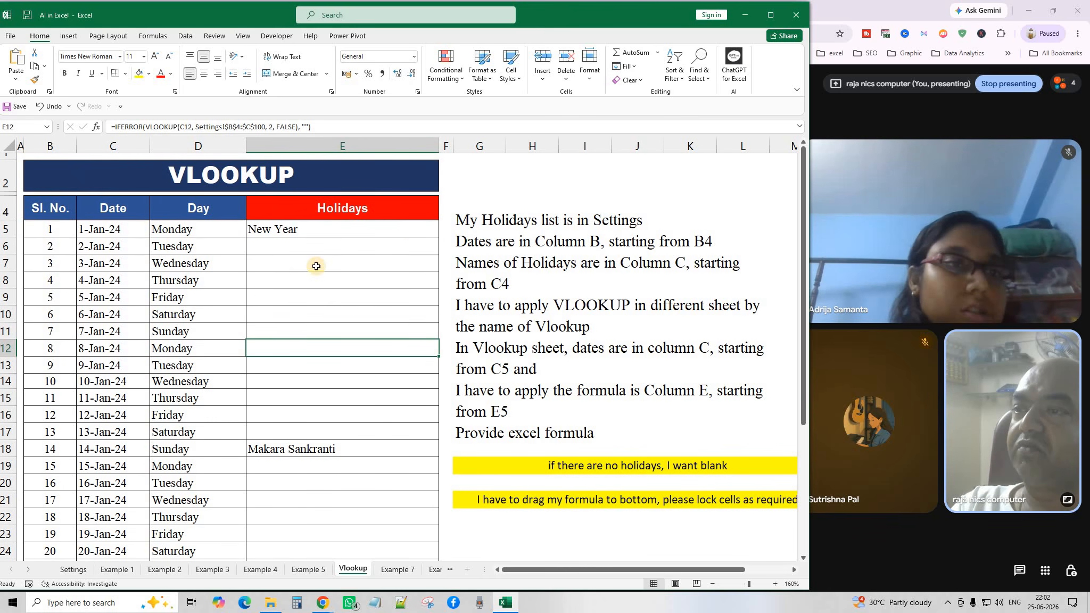
double_click(101, 230)
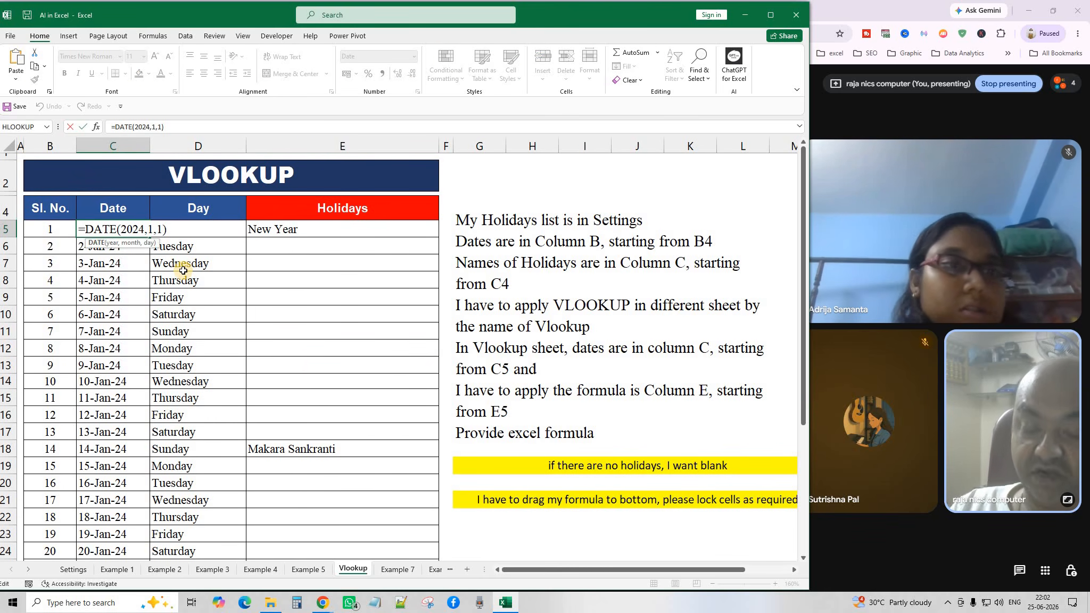
key("Return")
double_click(191, 246)
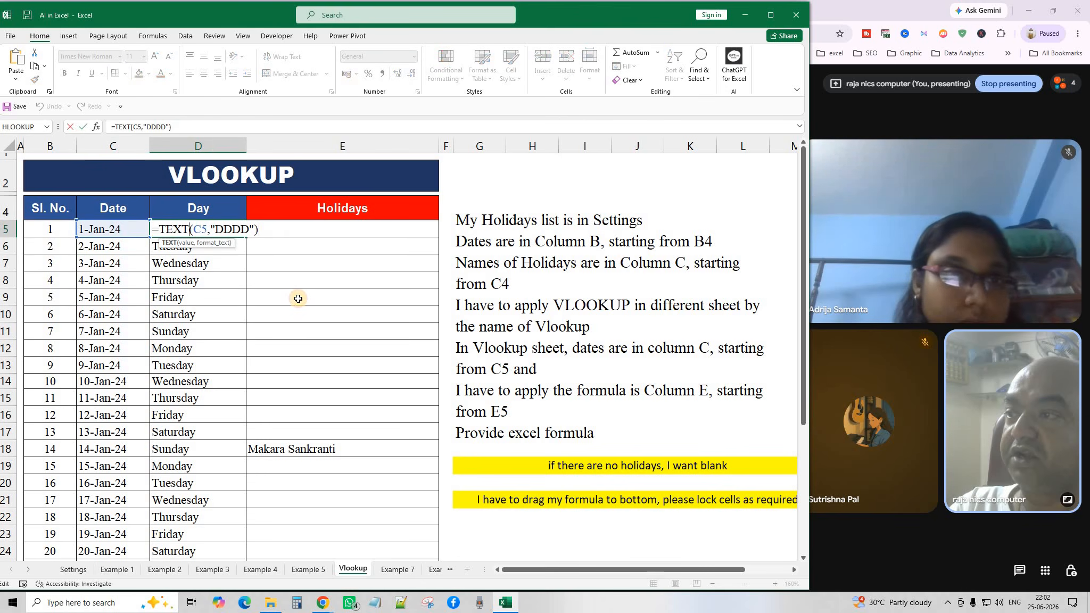
key("Escape")
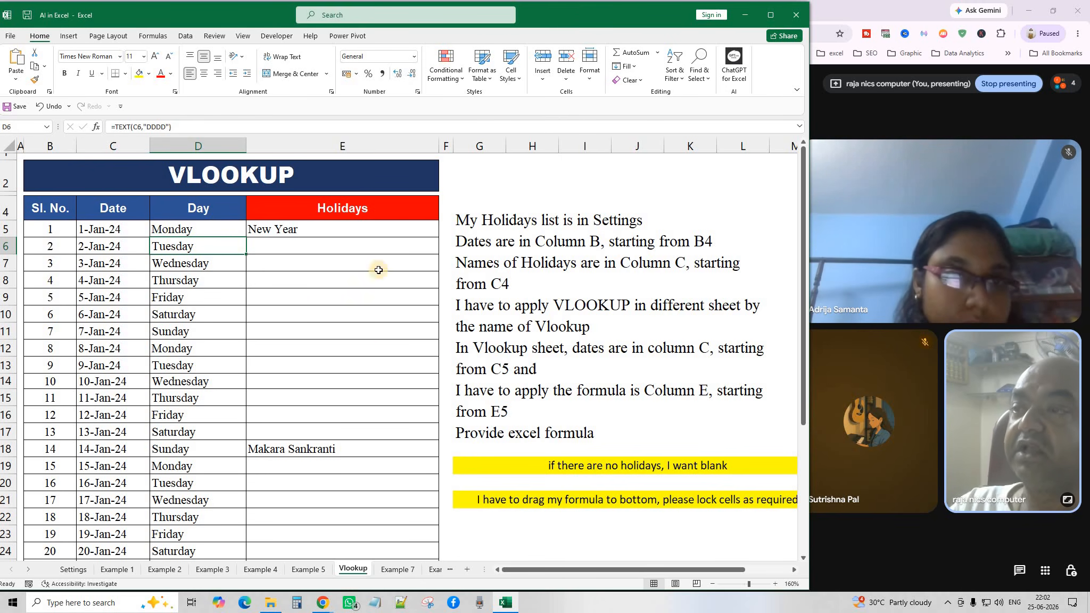
left_click(339, 225)
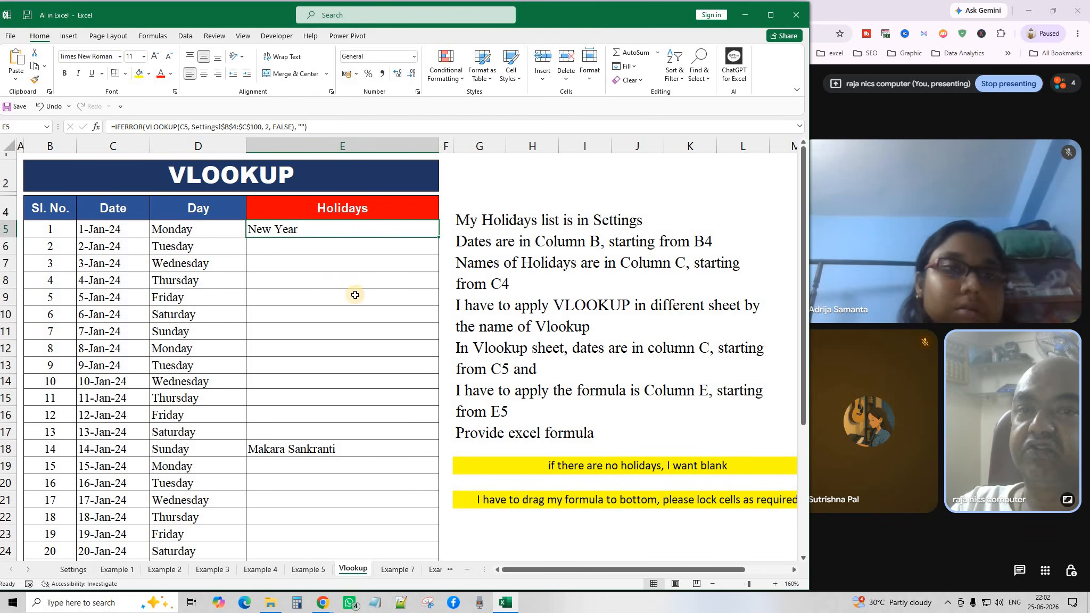
scroll(133, 449, "down", 4)
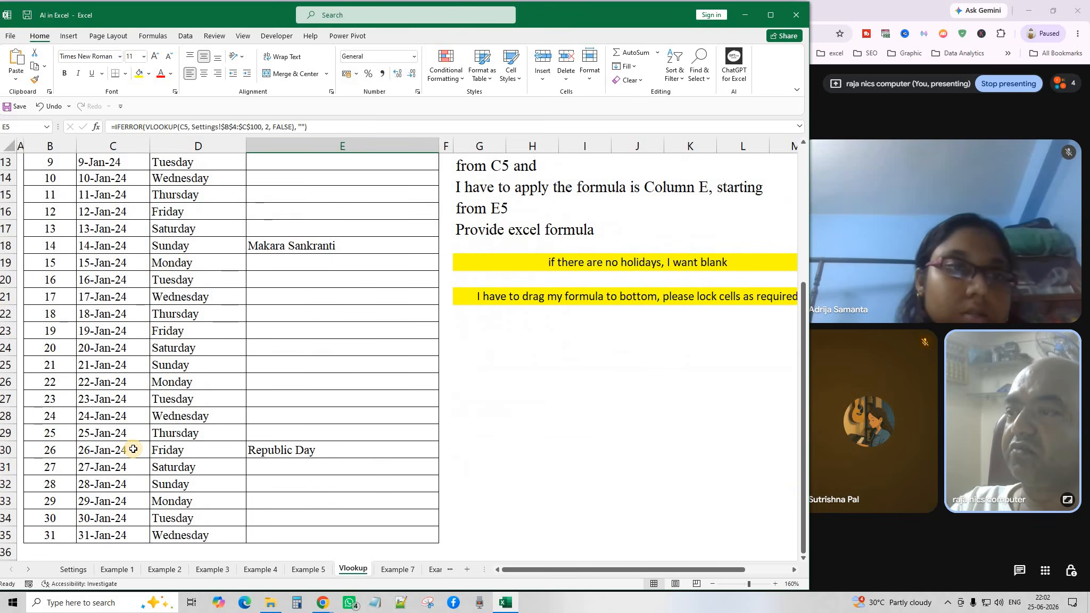
scroll(133, 449, "up", 2)
scroll(132, 452, "down", 1)
scroll(131, 456, "up", 1)
scroll(131, 456, "down", 1)
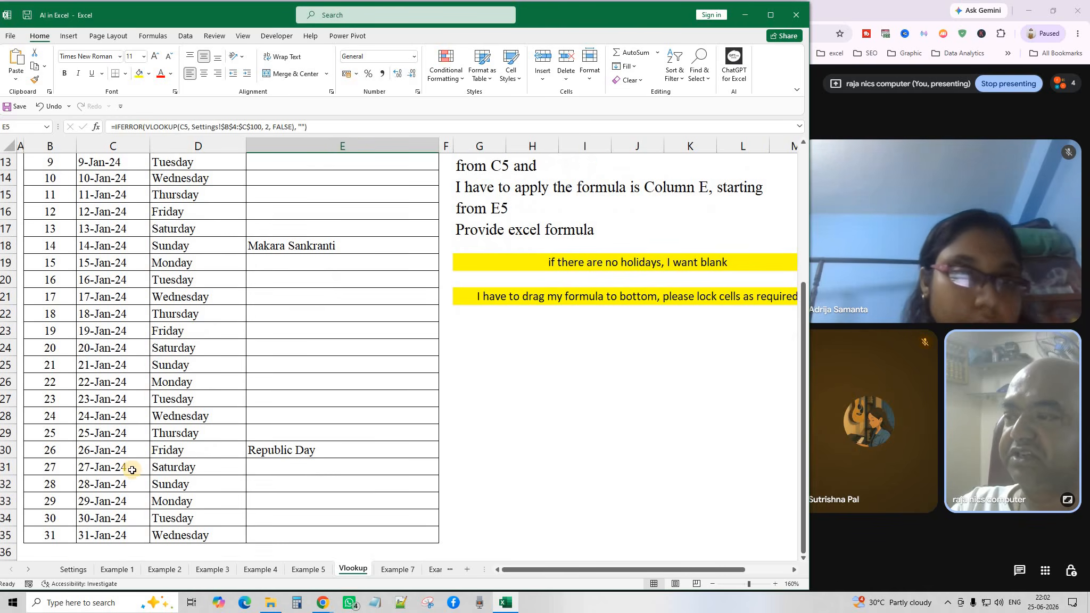
left_click(73, 569)
left_click_drag(87, 251, 181, 309)
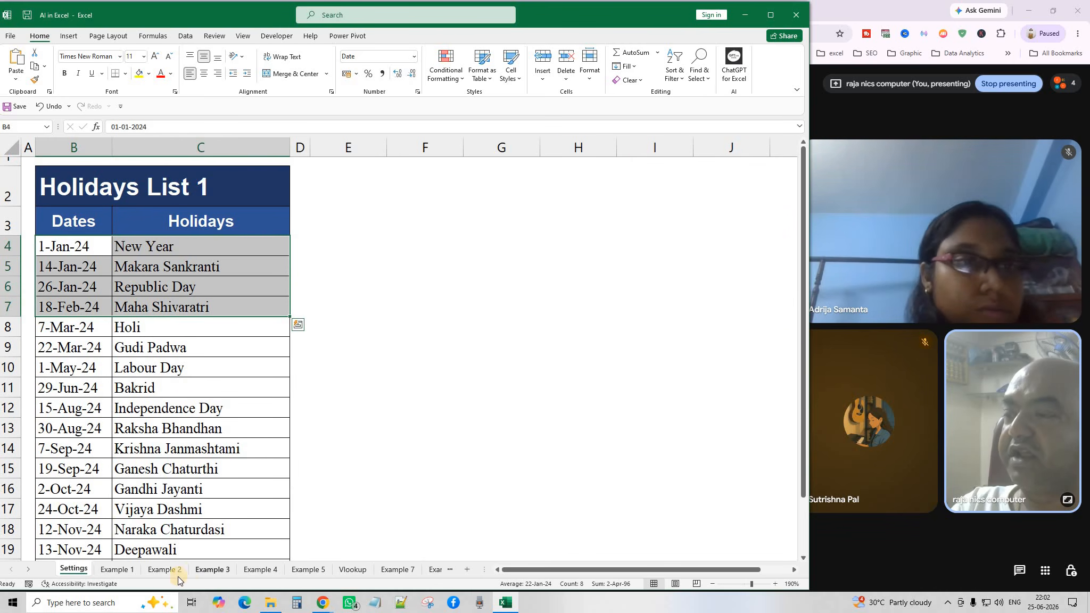
left_click(353, 570)
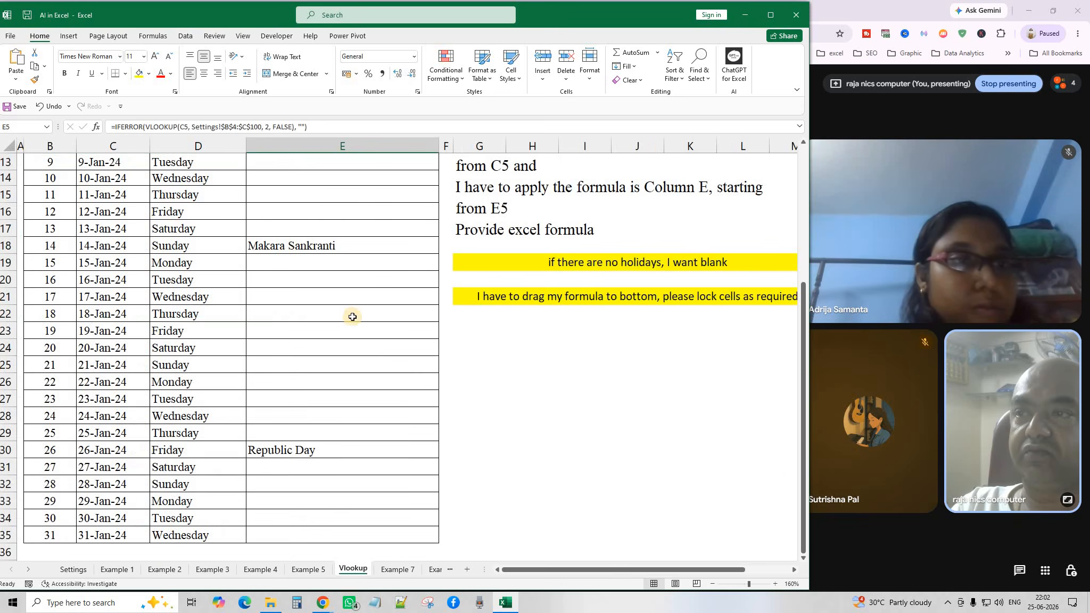
scroll(353, 314, "up", 3)
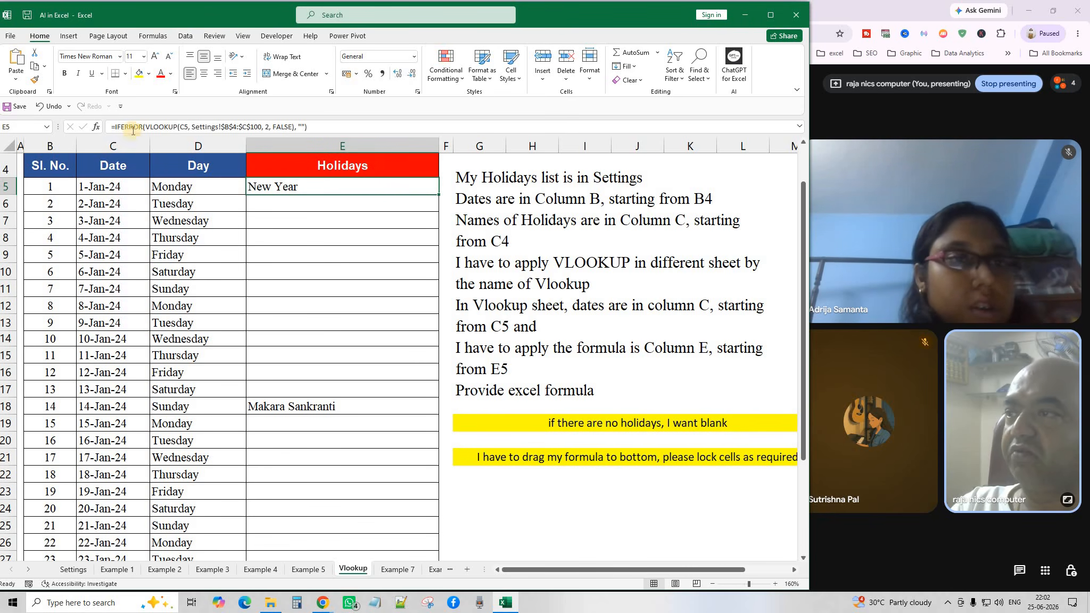
Paste E5's IFERROR(VLOOKUP) formula into a new Notepad note and minimize Notepad.
triple_click(198, 127)
key("ctrl+c")
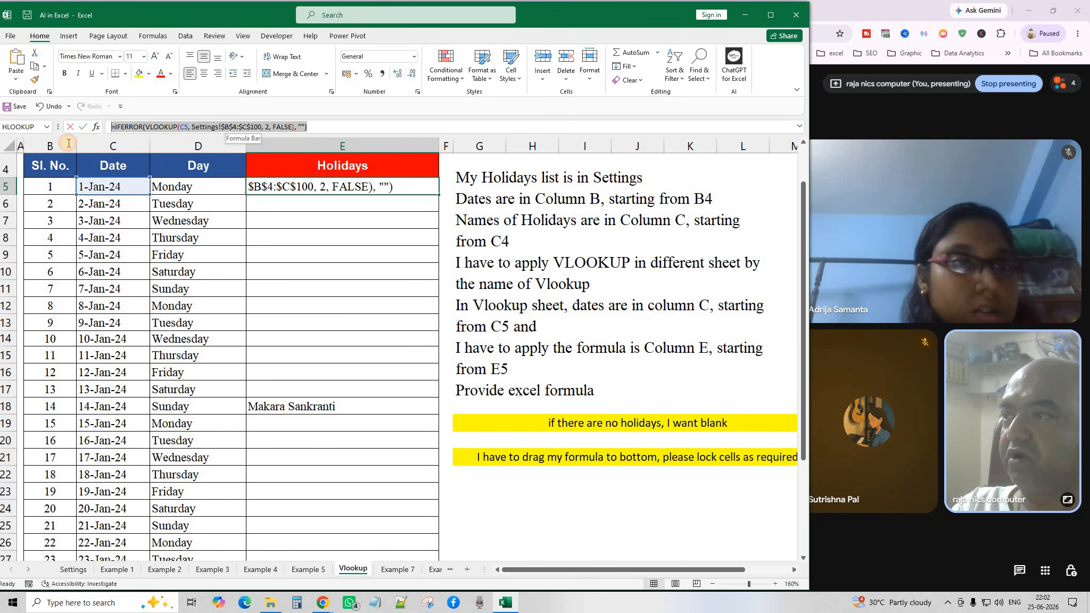
left_click(375, 602)
right_click(342, 223)
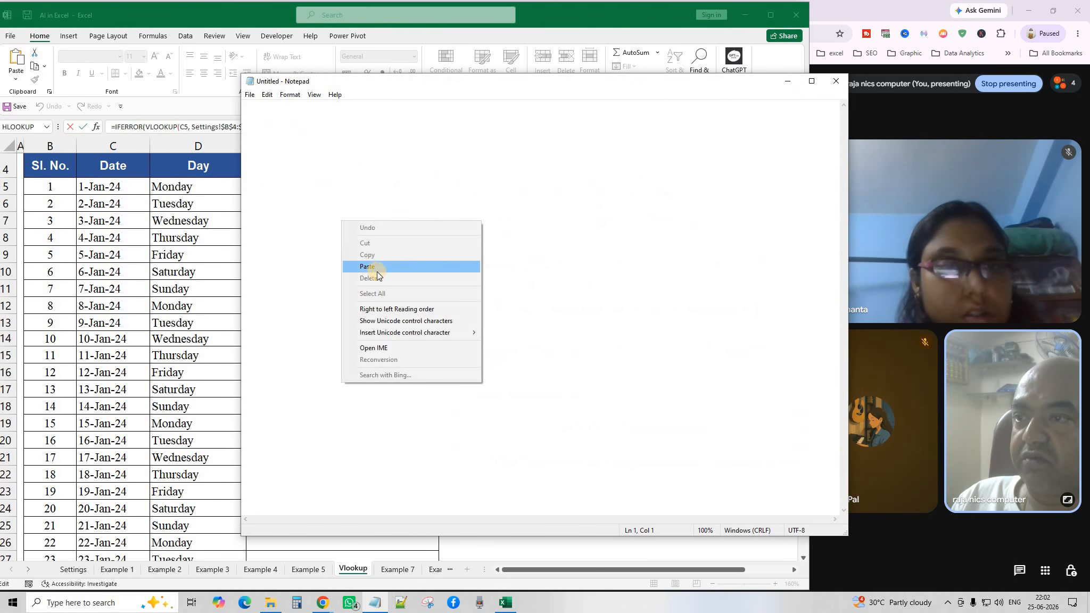
left_click(399, 266)
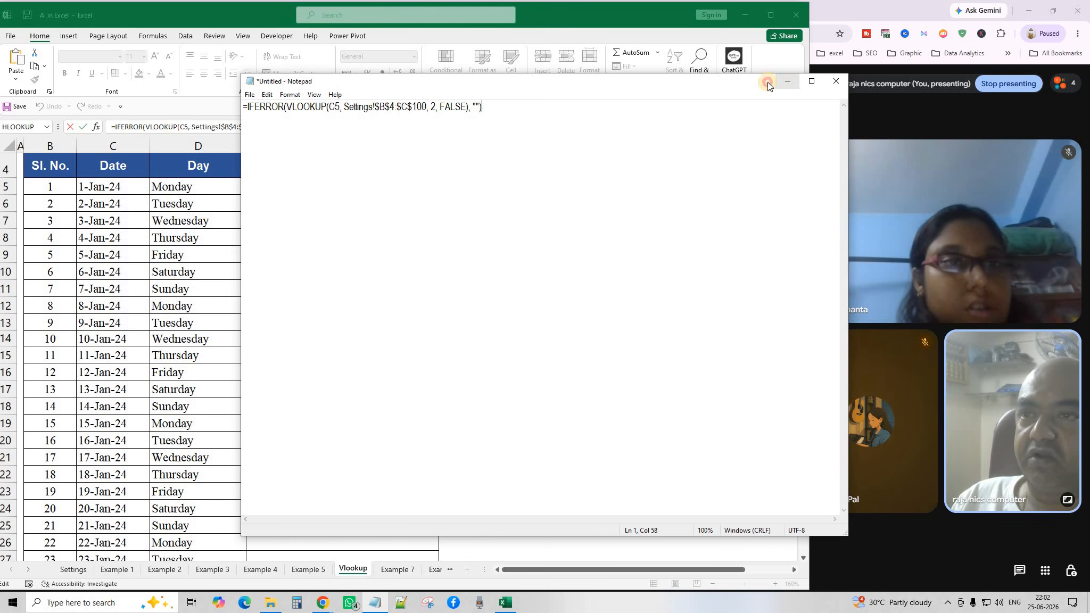
left_click(788, 81)
type("=")
left_click(341, 273)
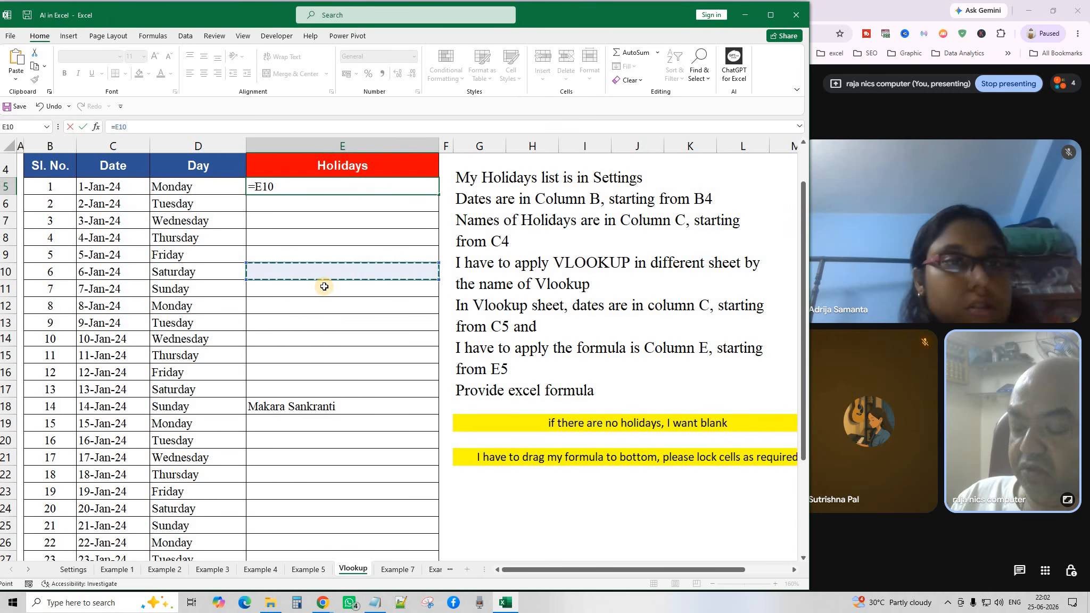
Cancel the stray =E10 entry and delete the holiday formulas from E5:E35.
key("Escape")
left_click_drag(299, 186, 347, 528)
key("Delete")
scroll(362, 522, "up", 4)
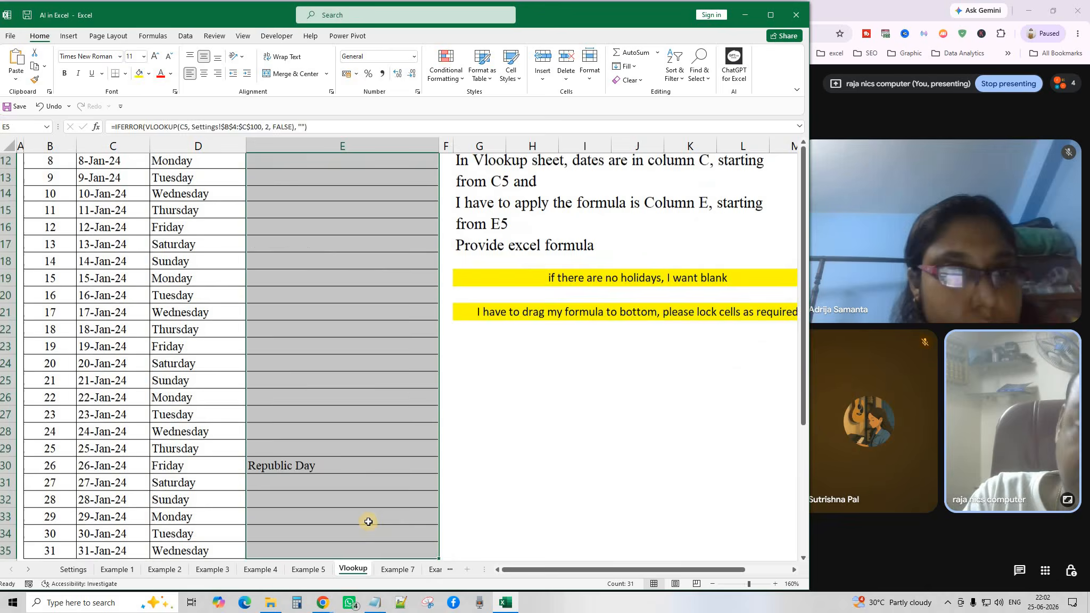
left_click(345, 442)
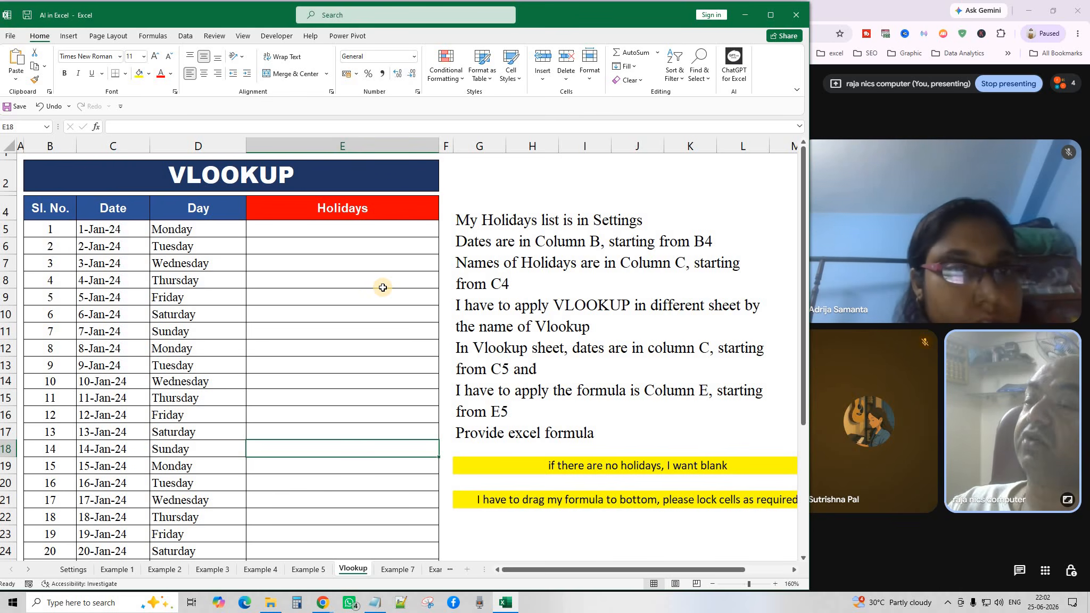
left_click(377, 413)
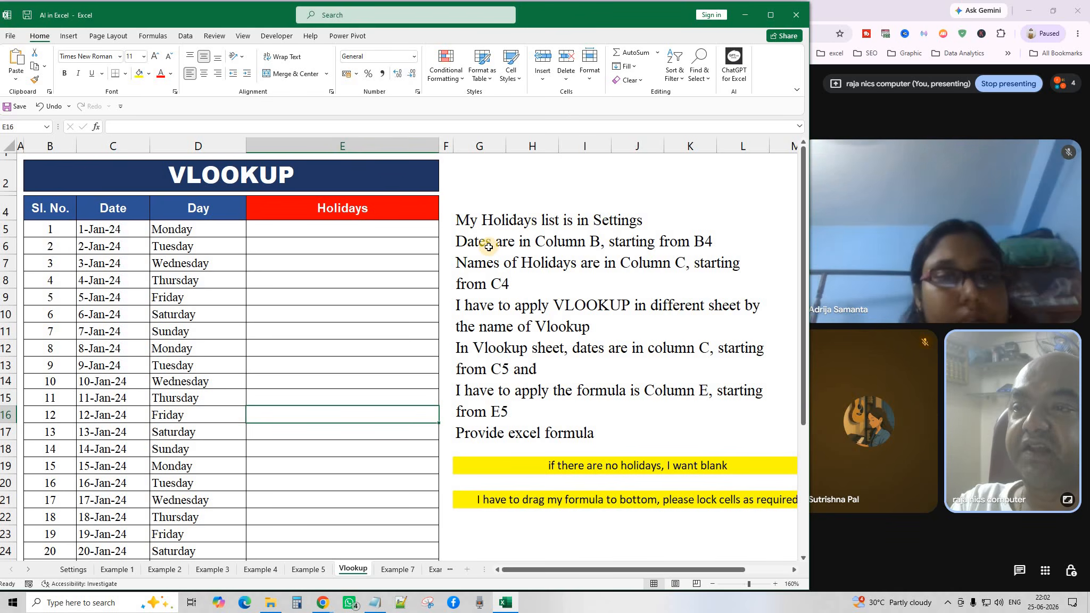
left_click(72, 569)
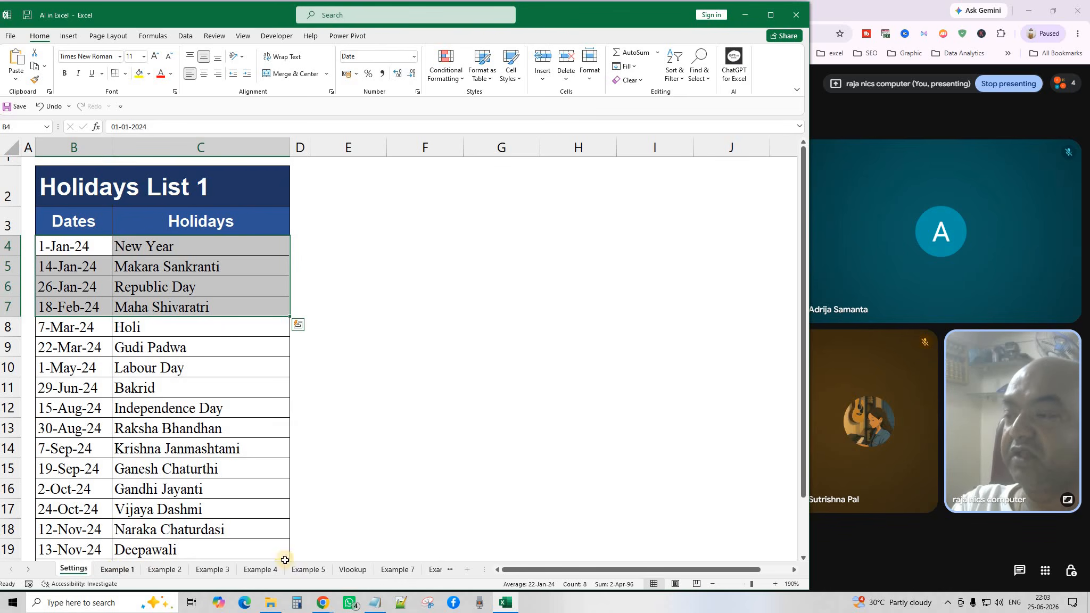
left_click(352, 571)
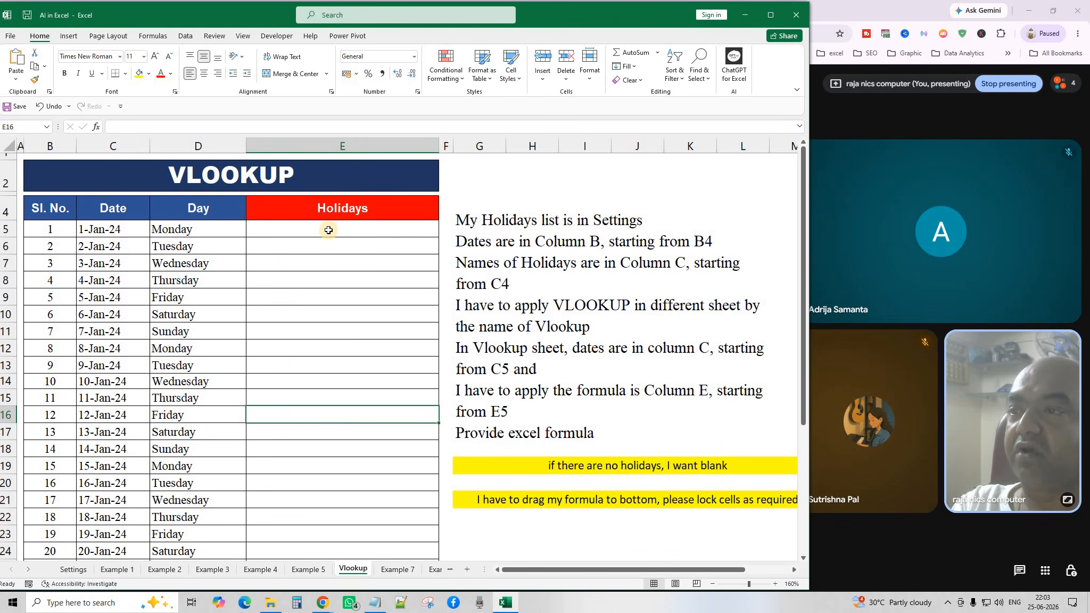
left_click(72, 571)
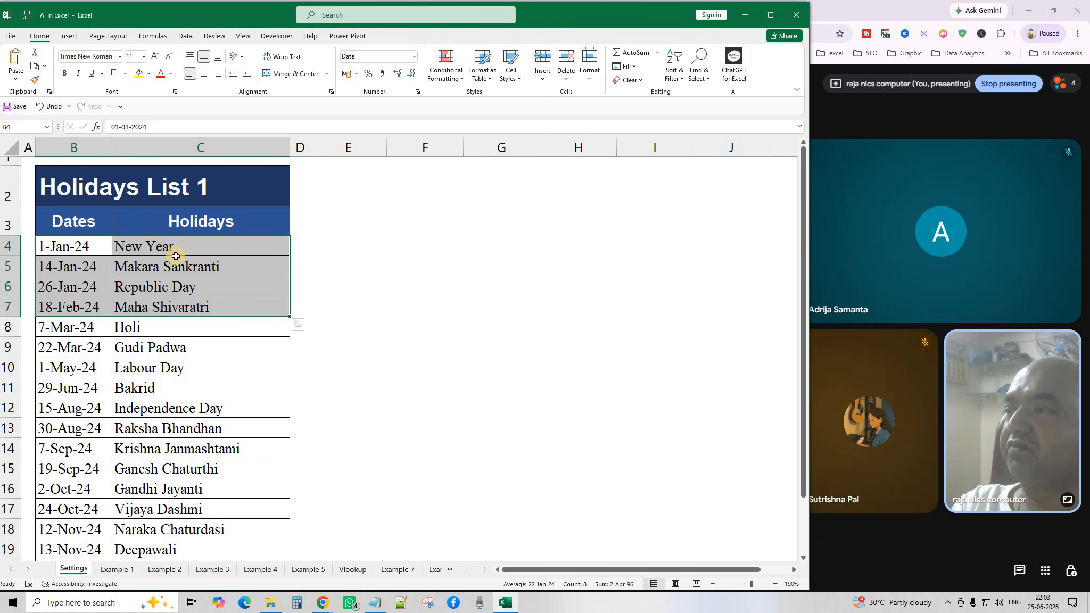
left_click(153, 246)
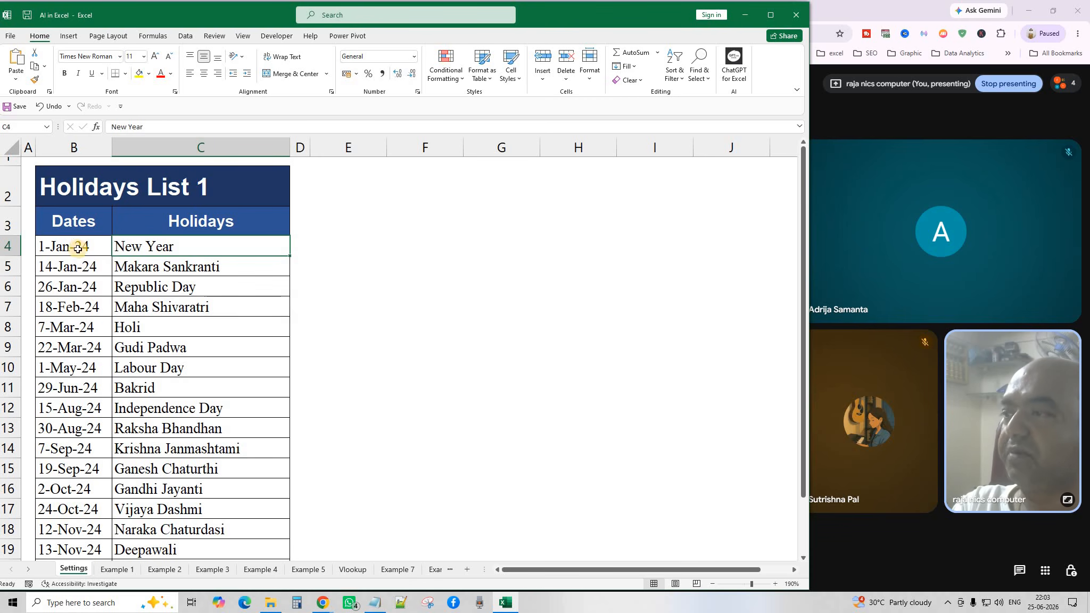
left_click(355, 570)
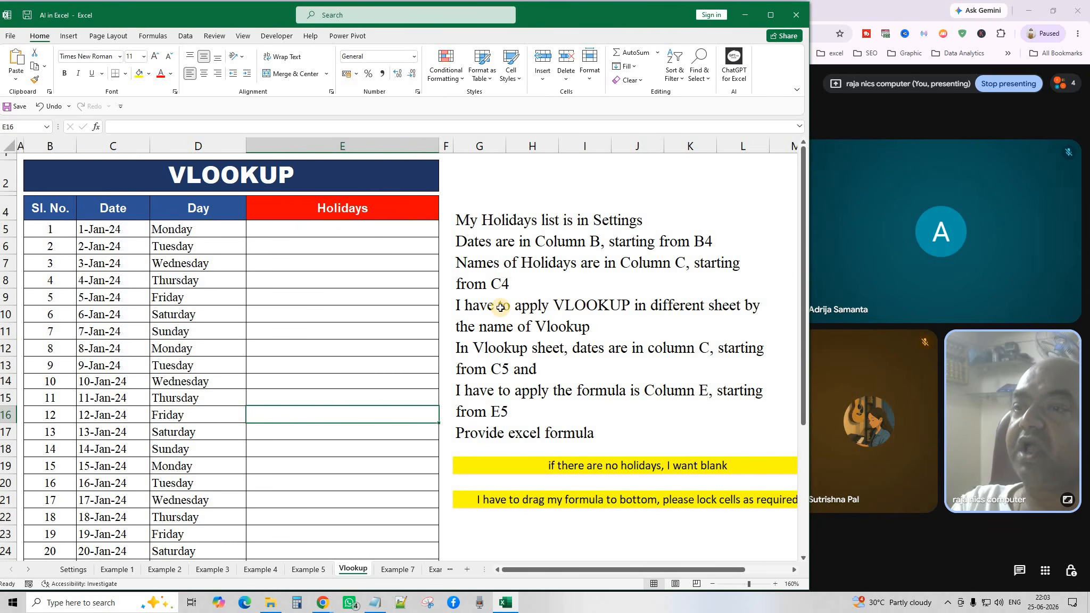
Review the lookup requirements and the blanks-for-non-holidays note, then copy the merged requirements note.
left_click(620, 311)
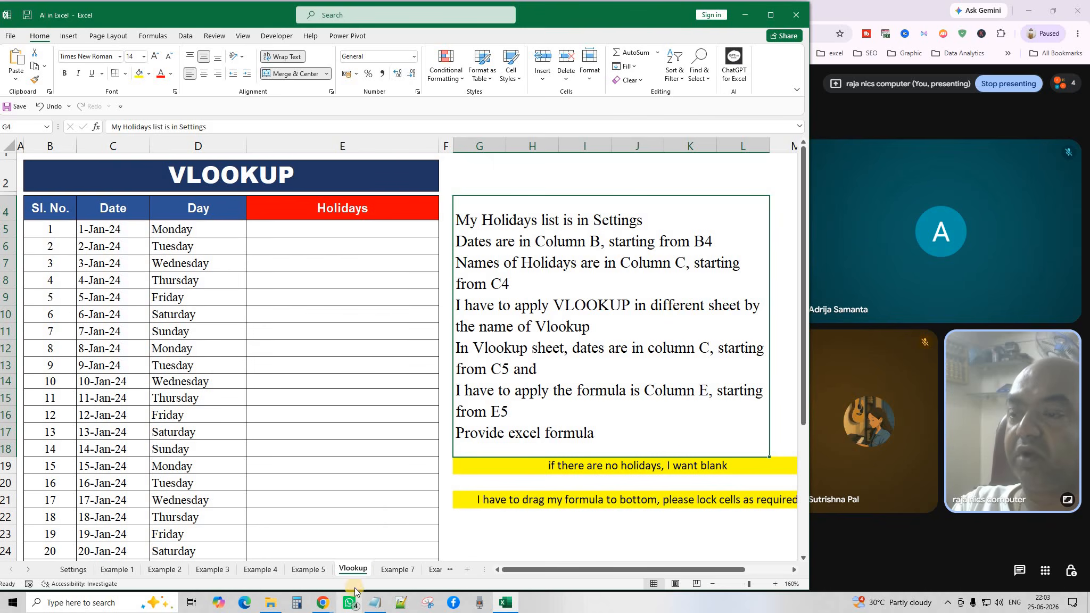
left_click(344, 226)
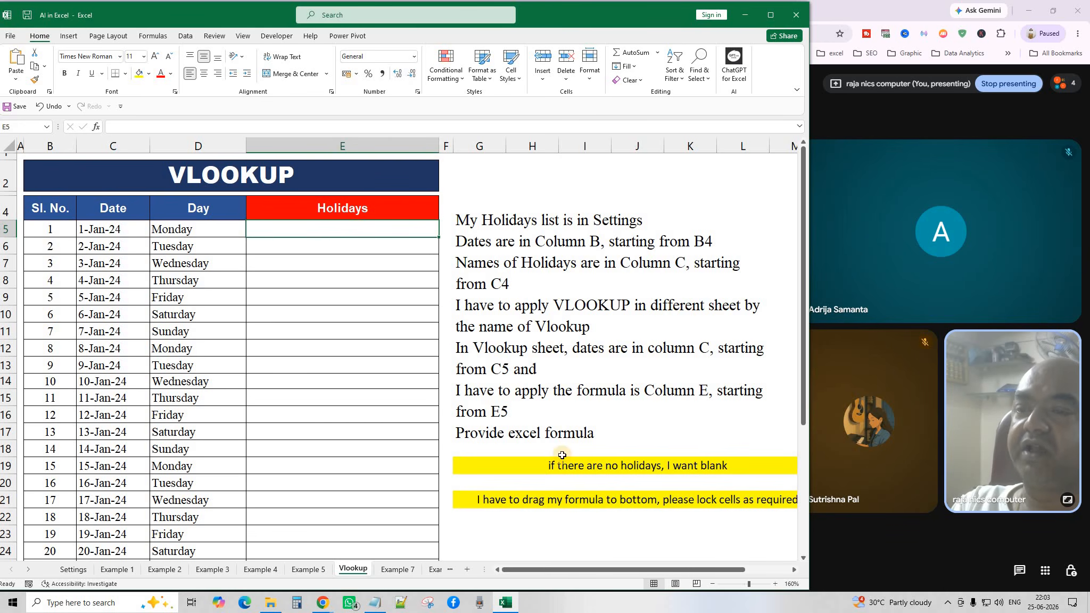
left_click(546, 236)
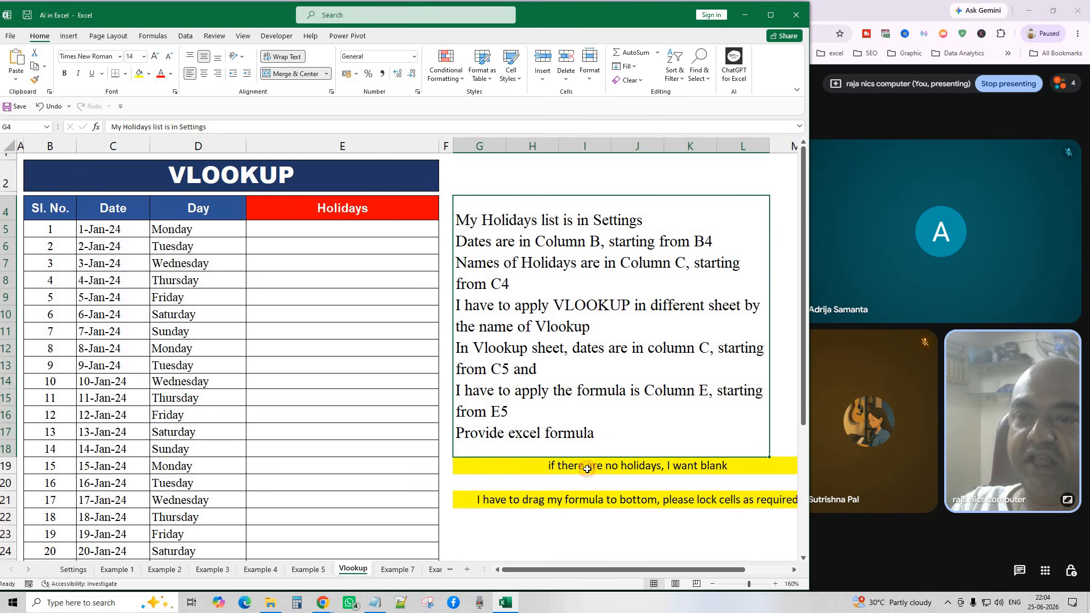
left_click(583, 465)
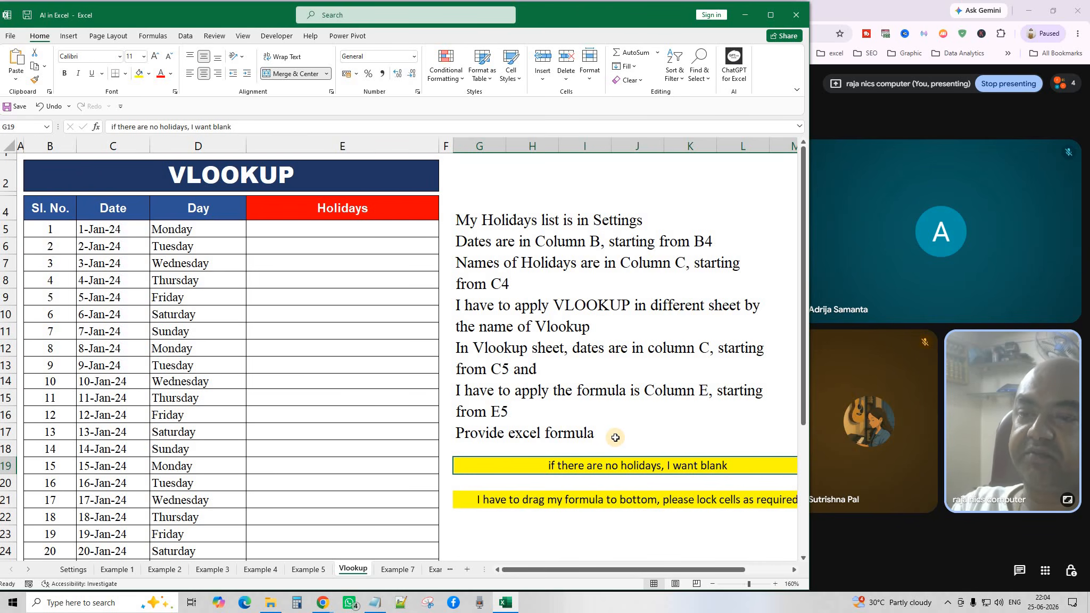
left_click_drag(544, 569, 577, 564)
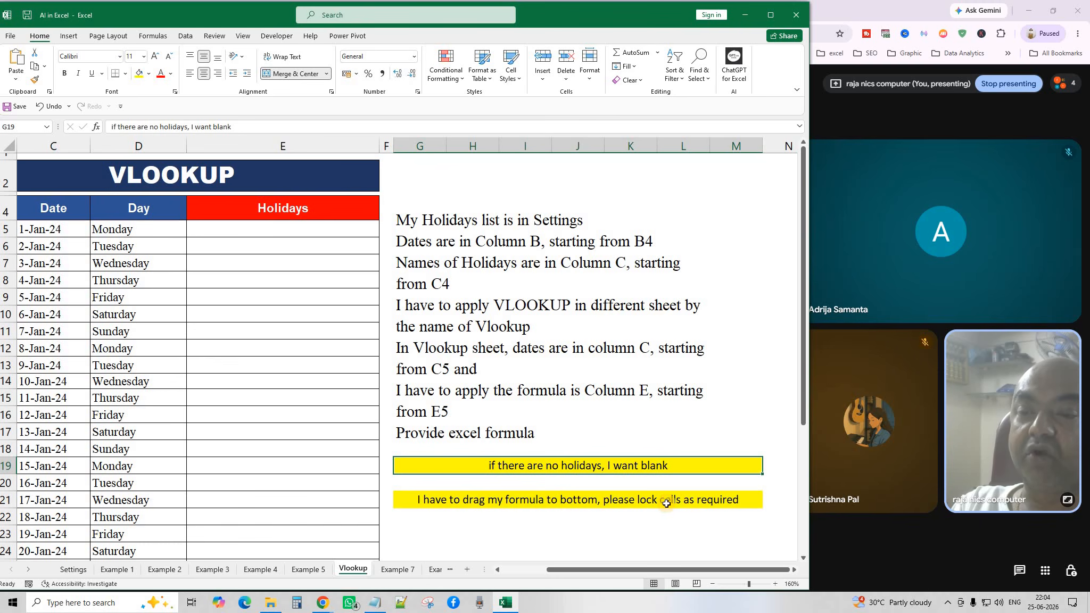
left_click_drag(619, 569, 563, 569)
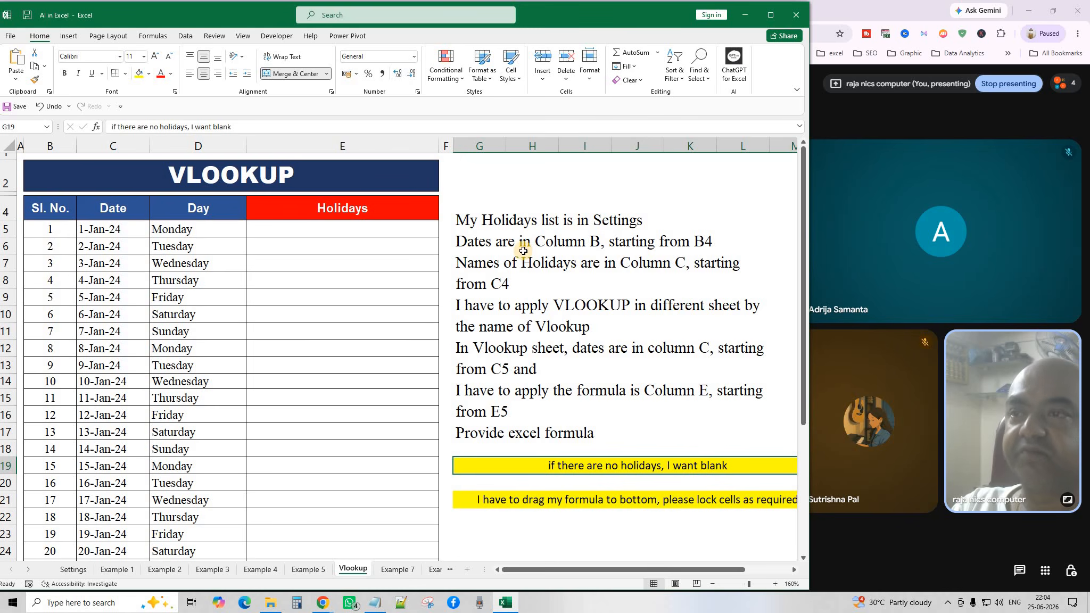
left_click(521, 248)
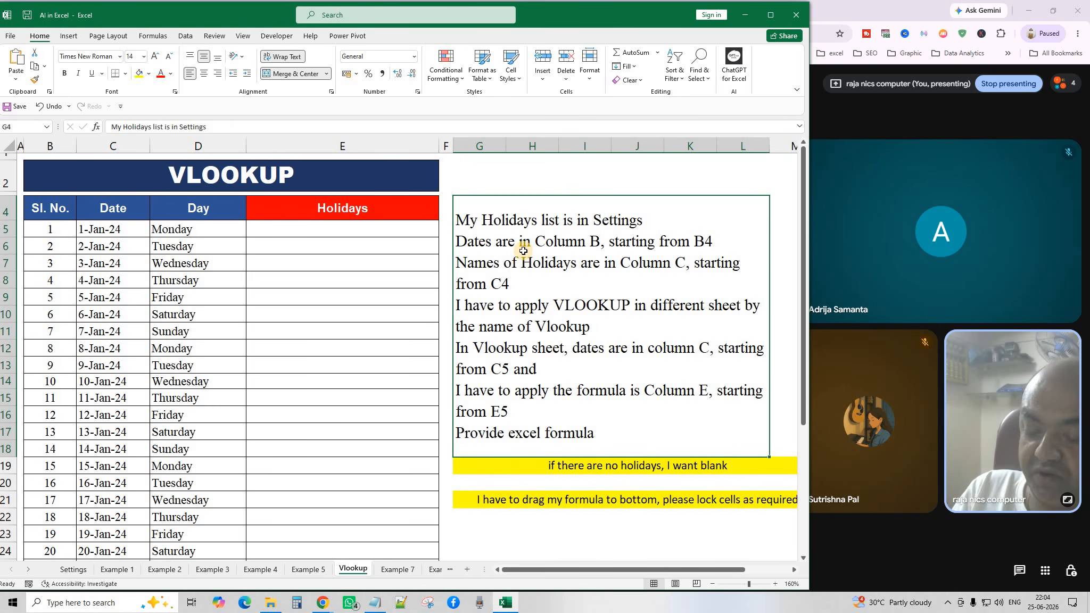
key("ctrl+c")
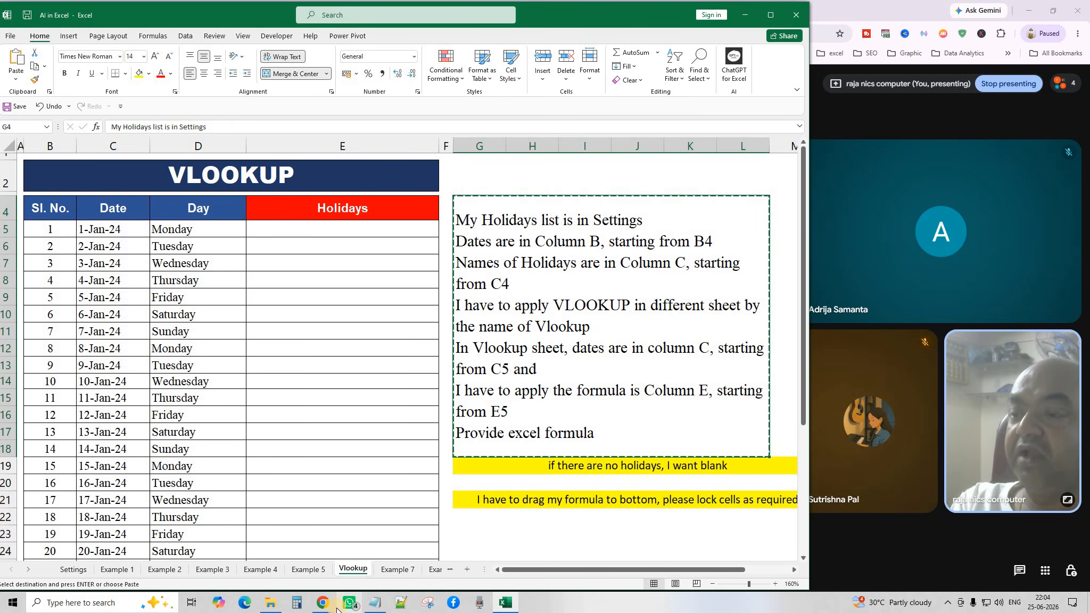
Paste the holiday lookup requirements into ChatGPT and send them.
mouse_move(337, 607)
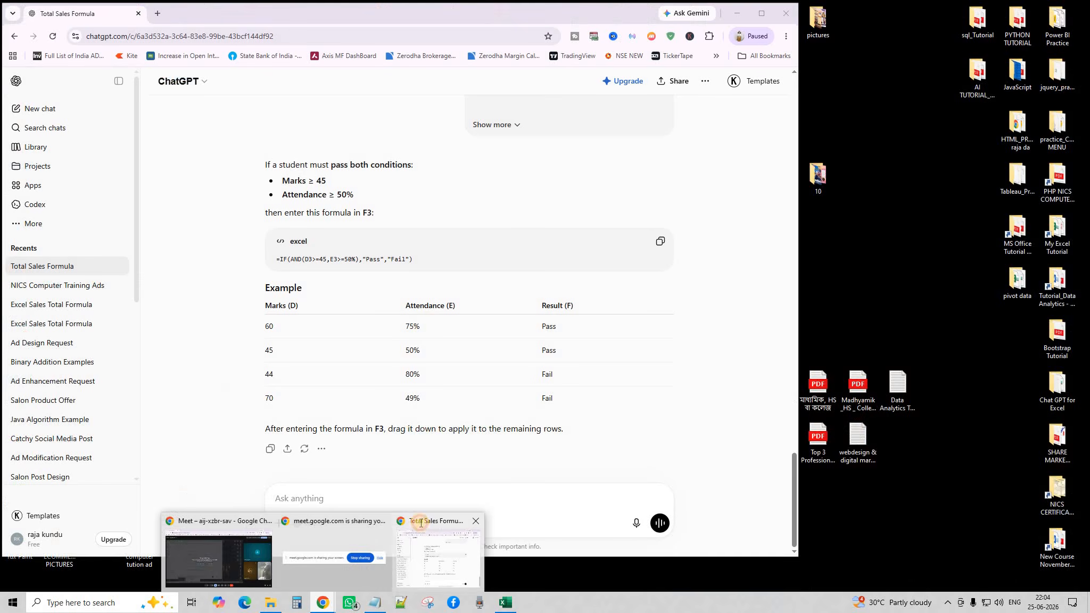
left_click(421, 524)
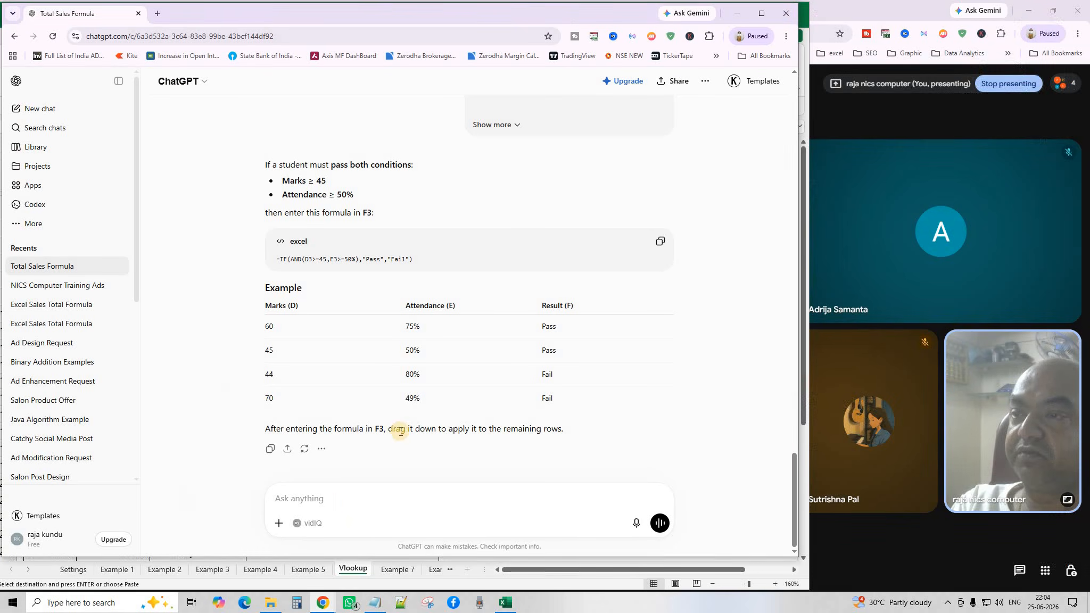
left_click(338, 491)
key("ctrl+v")
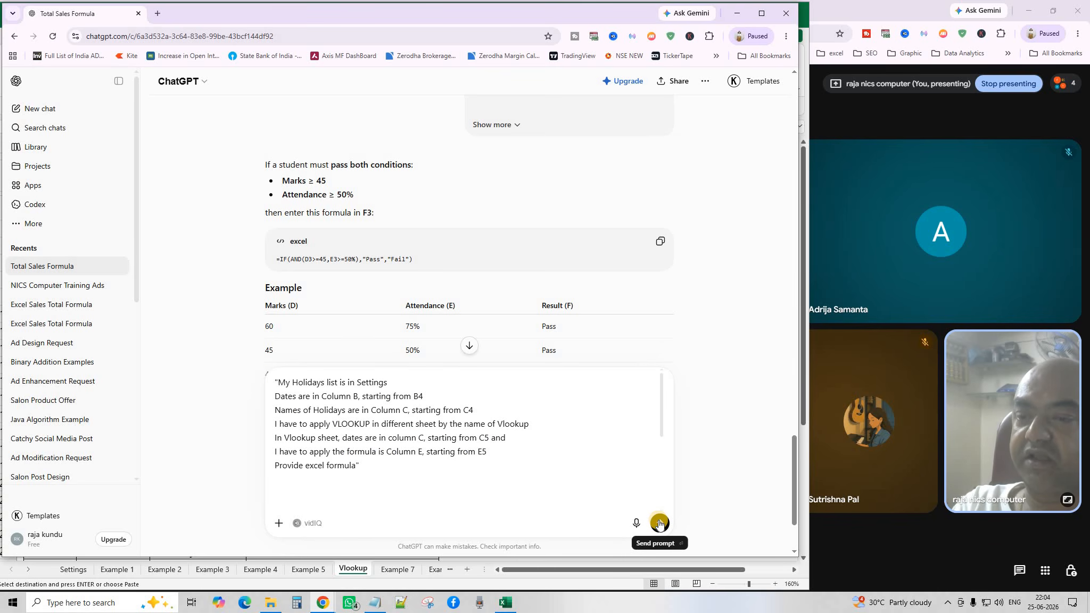
left_click(659, 523)
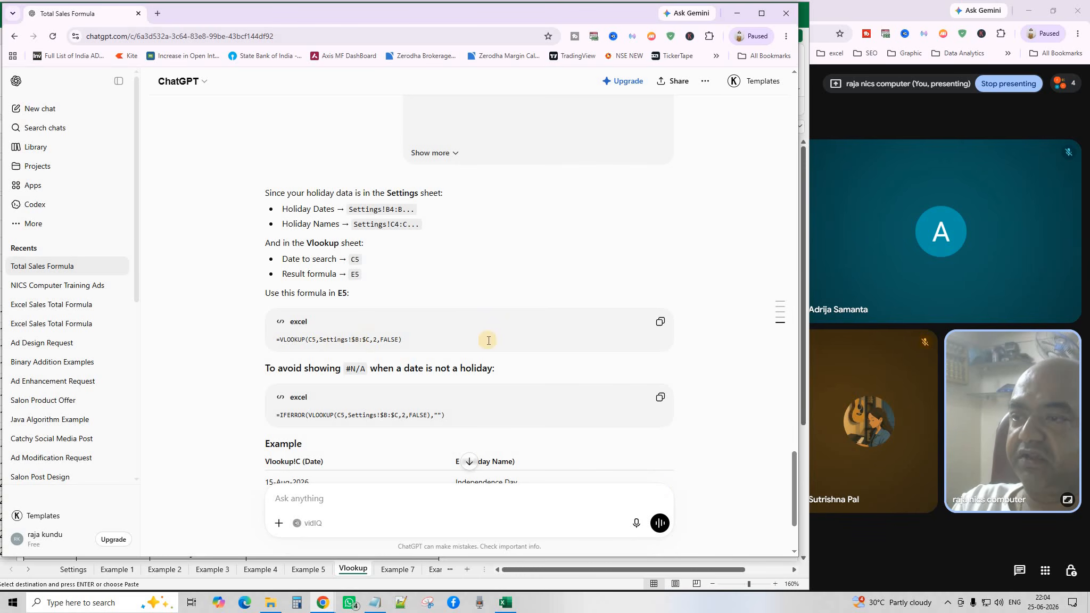
Copy ChatGPT's =VLOOKUP(C5,Settings!$B:$C,2,FALSE) answer and go back to Excel.
scroll(488, 340, "down", 3)
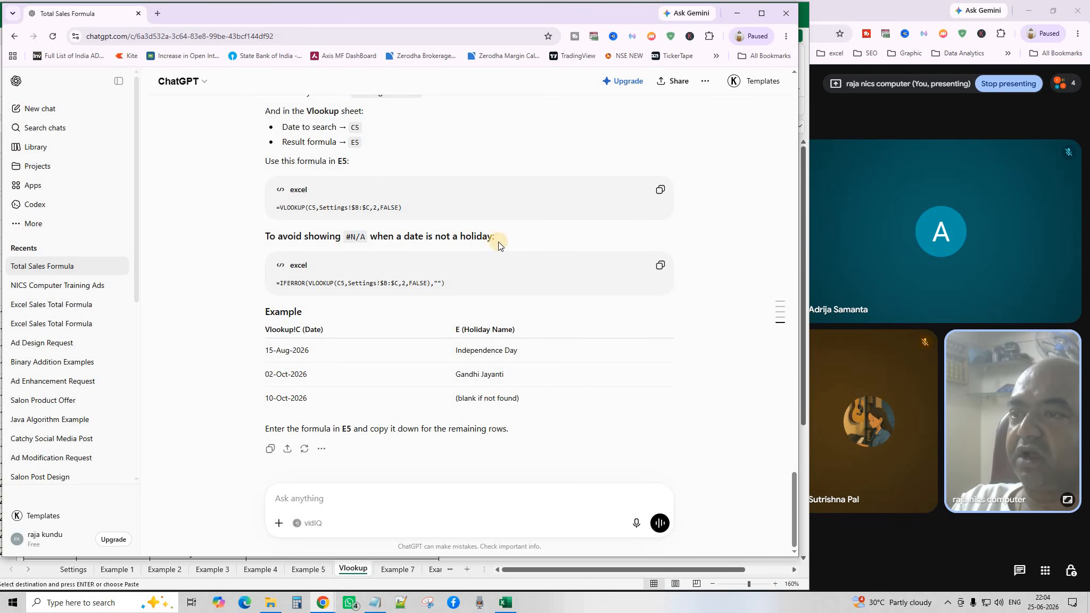
scroll(483, 429, "up", 3)
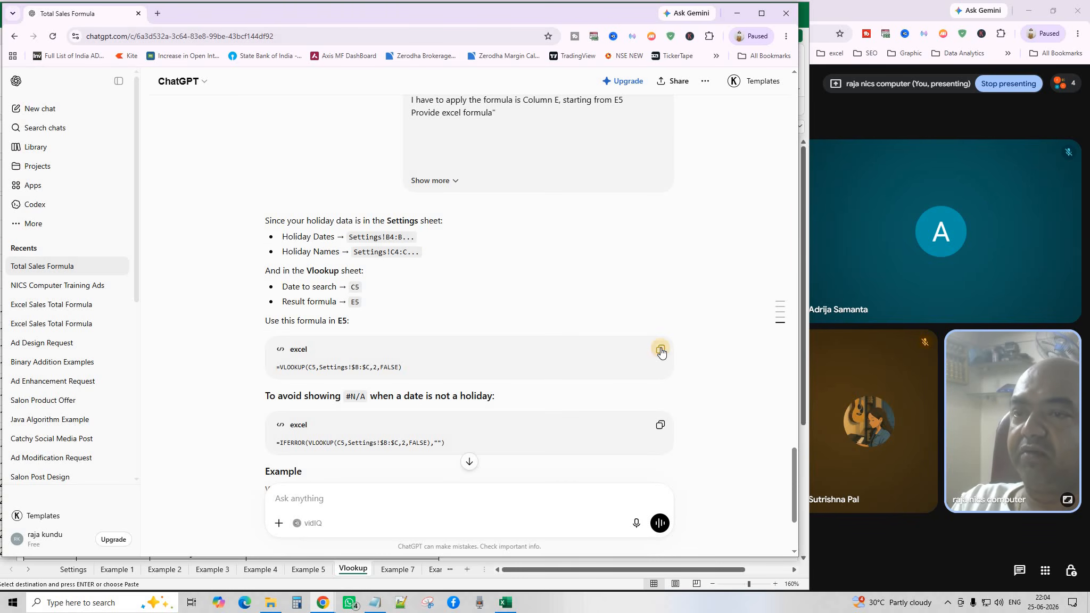
left_click(661, 351)
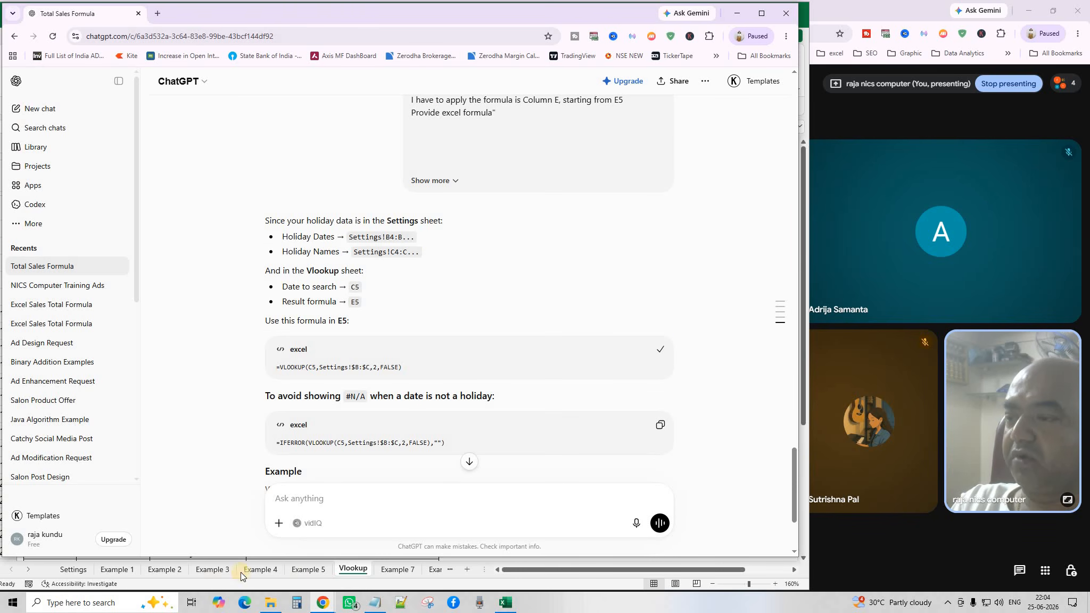
left_click(351, 572)
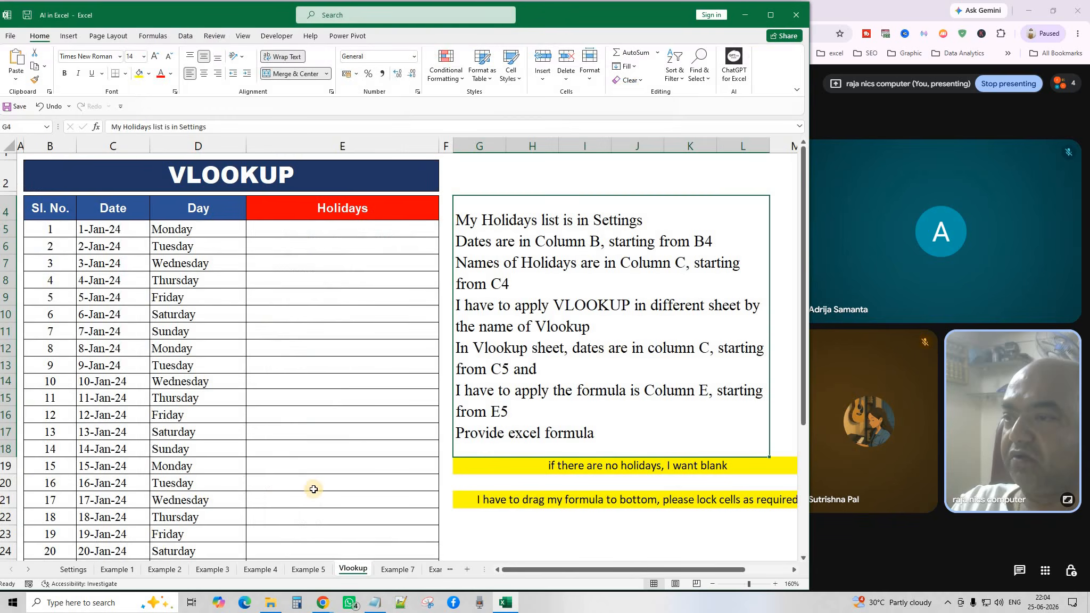
left_click(301, 228)
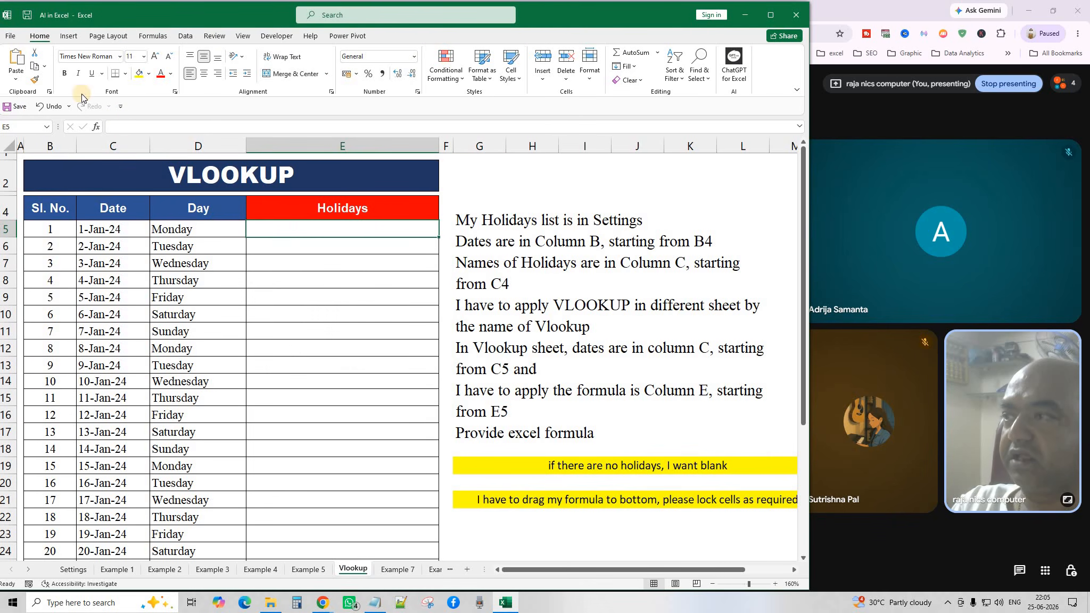
left_click(16, 57)
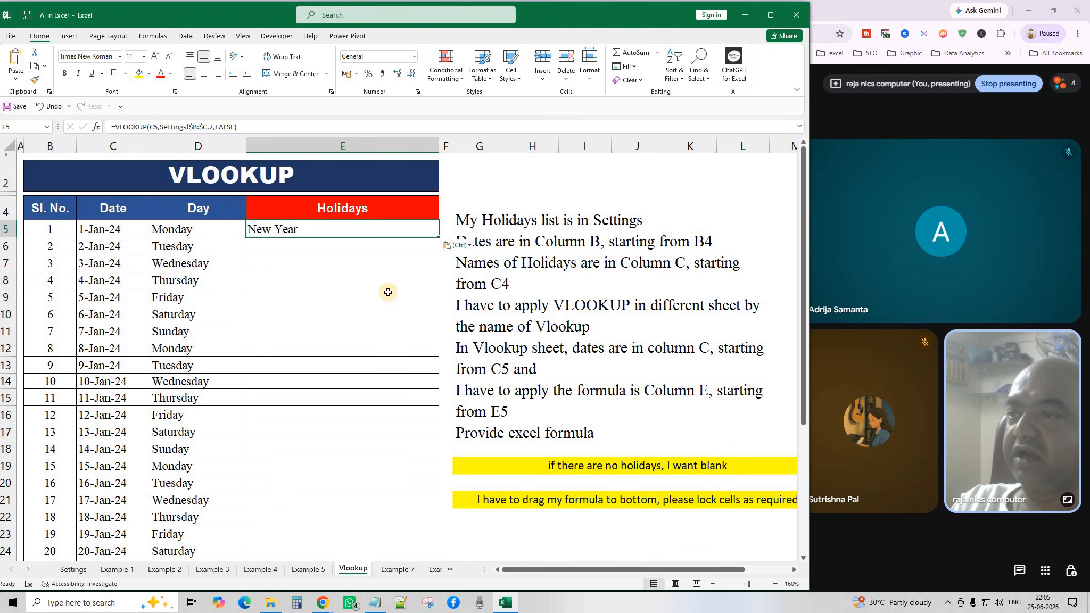
left_click_drag(439, 238, 504, 418)
scroll(506, 419, "up", 2)
scroll(506, 419, "up", 5)
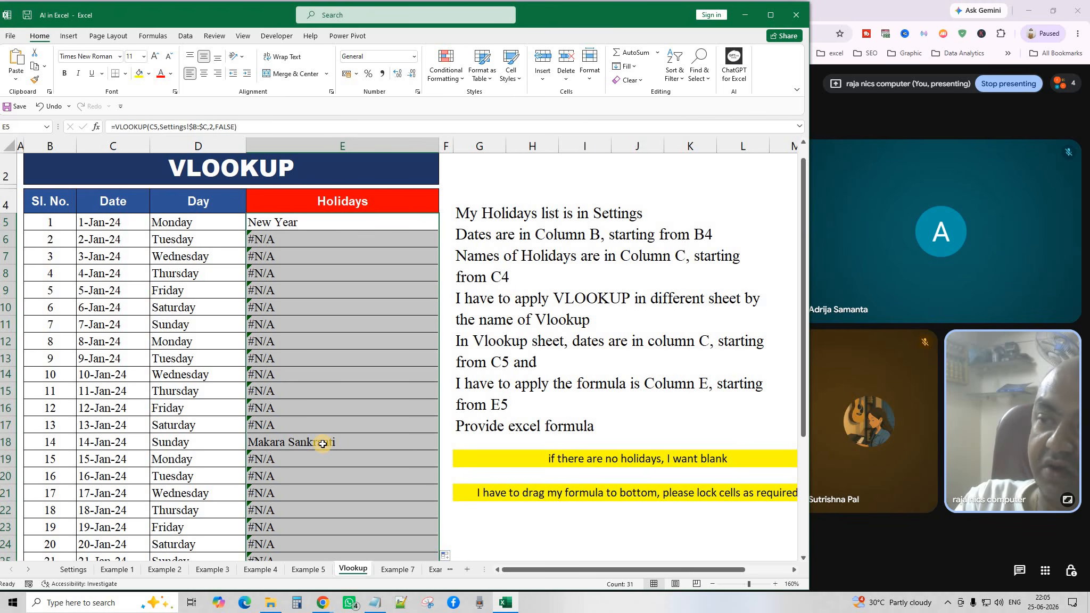
key("Delete")
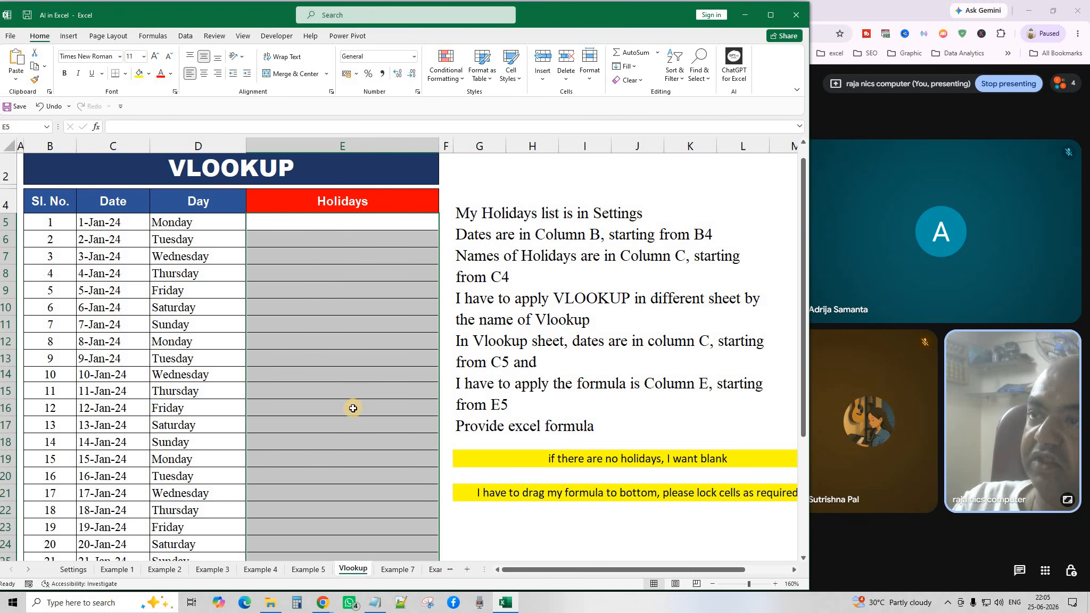
Copy ChatGPT's =IFERROR(VLOOKUP(C5,Settings!$B:$C,2,FALSE),"") version and return to Excel.
left_click(355, 408)
left_click(553, 458)
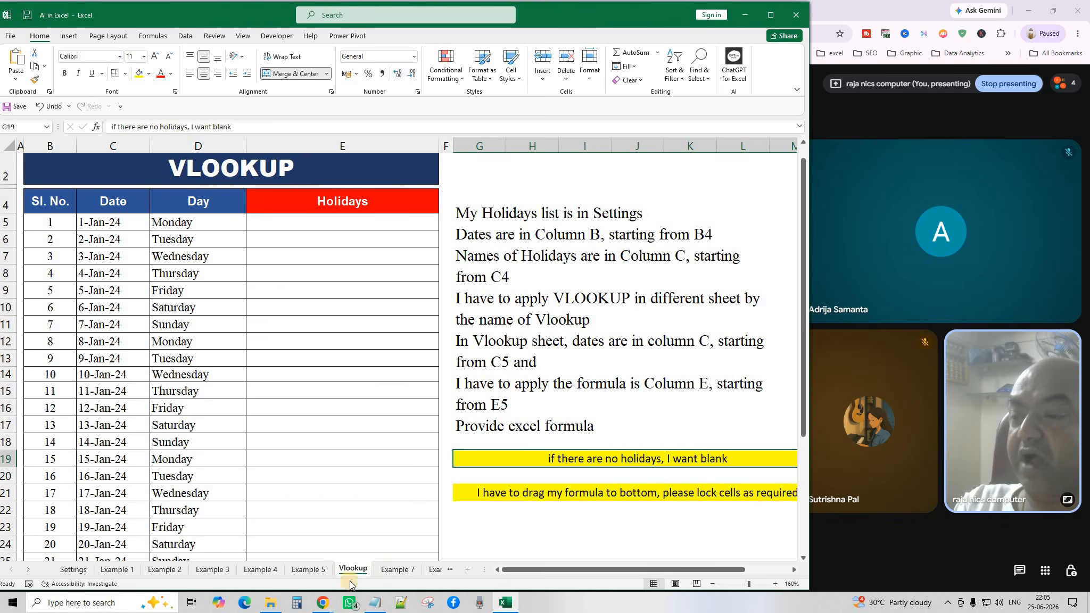
left_click(323, 603)
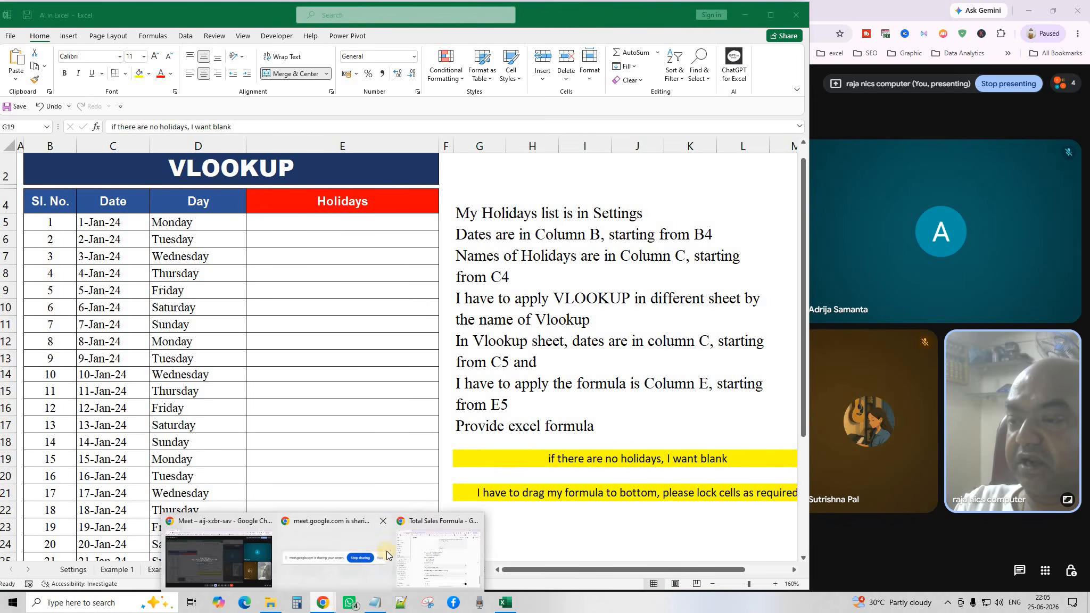
left_click(420, 519)
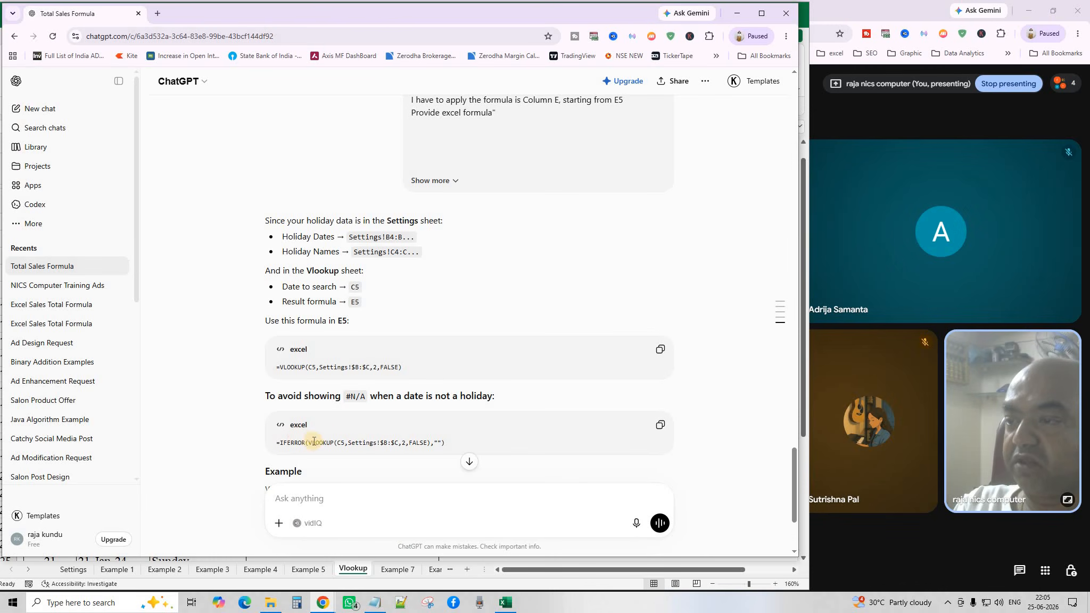
left_click(660, 425)
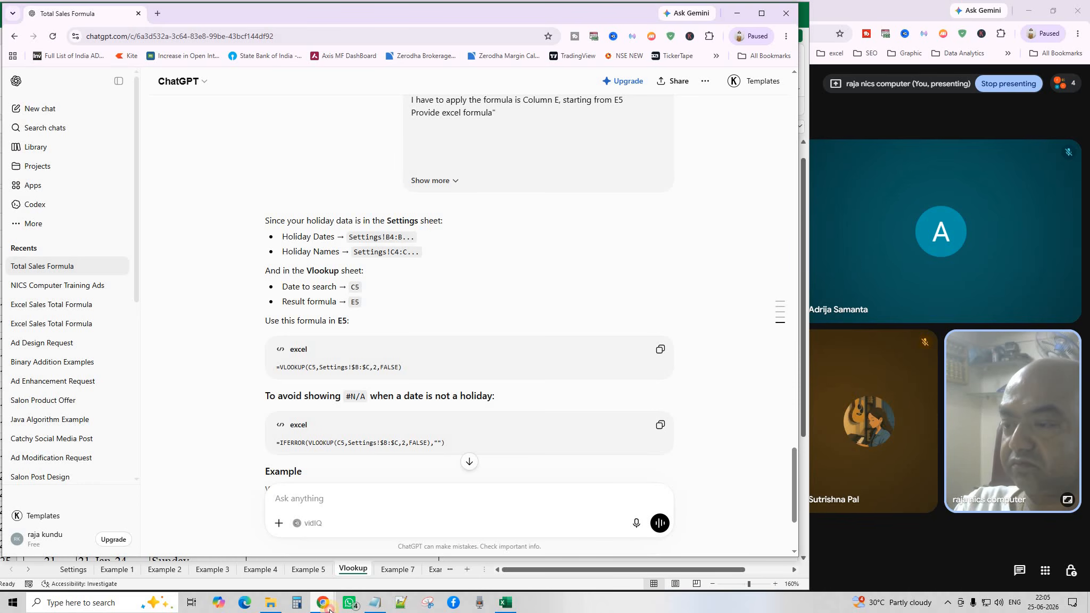
mouse_move(330, 609)
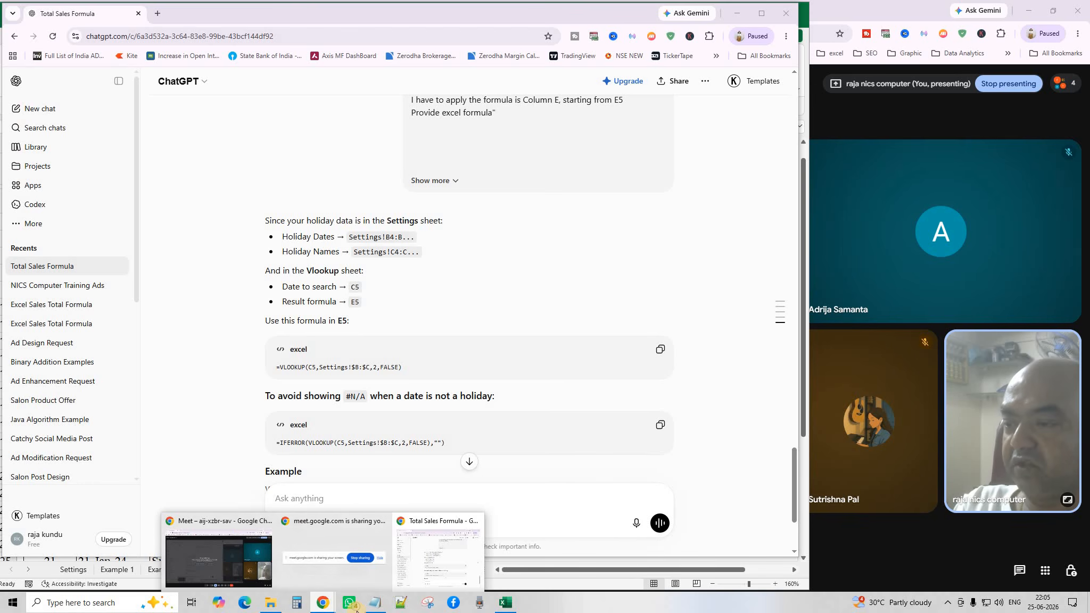
left_click(505, 603)
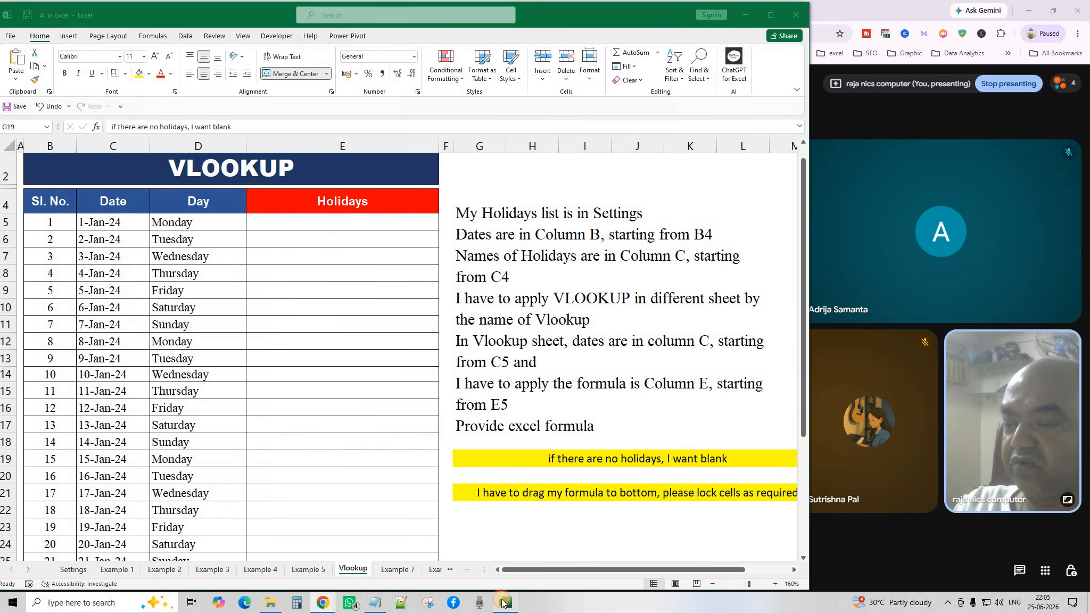
Paste the IFERROR VLOOKUP into E5 and fill it down the Holidays column.
left_click(325, 221)
left_click(15, 55)
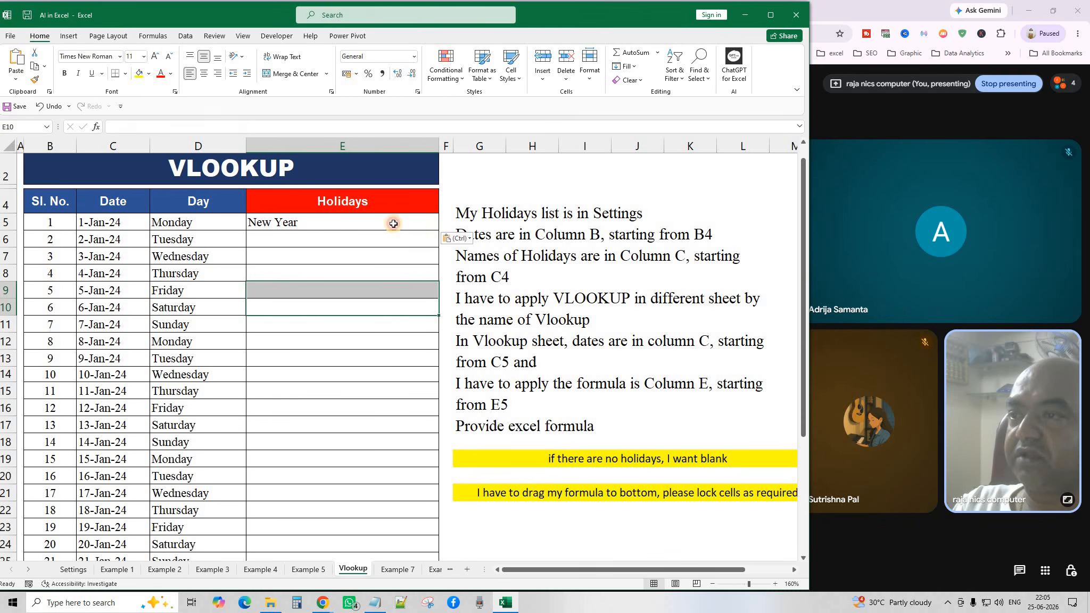
double_click(440, 230)
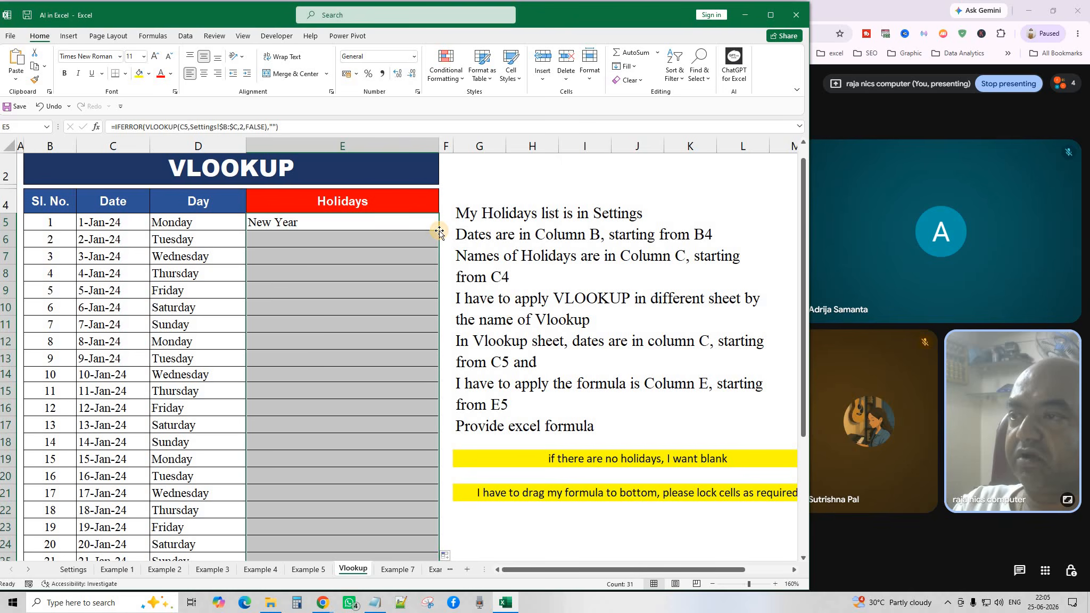
left_click(323, 293)
scroll(313, 362, "down", 2)
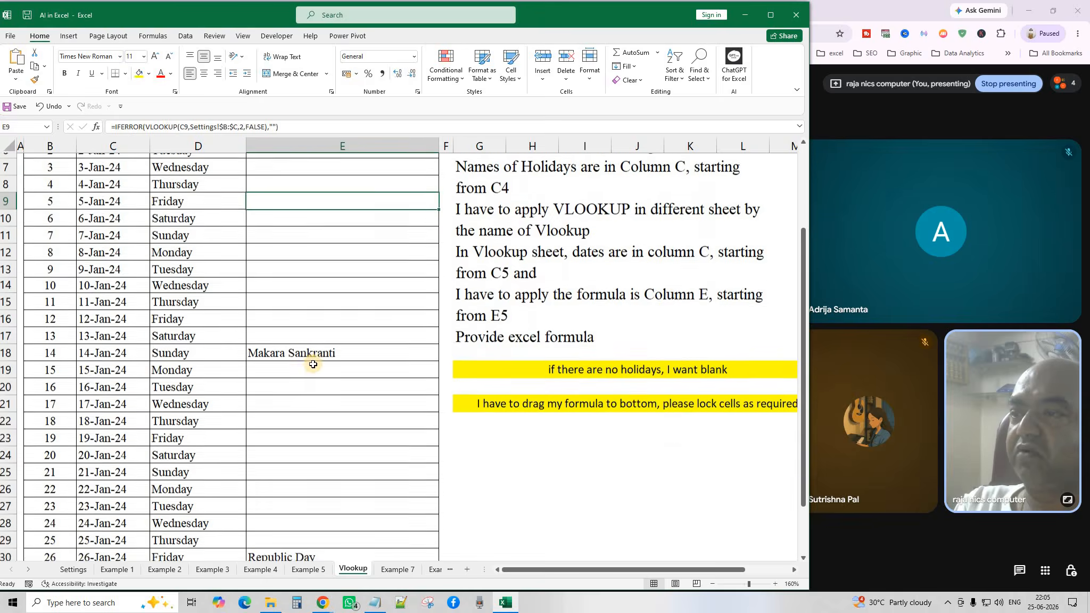
scroll(313, 364, "down", 3)
scroll(329, 439, "up", 6)
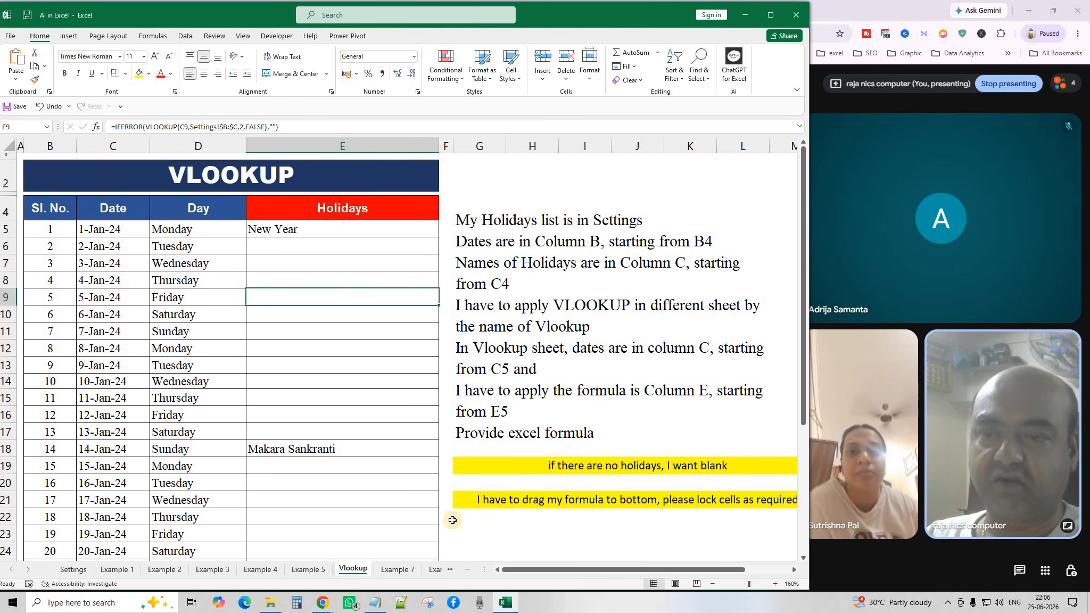
Switch to Example 7 and look over the serial numbers and employee names.
left_click(397, 569)
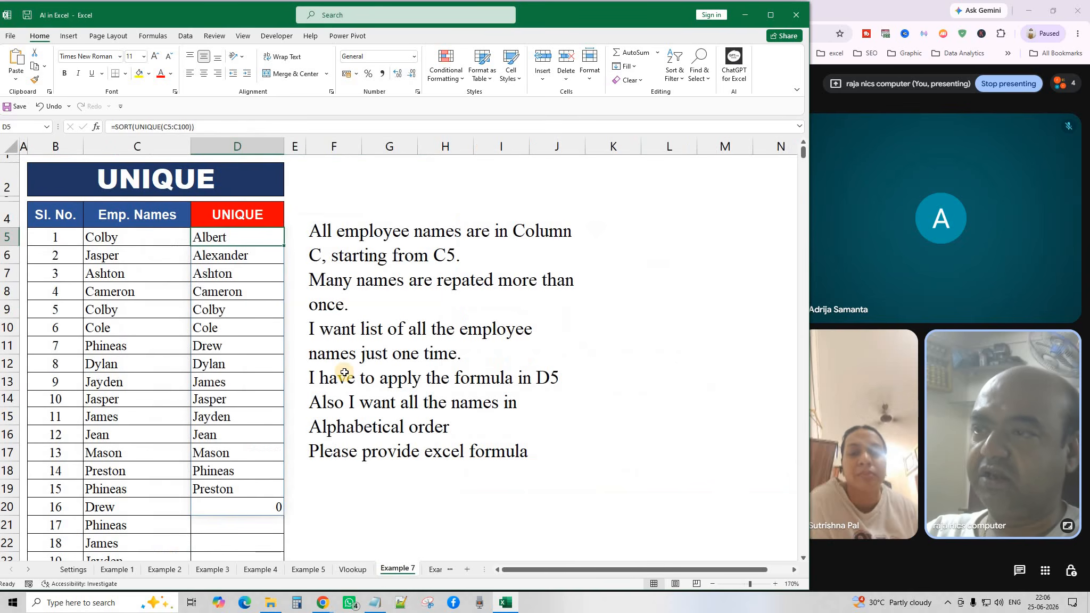
left_click(402, 486)
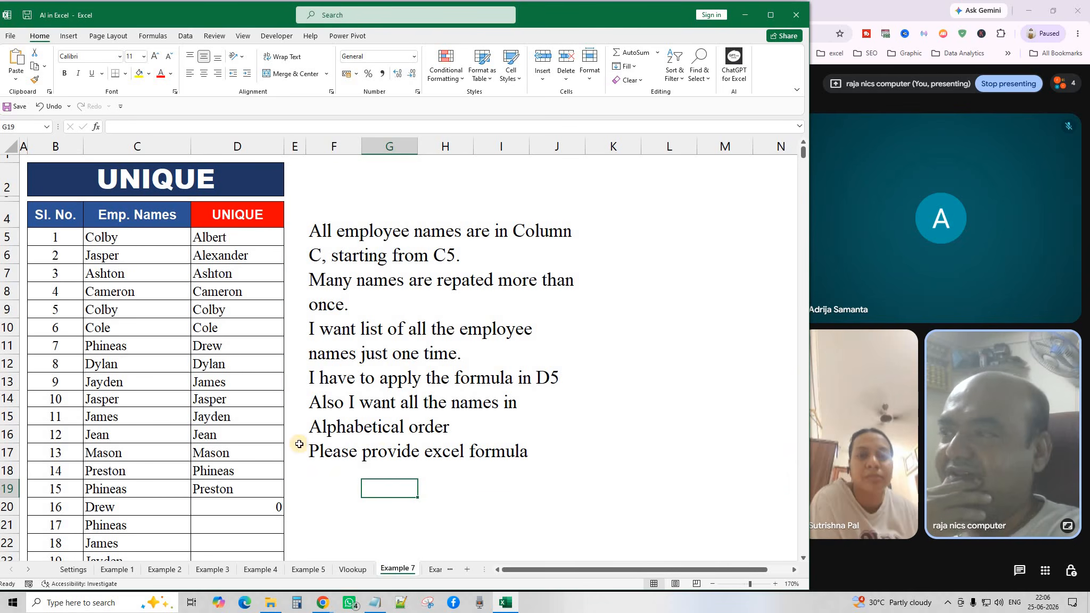
left_click_drag(56, 237, 53, 488)
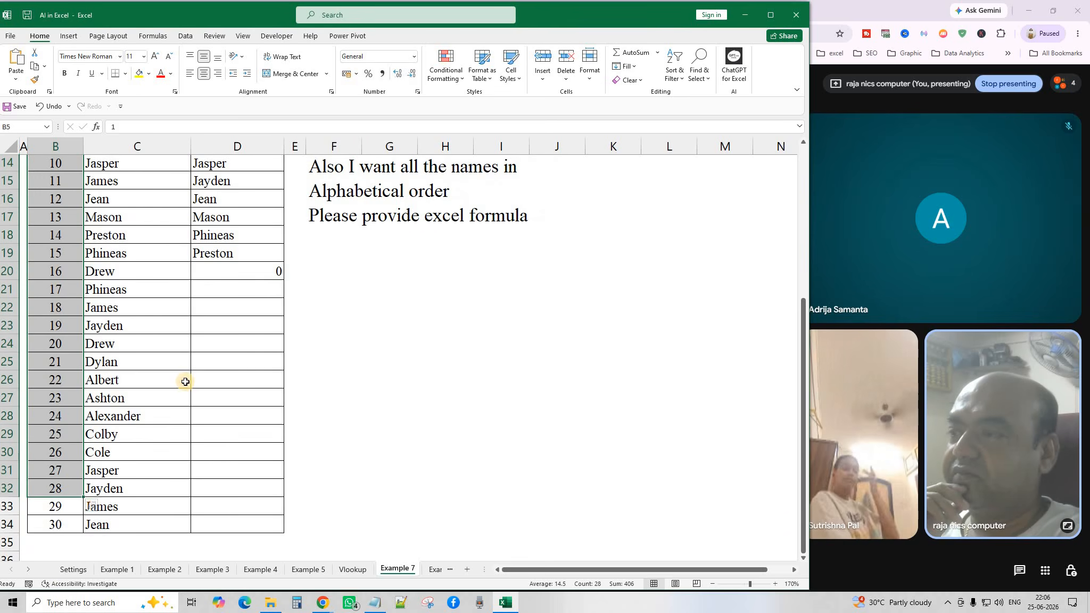
left_click(185, 381)
scroll(183, 319, "up", 5)
scroll(160, 282, "up", 1)
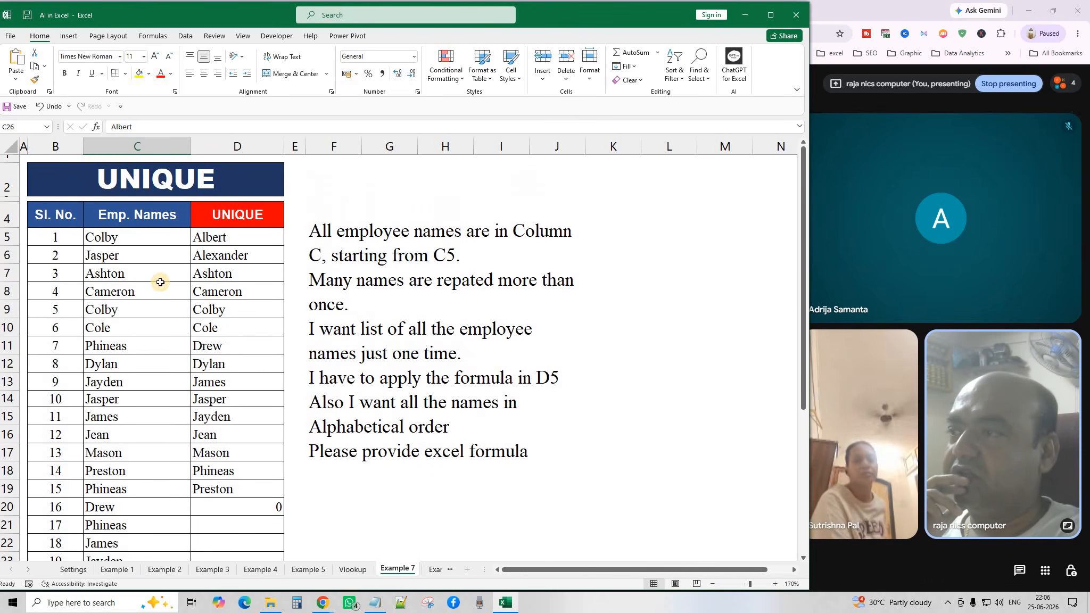
left_click_drag(123, 238, 133, 512)
scroll(115, 374, "up", 5)
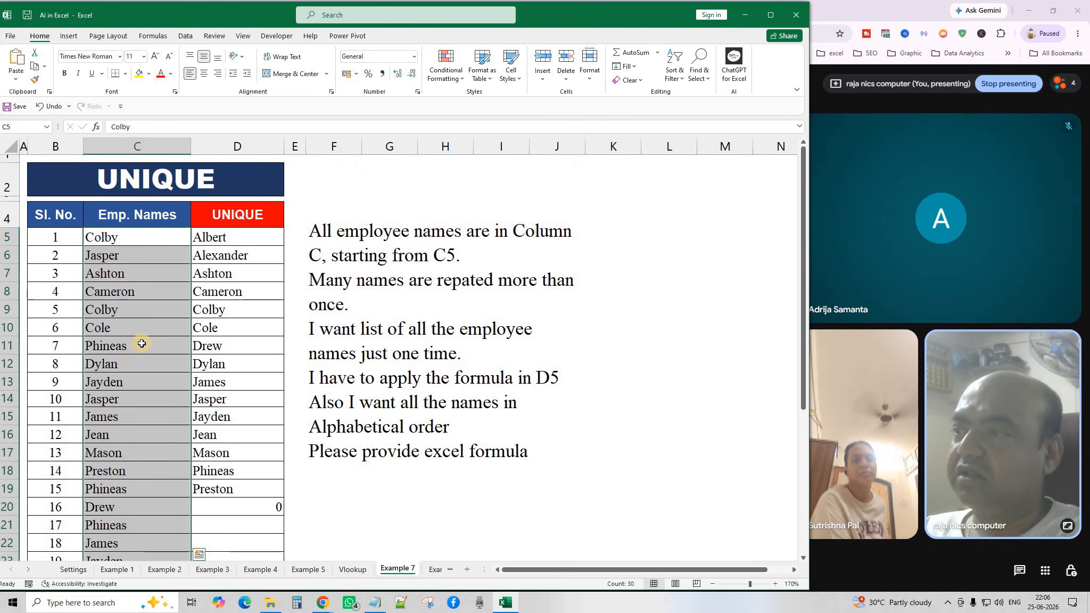
left_click(110, 309)
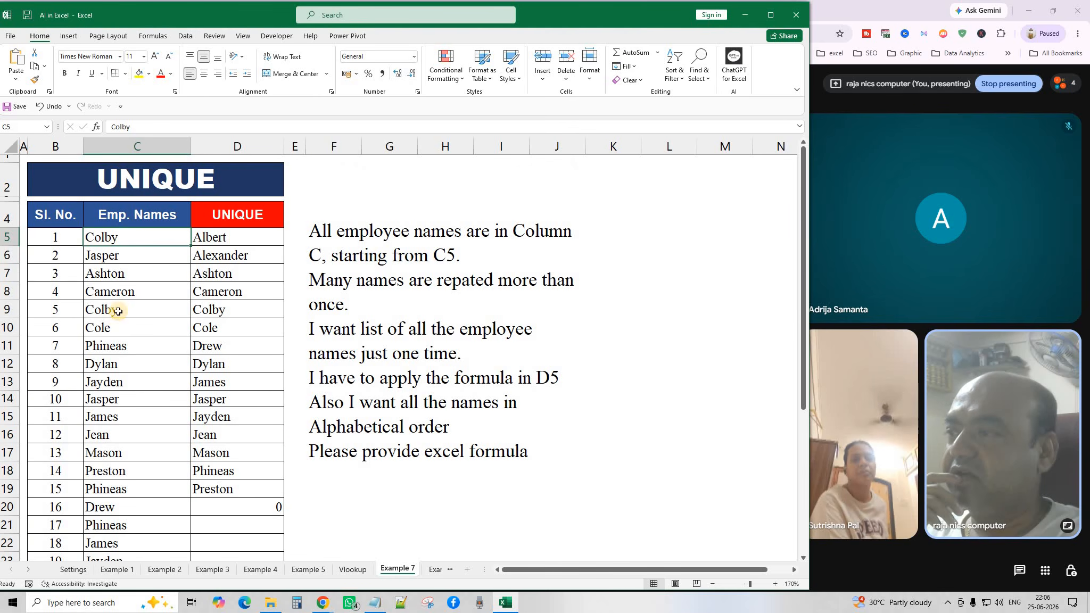
Review the SORT(UNIQUE) formula in D5 and its spilled result.
left_click(227, 435)
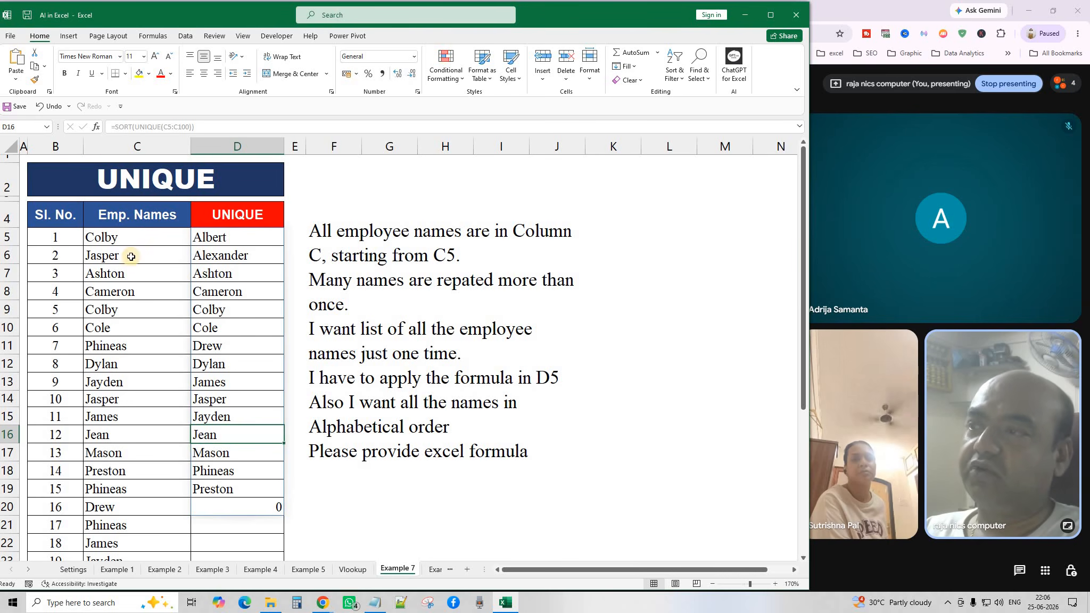
left_click_drag(129, 237, 139, 489)
left_click(234, 236)
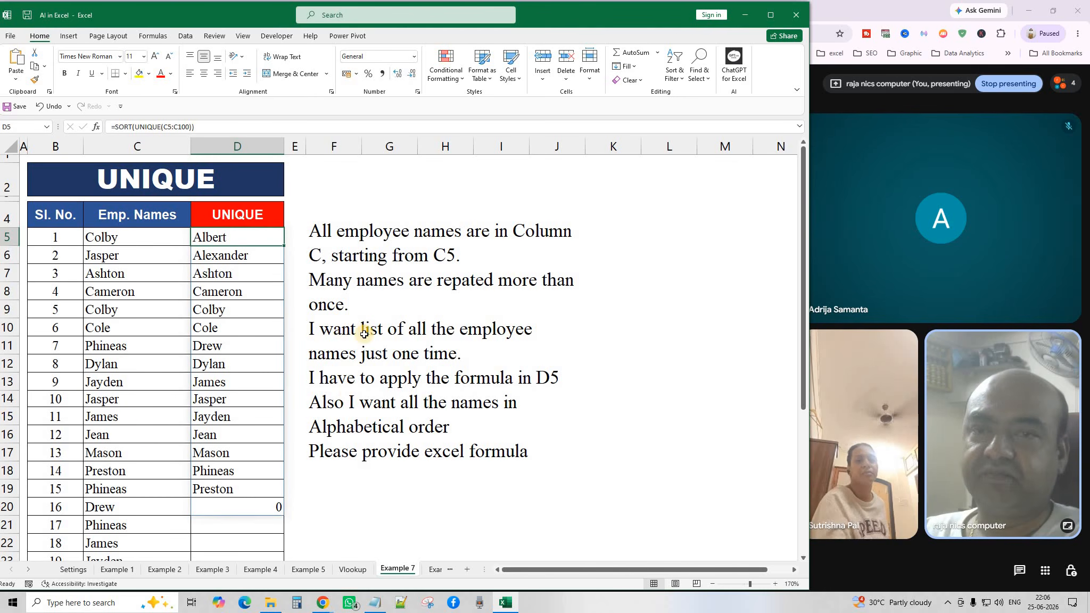
left_click(392, 279)
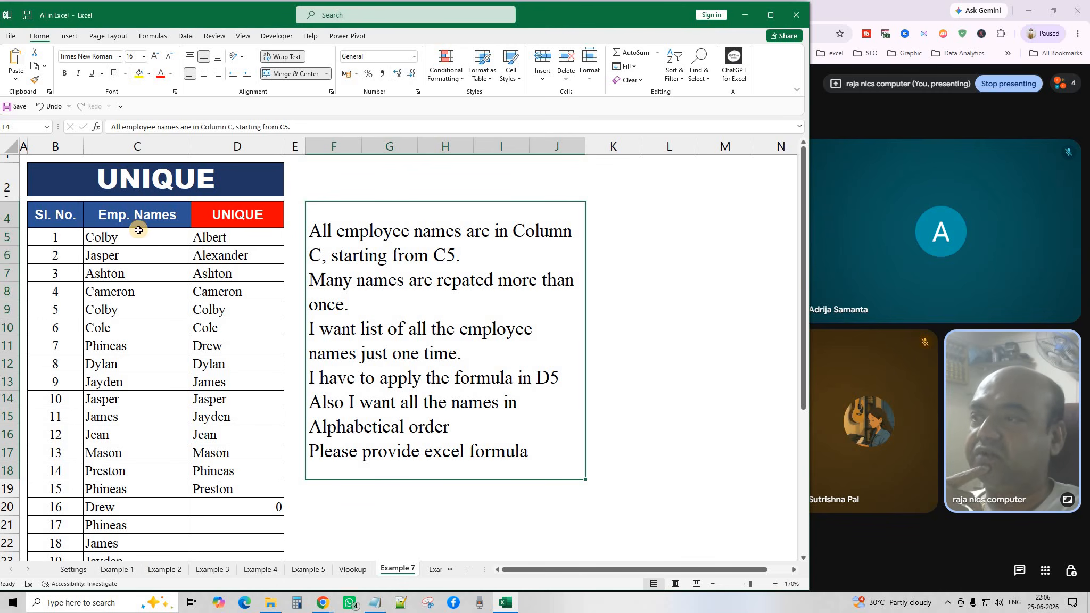
Delete the spilled sorted unique names from column D.
left_click_drag(138, 237, 144, 418)
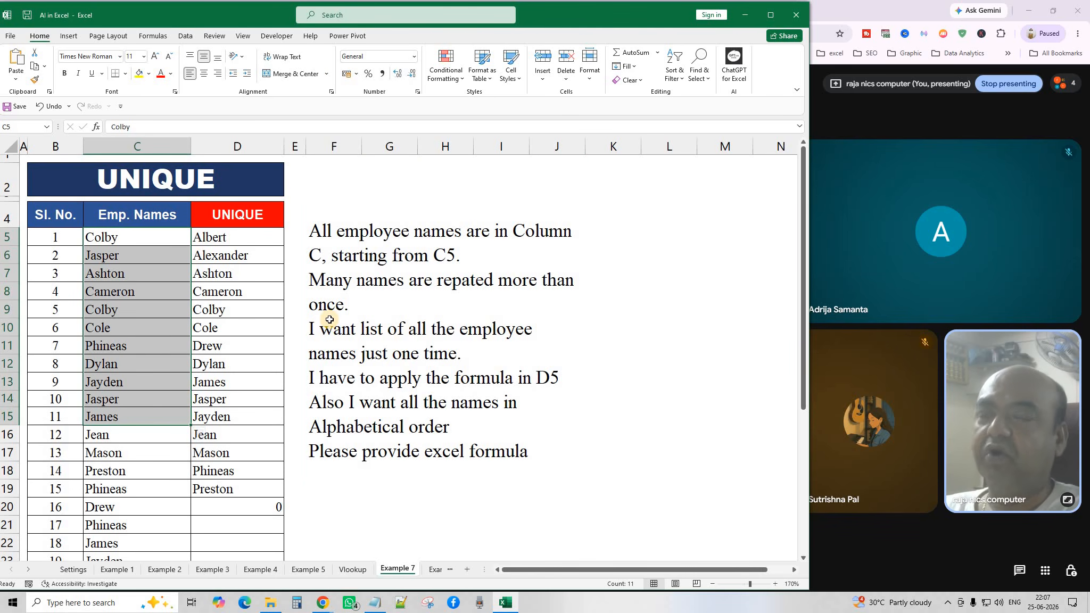
left_click(165, 255)
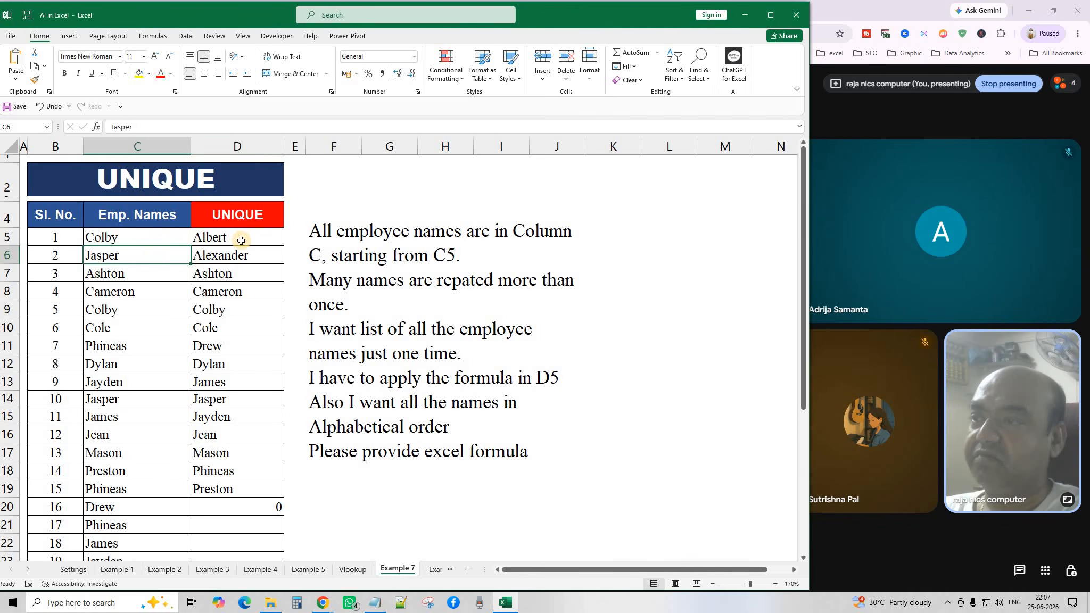
left_click(241, 241)
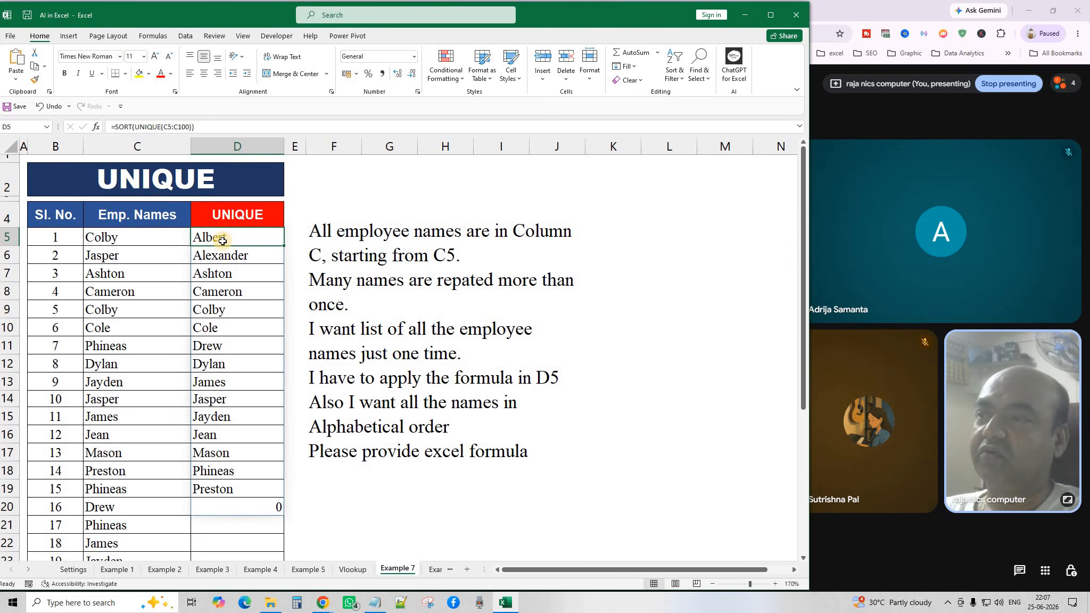
left_click_drag(245, 384, 246, 540)
key("Delete")
Copy the unique-names instruction text beside the table.
scroll(243, 533, "up", 4)
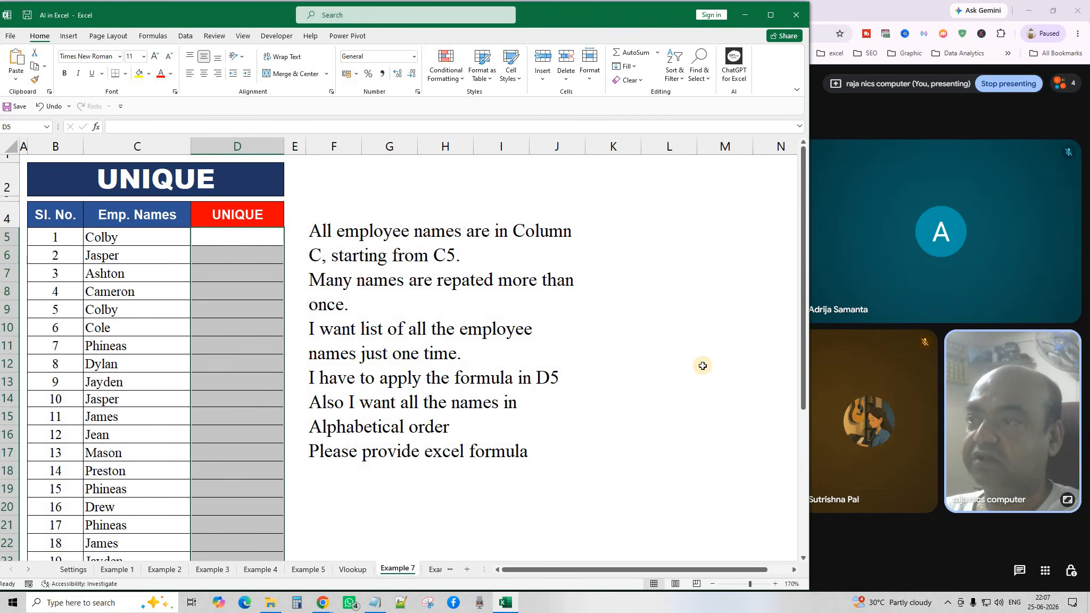
left_click_drag(703, 366, 687, 365)
left_click(399, 339)
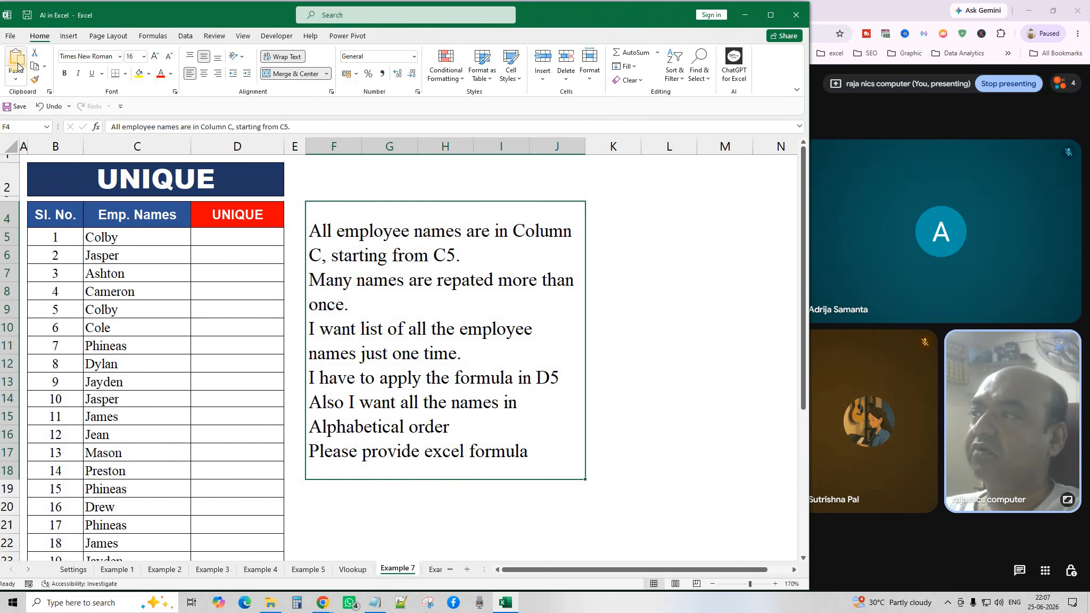
left_click(35, 68)
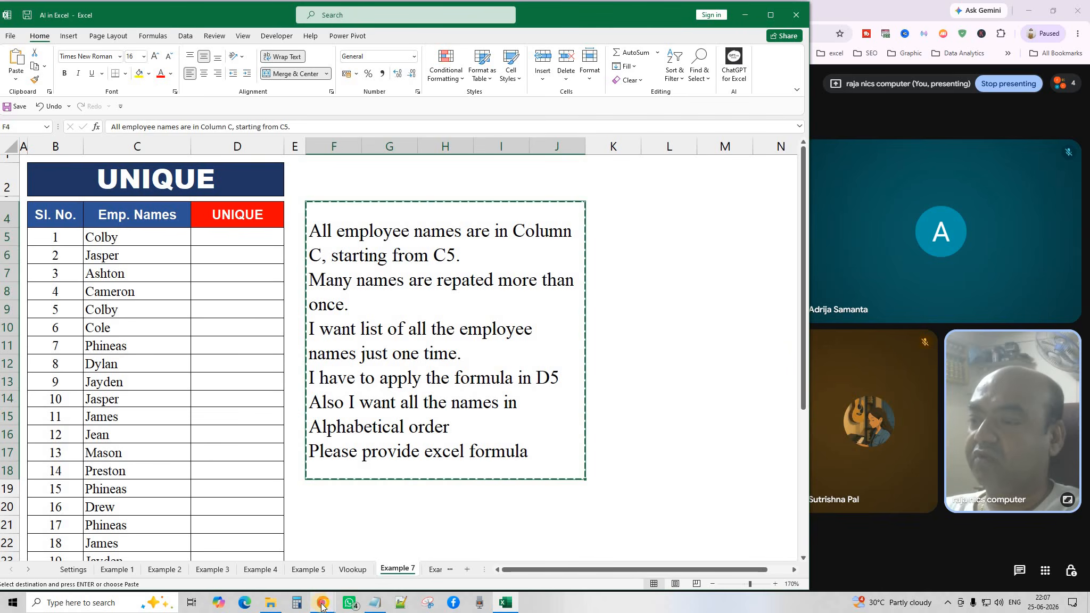
Send the pasted unique-names instructions to ChatGPT and copy its =SORT(UNIQUE(C5:C1000)) reply.
mouse_move(323, 602)
left_click(426, 523)
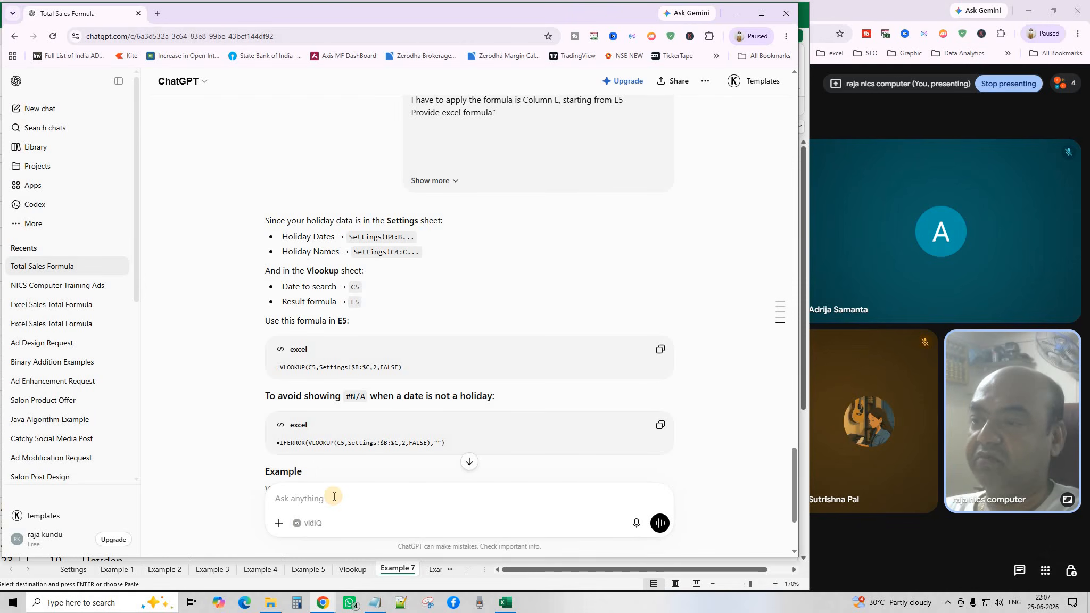
right_click(334, 497)
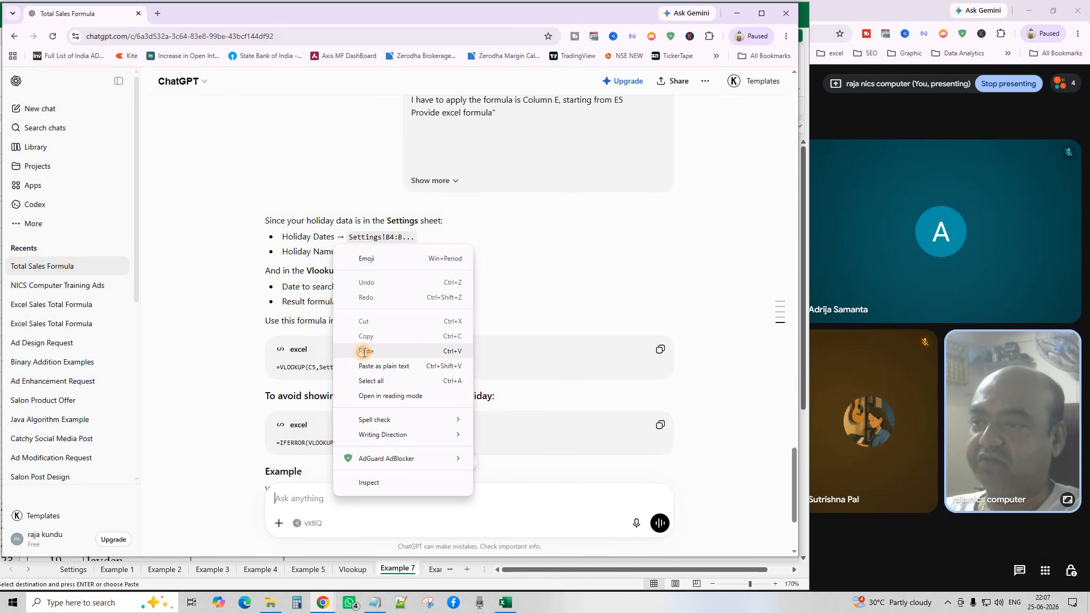
left_click(364, 351)
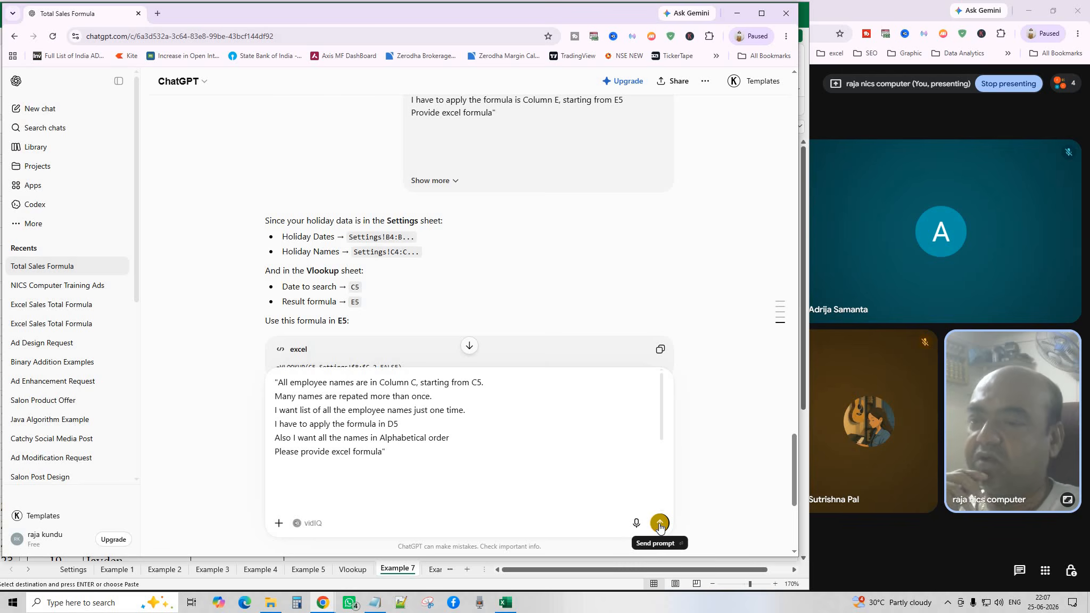
left_click(659, 525)
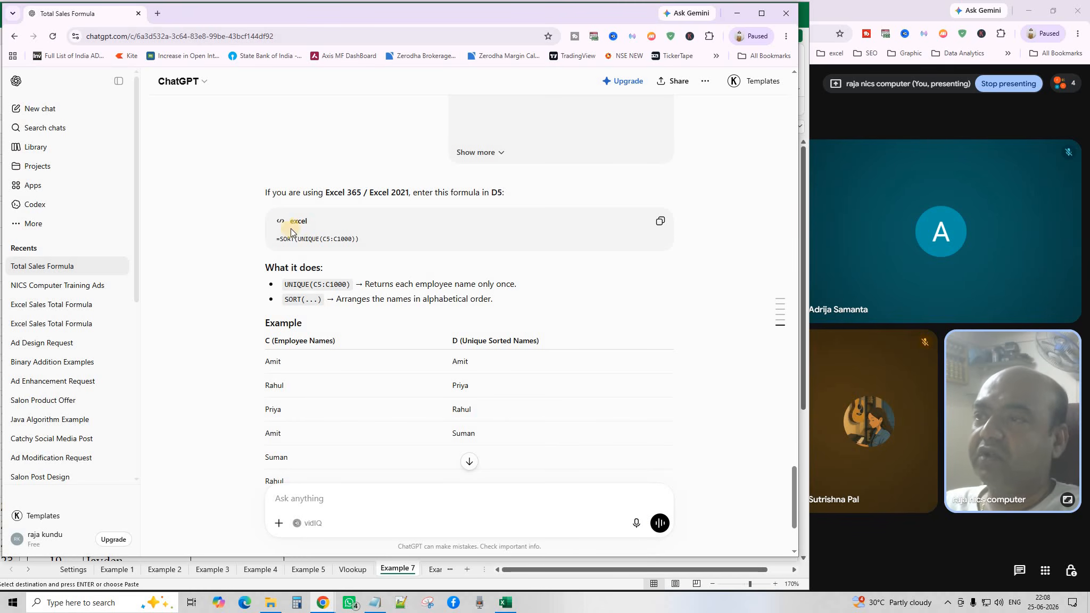
left_click(660, 223)
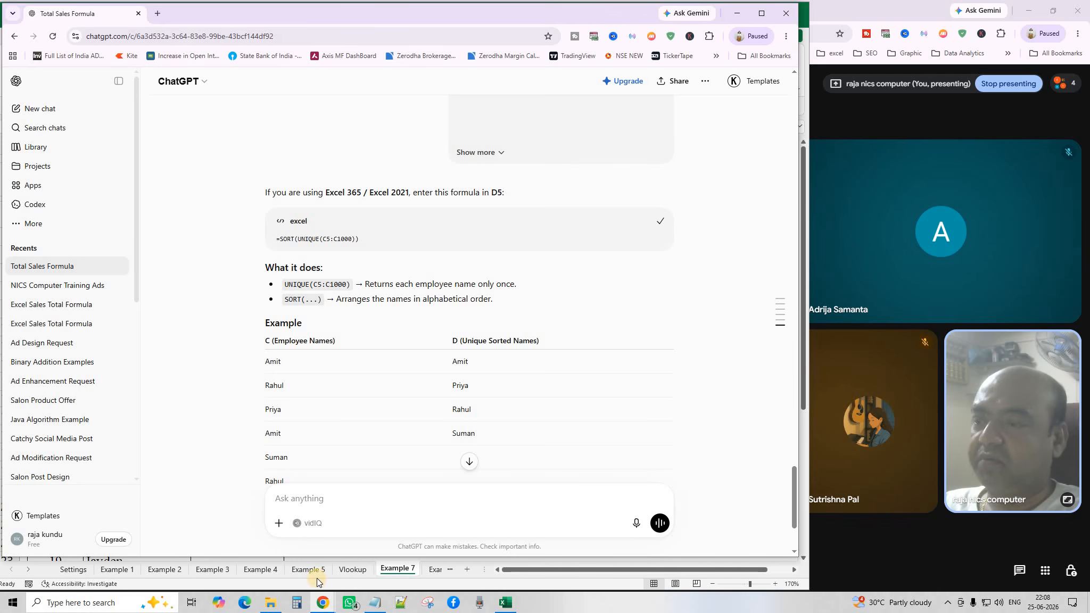
left_click(394, 568)
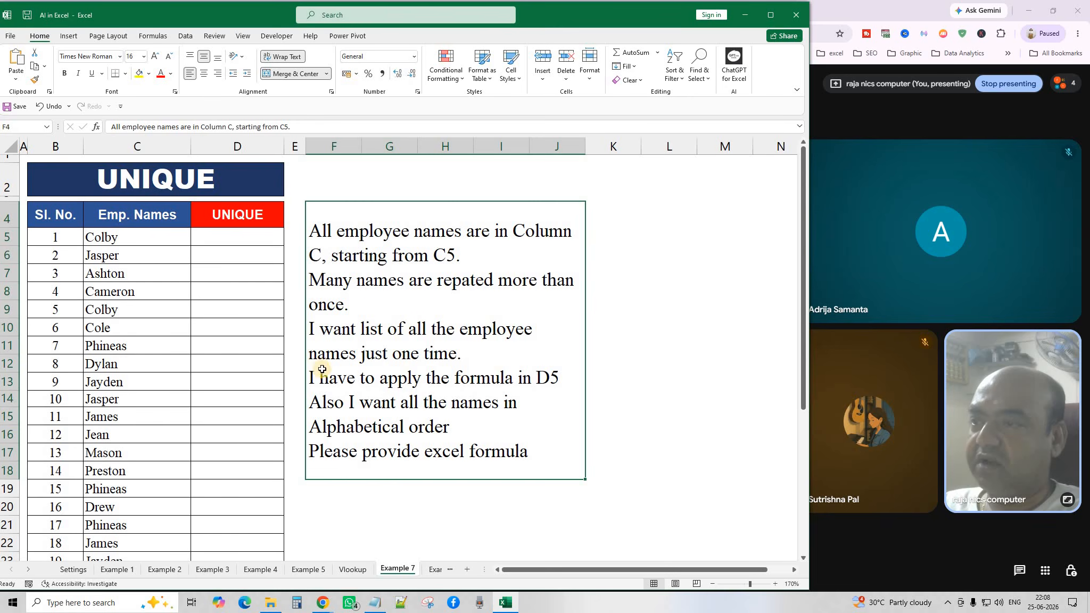
Paste =SORT(UNIQUE(C5:C1000)) into D5, then move on to the Example 8 sheet.
left_click(239, 239)
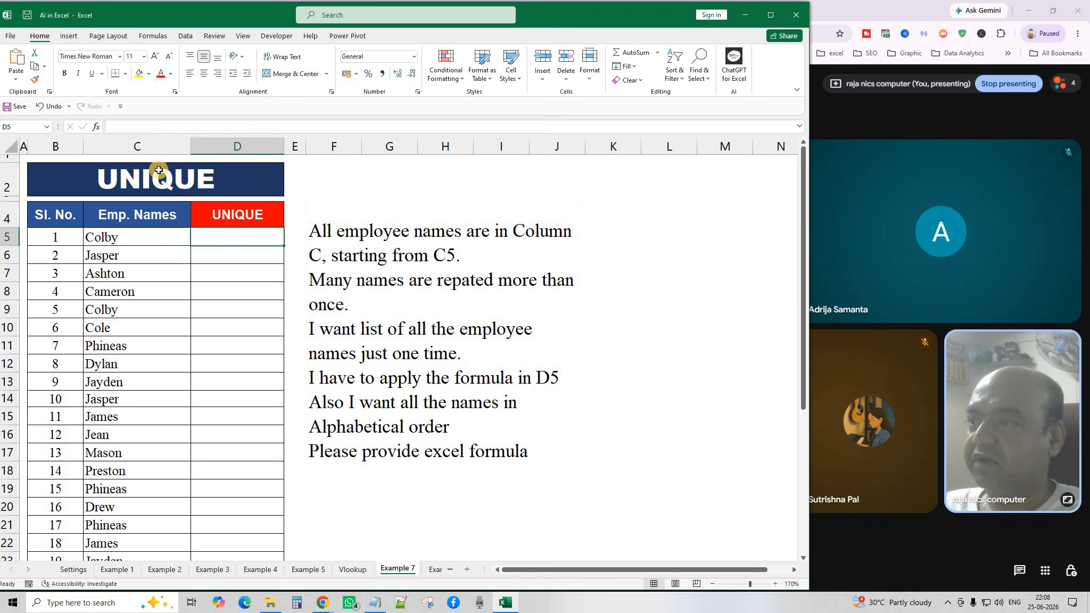
left_click(15, 52)
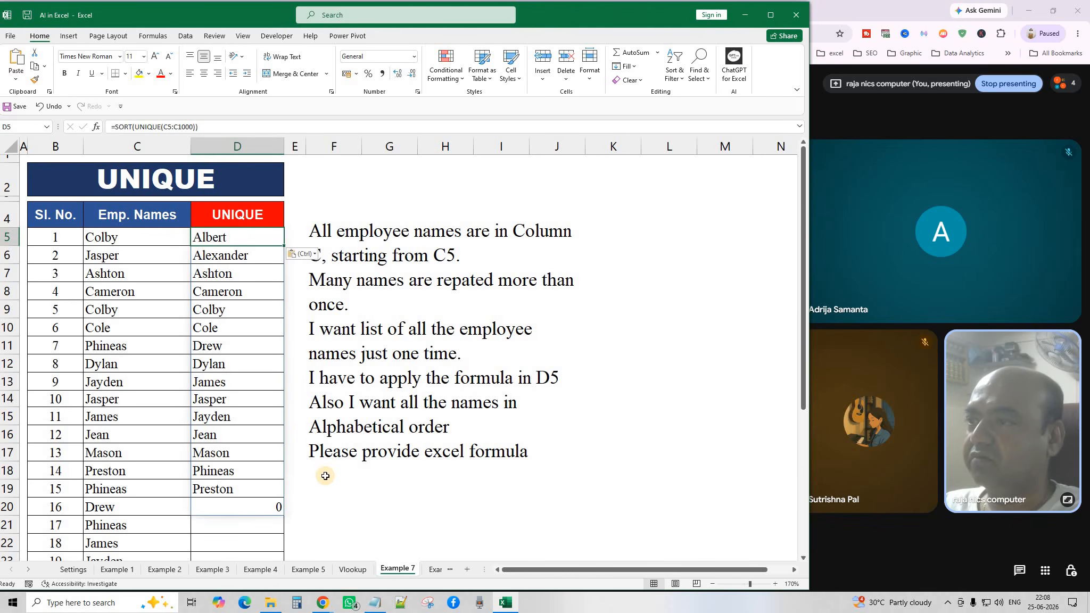
left_click(337, 518)
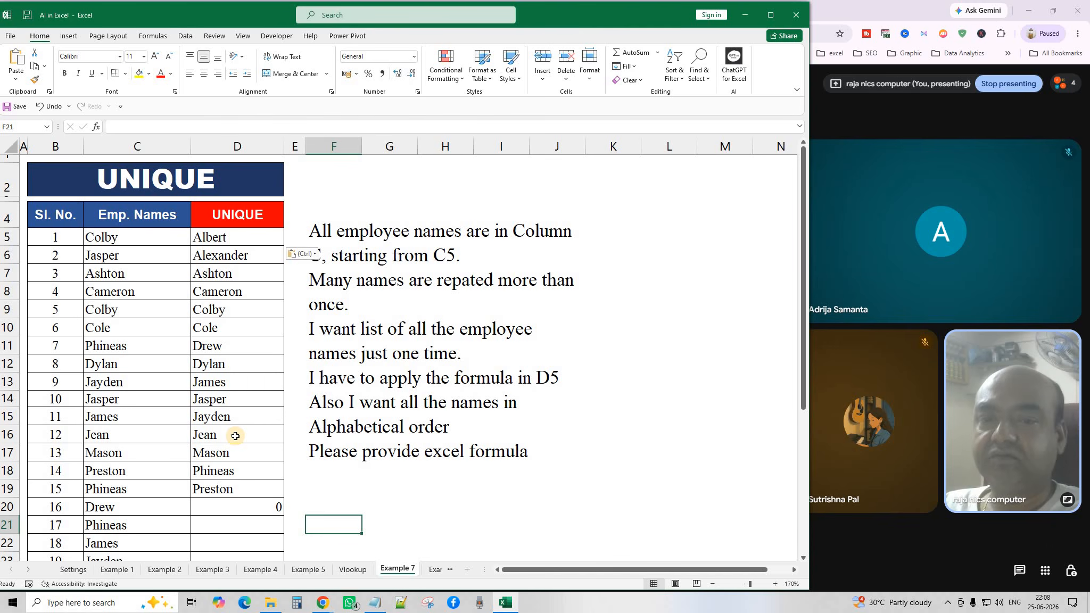
left_click(424, 570)
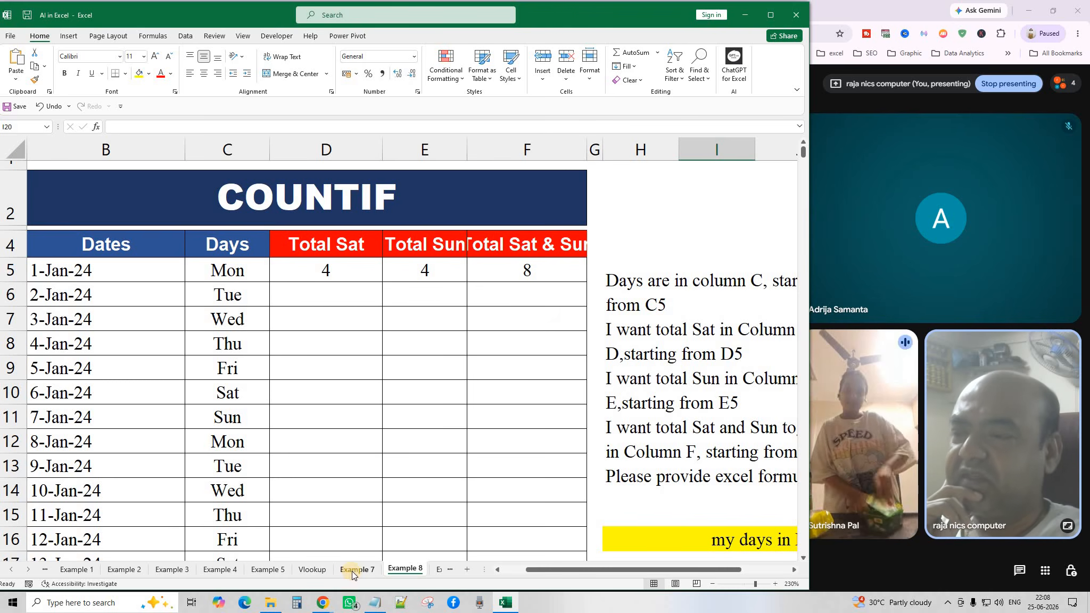
Zoom Example 8 out from 230% to 200% to read the instruction notes.
left_click(399, 373)
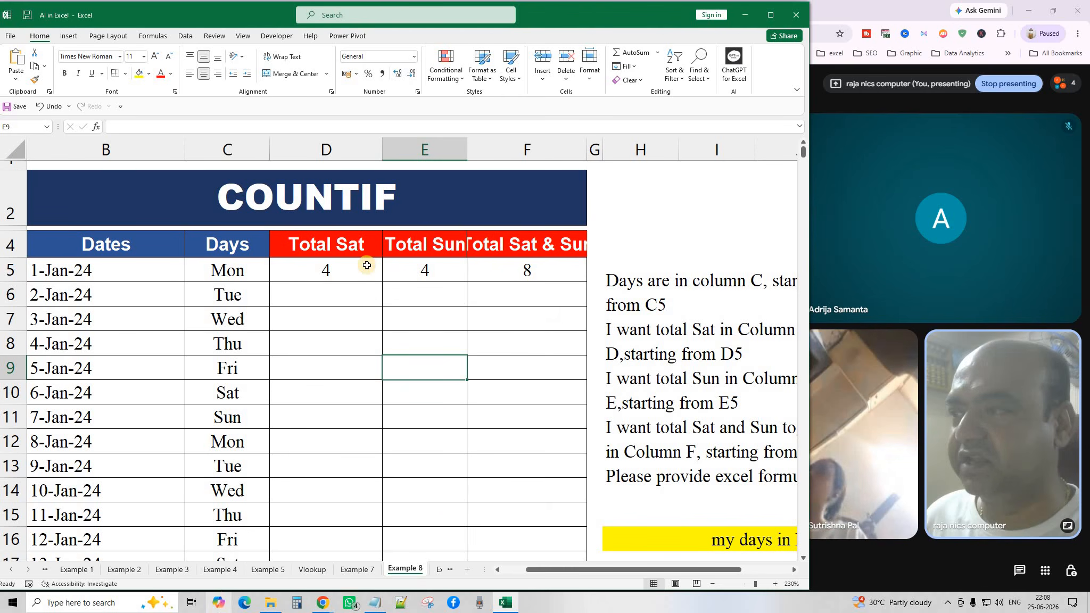
left_click(713, 584)
left_click(712, 584)
left_click(712, 584)
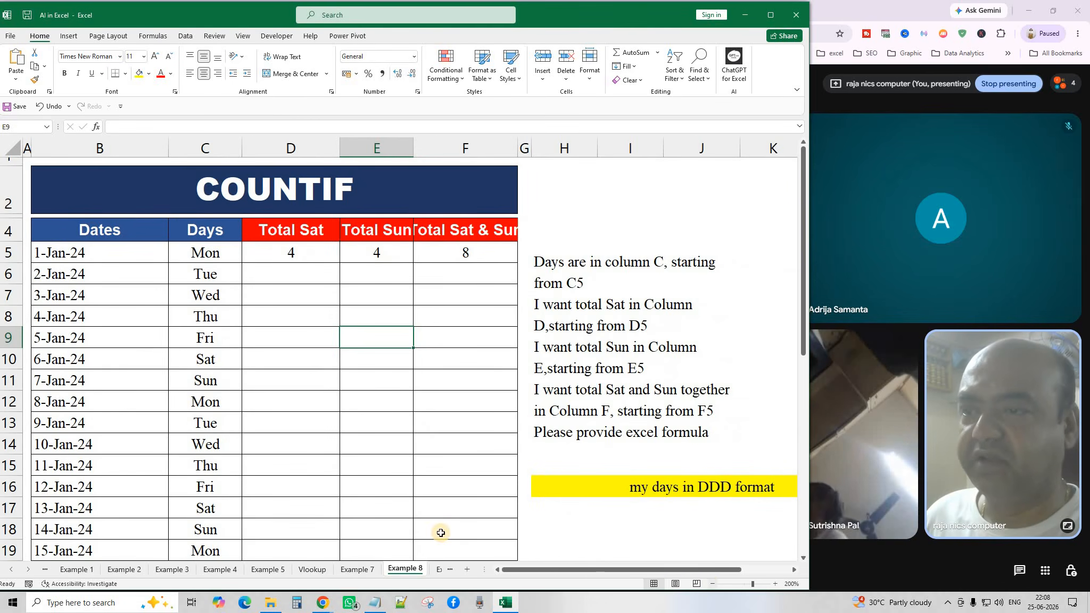
left_click(375, 432)
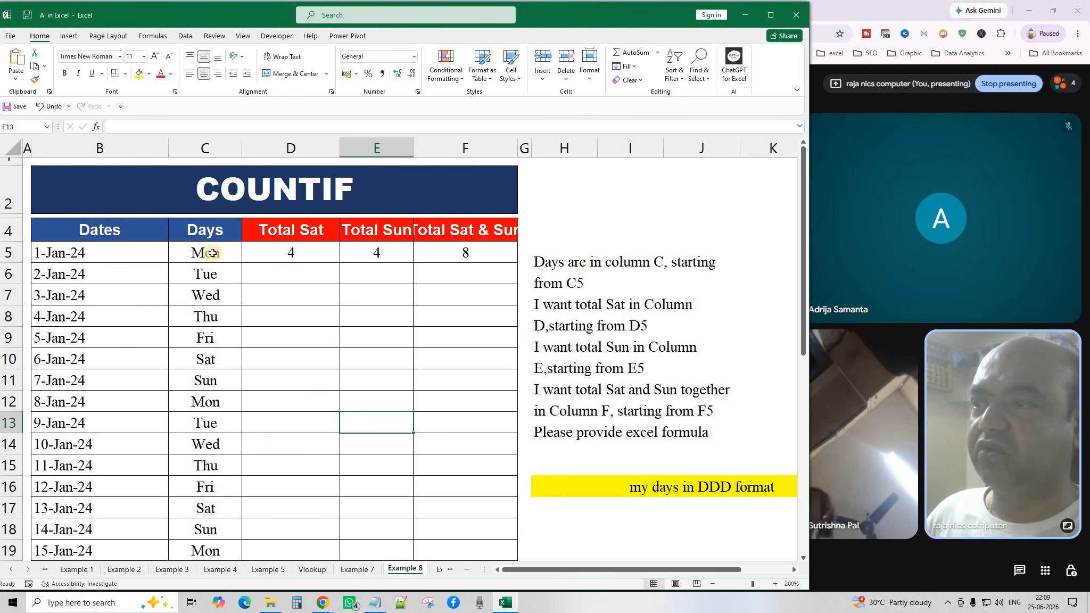
Review the Saturday COUNTIF formula in D5 and the day names it counts.
left_click_drag(213, 253, 212, 510)
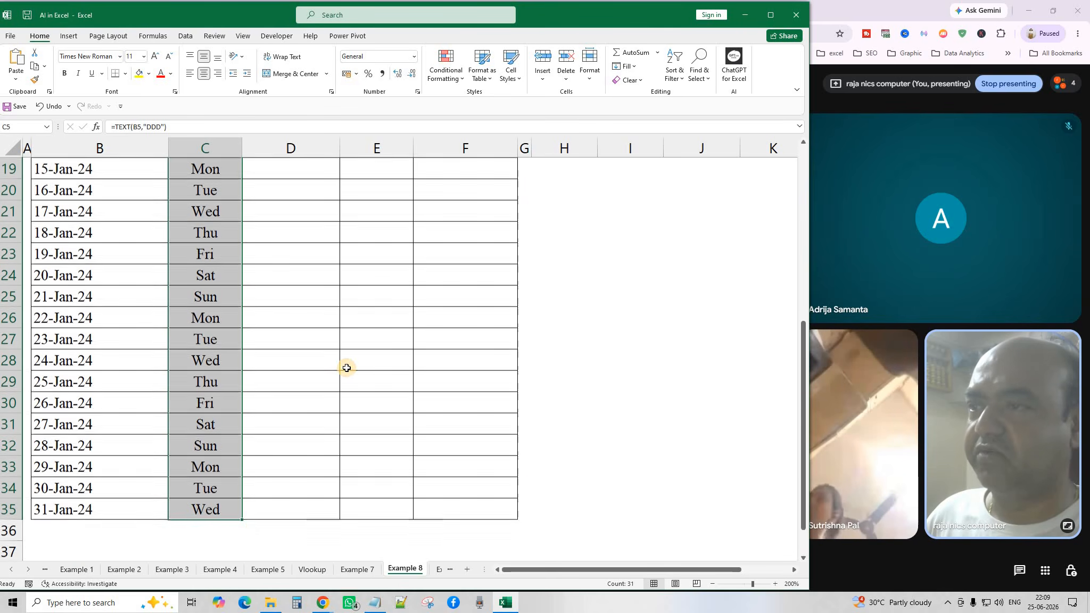
scroll(346, 368, "up", 6)
left_click(310, 248)
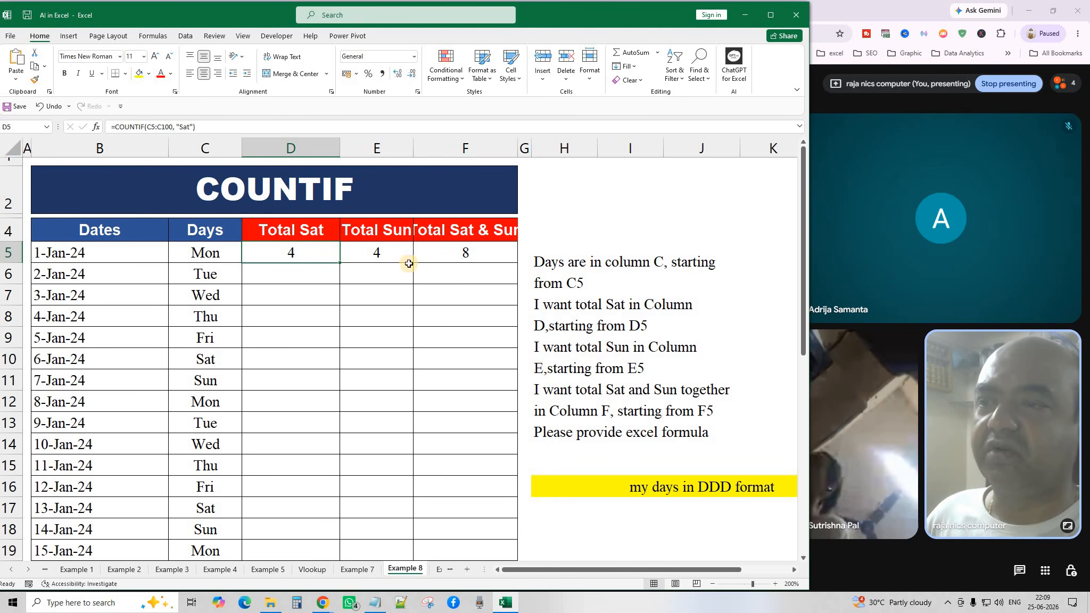
left_click(383, 253)
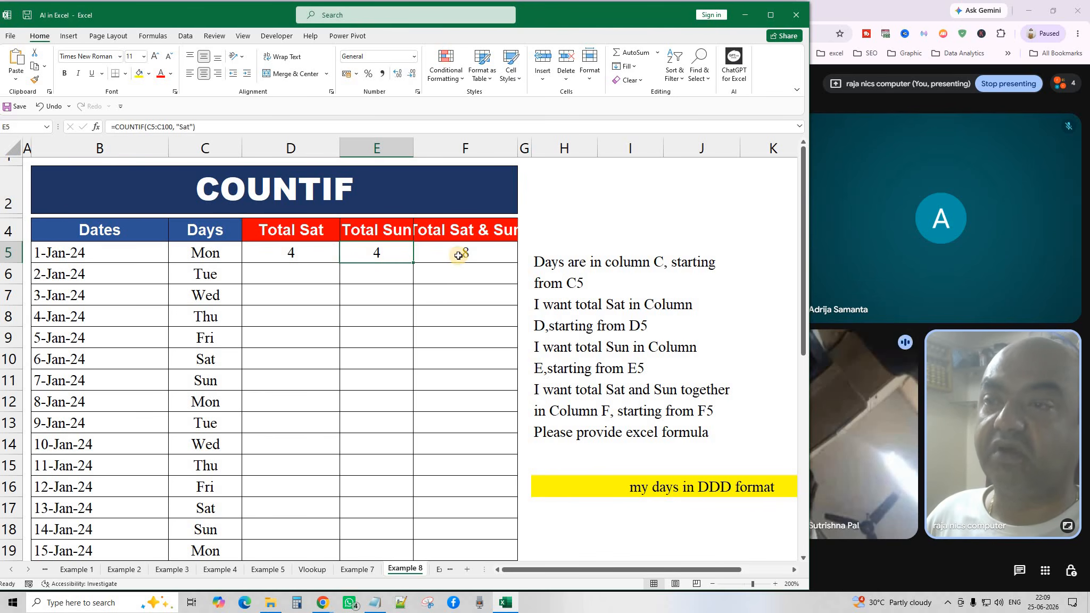
left_click(672, 413)
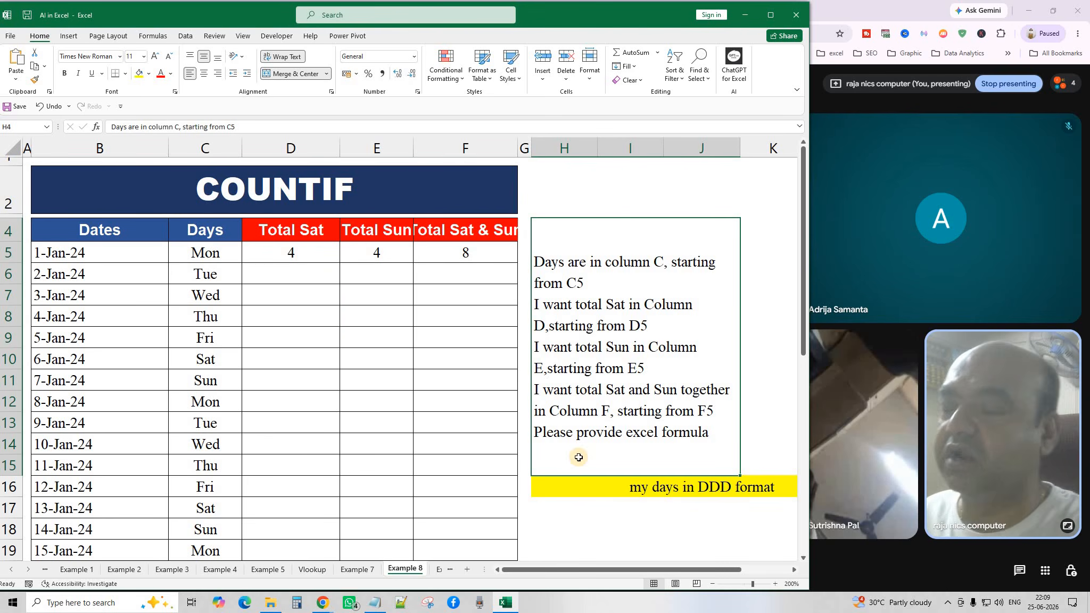
left_click(300, 252)
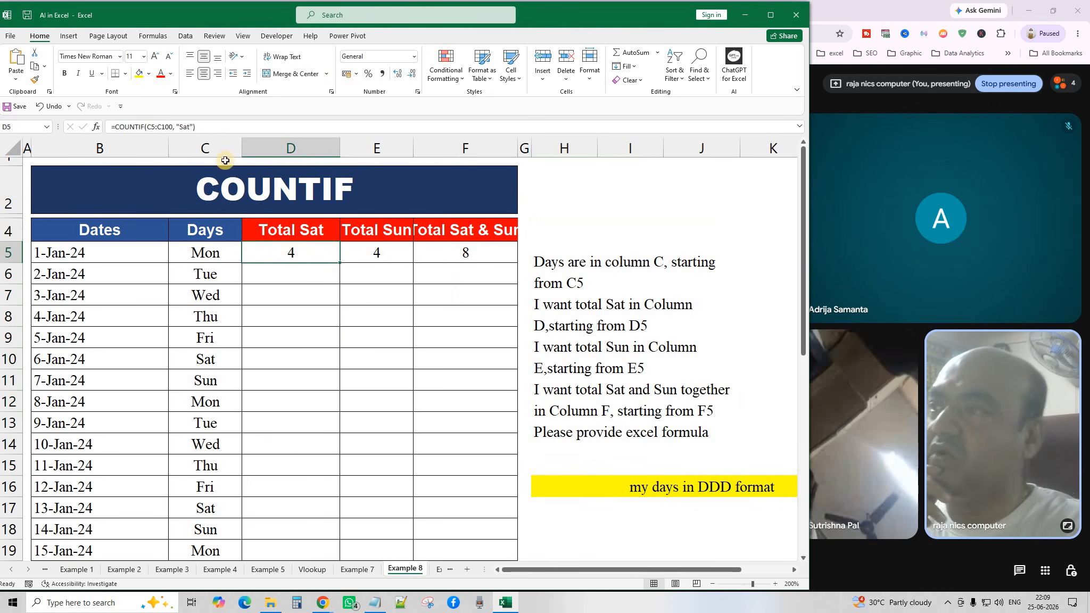
left_click_drag(209, 125, 103, 126)
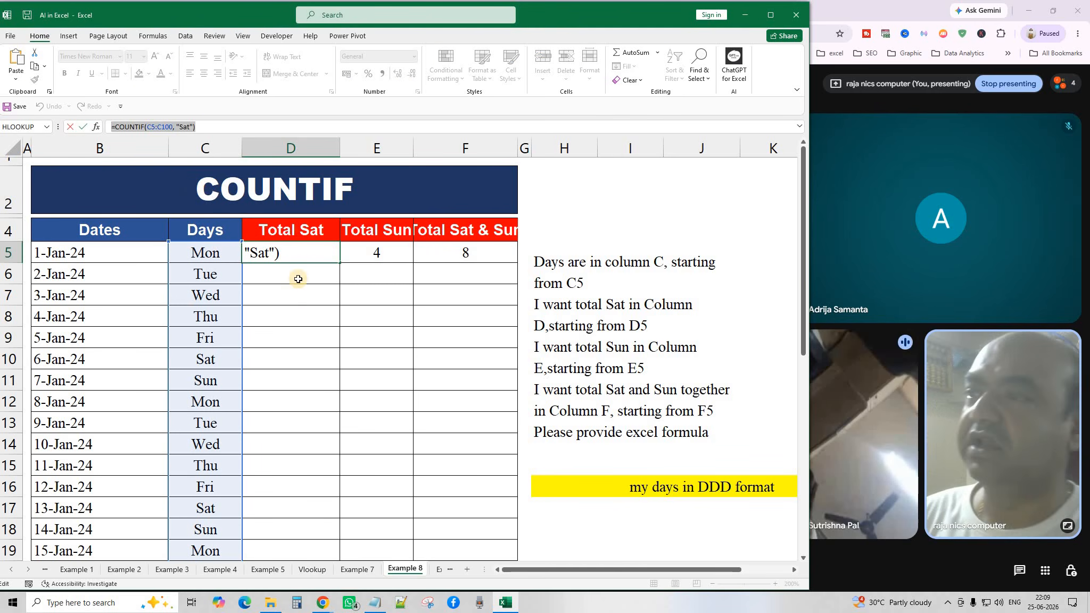
key("Return")
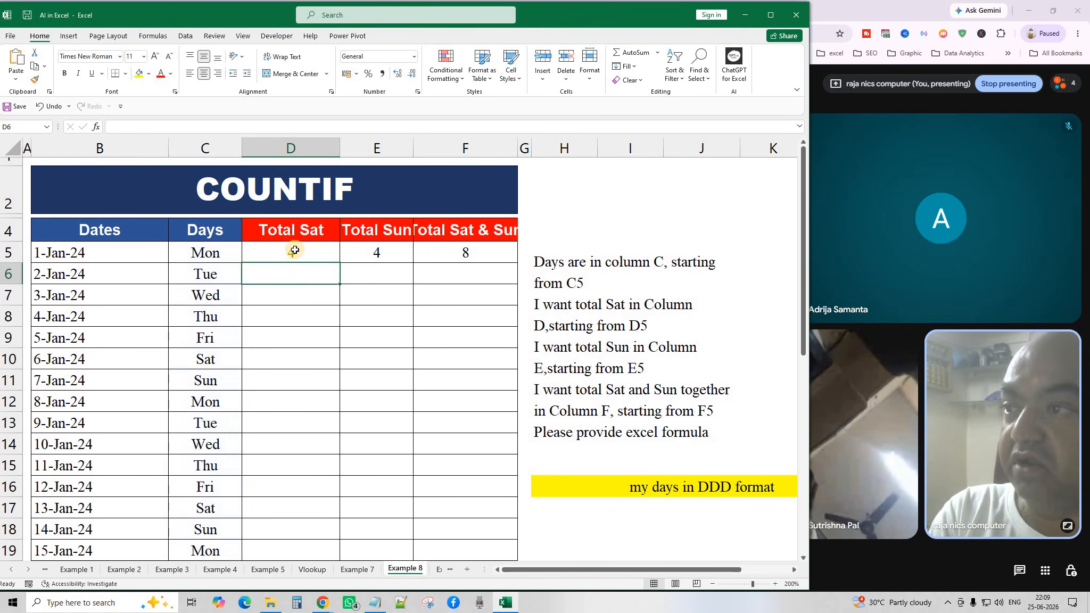
Check the Sunday count in E5 and F5's combined Sat plus Sun COUNTIF total of 8.
left_click(295, 254)
left_click(377, 254)
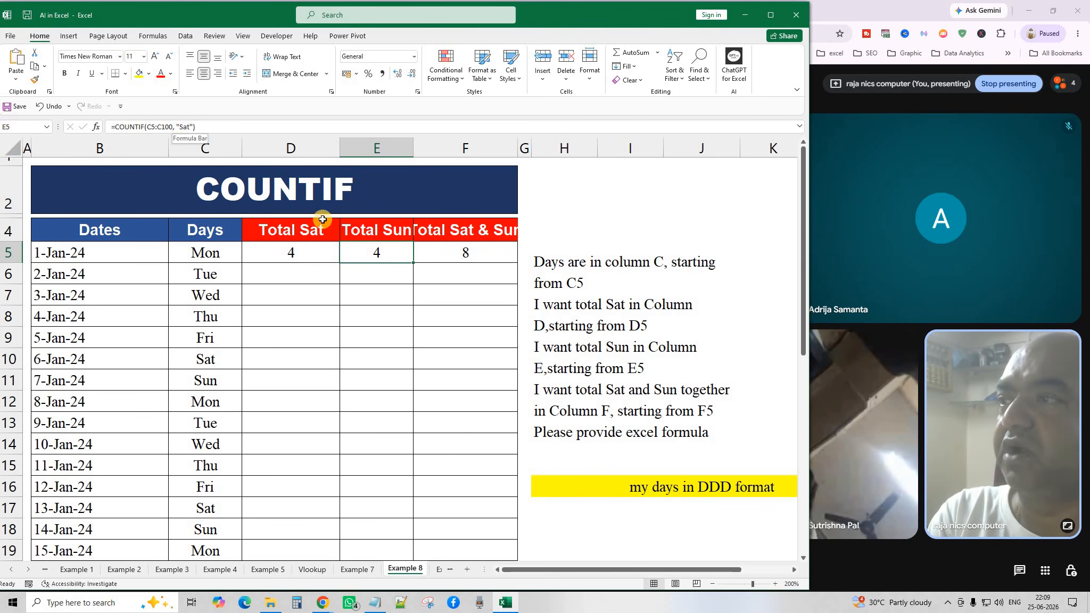
left_click_drag(365, 308, 367, 296)
left_click(373, 253)
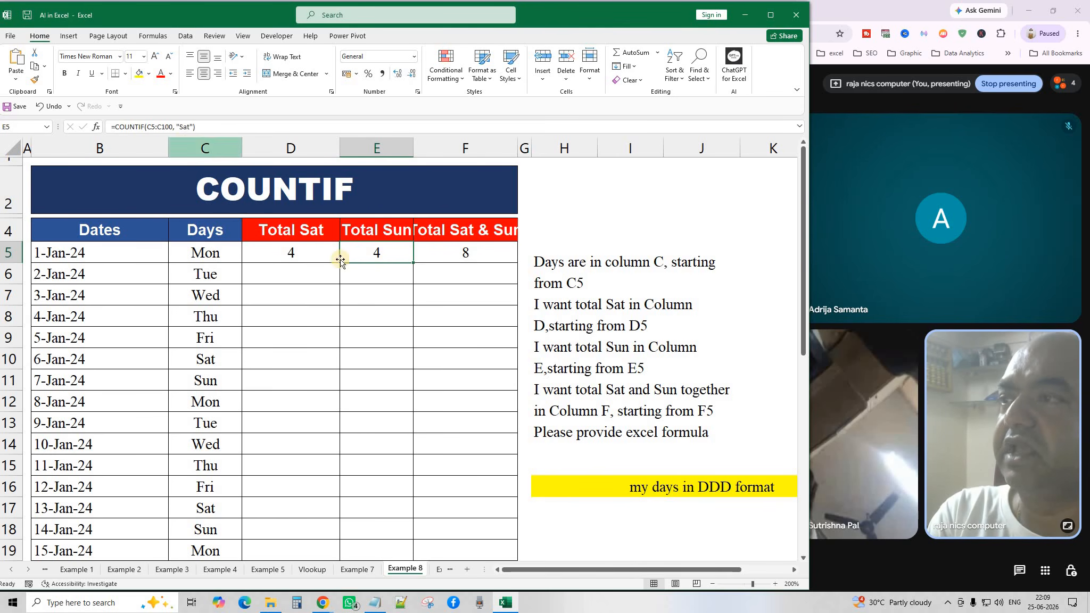
left_click(377, 272)
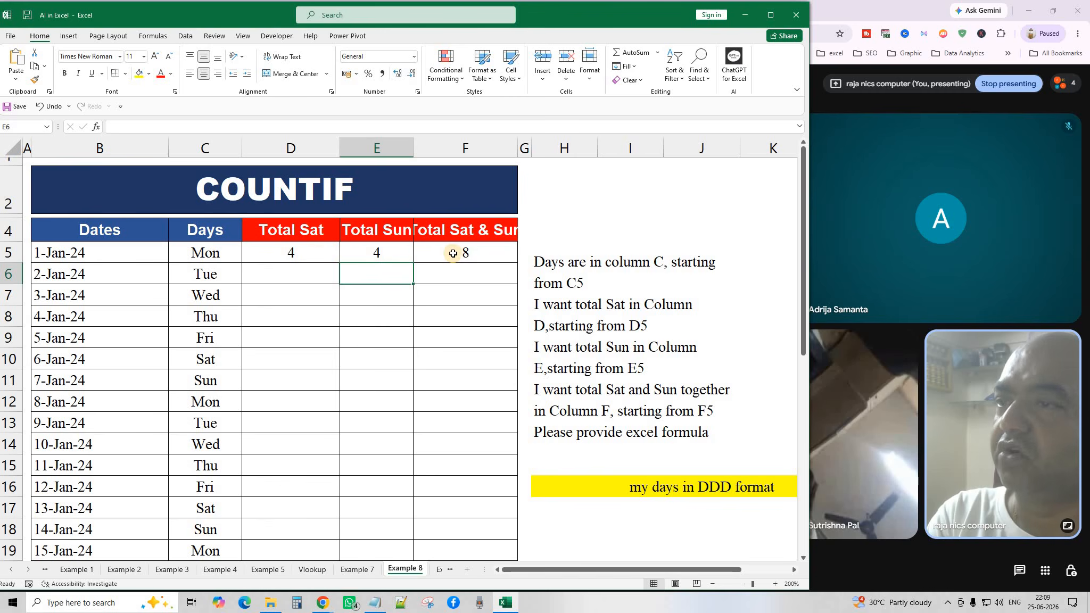
left_click(423, 253)
double_click(449, 253)
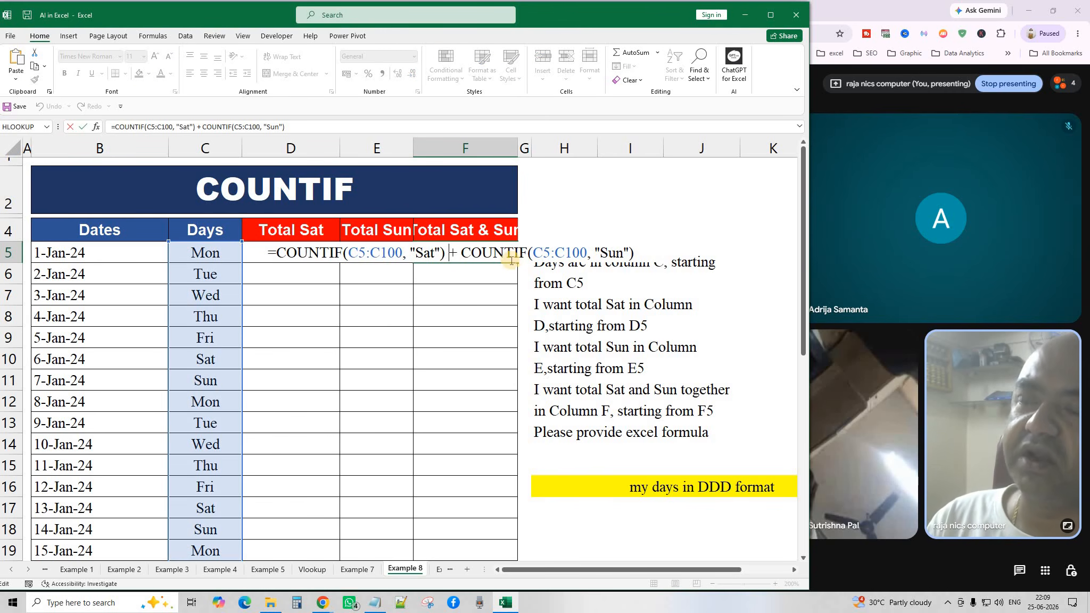
key("Return")
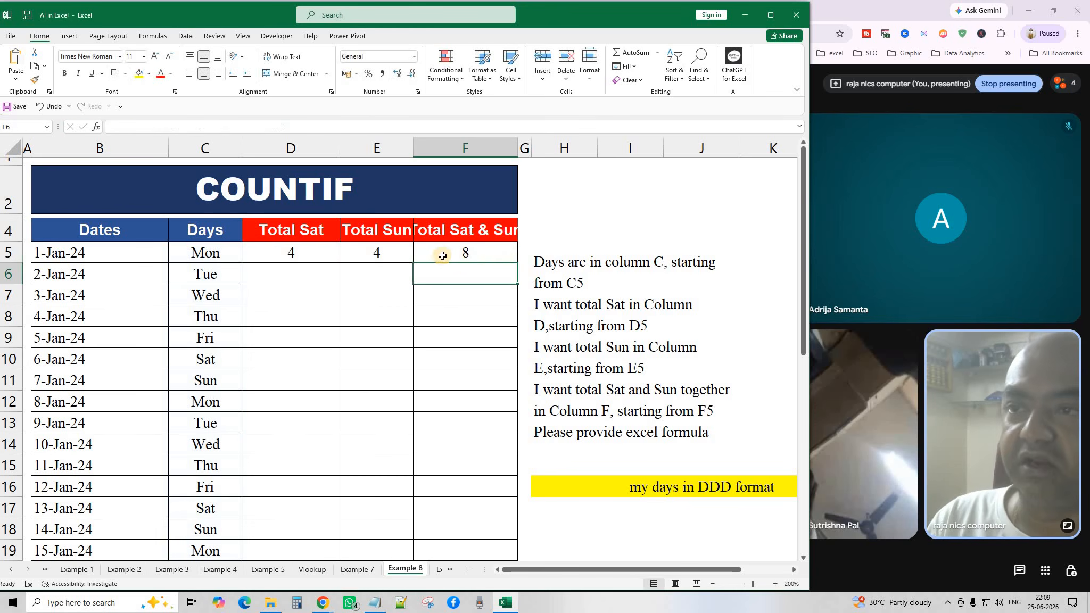
left_click(439, 253)
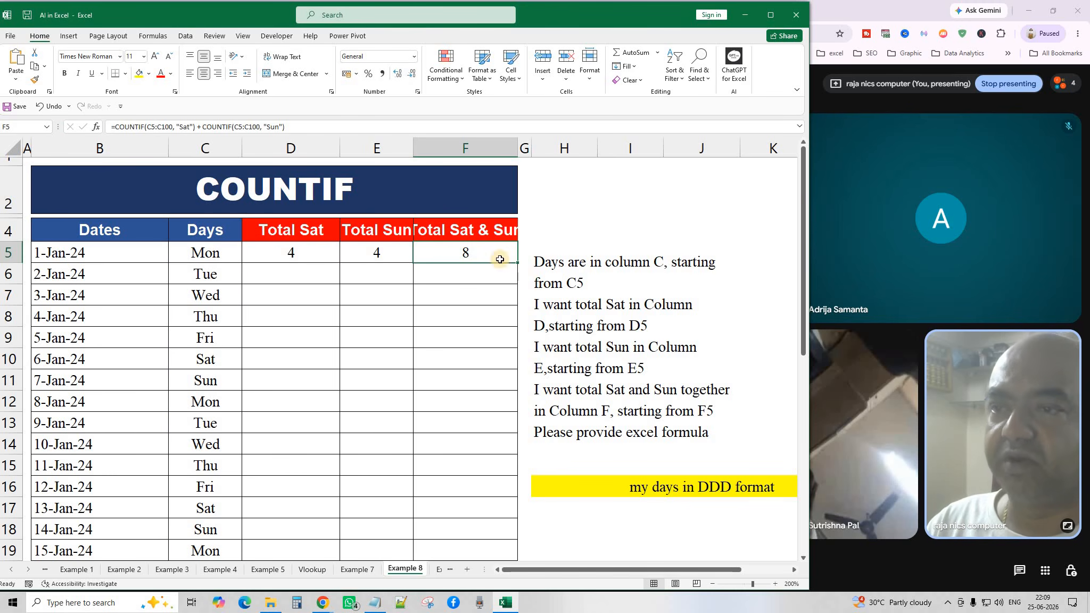
left_click(622, 357)
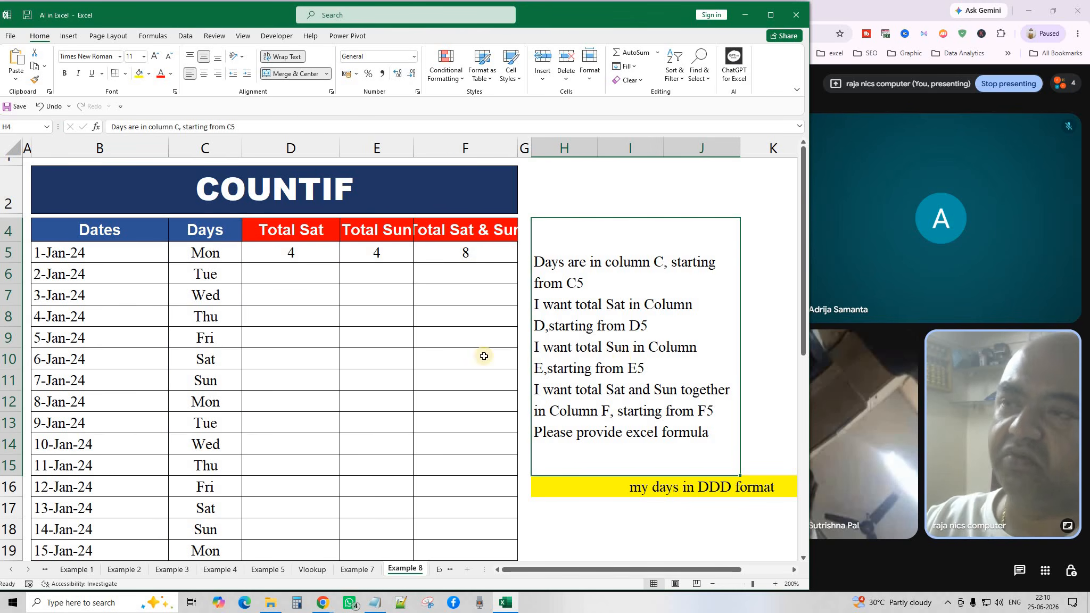
left_click(310, 252)
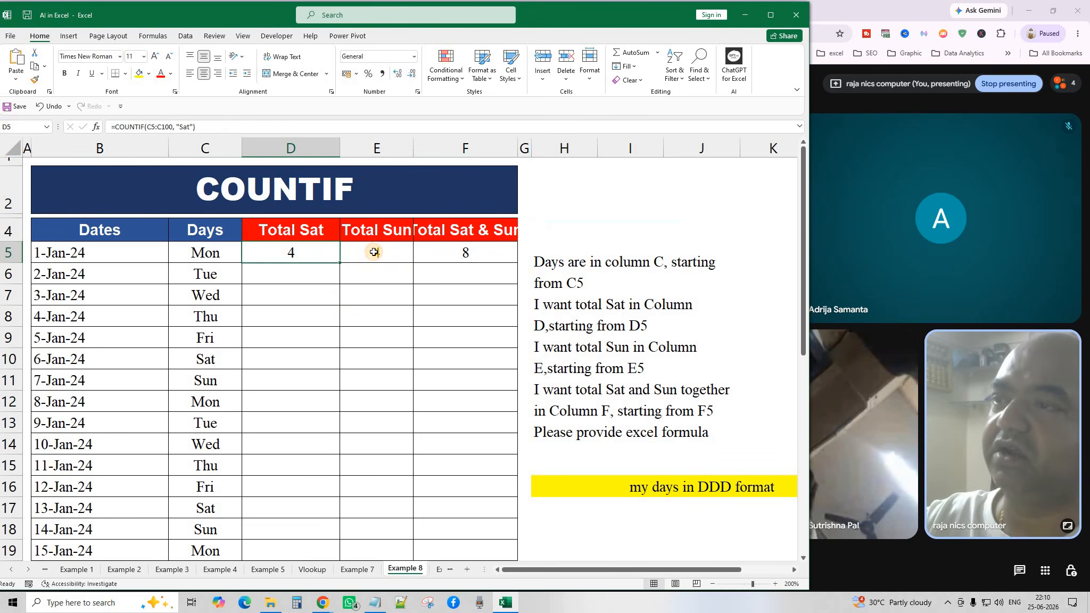
Go to the Example 9 SUMIFS sheet and zoom out to 160%.
left_click(434, 570)
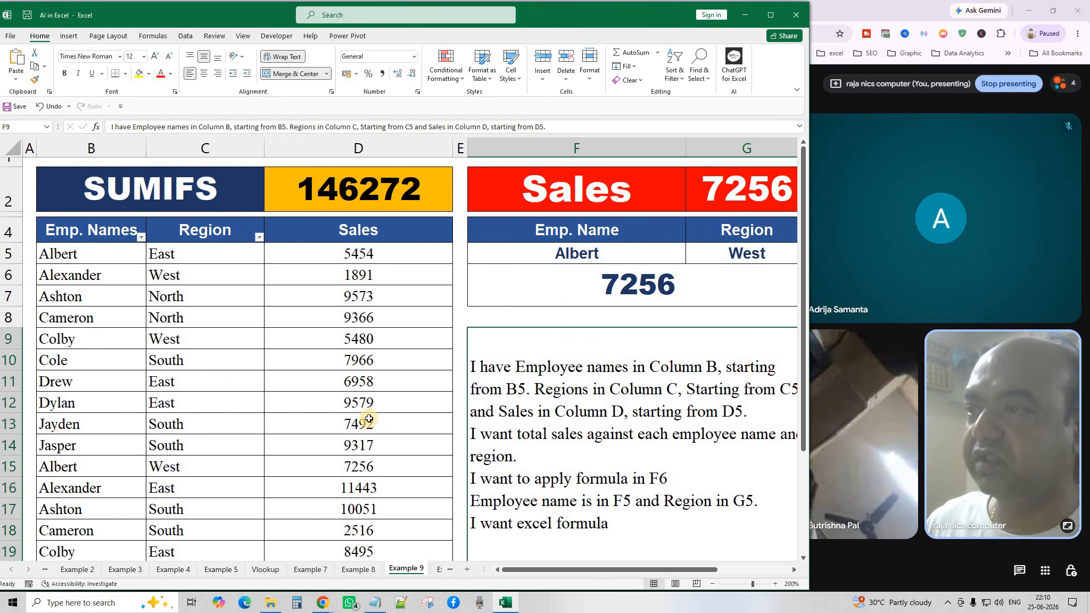
left_click(436, 569)
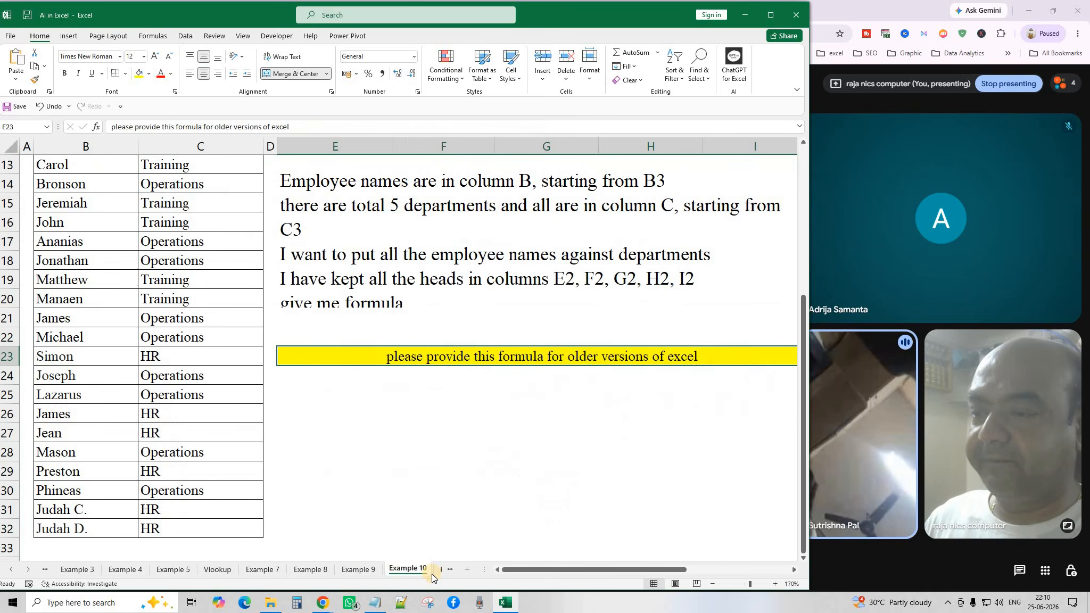
left_click(360, 569)
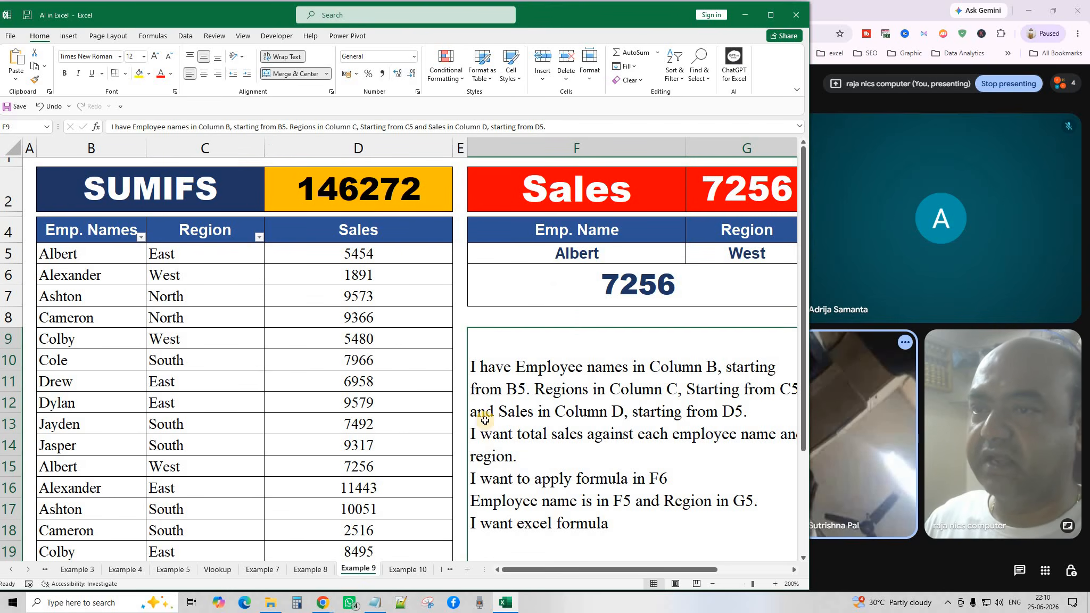
left_click(710, 586)
left_click(711, 586)
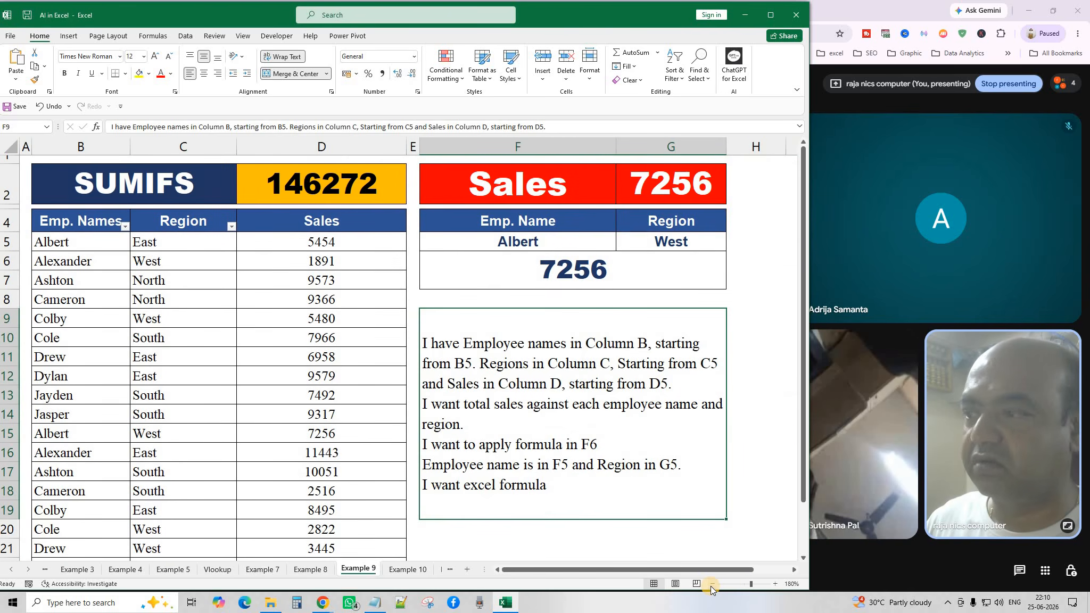
left_click(710, 586)
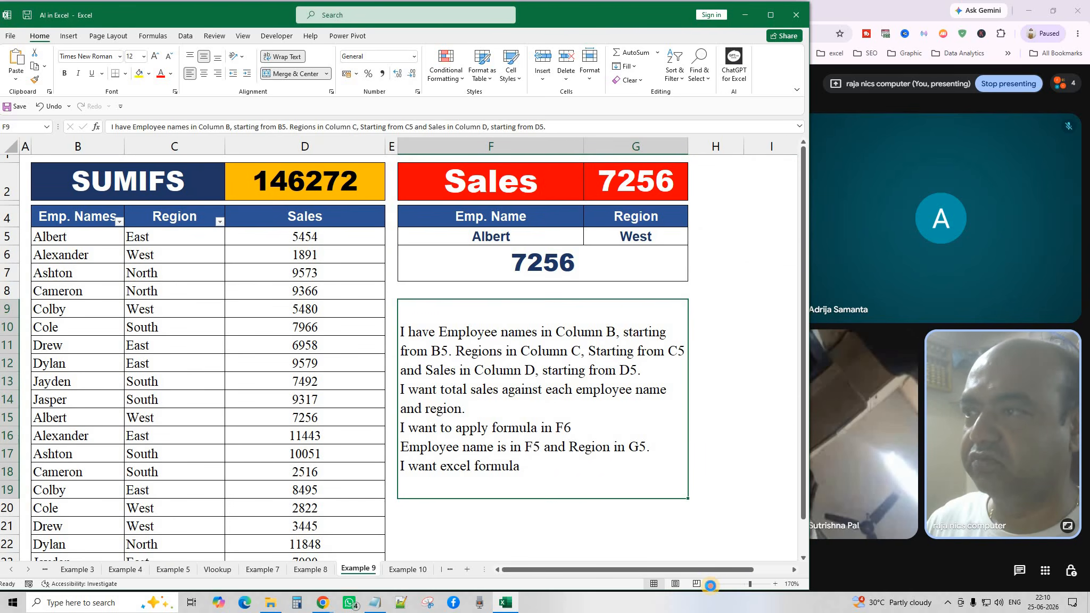
left_click(710, 586)
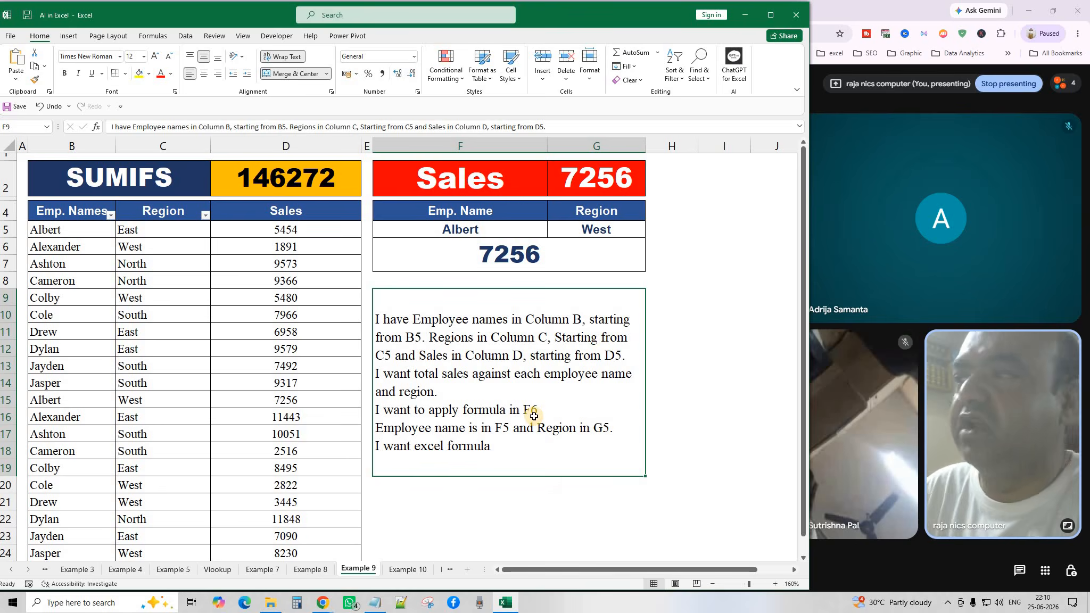
left_click(111, 215)
left_click(111, 216)
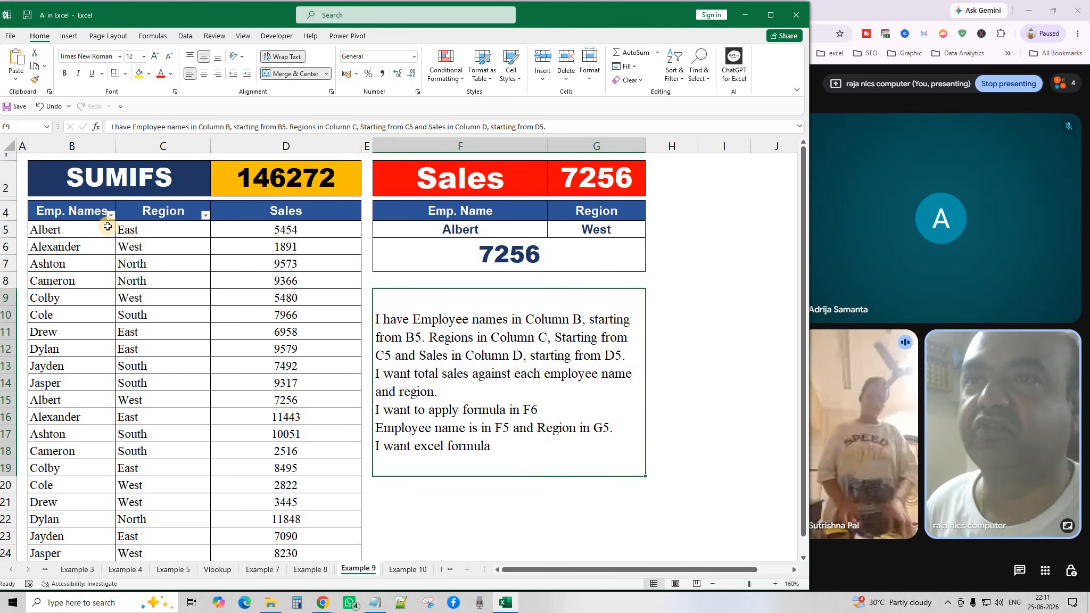
left_click(637, 283)
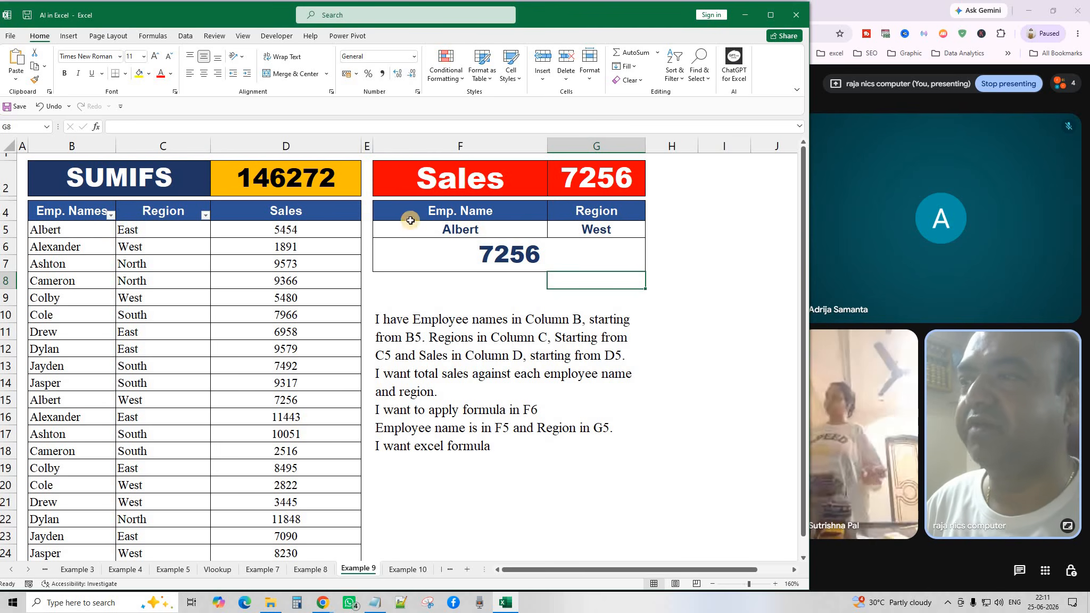
left_click(512, 464)
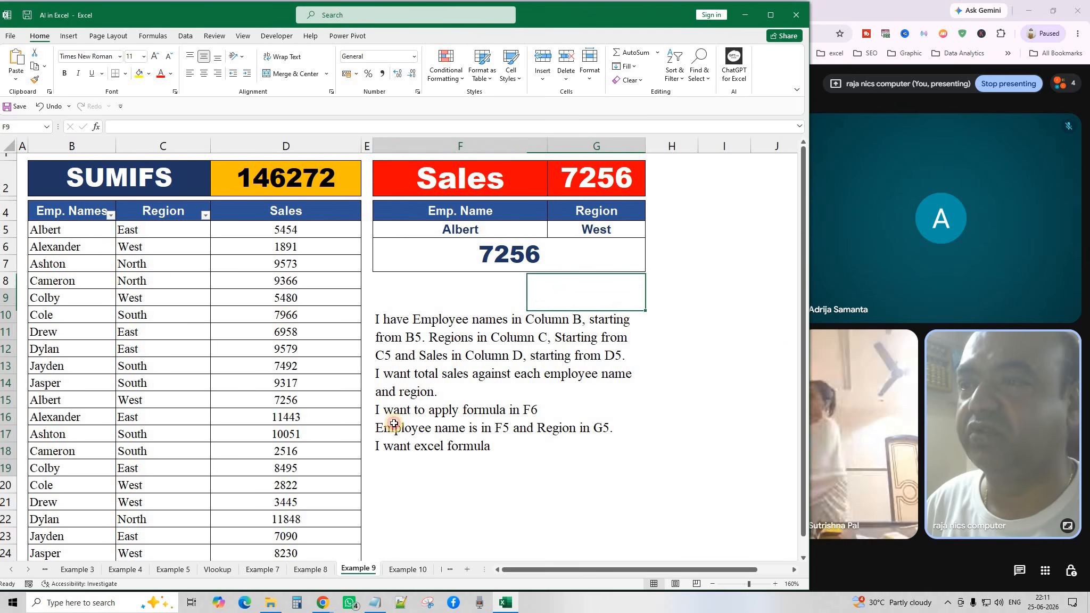
left_click(102, 232)
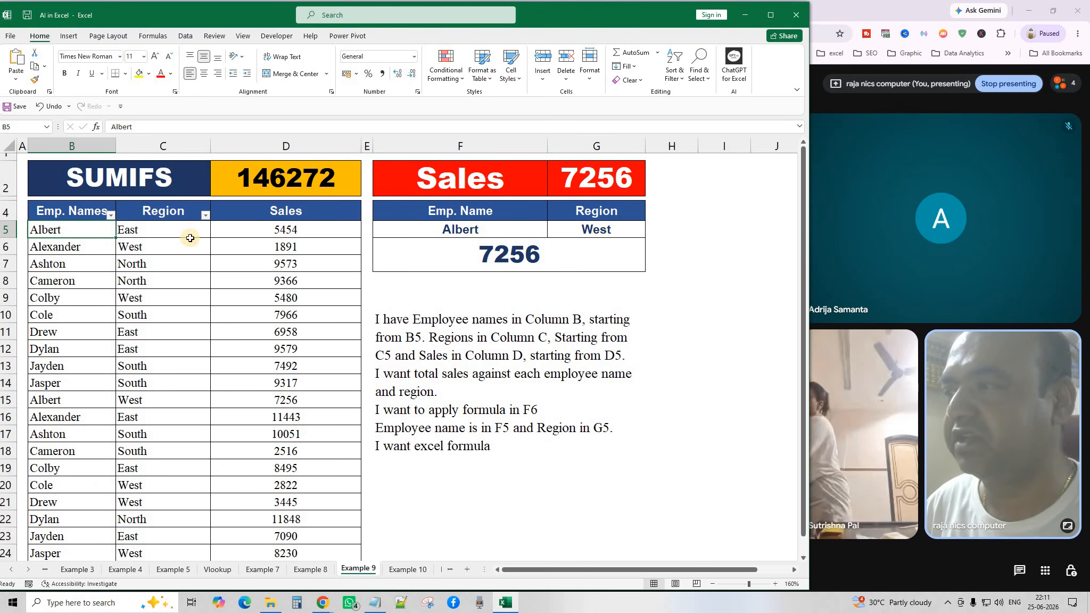
left_click(206, 215)
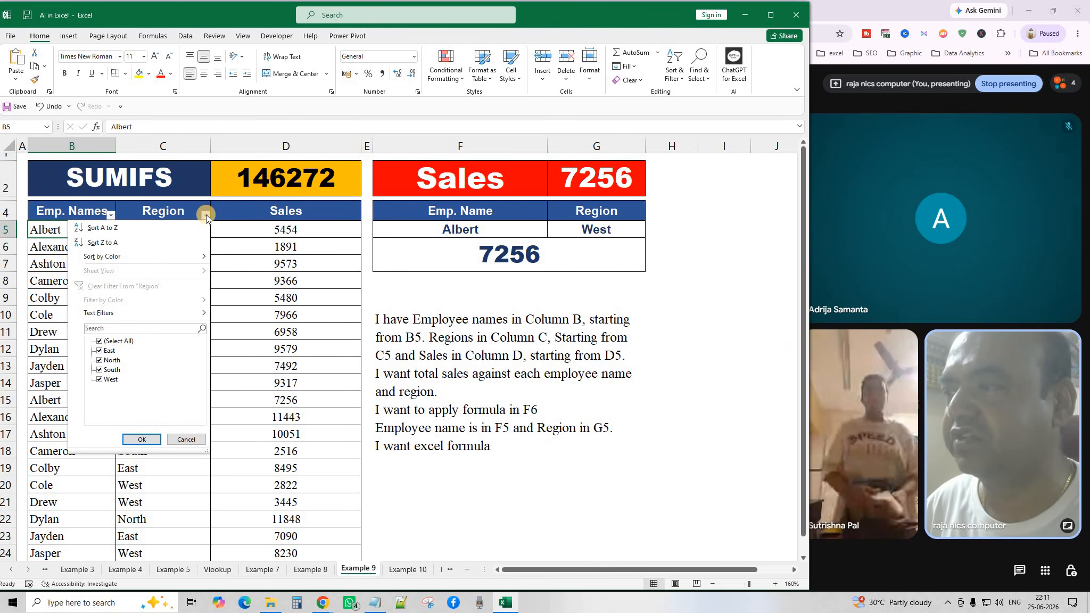
left_click(207, 218)
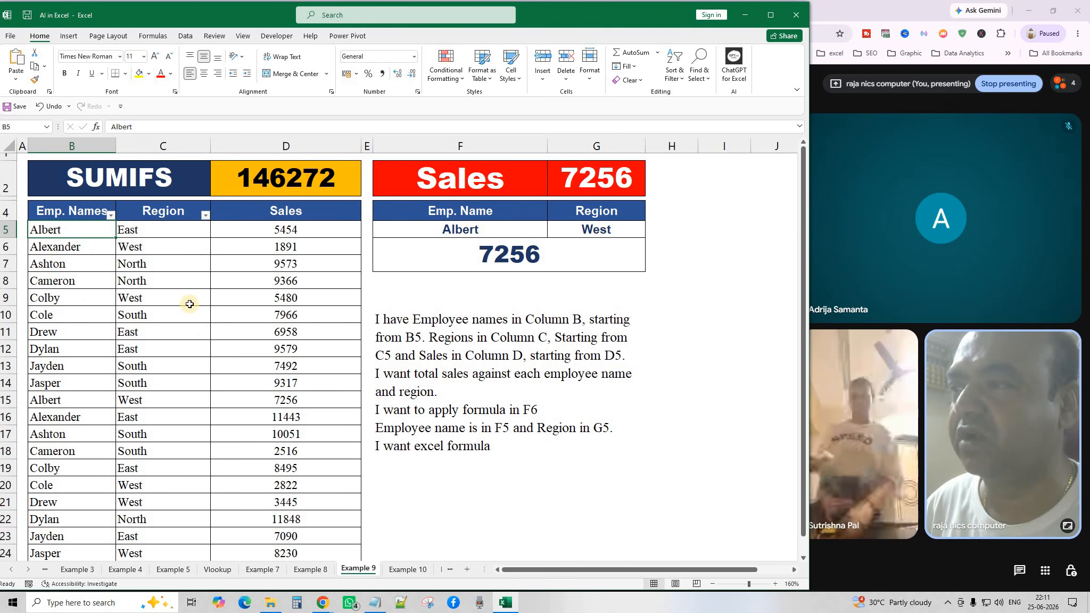
left_click(299, 234)
left_click(299, 246)
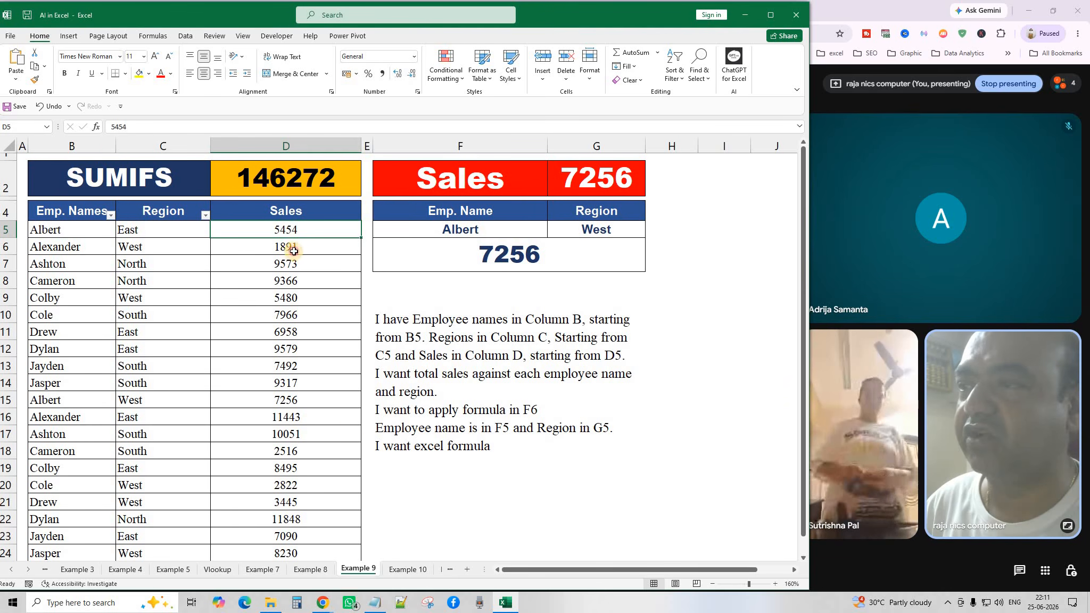
left_click(302, 230)
left_click_drag(301, 249, 299, 270)
left_click(298, 286)
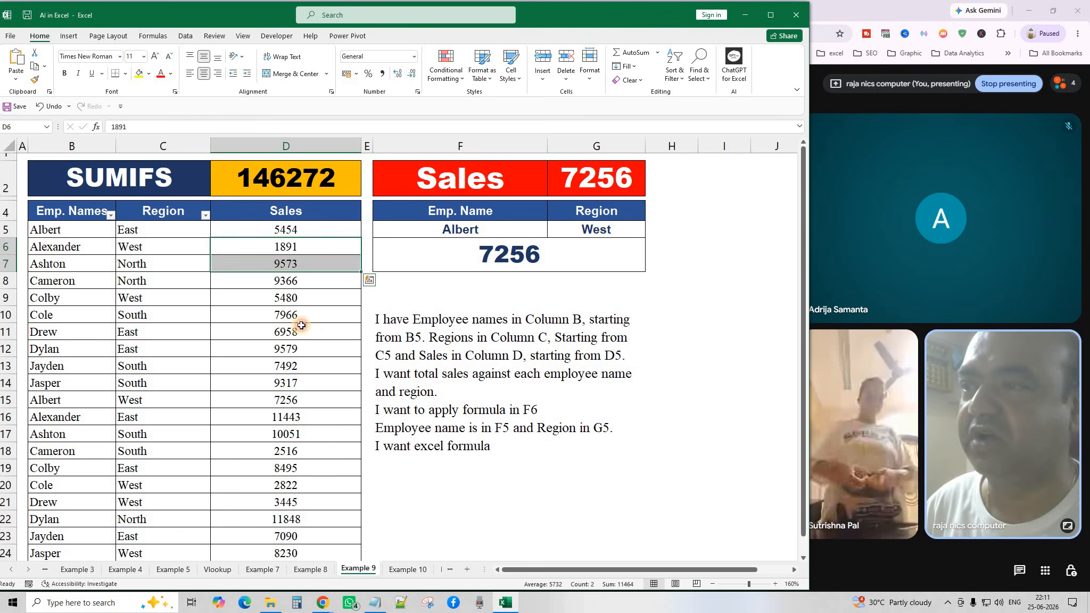
left_click(303, 344)
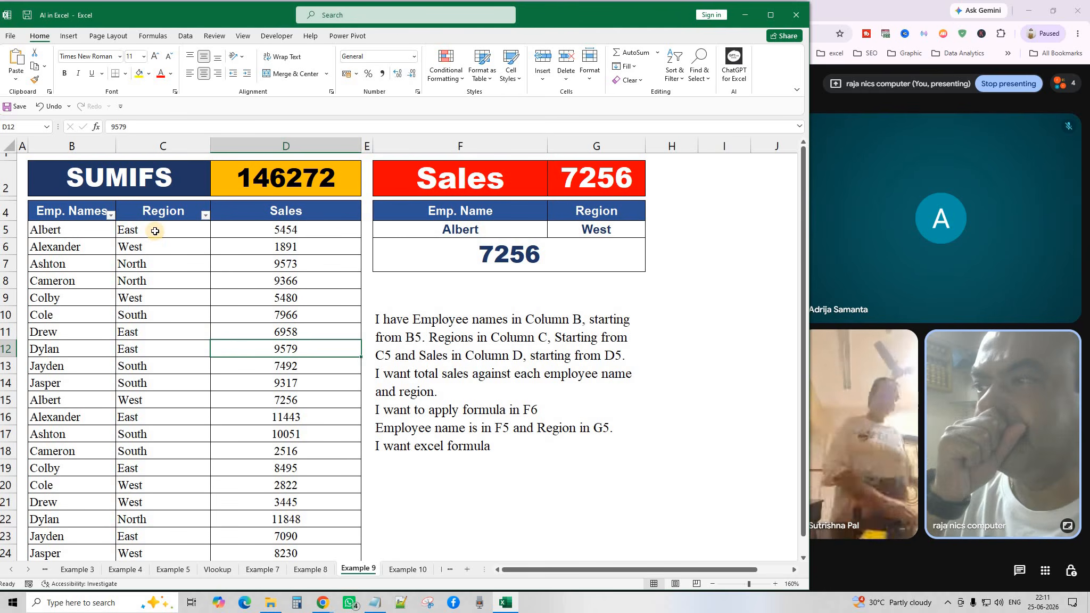
left_click(207, 215)
left_click(116, 342)
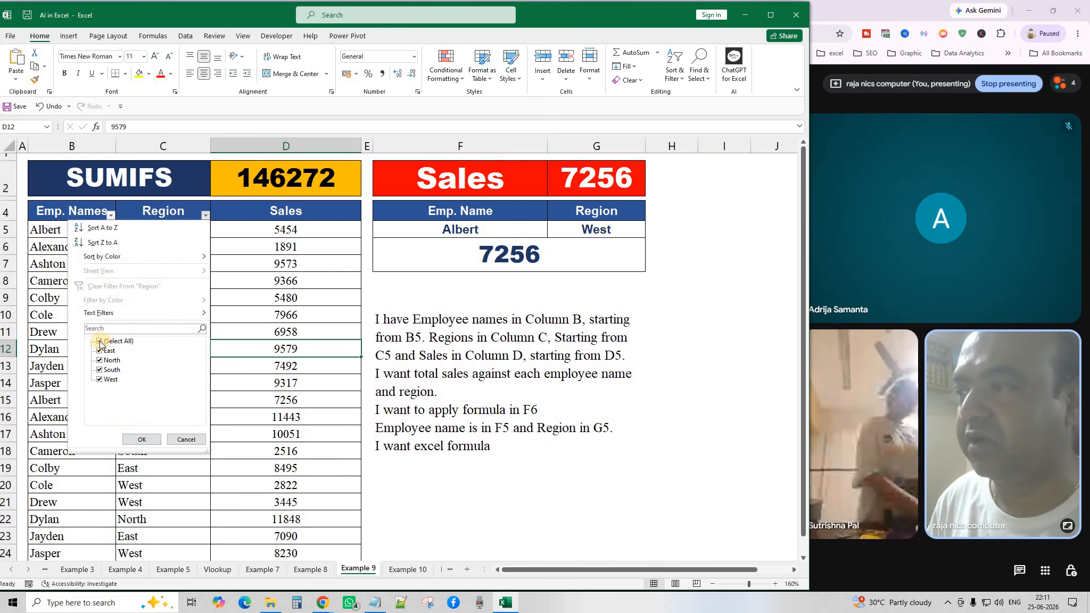
left_click(99, 351)
left_click(141, 440)
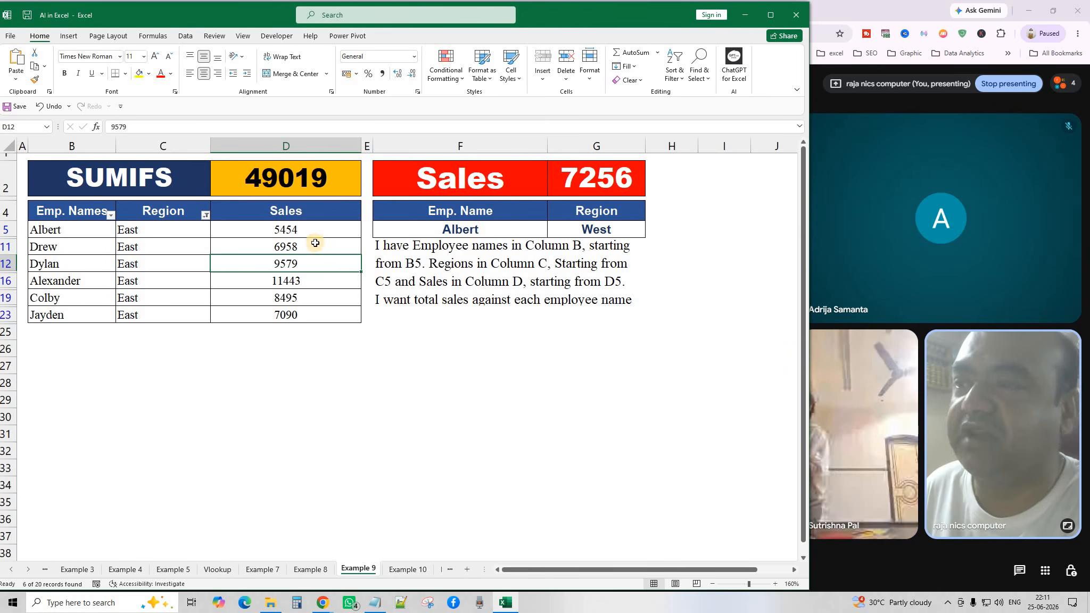
left_click(206, 215)
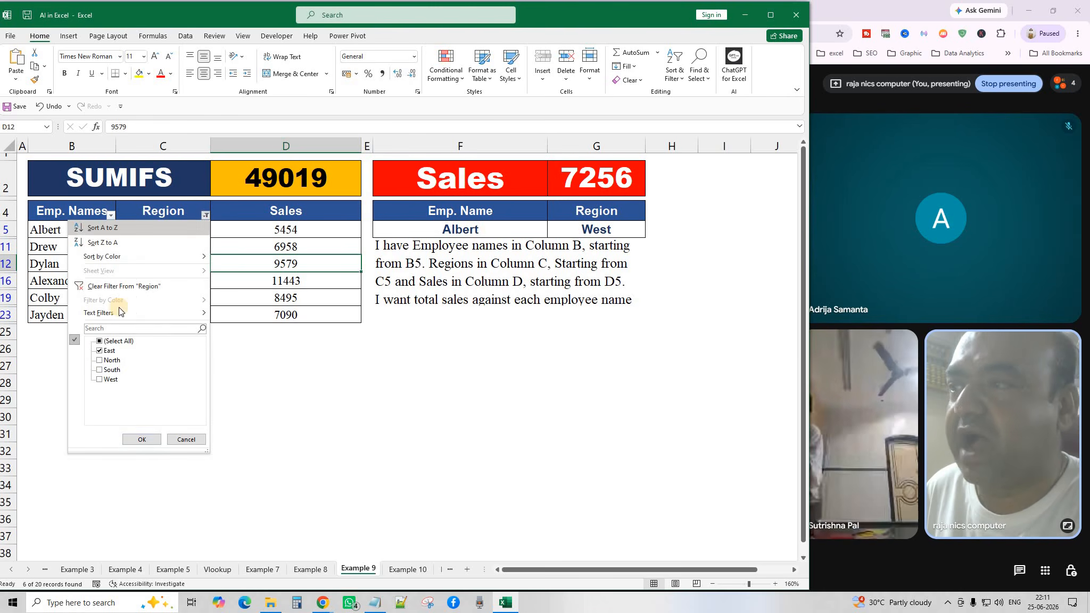
left_click(100, 343)
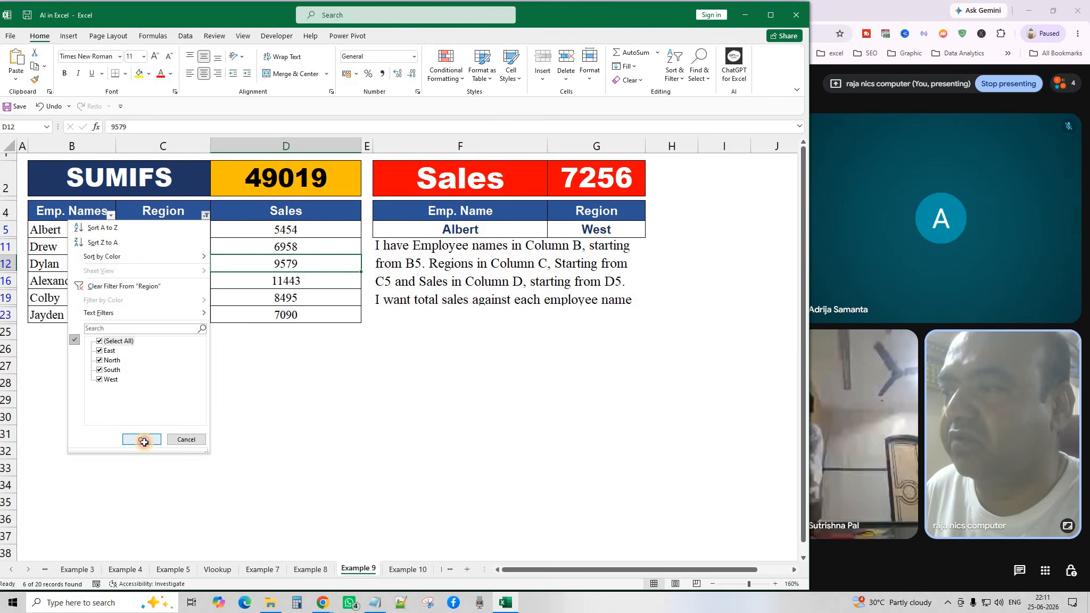
left_click(141, 440)
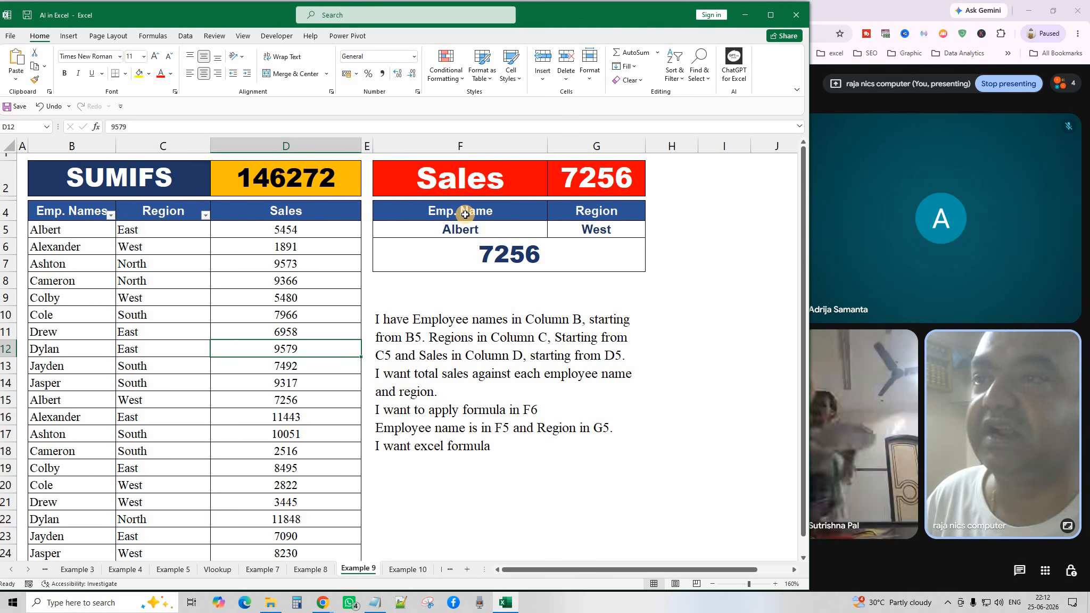
Try Drew and East in the F5 and G5 lookup dropdowns.
left_click(463, 233)
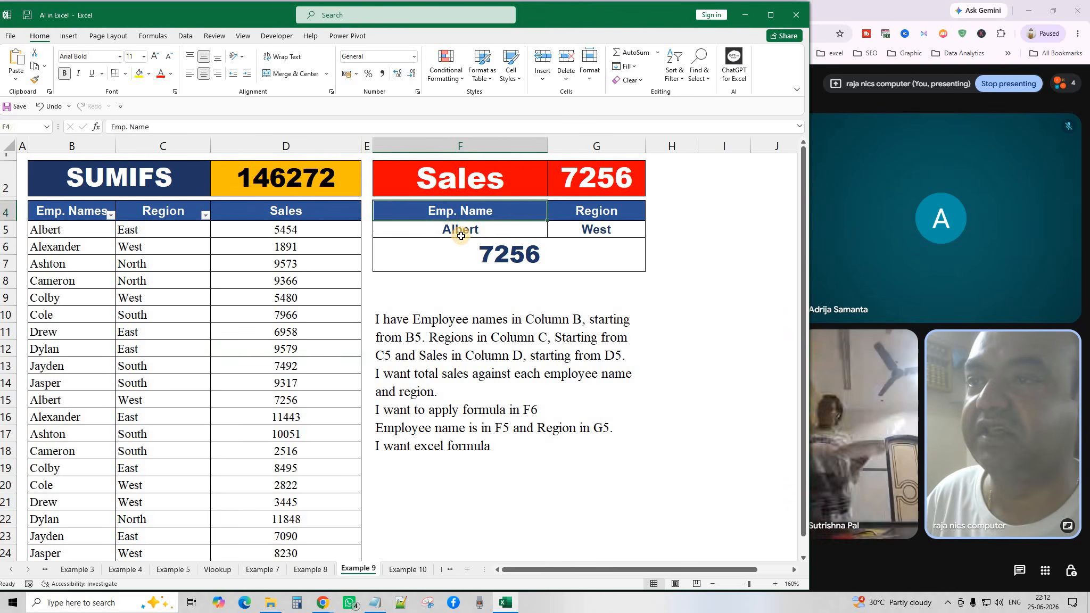
left_click(553, 232)
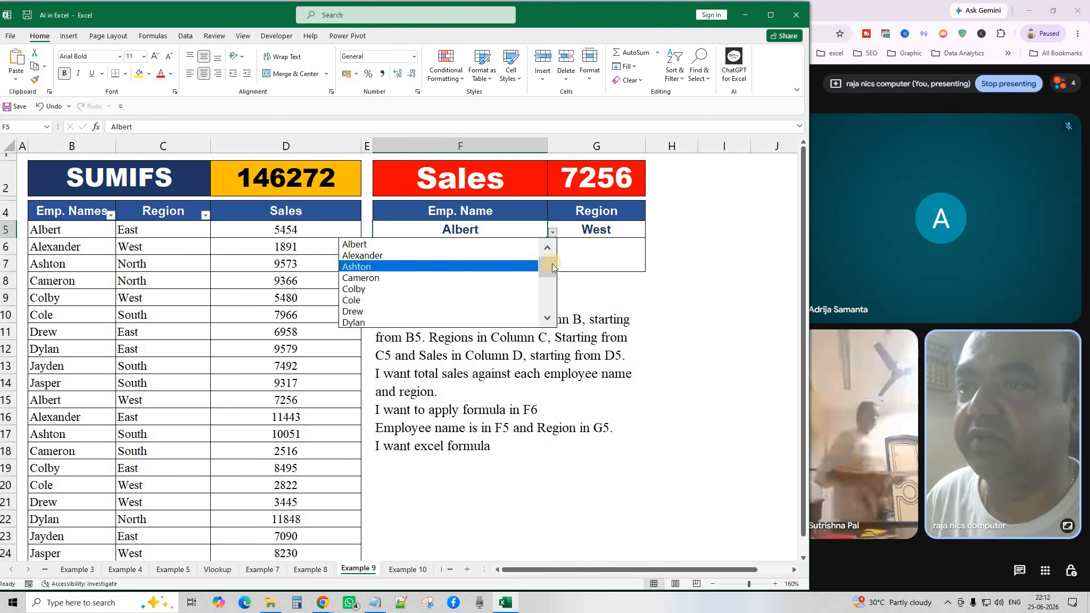
mouse_move(552, 263)
left_mouse_down()
mouse_move(553, 309)
mouse_move(553, 266)
left_mouse_up()
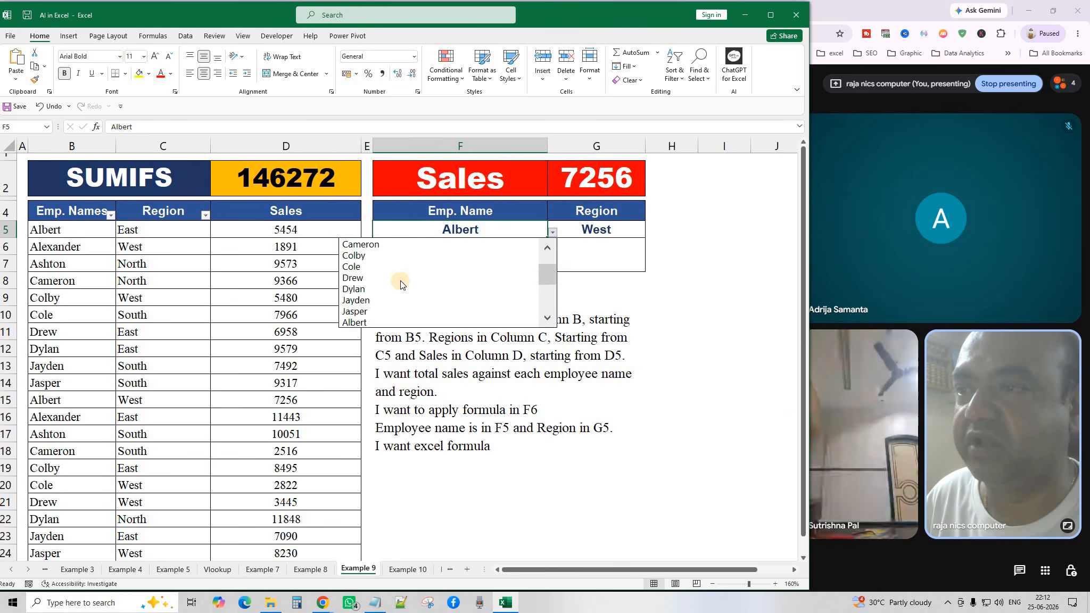
left_click(402, 281)
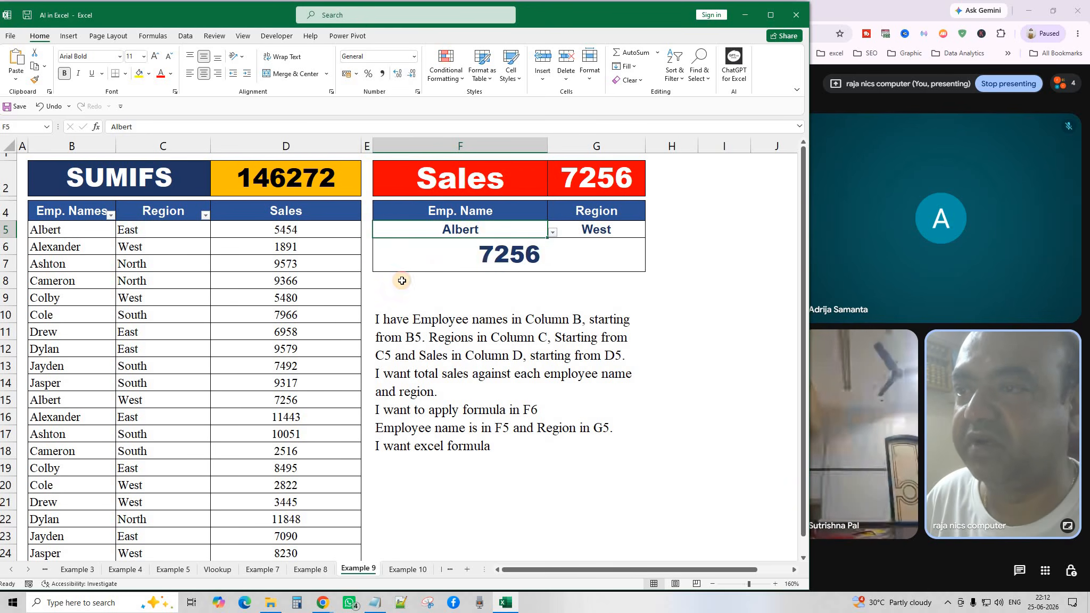
left_click(552, 232)
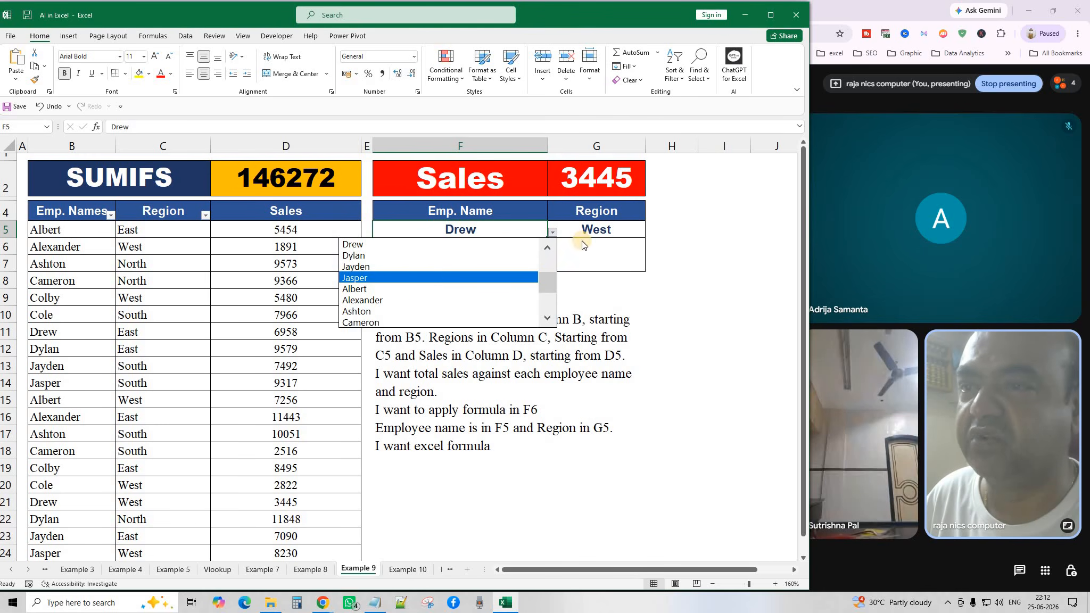
left_click(647, 233)
left_click(628, 233)
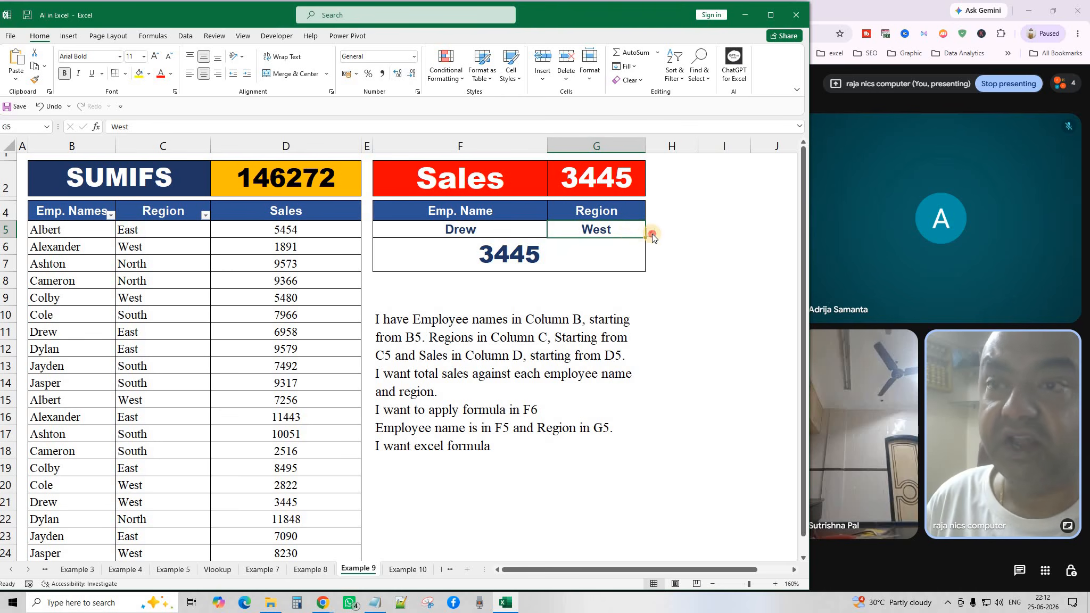
left_click(650, 232)
left_click(537, 296)
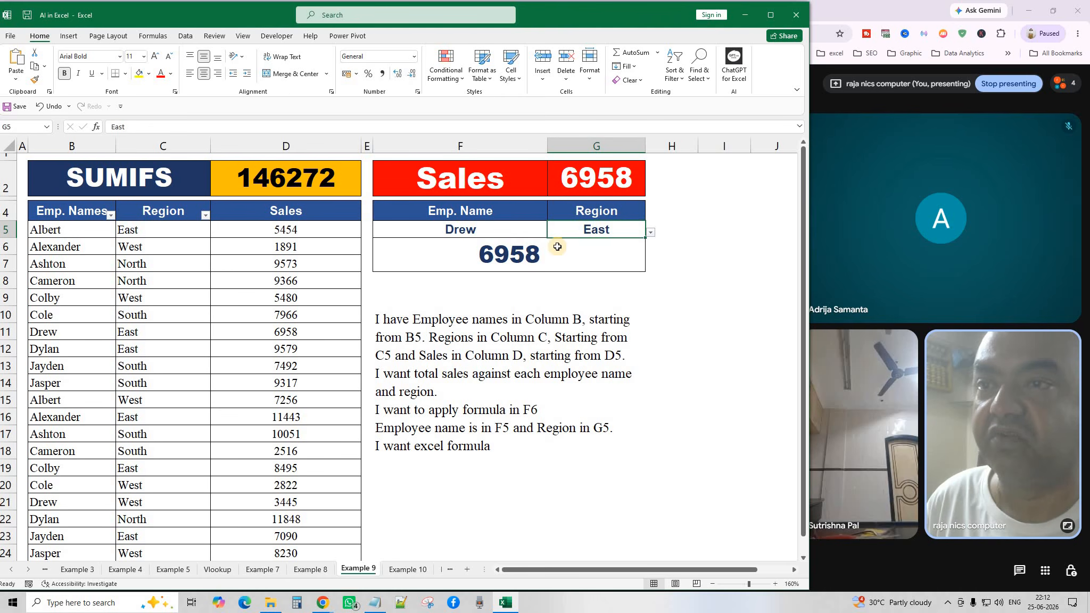
Set the lookup to Albert in the West region.
left_click(528, 230)
left_click(552, 233)
left_click_drag(543, 281, 548, 249)
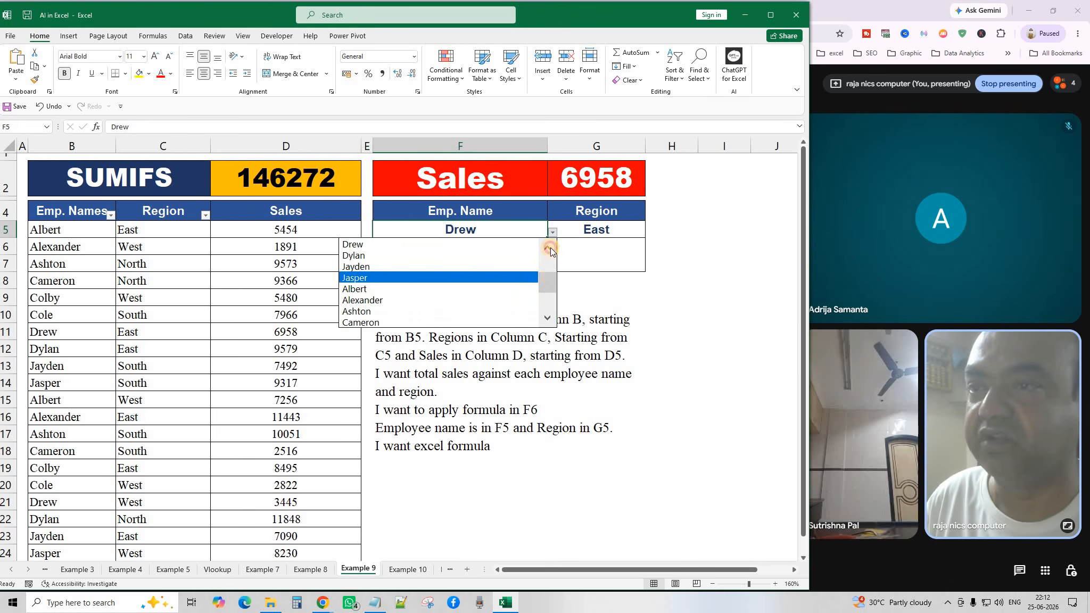
left_click(424, 246)
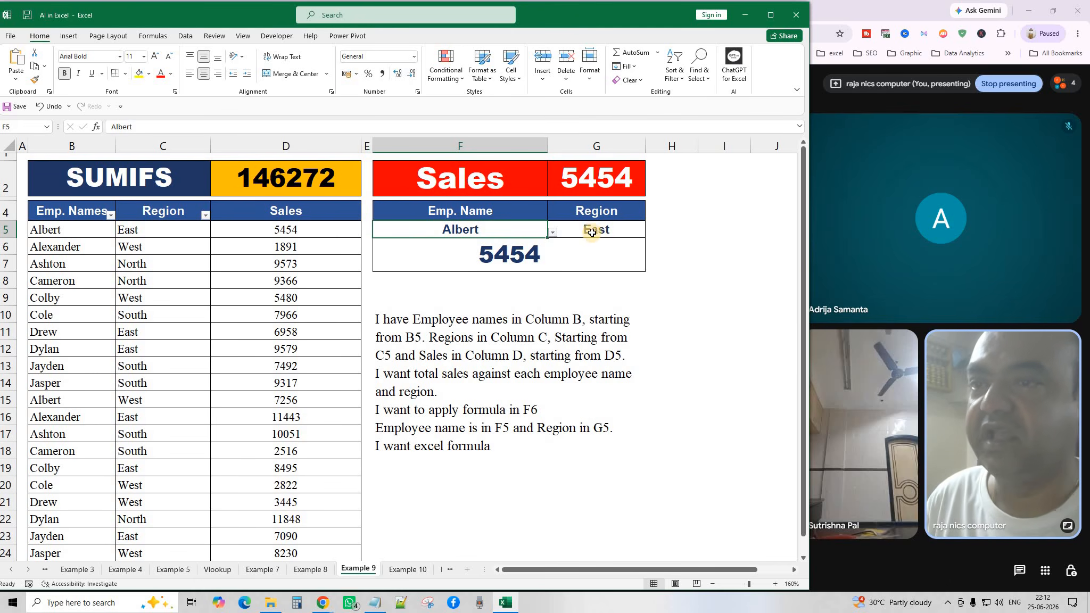
left_click(618, 234)
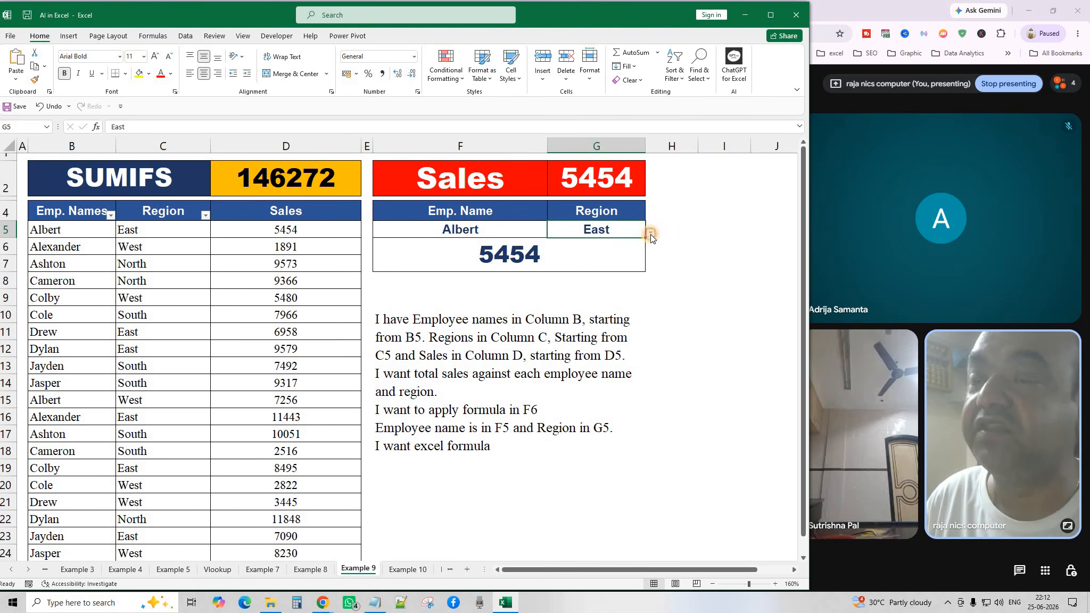
left_click(650, 234)
left_click(516, 257)
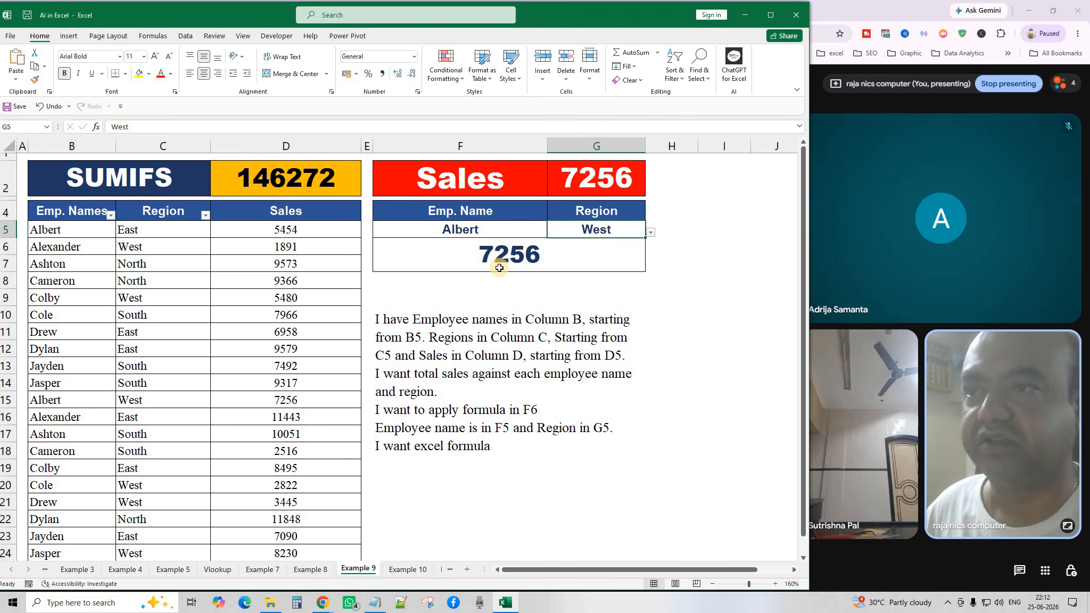
Review the lookup cells, prompt note and F6's SUMIFS formula returning 7256.
left_click(464, 232)
left_click(607, 231)
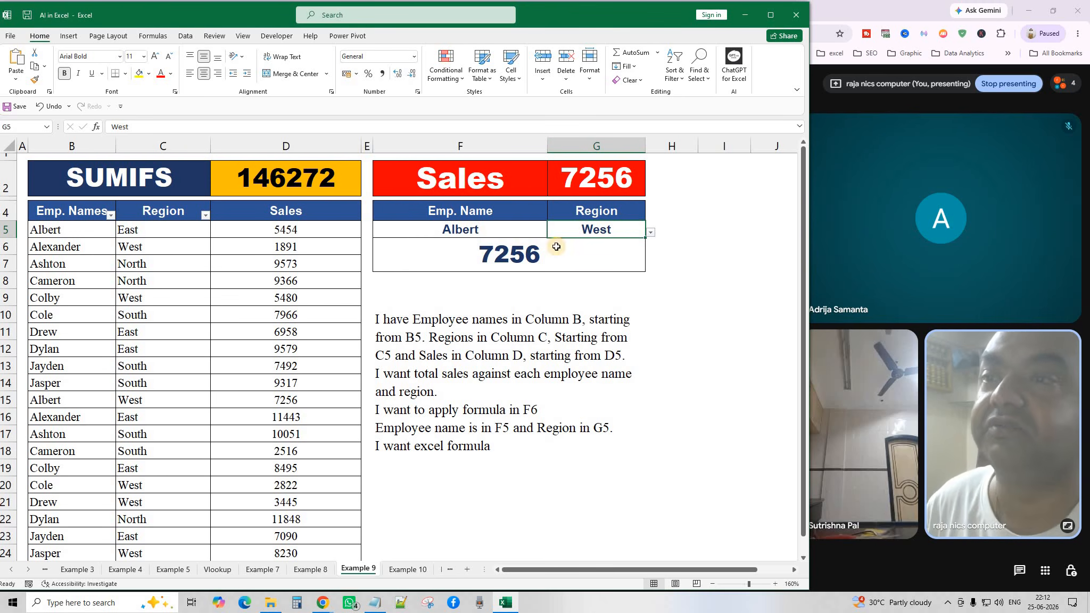
left_click(433, 362)
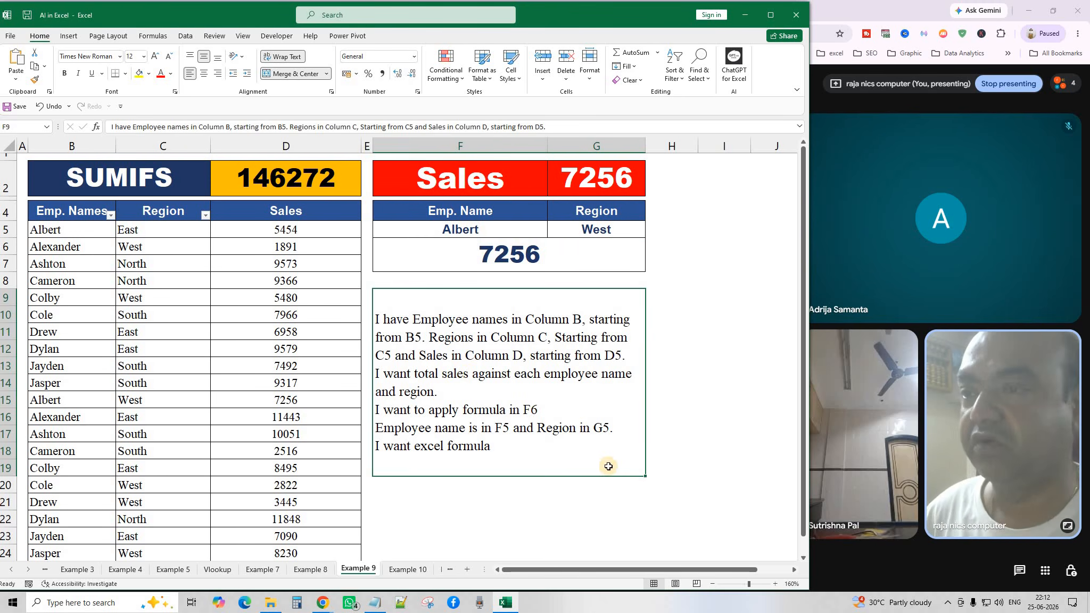
left_click(688, 377)
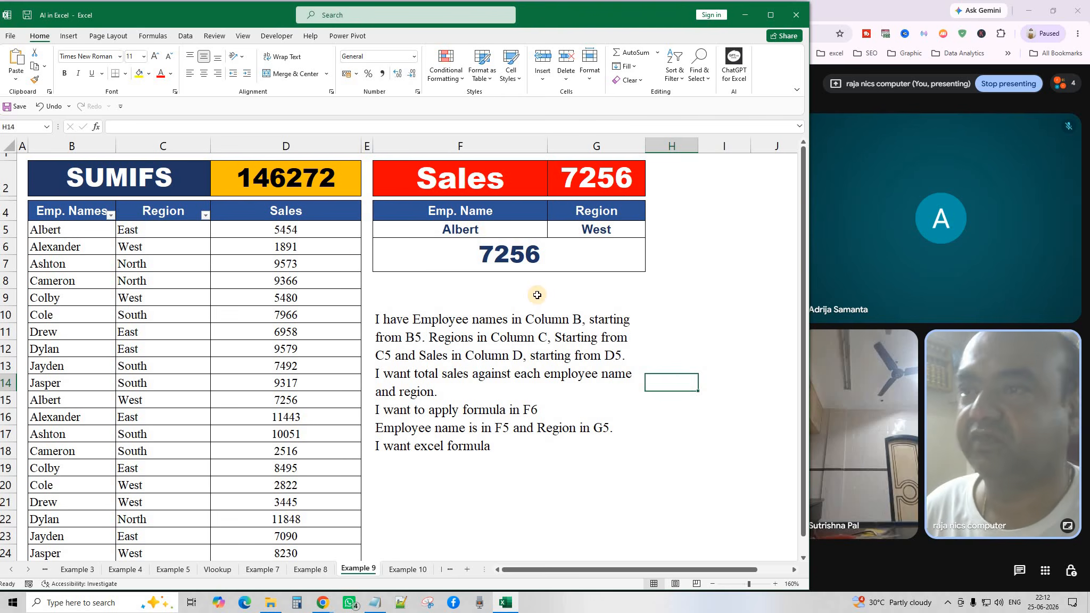
left_click(487, 230)
left_click(551, 232)
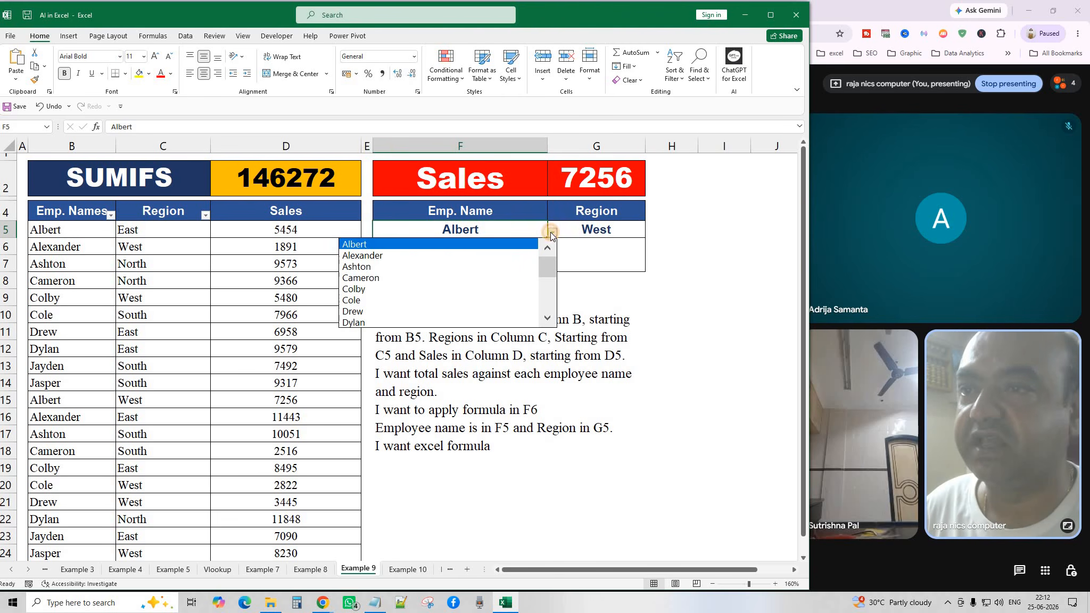
left_click(550, 232)
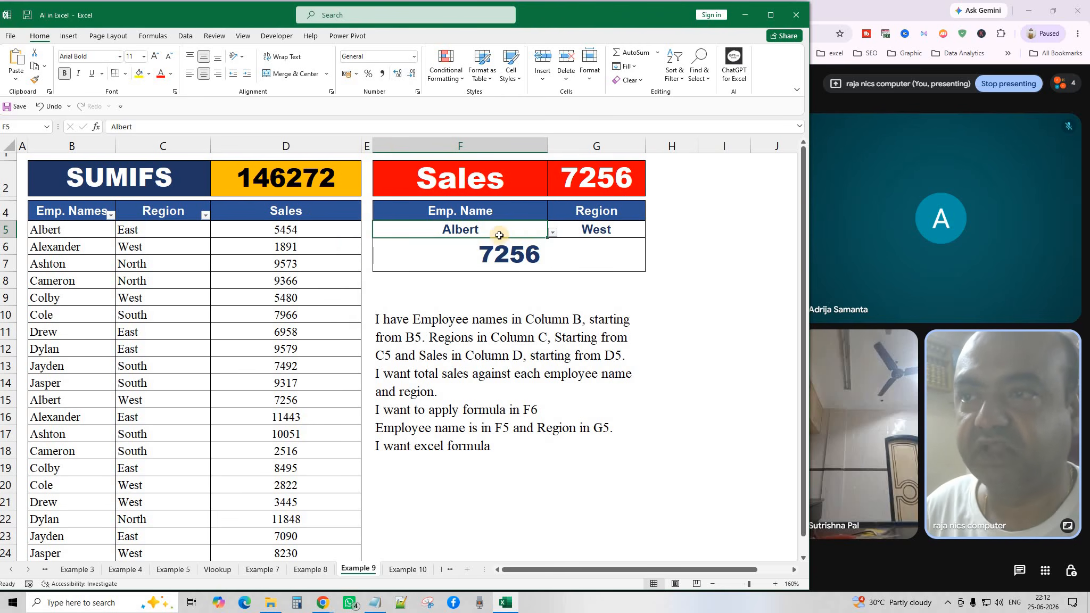
left_click(453, 263)
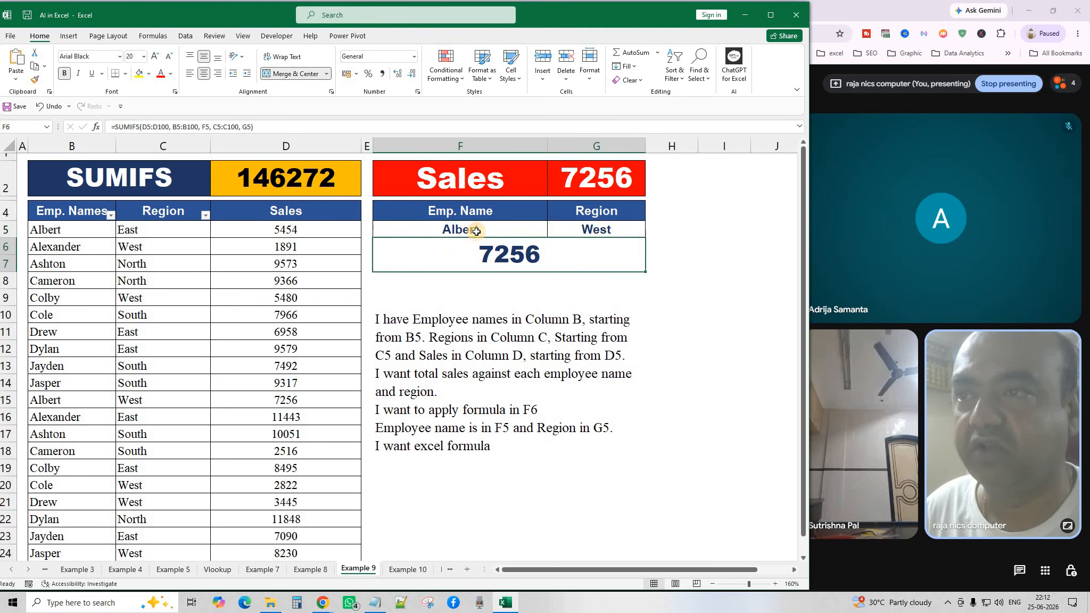
left_click(478, 230)
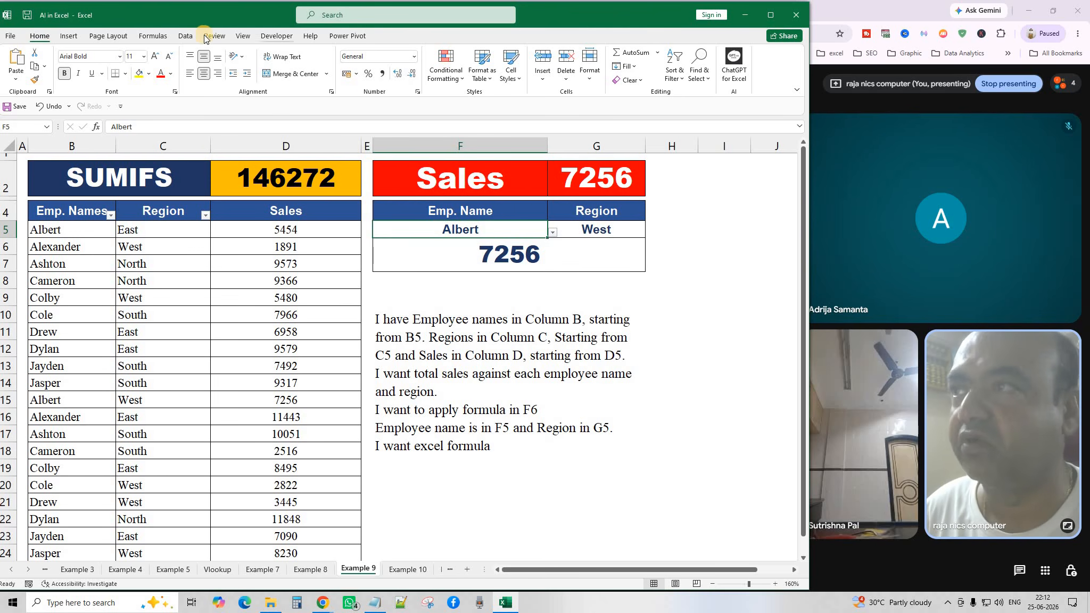
left_click(185, 36)
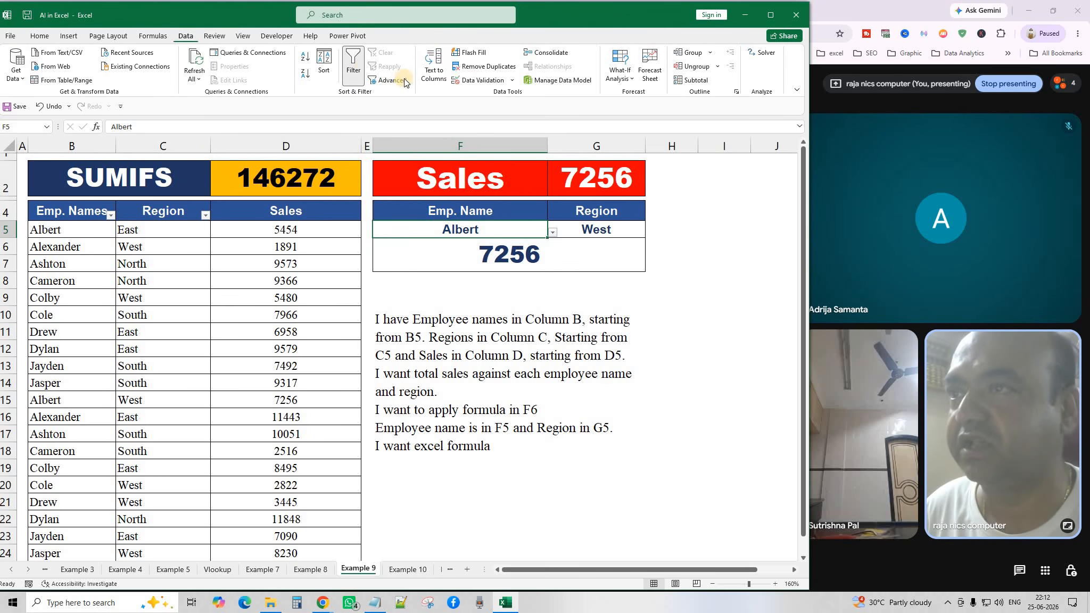
left_click(498, 83)
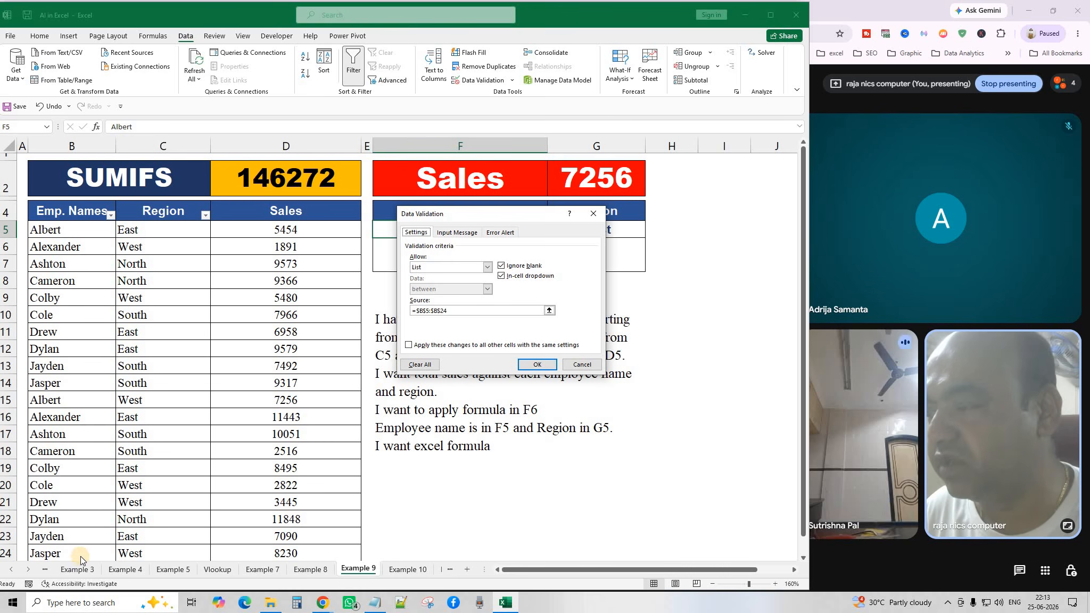
left_click(582, 366)
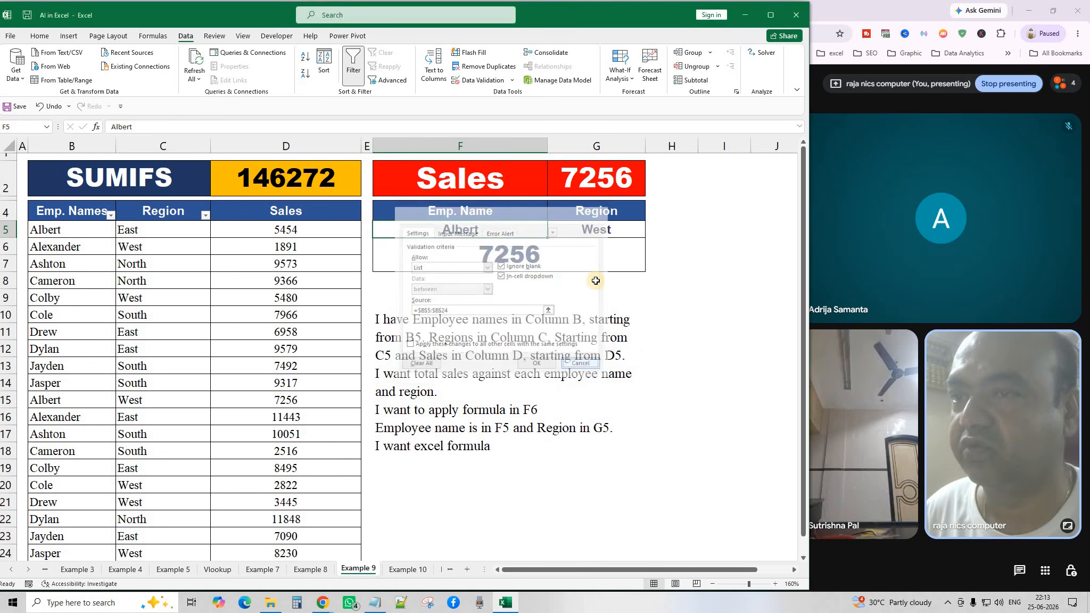
left_click(607, 231)
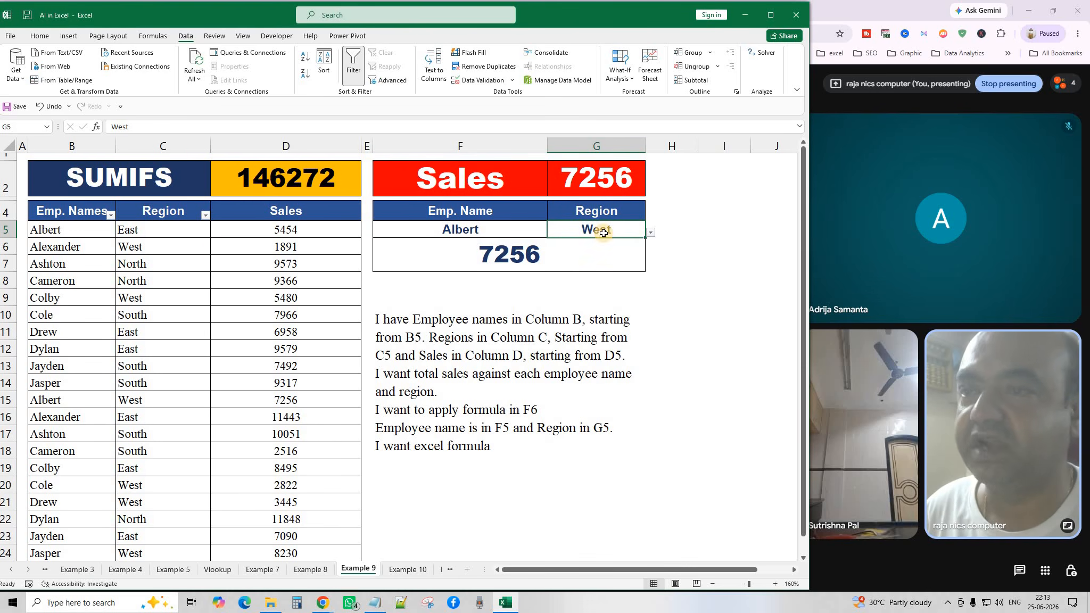
left_click(481, 81)
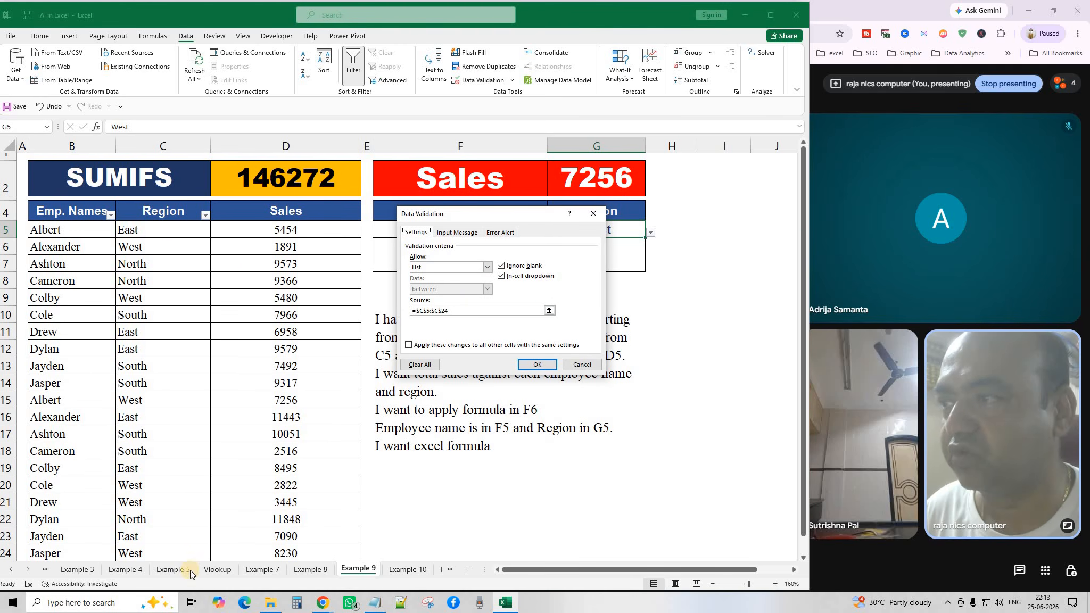
left_click(582, 365)
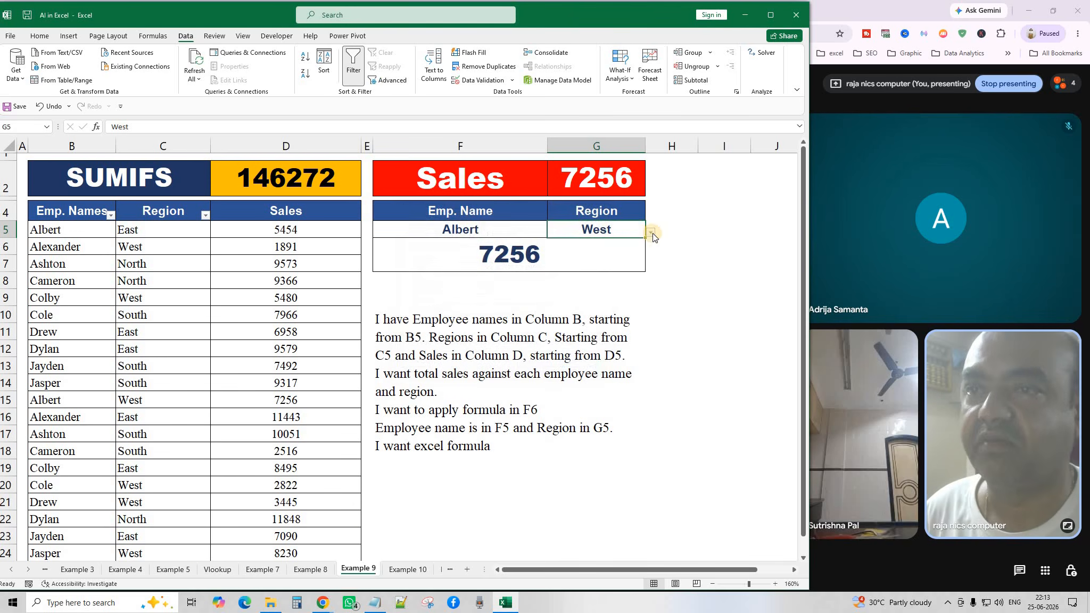
left_click(690, 256)
left_click(544, 256)
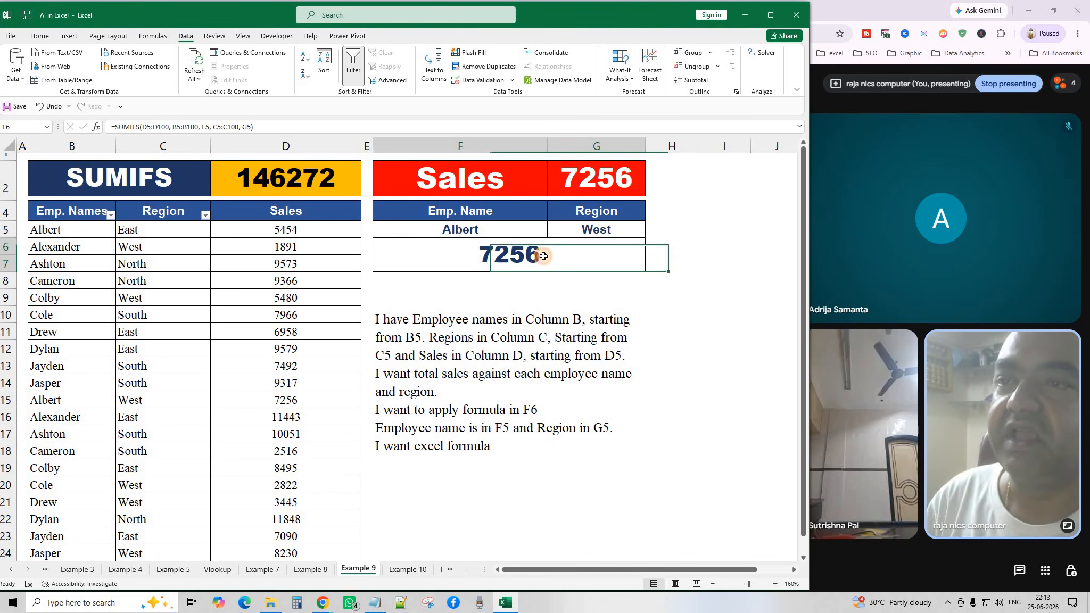
left_click(551, 315)
left_click(512, 257)
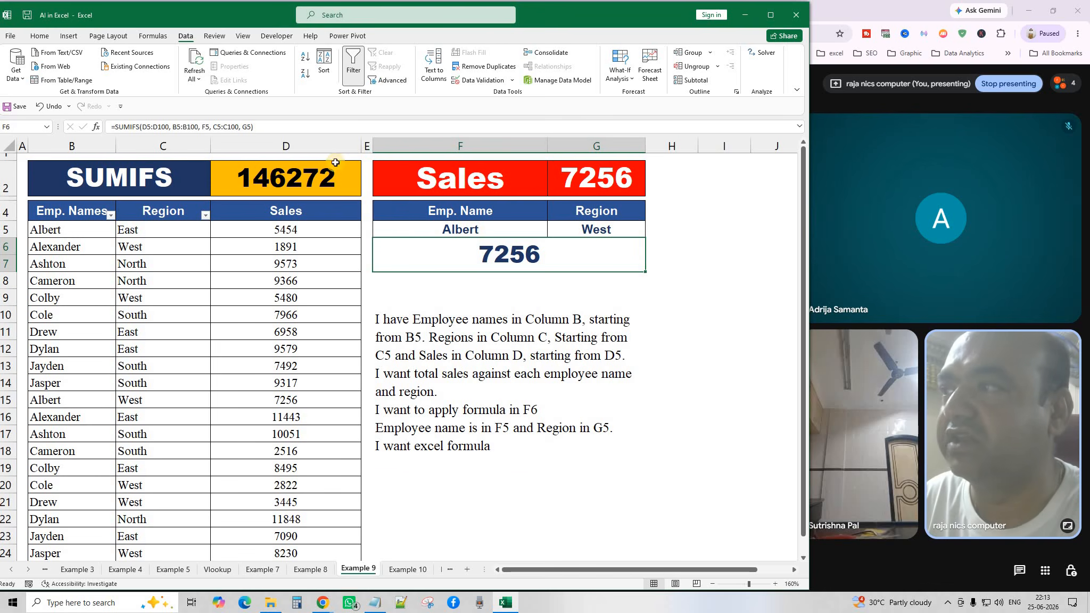
left_click(39, 35)
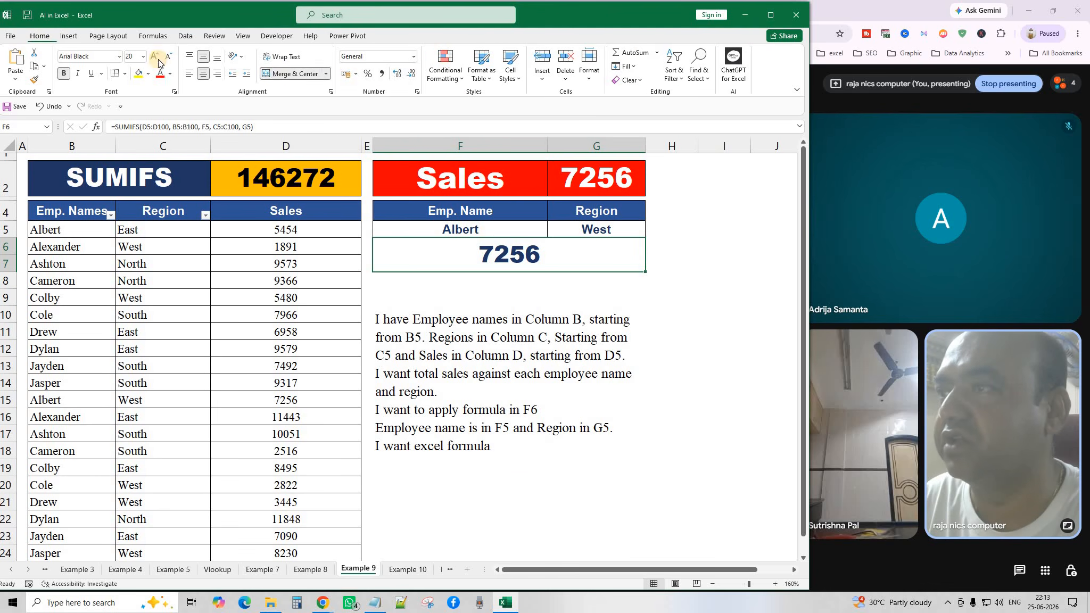
left_click(280, 74)
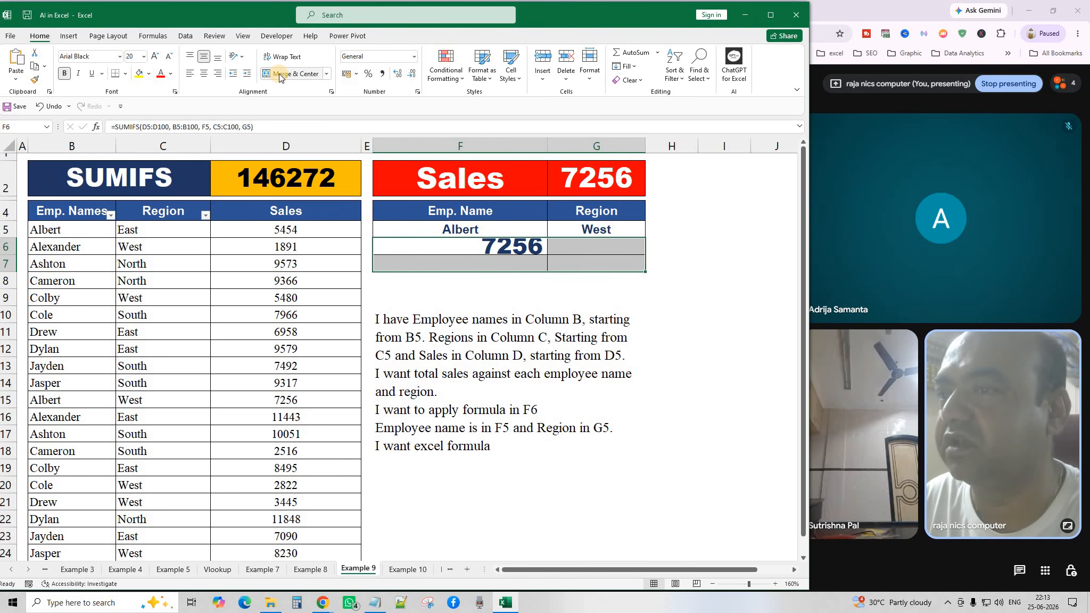
left_click(280, 73)
left_click(279, 73)
left_click(280, 74)
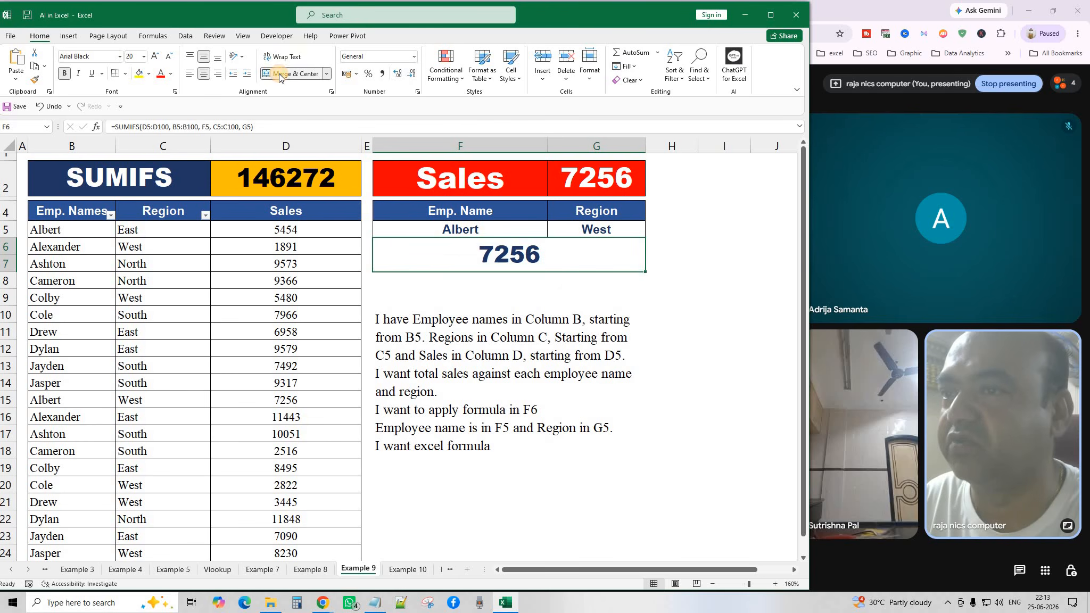
left_click(717, 314)
left_click(532, 261)
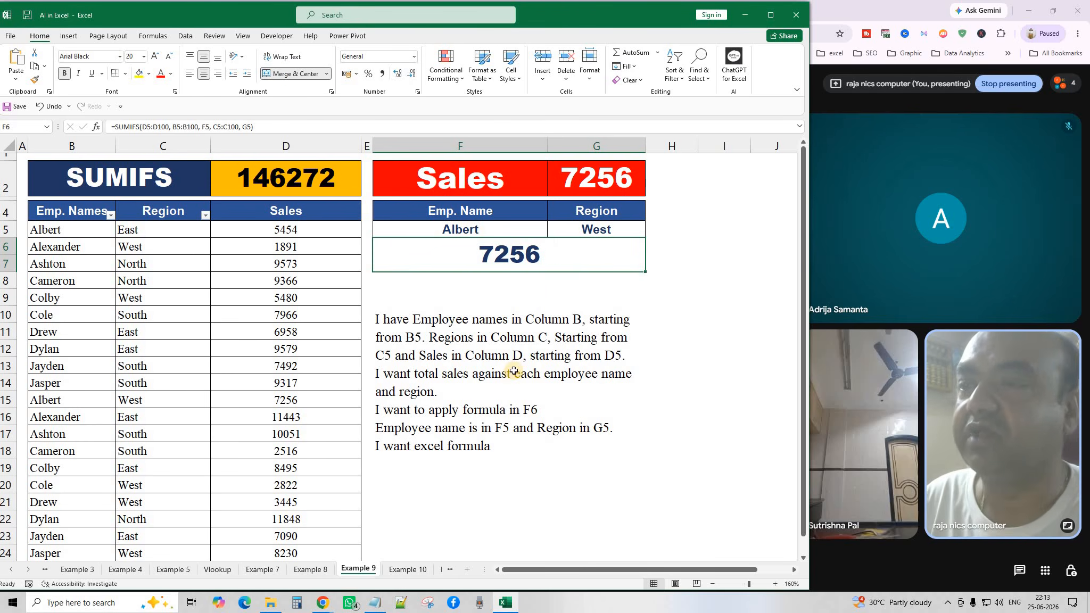
Pick Cole in F5 and South in G5 so the SUMIFS total reads 7966.
left_click(543, 231)
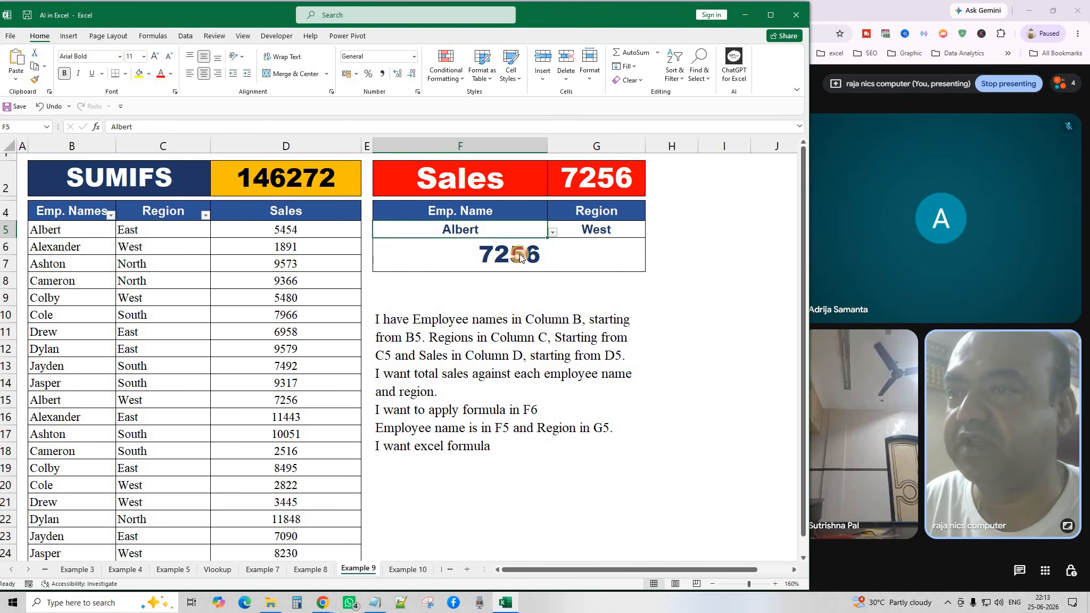
left_click(552, 233)
left_click(434, 295)
left_click(645, 232)
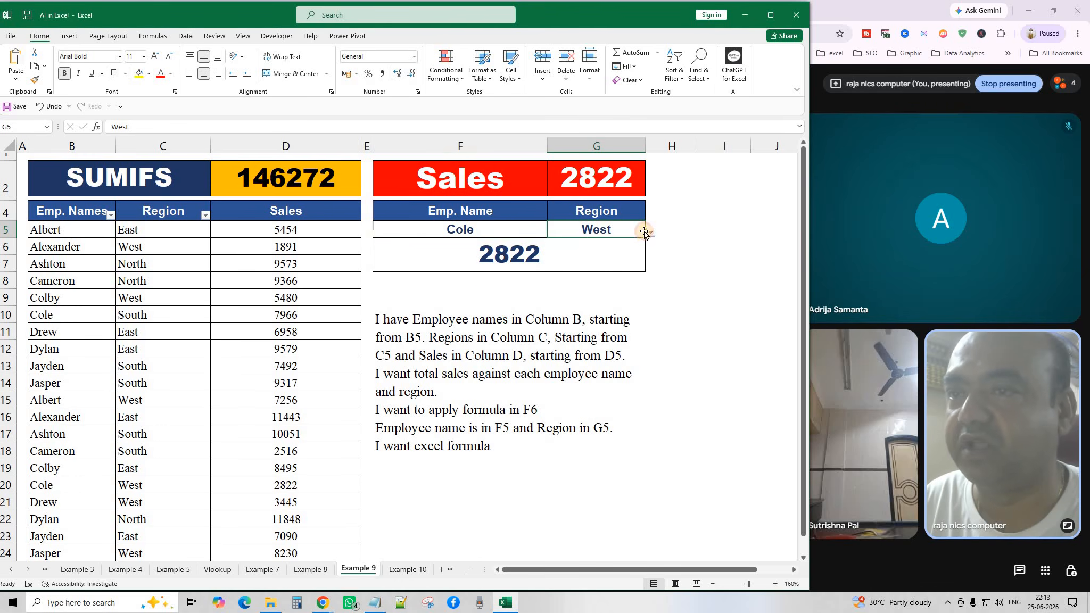
left_click(648, 234)
left_click(566, 285)
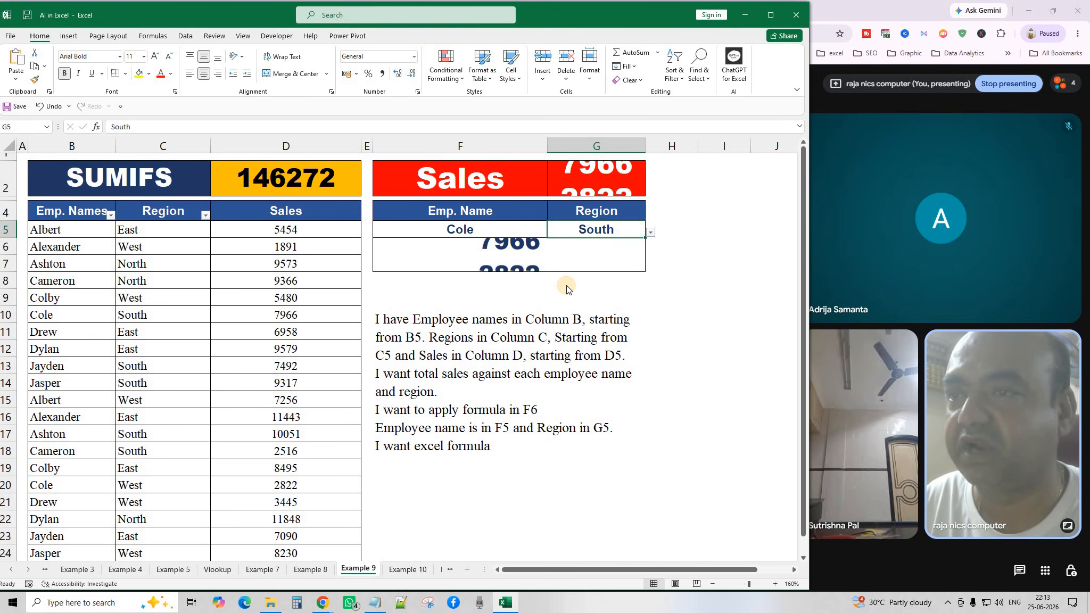
left_click(537, 231)
left_click(551, 231)
left_click(661, 258)
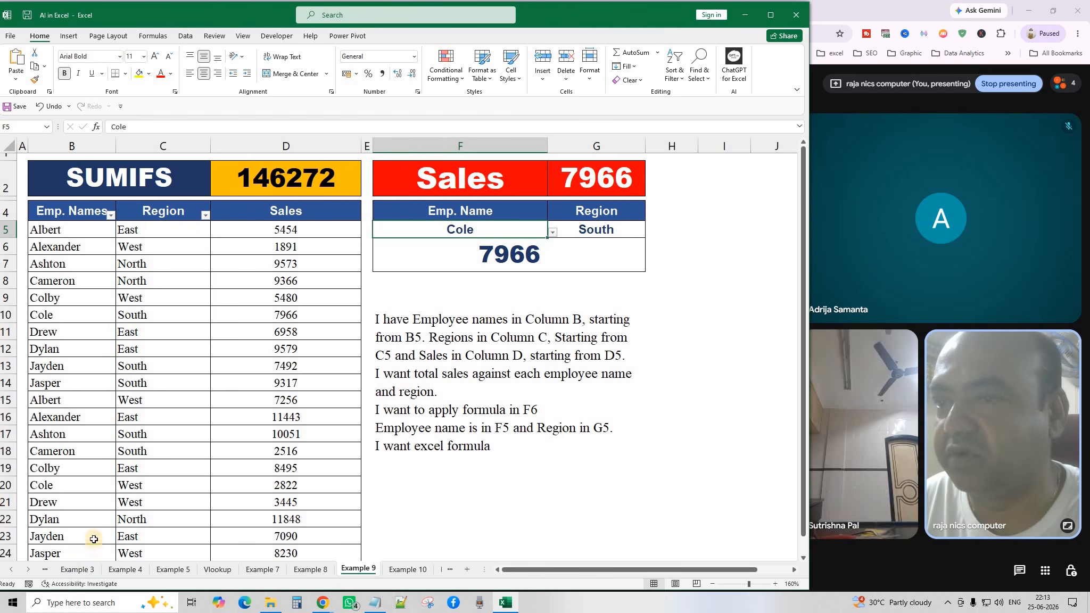
left_click(415, 338)
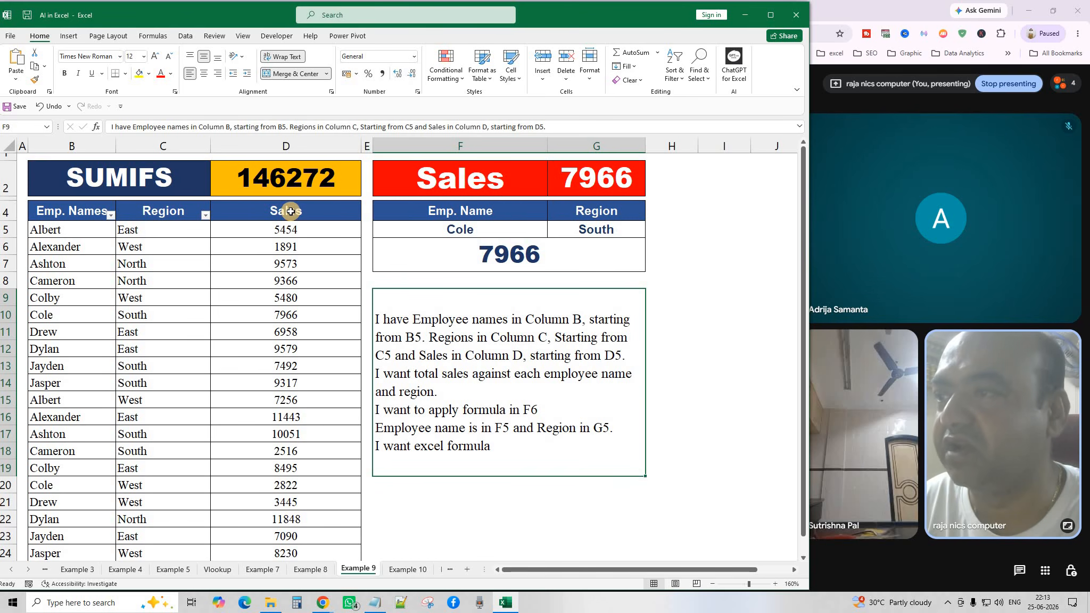
left_click(289, 231)
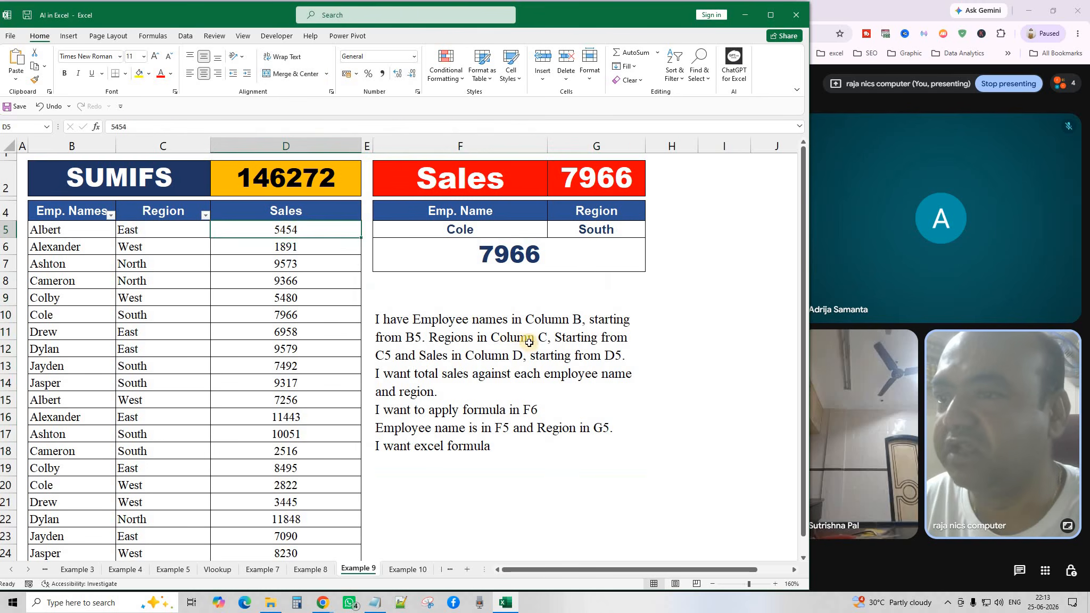
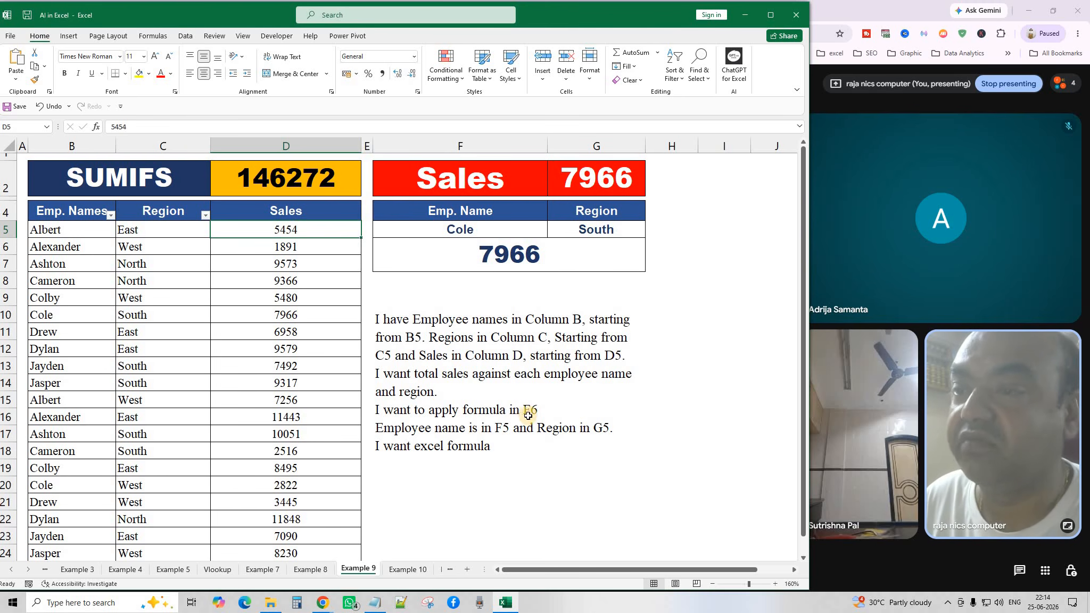
Review F6's SUMIFS total with the Cole/South criteria, then copy the written request text.
left_click(498, 254)
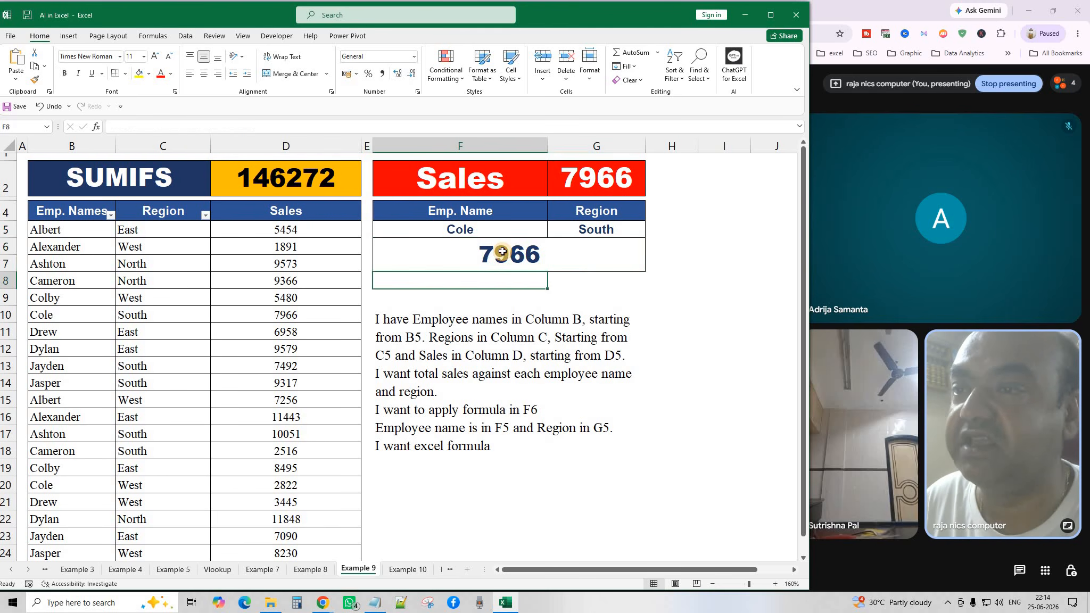
left_click(516, 291)
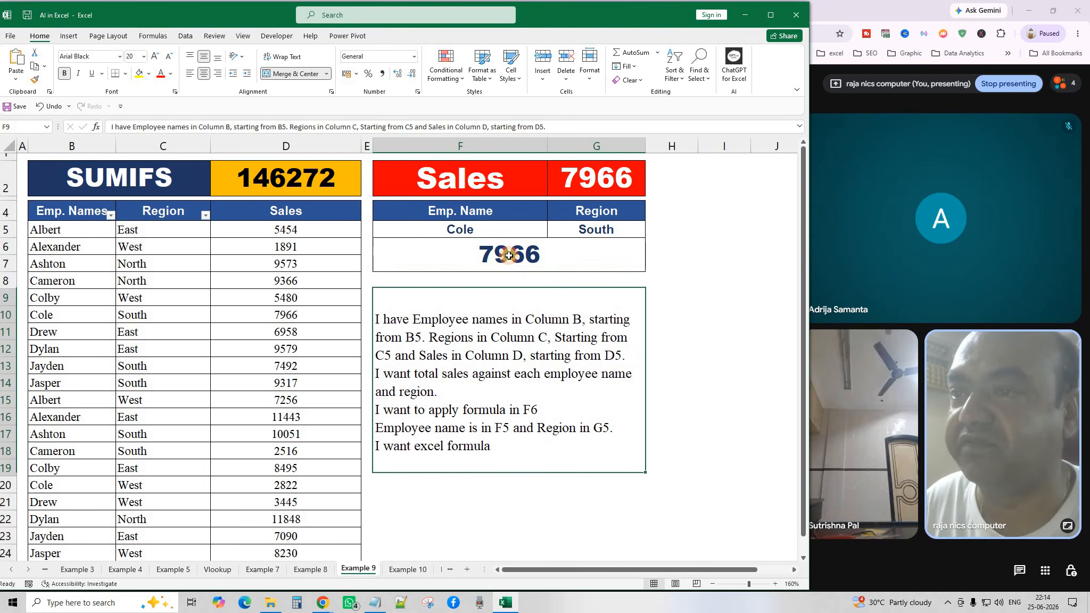
left_click(498, 251)
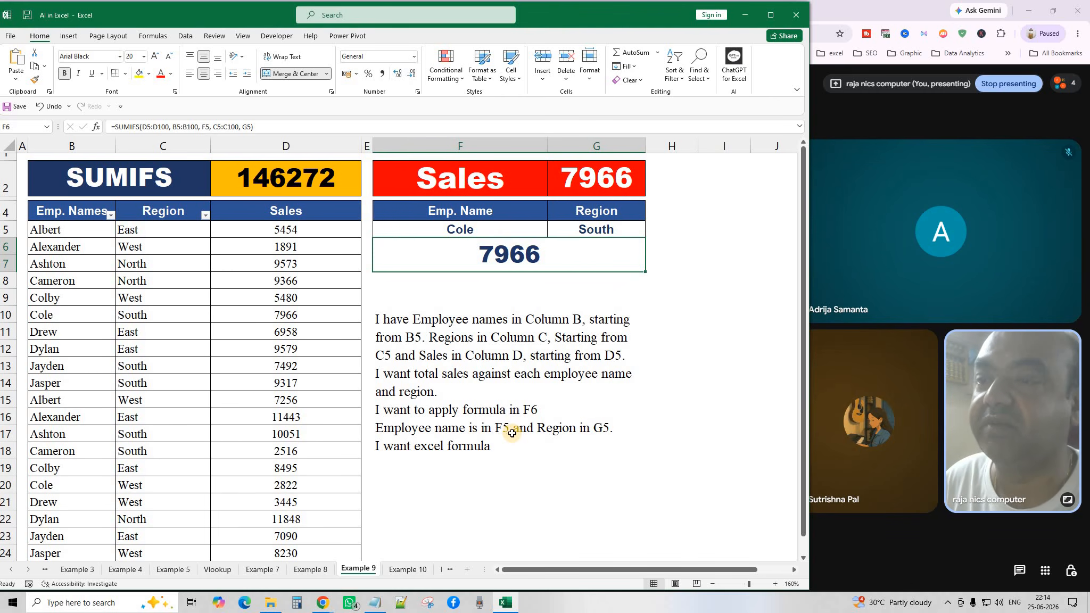
left_click(458, 229)
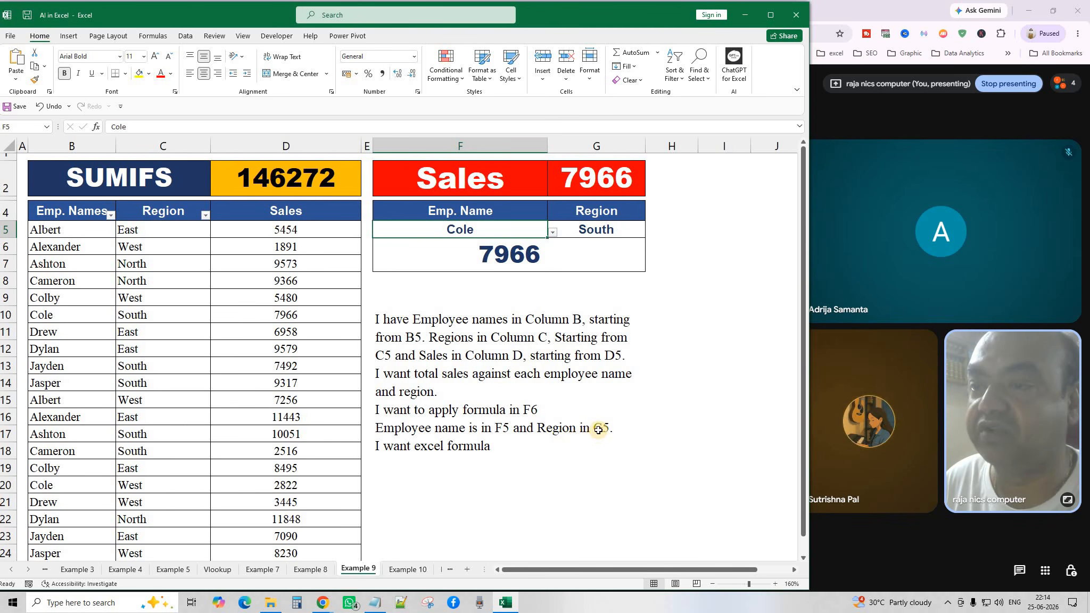
left_click(605, 229)
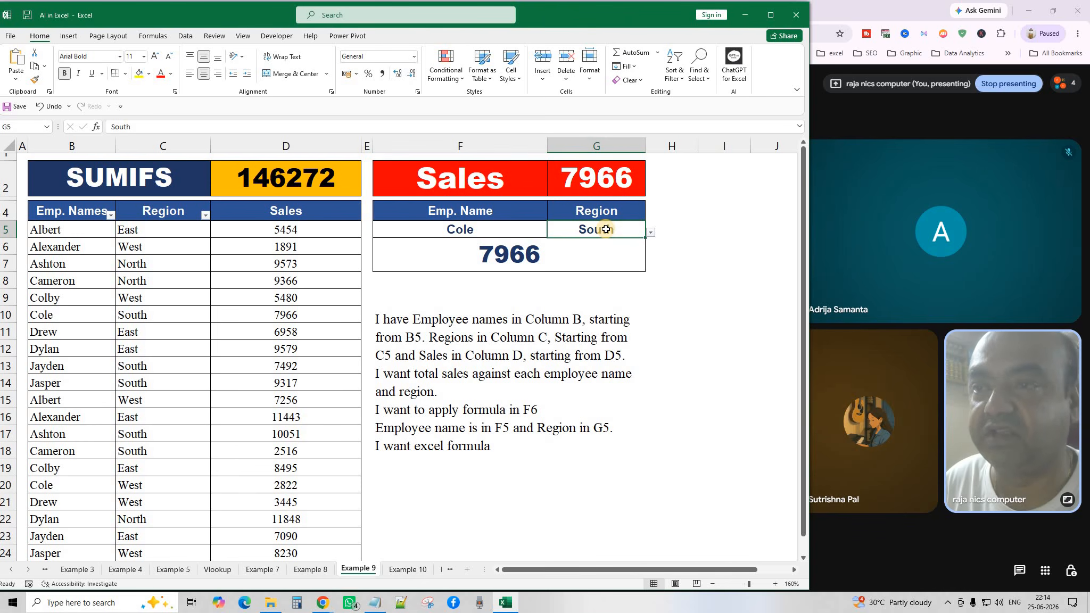
left_click(458, 446)
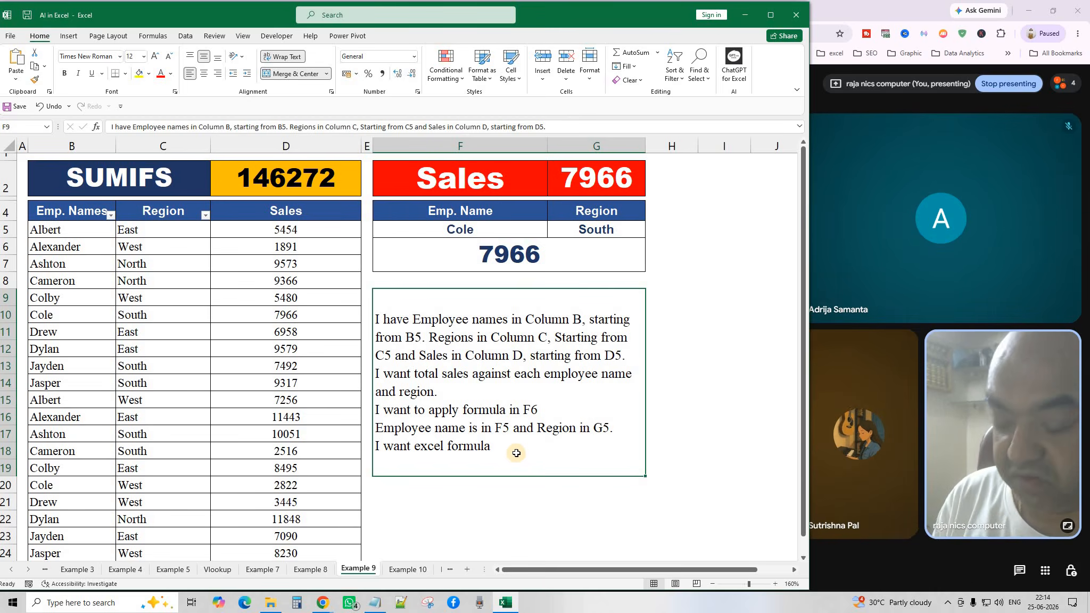
key("ctrl+c")
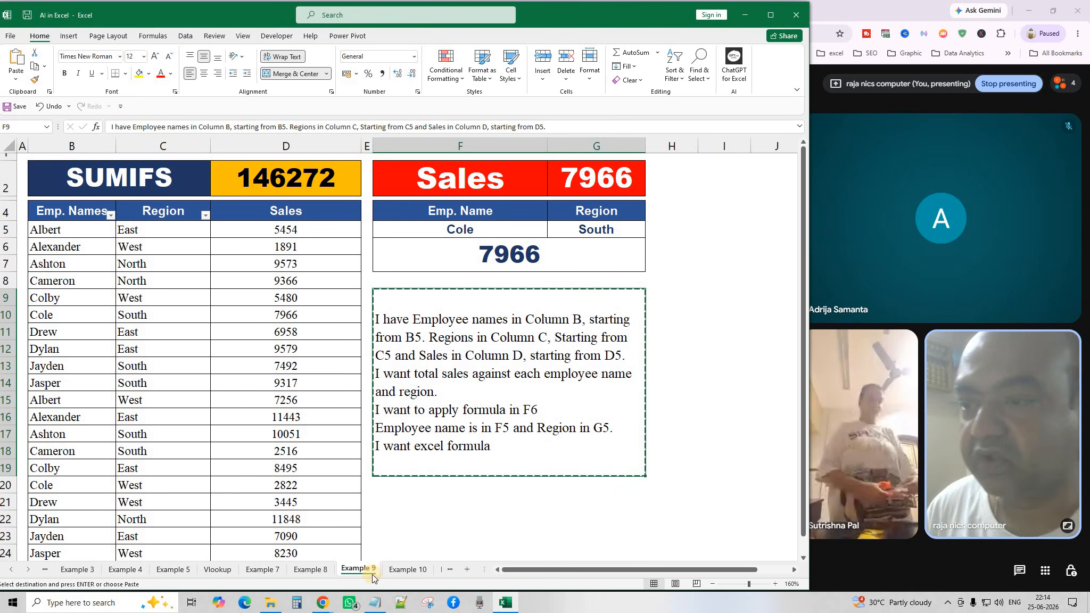
Paste the copied request into a new ChatGPT message and send it.
left_click(322, 603)
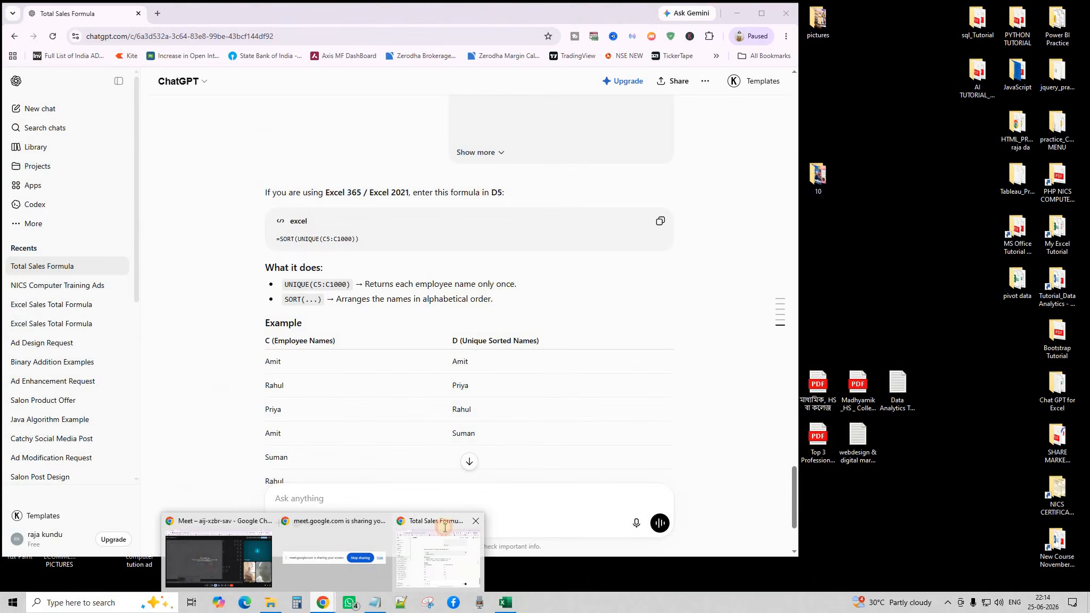
left_click(439, 554)
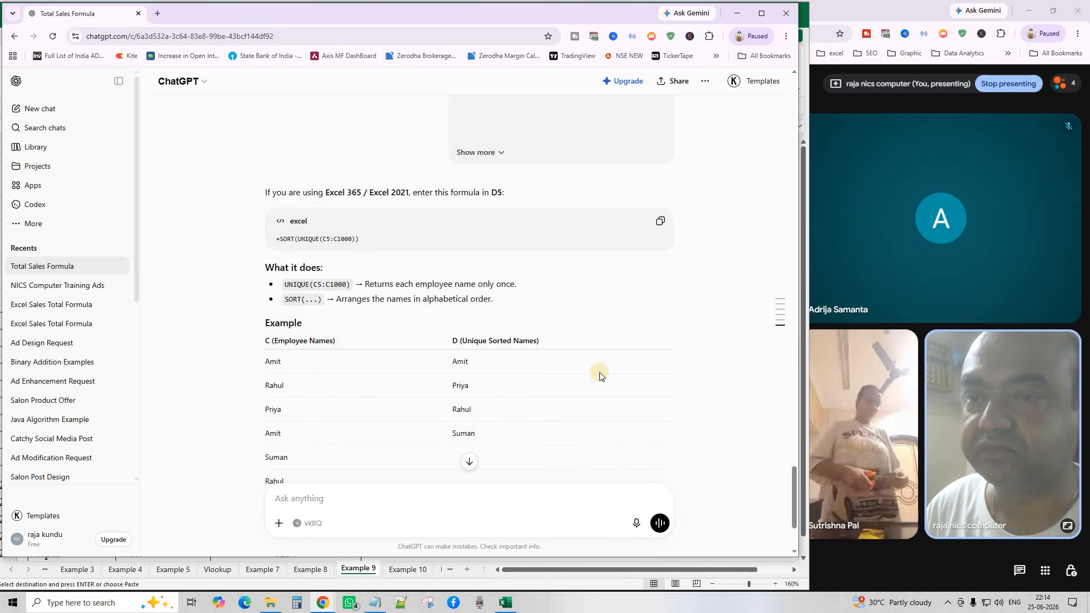
left_click(468, 461)
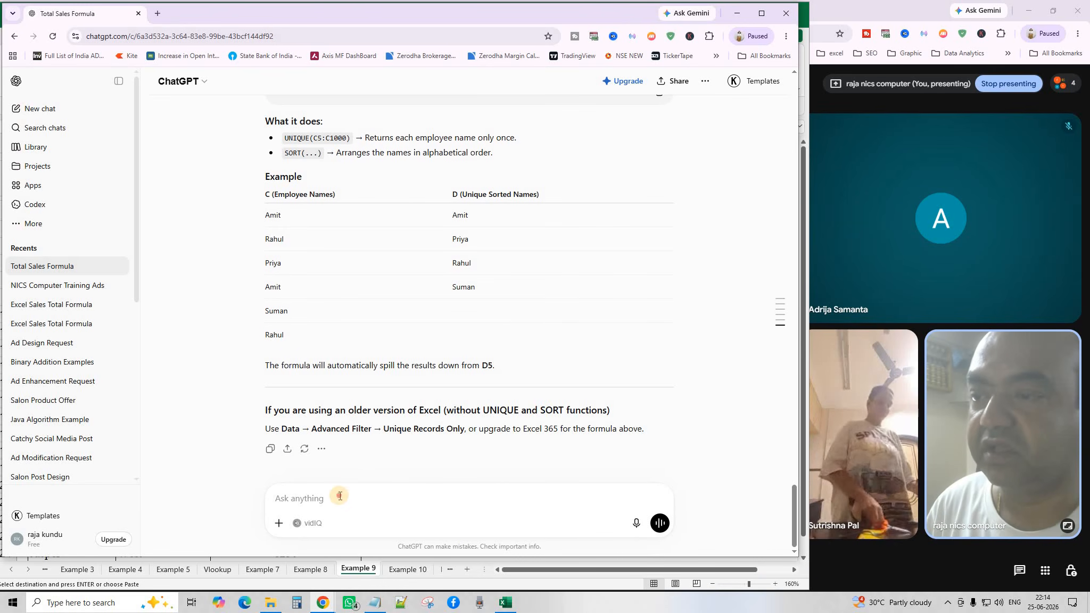
left_click(339, 497)
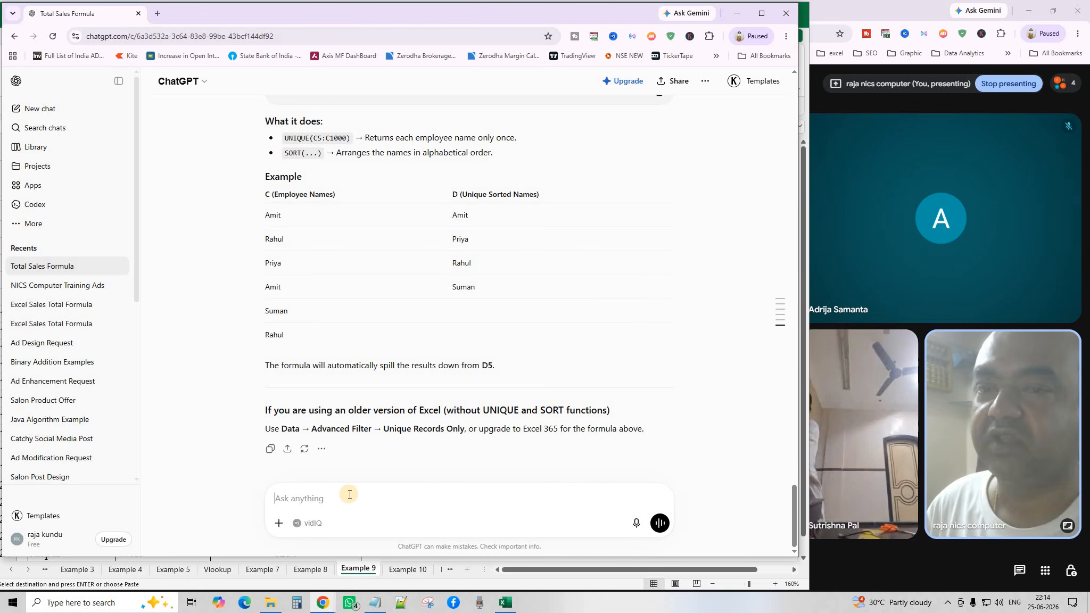
key("ctrl+v")
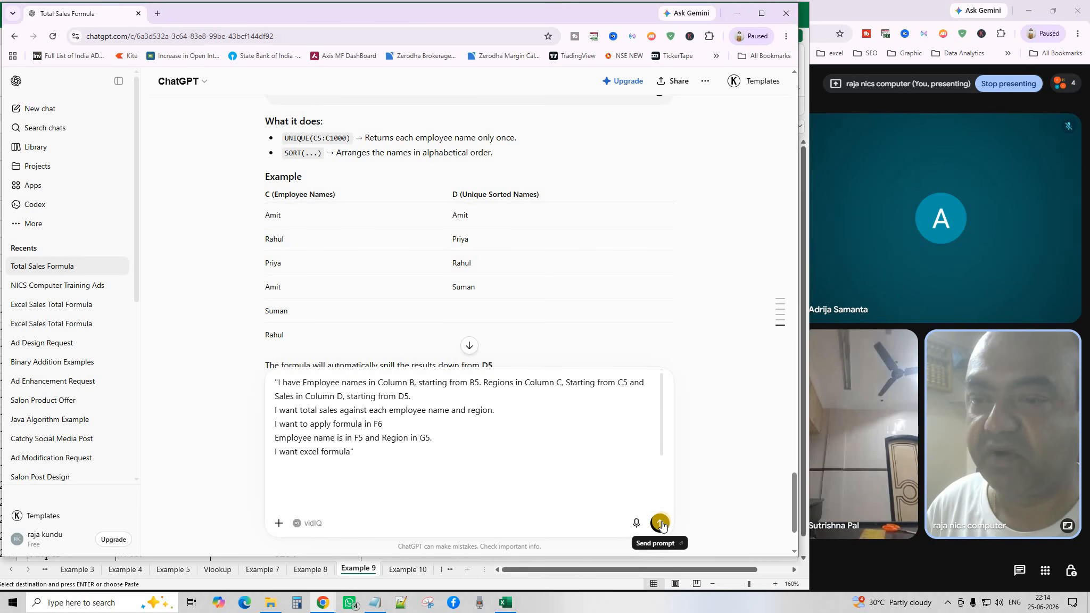
left_click(661, 523)
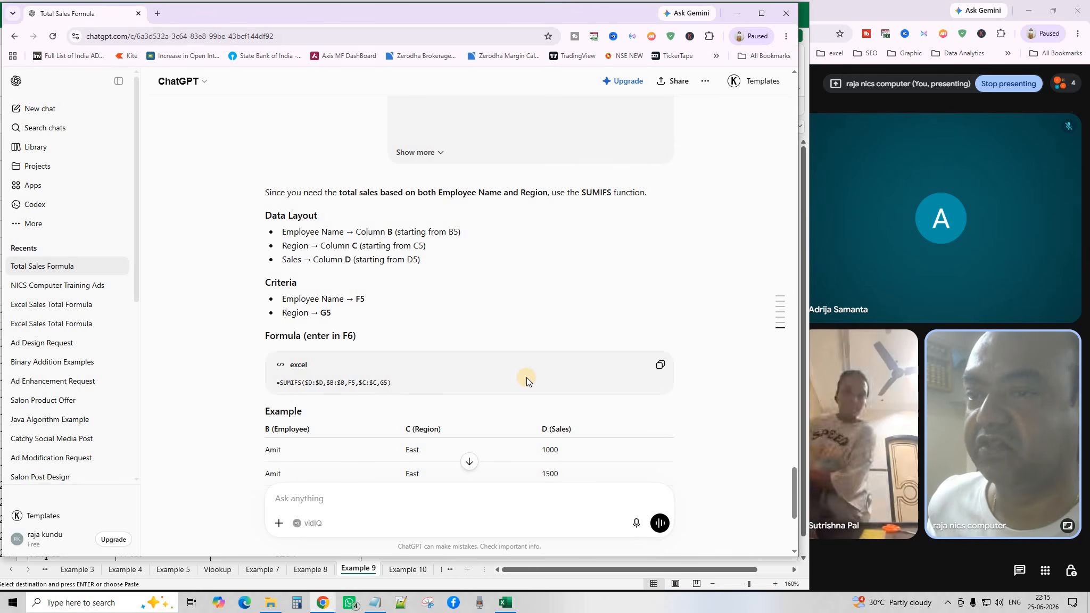
Copy ChatGPT's =SUMIFS($D:$D,$B:$B,F5,$C:$C,G5) formula and return to Excel.
scroll(511, 389, "down", 1)
scroll(511, 389, "down", 4)
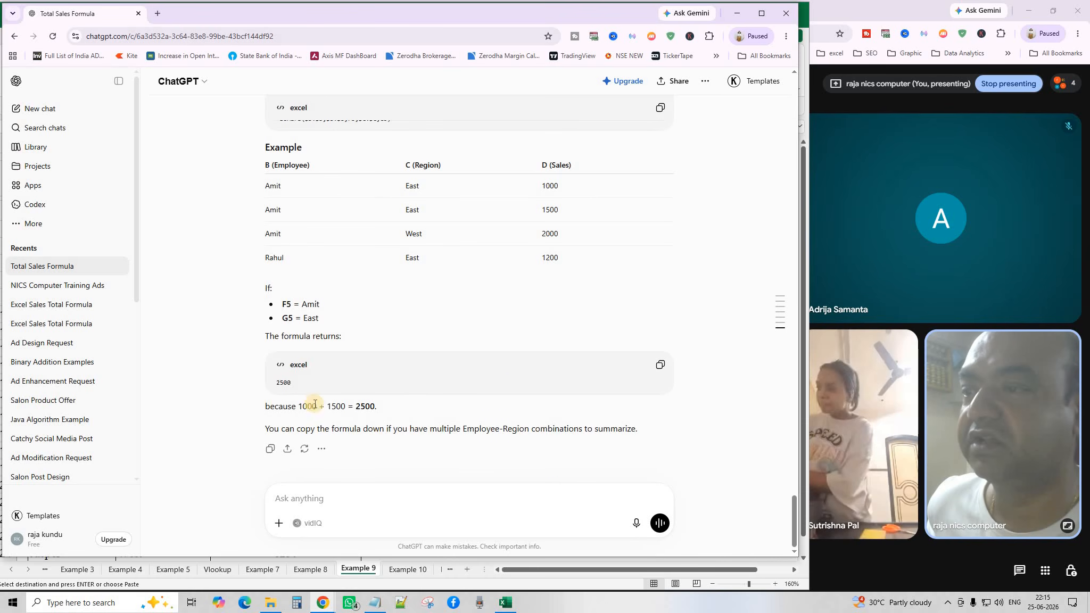
scroll(412, 390, "up", 4)
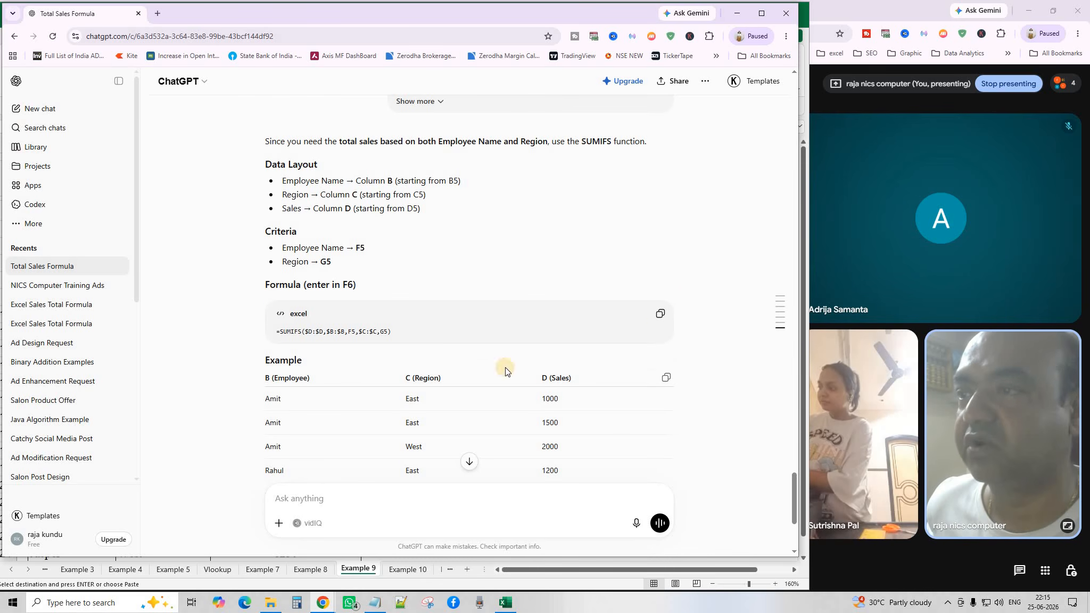
left_click(660, 314)
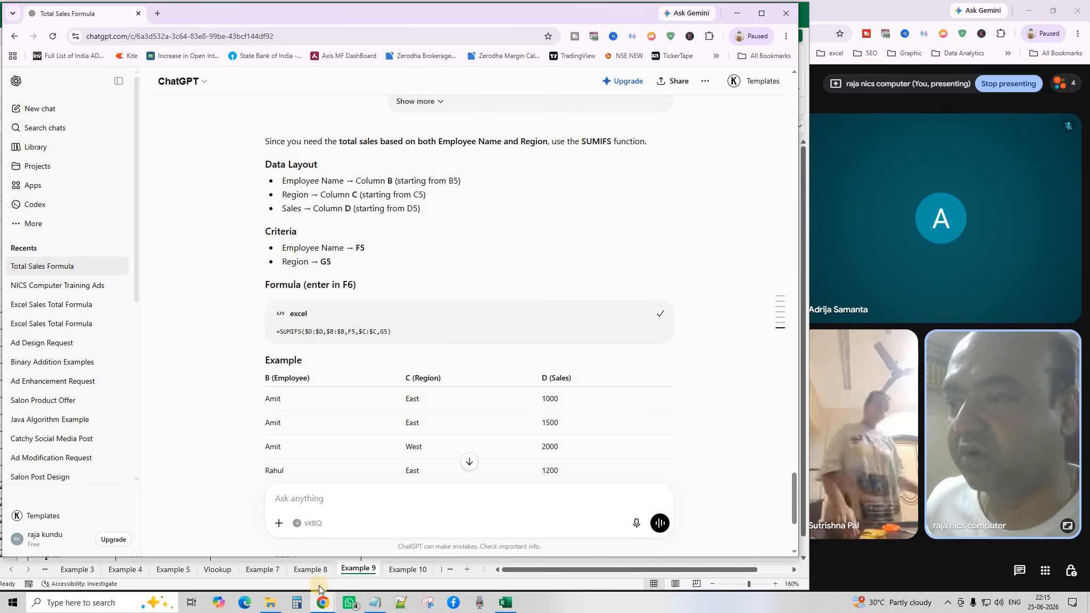
left_click(352, 569)
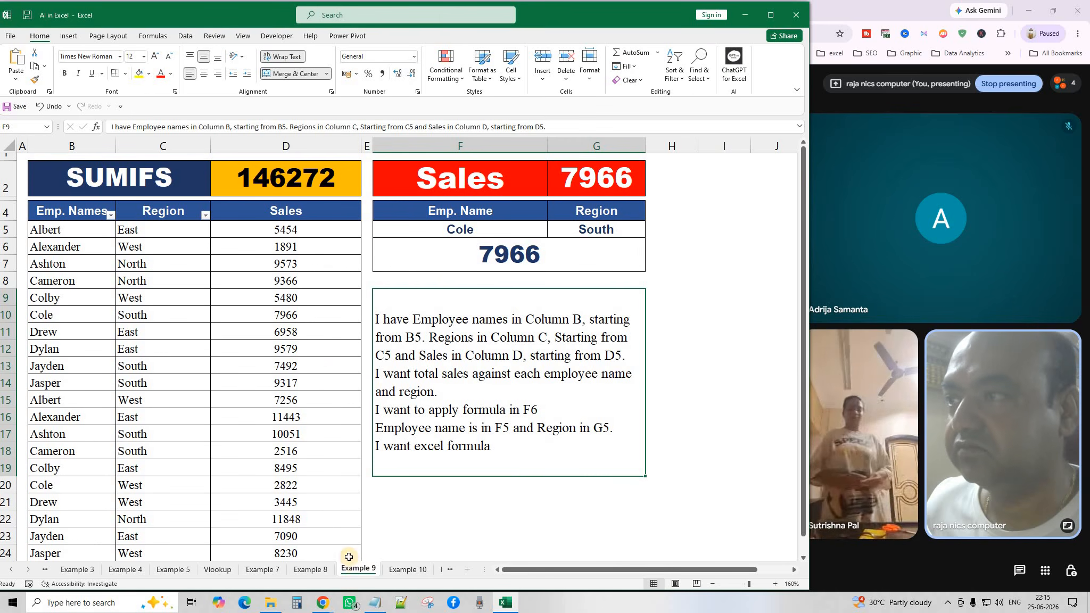
Clear F6's old formula and dismiss the paste-size warning from a first paste attempt.
left_click(453, 257)
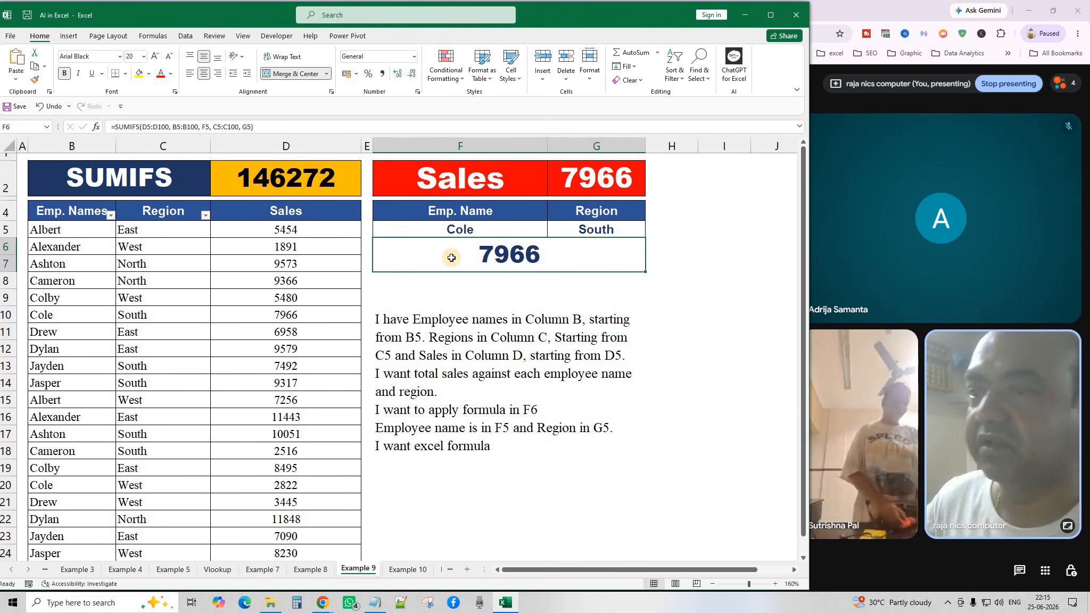
key("Delete")
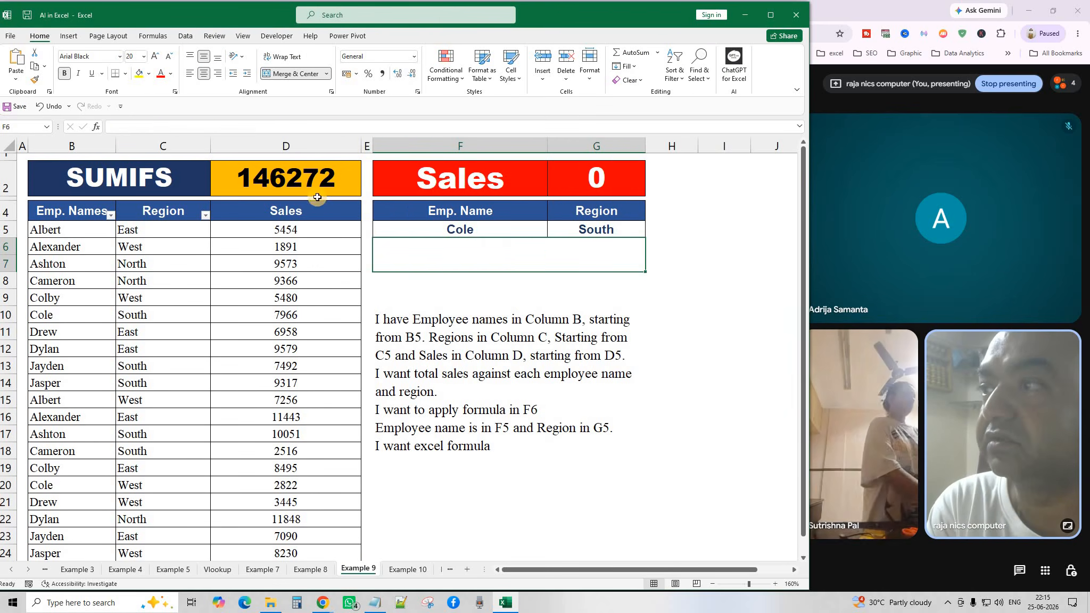
key("Down")
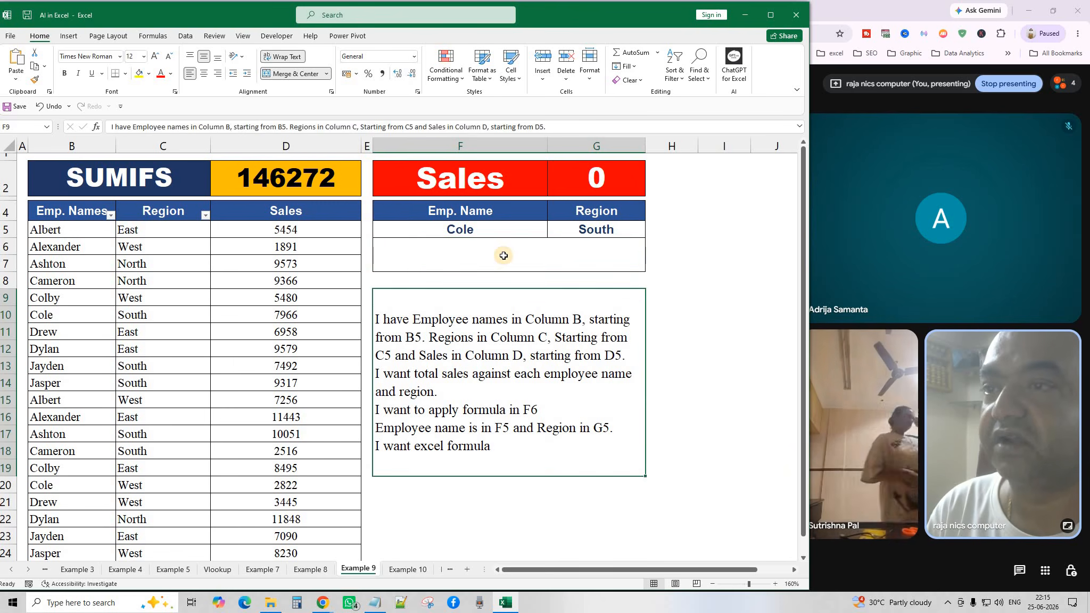
key("Up")
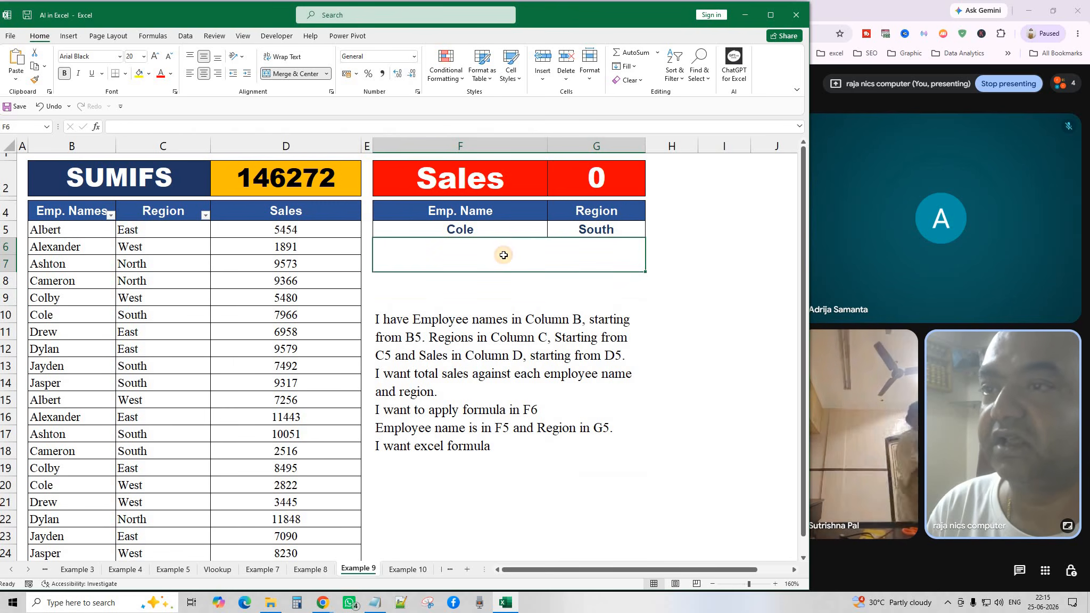
left_click(14, 55)
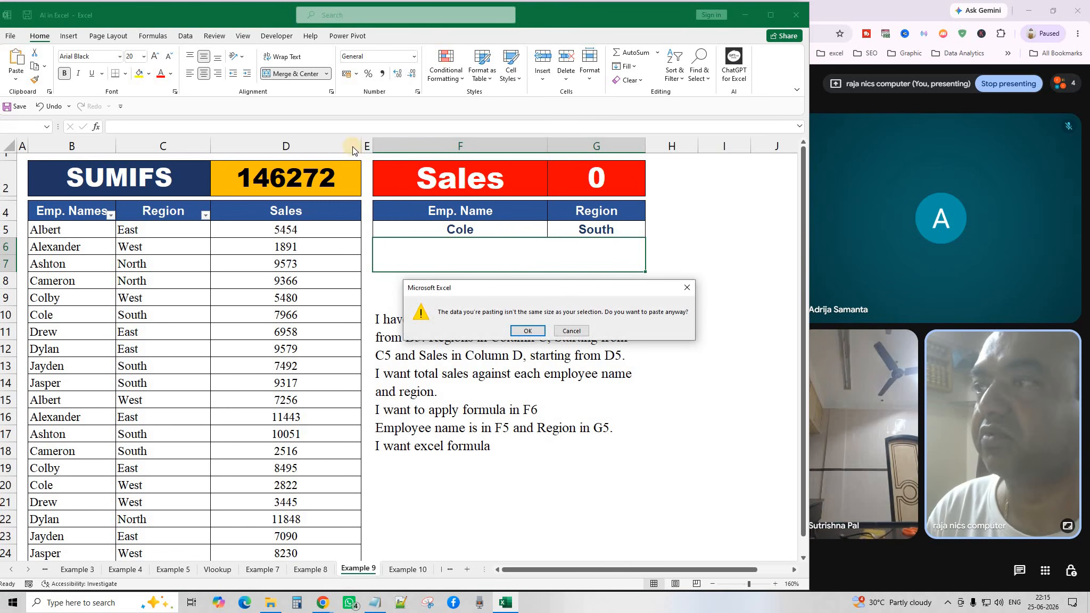
left_click(529, 331)
key("Down")
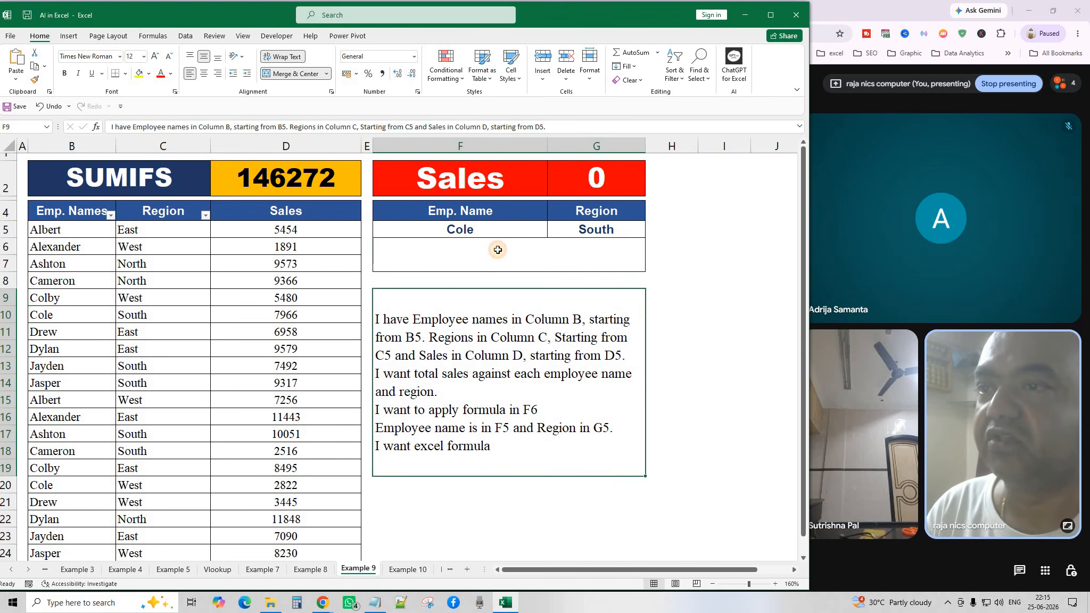
Paste =SUMIFS($D:$D,$B:$B,F5,$C:$C,G5) into F6 so it shows 7966.
left_click(498, 250)
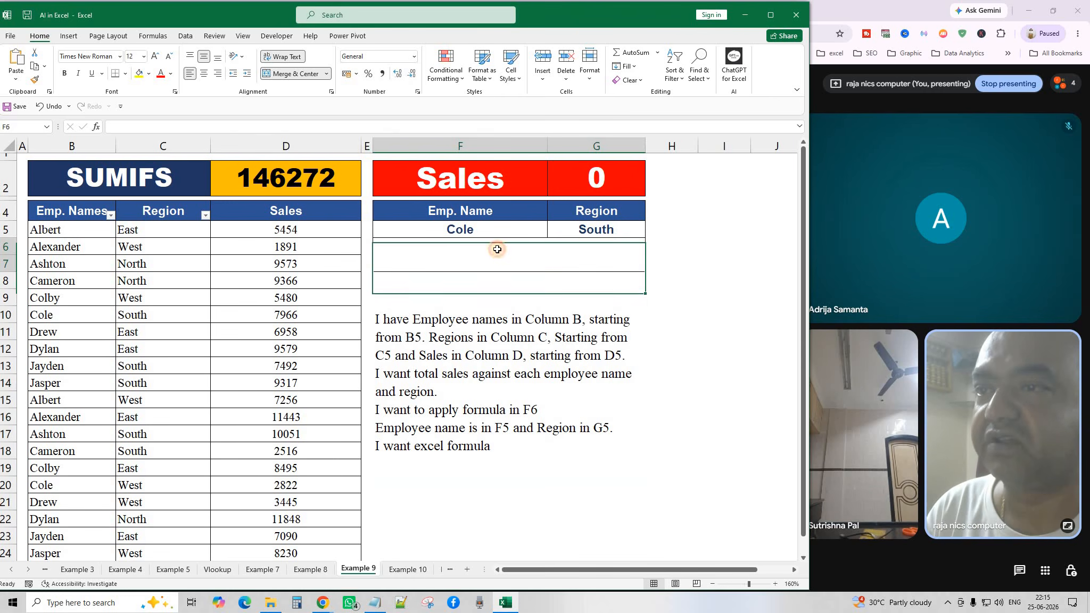
left_click(122, 125)
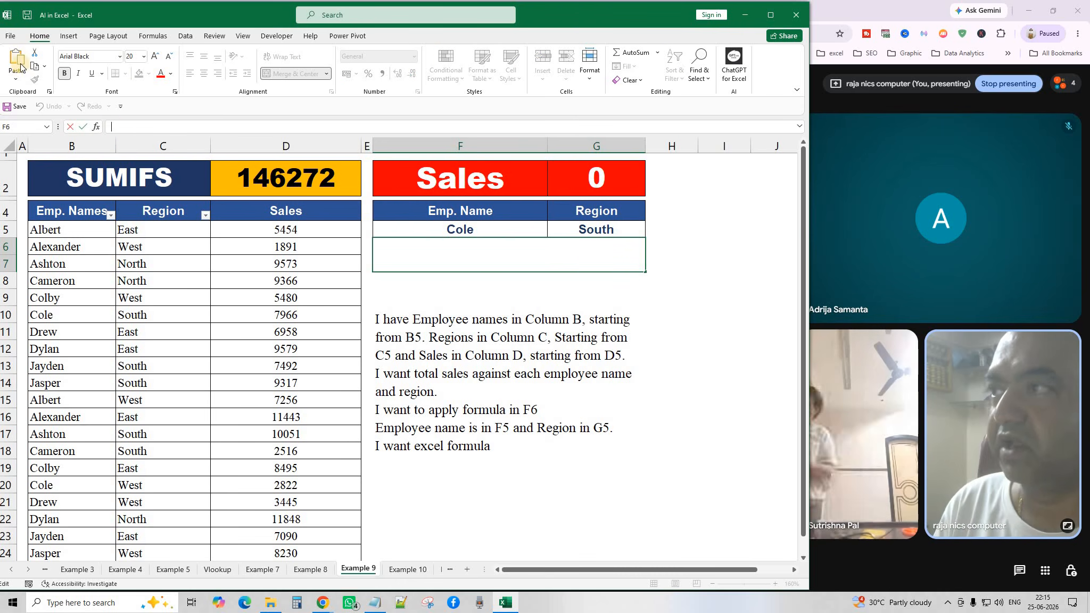
left_click(17, 59)
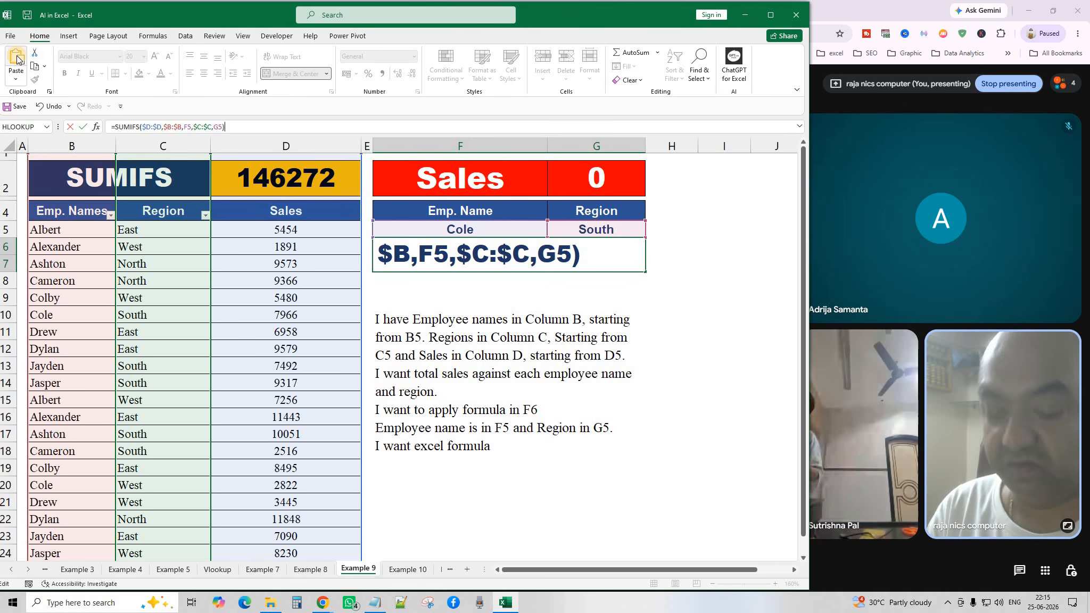
key("Return")
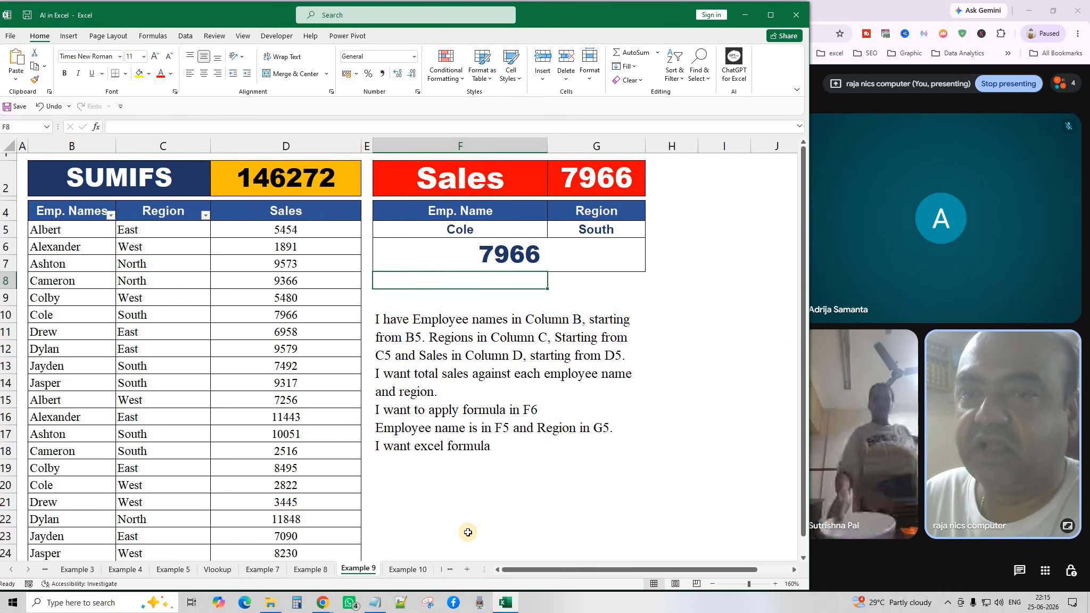
Open the Example 10 sheet and zoom out to 120%.
left_click(404, 571)
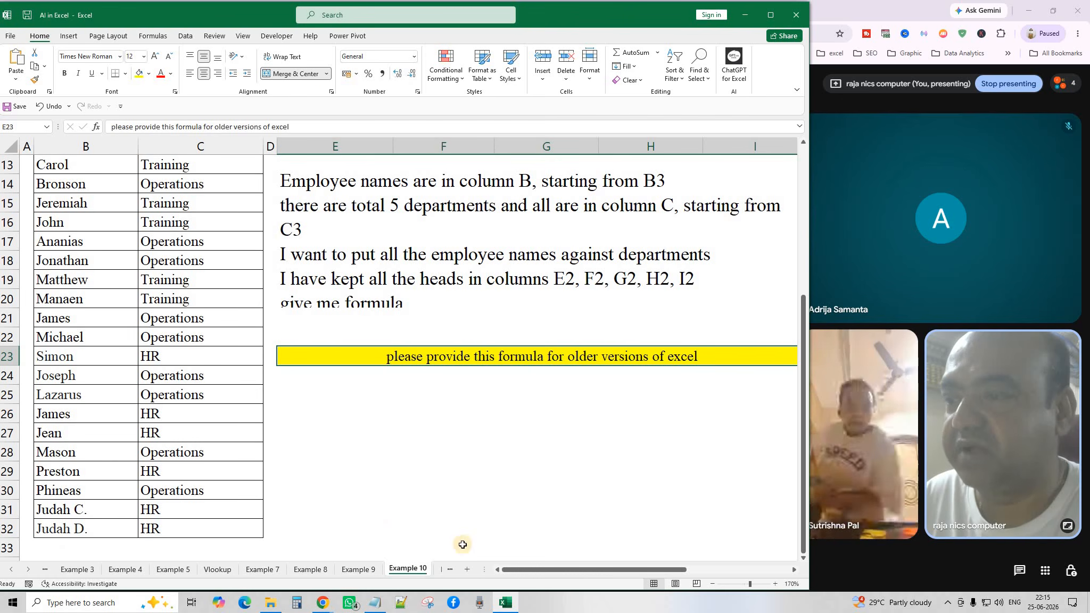
left_click(714, 584)
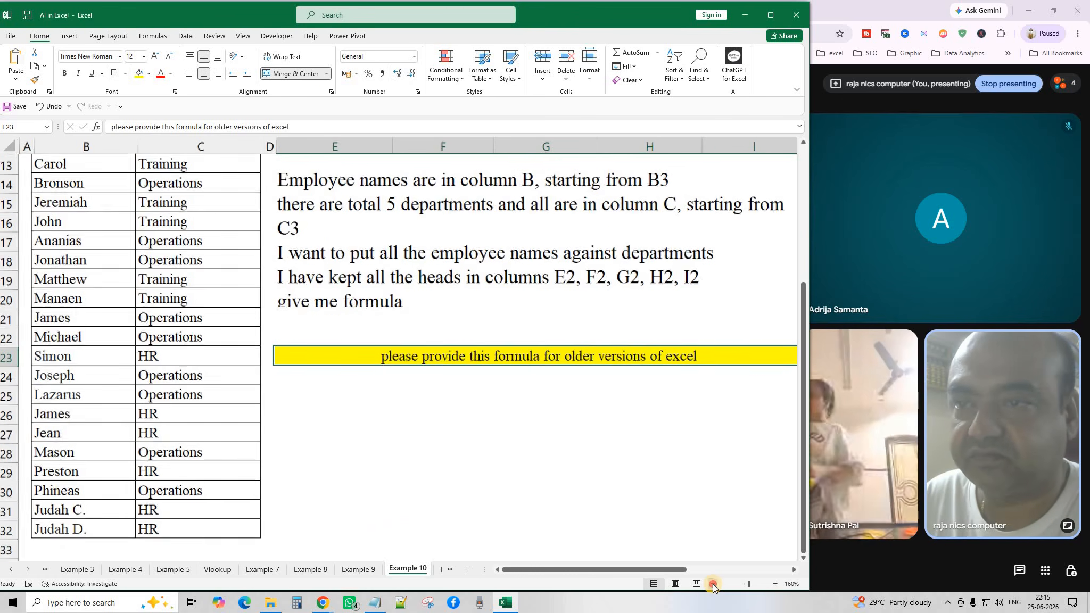
left_click(713, 584)
left_click(713, 584)
left_click(714, 584)
left_click(713, 584)
scroll(490, 381, "up", 2)
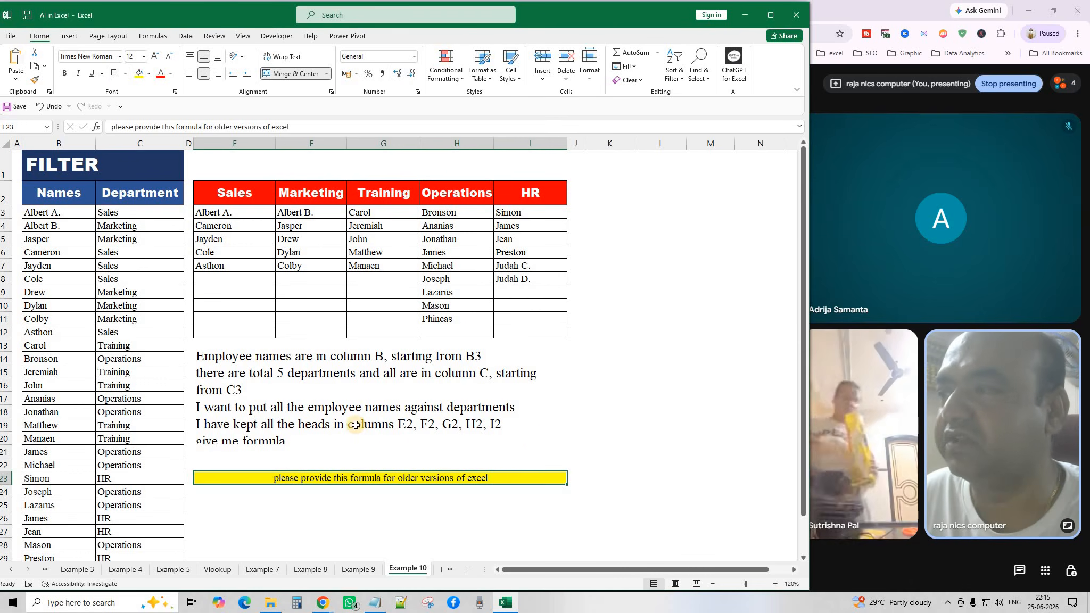
Merge and centre the instruction text across E14:I21.
left_click(320, 372)
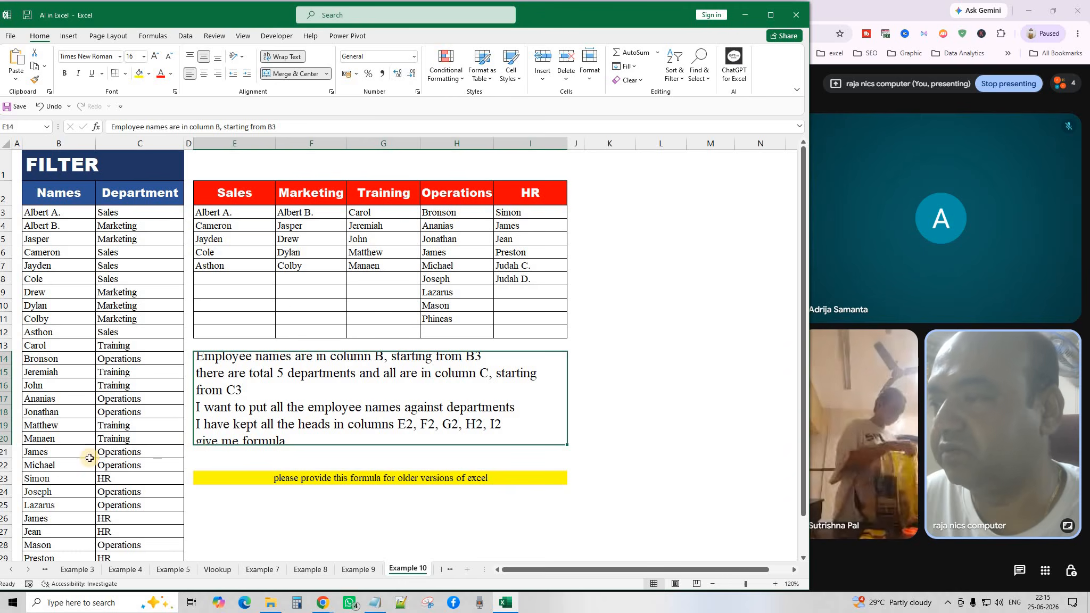
left_click_drag(289, 425, 286, 452)
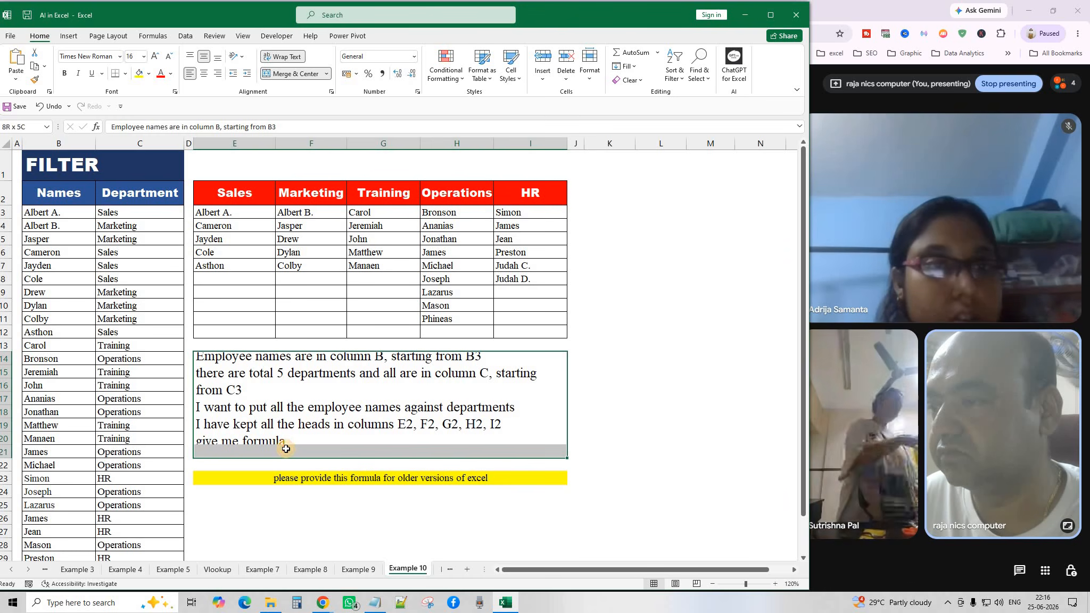
left_click(301, 75)
left_click(302, 75)
left_click(658, 369)
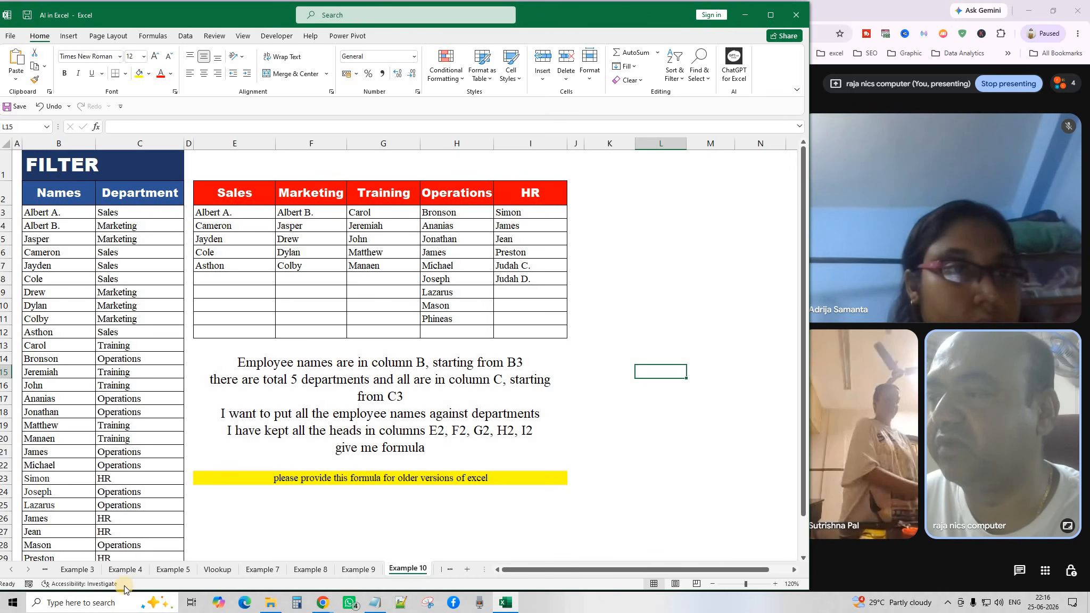
Review the Sales, Marketing, Training, Operations and HR headings and the employee names.
left_click(244, 190)
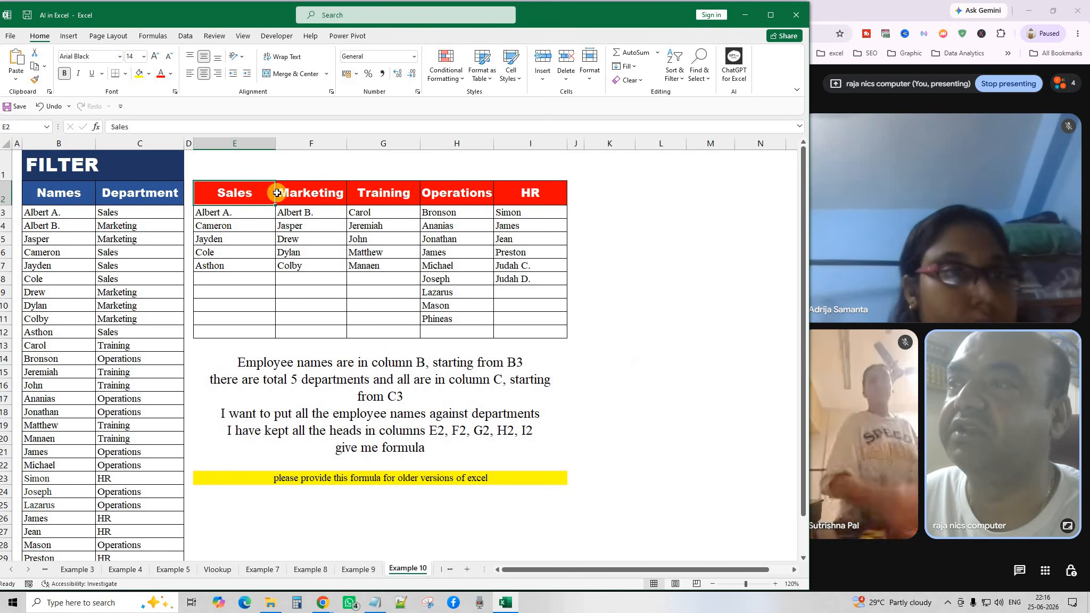
left_click(323, 194)
left_click(391, 195)
left_click(468, 194)
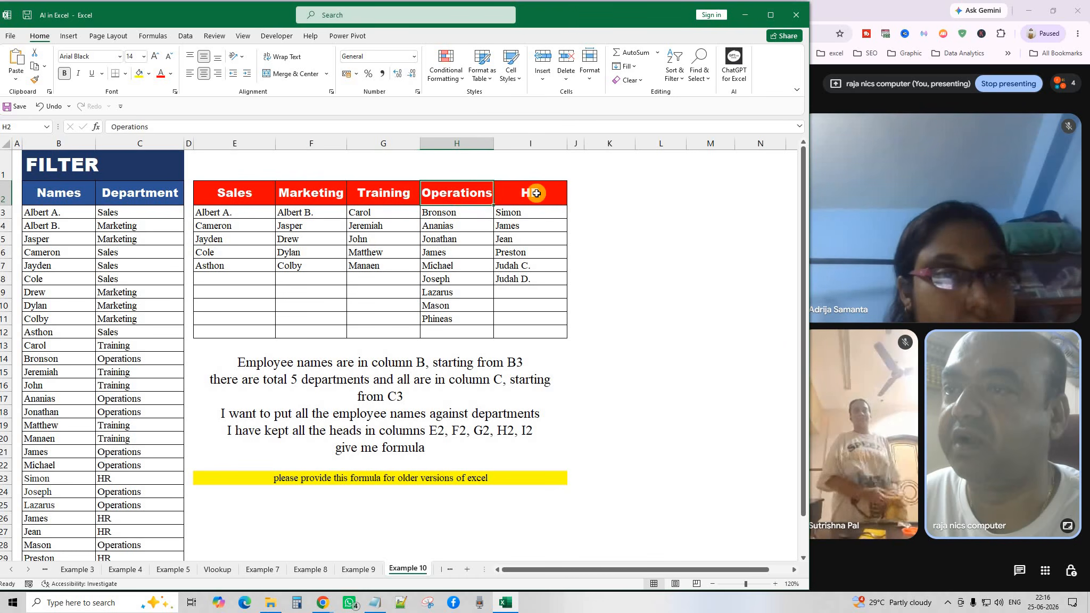
left_click(537, 194)
left_click_drag(266, 195, 534, 193)
left_click(258, 236)
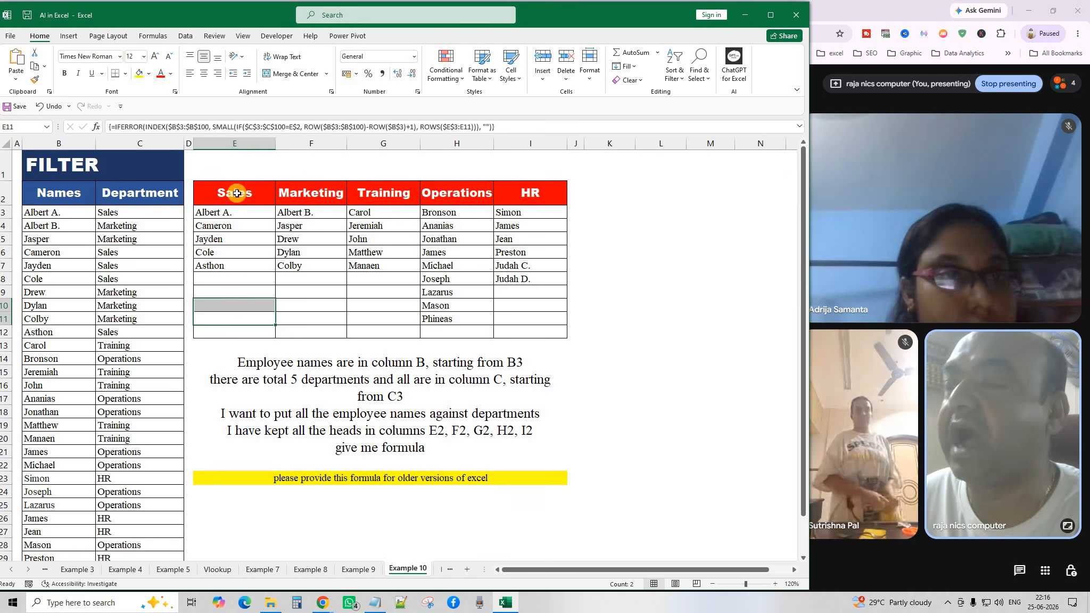
left_click_drag(40, 226, 56, 558)
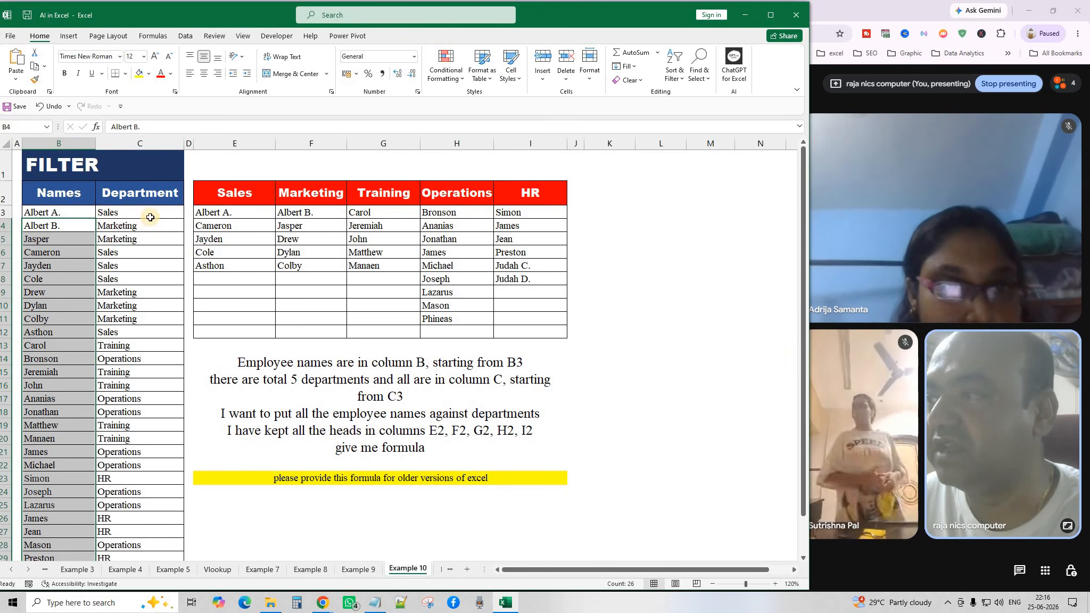
left_click_drag(229, 210, 526, 319)
left_click(377, 266)
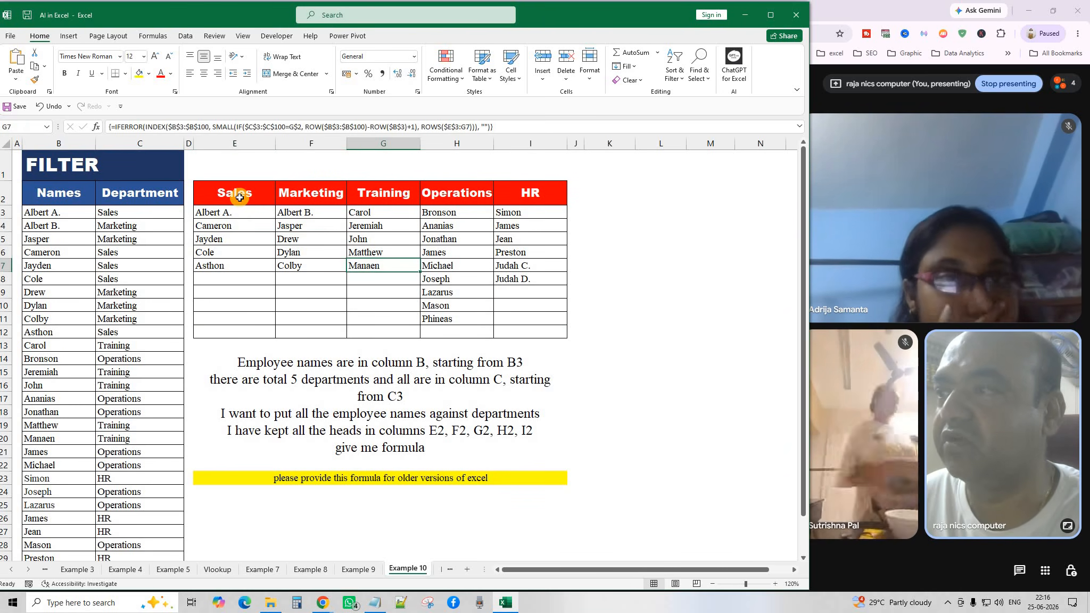
Walk through the headings, the name/department data in columns B:C, and F3's array formula.
left_click(240, 198)
left_click(302, 195)
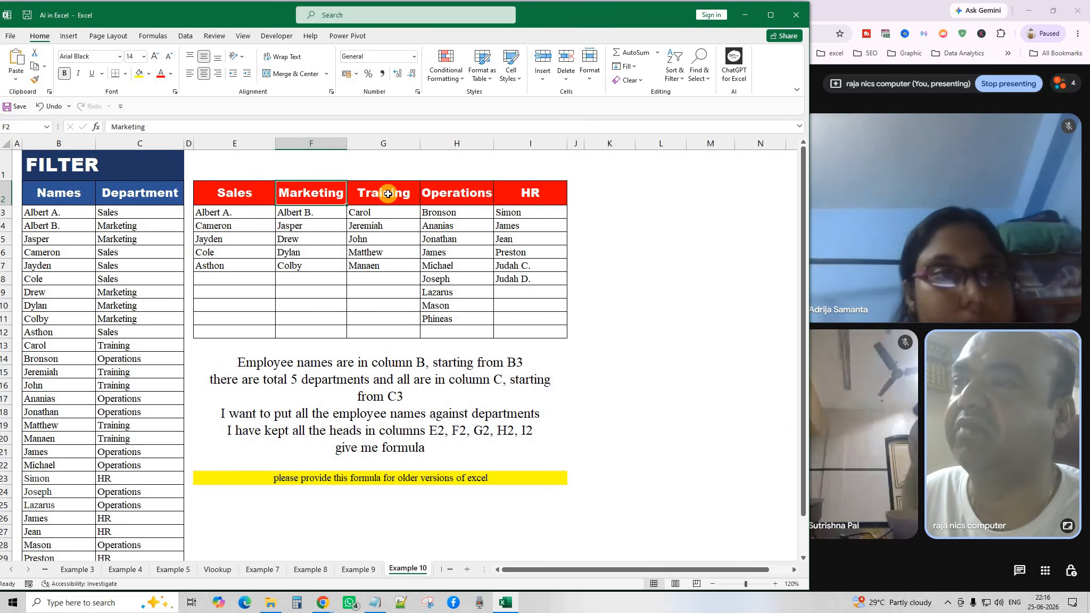
left_click(388, 193)
left_click(446, 191)
left_click(531, 192)
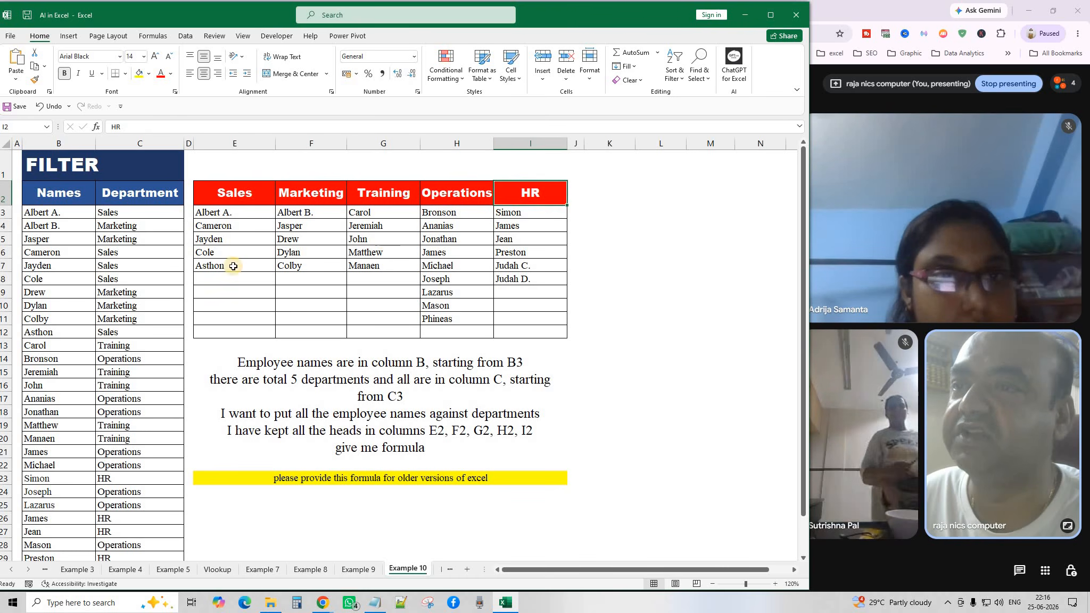
left_click(99, 214)
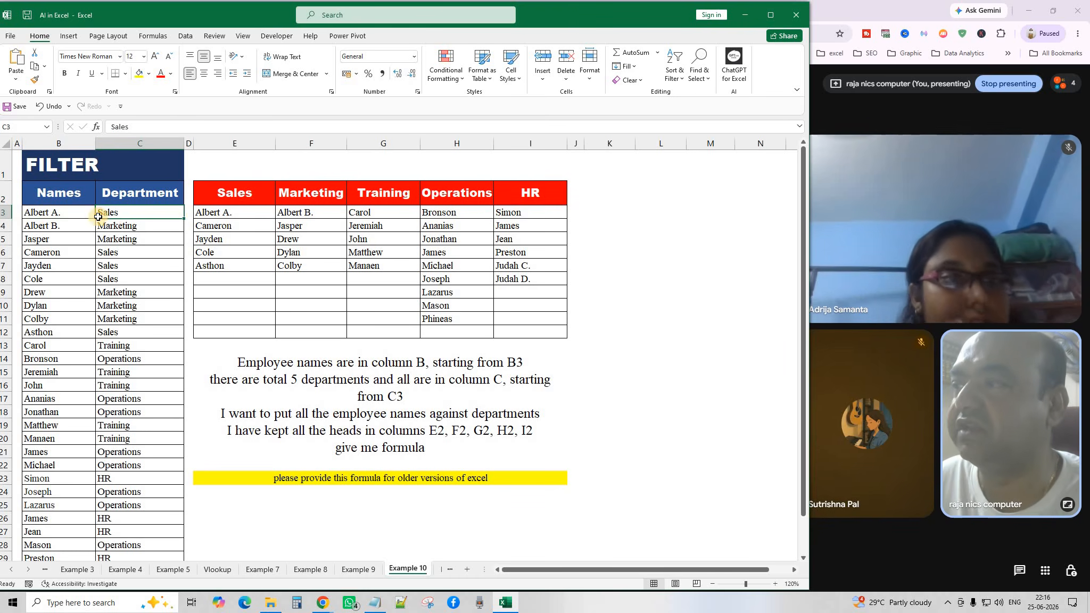
left_click(43, 228)
left_click(115, 228)
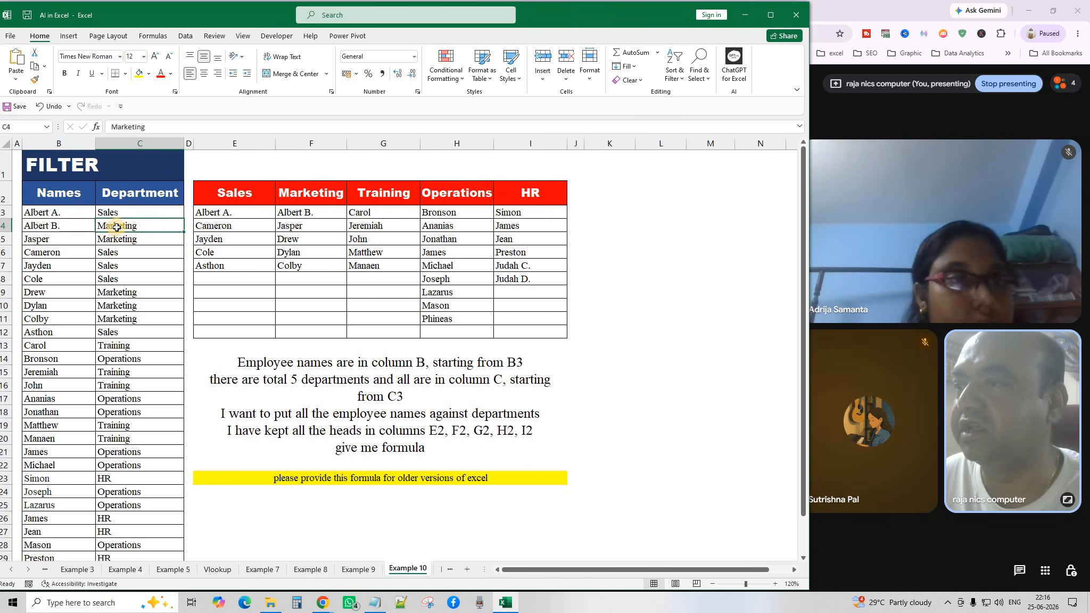
left_click(290, 214)
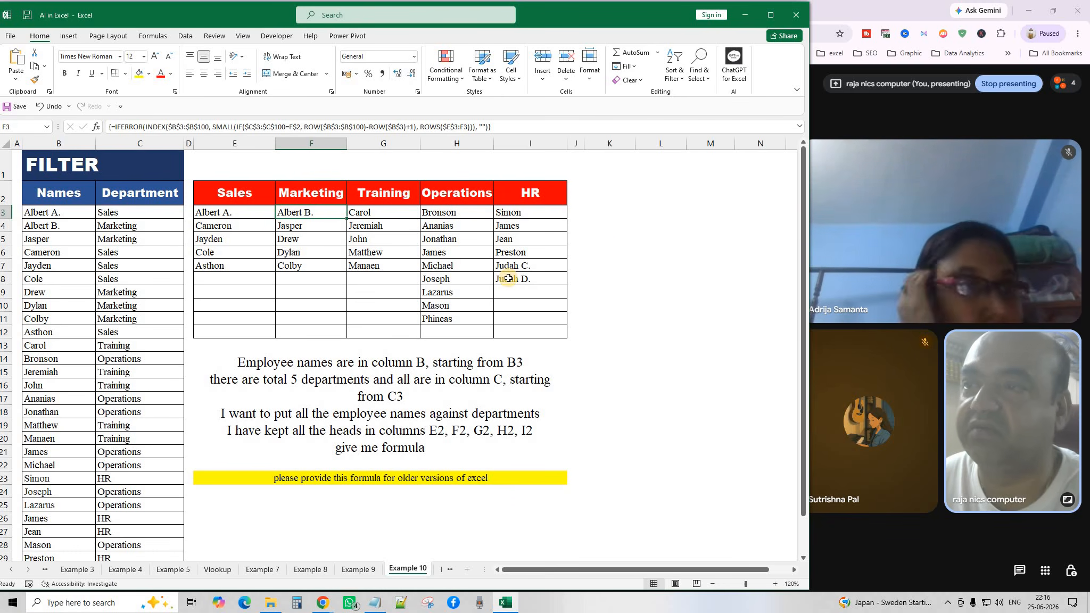
left_click(605, 247)
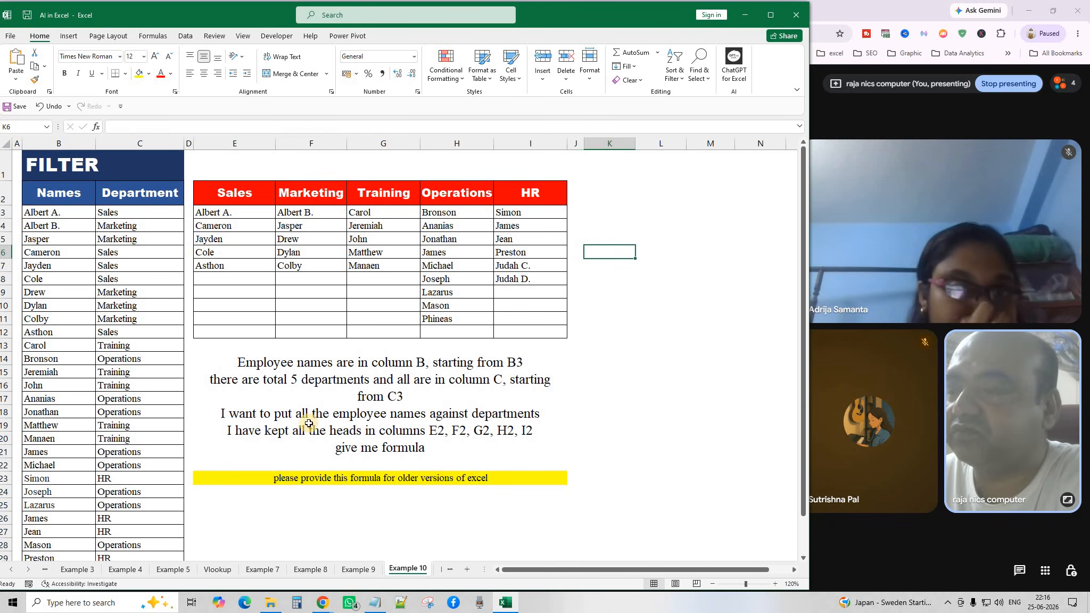
Compare the instruction text with the results table E2:I12.
left_click(298, 394)
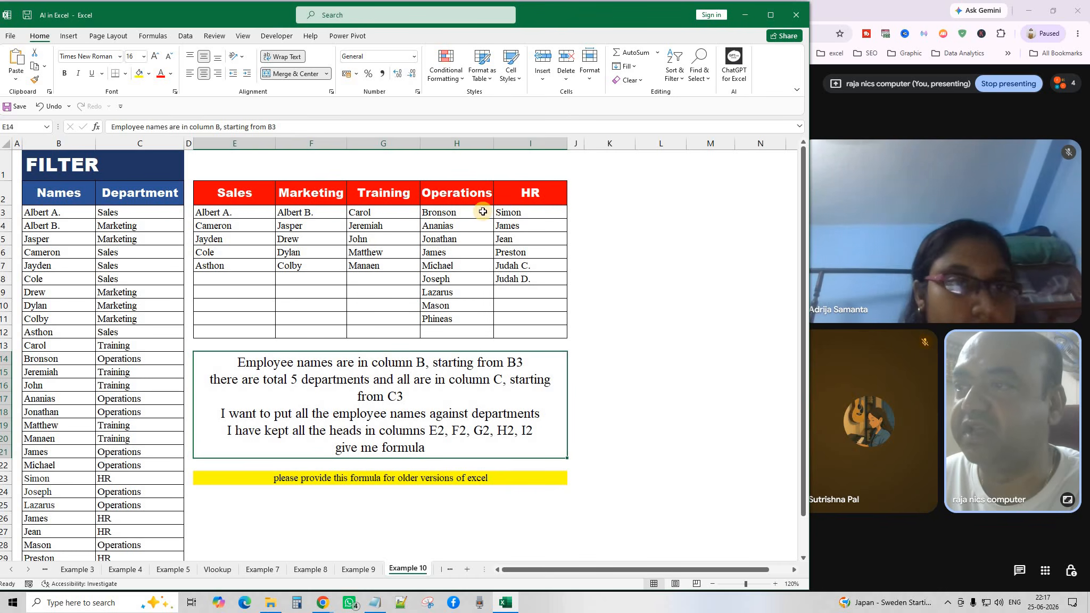
left_click_drag(238, 195, 516, 193)
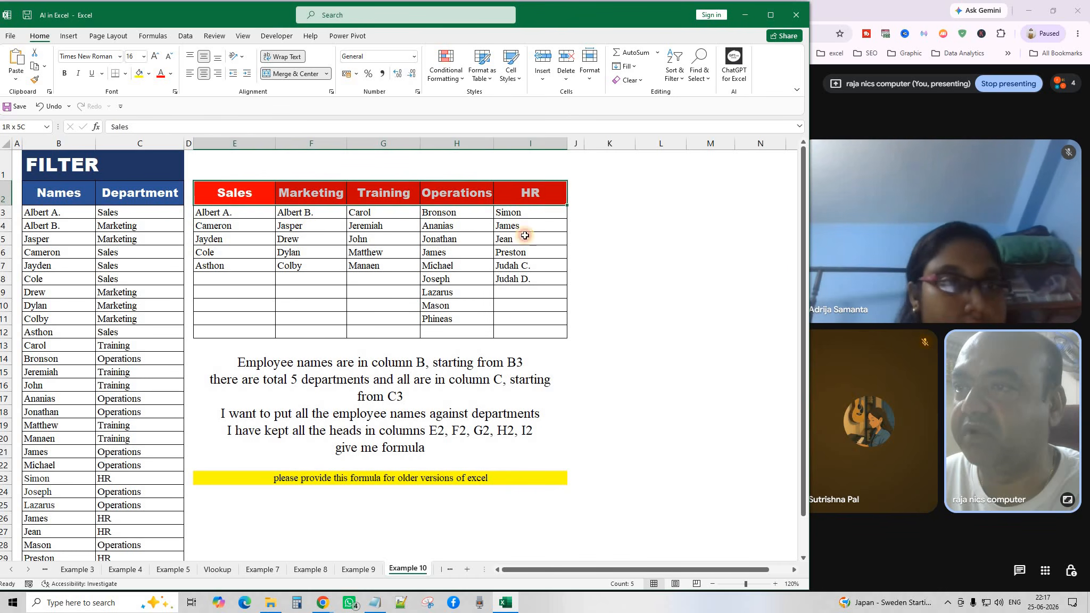
left_click_drag(525, 236, 521, 331)
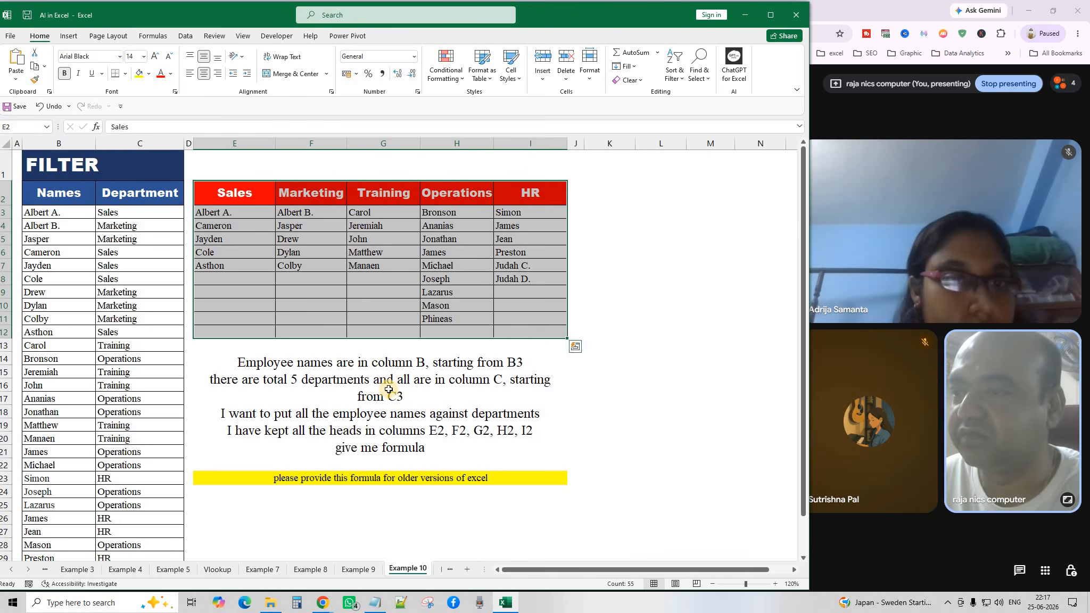
left_click(296, 437)
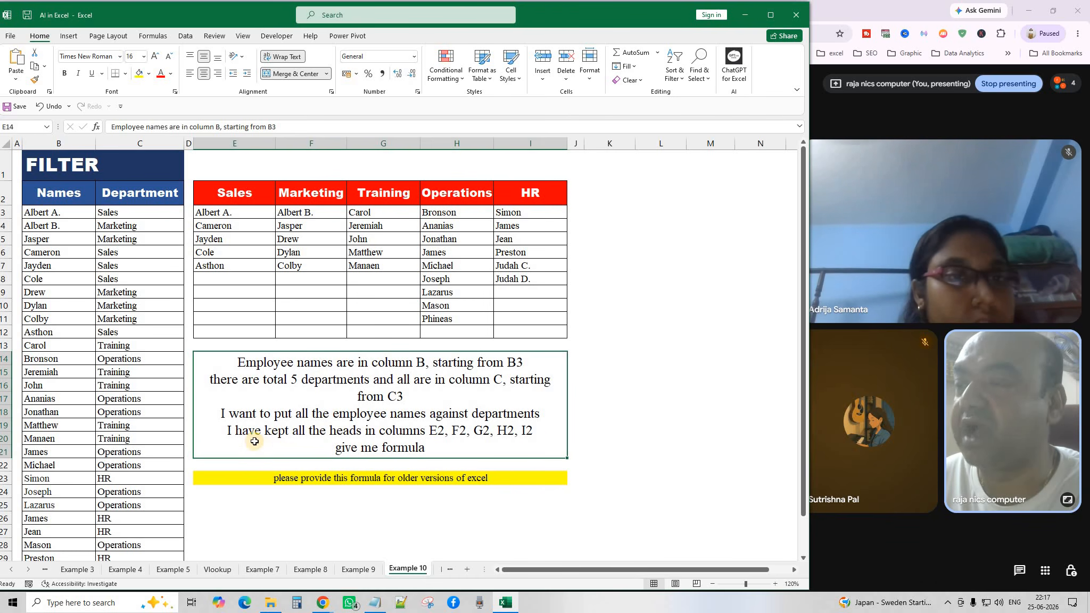
Point out each department heading, E3's IFERROR formula, and the results area E3:I12.
left_click_drag(229, 192, 527, 193)
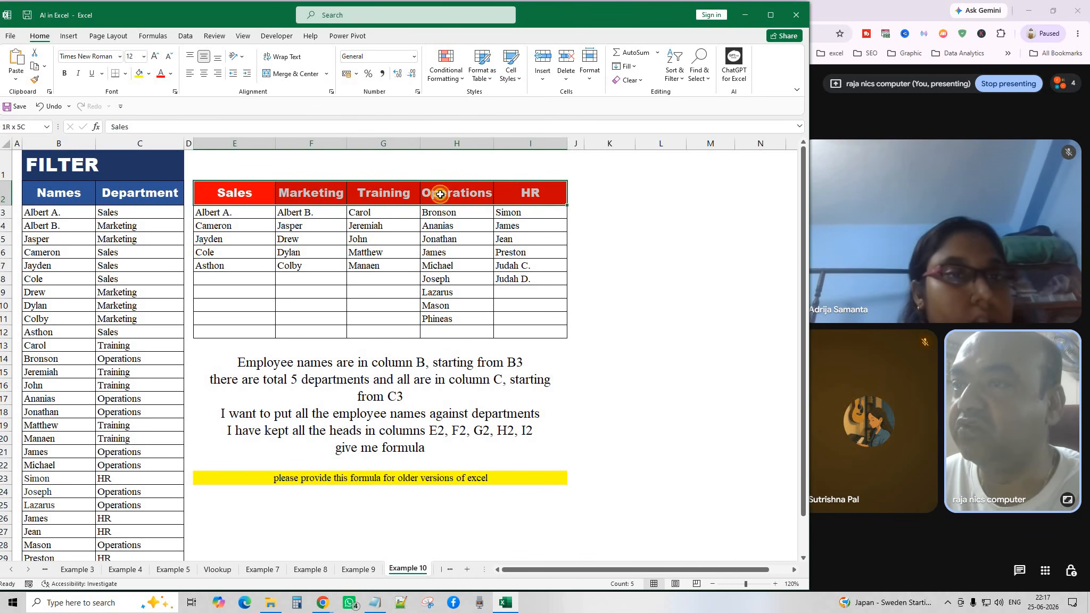
left_click(240, 192)
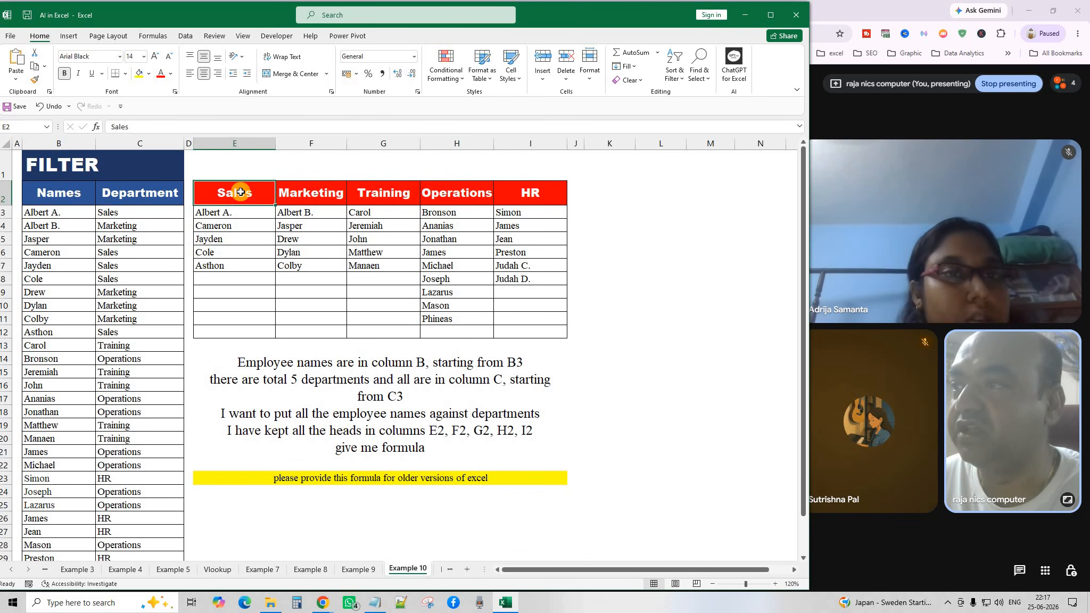
left_click(319, 194)
left_click(405, 194)
left_click(485, 194)
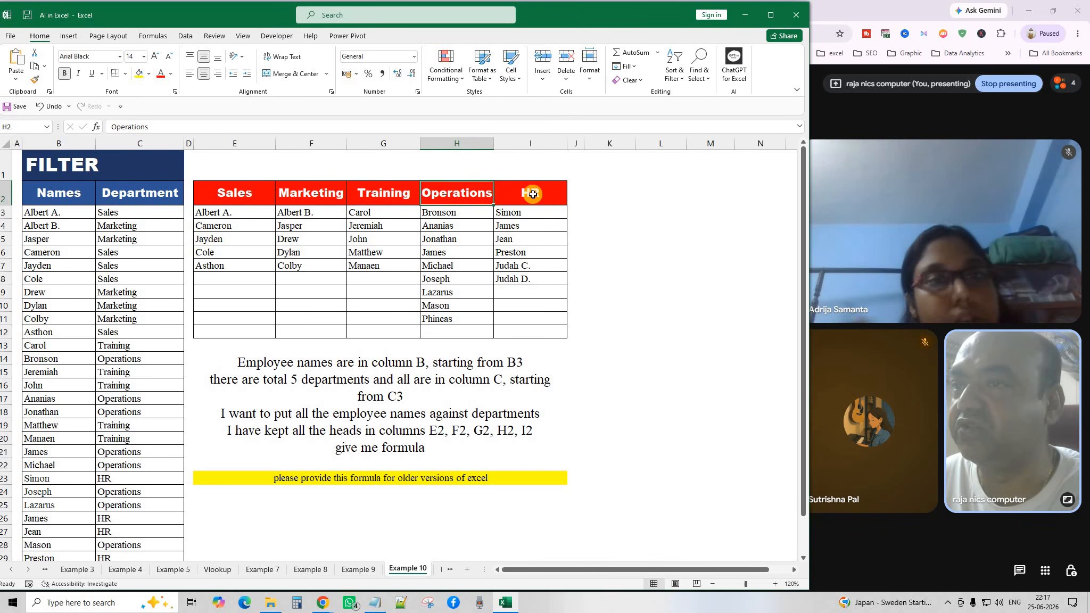
left_click(532, 194)
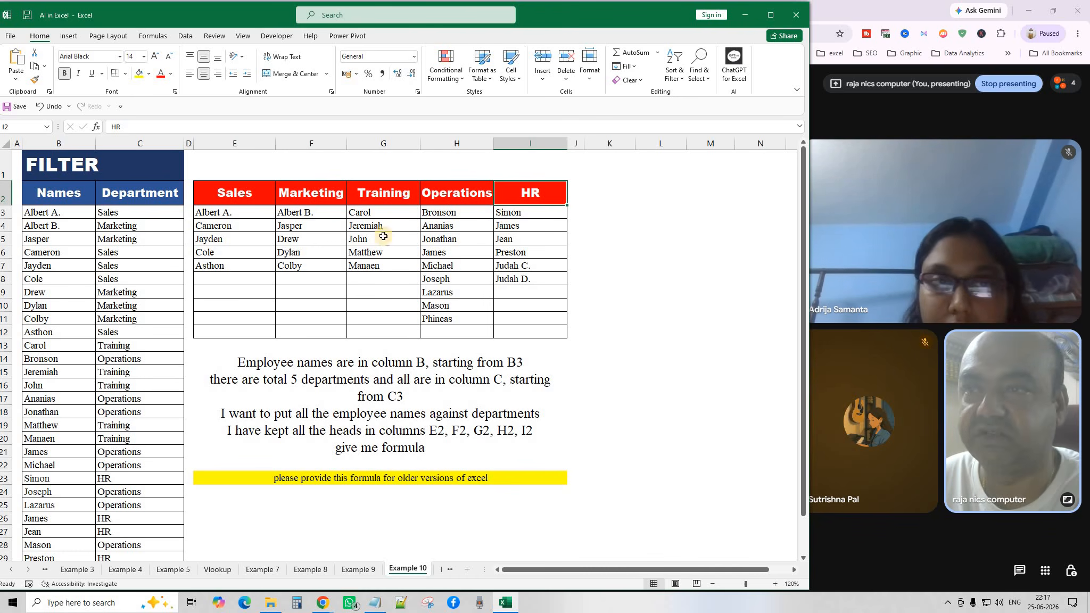
left_click(221, 213)
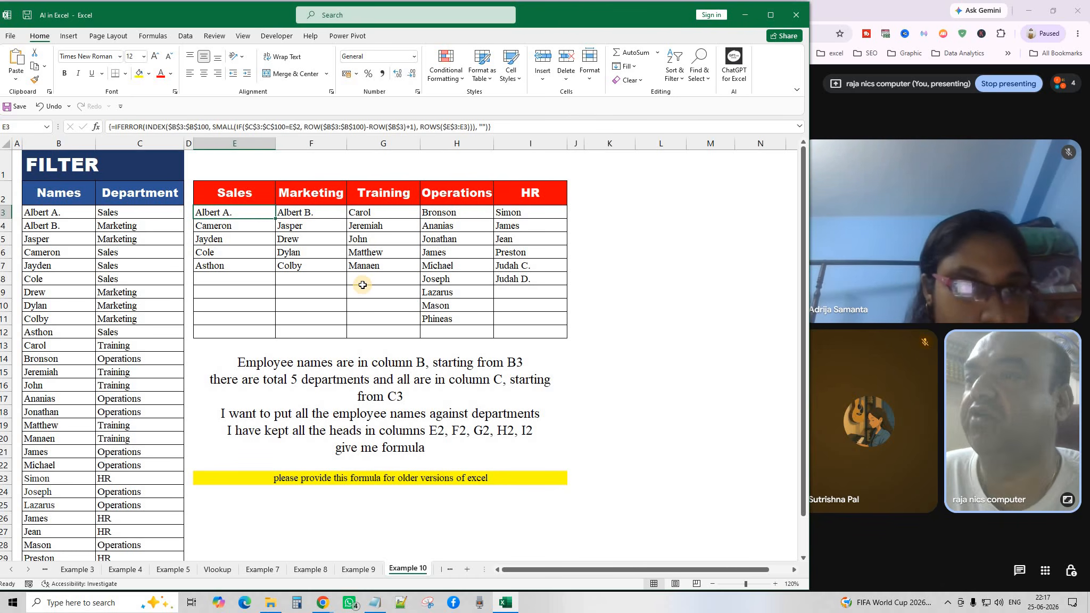
left_click_drag(211, 212, 563, 333)
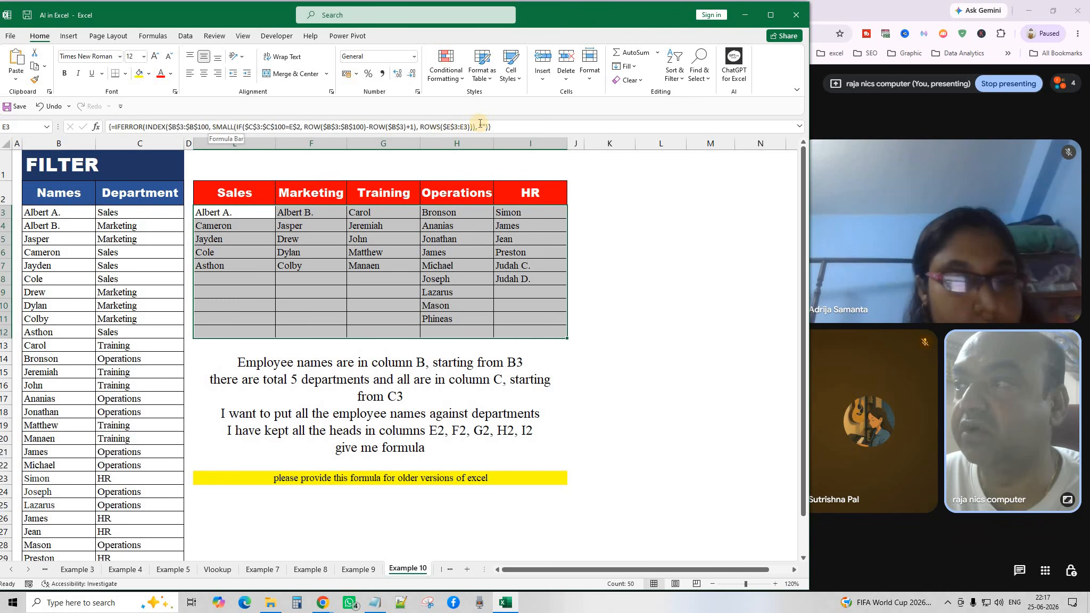
Re-enter E3's formula as an array formula with Ctrl+Shift+Enter.
left_click(495, 126)
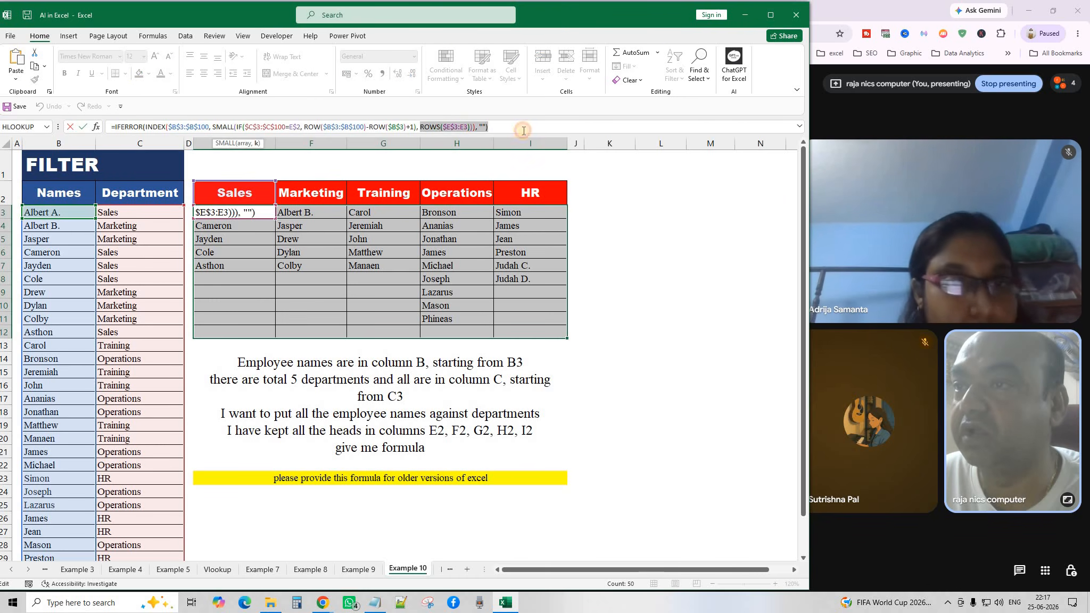
left_click(523, 130)
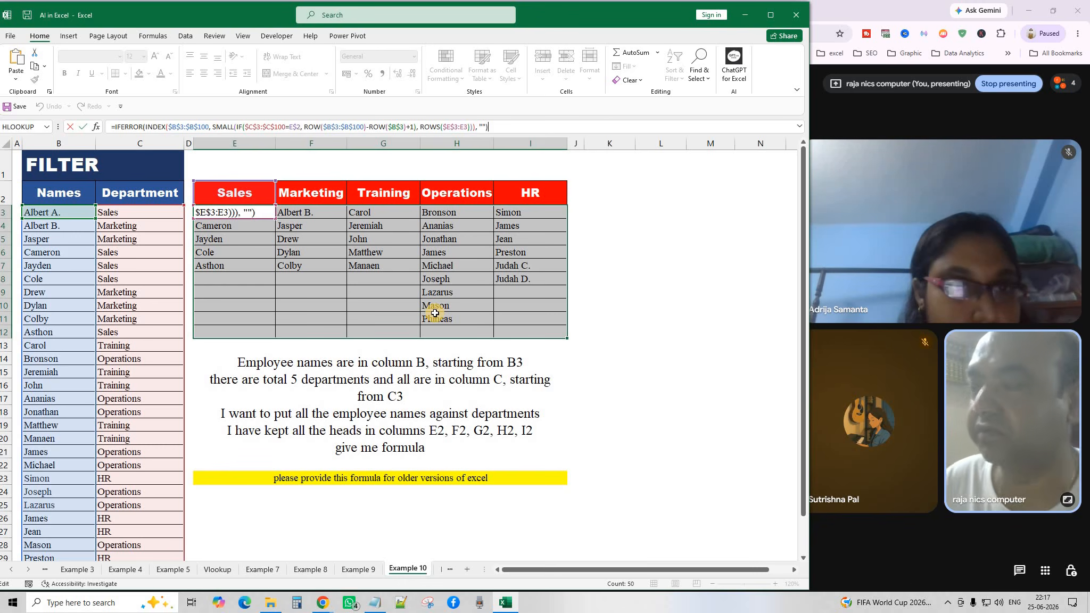
key("ctrl+shift+Return")
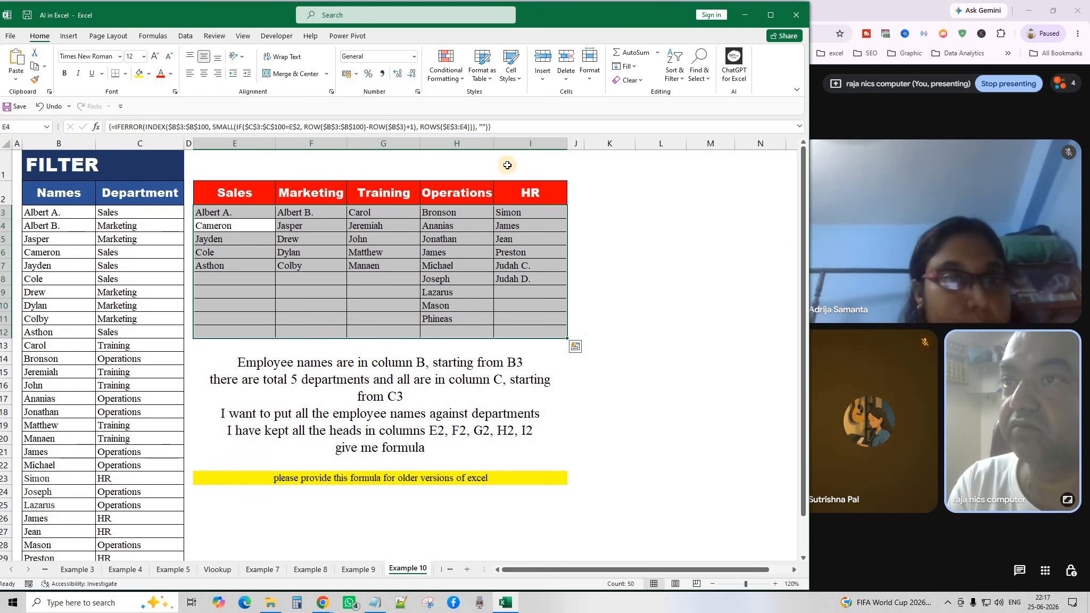
Paste E4's IFERROR/INDEX/SMALL/IF formula into Notepad and minimize it.
left_click(498, 126)
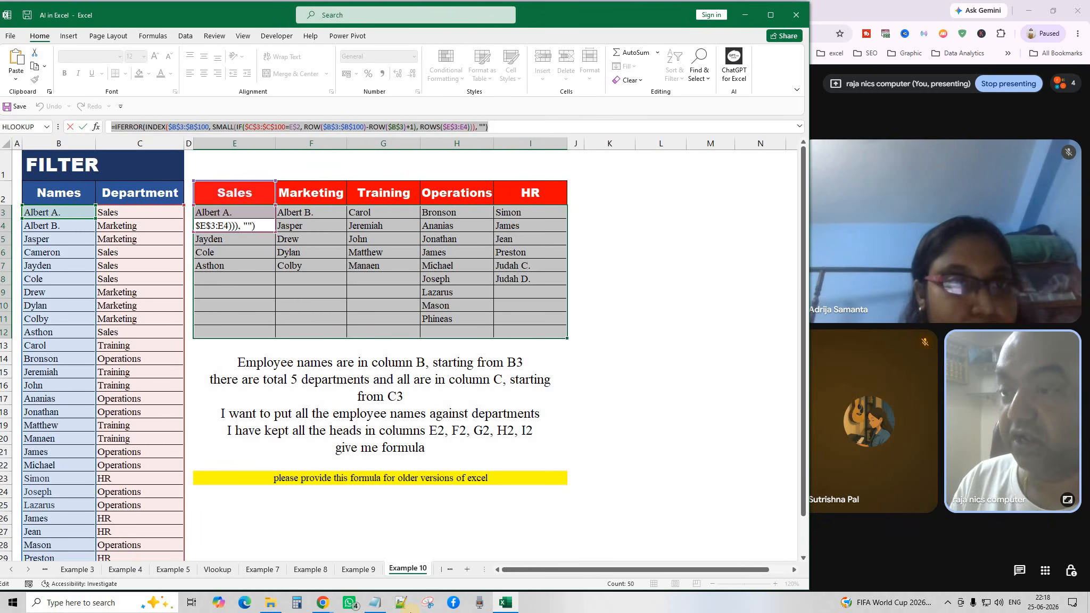
left_click(376, 603)
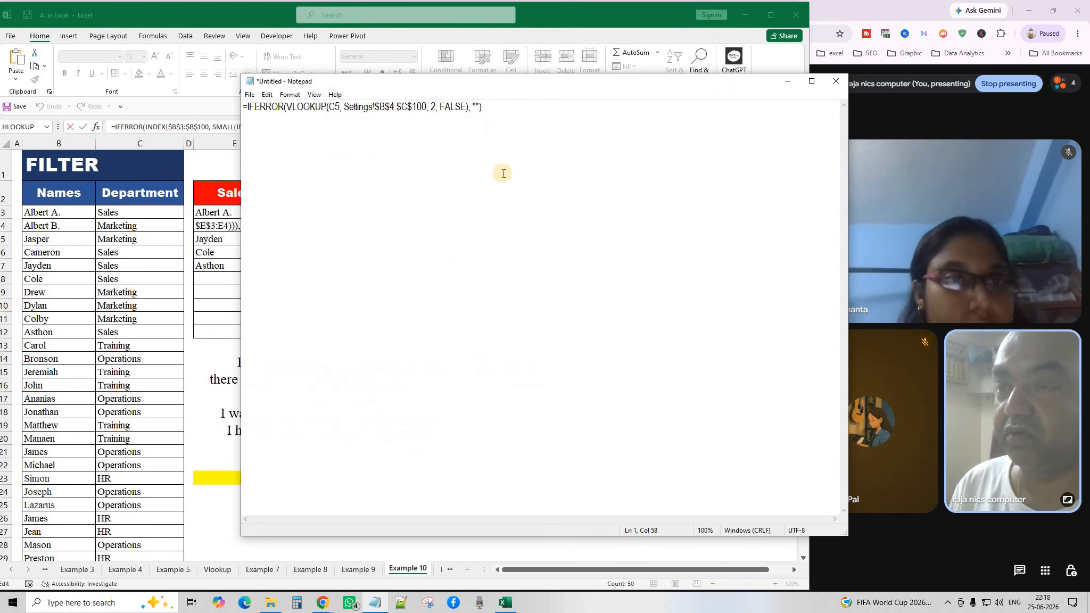
type("=IFERROR(INDEX($B$3:$B$100, SMALL(IF($C$3:$C$100=E$2, ROW($B$3:$B$100)-ROW($B$3)+1), ROWS($E$3:E4))), \"\")")
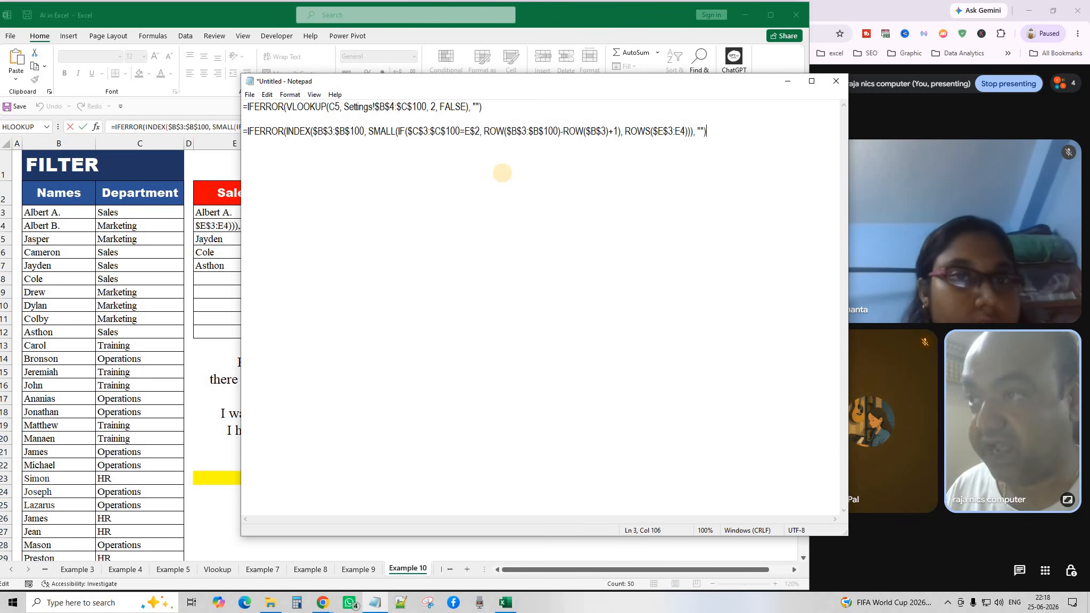
left_click(788, 81)
left_click(665, 423)
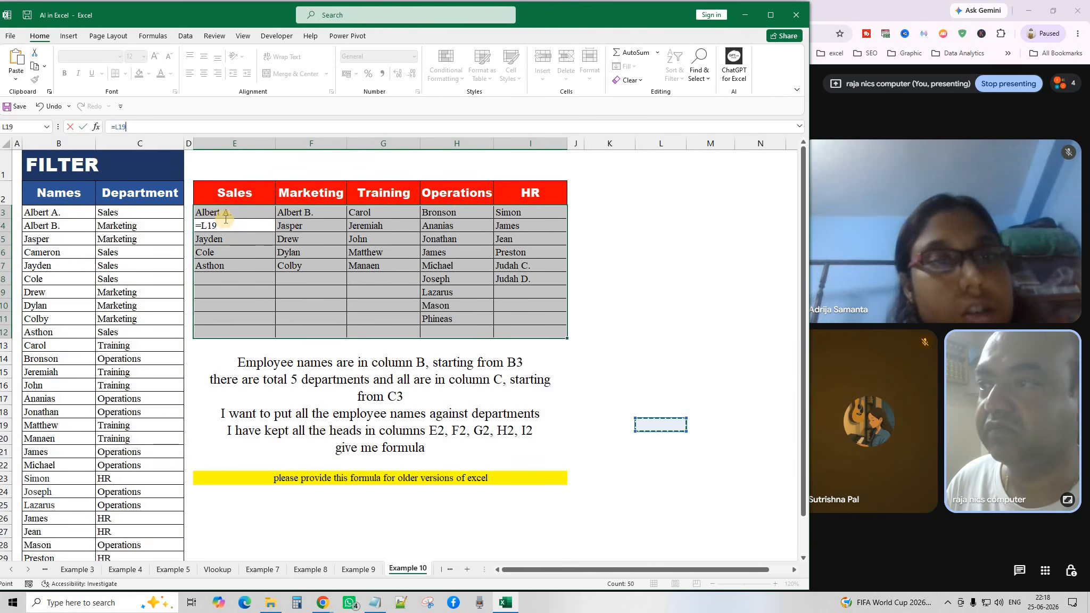
Confirm E4 and clear all names from E3:I12.
key("Return")
left_click_drag(222, 211, 537, 334)
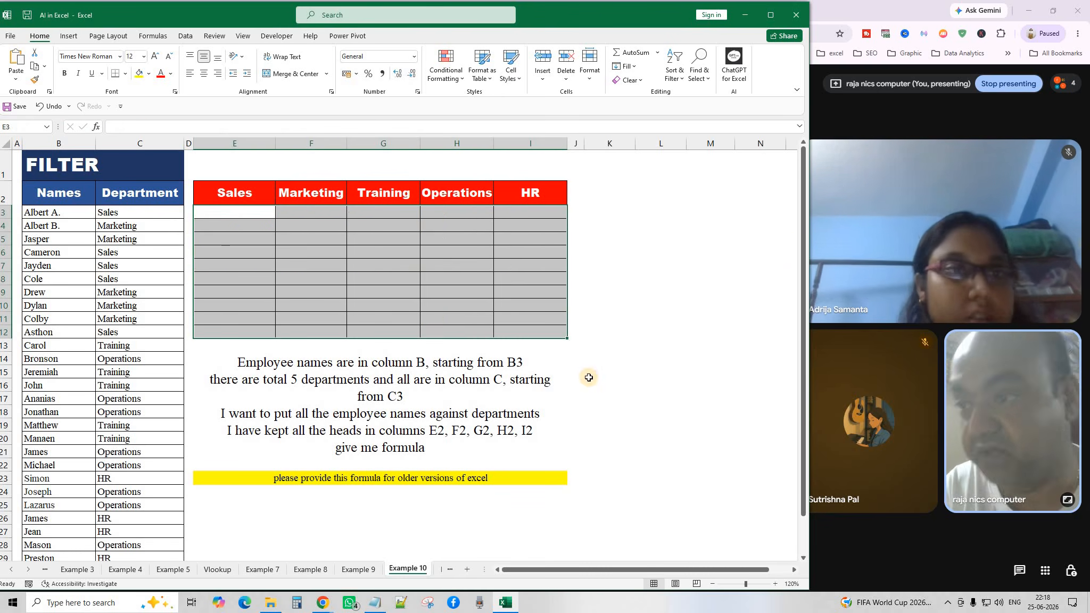
key("Delete")
Copy the merged prompt text in E14 and bring up the ChatGPT window.
left_click(288, 397)
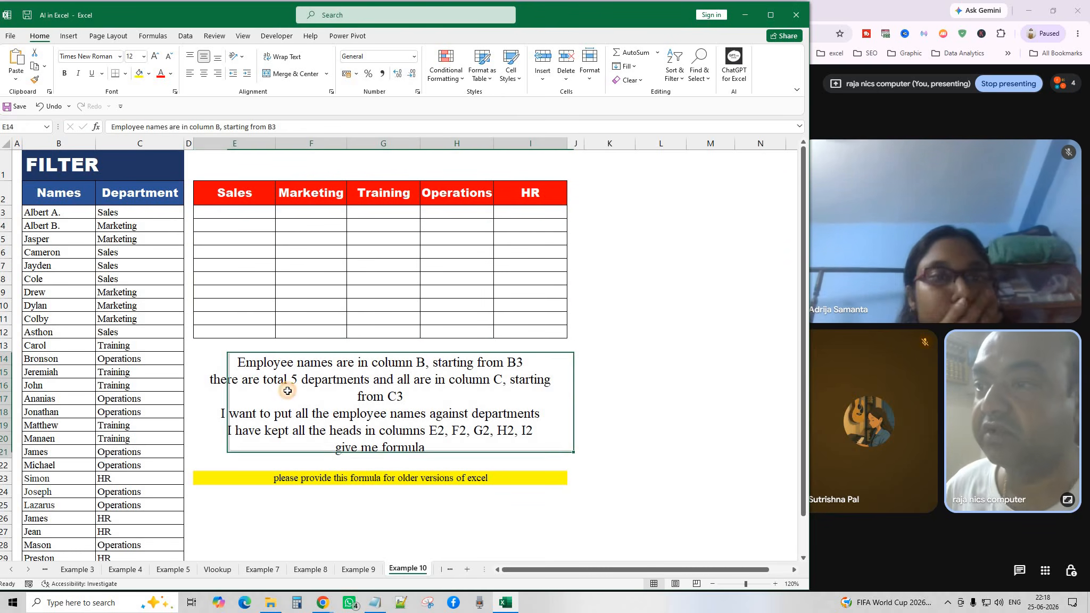
left_click(34, 66)
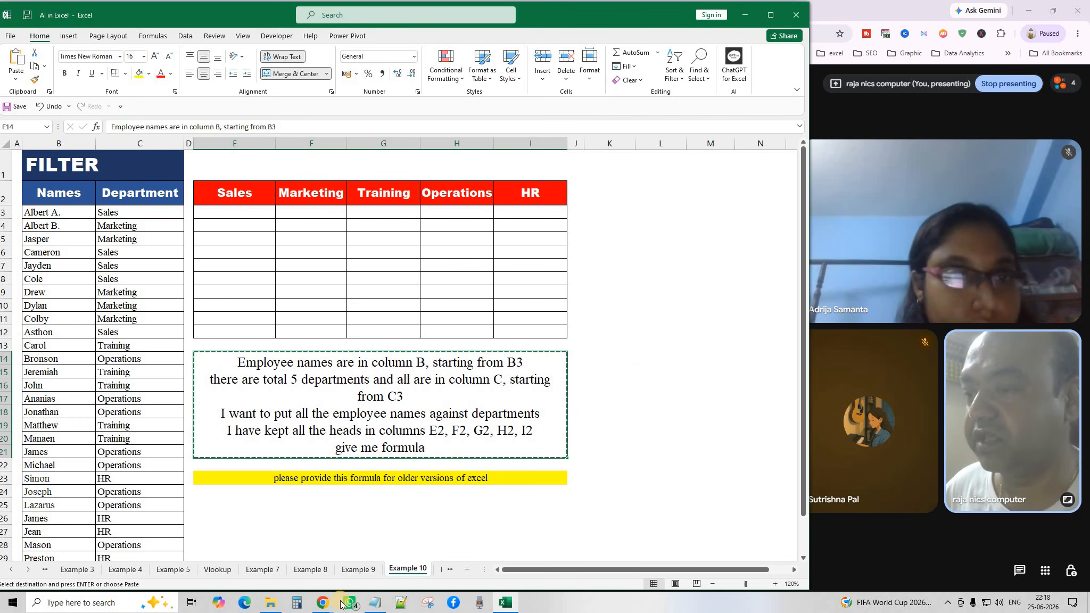
left_click(322, 603)
left_click(429, 527)
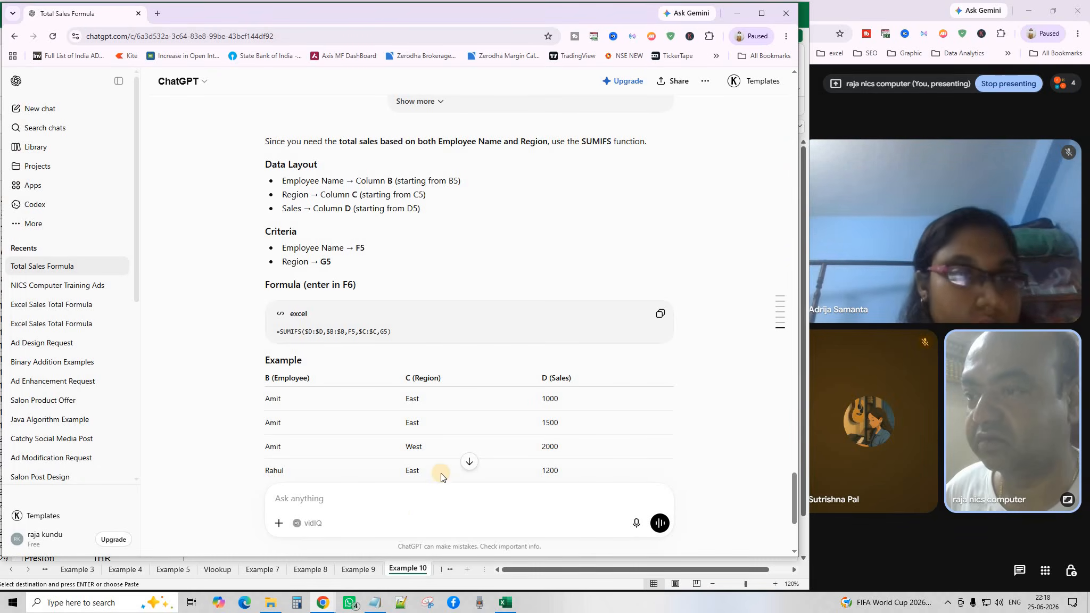
Paste the department-listing prompt into ChatGPT and send it.
right_click(379, 502)
left_click(410, 355)
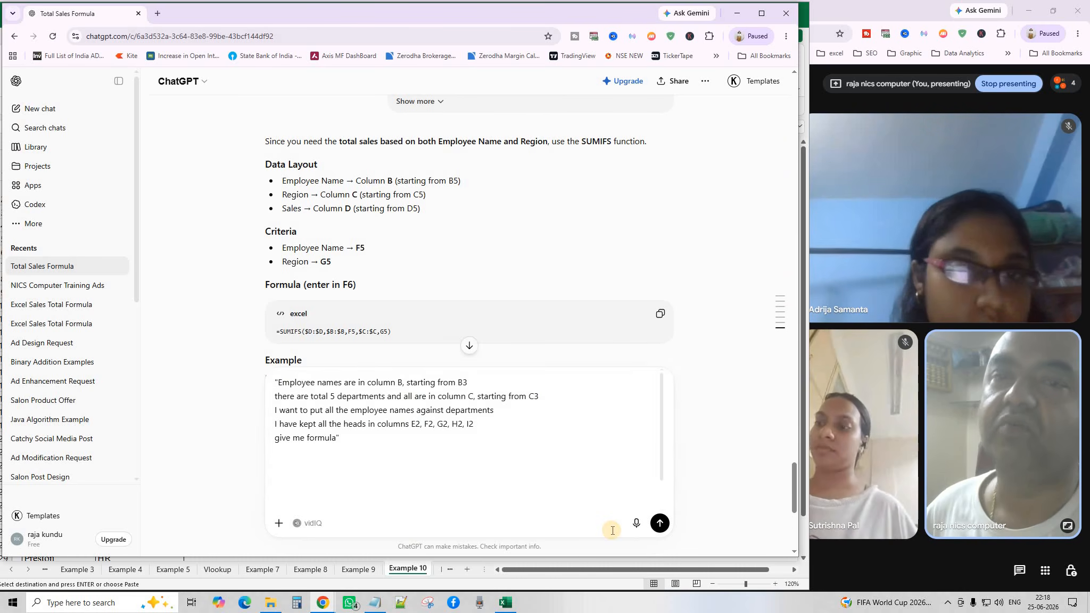
key("ctrl+v")
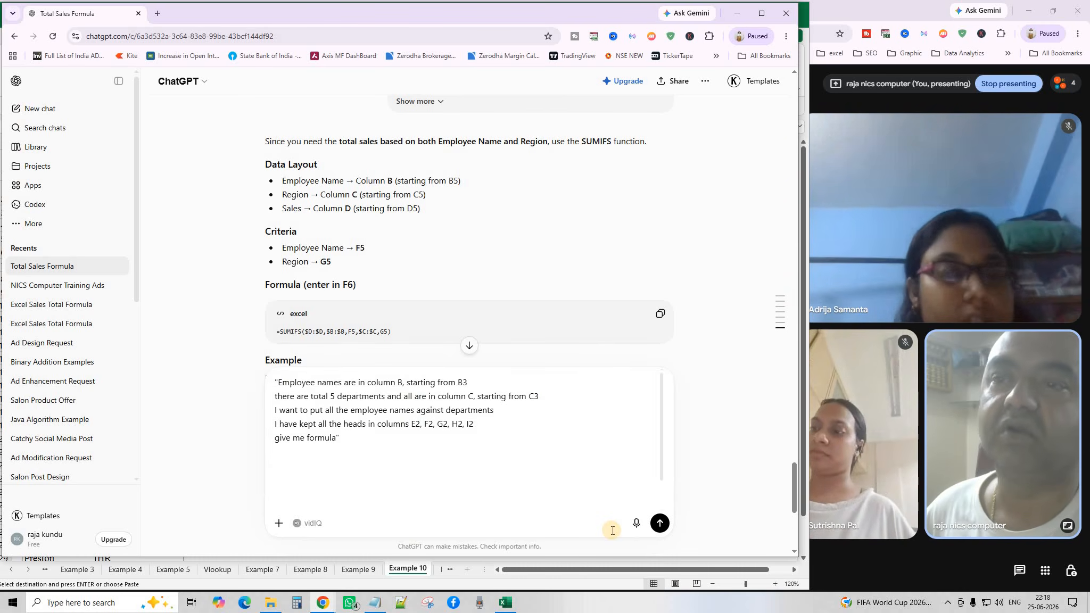
left_click(659, 523)
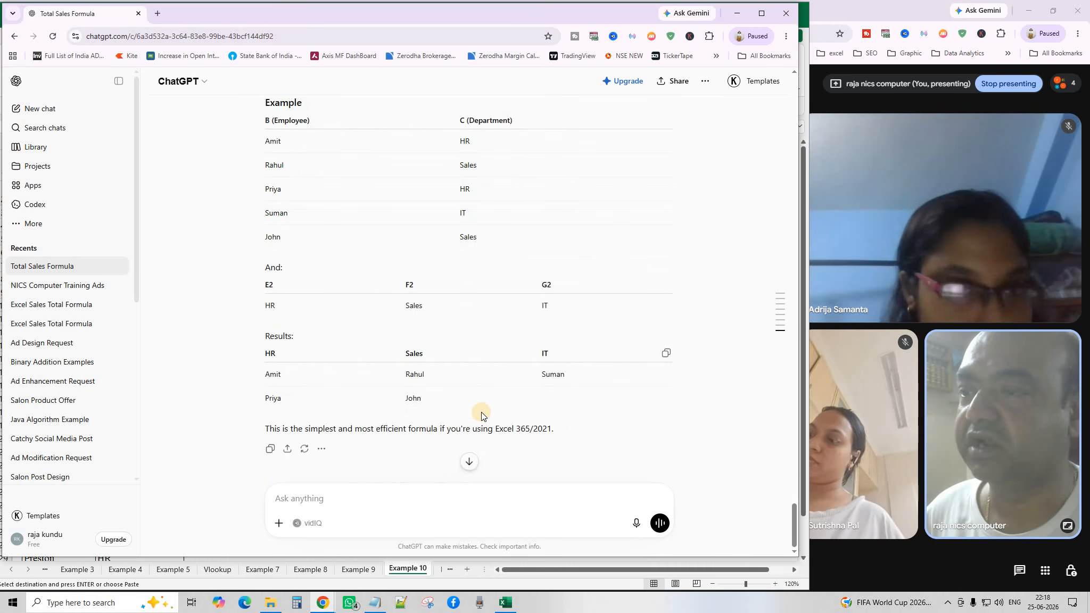
Copy the returned =FILTER($B$3:$B$1000,$C$3:$C$1000=E$2,"") formula and return to Example 10.
scroll(480, 414, "up", 7)
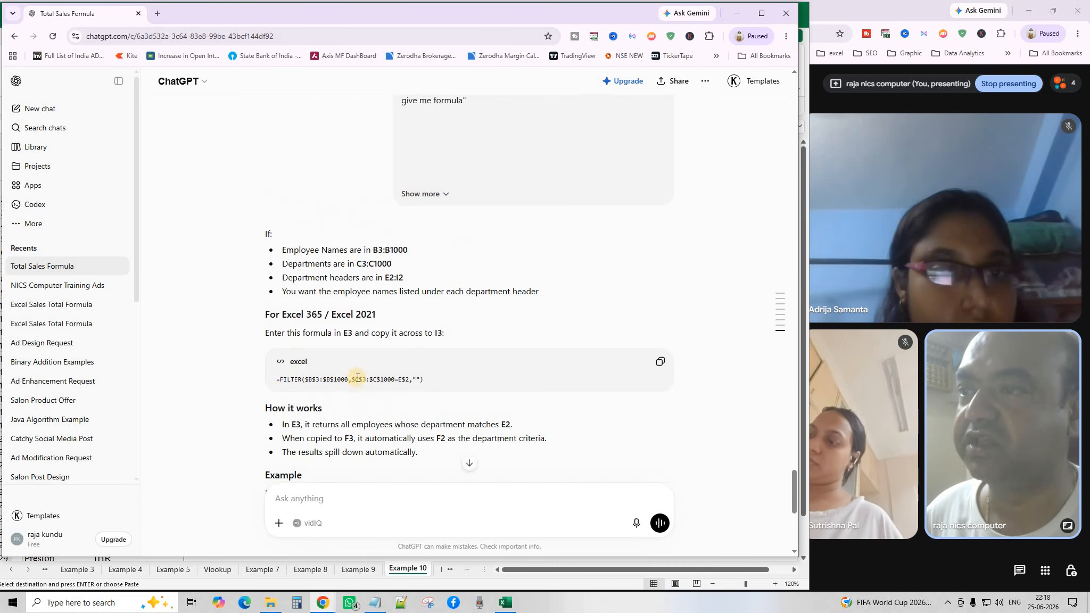
left_click(661, 364)
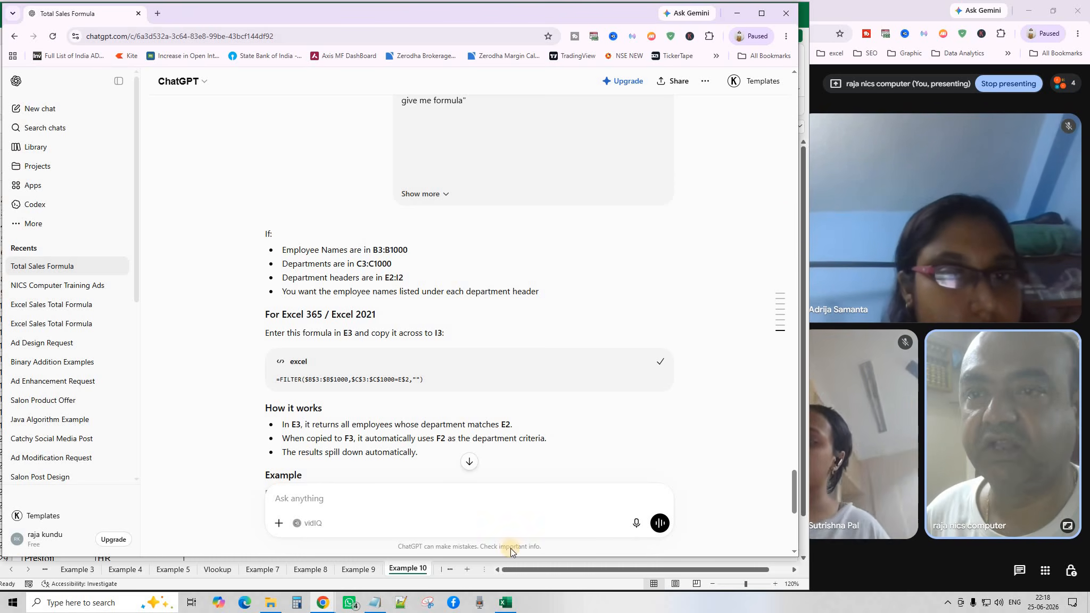
left_click(412, 570)
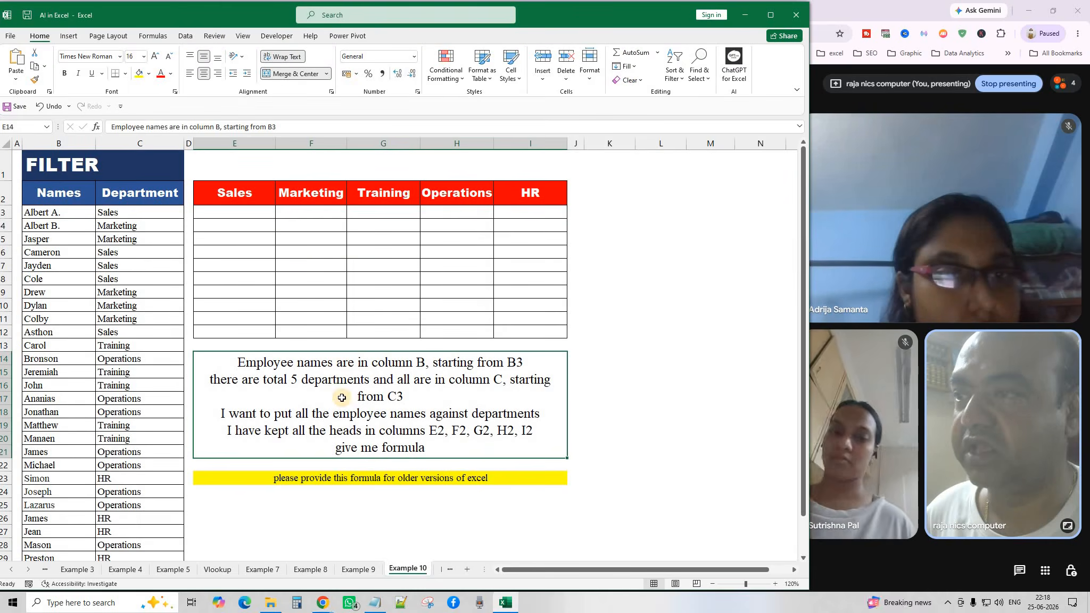
Paste the FILTER formula into E3 and fill it right to I3 for all five departments.
left_click(229, 214)
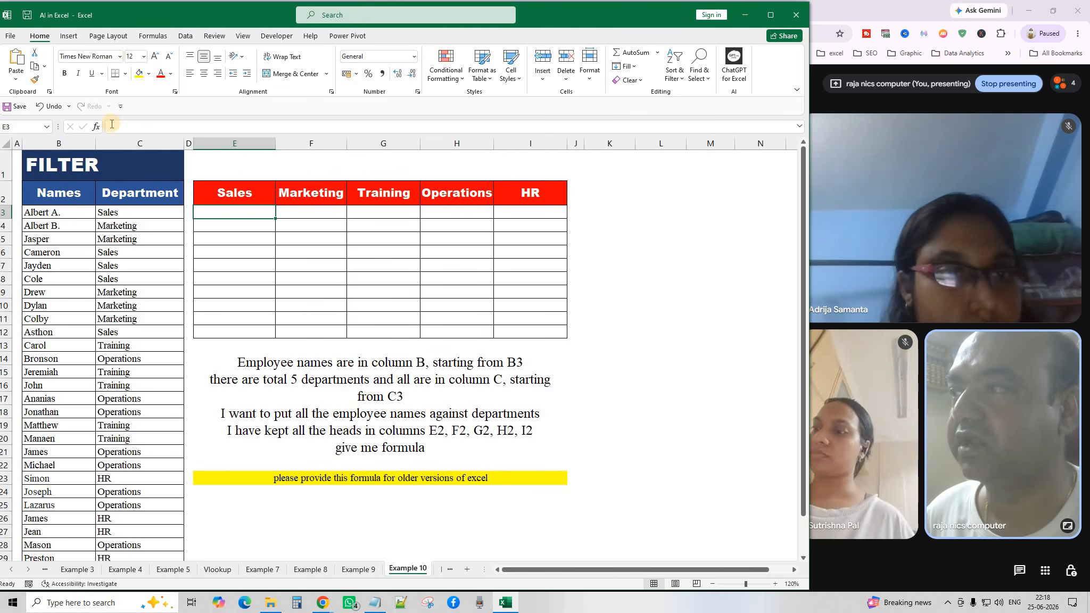
left_click(16, 60)
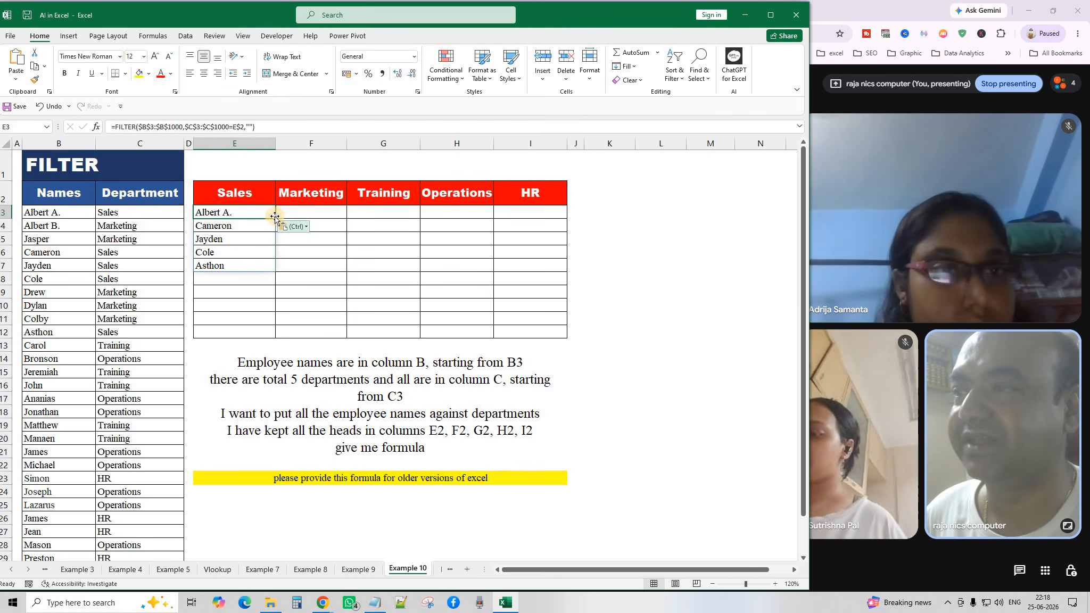
left_click_drag(275, 217, 553, 325)
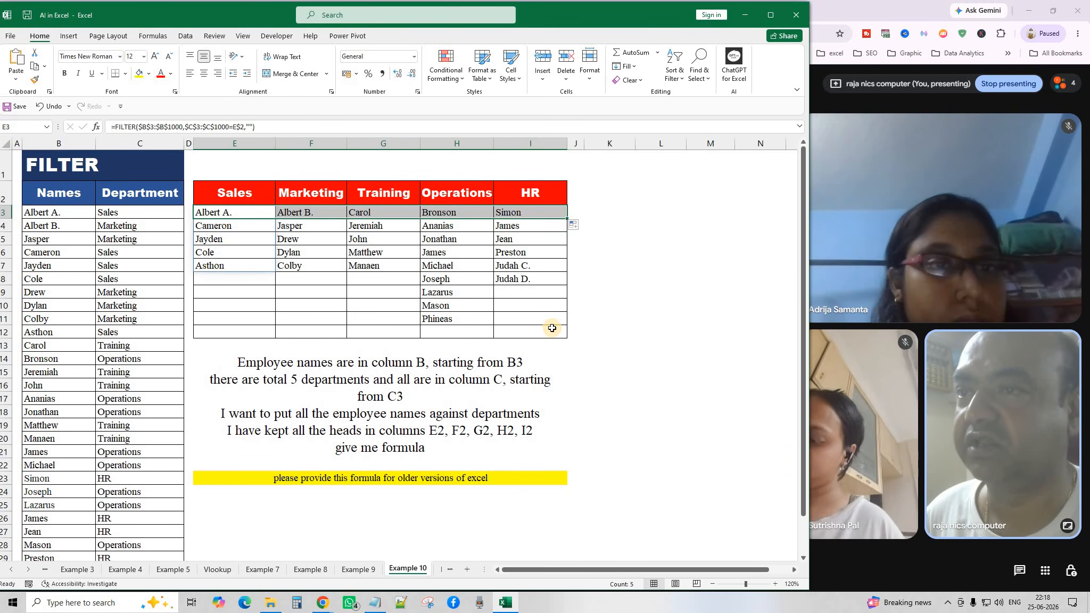
left_click(616, 368)
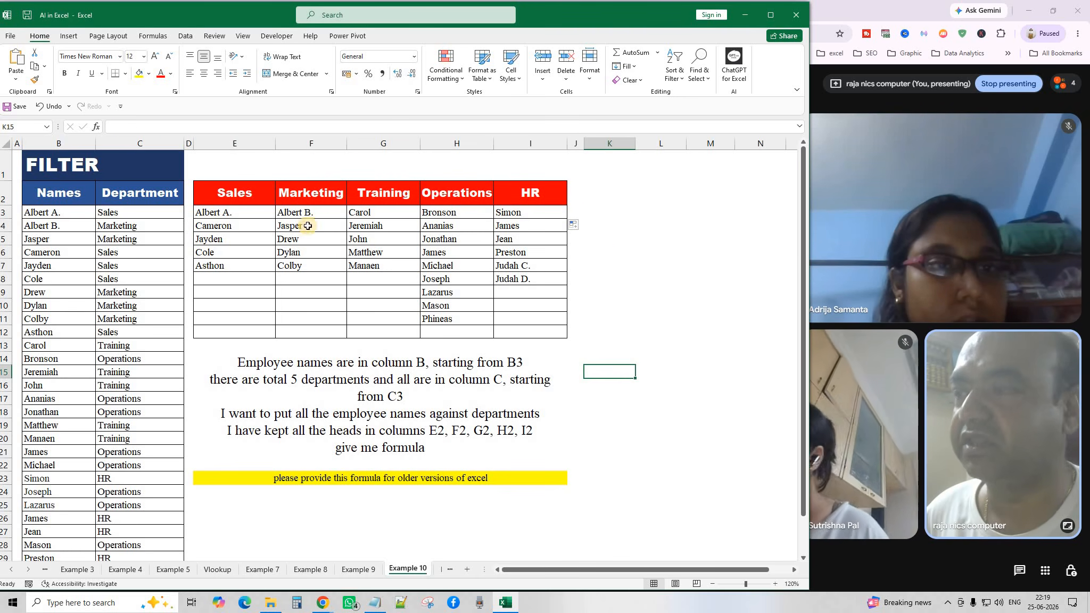
left_click(606, 247)
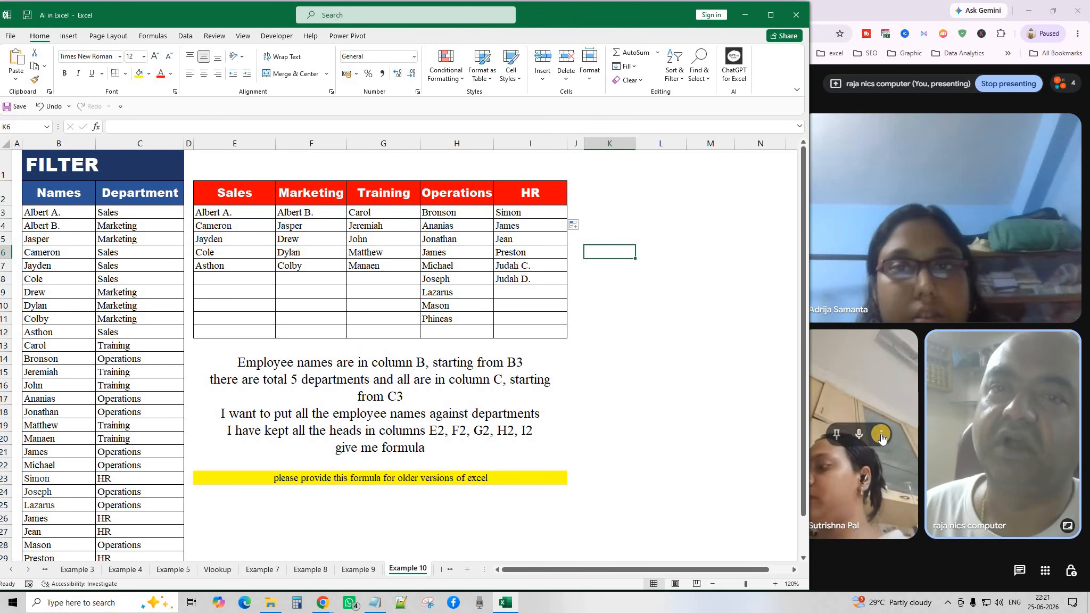
Close the meeting browser window, then close the Excel workbook.
mouse_move(882, 436)
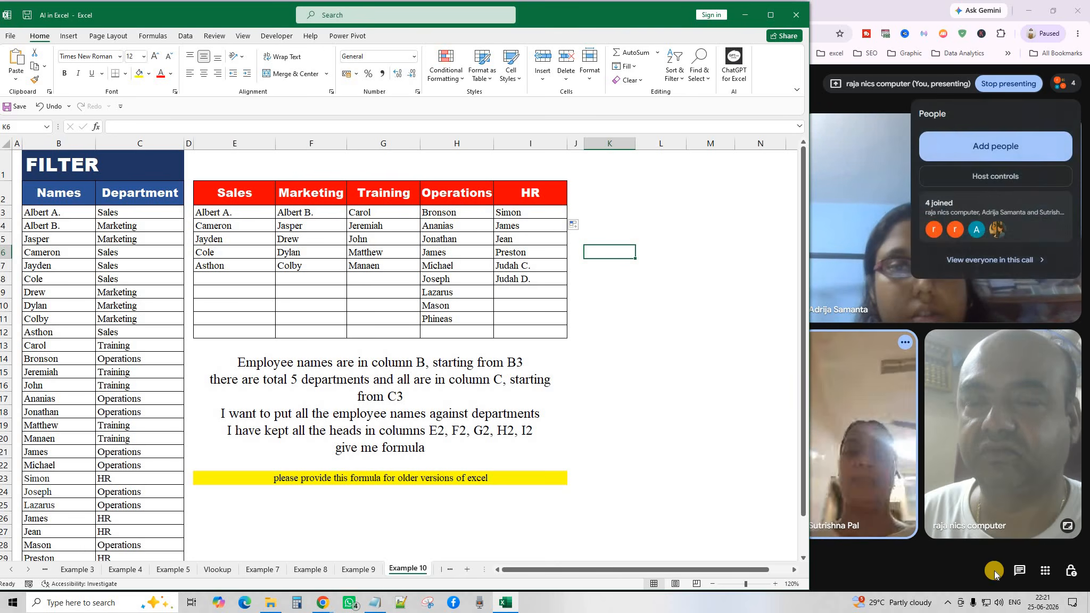
left_click(1076, 10)
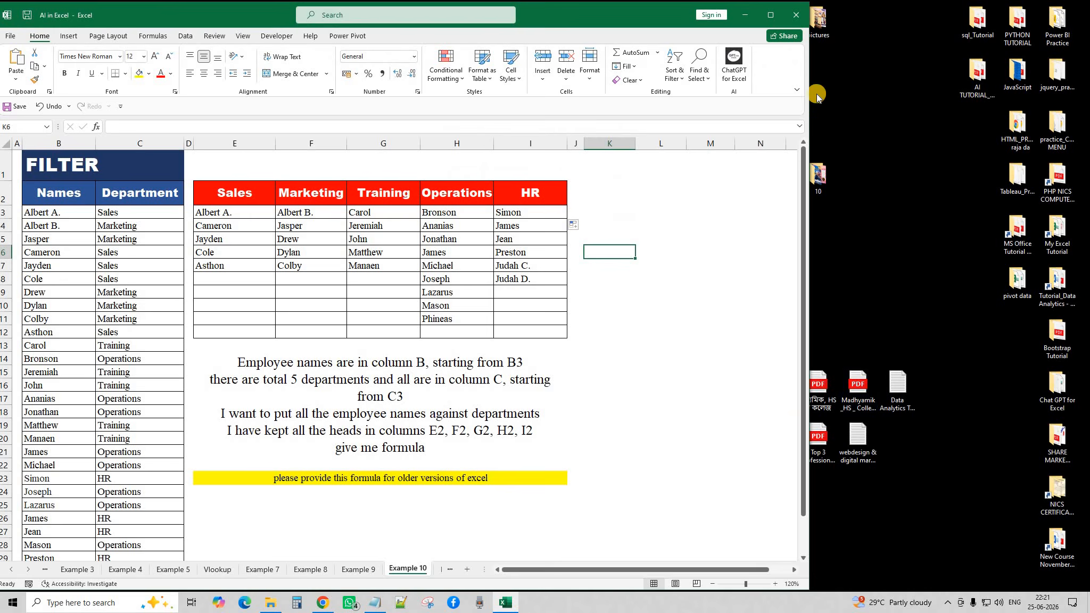
left_click(797, 15)
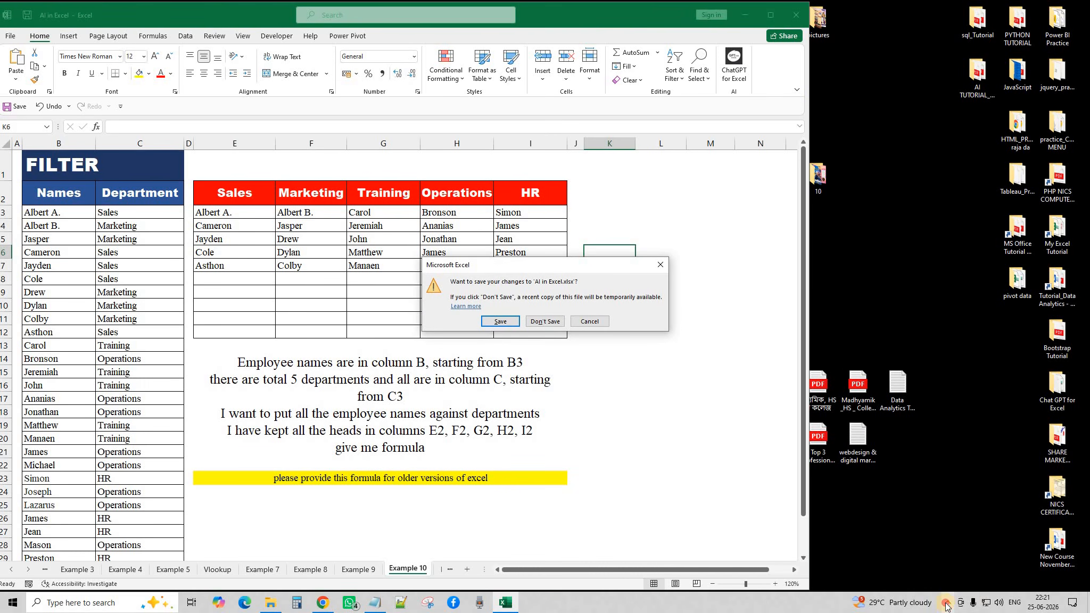